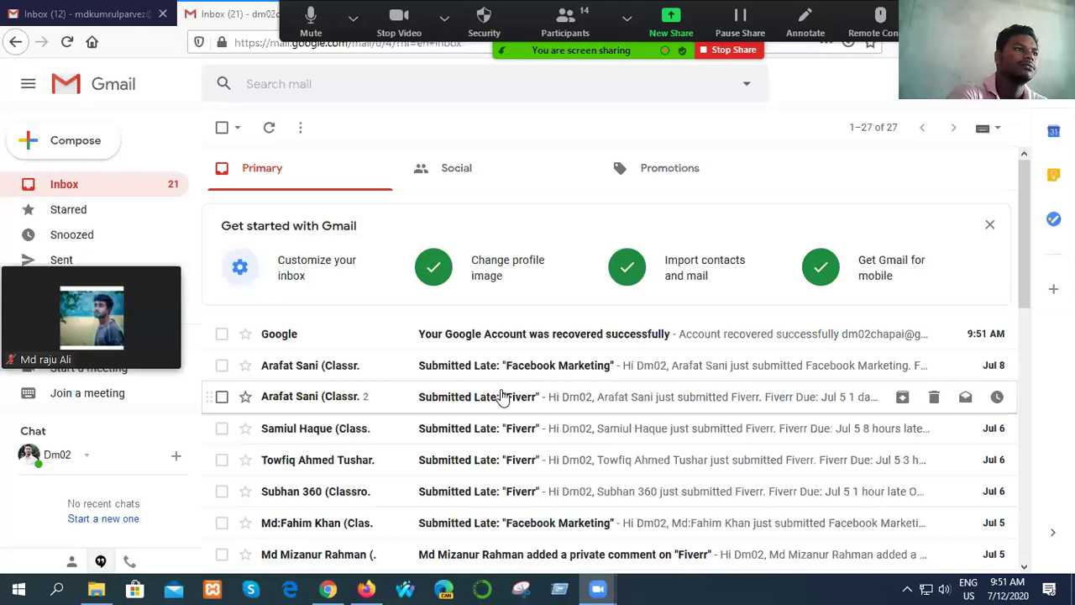
# Step: Glance at the other Gmail account's inbox, then bring up the verification-code email
pyautogui.click(77, 17)
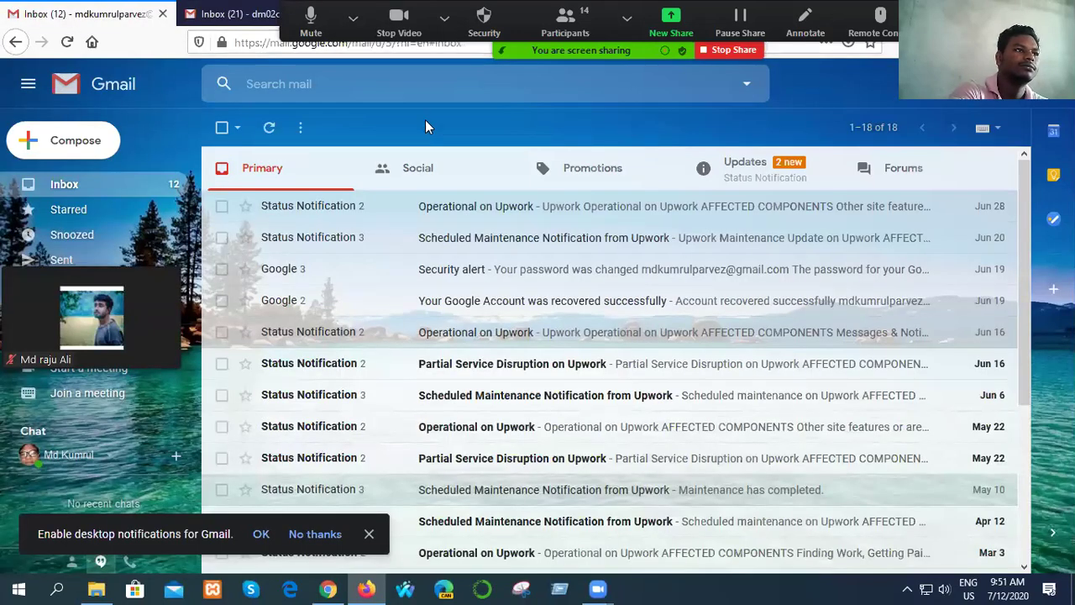
pyautogui.click(285, 17)
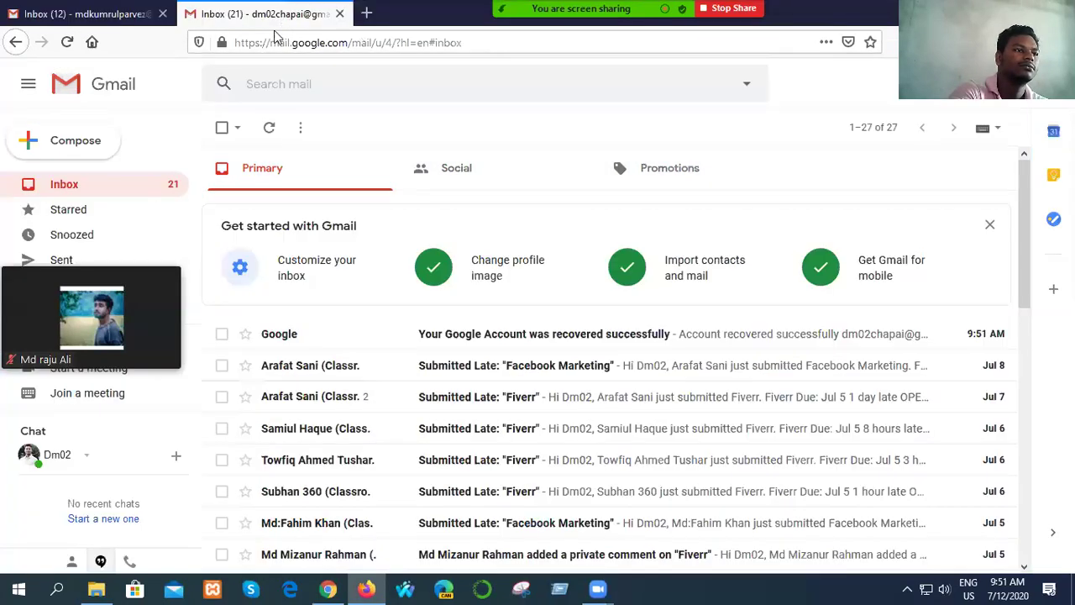
pyautogui.click(328, 588)
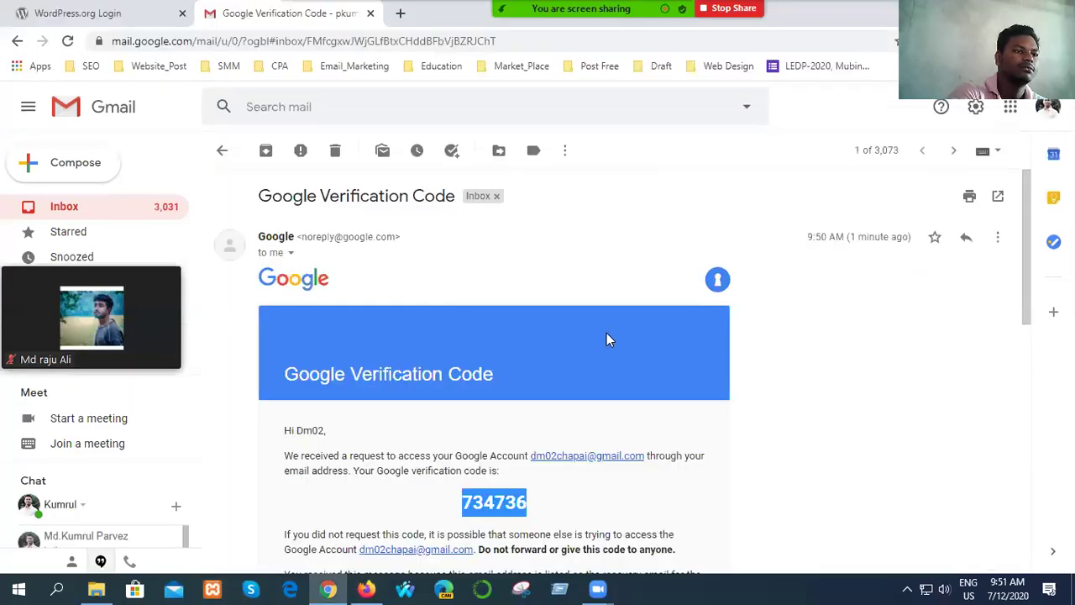
# Step: Close the verification-code email tab, choosing Leave, and return to the new account's inbox
pyautogui.click(370, 14)
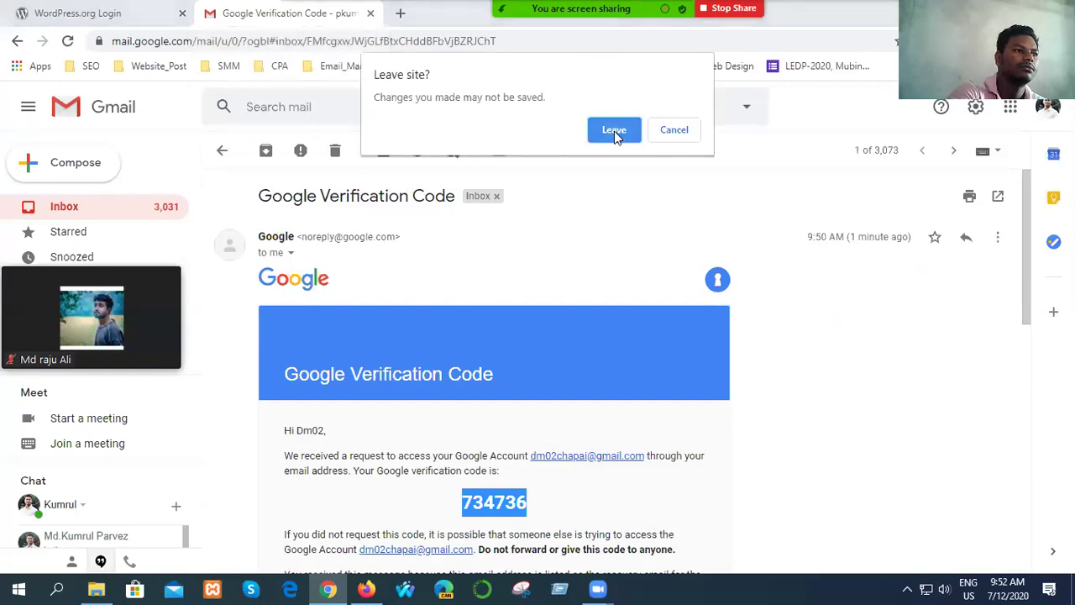
pyautogui.click(614, 131)
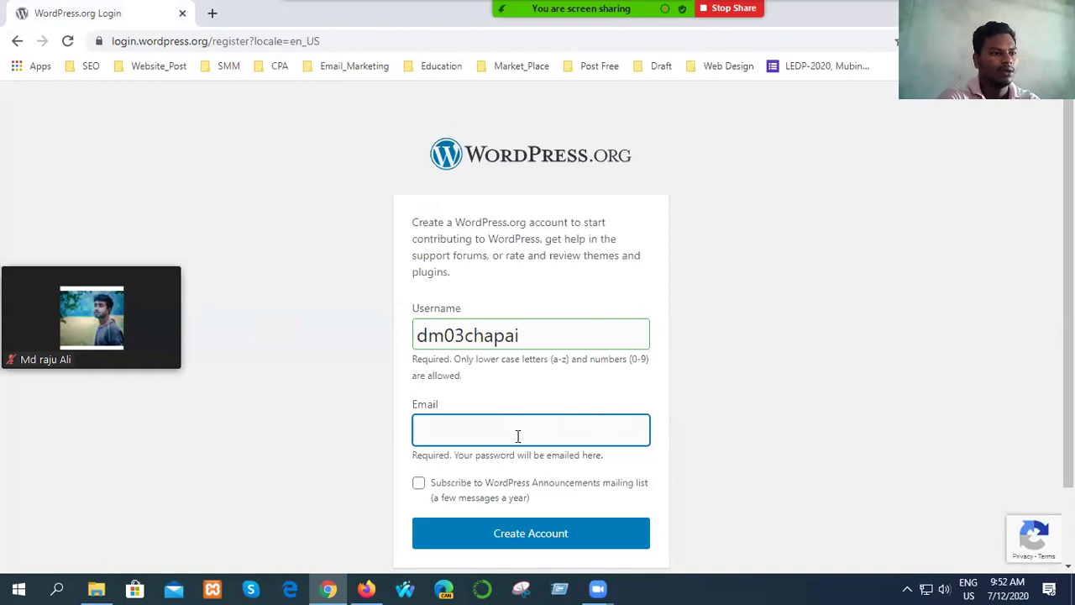
pyautogui.click(366, 588)
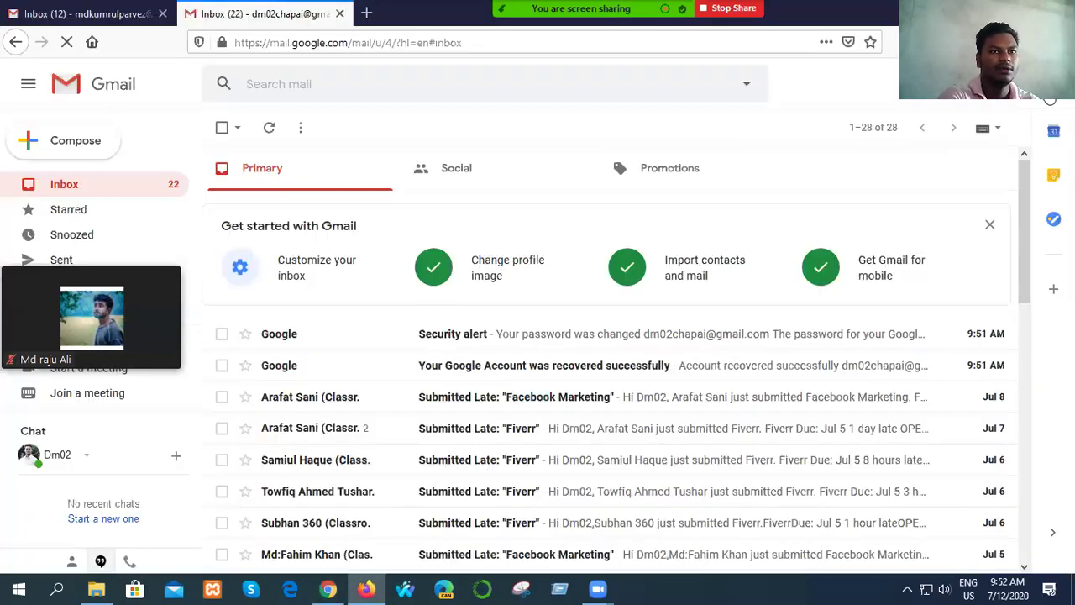
# Step: Select the account name and address in the Google account menu
pyautogui.click(1040, 84)
pyautogui.moveTo(863, 223); pyautogui.dragTo(980, 222)
pyautogui.click(954, 225)
pyautogui.rightClick(954, 225)
pyautogui.click(904, 221)
pyautogui.moveTo(863, 223); pyautogui.dragTo(979, 223)
# Step: Copy the Google Account email from Personal info > Email, then close that settings tab
pyautogui.click(956, 245)
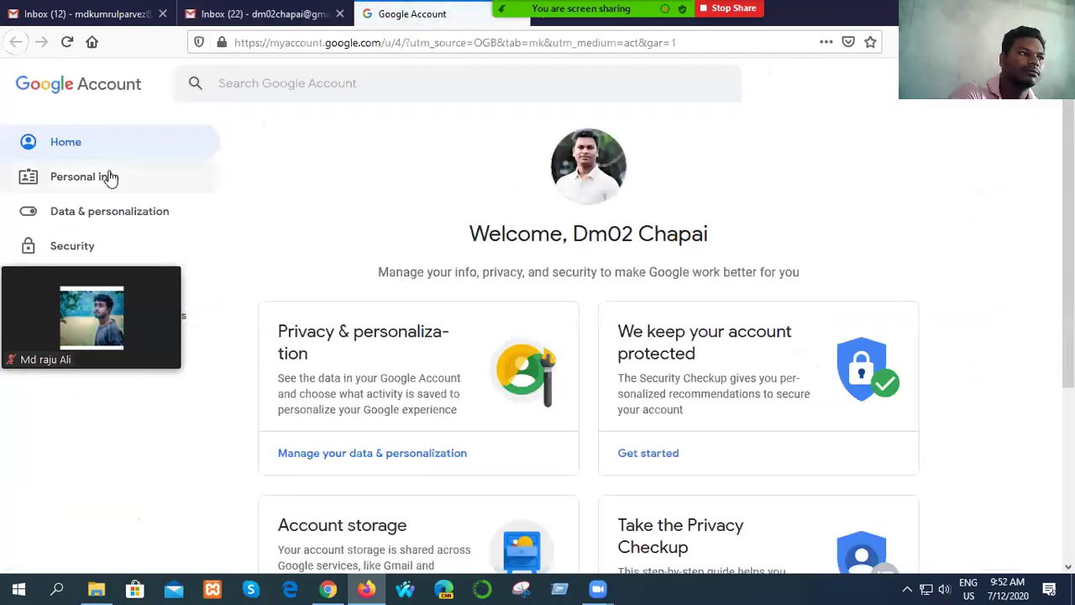
pyautogui.click(108, 176)
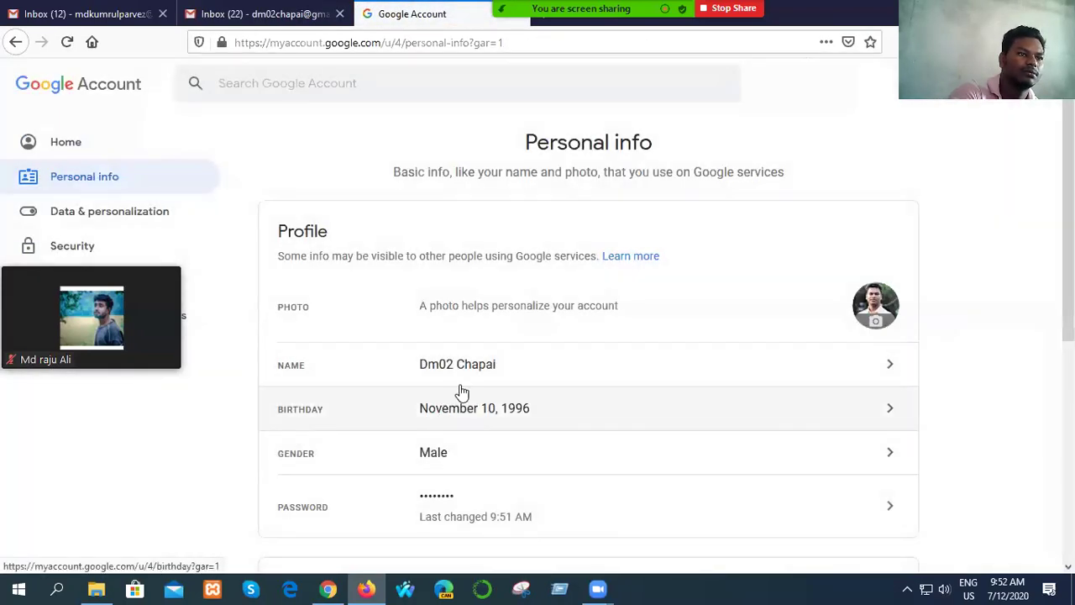
pyautogui.scroll(-5, 601, 314)
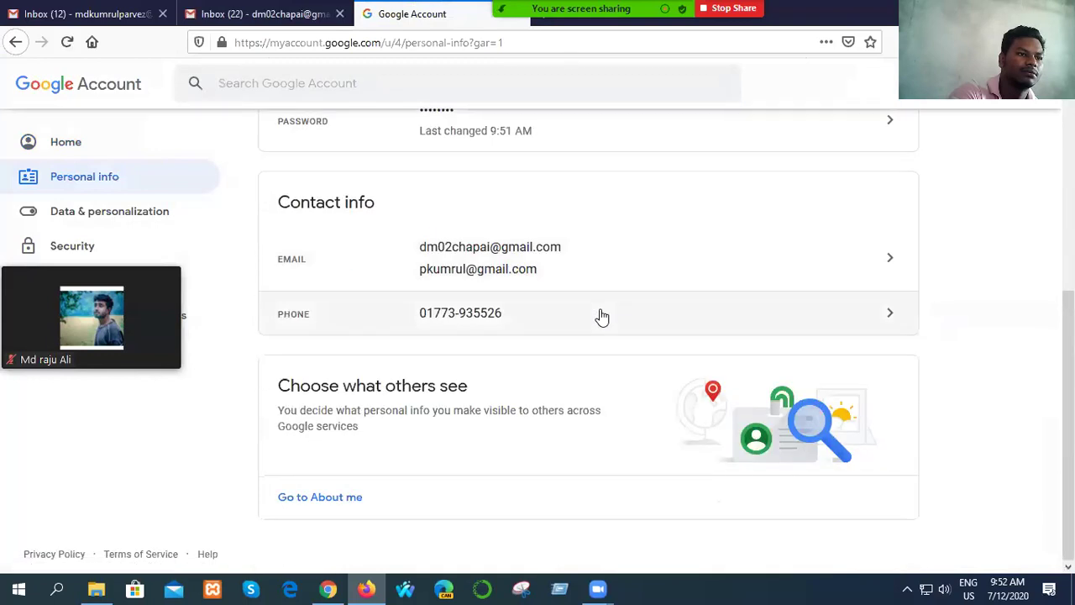
pyautogui.click(574, 249)
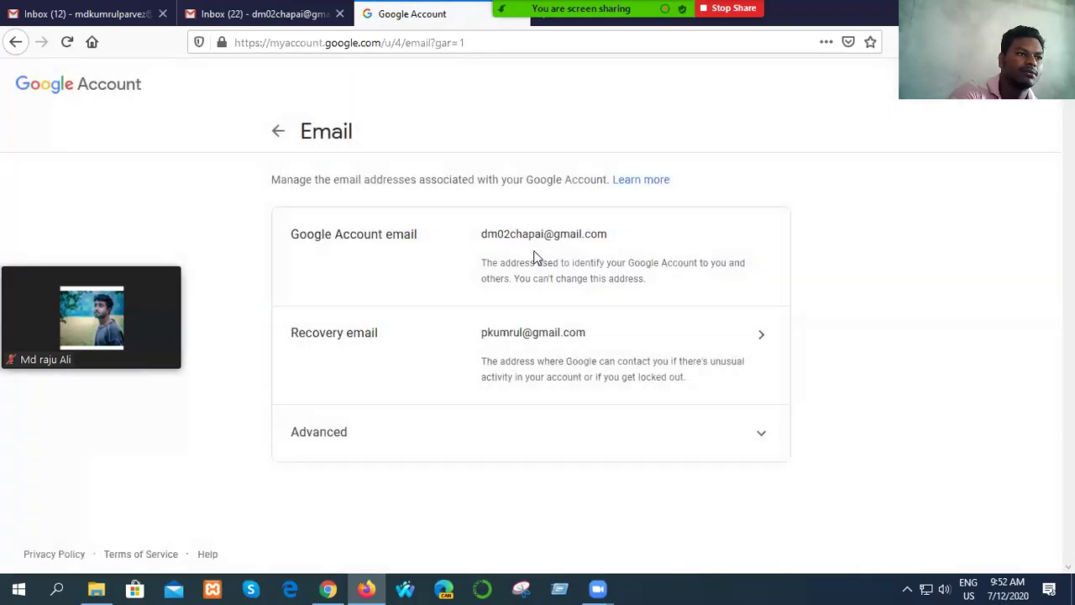
pyautogui.moveTo(481, 234); pyautogui.dragTo(622, 234)
pyautogui.rightClick(577, 235)
pyautogui.click(612, 244)
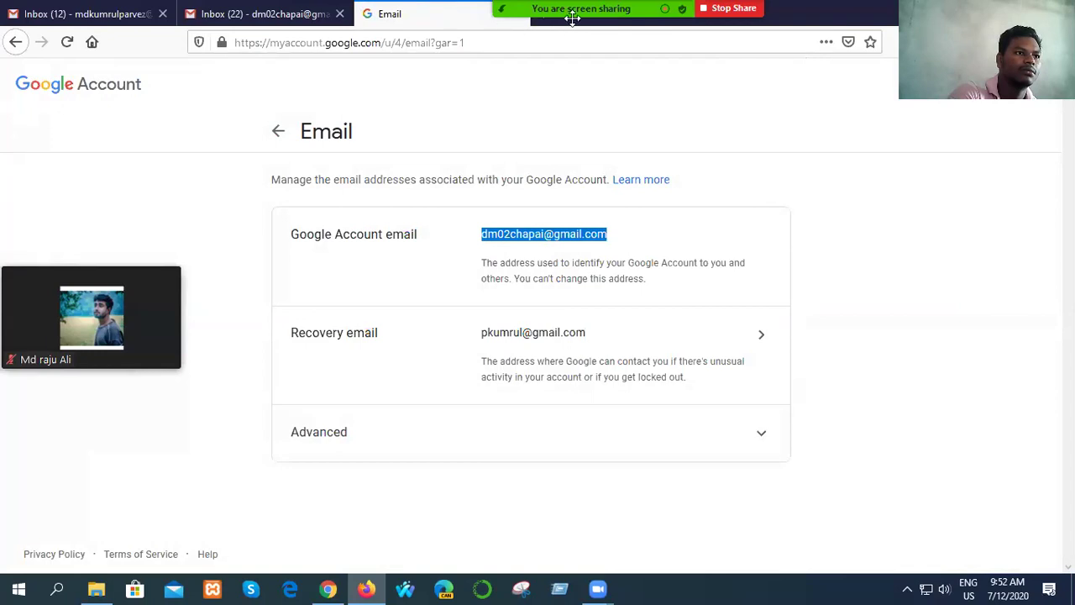
pyautogui.moveTo(571, 17); pyautogui.dragTo(571, 564)
pyautogui.hotkey('ctrl', 'w')
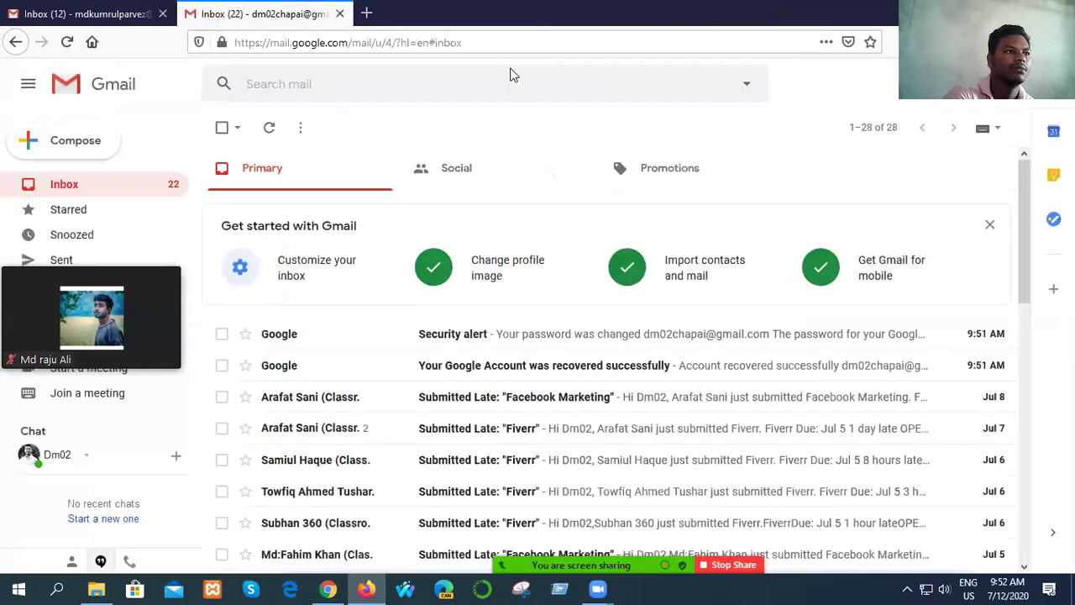
pyautogui.click(329, 588)
# Step: Paste the copied Gmail address into Email, tick the announcements subscription, and submit
pyautogui.hotkey('ctrl', 'v')
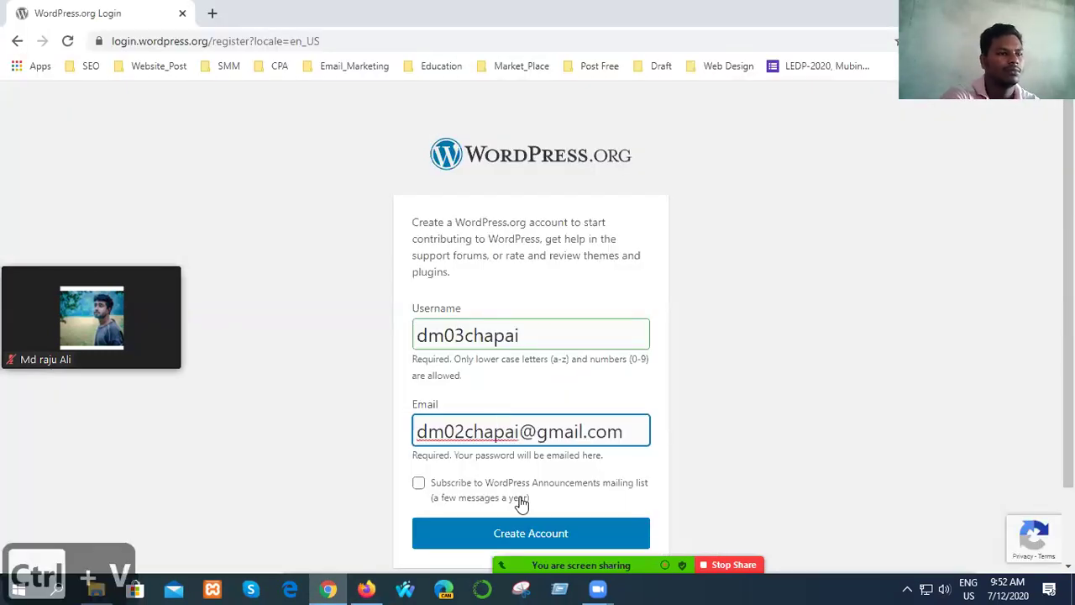
pyautogui.click(418, 485)
pyautogui.scroll(-1, 580, 494)
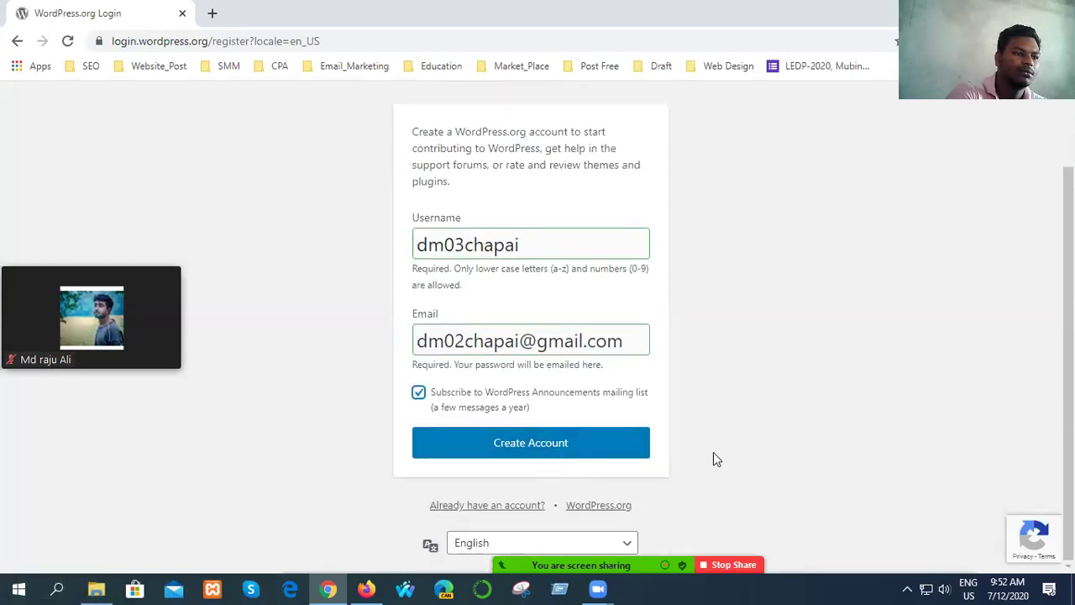
pyautogui.click(561, 449)
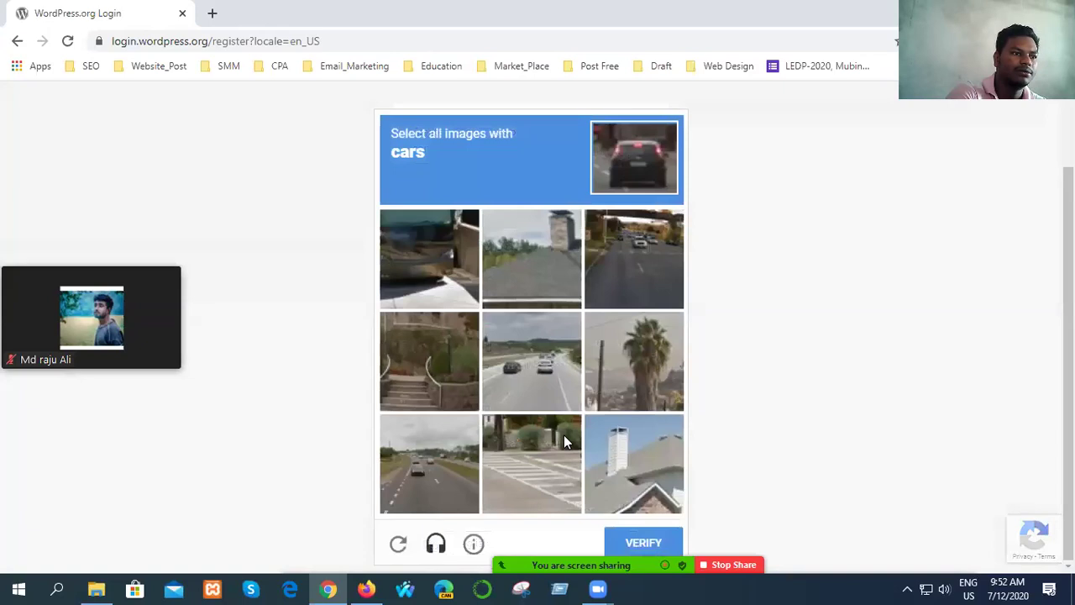
# Step: Solve the reCAPTCHA by marking the three car tiles and verify
pyautogui.click(409, 267)
pyautogui.click(409, 267)
pyautogui.click(536, 395)
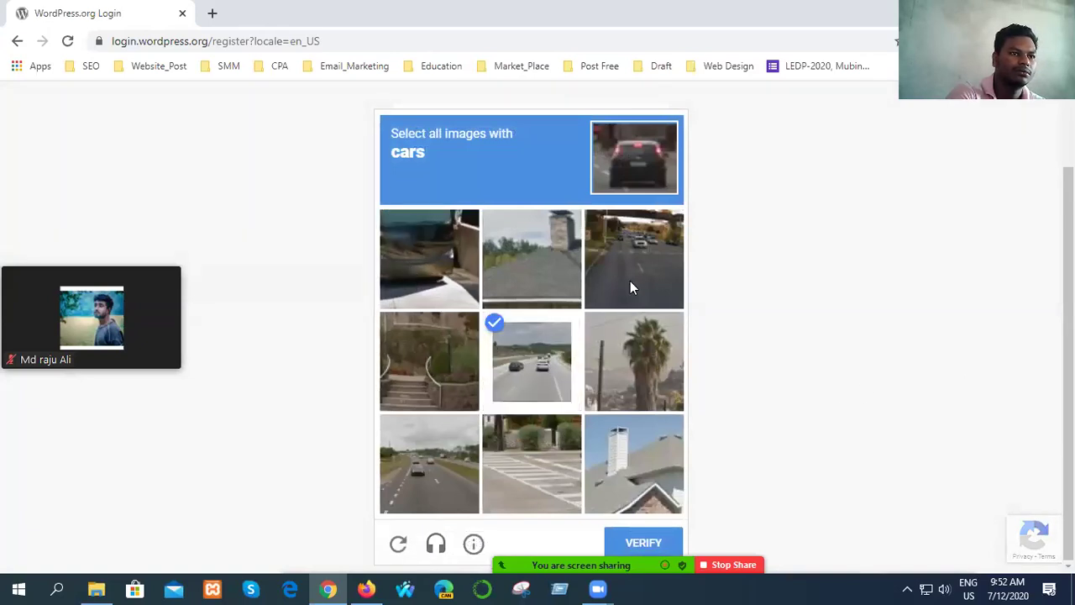
pyautogui.click(630, 282)
pyautogui.click(430, 473)
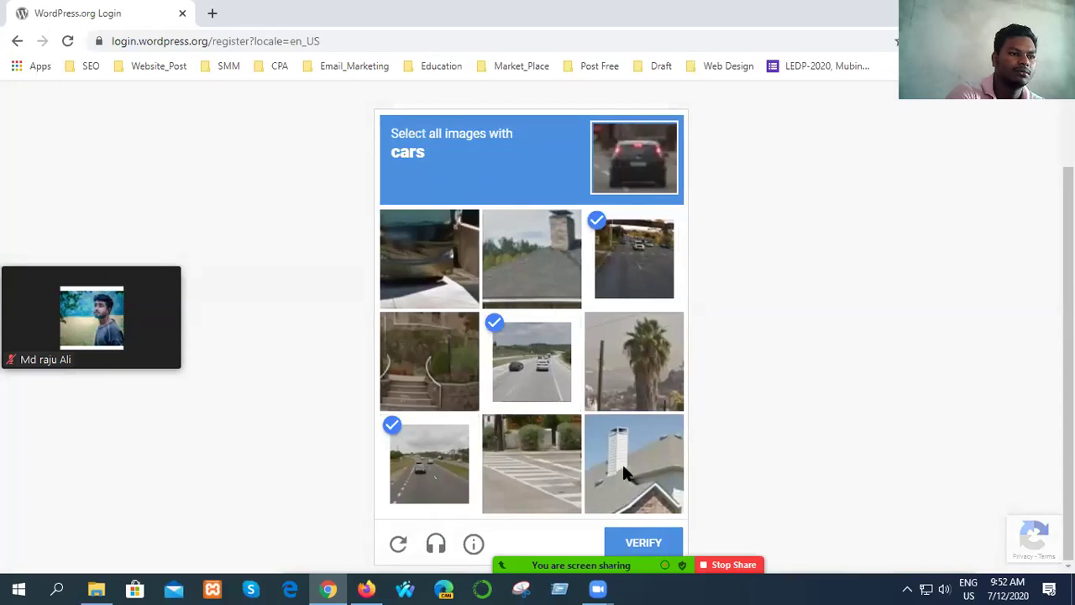
pyautogui.click(641, 544)
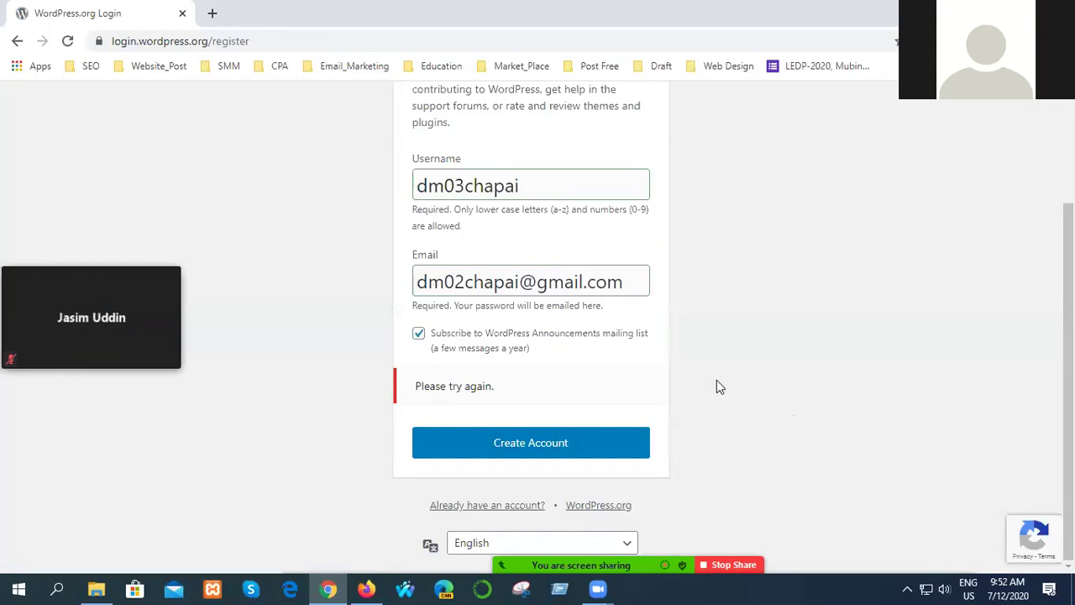
# Step: Resubmit the registration with Create Account and review the resulting create-profile page
pyautogui.click(541, 447)
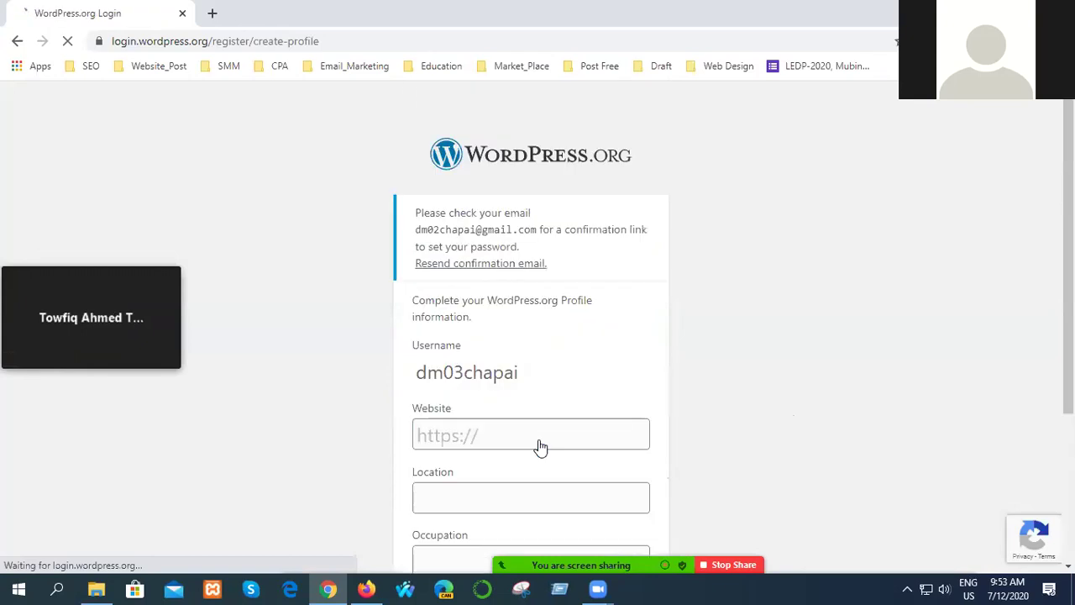
pyautogui.scroll(-3, 739, 392)
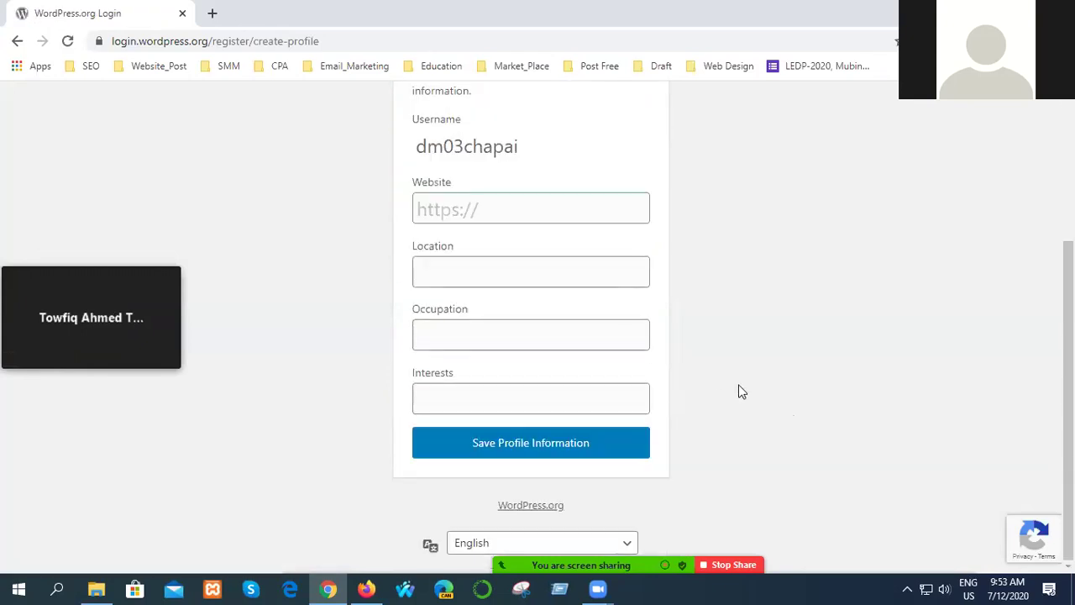
pyautogui.scroll(1, 739, 391)
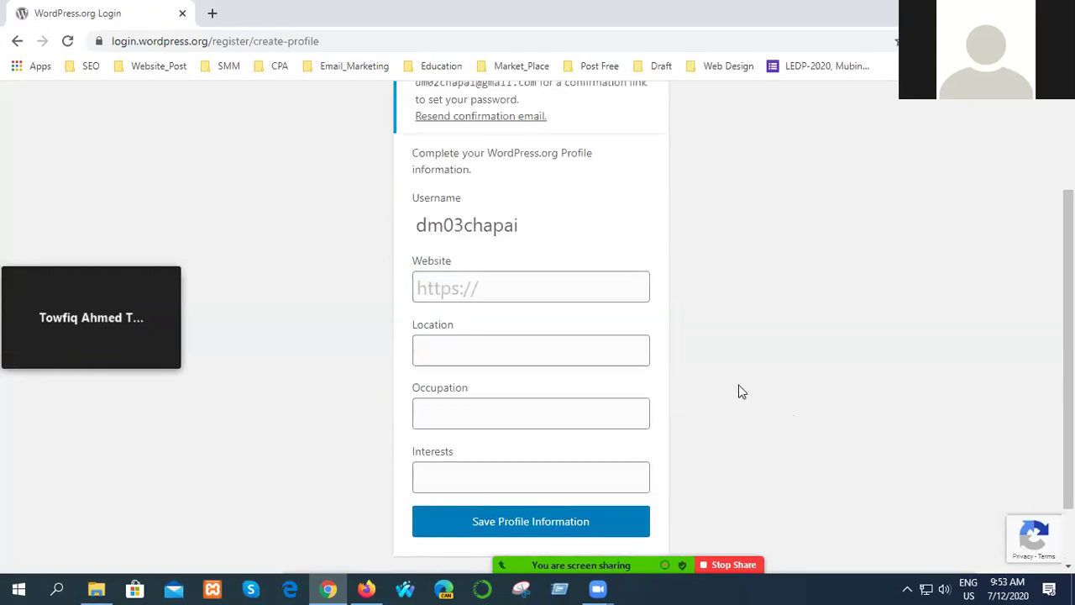
pyautogui.scroll(2, 739, 391)
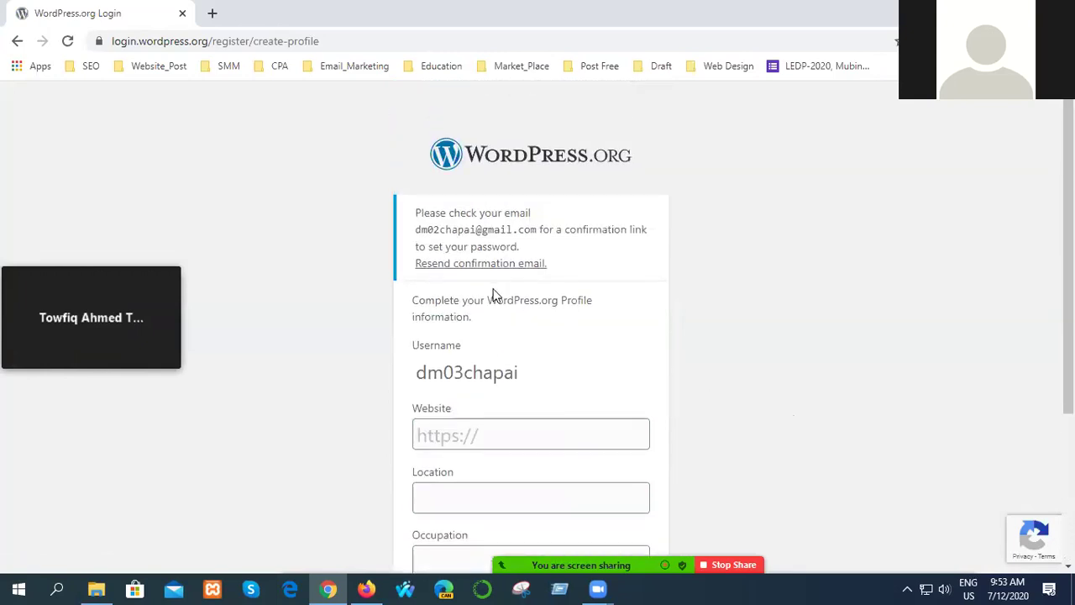
pyautogui.scroll(-3, 925, 365)
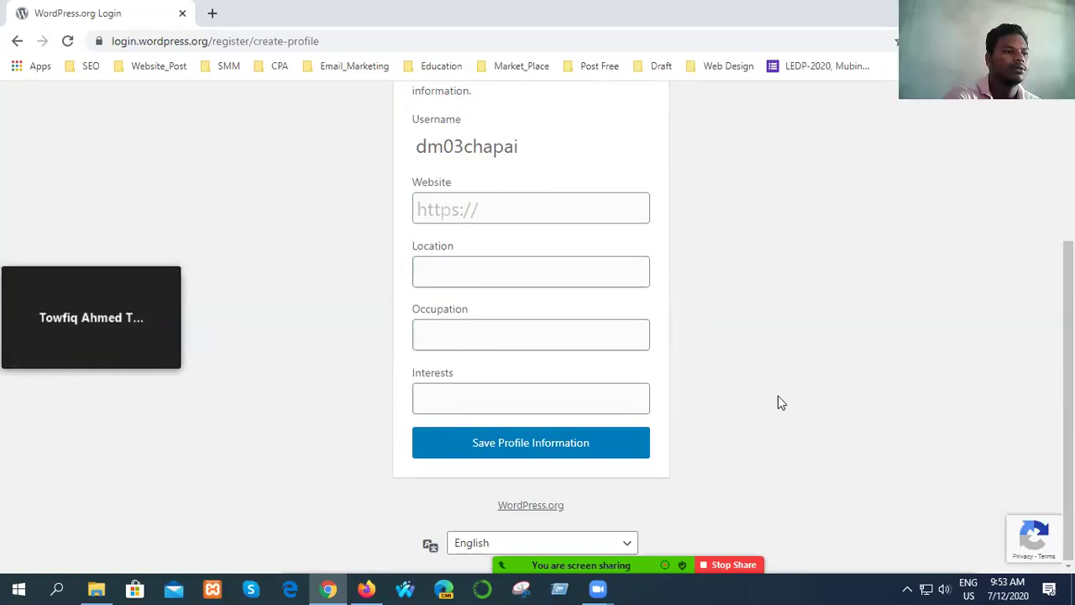
pyautogui.click(452, 212)
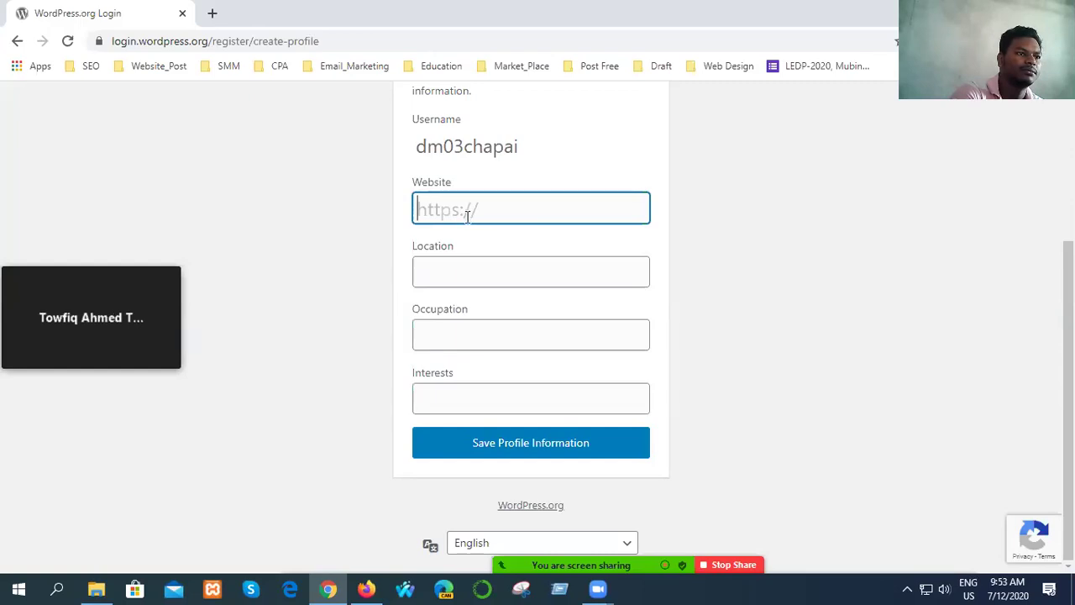
pyautogui.scroll(3, 916, 301)
pyautogui.scroll(-3, 917, 301)
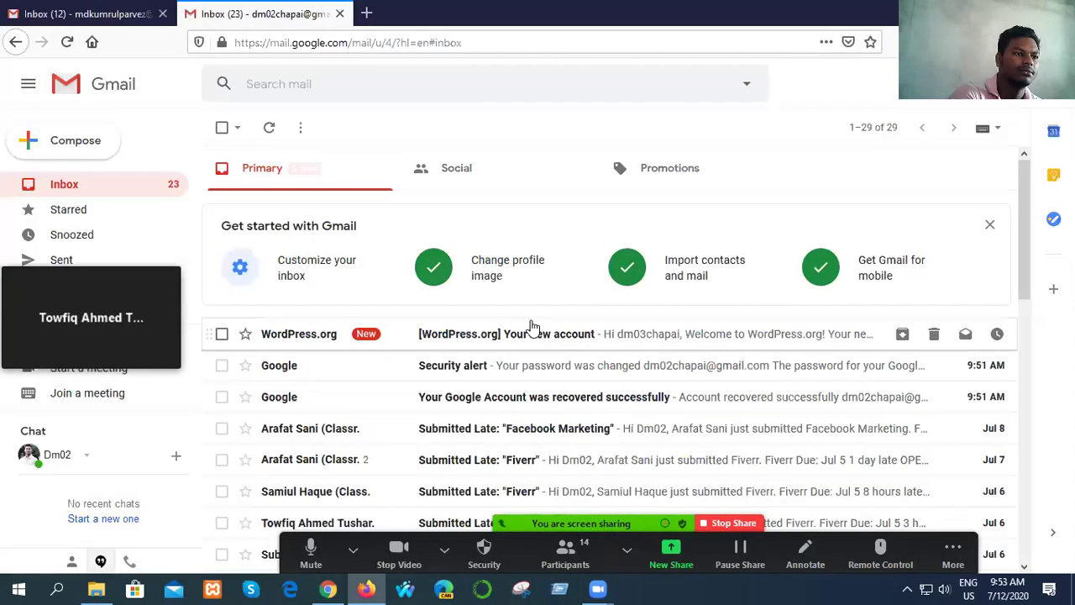
# Step: Open the WordPress.org 'Your new account' email and follow its set-password link
pyautogui.click(509, 346)
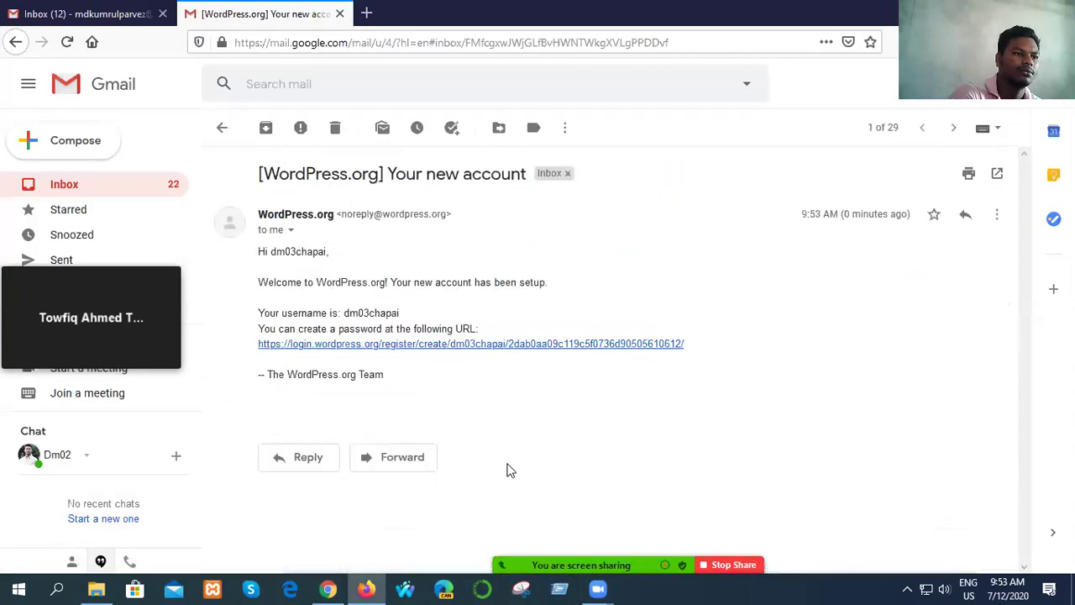
pyautogui.click(385, 347)
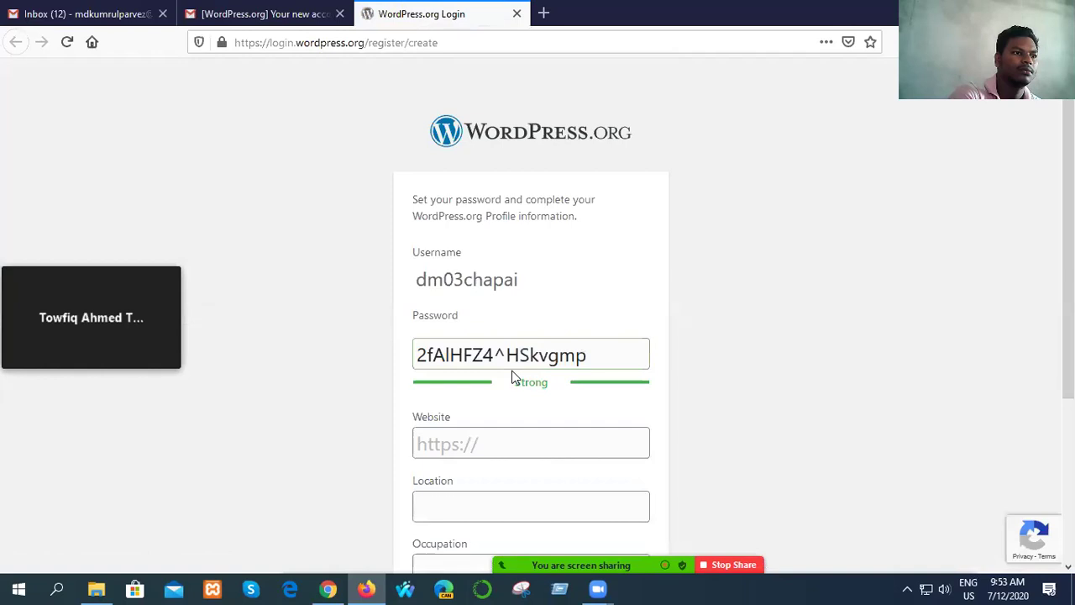
pyautogui.scroll(-3, 750, 413)
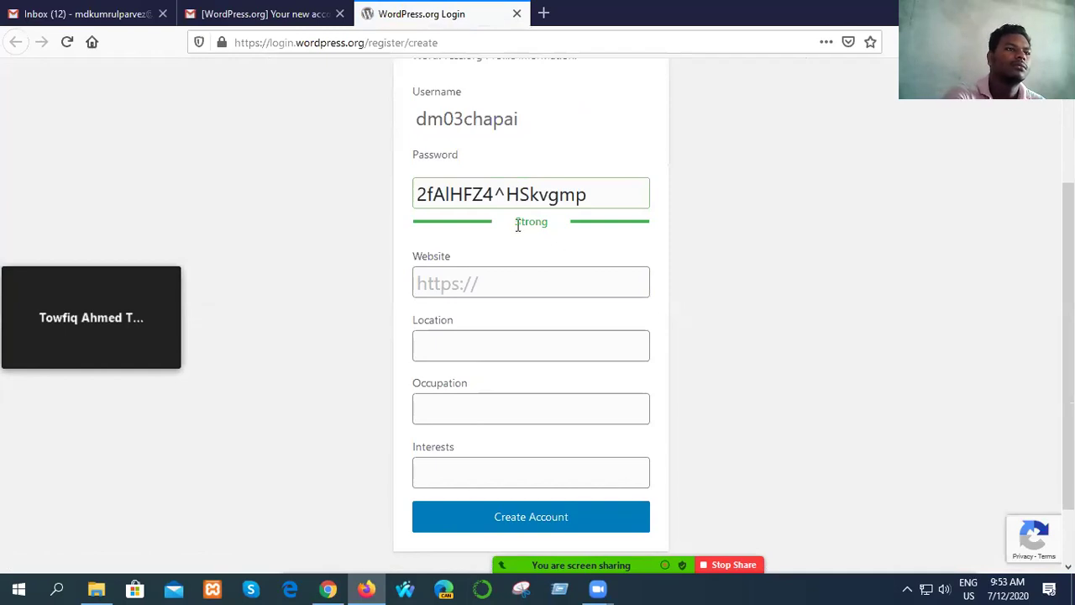
pyautogui.scroll(2, 714, 305)
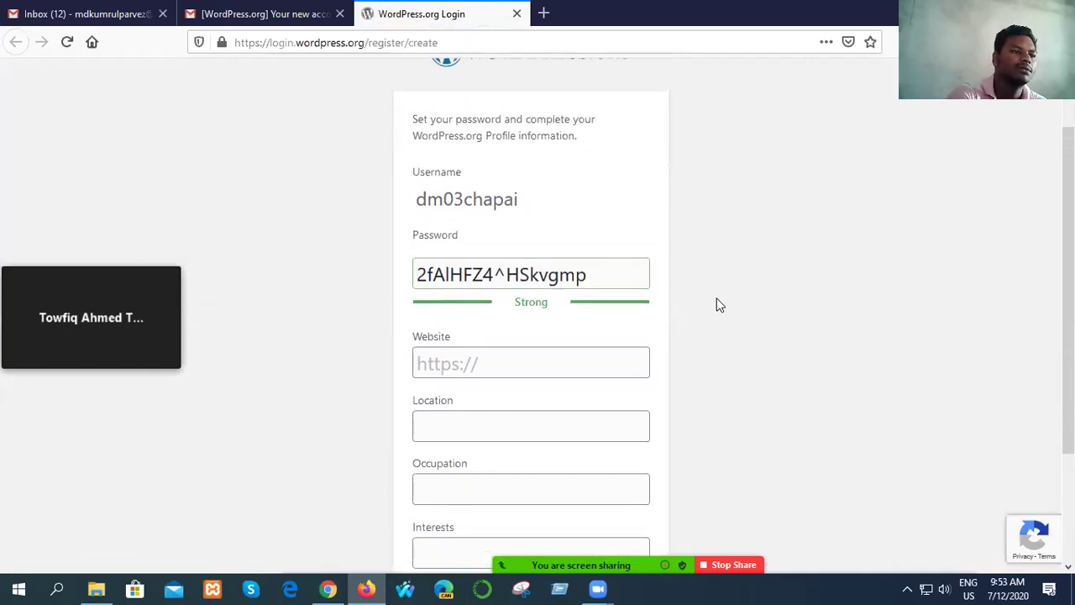
# Step: Pass through the Website, Location and Occupation fields and submit with the Strong password
pyautogui.click(473, 364)
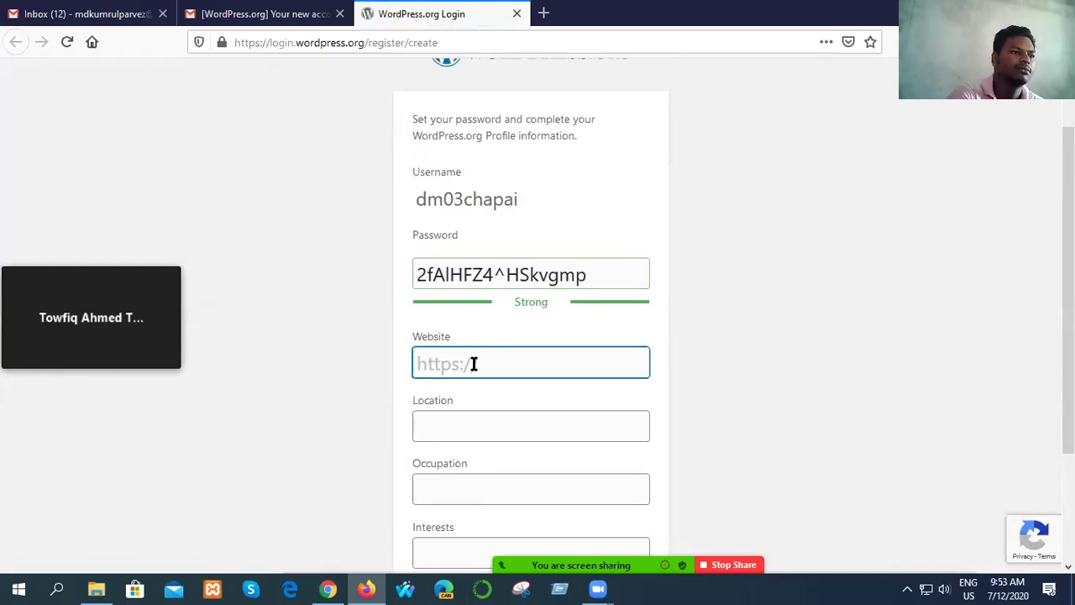
pyautogui.click(450, 427)
pyautogui.click(483, 501)
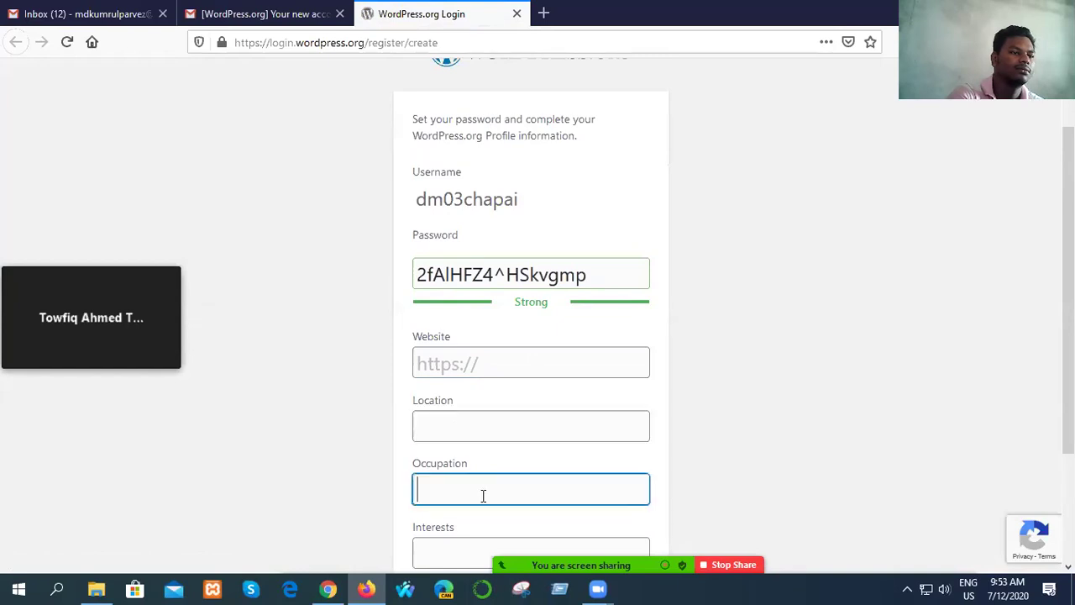
pyautogui.scroll(-3, 596, 465)
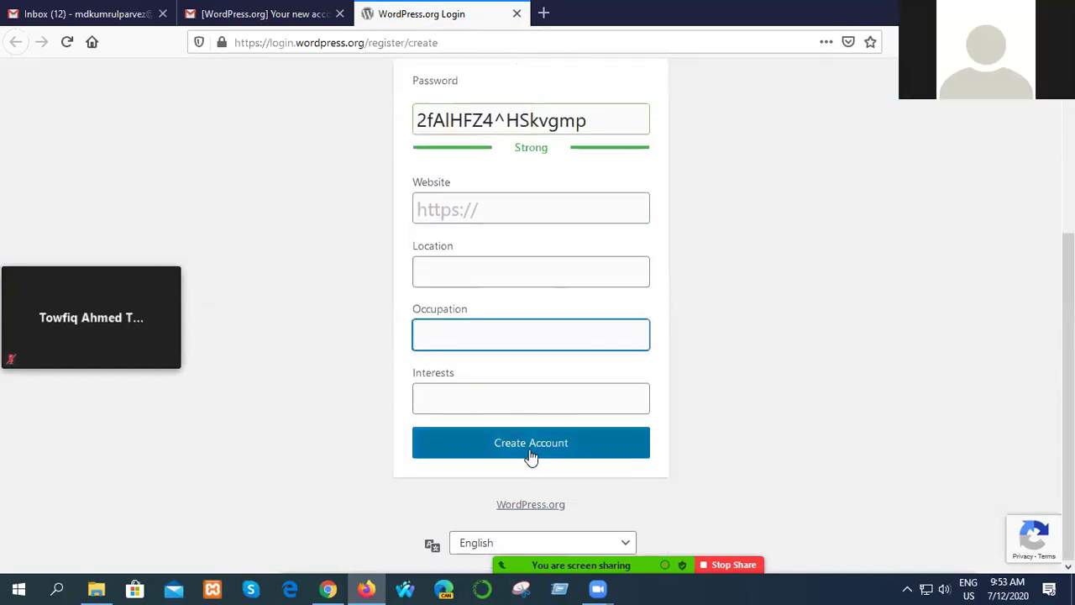
pyautogui.click(530, 450)
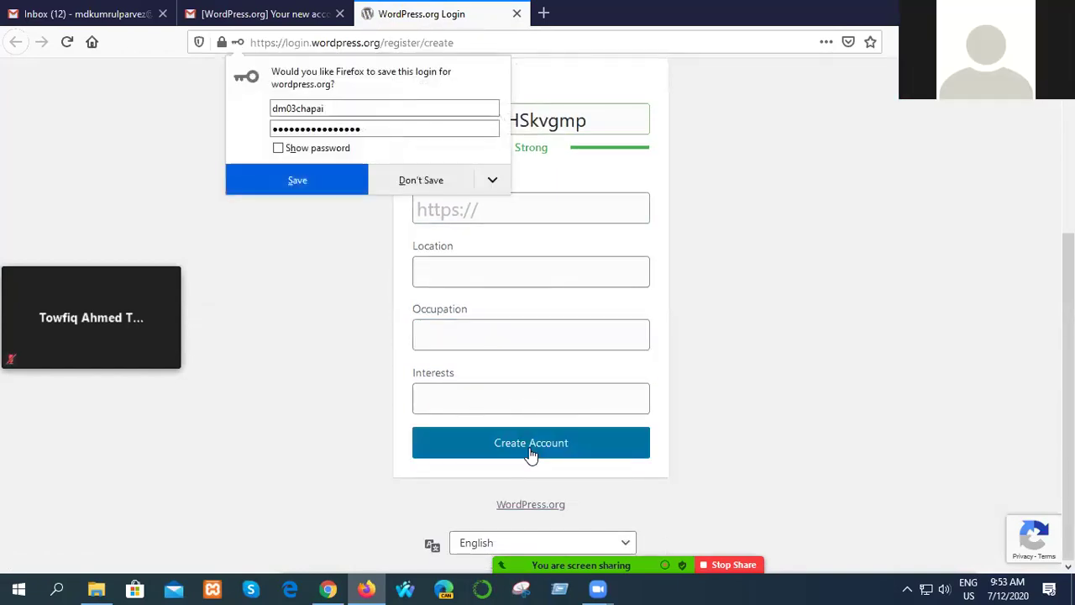
# Step: Decline Firefox's offer to save the new login, then browse the Support page
pyautogui.click(414, 183)
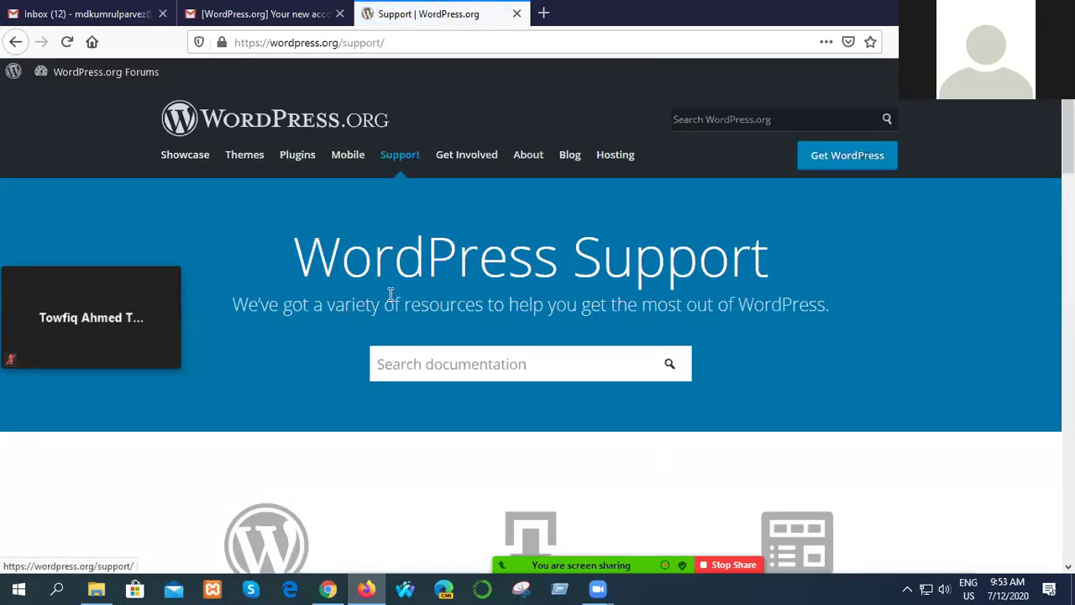
pyautogui.scroll(-3, 771, 391)
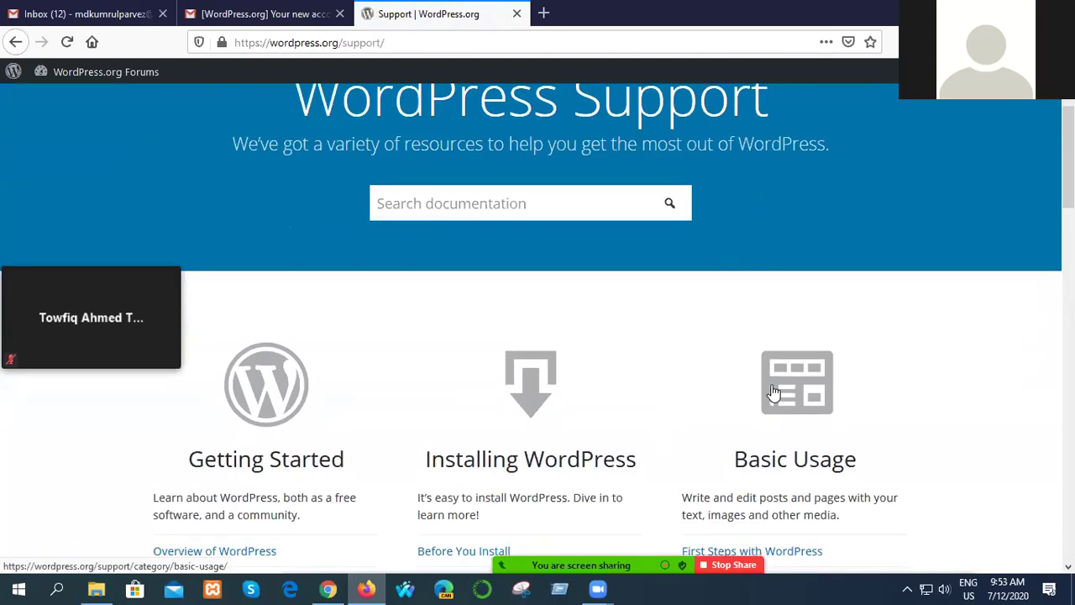
pyautogui.scroll(3, 624, 418)
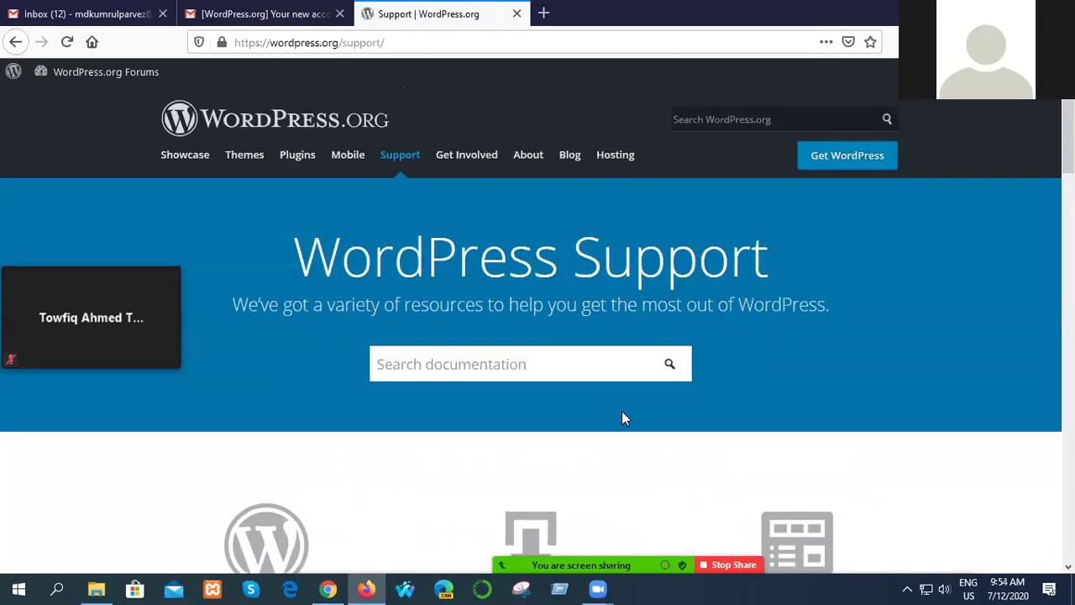
pyautogui.scroll(-5, 663, 392)
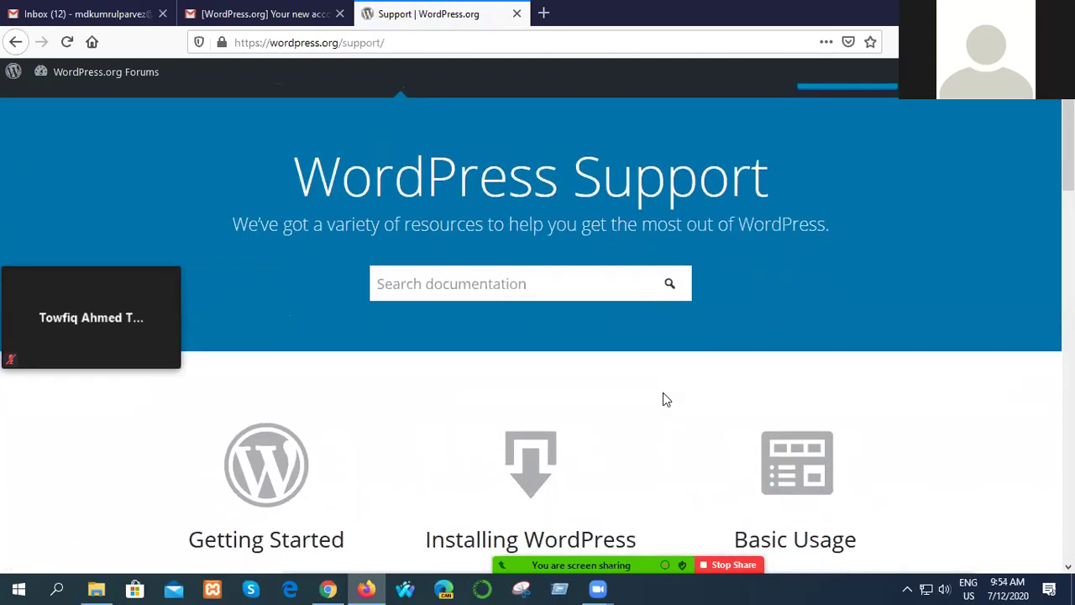
pyautogui.scroll(-8, 663, 393)
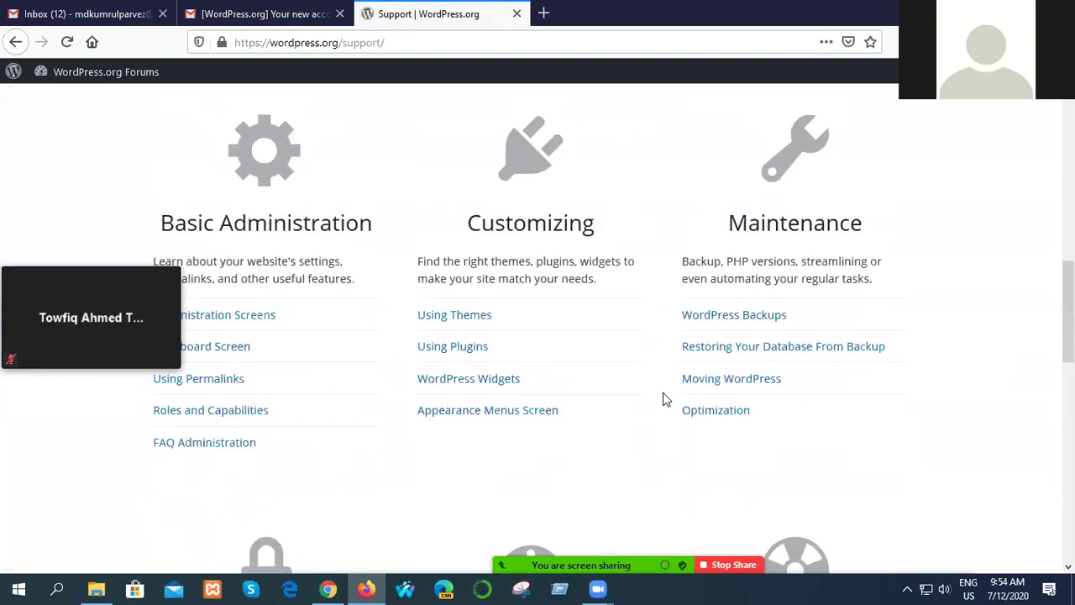
pyautogui.scroll(-3, 664, 396)
pyautogui.scroll(15, 672, 398)
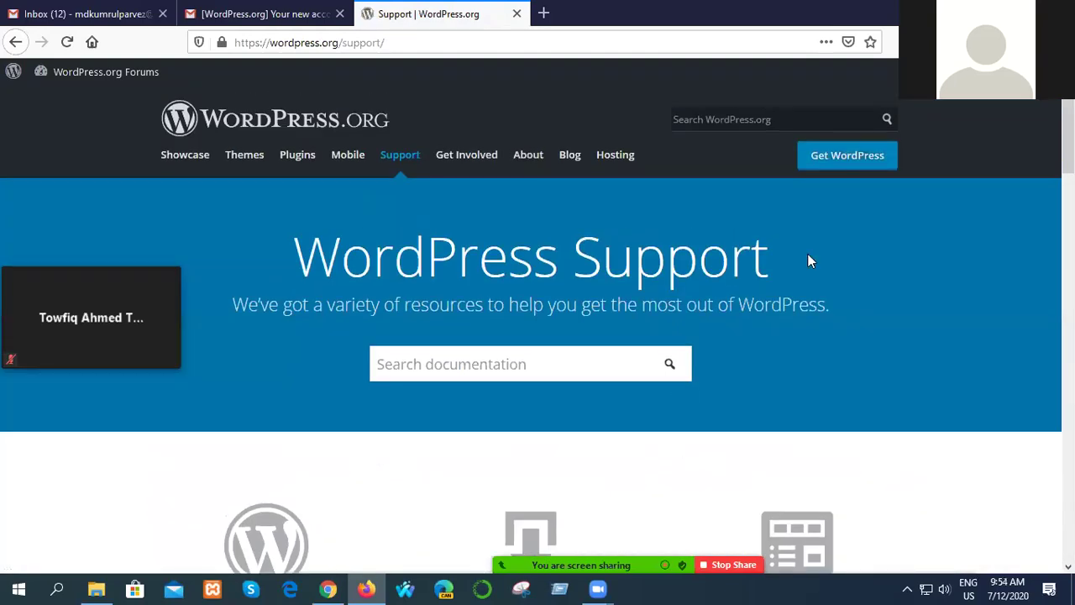
pyautogui.moveTo(1008, 72)
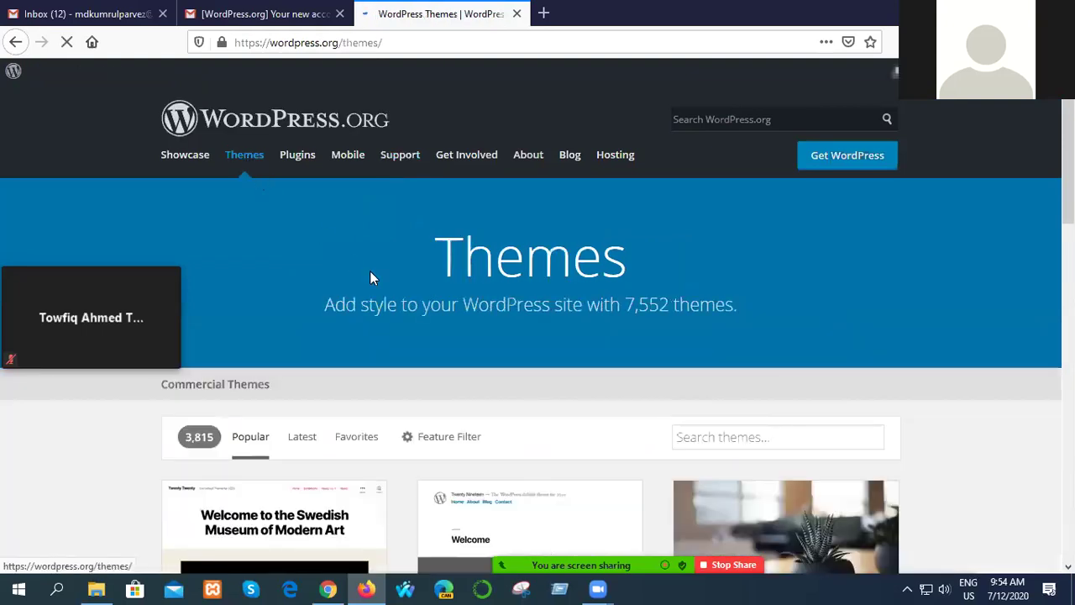
# Step: Start downloading the Astra theme, then cancel without saving the file
pyautogui.scroll(-3, 369, 279)
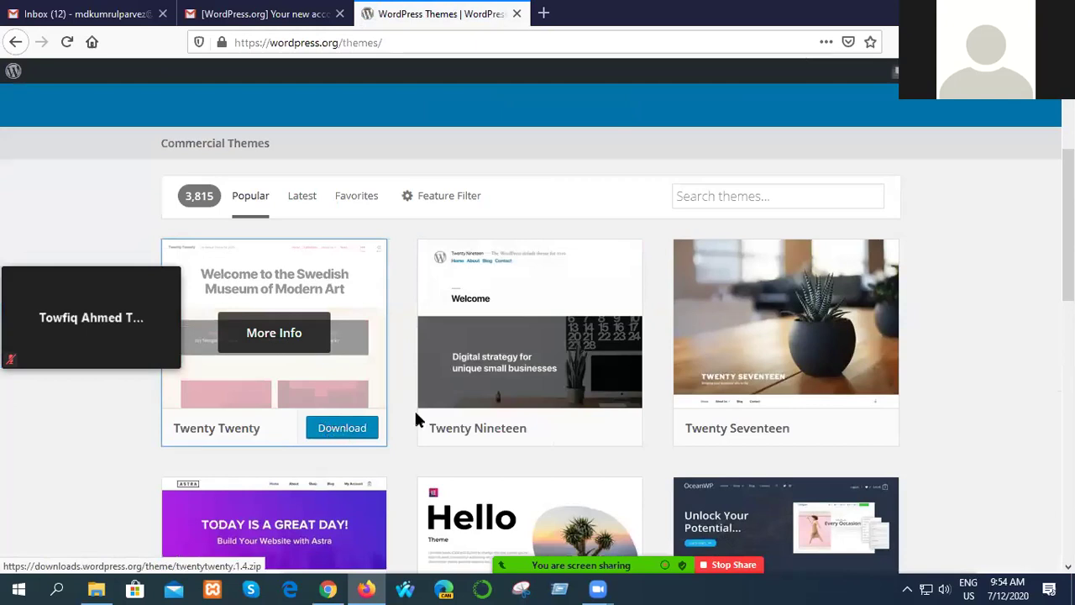
pyautogui.scroll(-2, 415, 413)
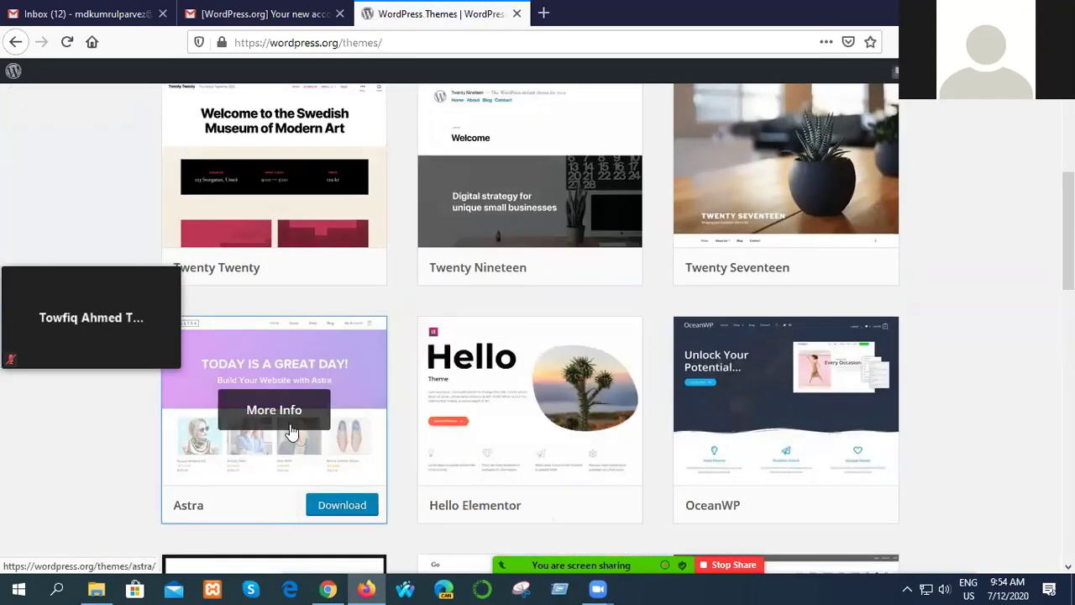
pyautogui.click(336, 507)
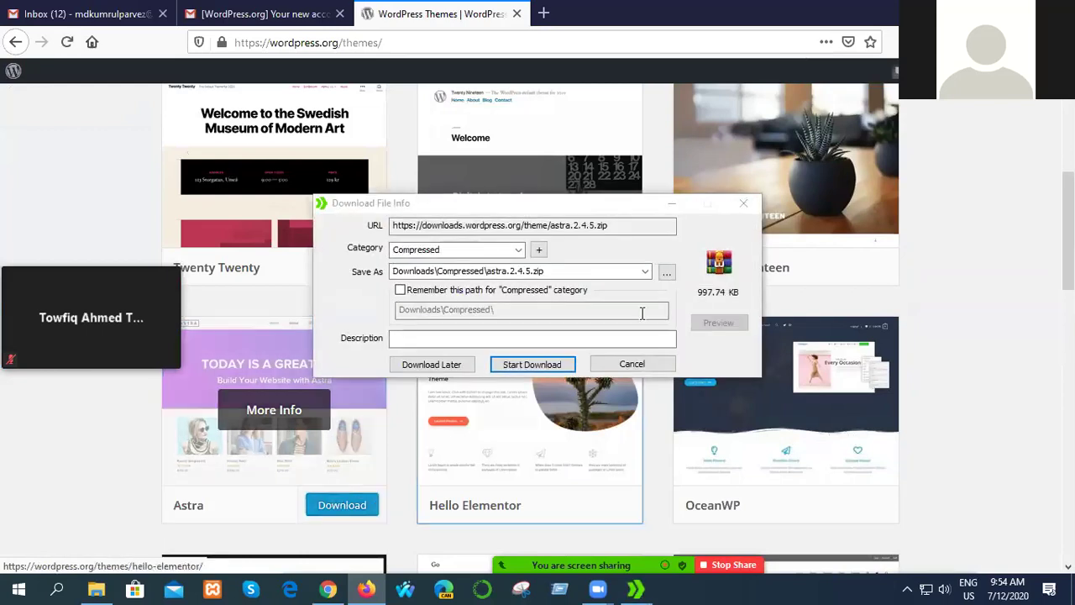
pyautogui.click(741, 210)
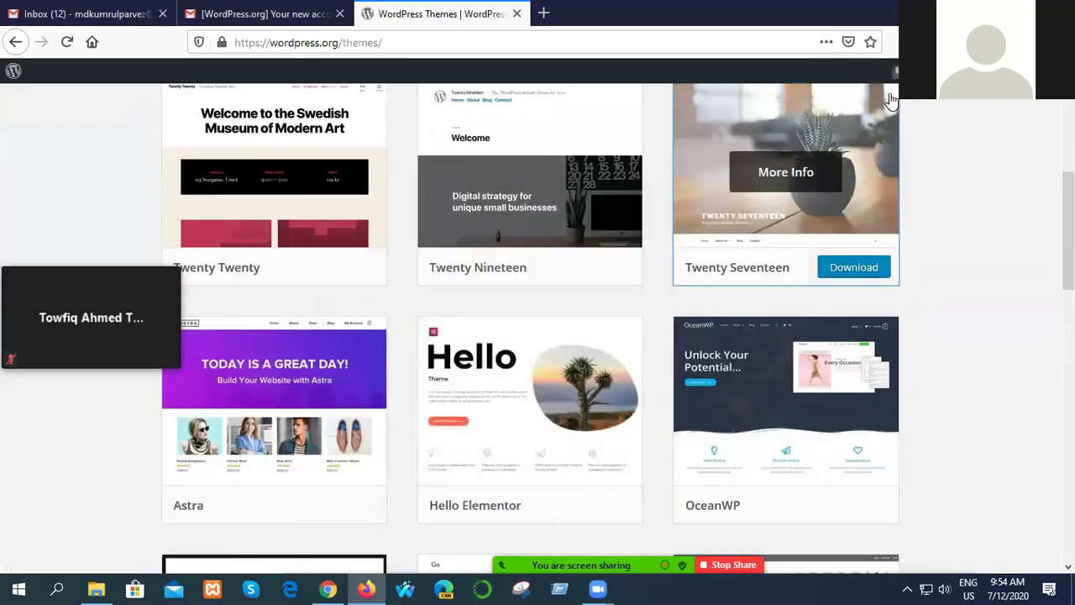
# Step: Open the account's public profile page from the avatar menu
pyautogui.moveTo(895, 72)
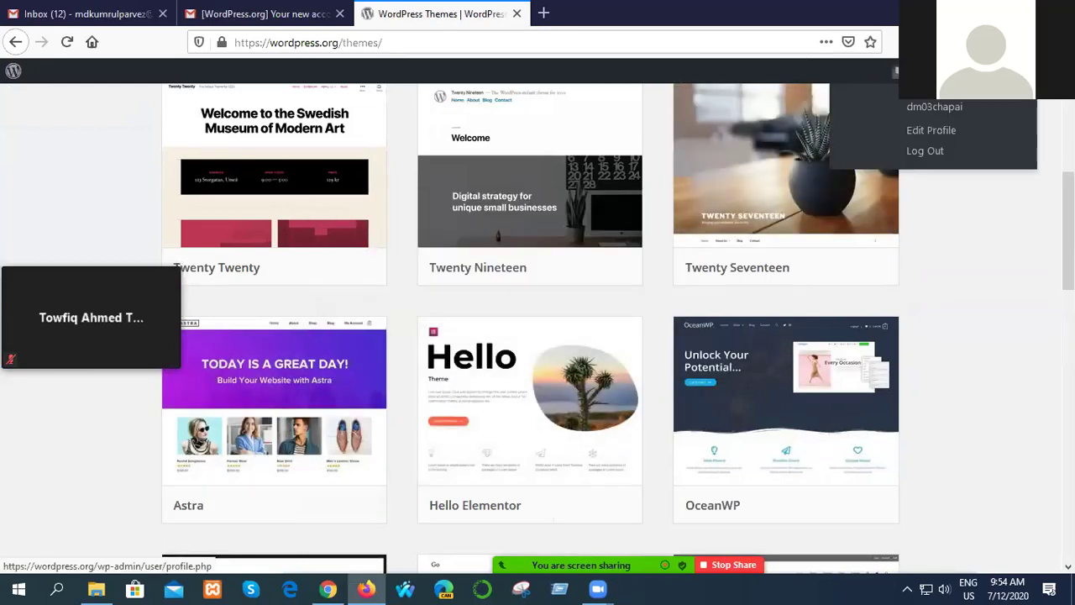
pyautogui.click(929, 111)
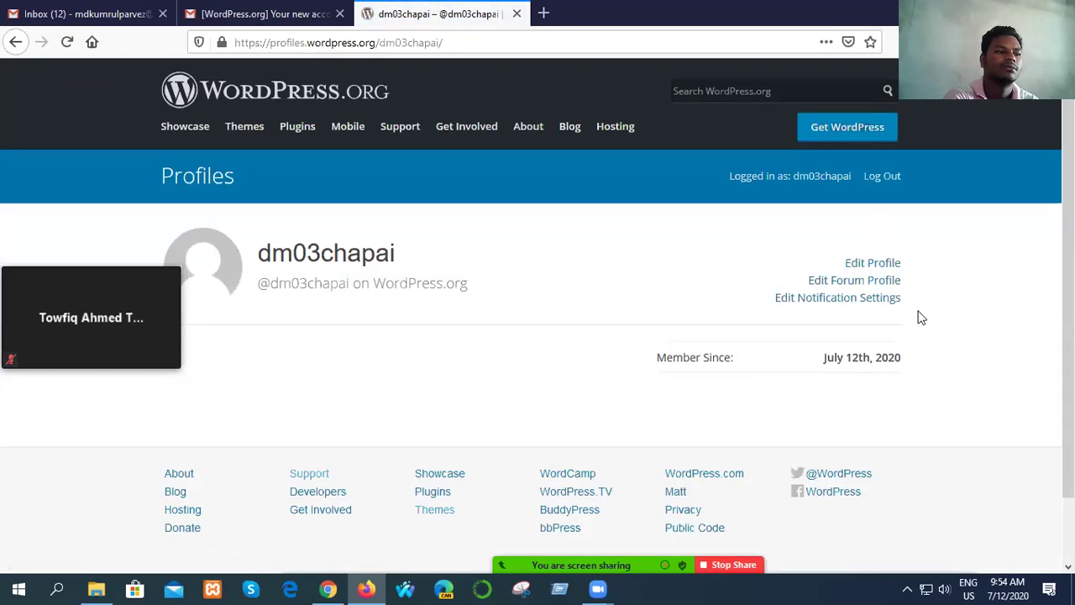
pyautogui.scroll(-2, 915, 315)
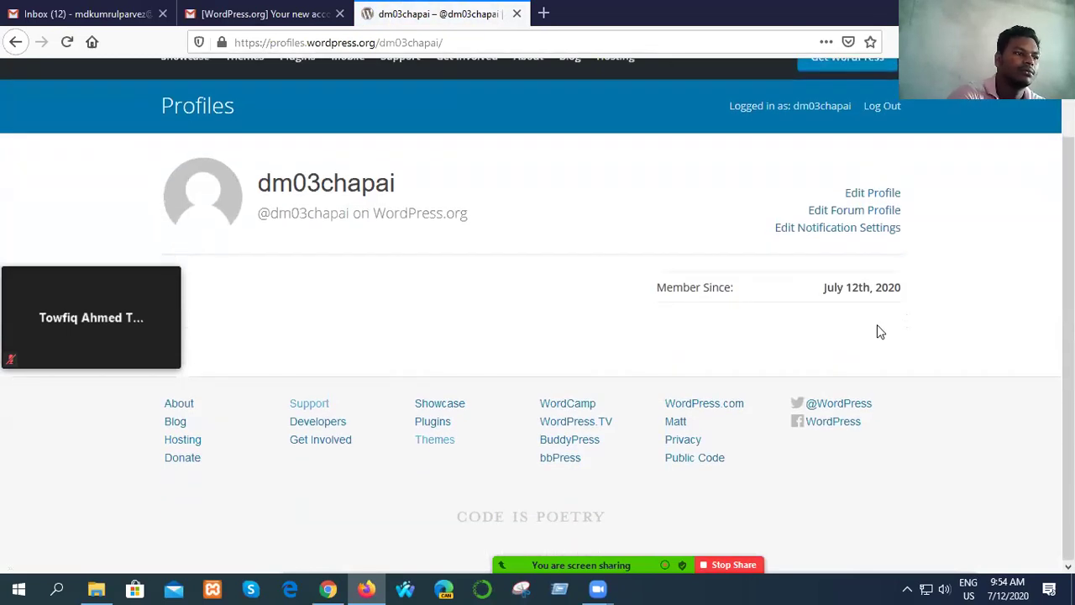
# Step: Open the footer Blog link and scroll through the news, led by WordPress 5.5 Beta 1
pyautogui.click(179, 426)
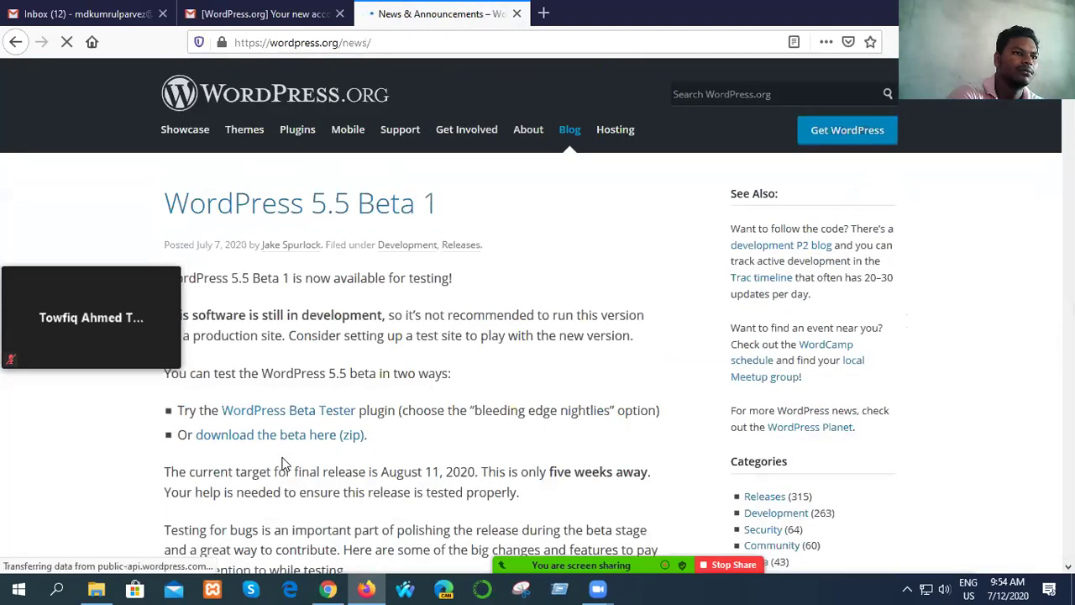
pyautogui.scroll(-5, 530, 404)
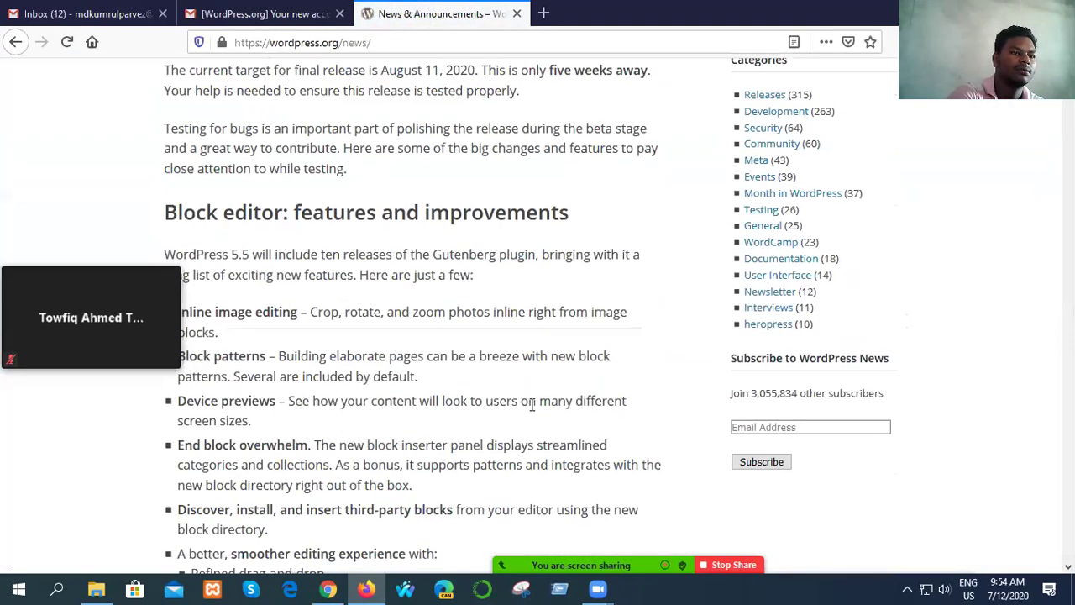
pyautogui.scroll(-2, 532, 405)
pyautogui.scroll(-15, 532, 405)
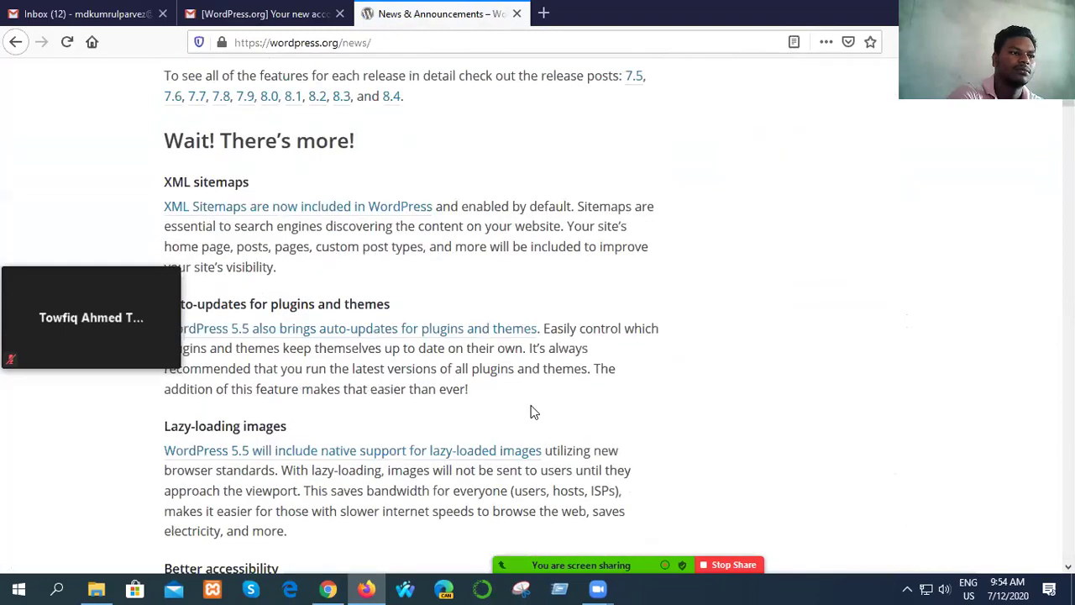
pyautogui.scroll(-20, 531, 405)
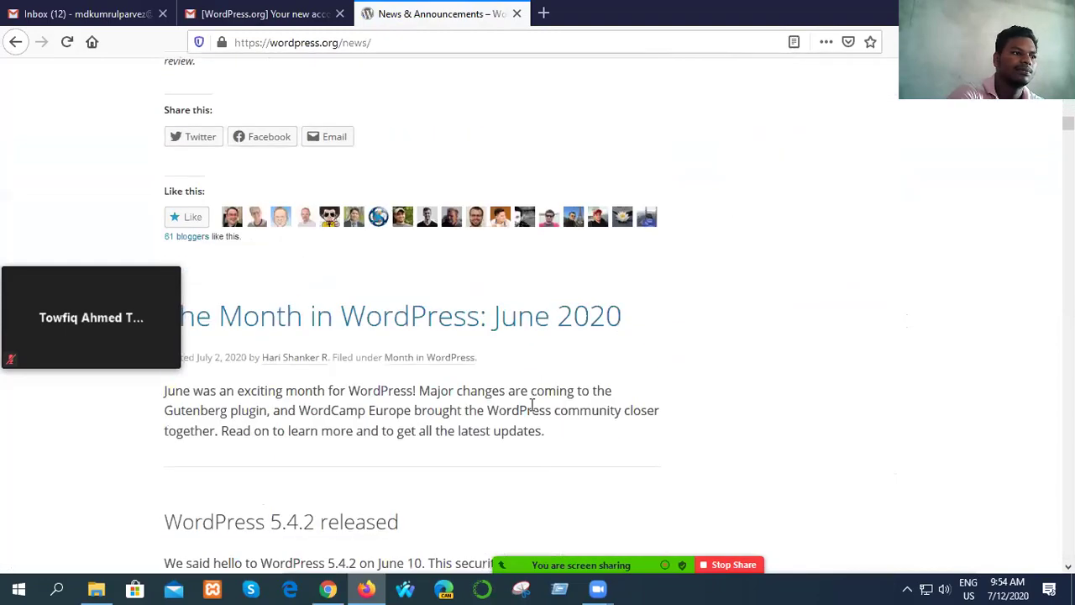
pyautogui.scroll(-20, 532, 404)
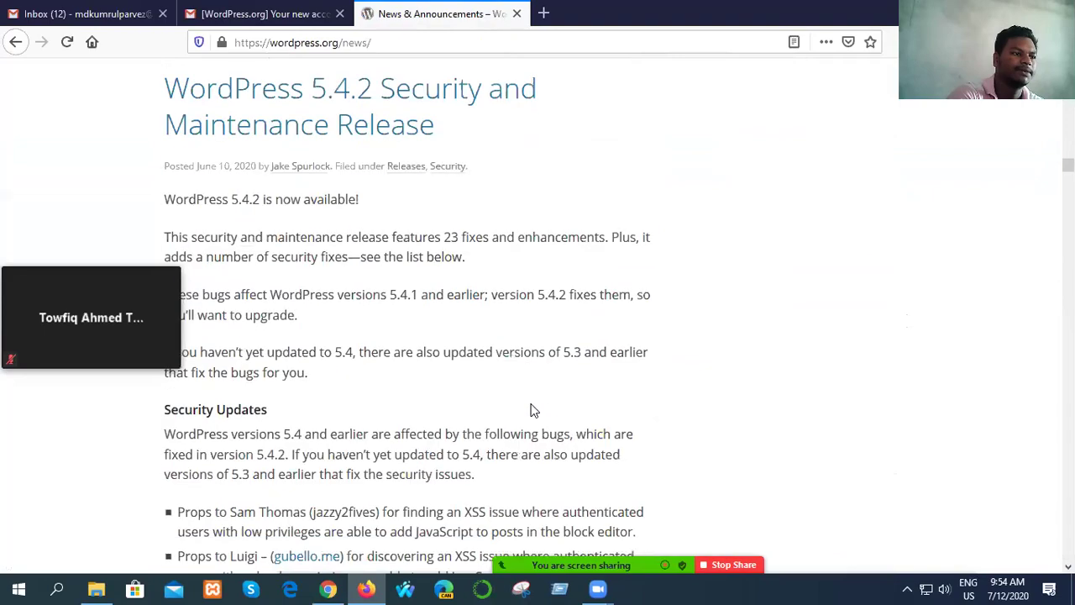
pyautogui.scroll(-15, 532, 405)
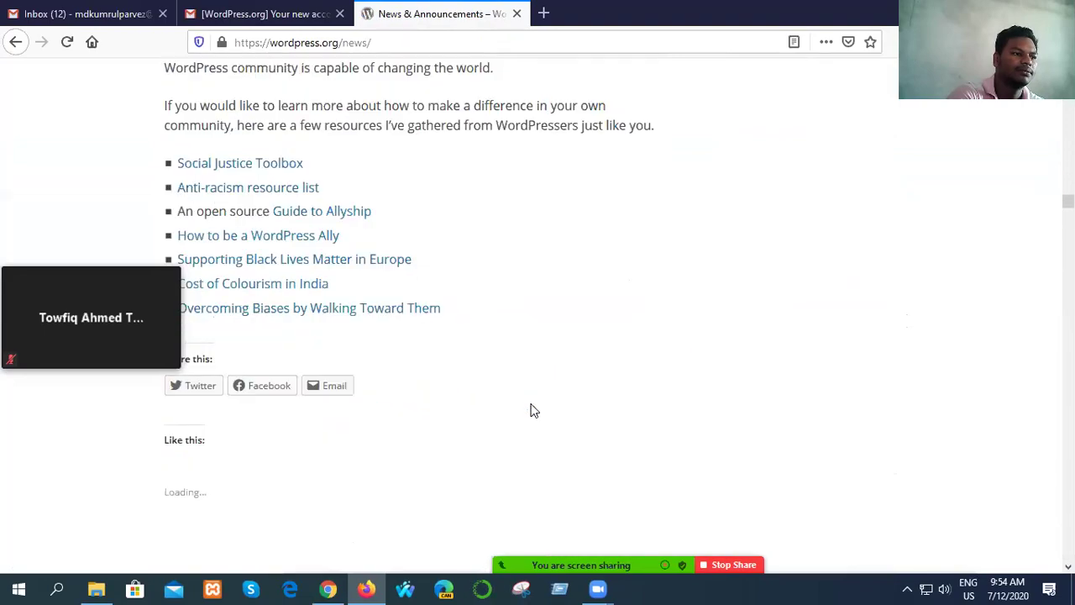
pyautogui.scroll(-20, 532, 411)
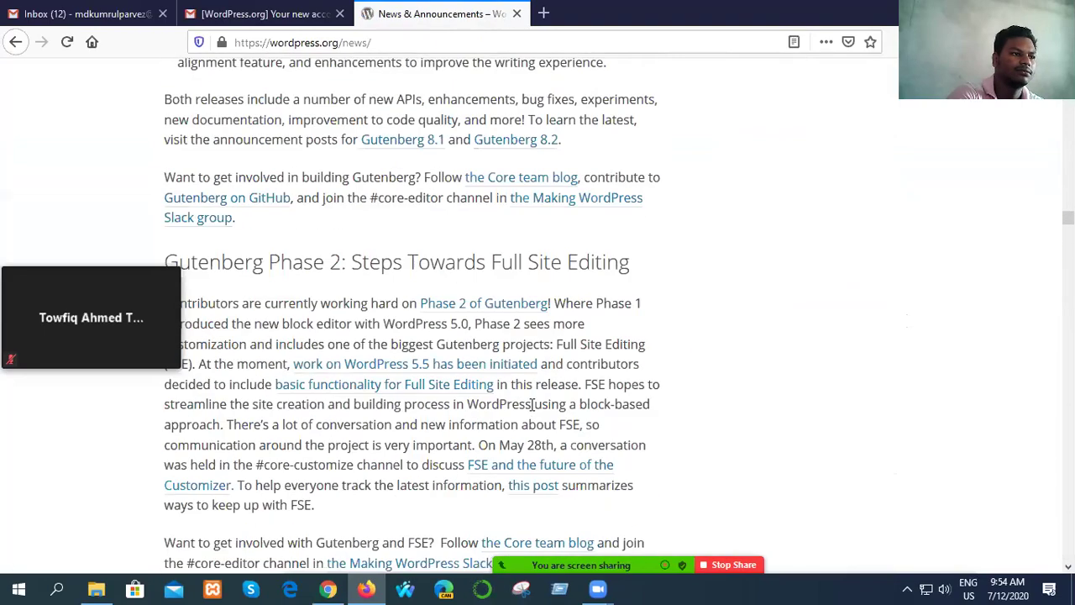
pyautogui.scroll(-5, 531, 407)
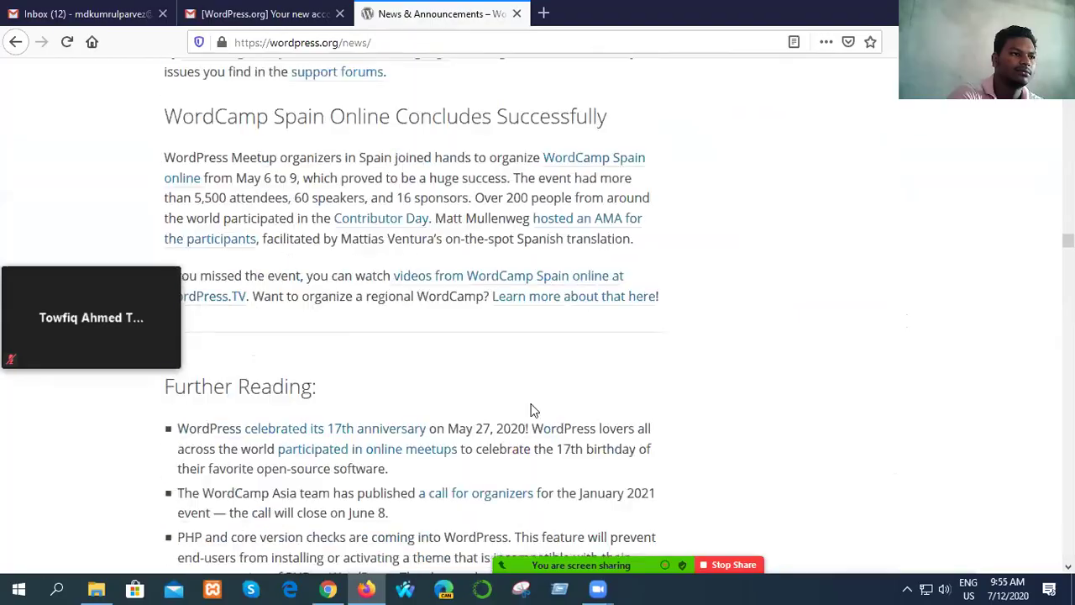
pyautogui.scroll(20, 531, 411)
pyautogui.scroll(20, 528, 391)
pyautogui.scroll(20, 528, 384)
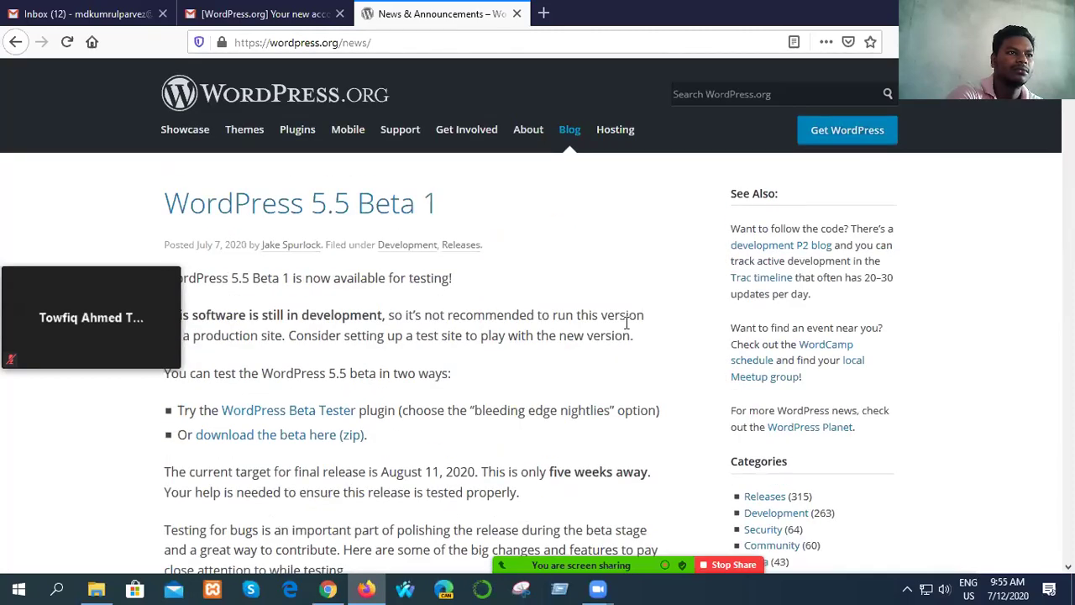
# Step: Look over the recommended Web Hosting page
pyautogui.click(617, 133)
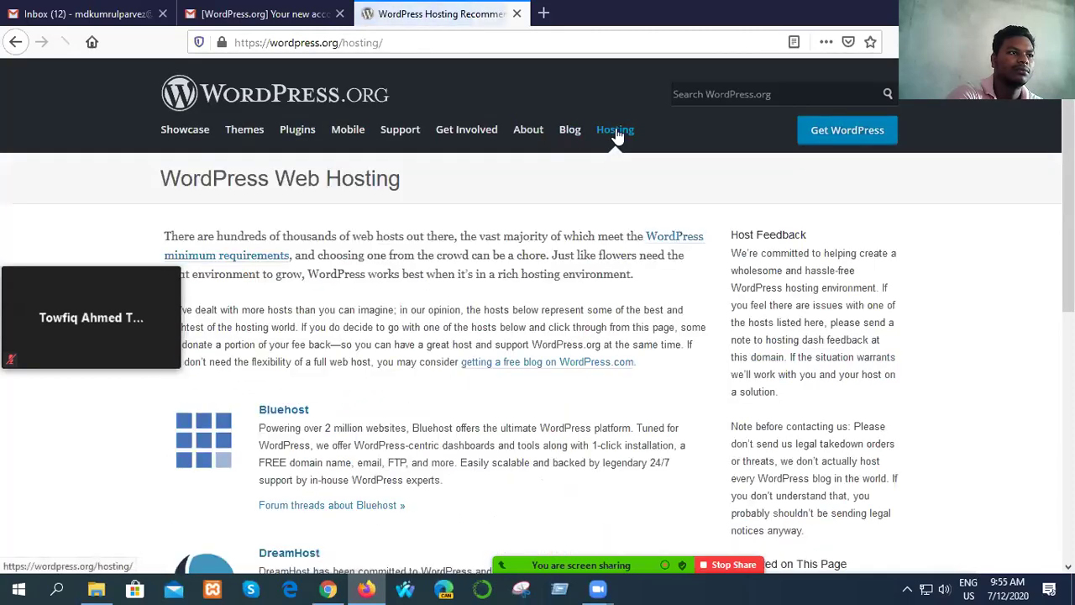
pyautogui.scroll(-3, 529, 309)
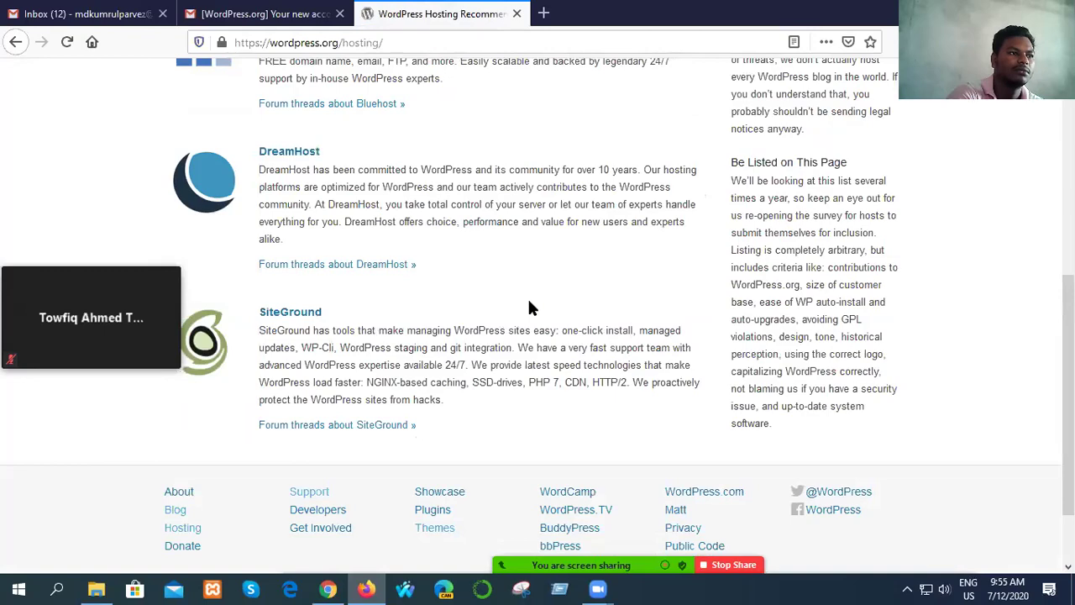
pyautogui.scroll(5, 529, 308)
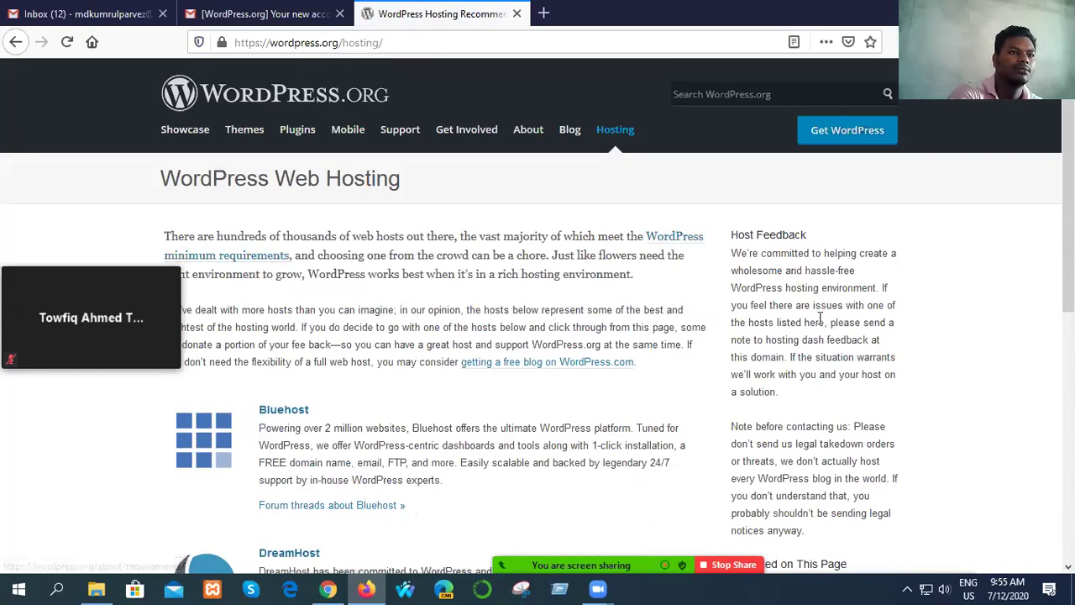
pyautogui.scroll(-5, 810, 336)
pyautogui.scroll(5, 810, 336)
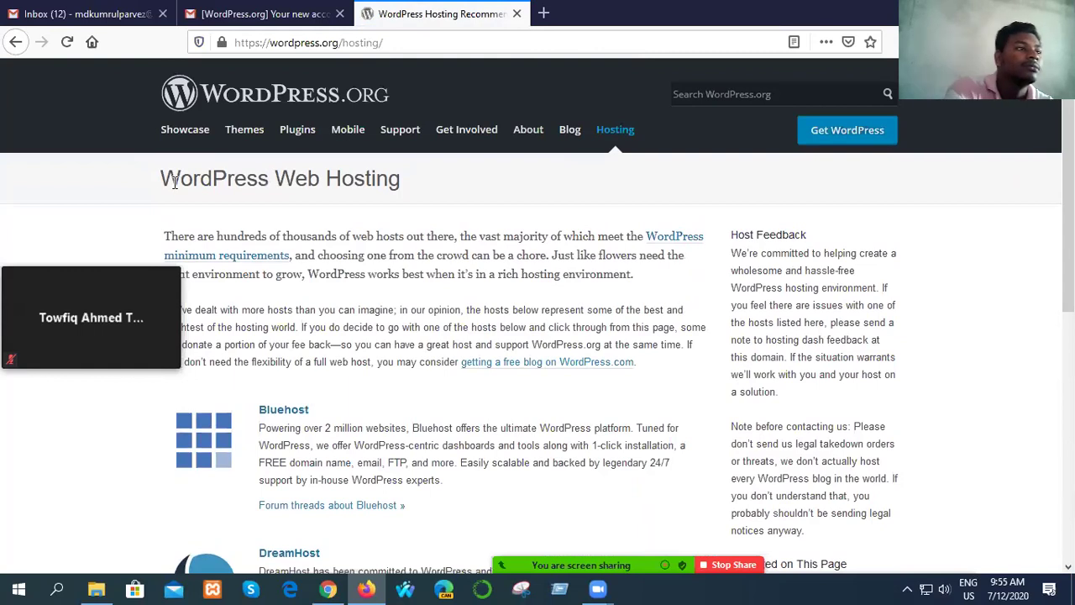
# Step: Return to the 'Meet WordPress' home page and close the WordPress.org tab
pyautogui.click(185, 88)
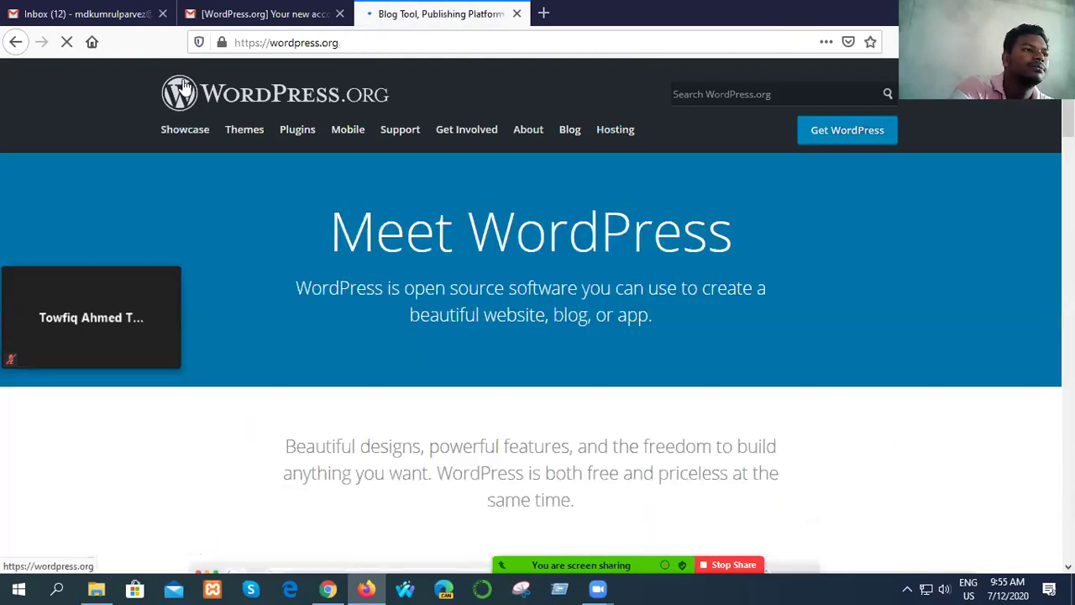
pyautogui.scroll(-4, 617, 332)
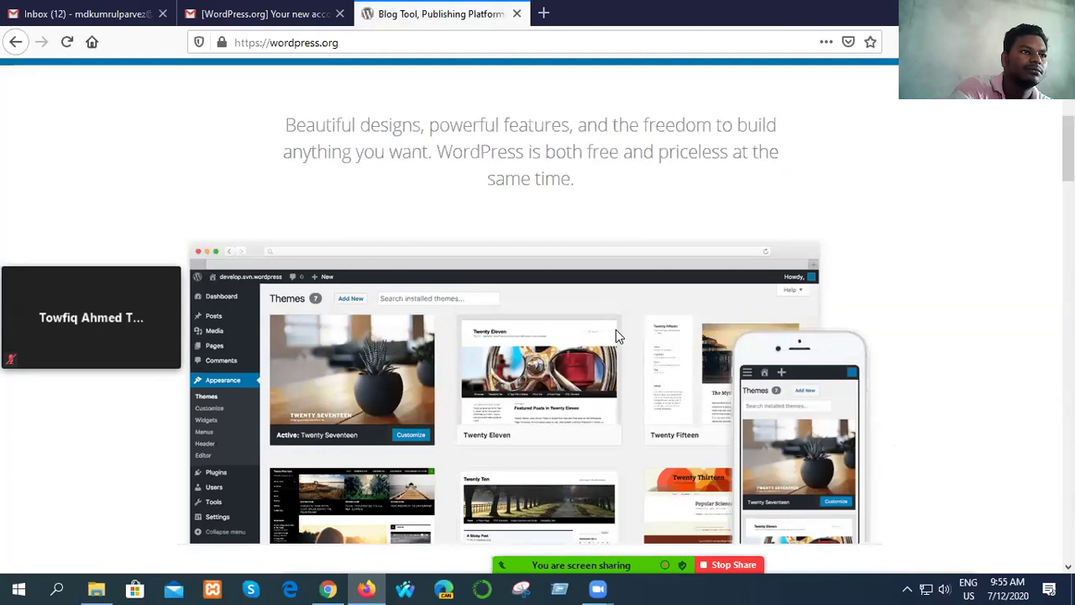
pyautogui.click(517, 13)
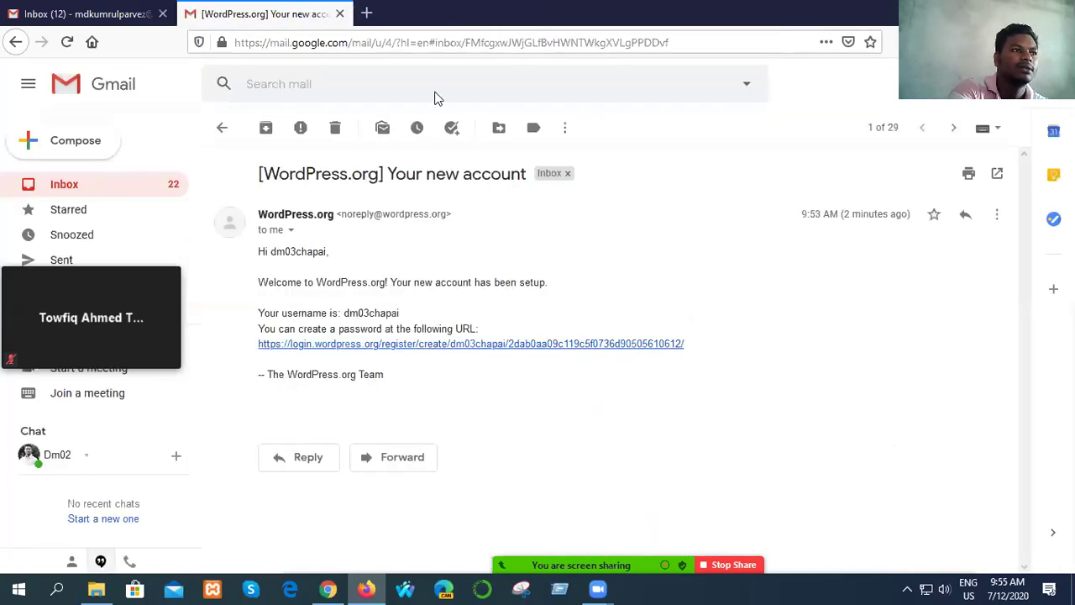
# Step: Close the welcome email tab, read the Upwork disruption email under Updates, then return to Chrome
pyautogui.click(340, 14)
pyautogui.click(766, 183)
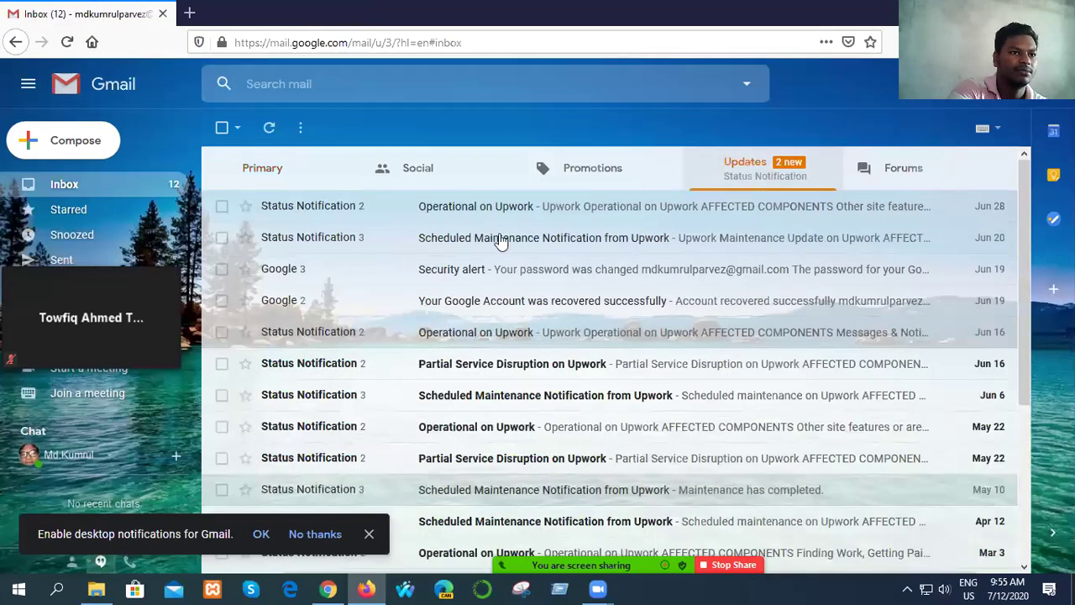
pyautogui.click(479, 244)
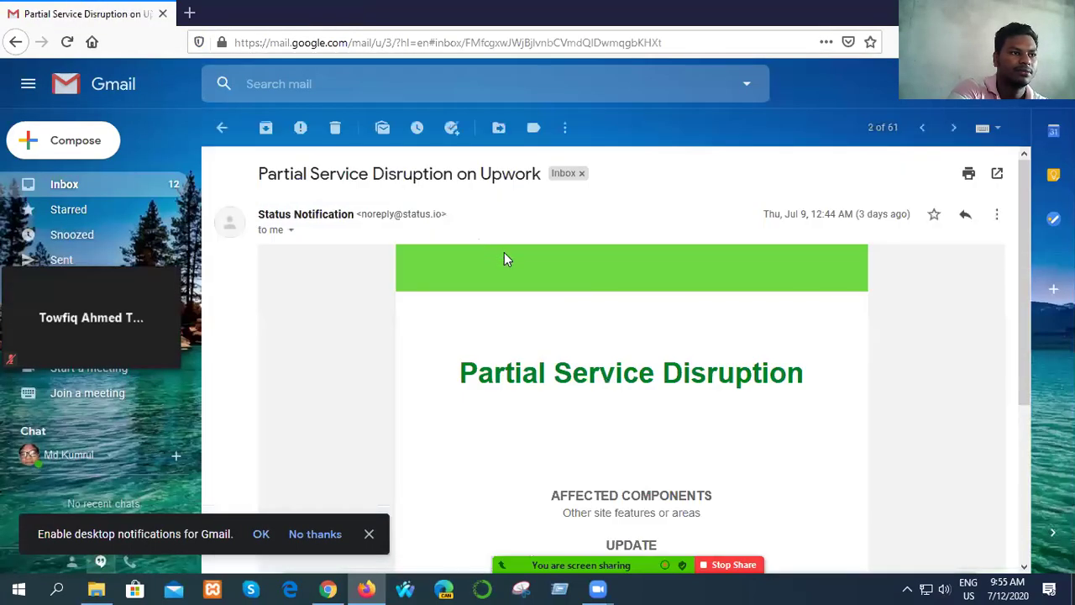
pyautogui.scroll(-3, 509, 311)
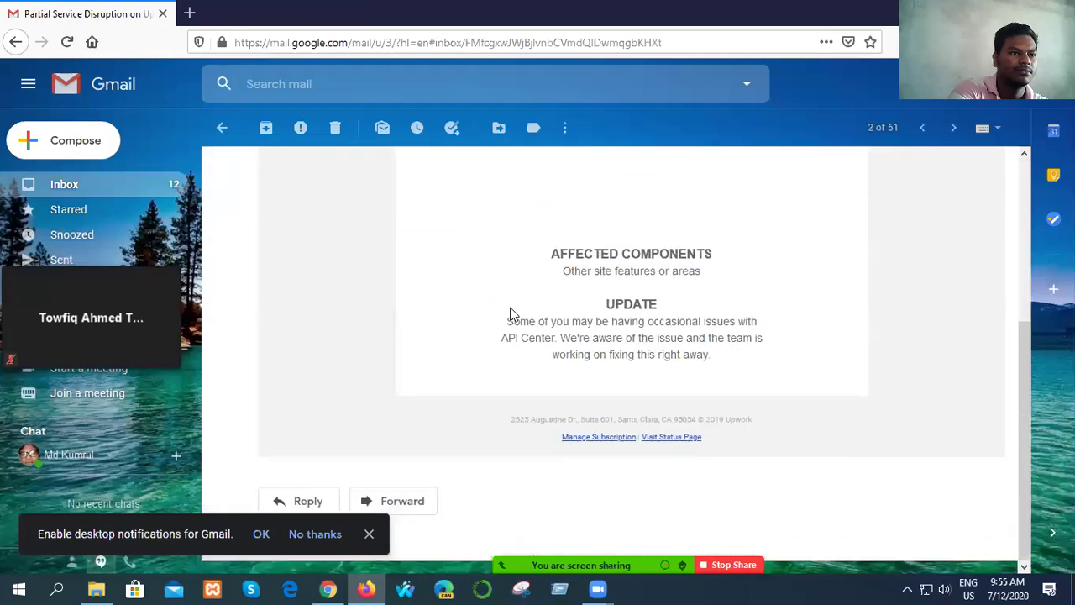
pyautogui.scroll(3, 378, 347)
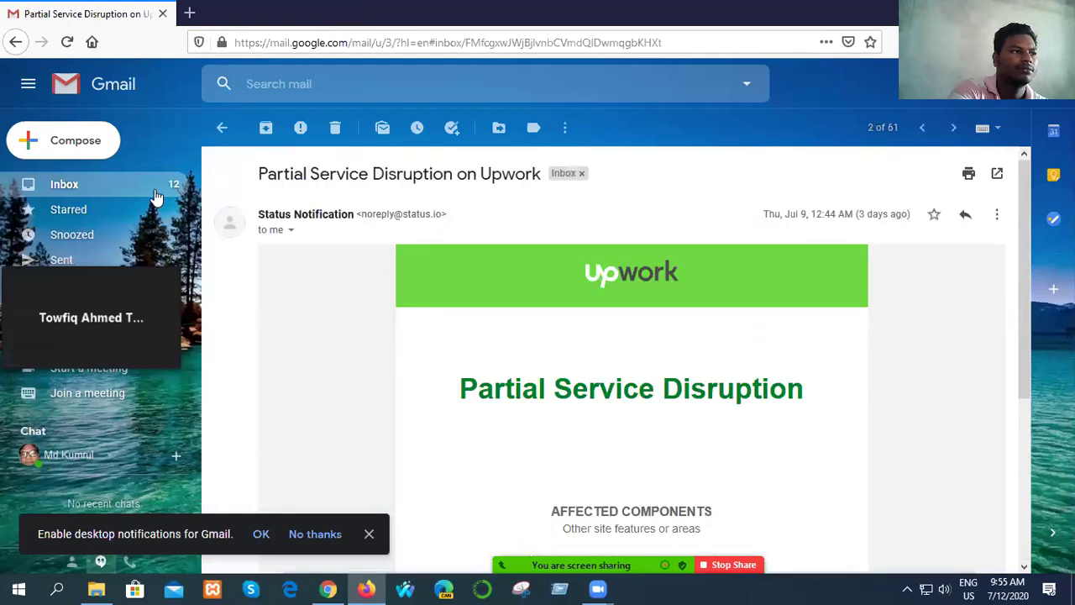
pyautogui.click(328, 588)
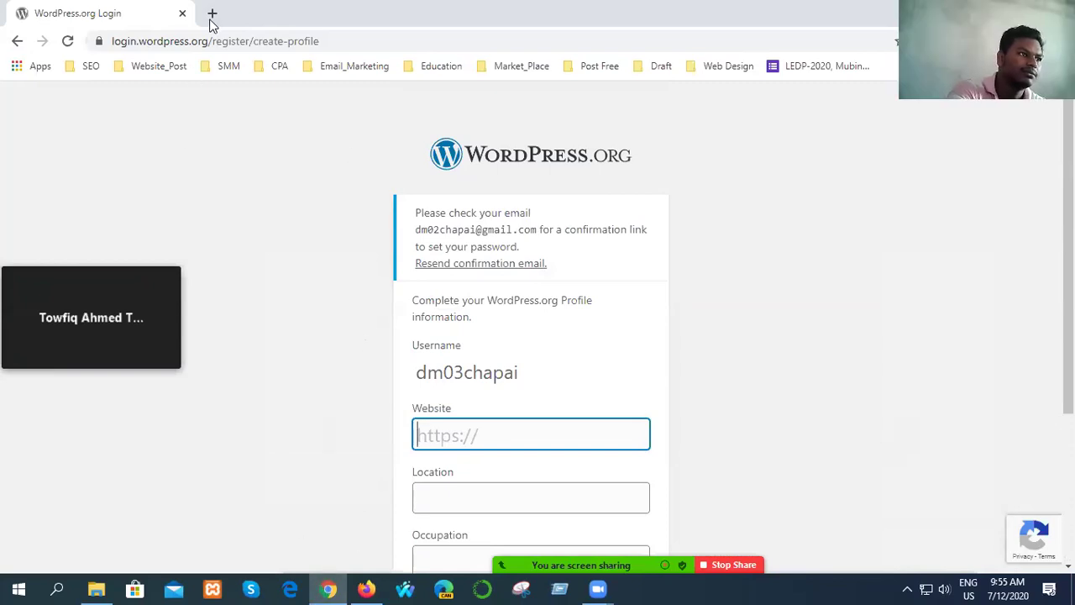
# Step: Copy 'wordpress.org' from the address bar and load wordpress.com in a new tab
pyautogui.click(157, 42)
pyautogui.click(155, 41)
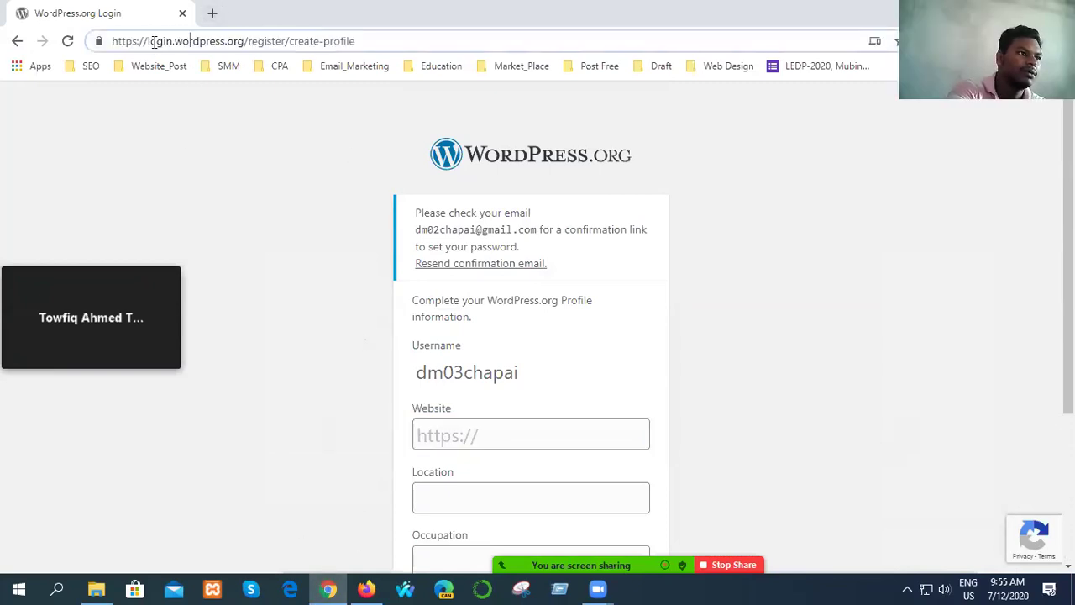
pyautogui.moveTo(177, 42); pyautogui.dragTo(243, 43)
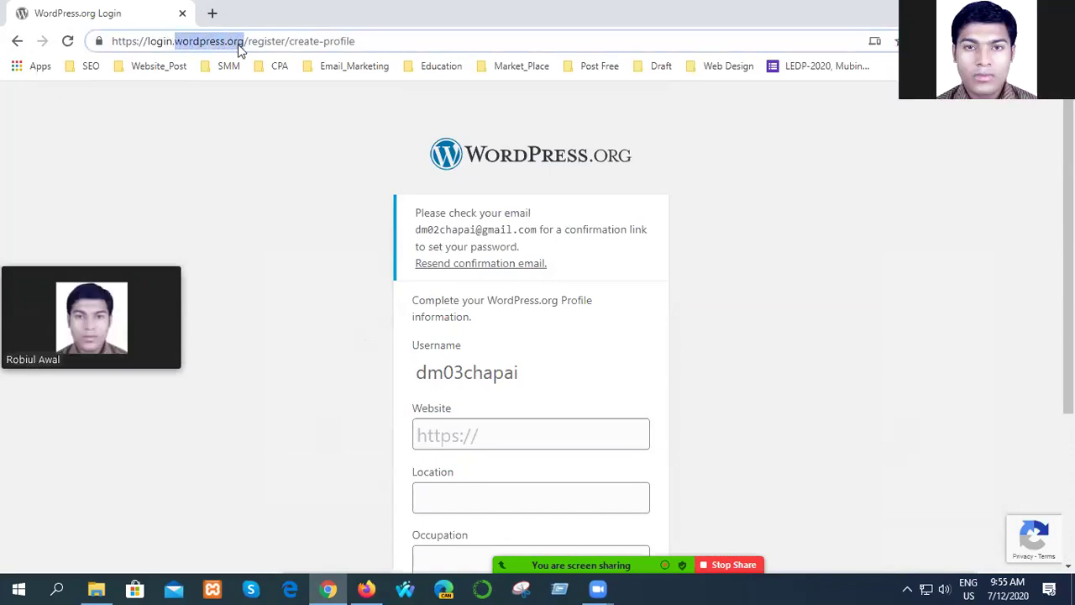
pyautogui.hotkey('ctrl', 'c')
pyautogui.click(212, 15)
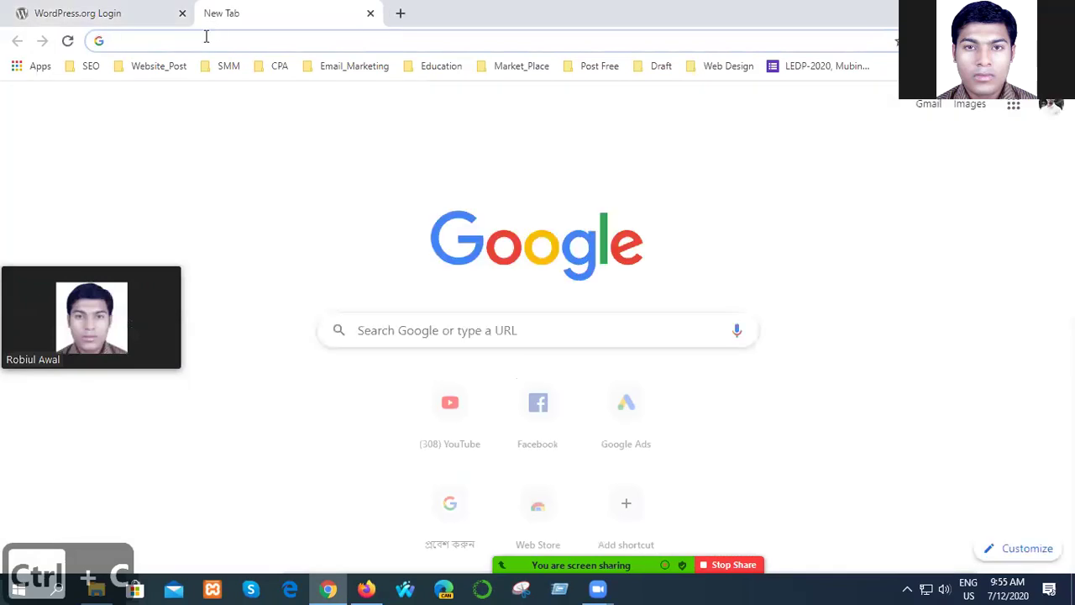
pyautogui.hotkey('ctrl', 'v')
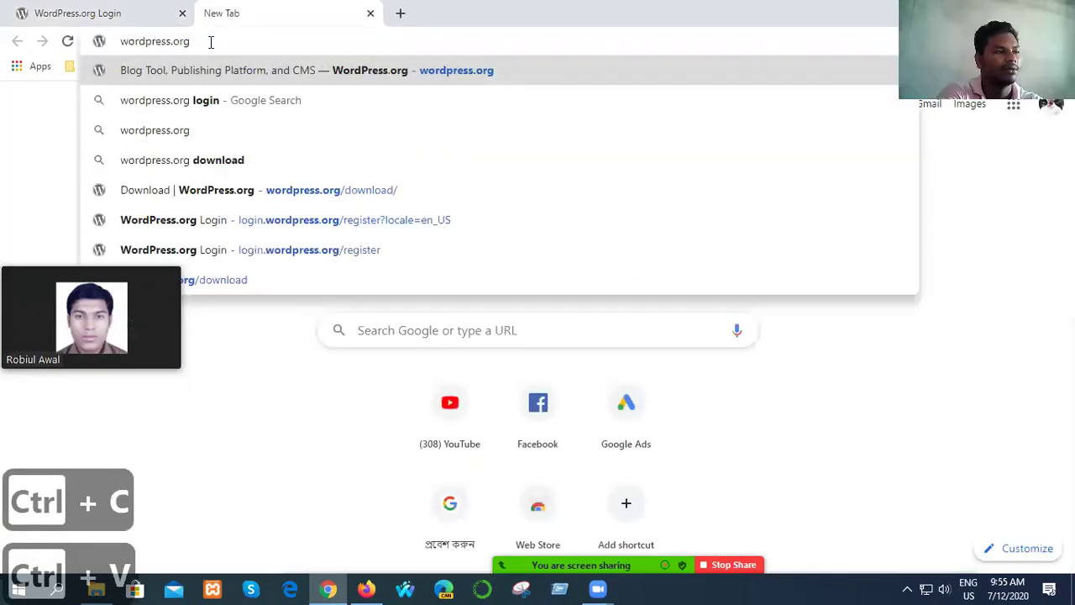
pyautogui.press('BackSpace')
pyautogui.press('BackSpace')
pyautogui.press('BackSpace')
pyautogui.write('com')
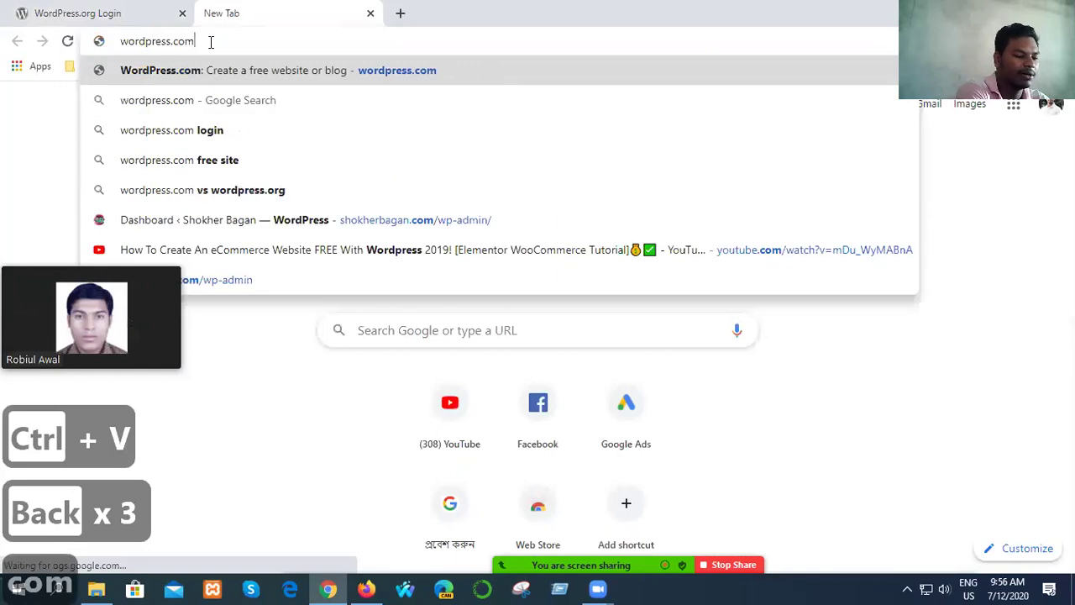
pyautogui.press('Return')
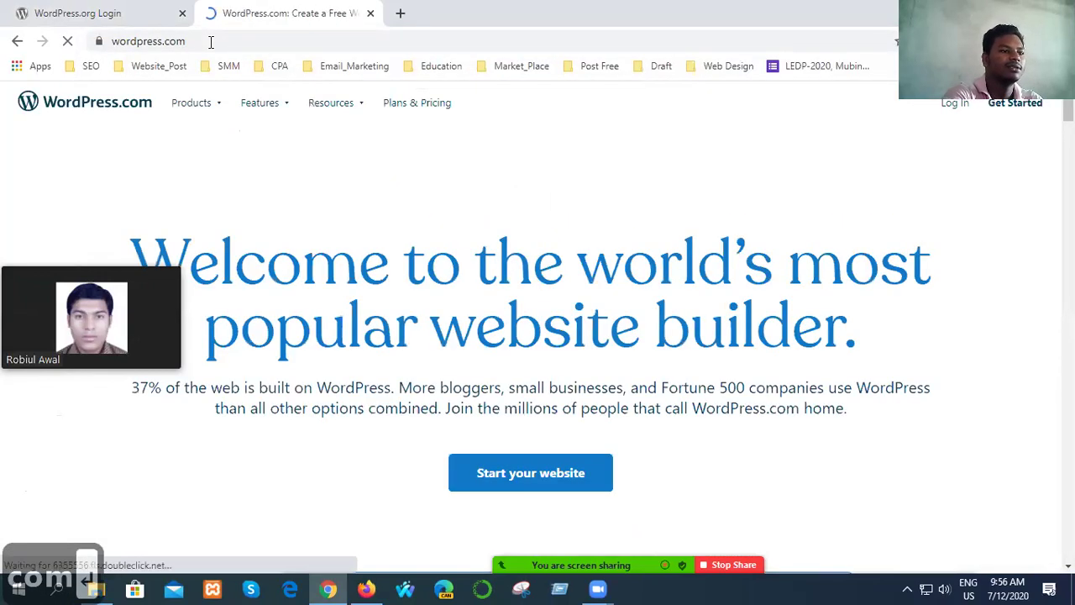
# Step: Start creating a new website and dismiss the Español language notice
pyautogui.click(575, 455)
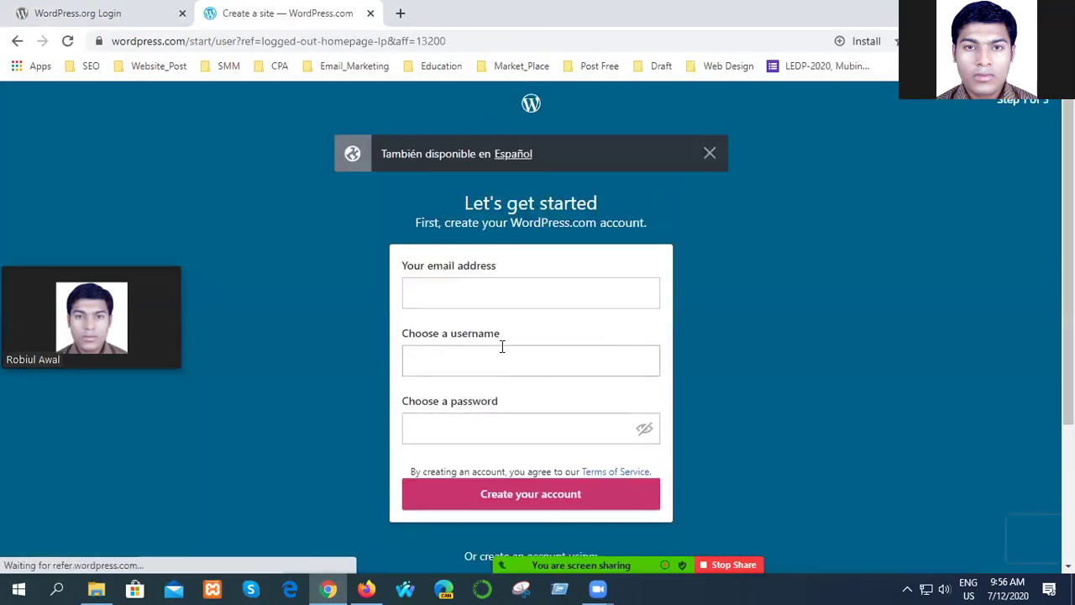
pyautogui.click(539, 497)
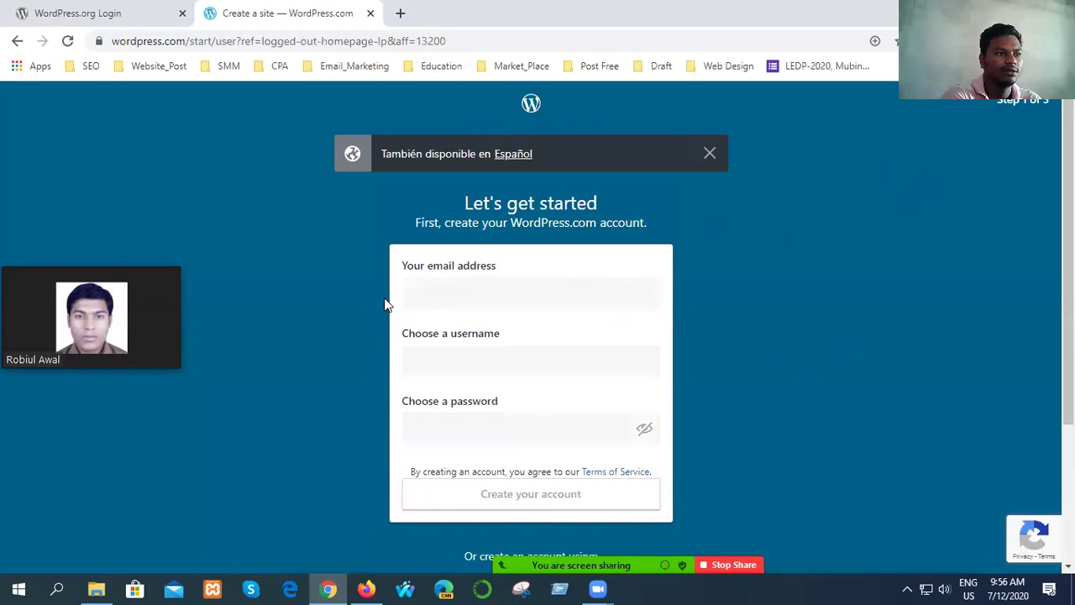
pyautogui.scroll(-3, 733, 441)
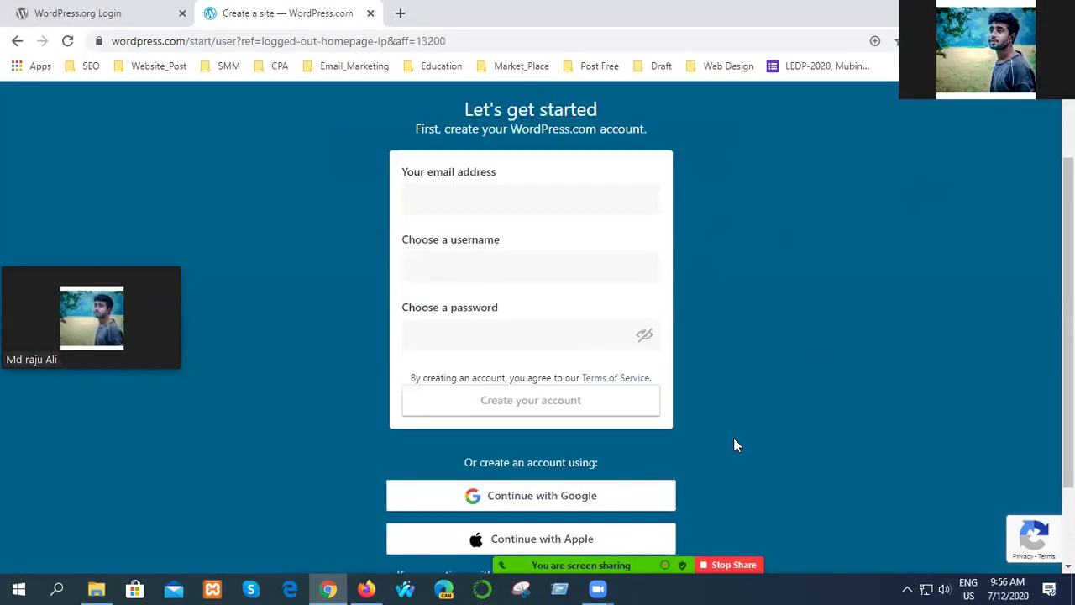
pyautogui.scroll(3, 733, 441)
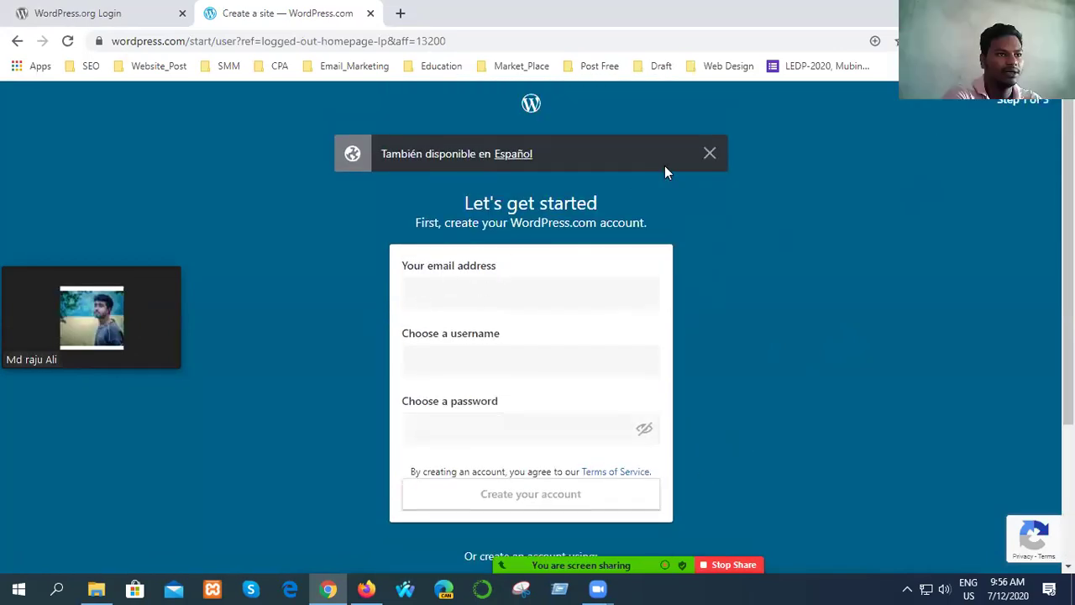
pyautogui.click(709, 154)
# Step: Paste into the email field, then delete the wrongly pasted text
pyautogui.click(472, 220)
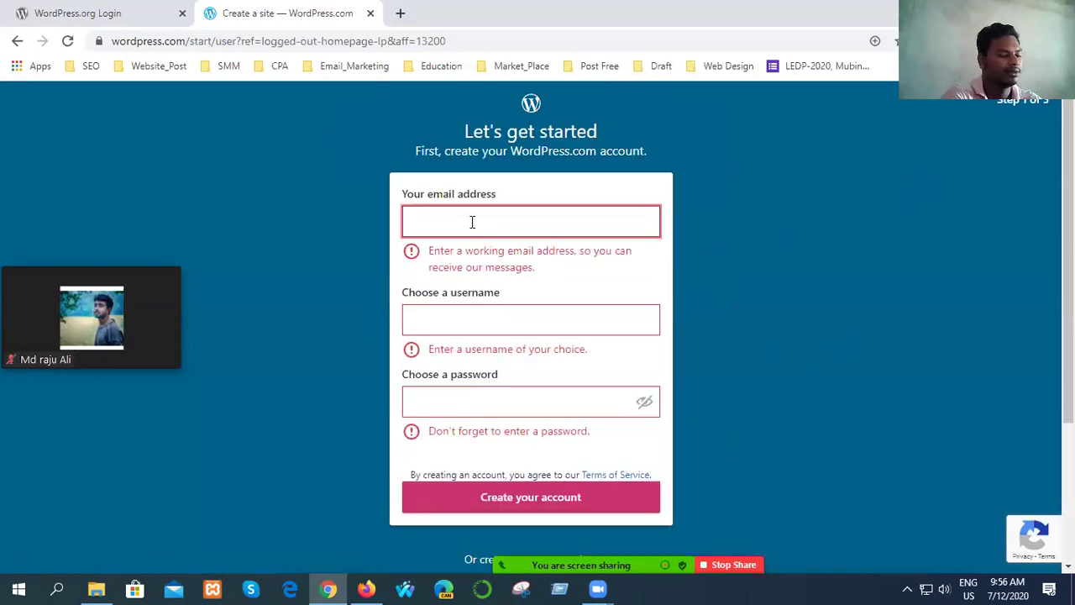
pyautogui.hotkey('ctrl', 'v')
pyautogui.moveTo(510, 221); pyautogui.dragTo(344, 224)
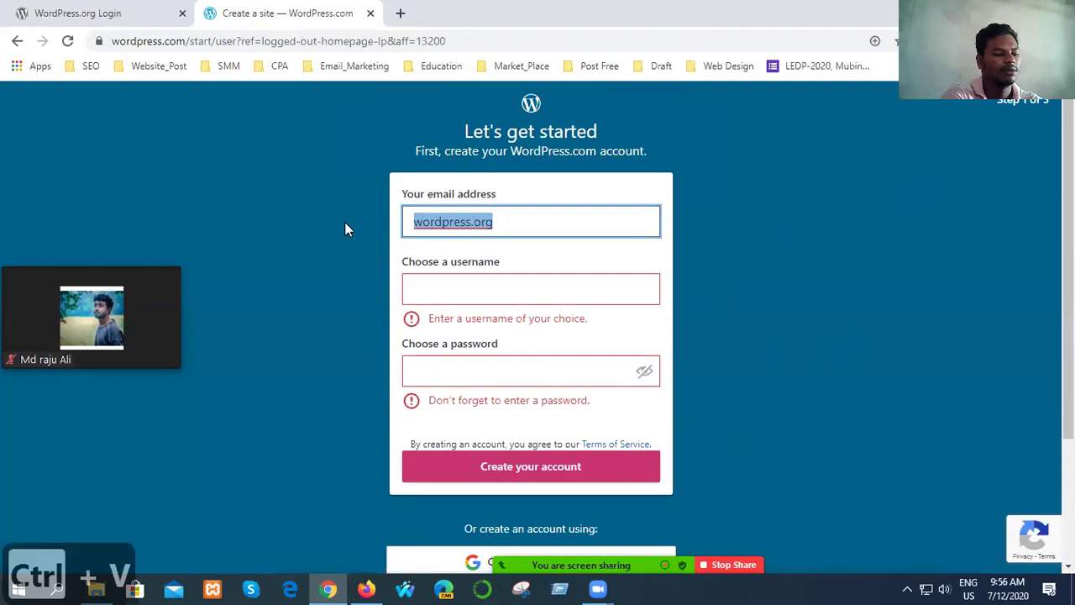
pyautogui.press('BackSpace')
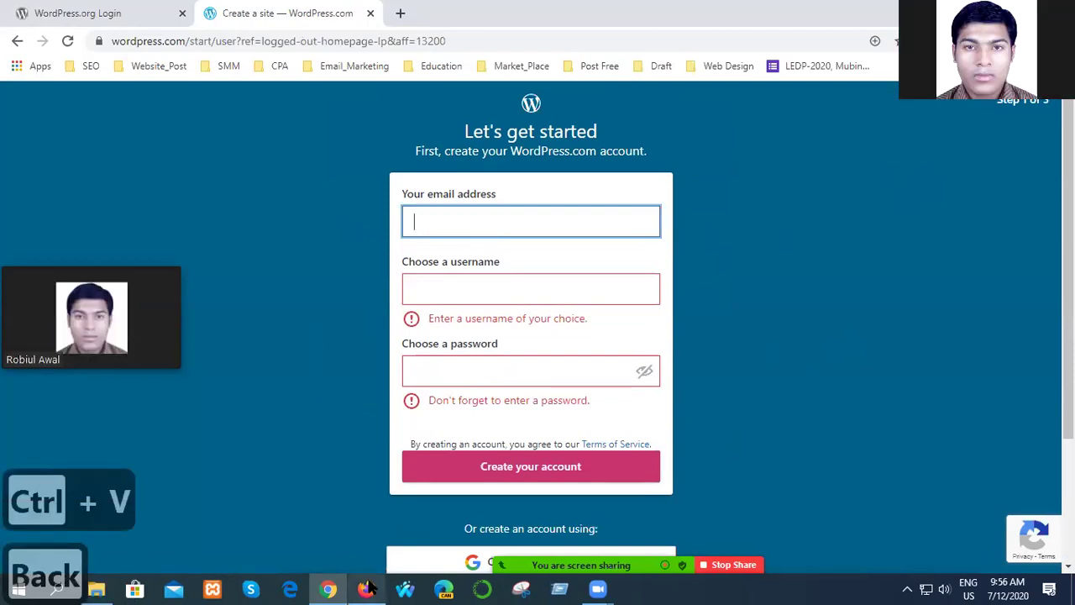
pyautogui.click(367, 589)
# Step: Switch to the newly created Gmail account and open its Google Account page
pyautogui.click(1041, 84)
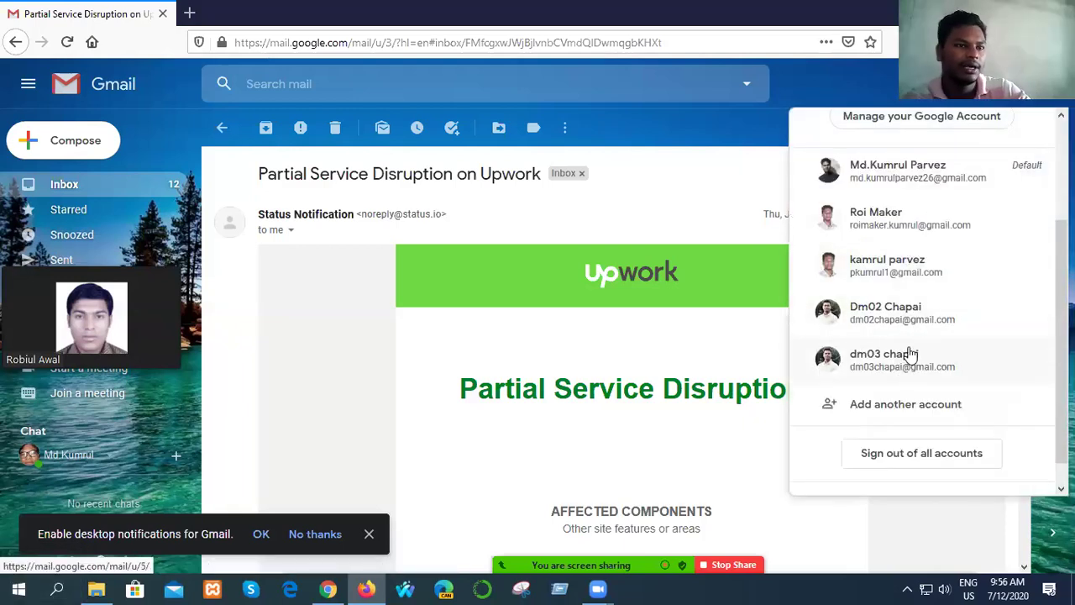
pyautogui.click(878, 317)
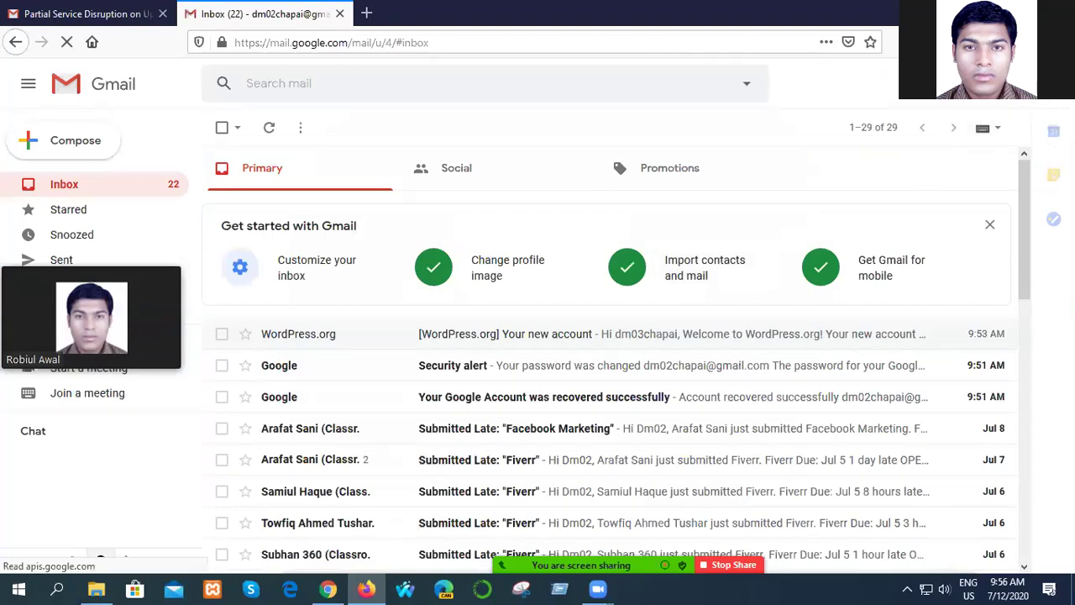
pyautogui.click(1043, 102)
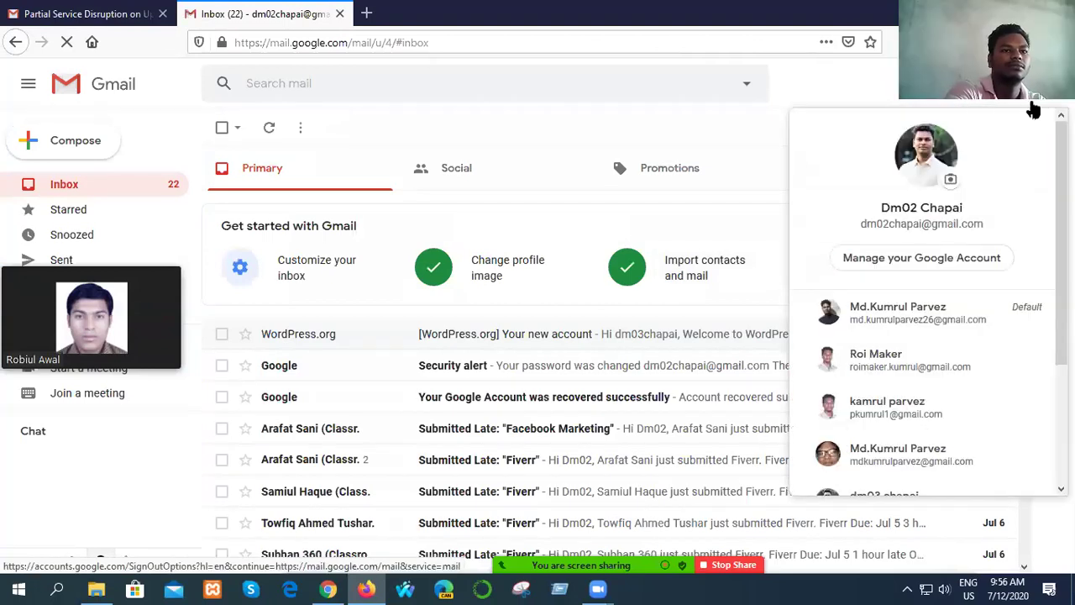
pyautogui.click(924, 260)
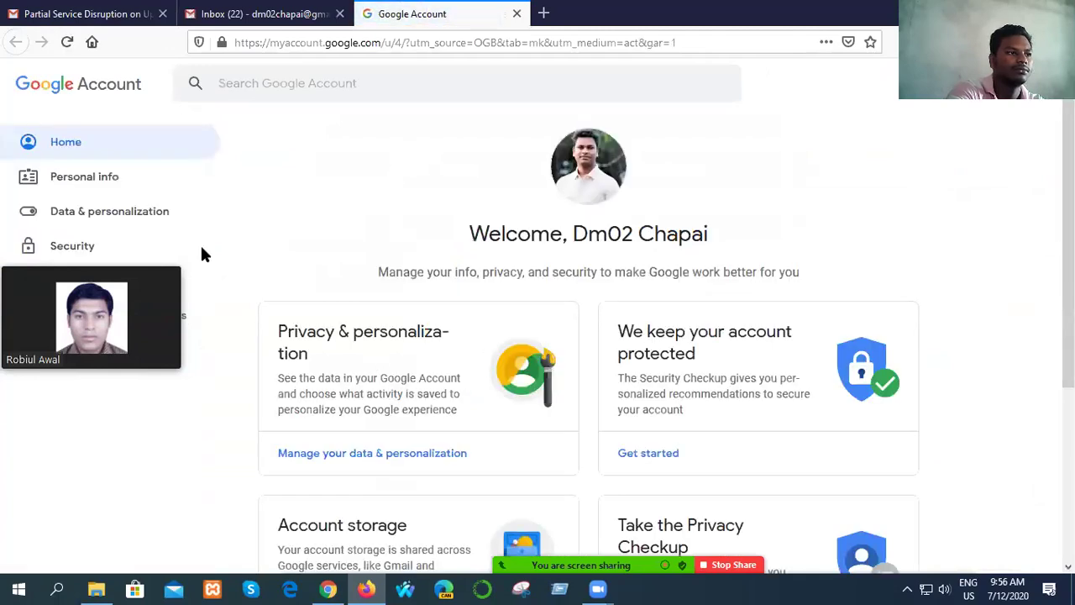
# Step: Copy the account's email address from Personal info > Email
pyautogui.click(105, 190)
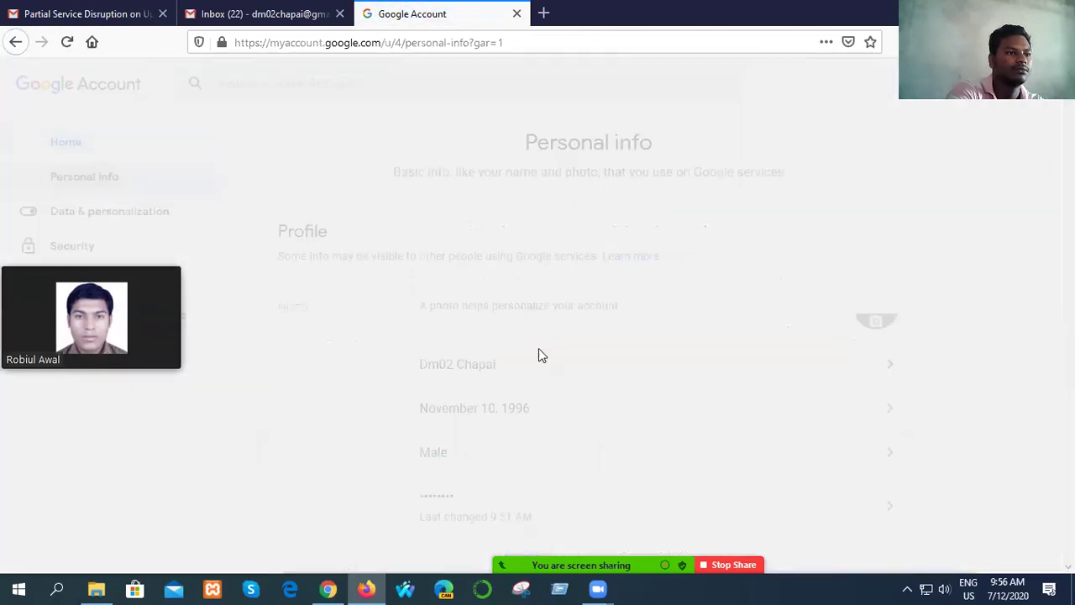
pyautogui.scroll(-4, 550, 382)
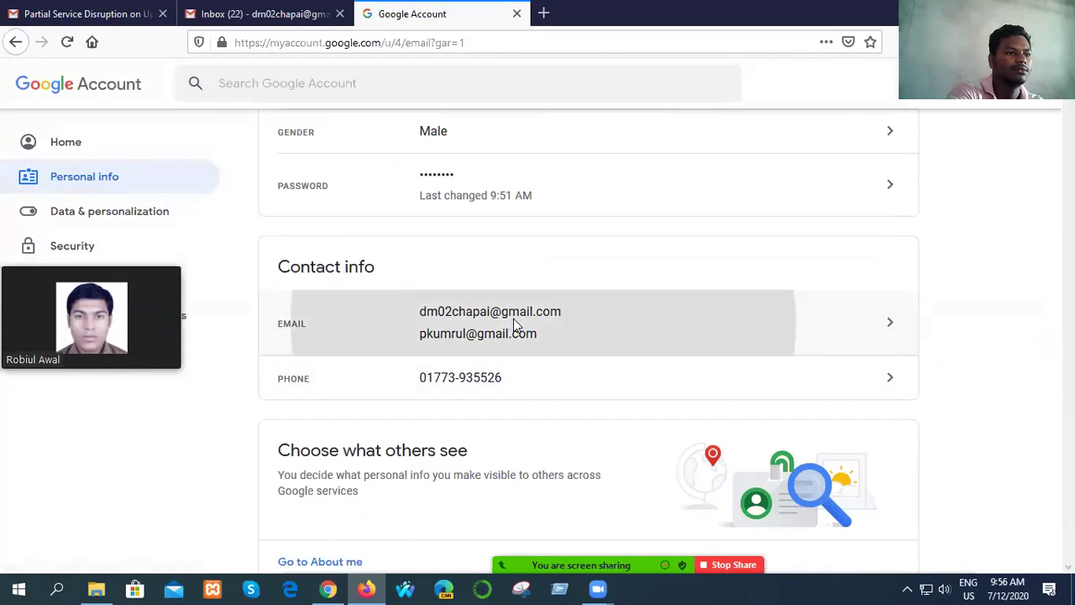
pyautogui.click(513, 325)
pyautogui.tripleClick(532, 233)
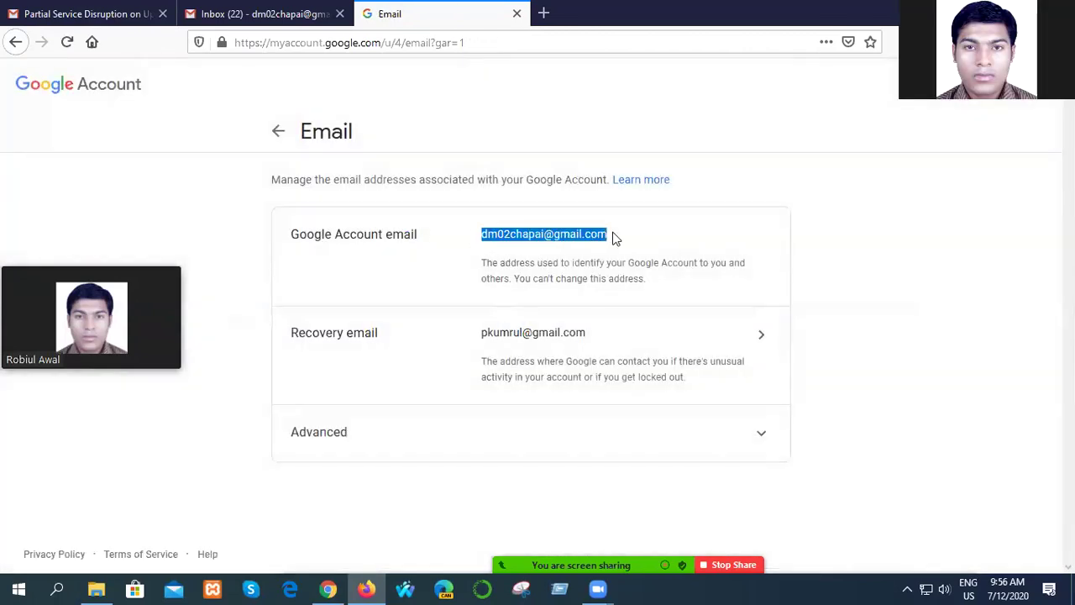
pyautogui.rightClick(569, 229)
pyautogui.click(592, 238)
# Step: Paste the Gmail address as the email and its name part as the username
pyautogui.click(327, 589)
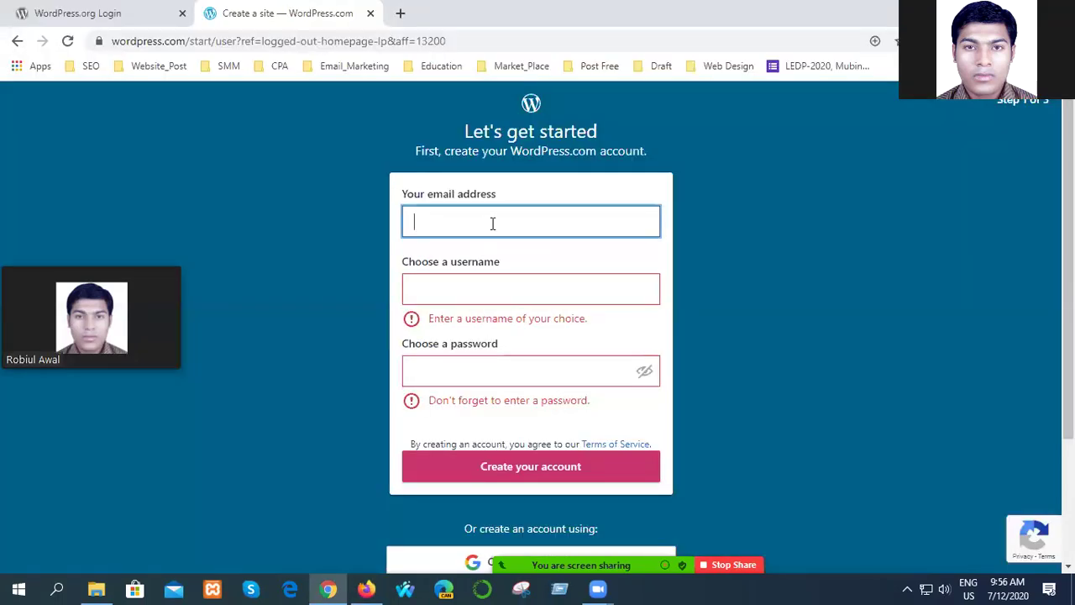
pyautogui.hotkey('ctrl', 'v')
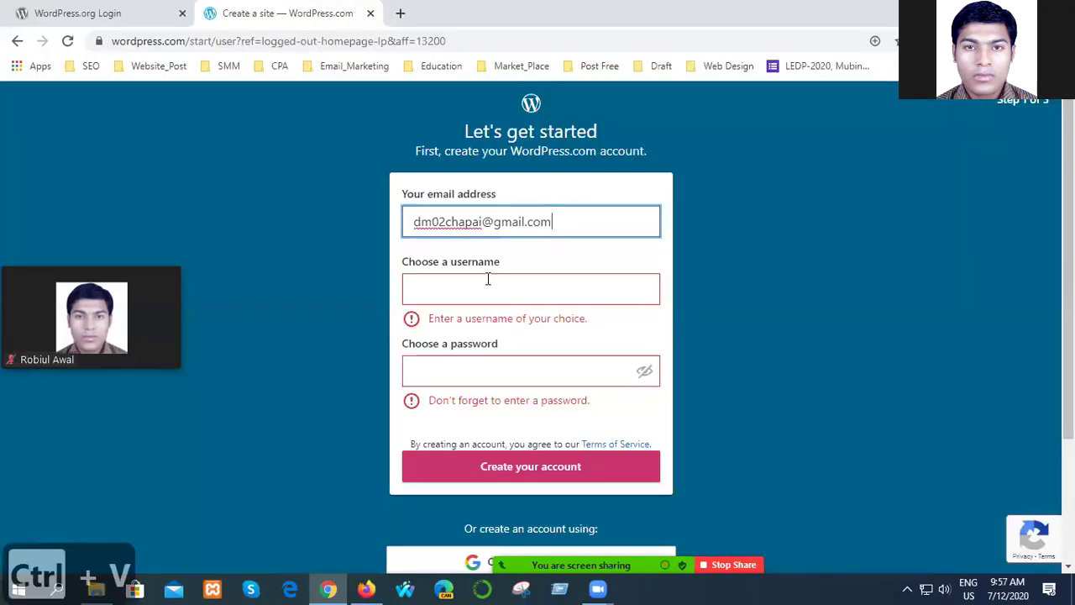
pyautogui.click(480, 290)
pyautogui.moveTo(482, 221); pyautogui.dragTo(403, 225)
pyautogui.hotkey('ctrl', 'c')
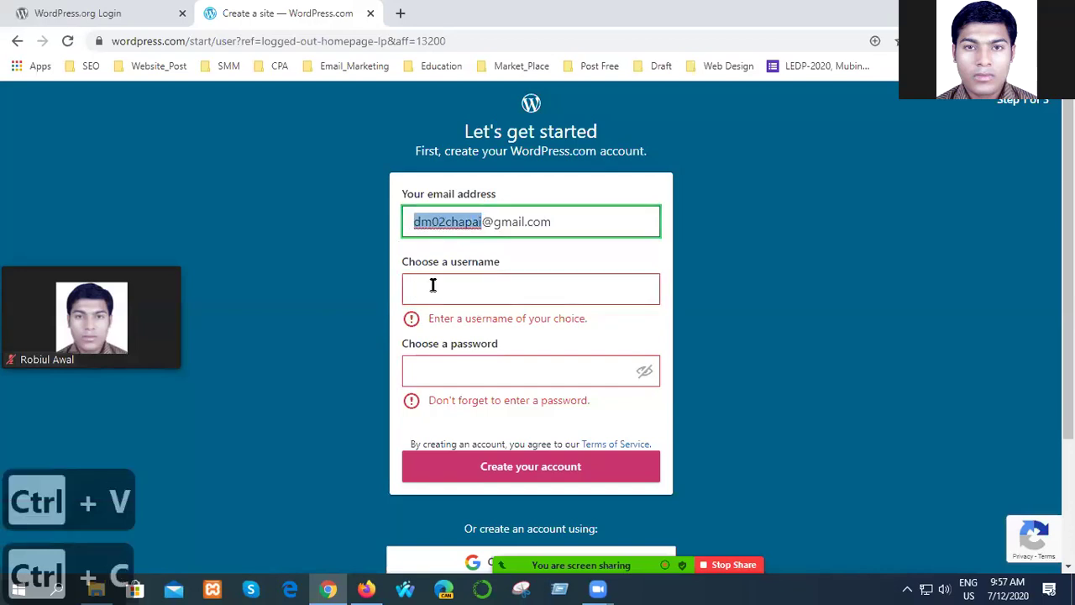
pyautogui.click(442, 289)
pyautogui.hotkey('ctrl', 'v')
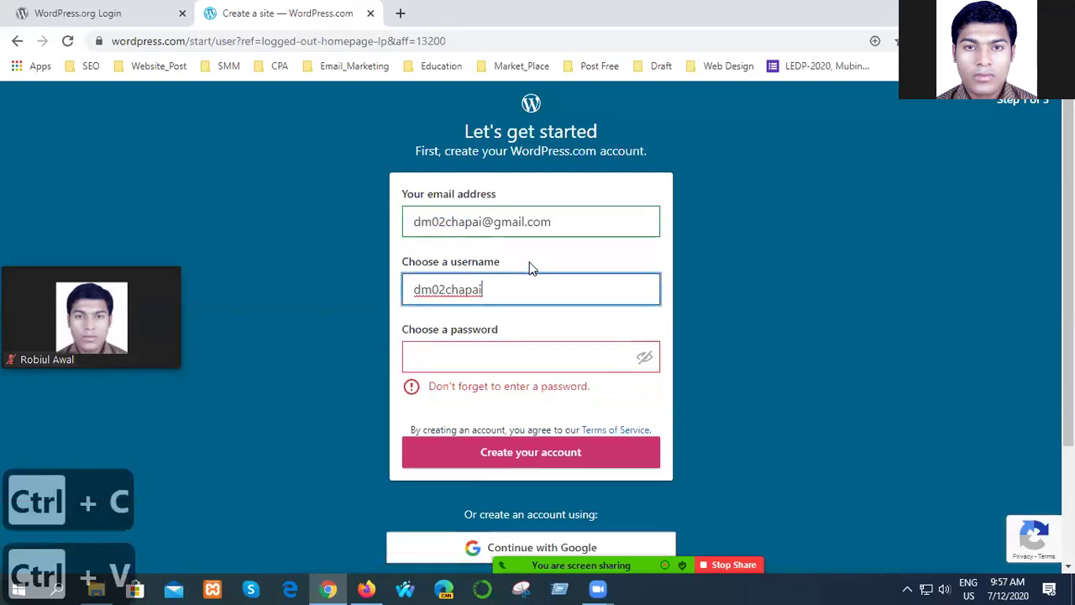
# Step: Paste the full email address as the password and submit the sign-up form
pyautogui.moveTo(557, 223); pyautogui.dragTo(371, 220)
pyautogui.hotkey('ctrl', 'c')
pyautogui.click(437, 363)
pyautogui.hotkey('ctrl', 'v')
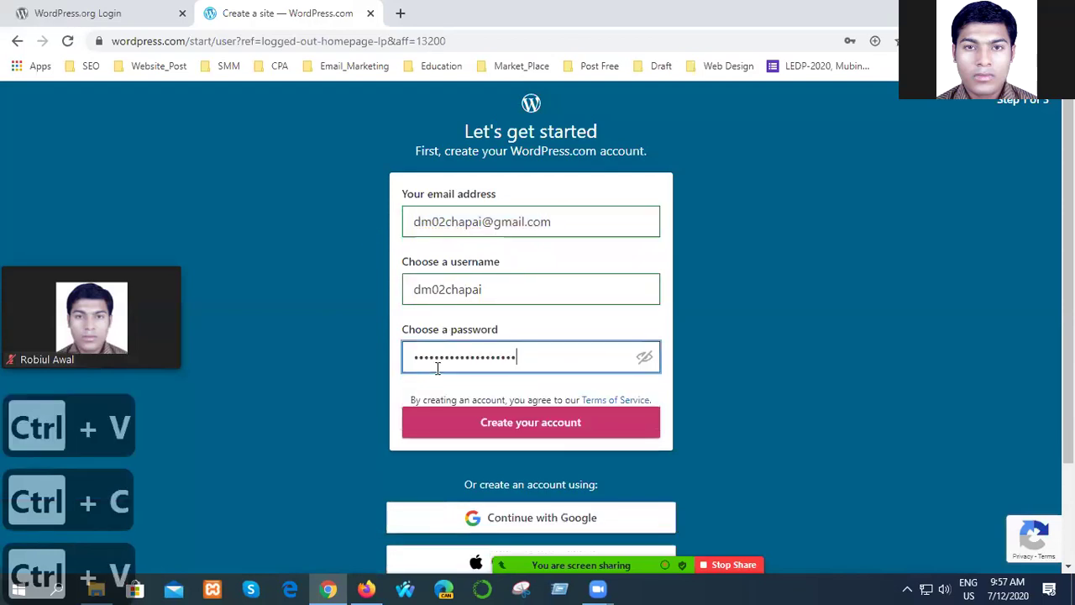
pyautogui.scroll(-2, 739, 396)
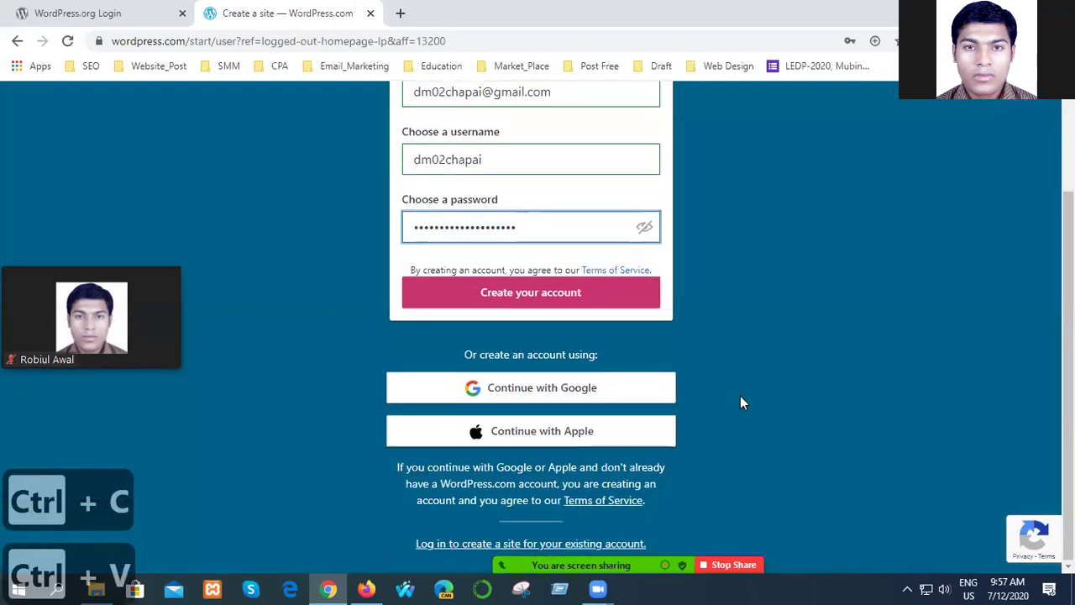
pyautogui.scroll(1, 740, 397)
pyautogui.scroll(1, 740, 399)
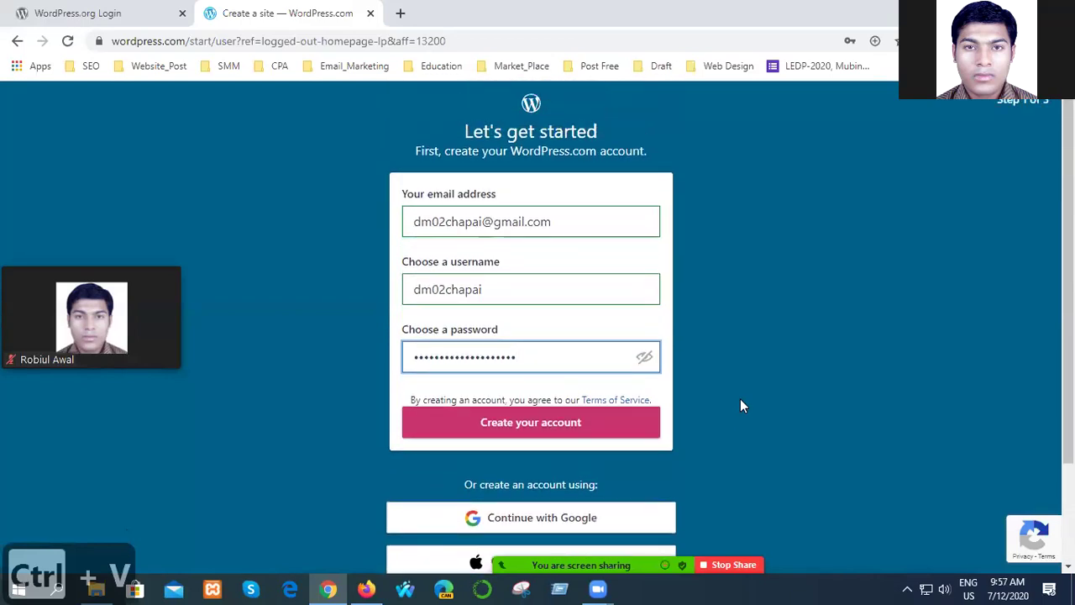
pyautogui.scroll(-1, 740, 398)
pyautogui.scroll(1, 677, 337)
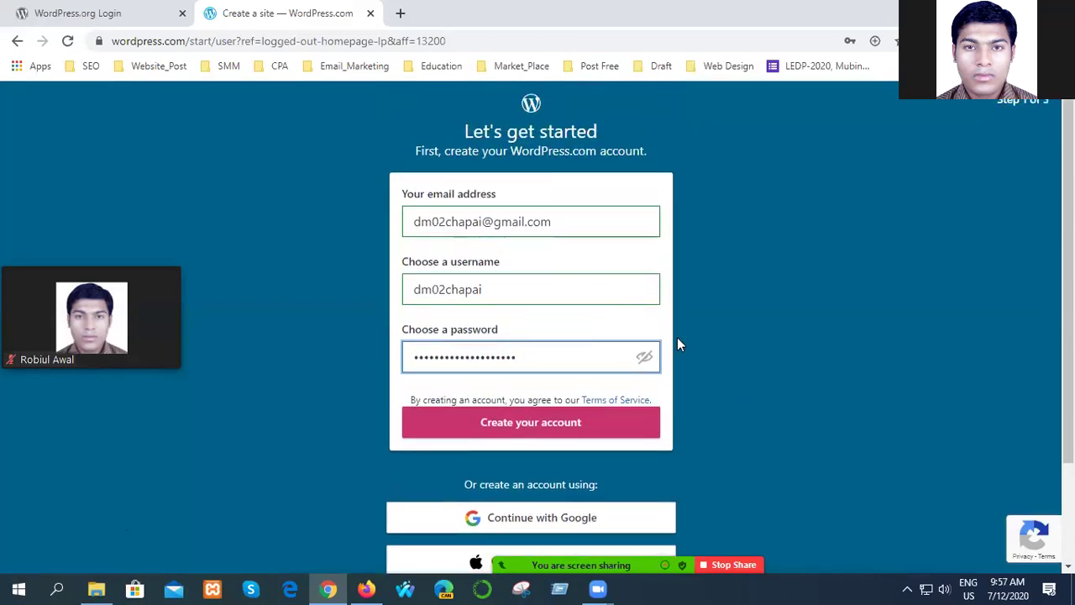
pyautogui.scroll(-1, 677, 337)
pyautogui.click(523, 351)
pyautogui.scroll(1, 693, 326)
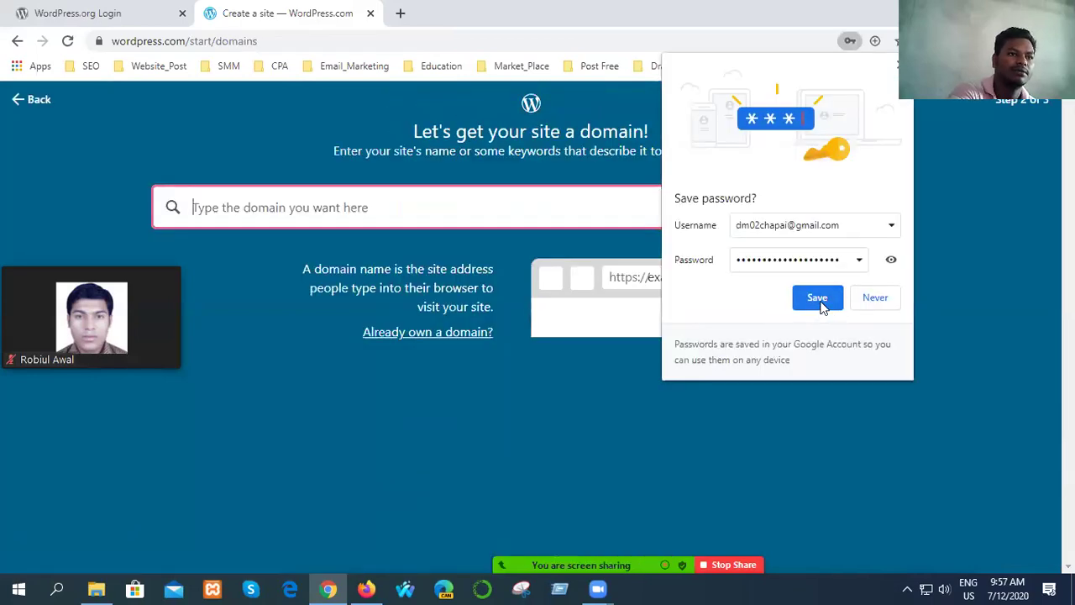
# Step: Save the login in Chrome and search for the domain 'dm02chapai'
pyautogui.click(817, 300)
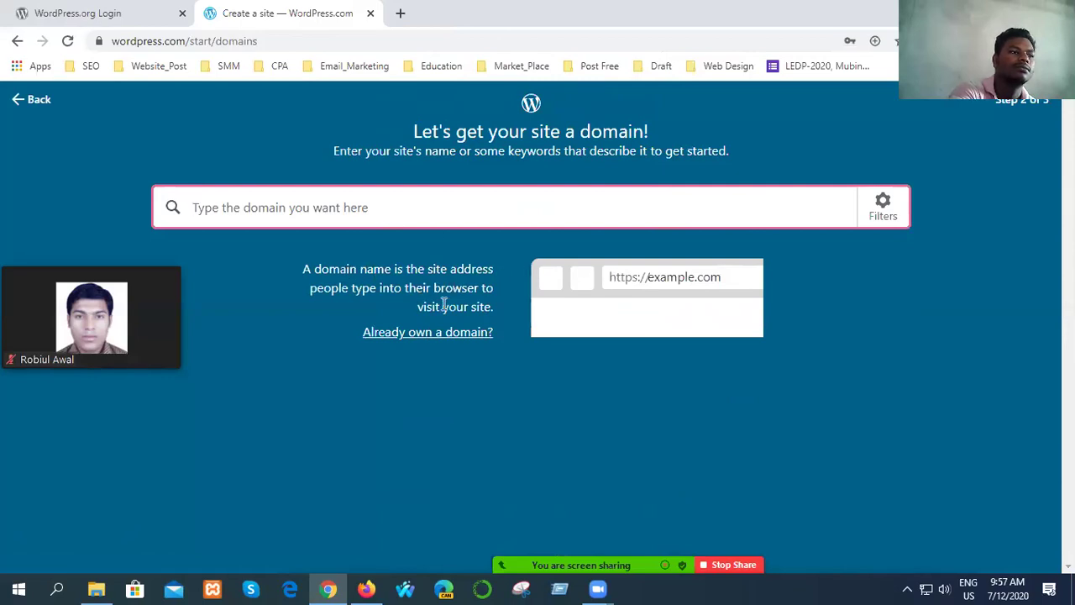
pyautogui.click(712, 277)
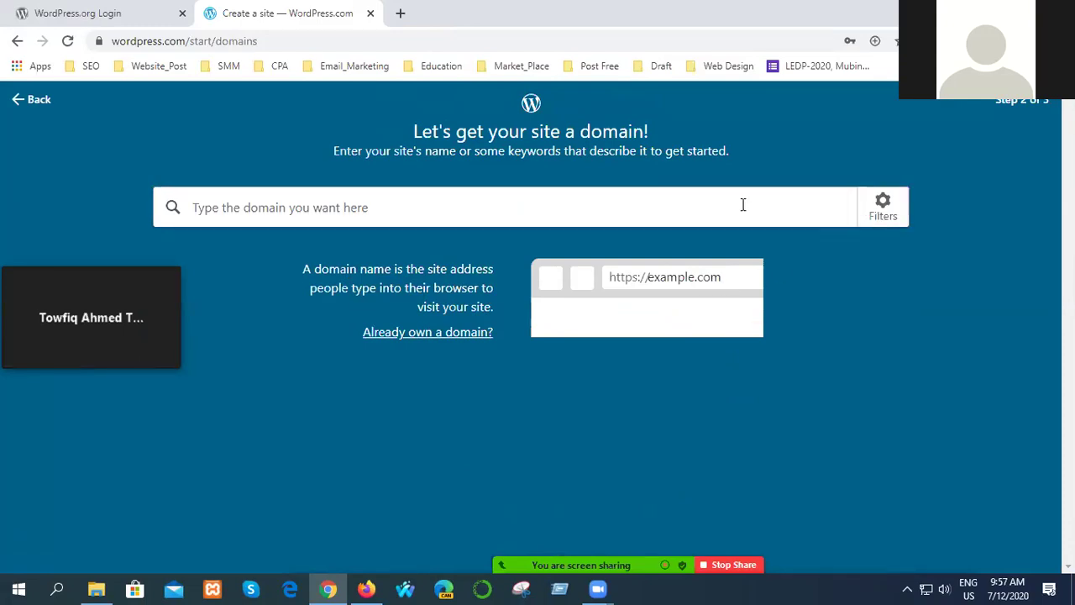
pyautogui.click(327, 214)
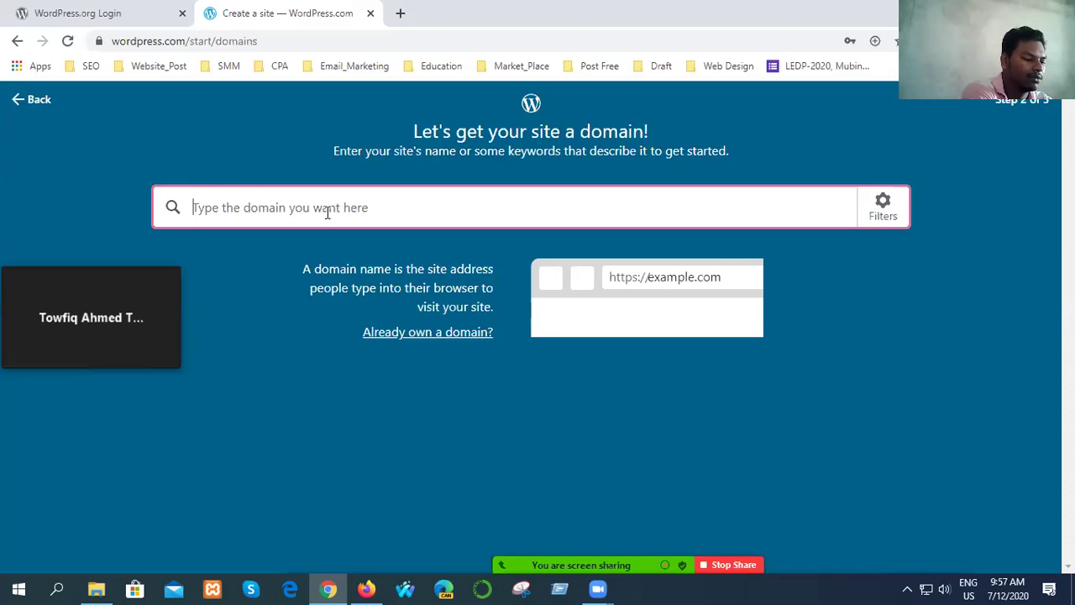
pyautogui.write('dm')
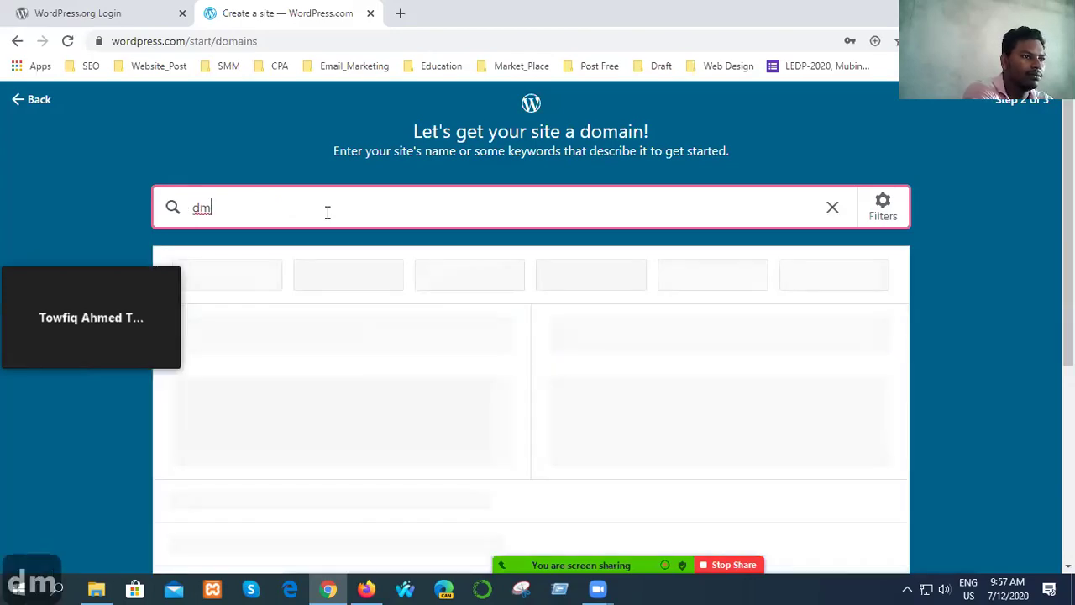
pyautogui.write('02')
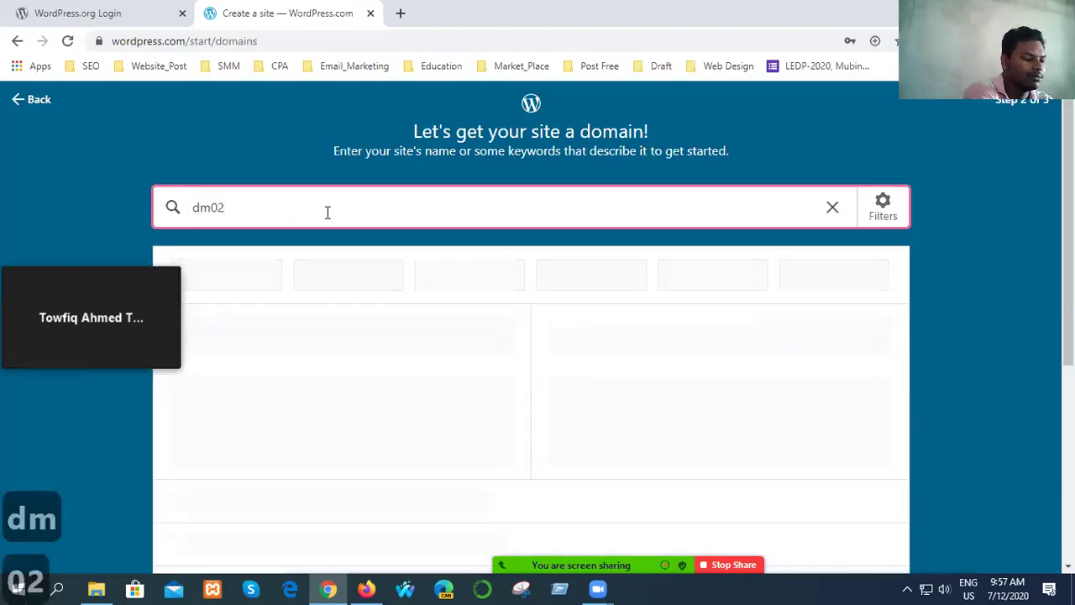
pyautogui.write('chapai')
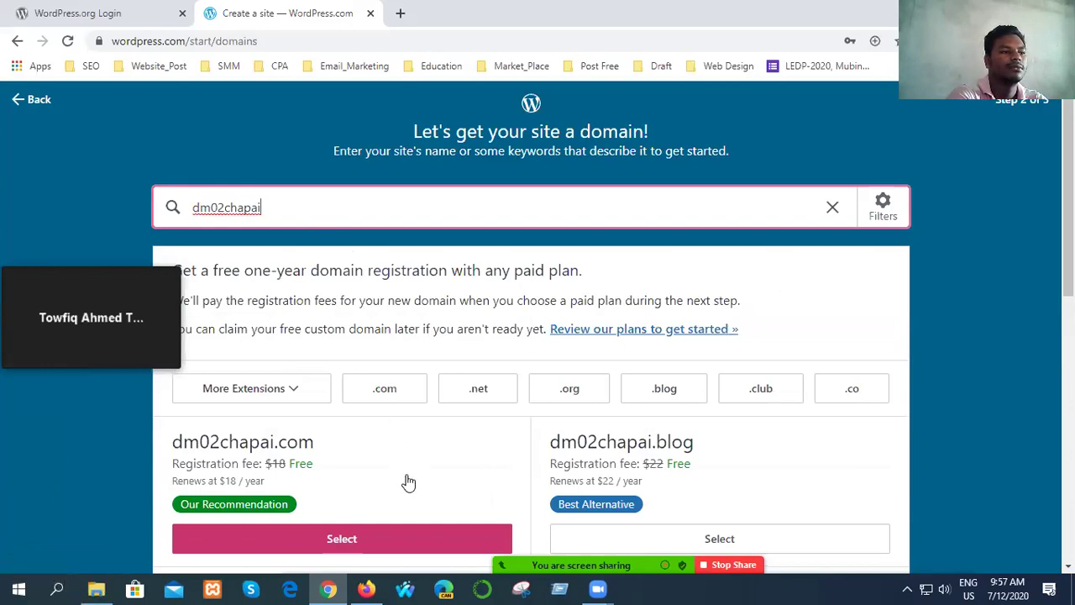
pyautogui.scroll(-1, 406, 482)
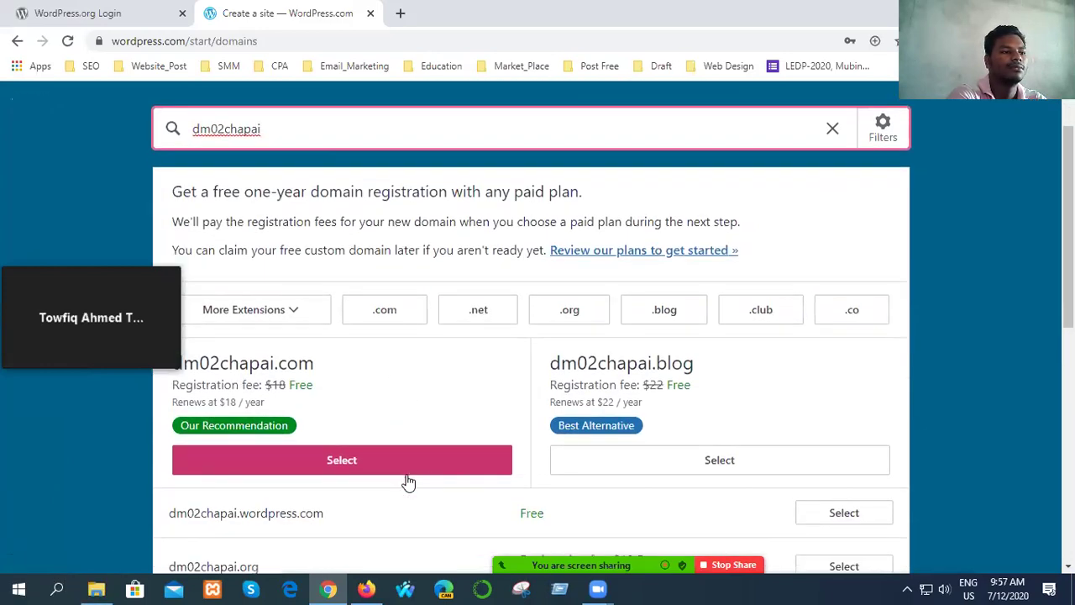
# Step: Try the dm02chapai.com domain, then go back to the suggestions
pyautogui.click(361, 462)
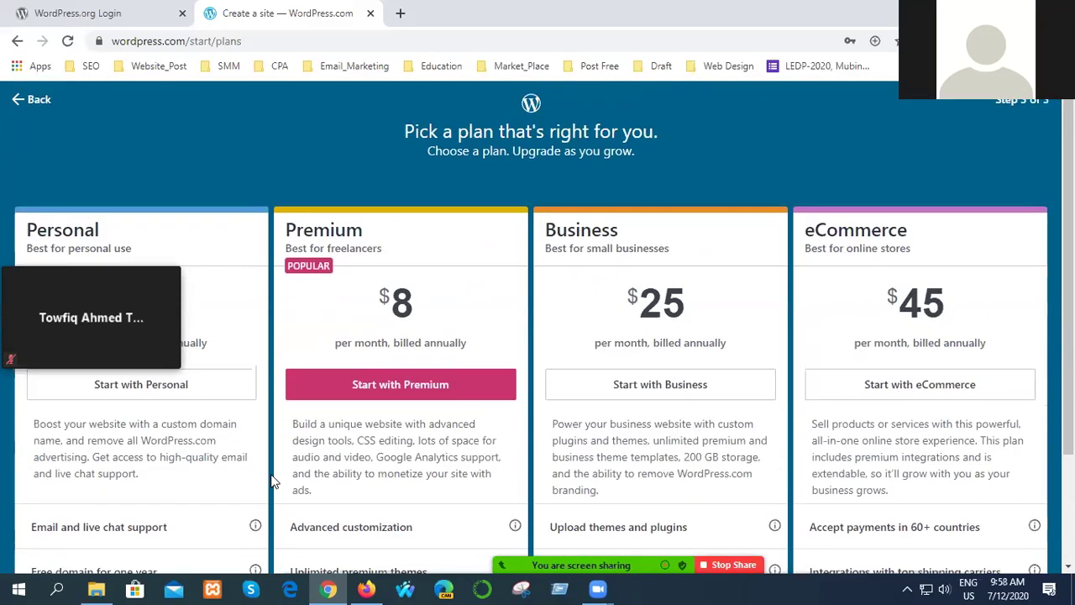
pyautogui.scroll(-2, 271, 480)
pyautogui.scroll(2, 272, 480)
pyautogui.click(16, 100)
# Step: Pick the free dm02chapai.wordpress.com address and start with a free site
pyautogui.scroll(-5, 797, 319)
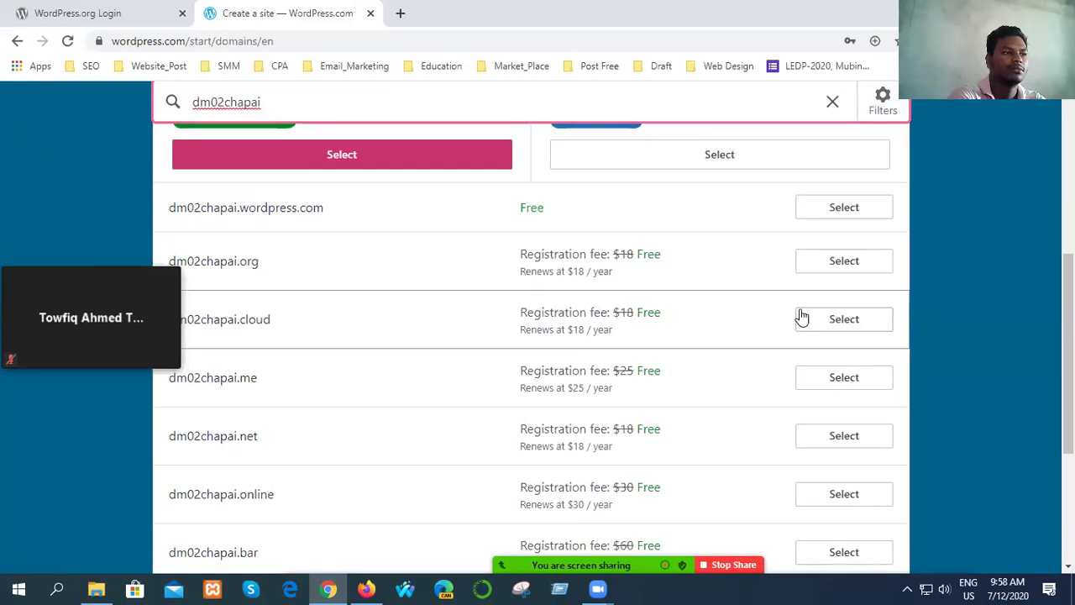
pyautogui.click(856, 207)
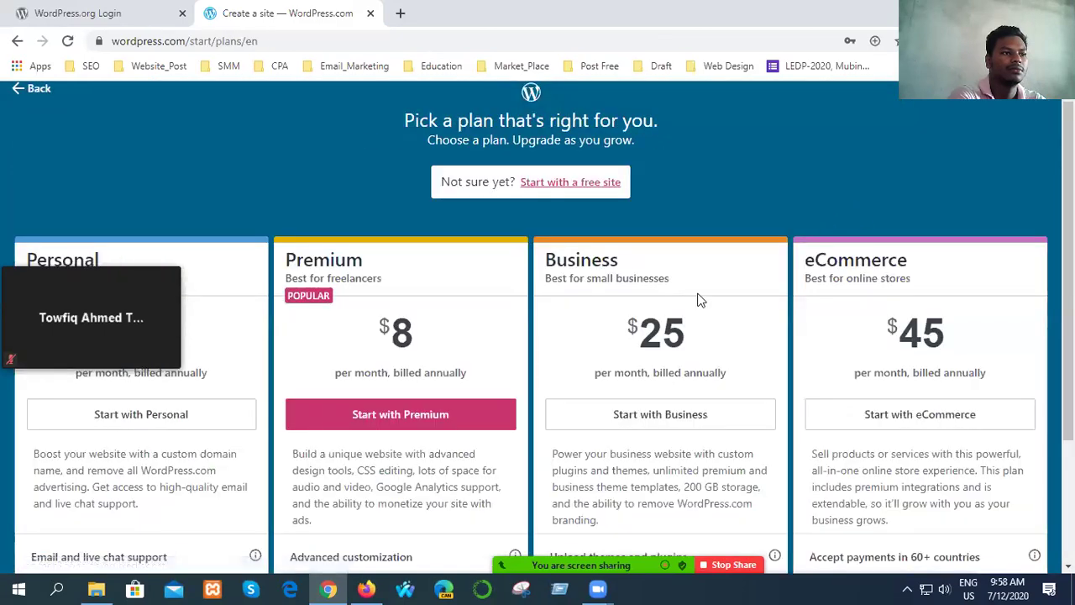
pyautogui.scroll(-2, 701, 300)
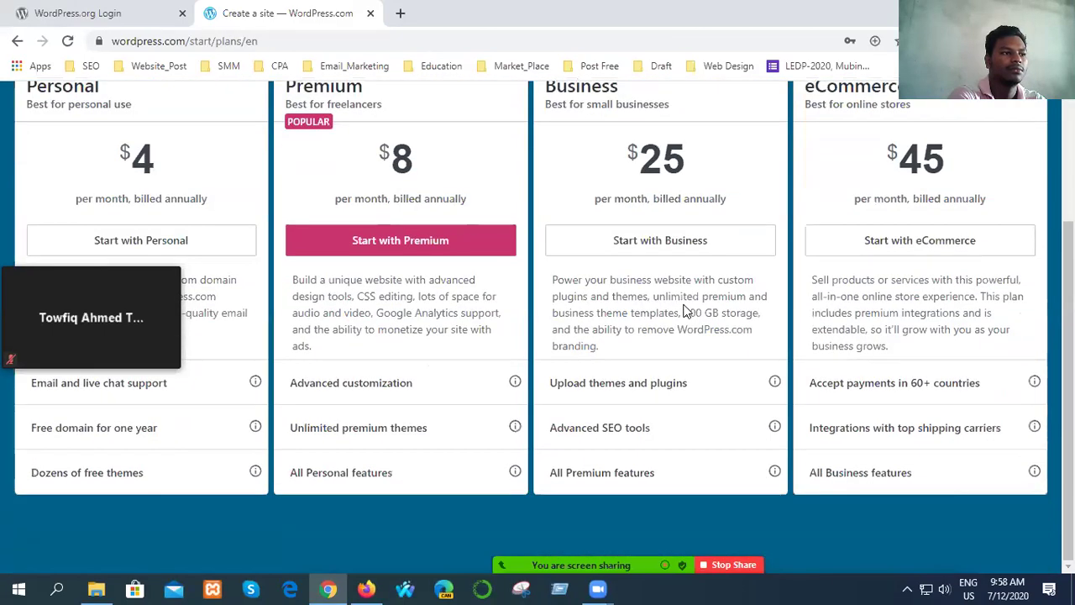
pyautogui.scroll(2, 665, 365)
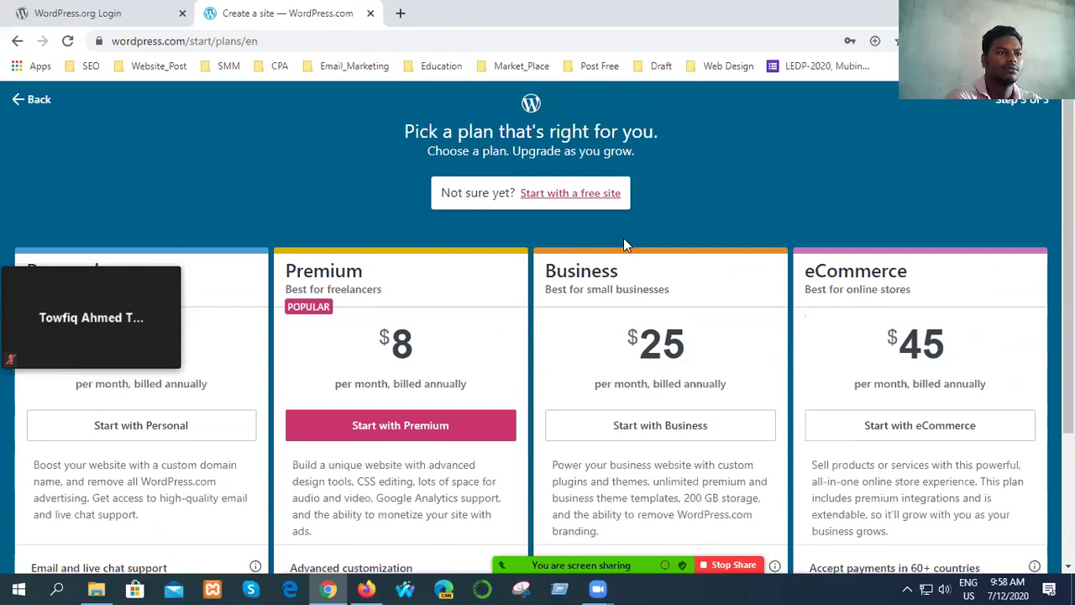
pyautogui.click(598, 195)
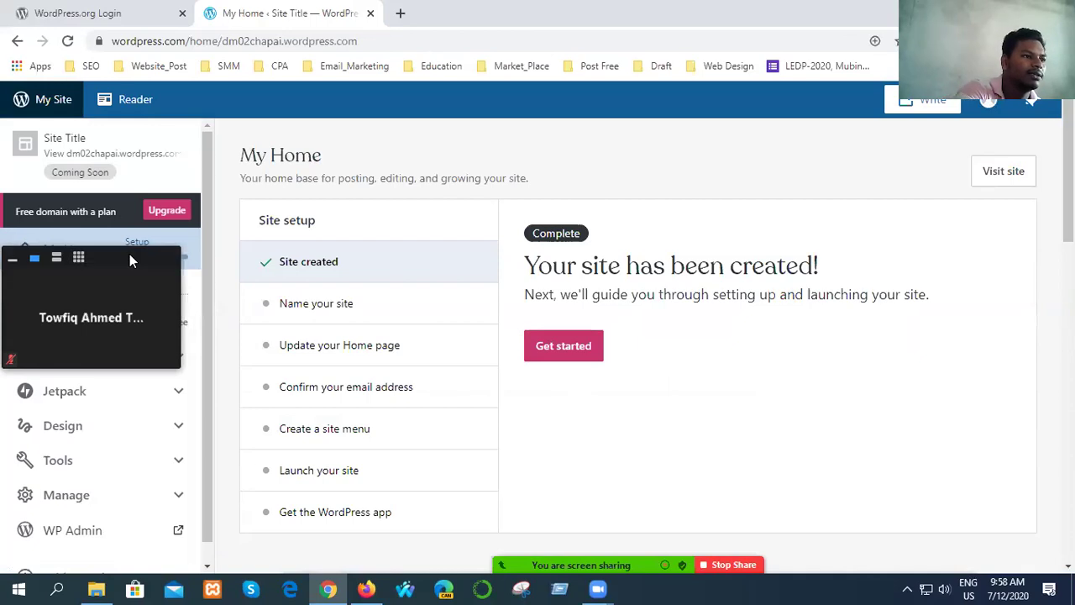
# Step: Scroll through the new site's My Home dashboard and its setup checklist
pyautogui.moveTo(129, 254); pyautogui.dragTo(684, 92)
pyautogui.scroll(-1, 93, 396)
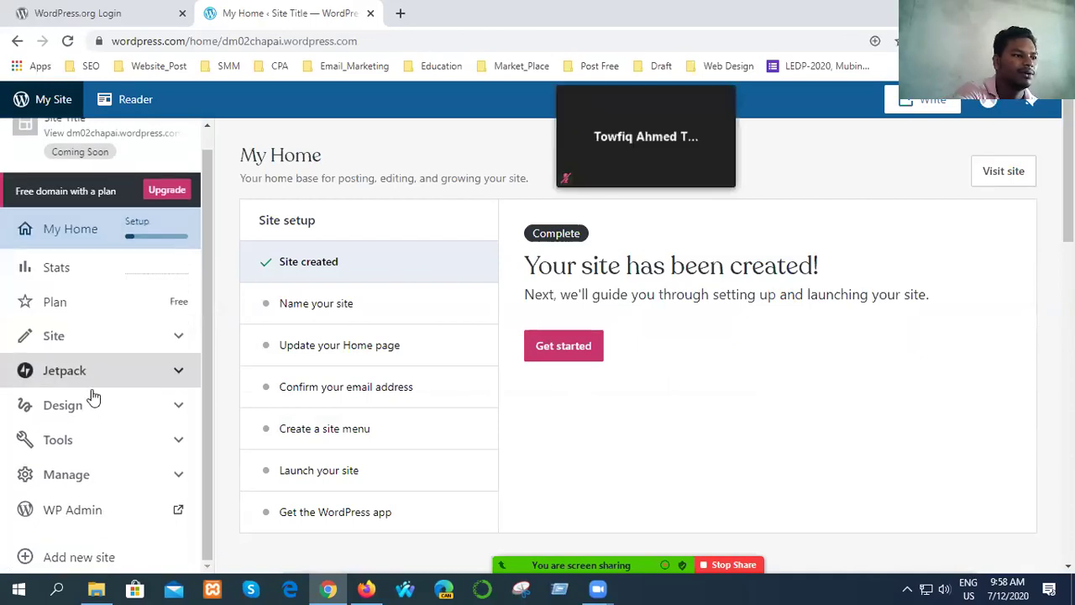
pyautogui.scroll(1, 84, 491)
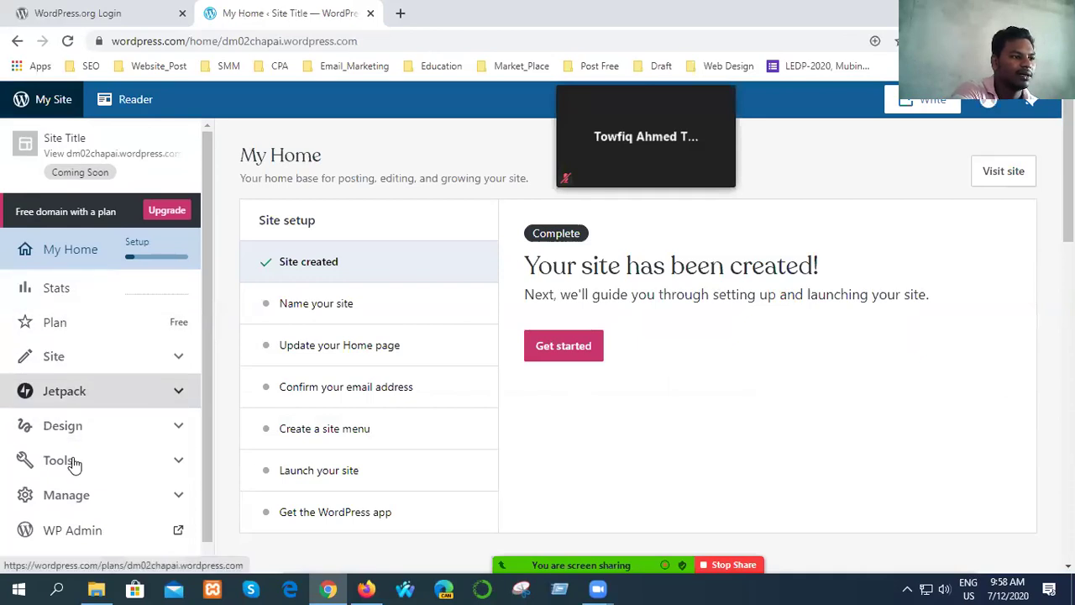
pyautogui.scroll(-1, 52, 550)
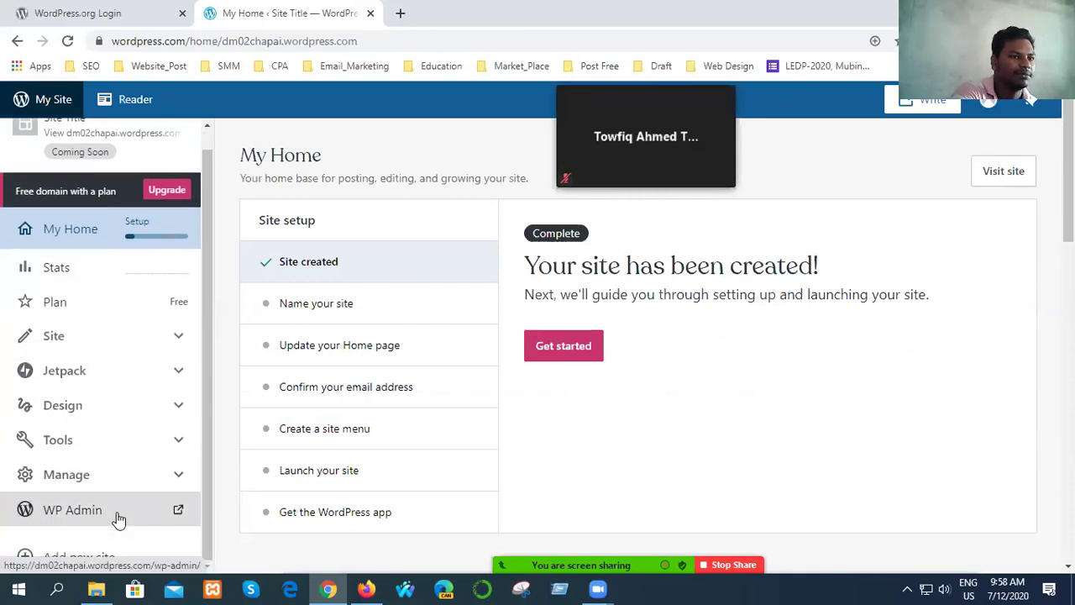
pyautogui.scroll(-4, 717, 424)
pyautogui.scroll(-7, 717, 424)
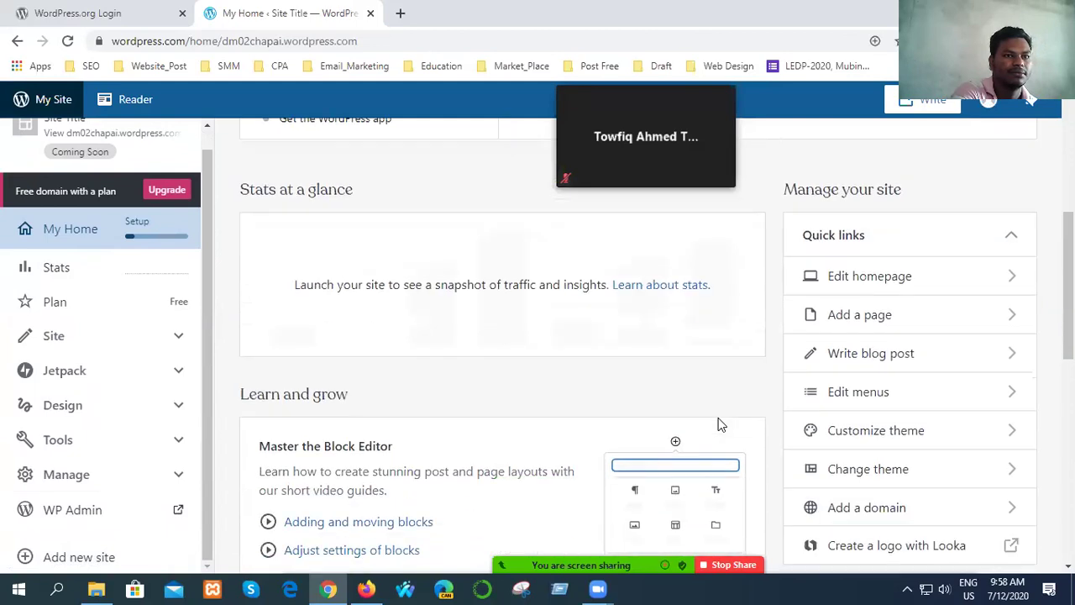
pyautogui.scroll(5, 456, 446)
pyautogui.scroll(6, 364, 455)
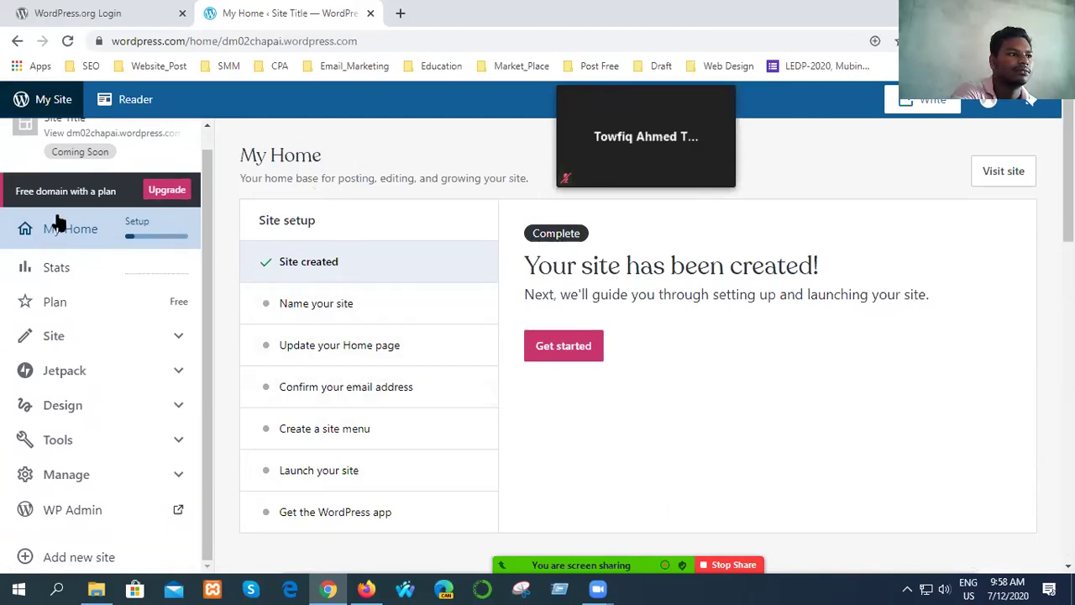
pyautogui.scroll(1, 95, 295)
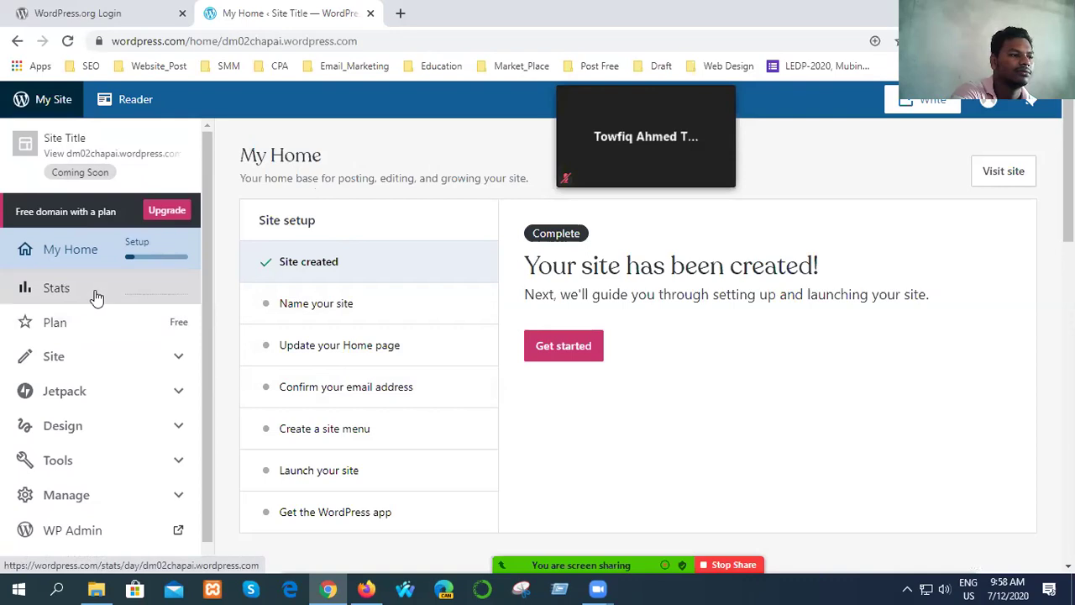
# Step: Start the guided setup, open the site-title settings and dismiss the title hint
pyautogui.click(556, 358)
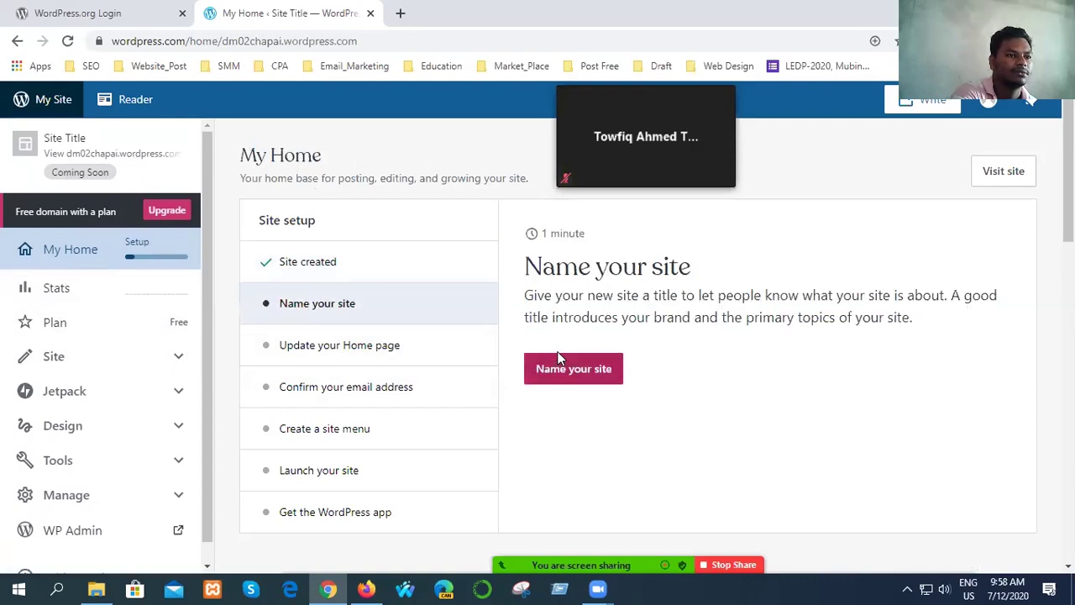
pyautogui.click(583, 375)
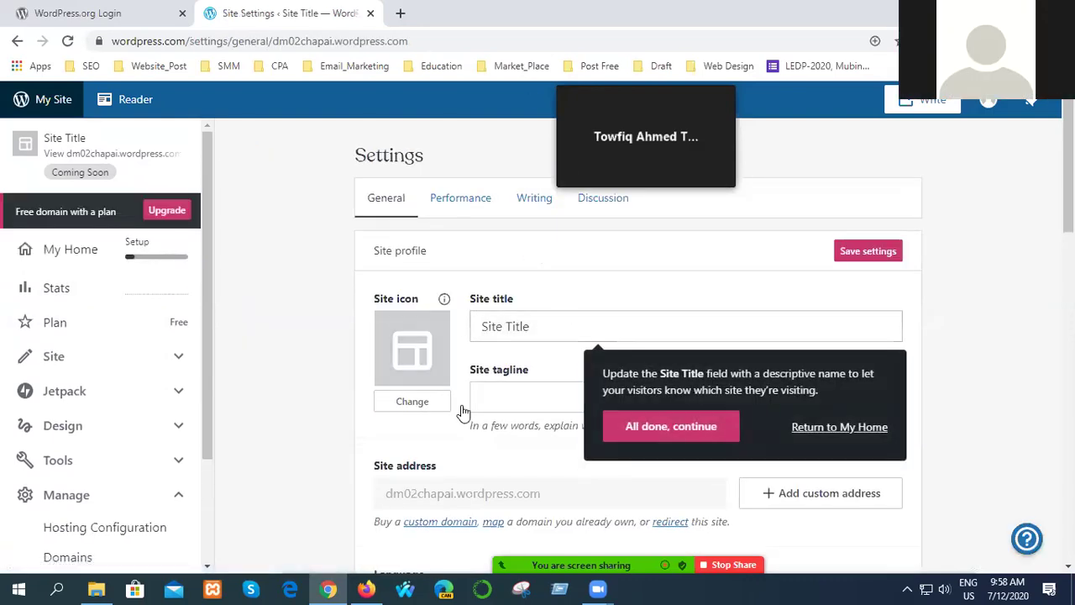
pyautogui.click(664, 428)
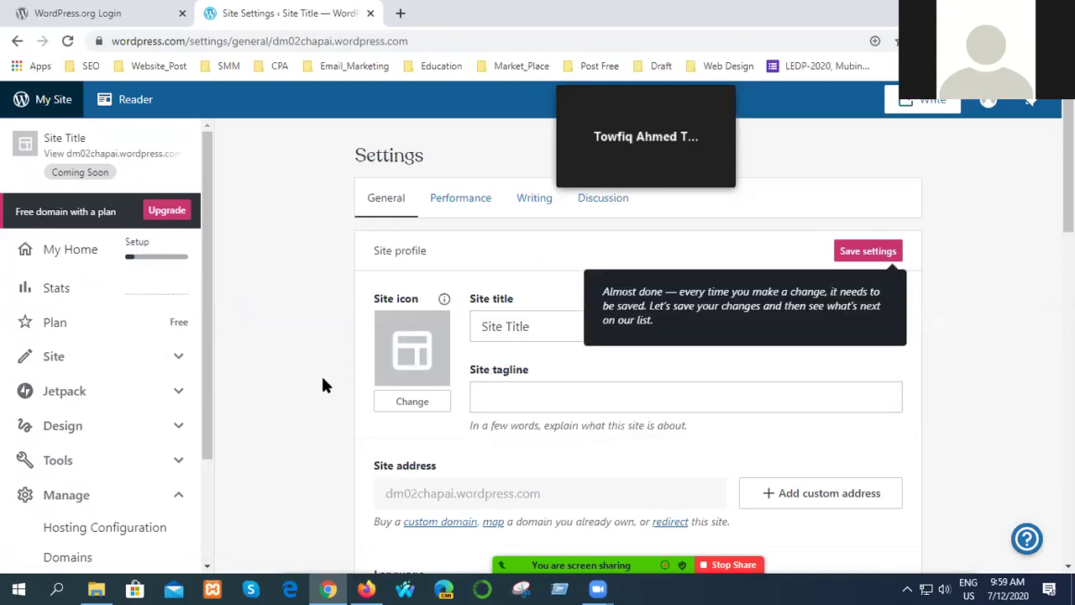
pyautogui.scroll(-3, 101, 403)
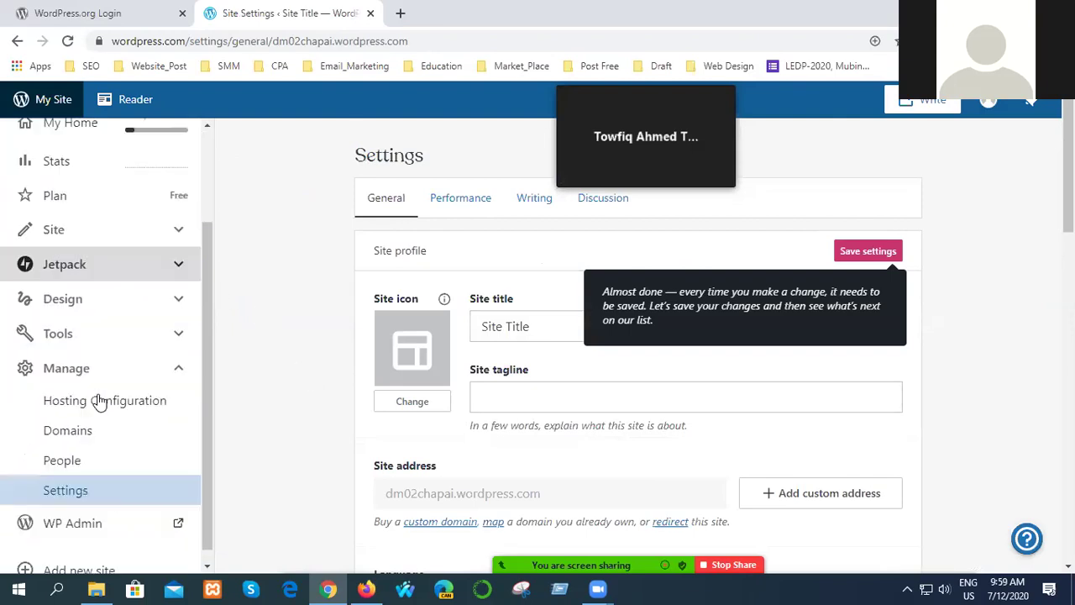
pyautogui.scroll(-1, 99, 401)
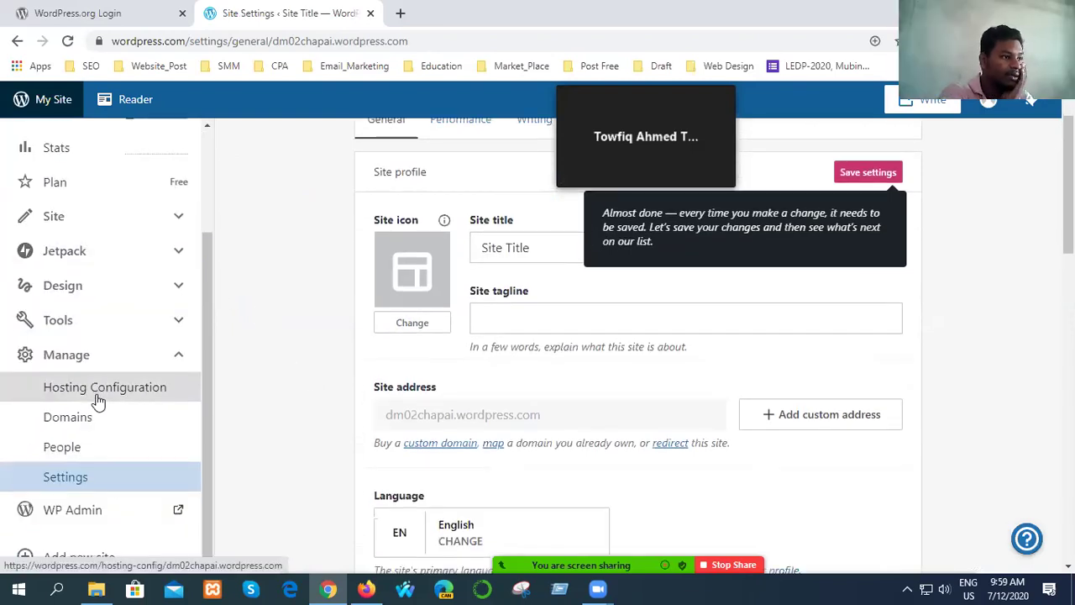
pyautogui.scroll(3, 72, 420)
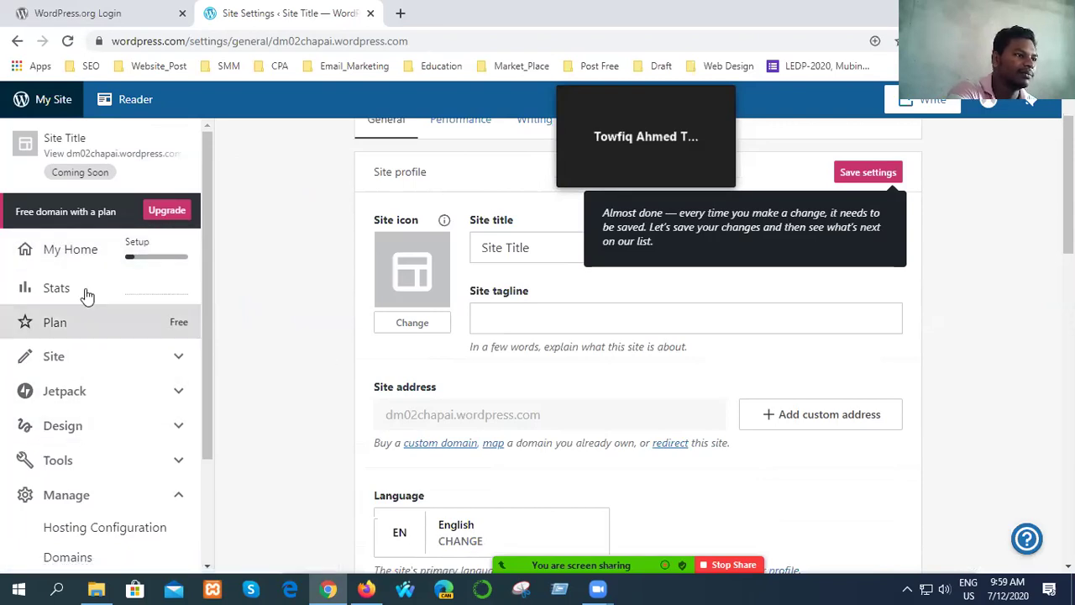
pyautogui.scroll(-3, 75, 445)
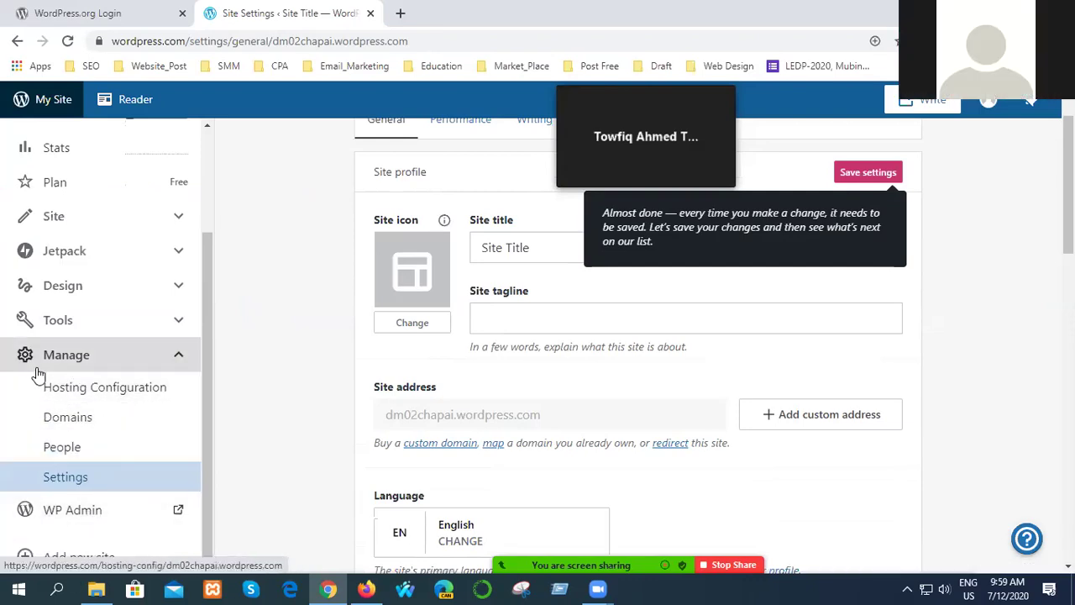
pyautogui.scroll(2, 42, 375)
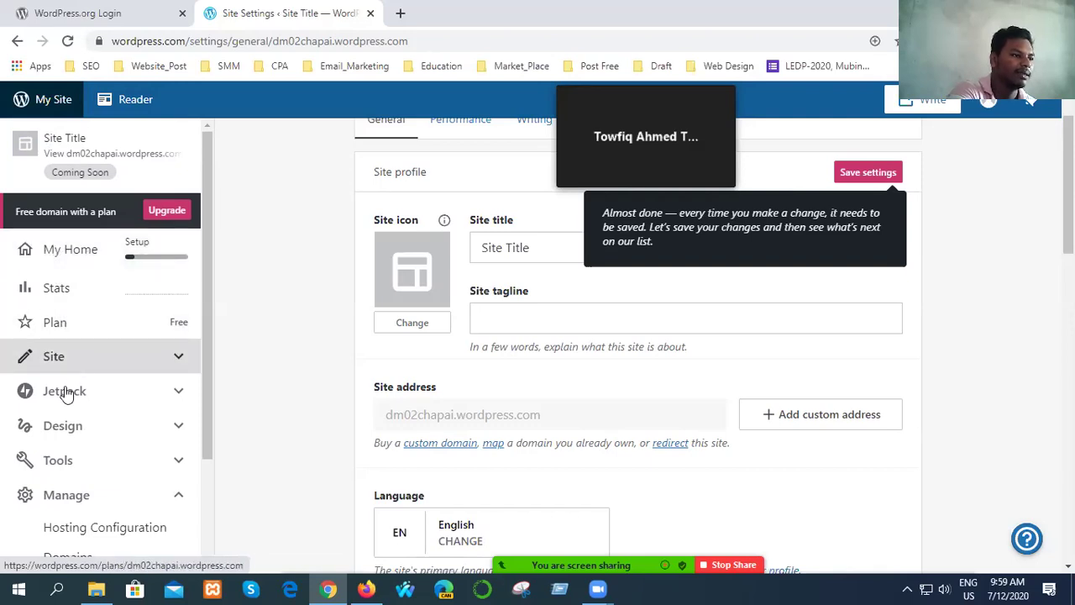
pyautogui.scroll(-1, 63, 458)
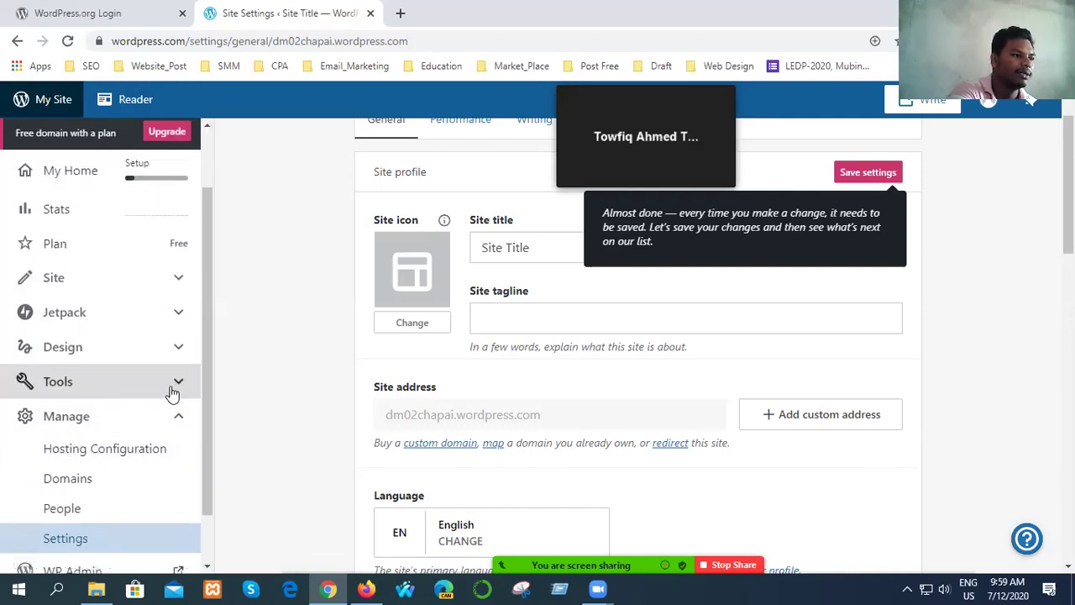
# Step: Expand and collapse the sidebar sections, then open My Home in a new tab
pyautogui.click(173, 392)
pyautogui.scroll(-4, 147, 445)
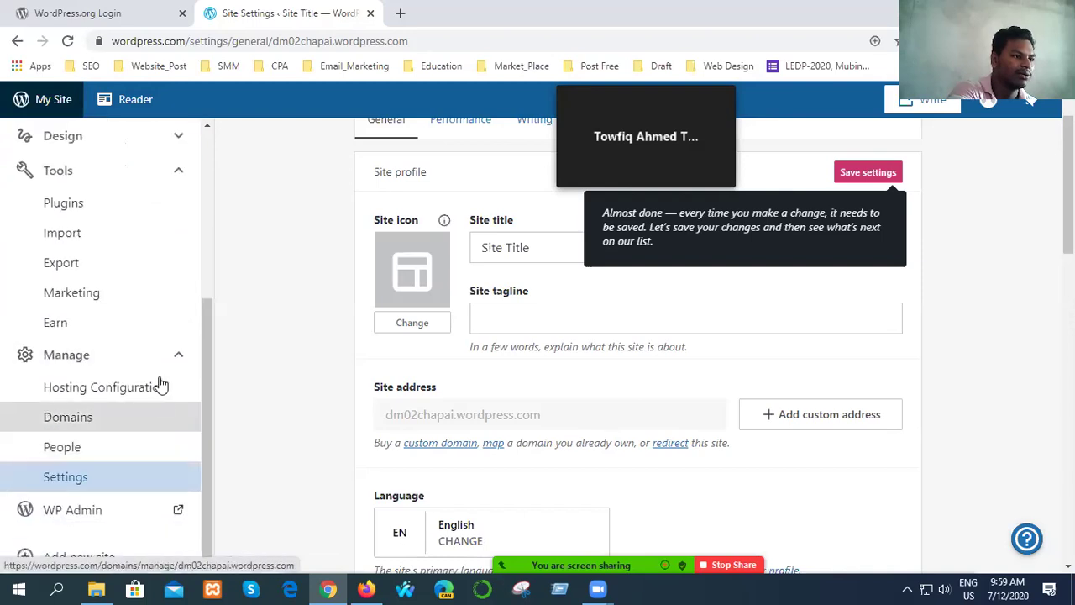
pyautogui.click(175, 360)
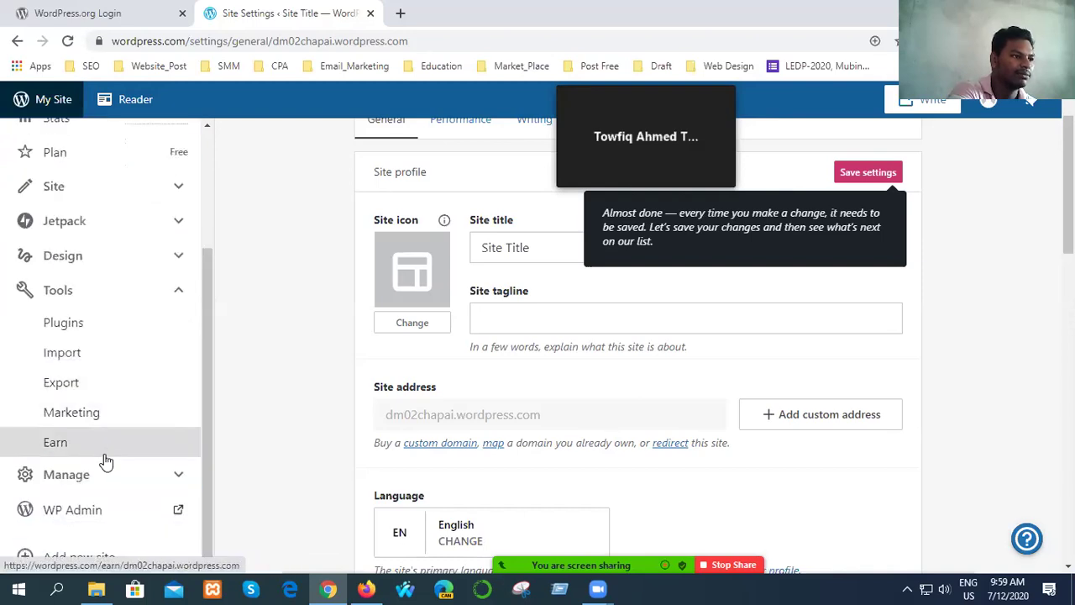
pyautogui.scroll(2, 109, 462)
pyautogui.click(177, 358)
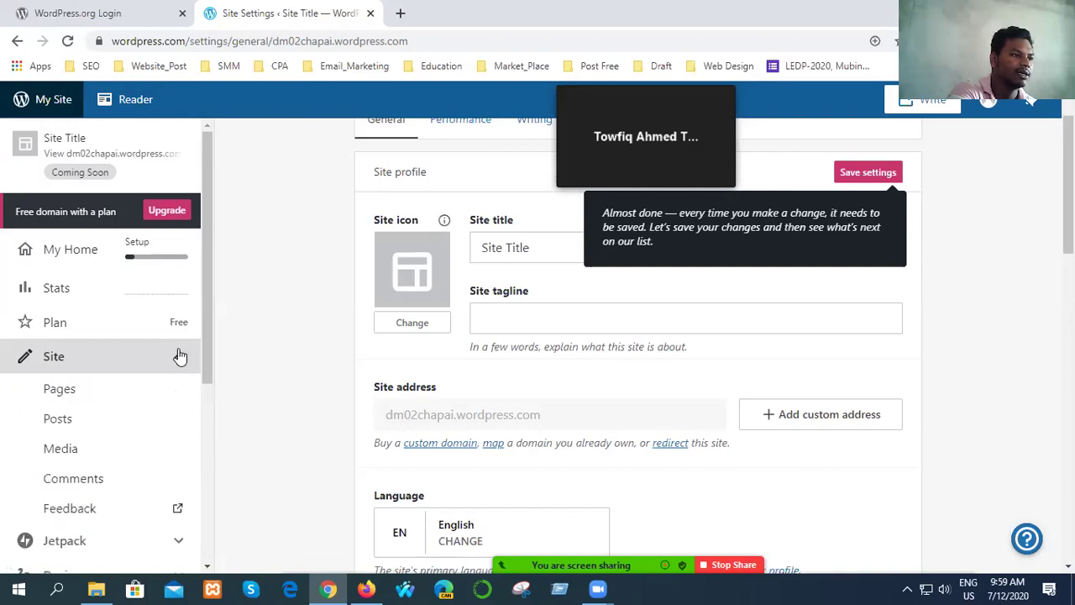
pyautogui.click(174, 364)
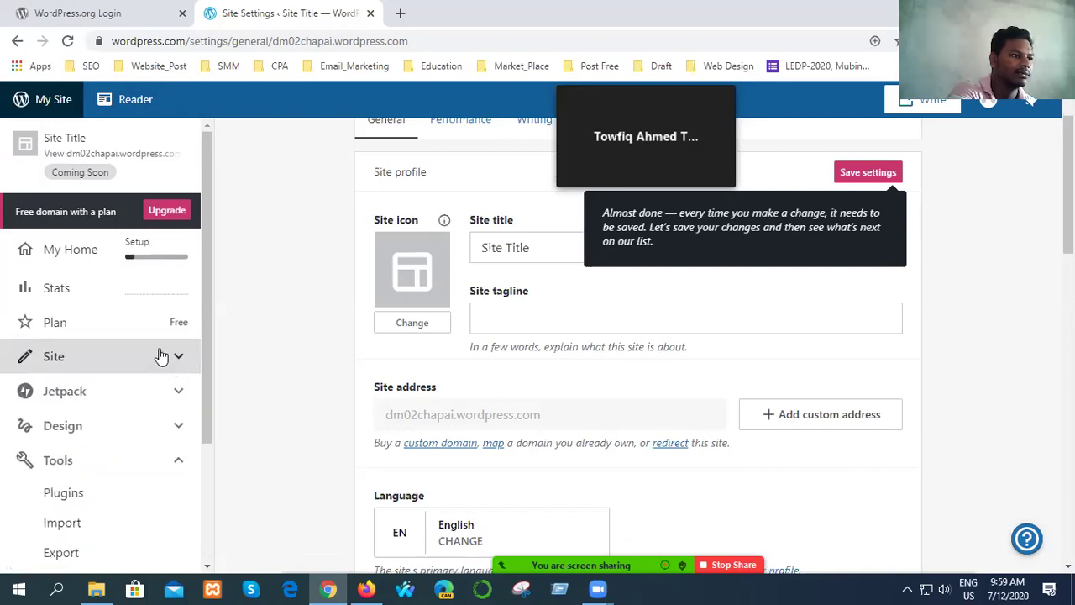
pyautogui.rightClick(54, 254)
pyautogui.click(84, 258)
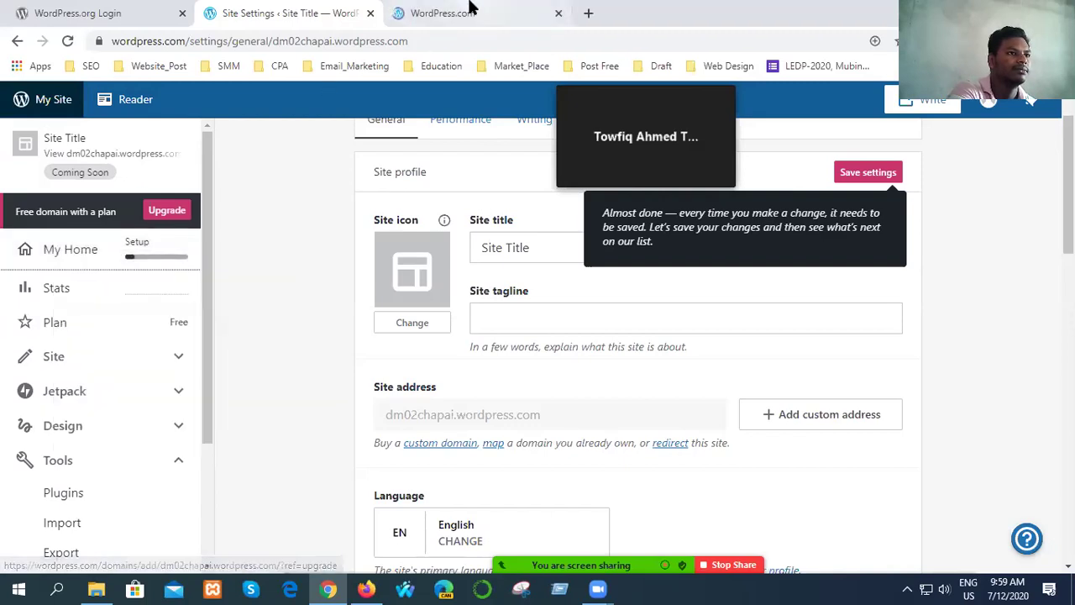
# Step: Visit the unlaunched site's homepage from My Home and scroll through it
pyautogui.click(470, 9)
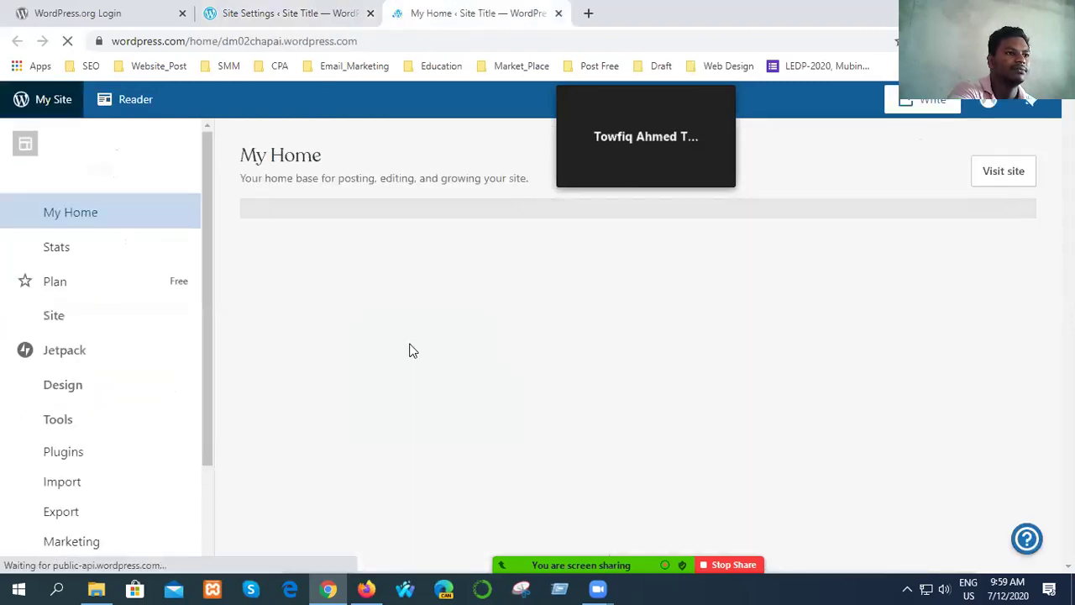
pyautogui.click(1017, 180)
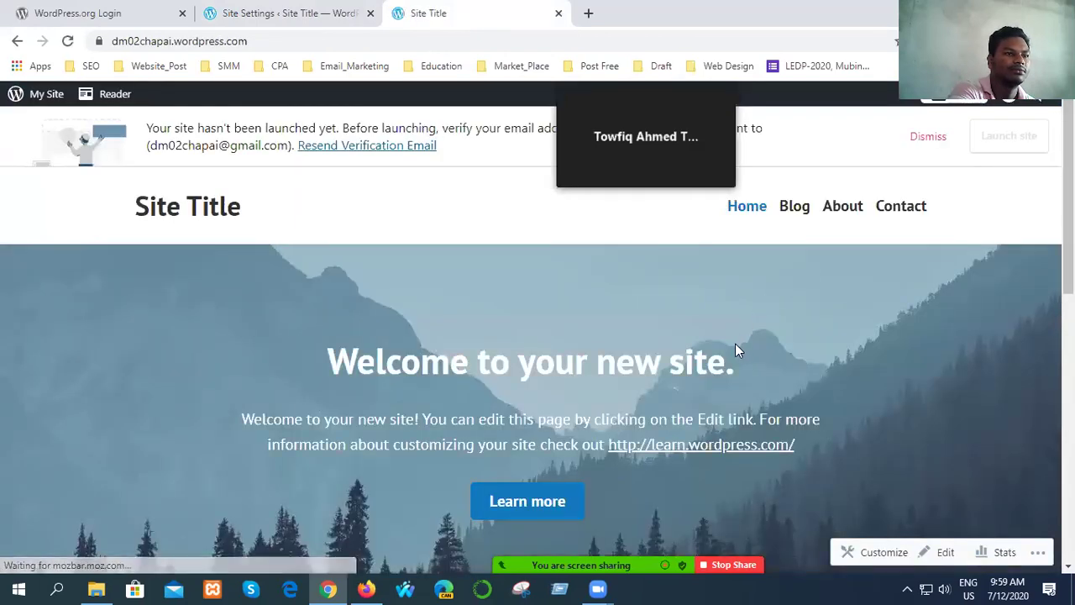
pyautogui.scroll(-15, 734, 348)
pyautogui.scroll(15, 470, 449)
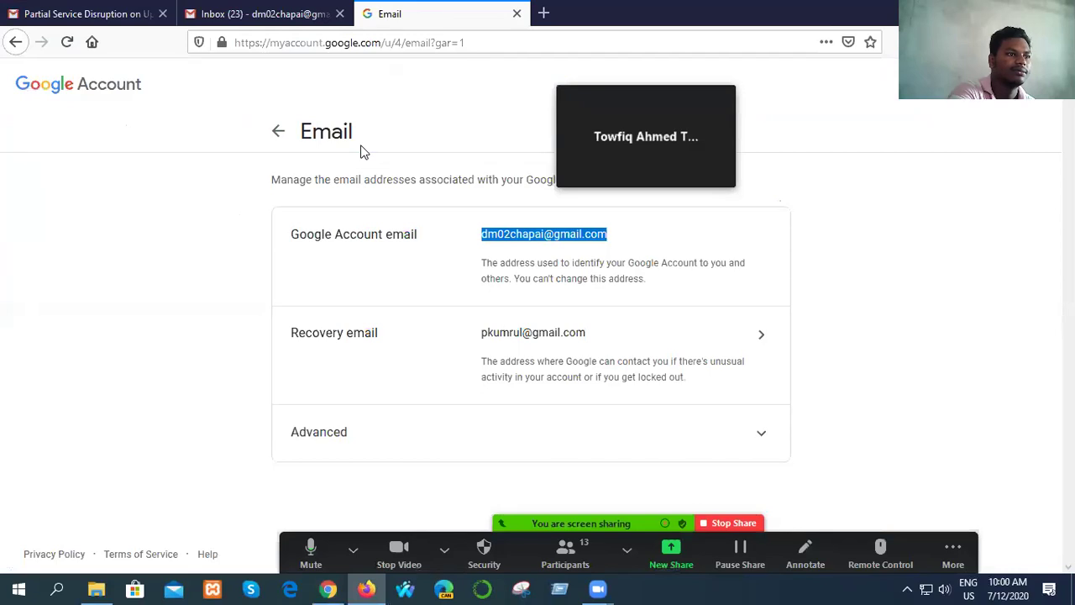
# Step: Open the 'Activate dm02chapai' email in Gmail and confirm the WordPress.com account
pyautogui.hotkey('ctrl', 'shift', 'Tab')
pyautogui.click(451, 338)
pyautogui.scroll(-3, 493, 338)
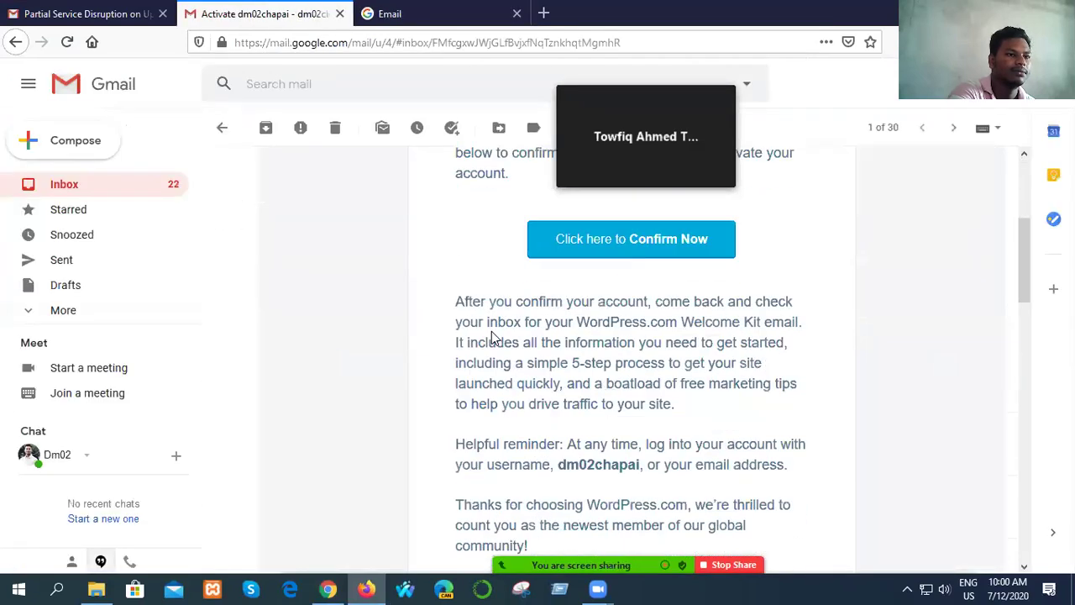
pyautogui.click(636, 232)
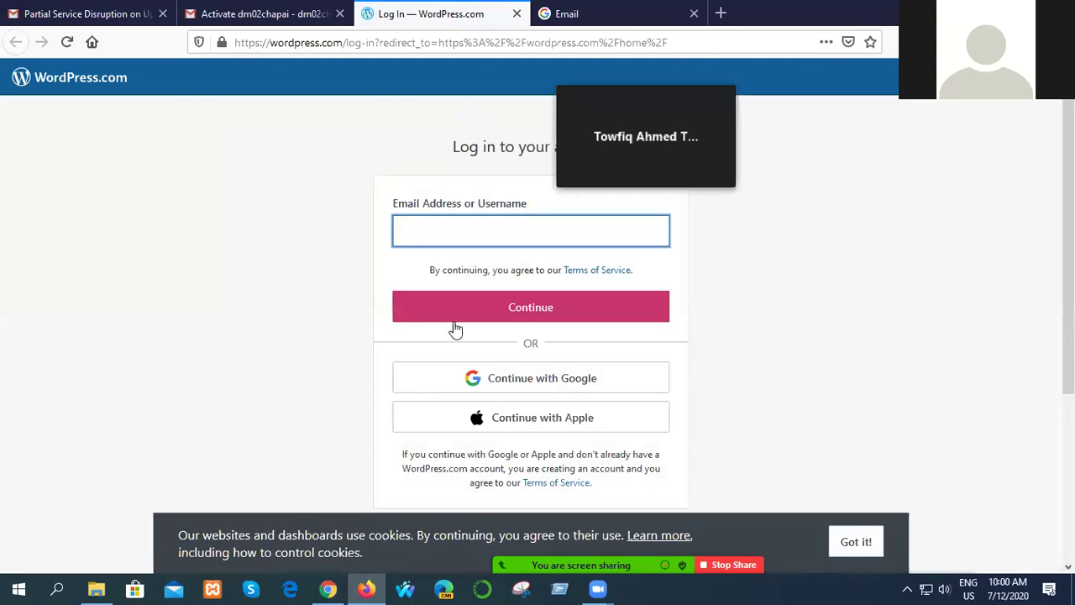
pyautogui.click(327, 589)
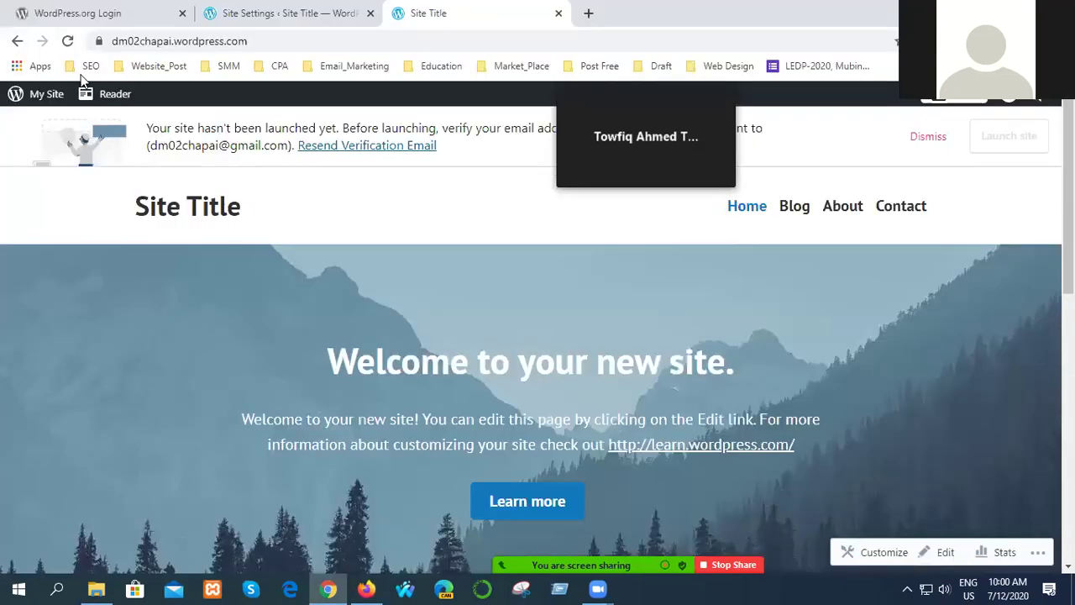
# Step: Reload the site to confirm the email-verification banner is gone, then expand Design in Site Settings
pyautogui.click(68, 42)
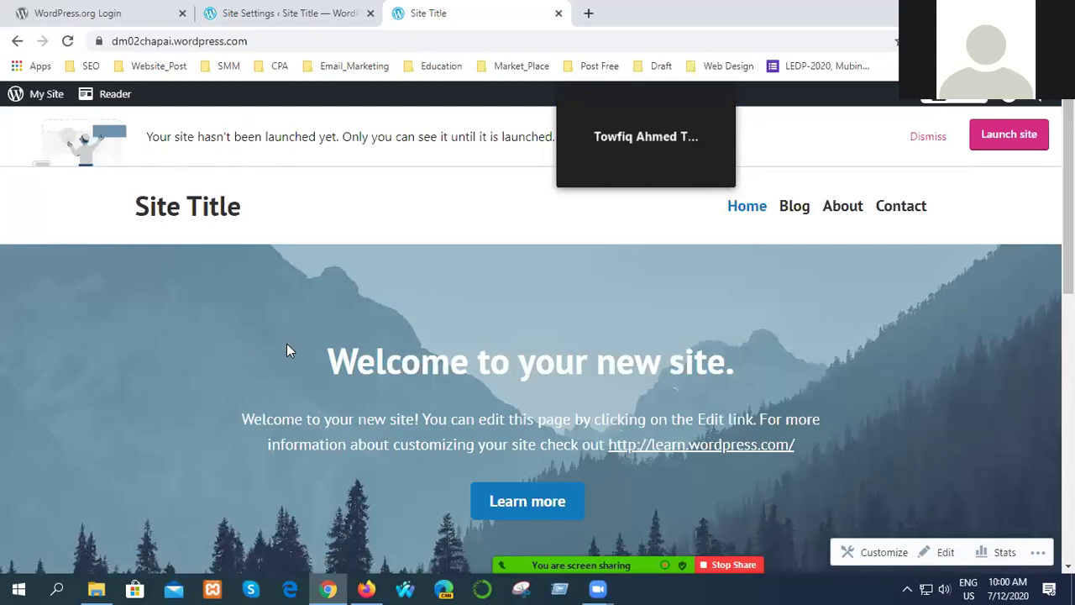
pyautogui.scroll(-1, 286, 346)
pyautogui.scroll(-3, 287, 344)
pyautogui.scroll(4, 287, 343)
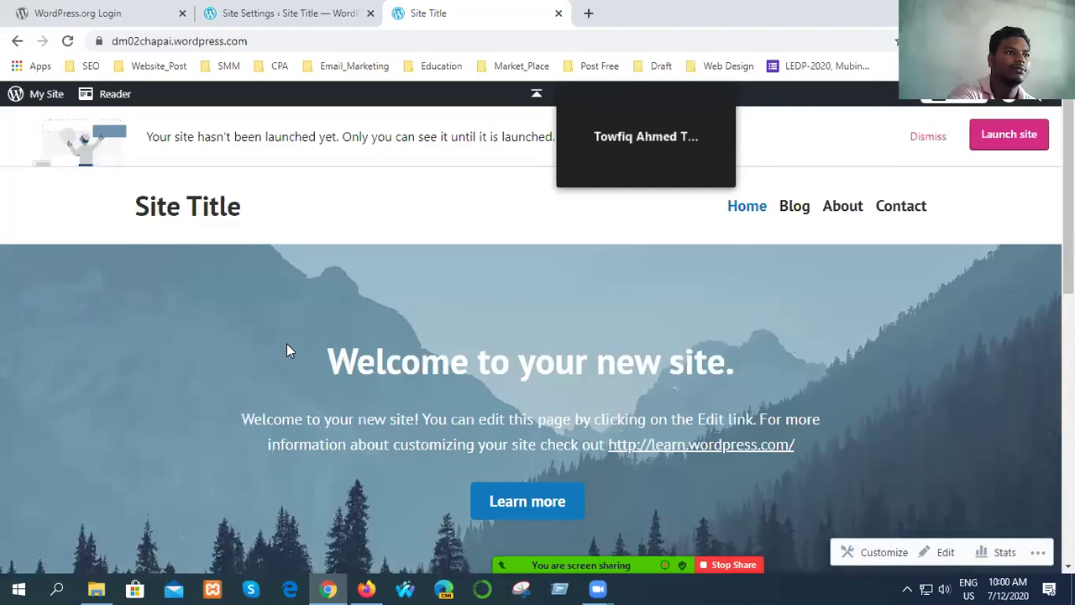
pyautogui.click(266, 10)
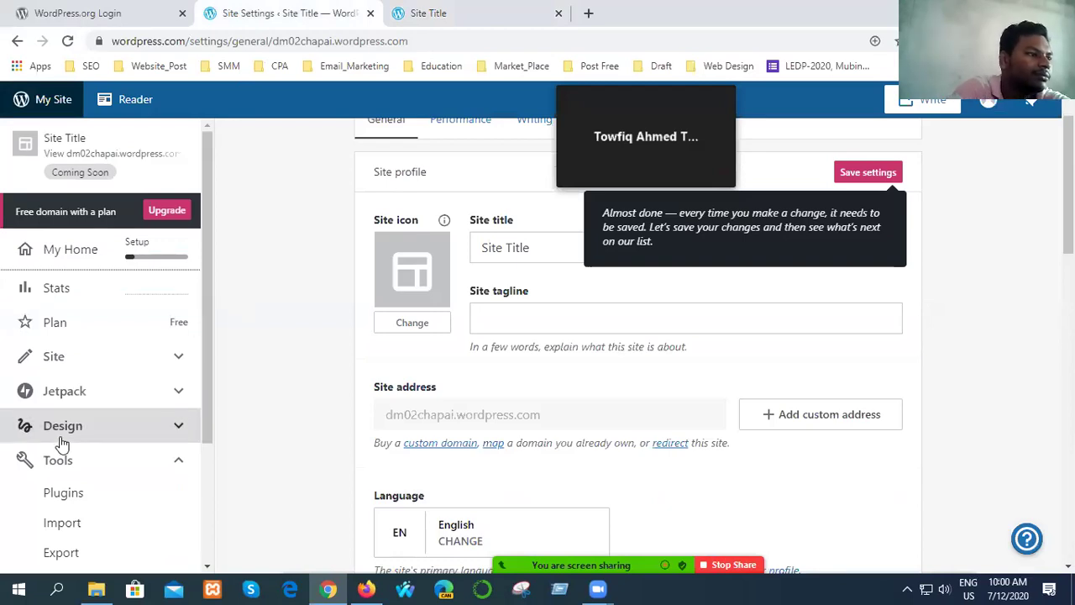
pyautogui.click(97, 429)
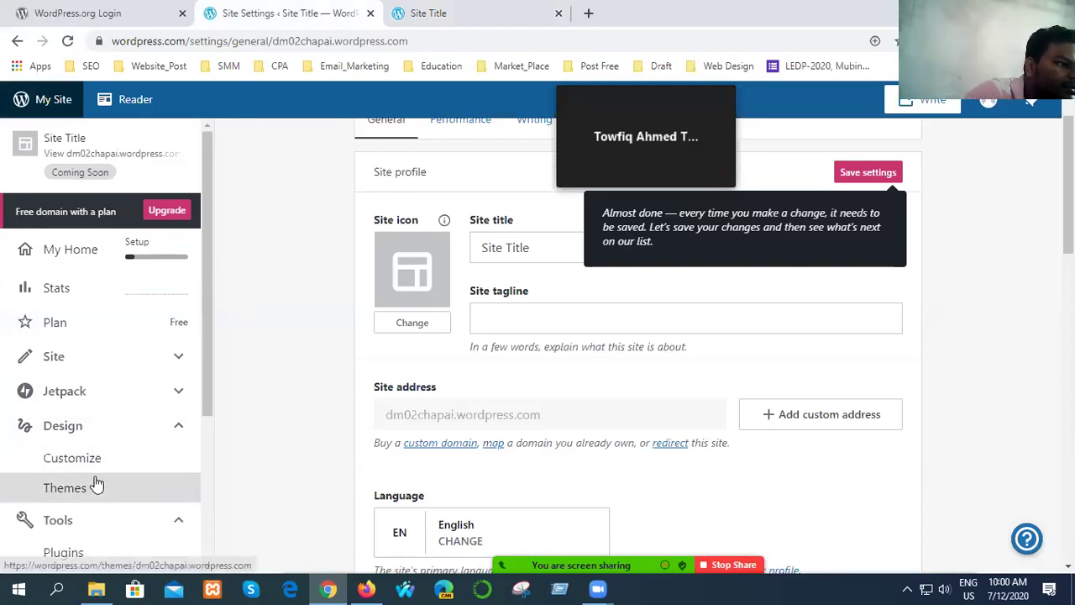
# Step: Open the Themes list and scroll down to the Redhill theme
pyautogui.click(98, 485)
pyautogui.scroll(-3, 426, 424)
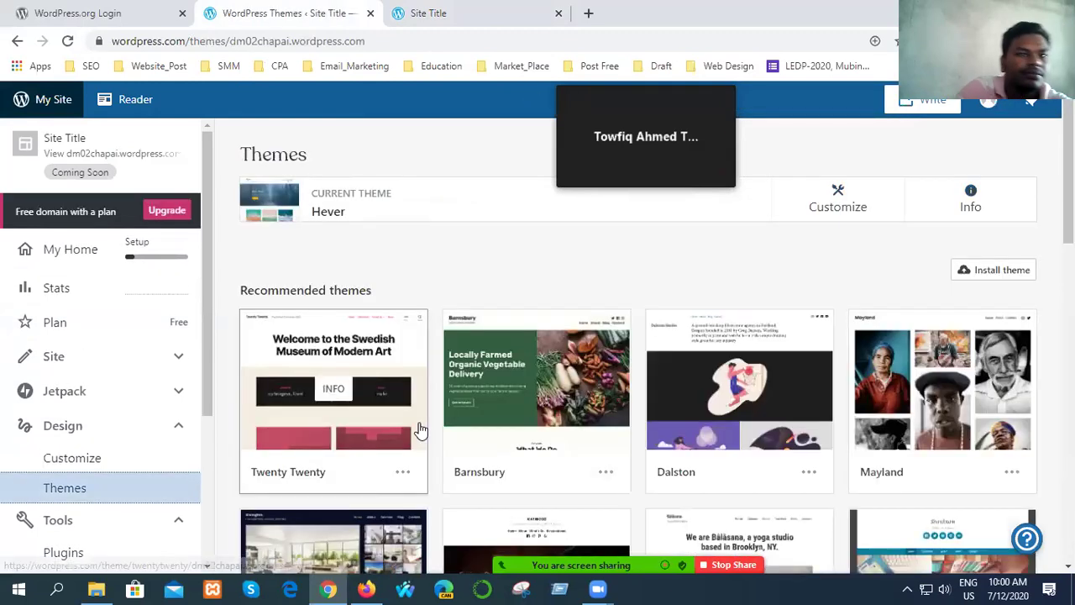
pyautogui.scroll(-6, 424, 426)
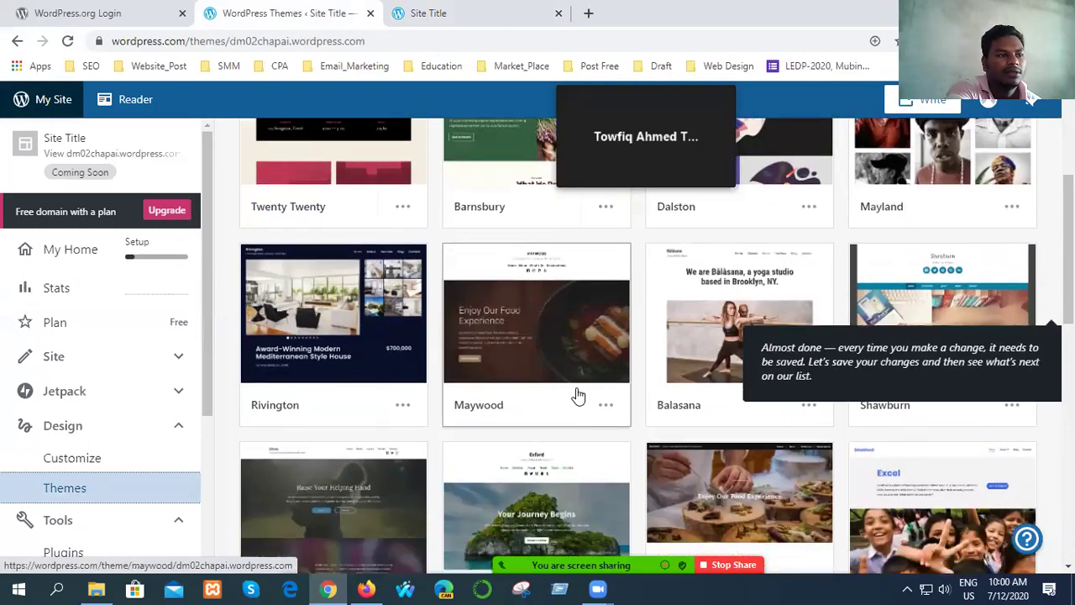
pyautogui.scroll(-5, 835, 369)
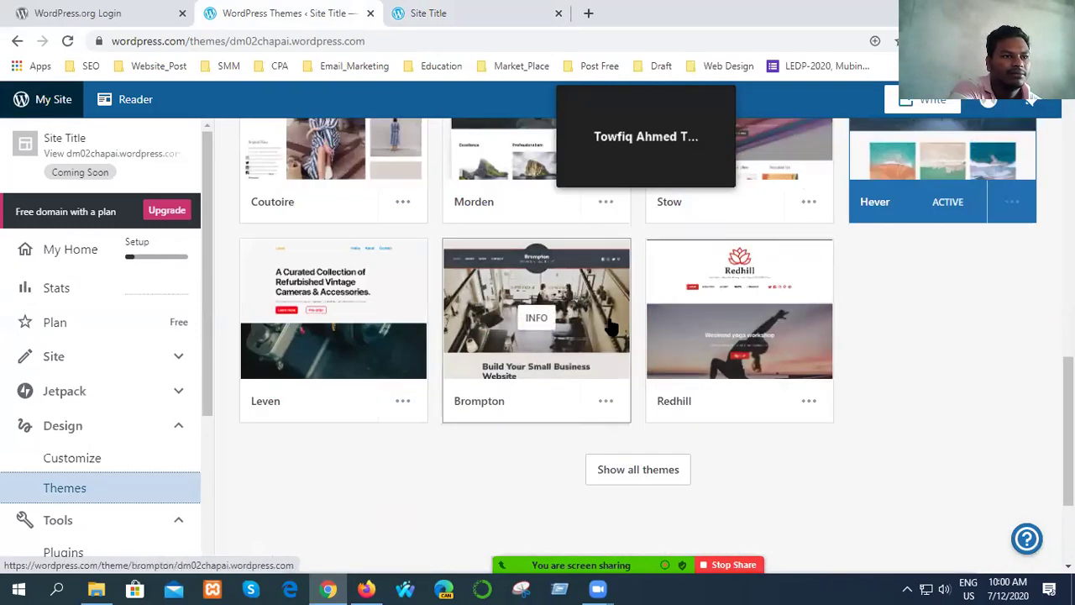
# Step: Open the Redhill theme's details page and read through its description and preview
pyautogui.click(782, 338)
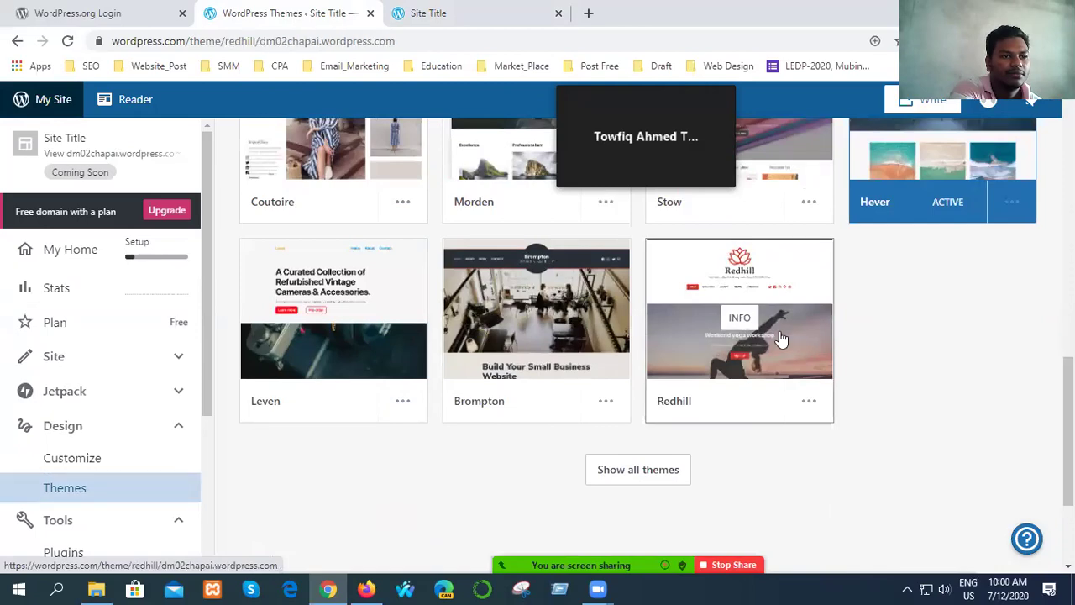
pyautogui.scroll(-6, 785, 336)
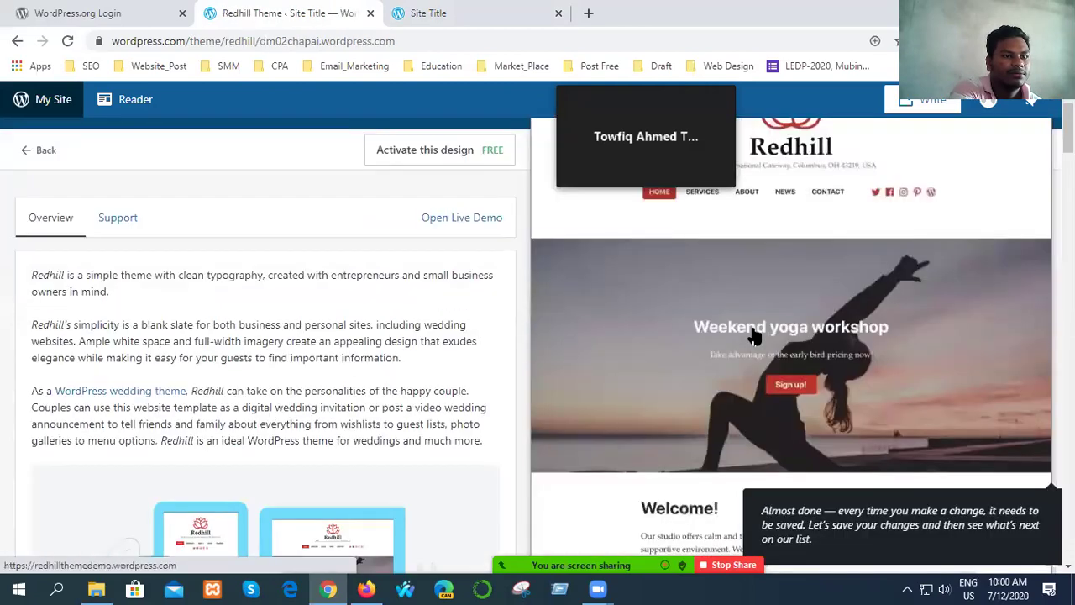
pyautogui.scroll(-3, 755, 332)
pyautogui.scroll(-5, 761, 328)
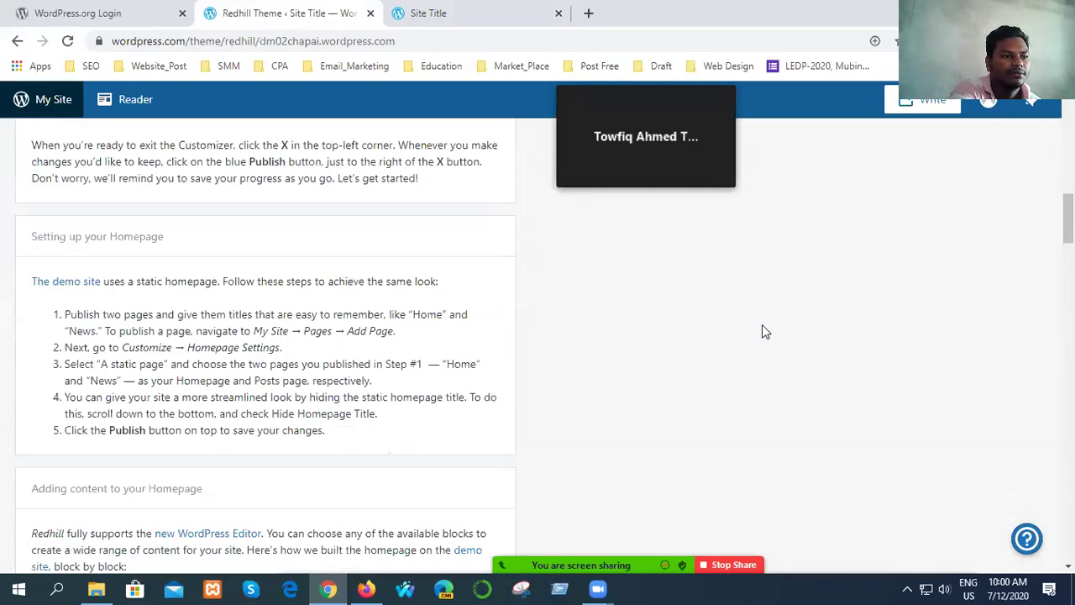
pyautogui.scroll(-15, 761, 328)
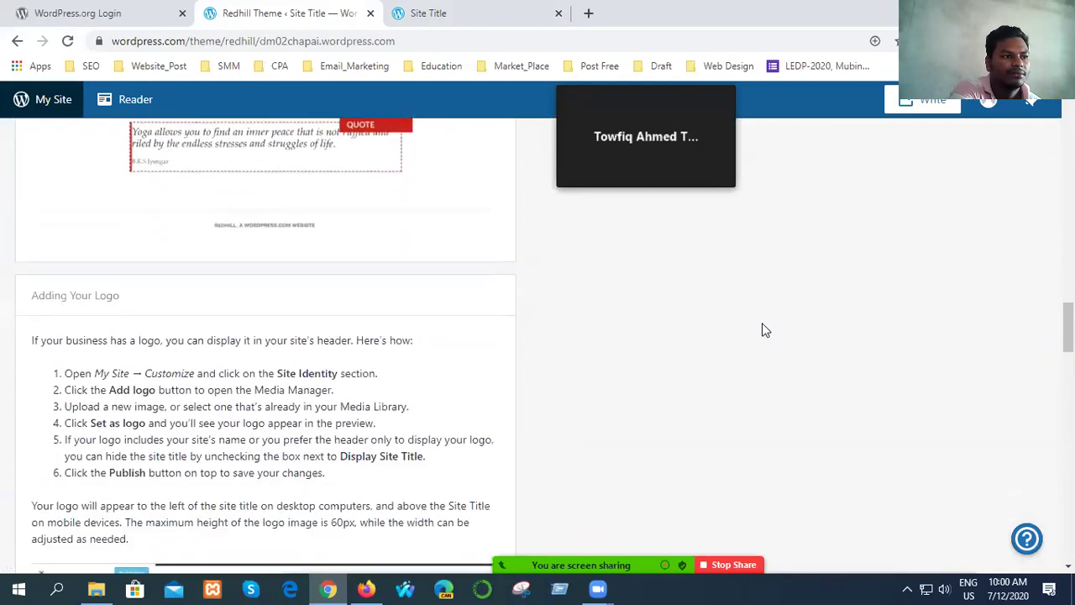
pyautogui.scroll(-8, 765, 327)
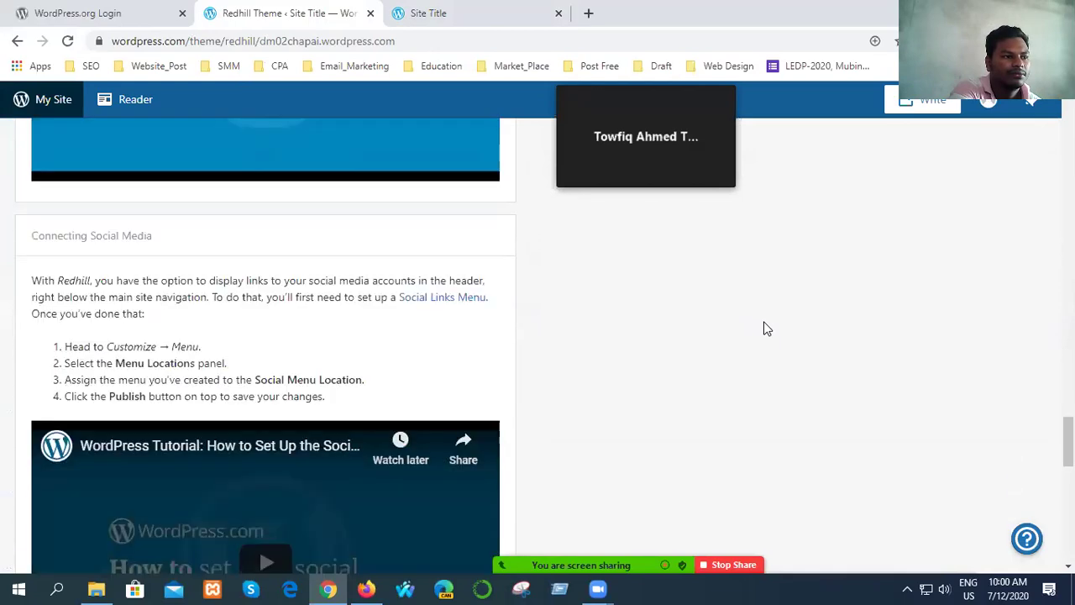
pyautogui.scroll(20, 764, 327)
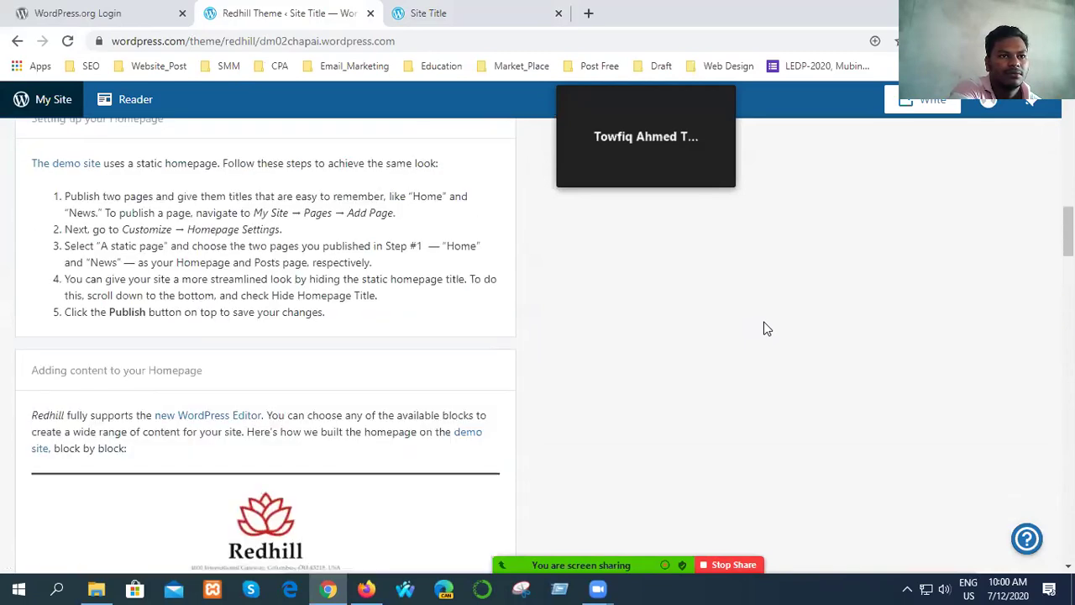
pyautogui.scroll(6, 765, 330)
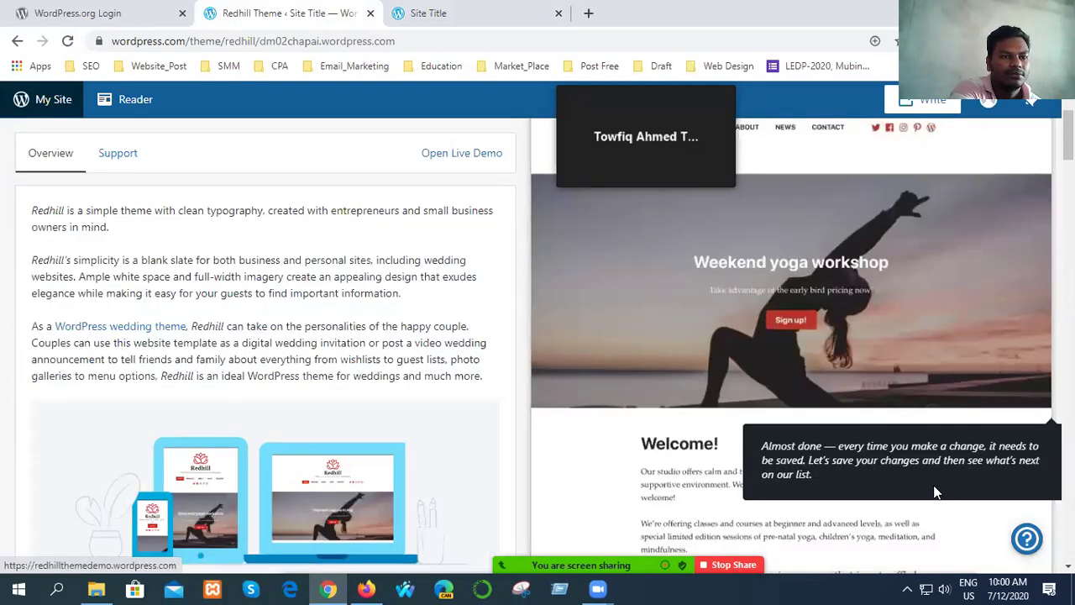
pyautogui.scroll(2, 678, 451)
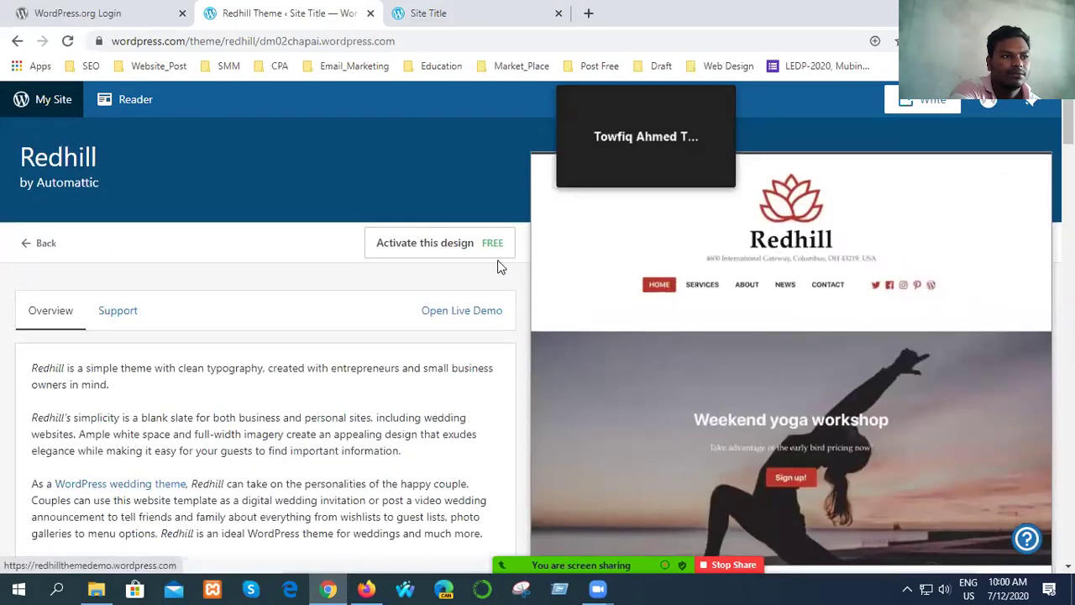
# Step: Activate Redhill, confirm replacing the homepage, and open the new homepage for editing
pyautogui.click(445, 251)
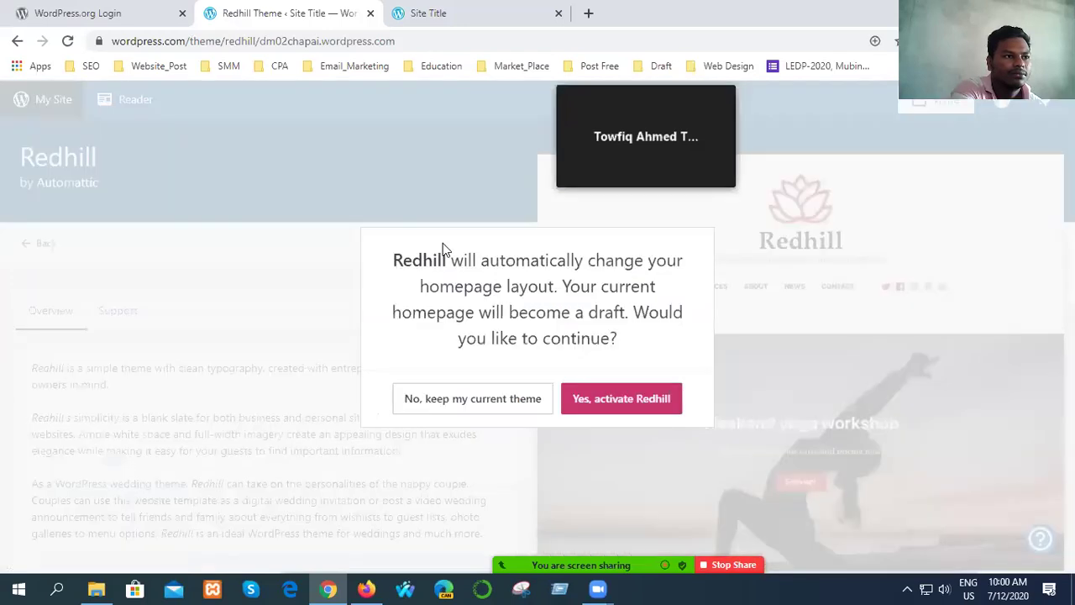
pyautogui.click(621, 404)
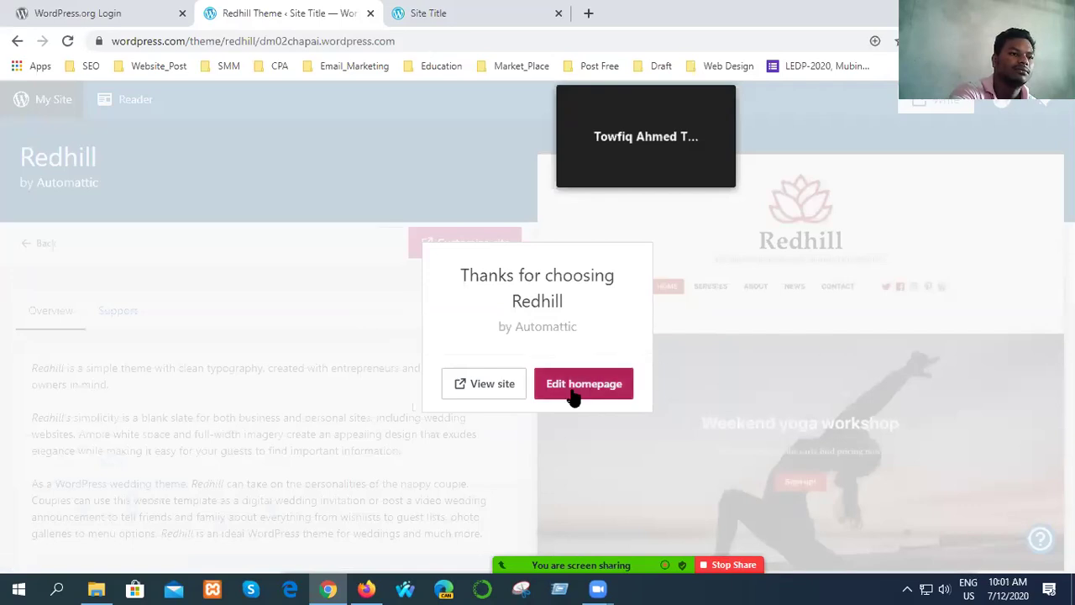
pyautogui.click(574, 392)
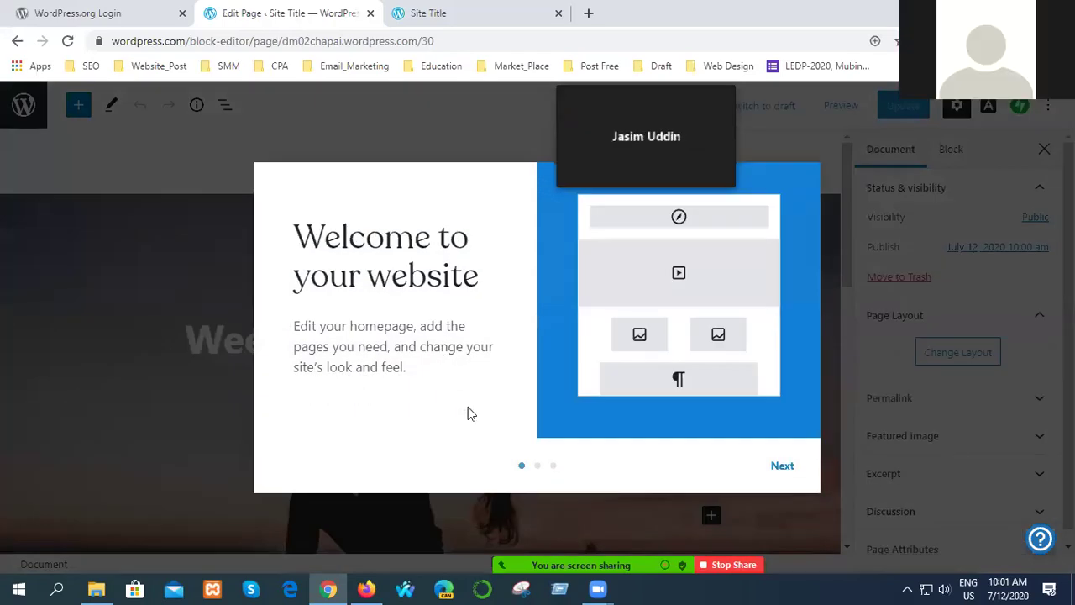
# Step: Page through and close the editor's welcome guide, then look over the new Redhill homepage
pyautogui.click(782, 466)
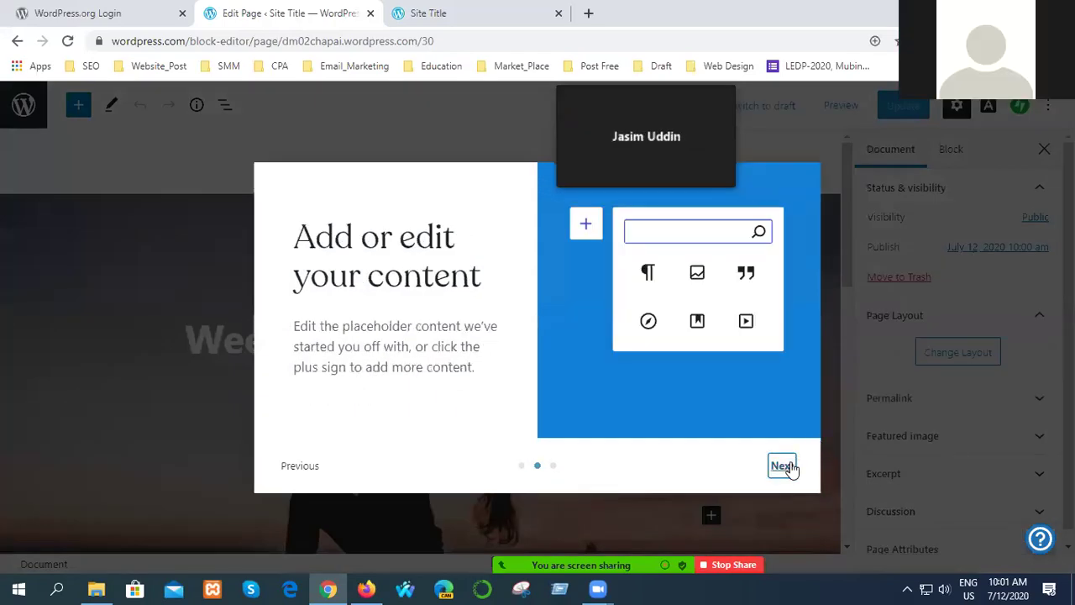
pyautogui.click(782, 466)
pyautogui.click(761, 466)
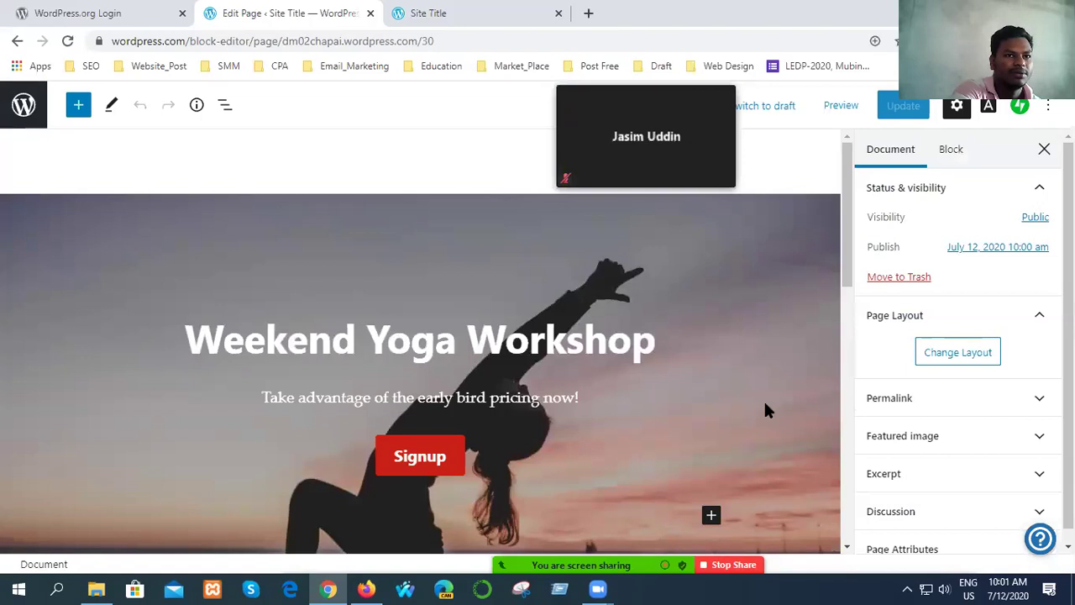
pyautogui.scroll(-5, 764, 400)
pyautogui.scroll(-4, 750, 424)
pyautogui.scroll(10, 666, 446)
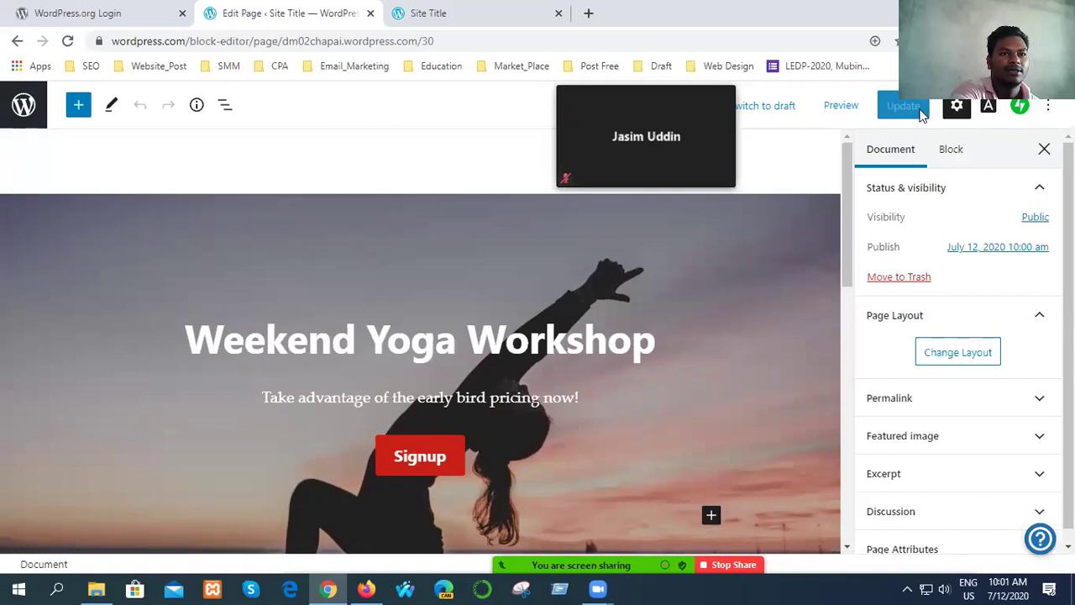
pyautogui.scroll(-8, 453, 420)
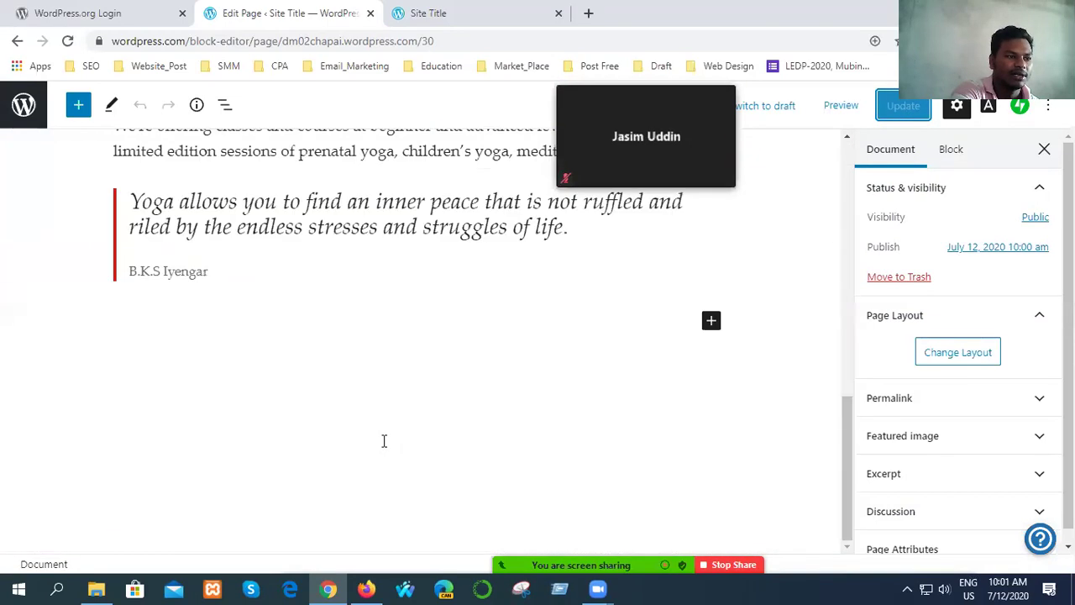
pyautogui.scroll(10, 384, 441)
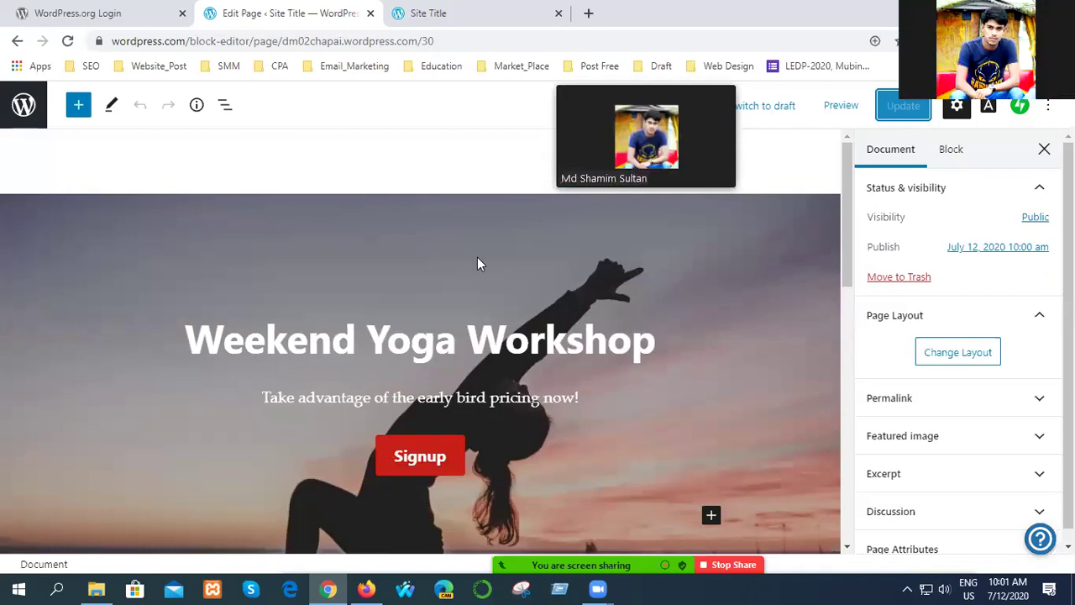
pyautogui.moveTo(669, 86)
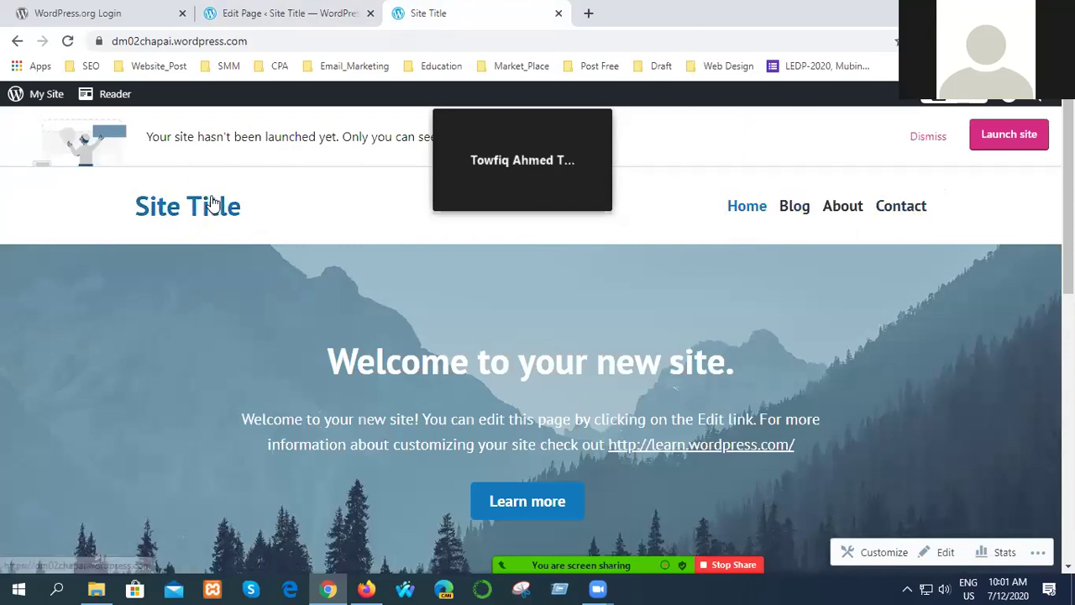
# Step: Reload the live yoga homepage and dismiss the site-not-launched notice
pyautogui.click(211, 202)
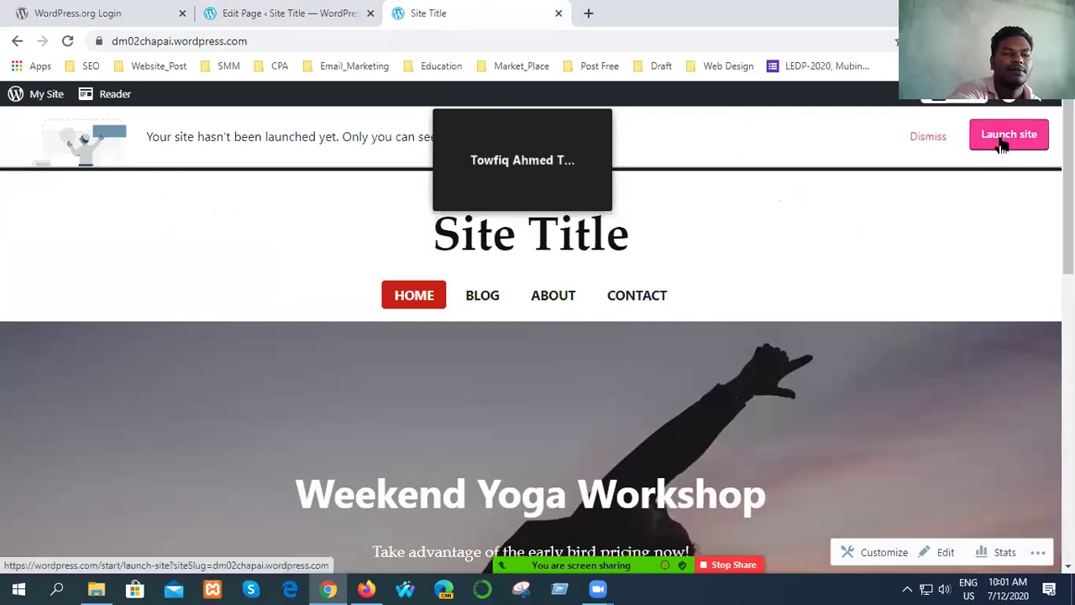
pyautogui.click(931, 145)
pyautogui.scroll(-10, 680, 328)
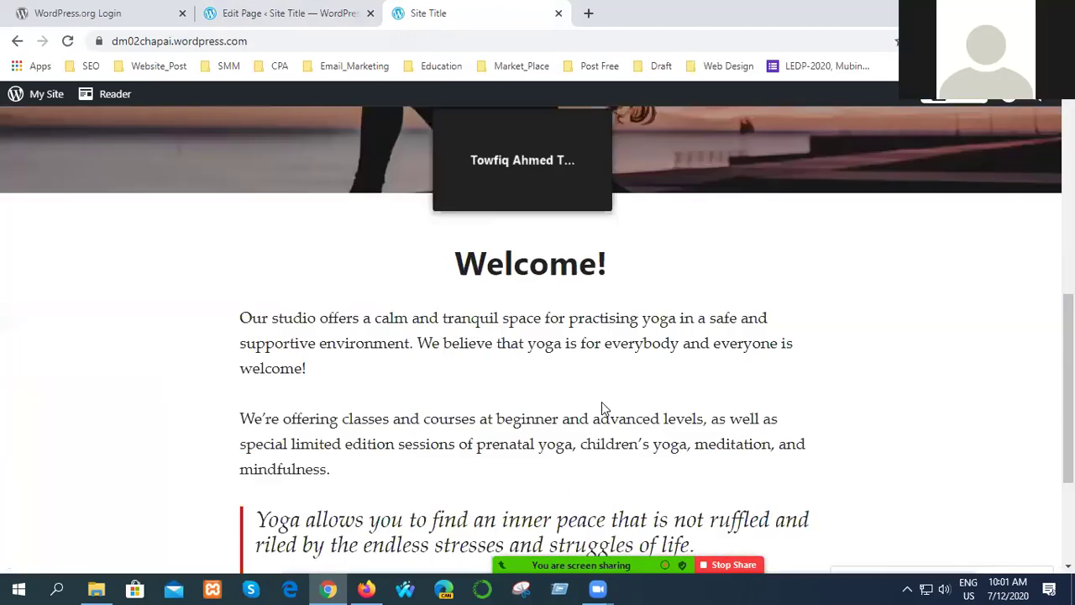
pyautogui.scroll(1, 367, 542)
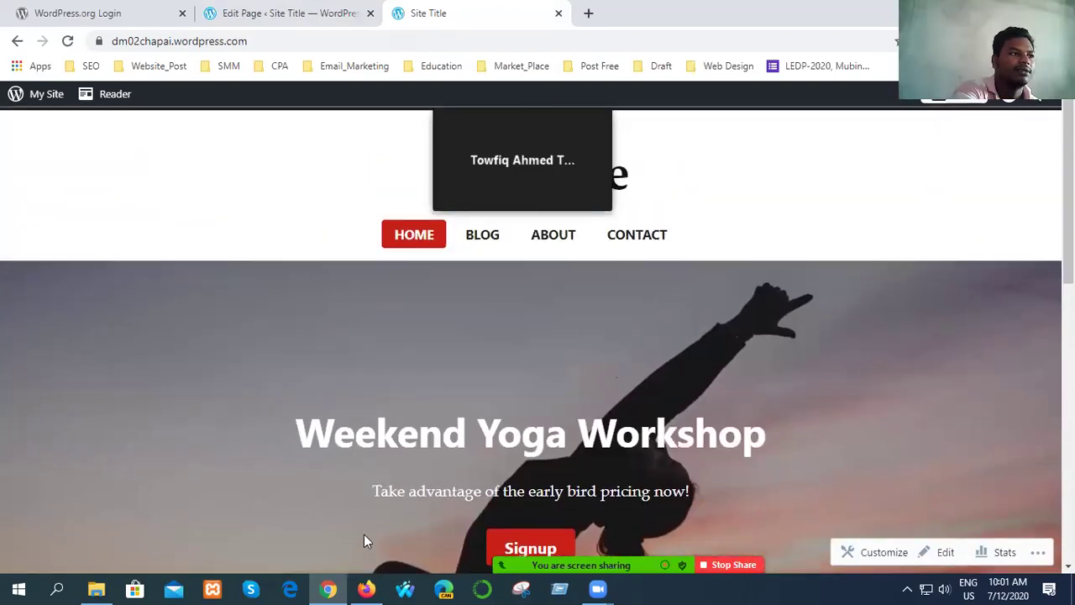
# Step: Close the page editor and WordPress.org profile tabs, then go to the site's My Home dashboard
pyautogui.click(271, 10)
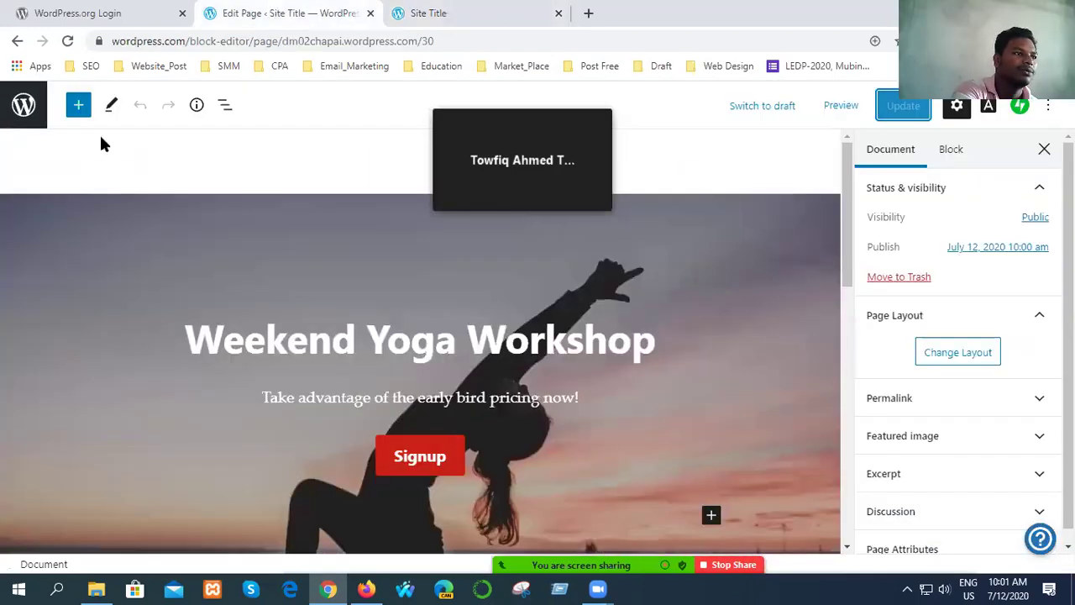
pyautogui.click(369, 12)
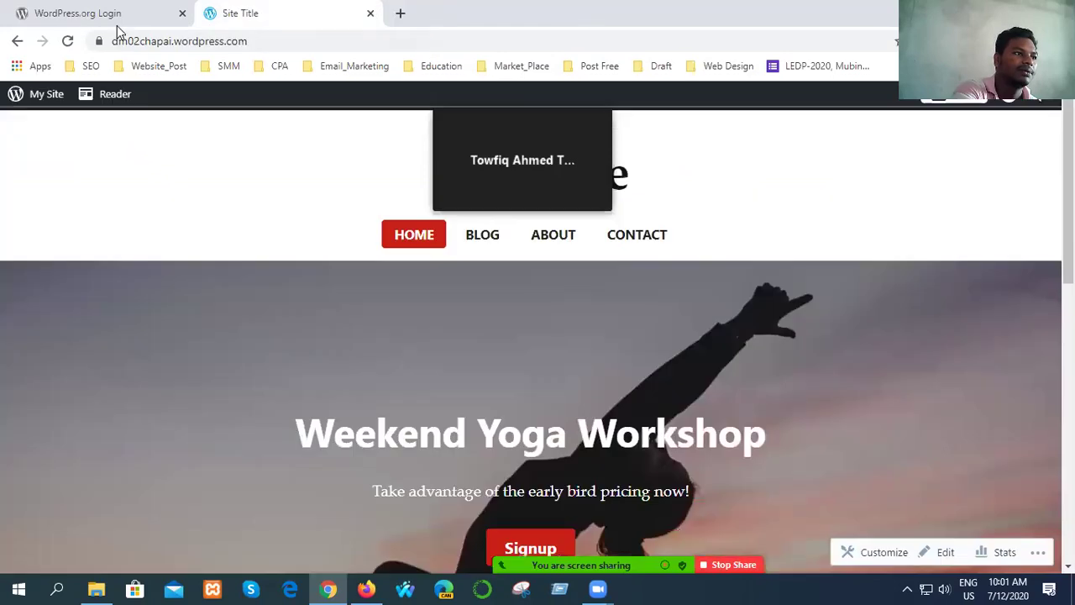
pyautogui.click(111, 12)
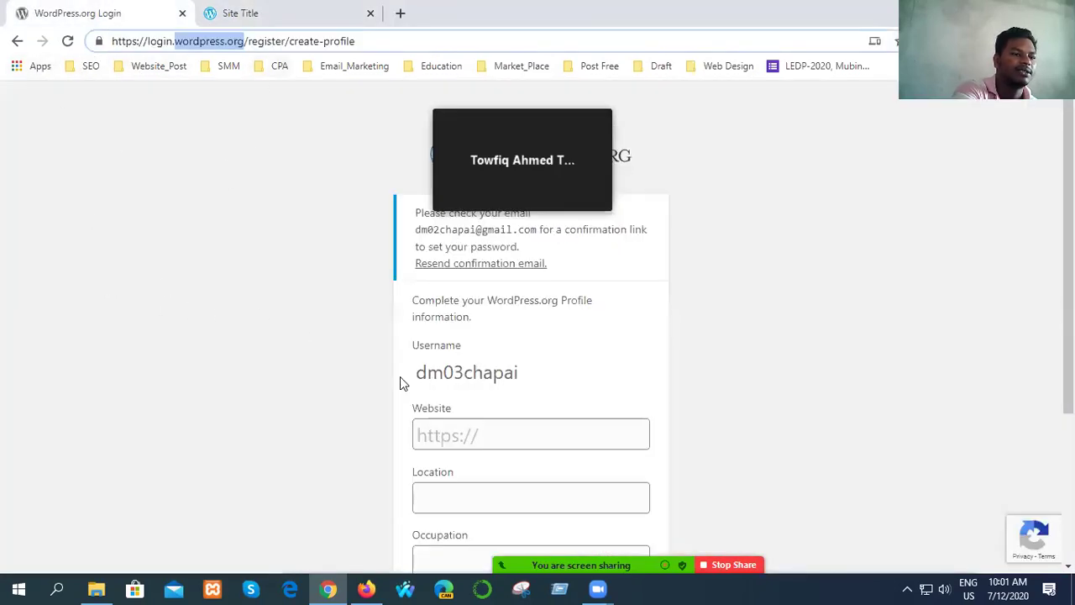
pyautogui.scroll(-3, 770, 341)
pyautogui.scroll(3, 340, 542)
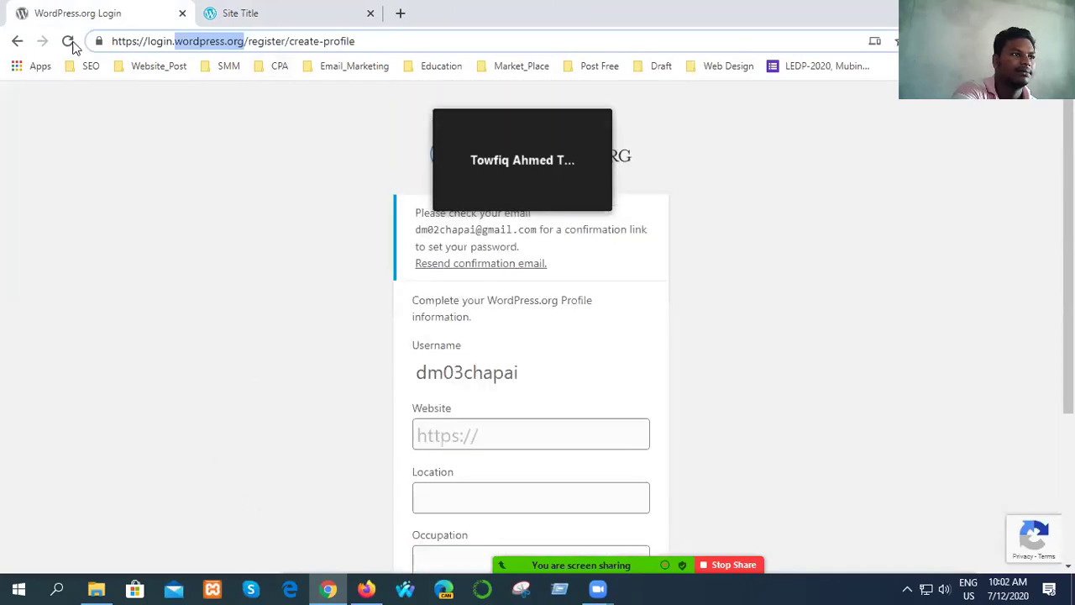
pyautogui.click(305, 8)
pyautogui.click(183, 14)
pyautogui.click(46, 97)
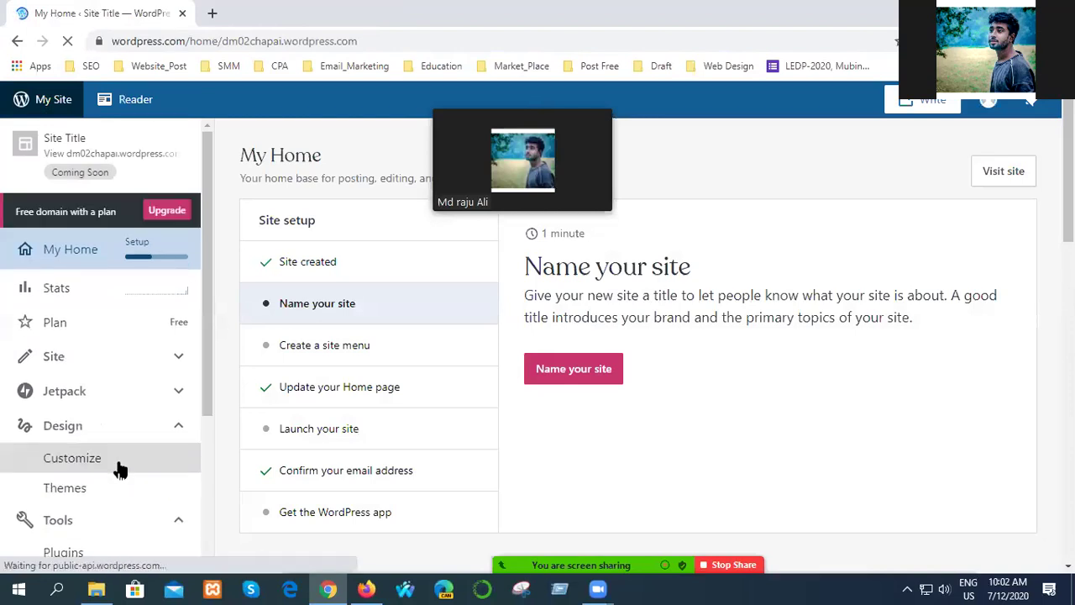
# Step: Browse the Plugin Browser's featured plugins like WooCommerce and Yoast SEO, then switch to Firefox
pyautogui.scroll(-1, 120, 470)
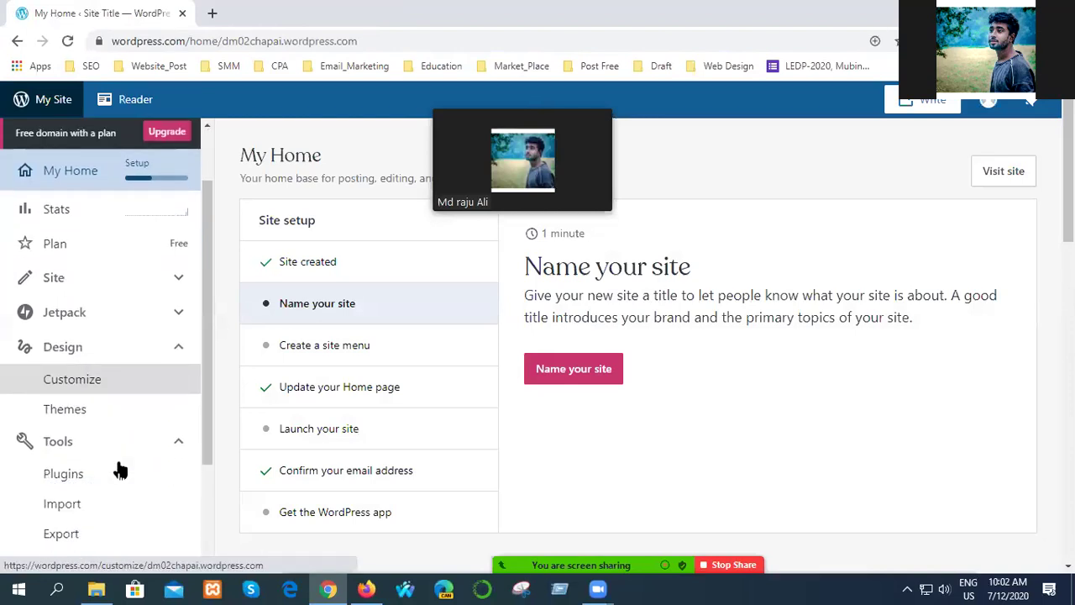
pyautogui.click(88, 480)
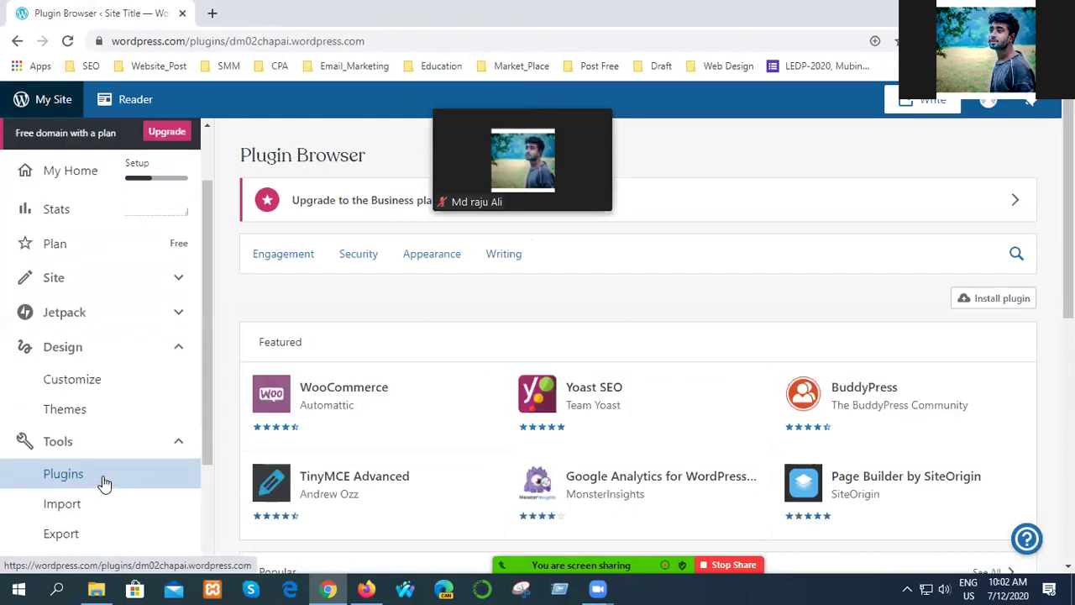
pyautogui.scroll(1, 103, 484)
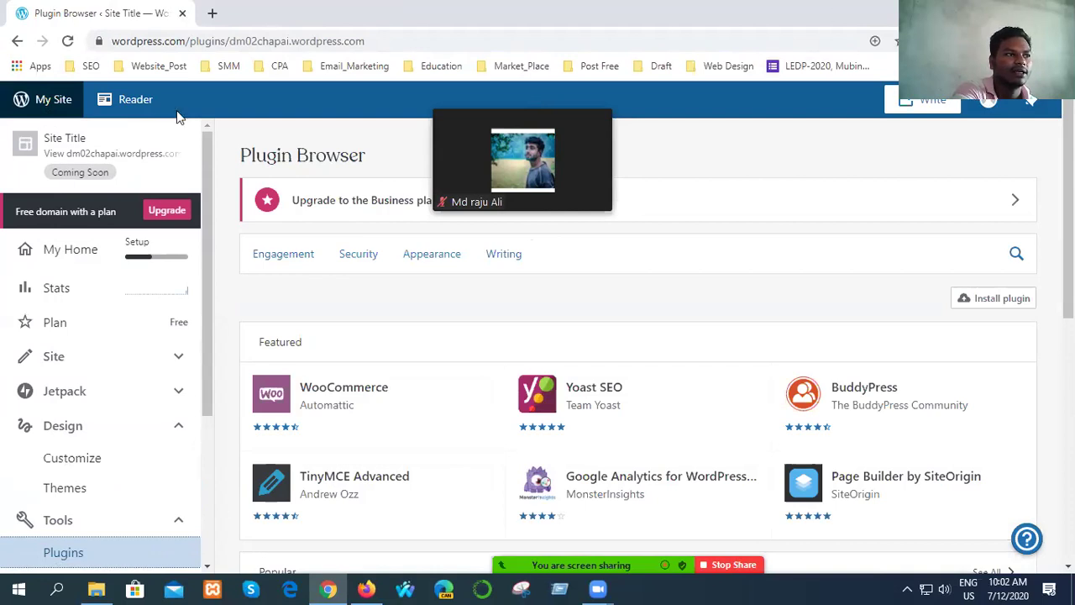
pyautogui.scroll(-5, 883, 403)
pyautogui.scroll(5, 883, 408)
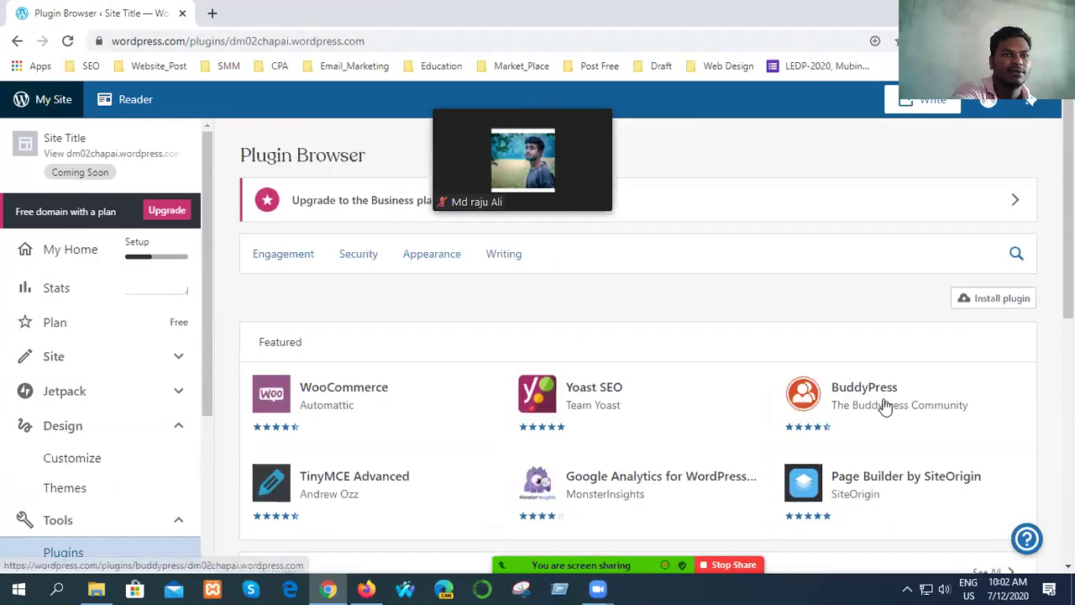
pyautogui.hotkey('alt', 'Tab')
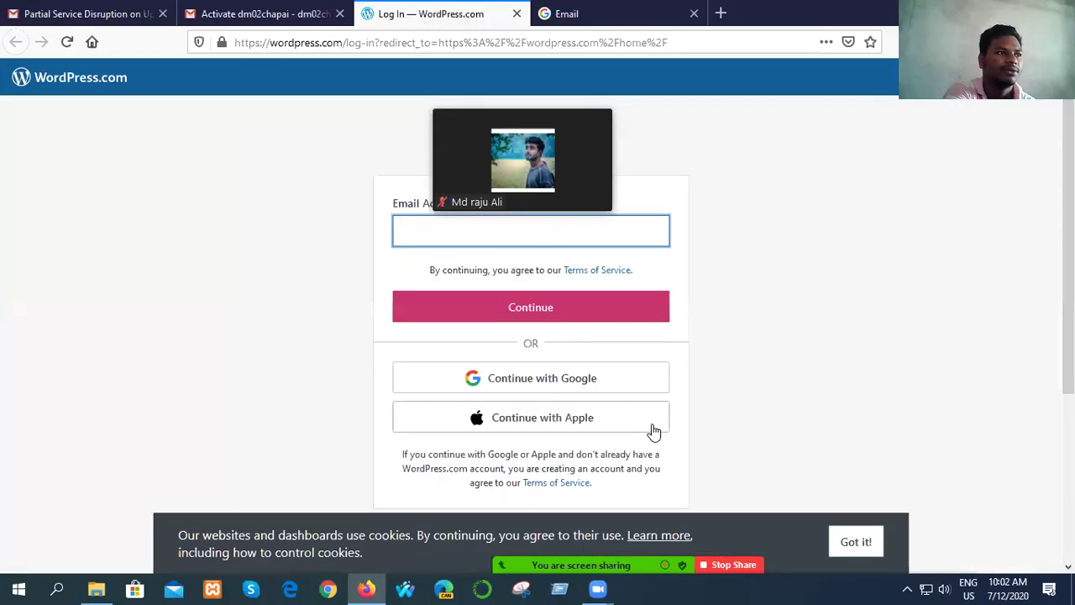
# Step: Close the Log In, Google Account and Partial Service Disruption tabs, then open SEO.pptx from Freelancing (D:)
pyautogui.click(516, 14)
pyautogui.click(508, 22)
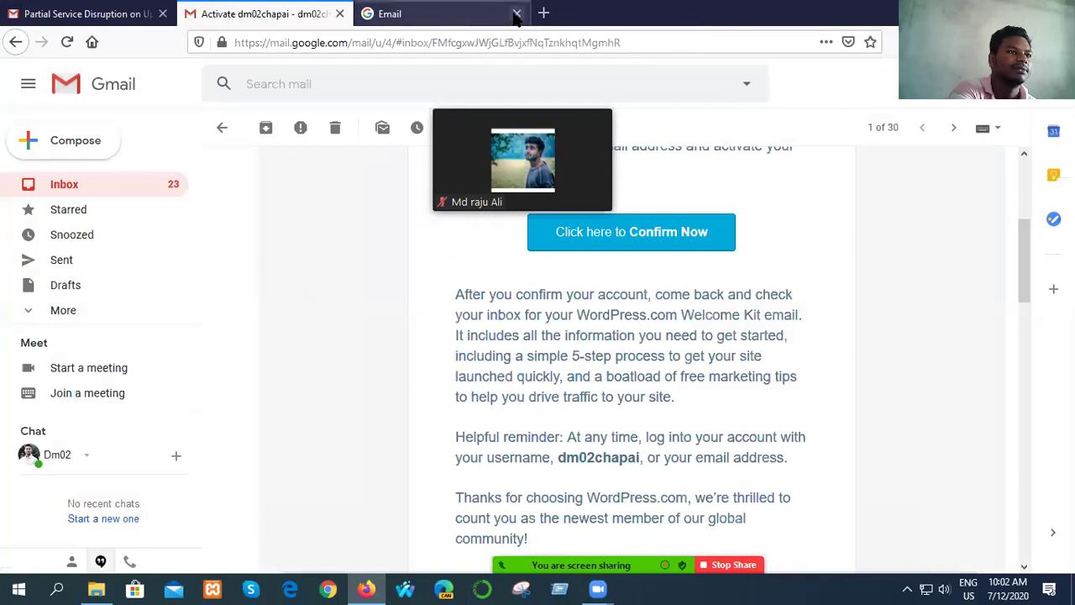
pyautogui.click(516, 13)
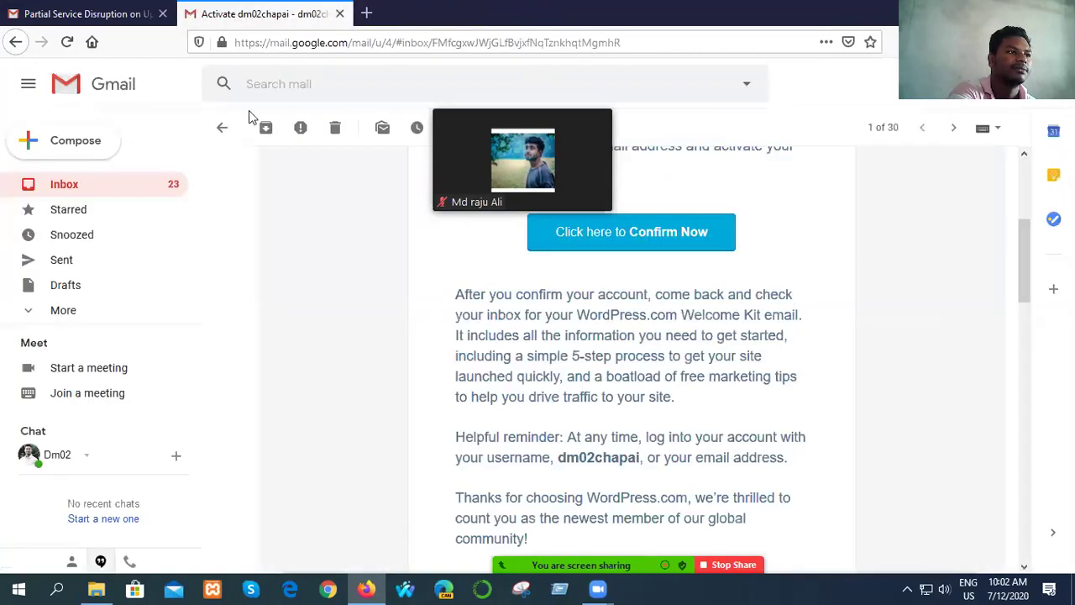
pyautogui.click(98, 14)
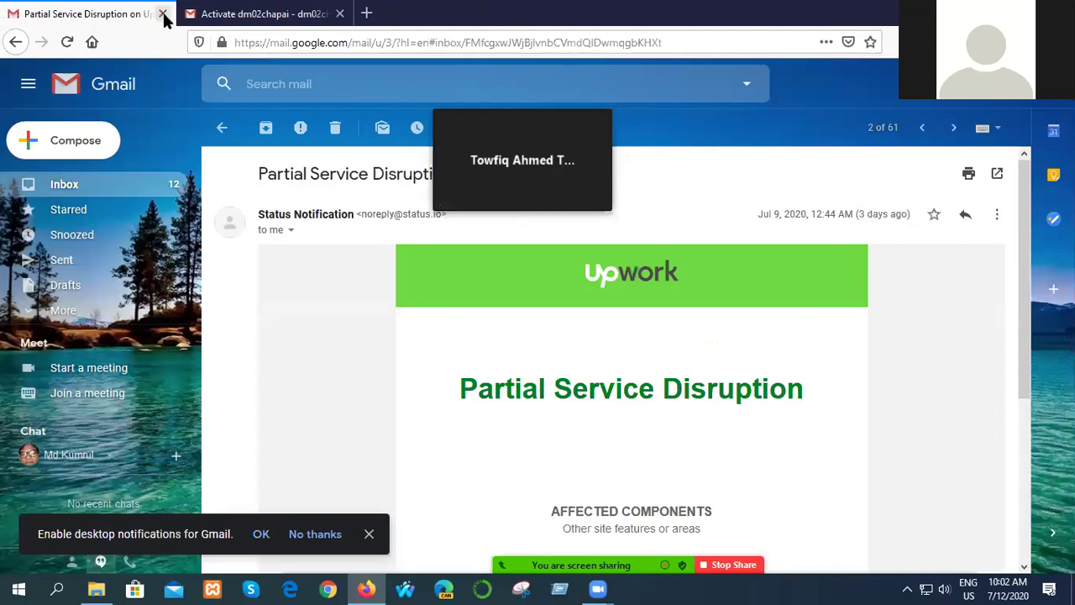
pyautogui.click(163, 13)
pyautogui.scroll(5, 518, 445)
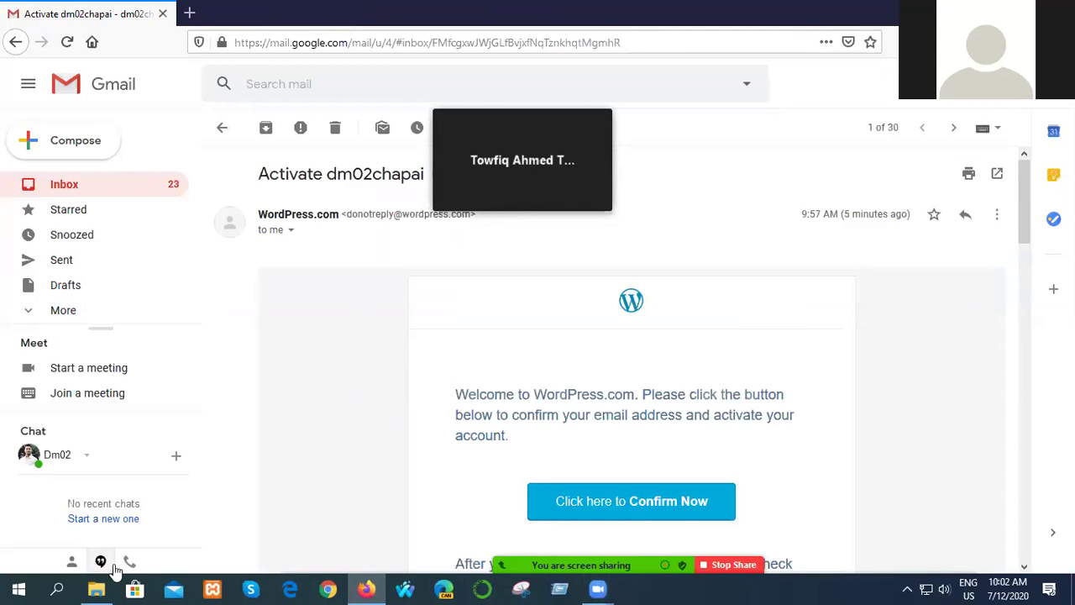
pyautogui.click(96, 588)
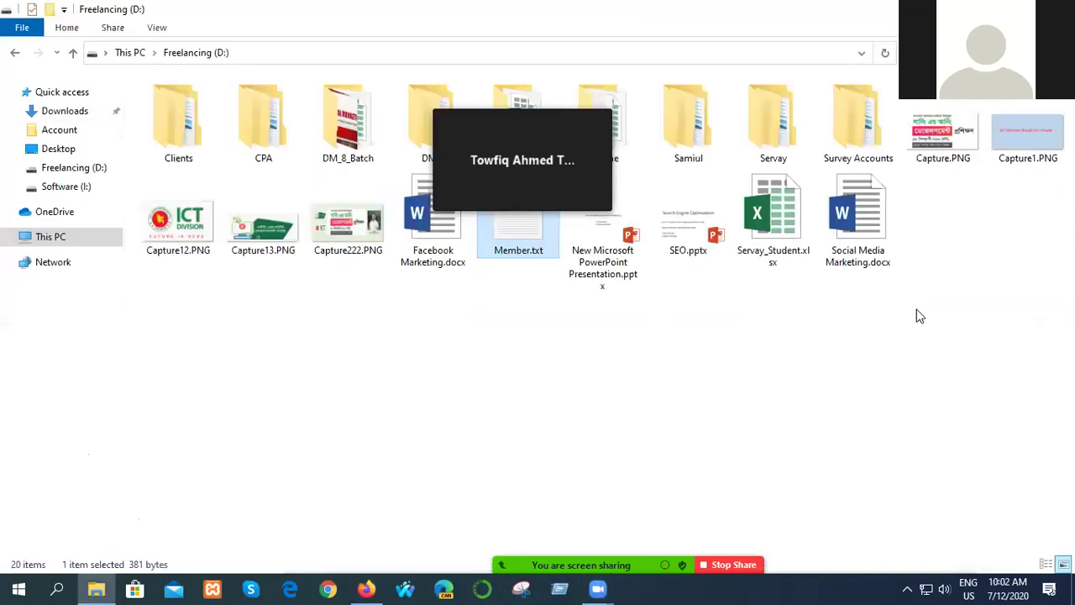
pyautogui.doubleClick(672, 241)
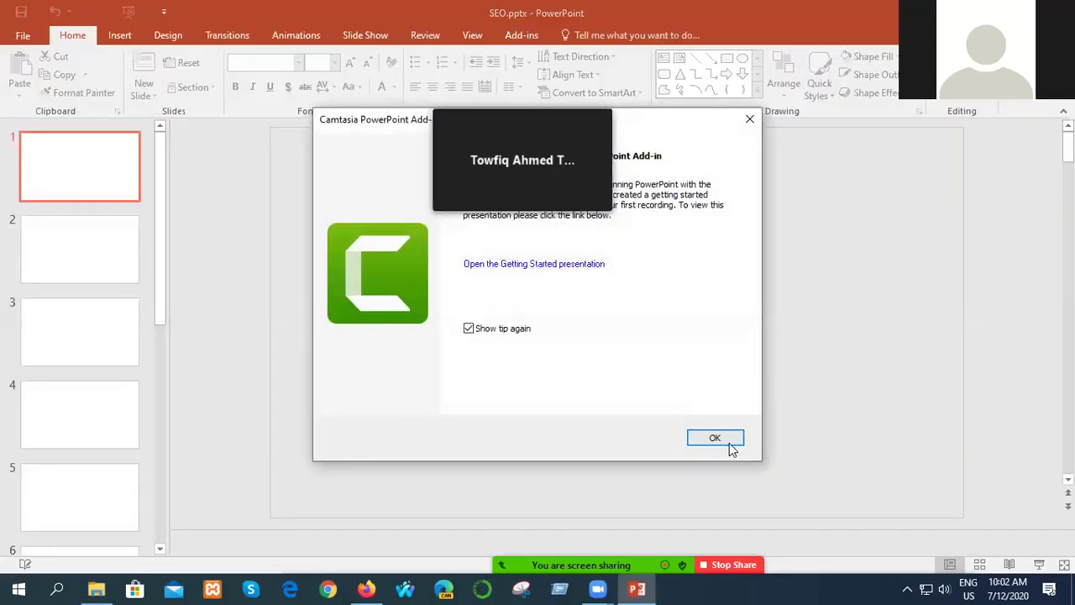
# Step: Dismiss the add-in notice and review the SEO.pptx slides through the Bounce Rate slide
pyautogui.click(730, 446)
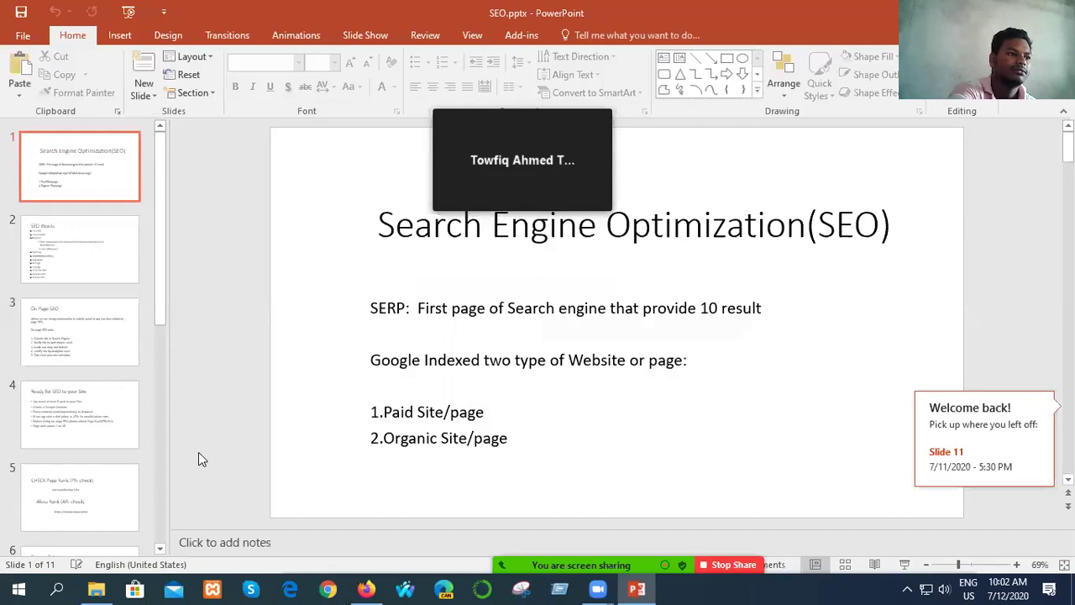
pyautogui.scroll(-4, 192, 450)
pyautogui.scroll(2, 193, 449)
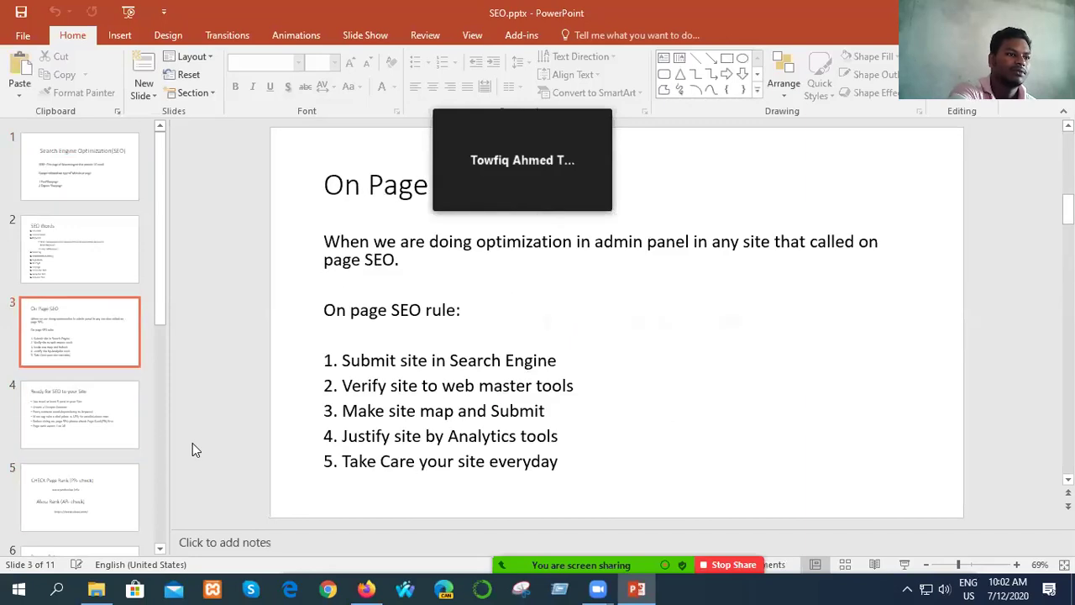
pyautogui.scroll(-1, 192, 445)
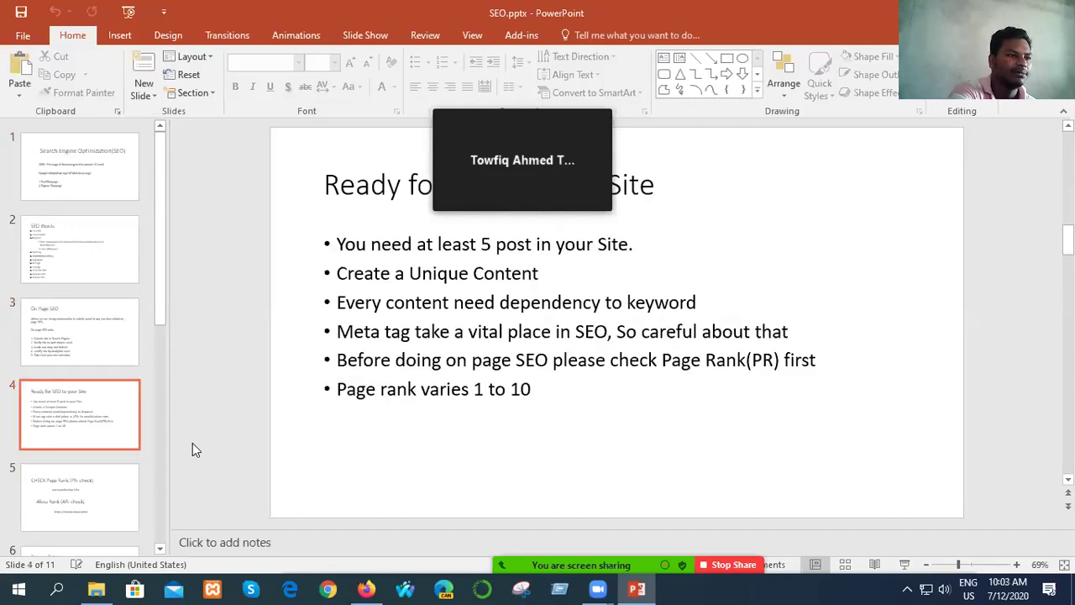
pyautogui.scroll(-1, 192, 443)
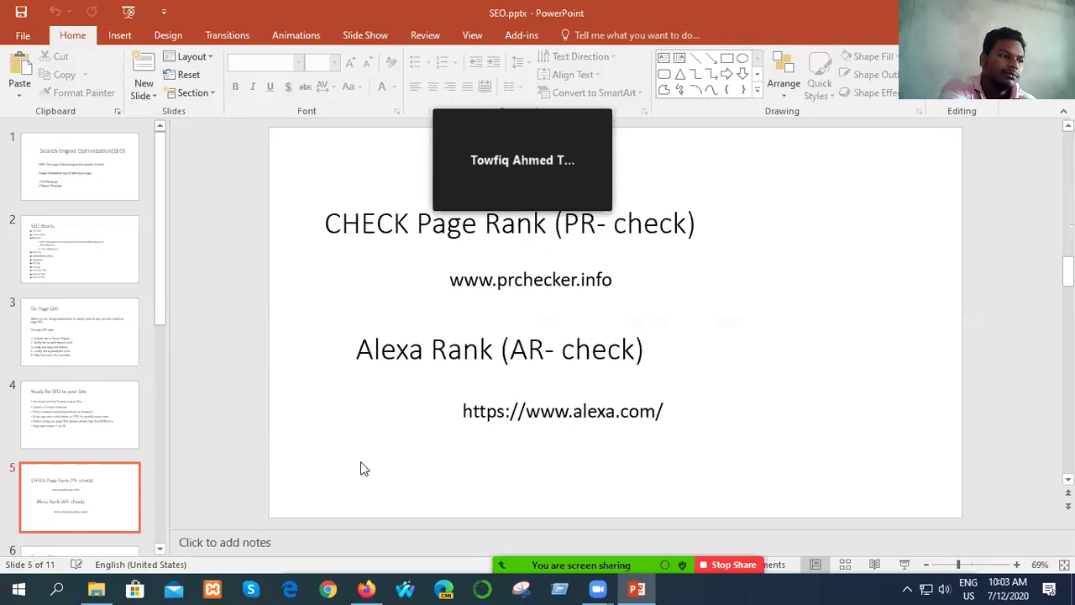
pyautogui.scroll(-1, 364, 468)
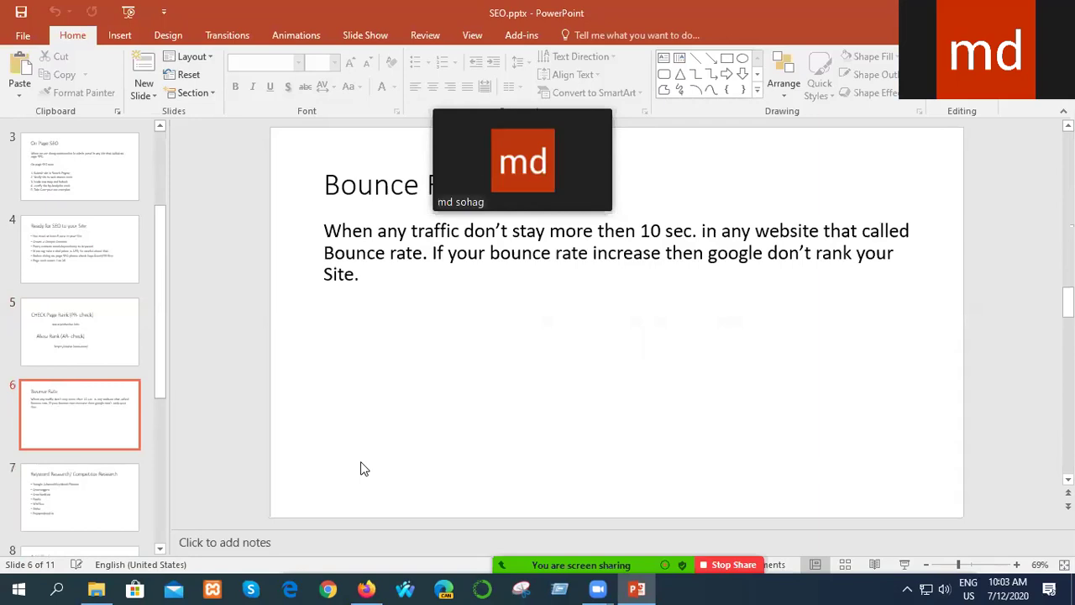
pyautogui.scroll(1, 363, 468)
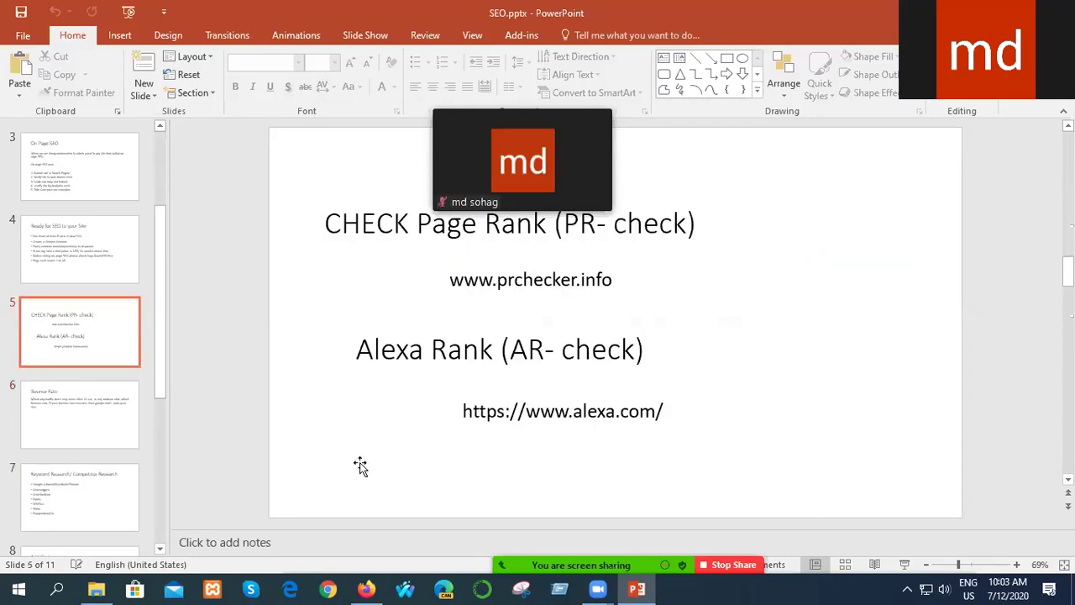
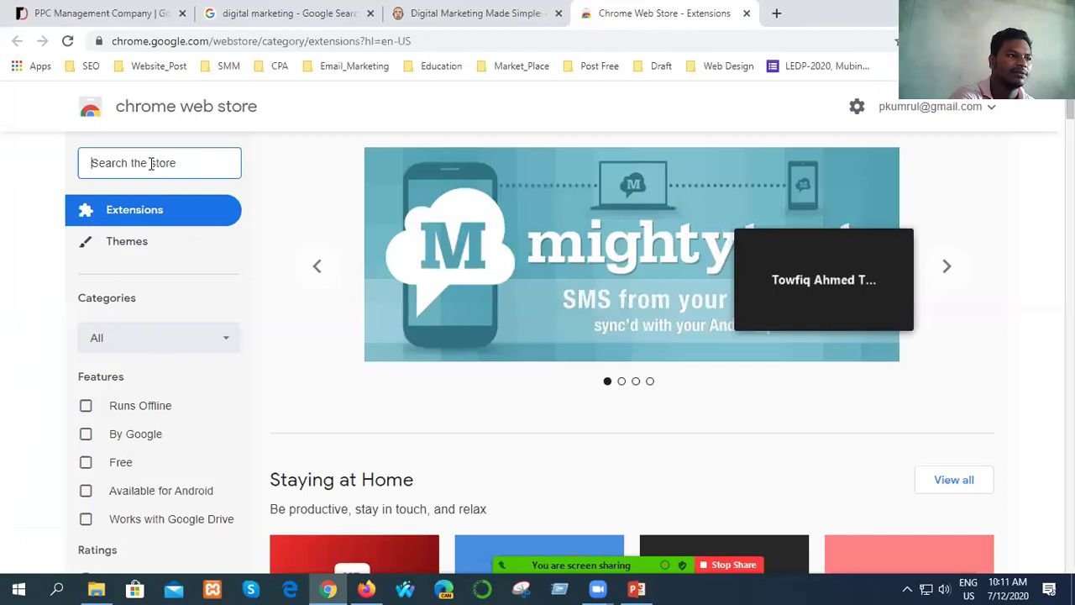
# Step: Start a Chrome Web Store search for 'wp ch', then trim the query
pyautogui.click(151, 162)
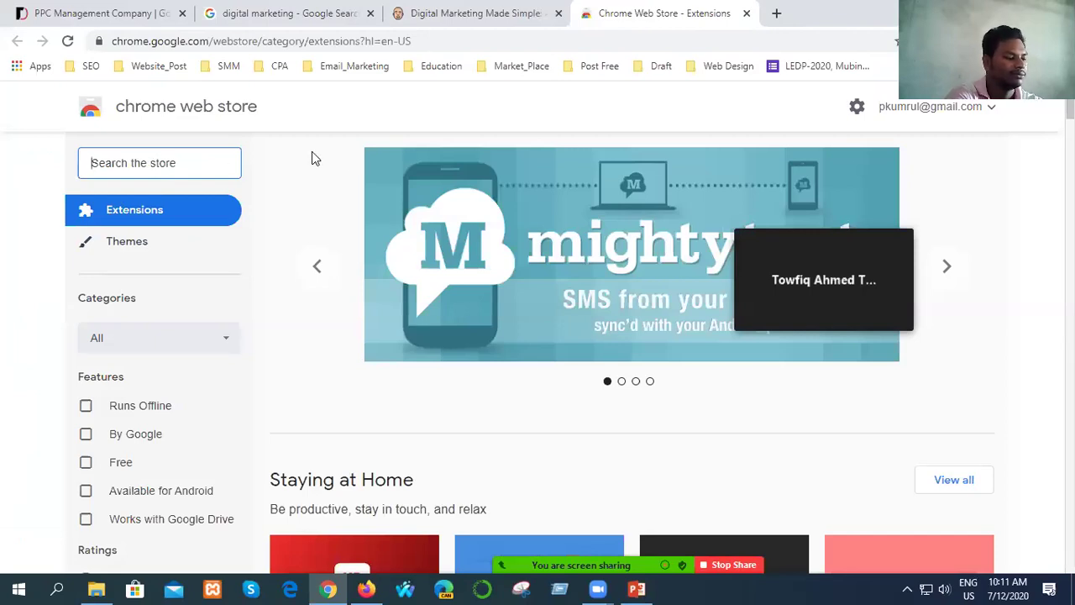
pyautogui.write('w')
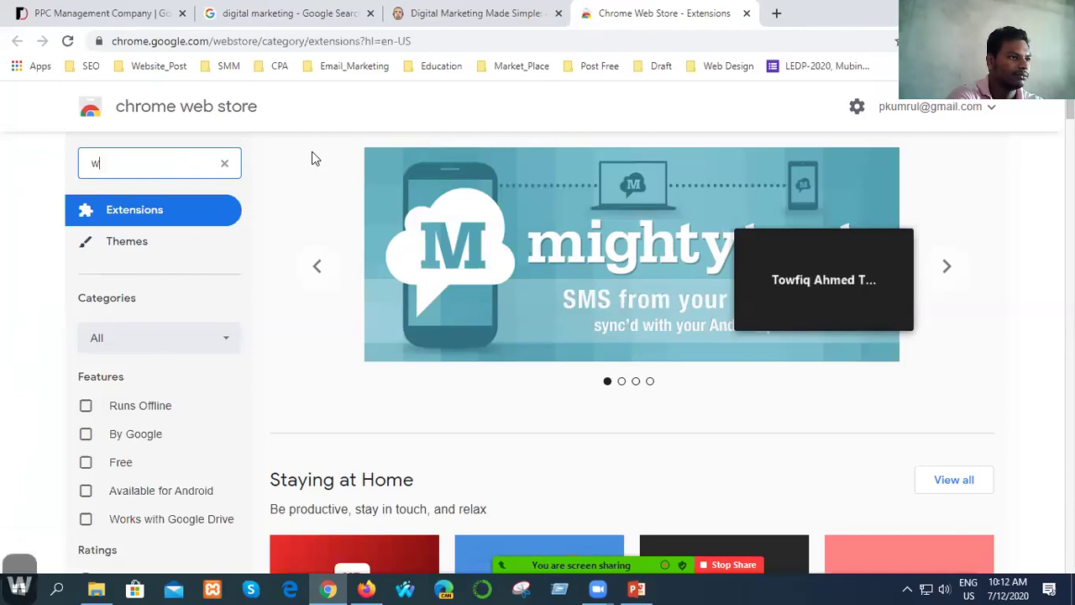
pyautogui.write('p')
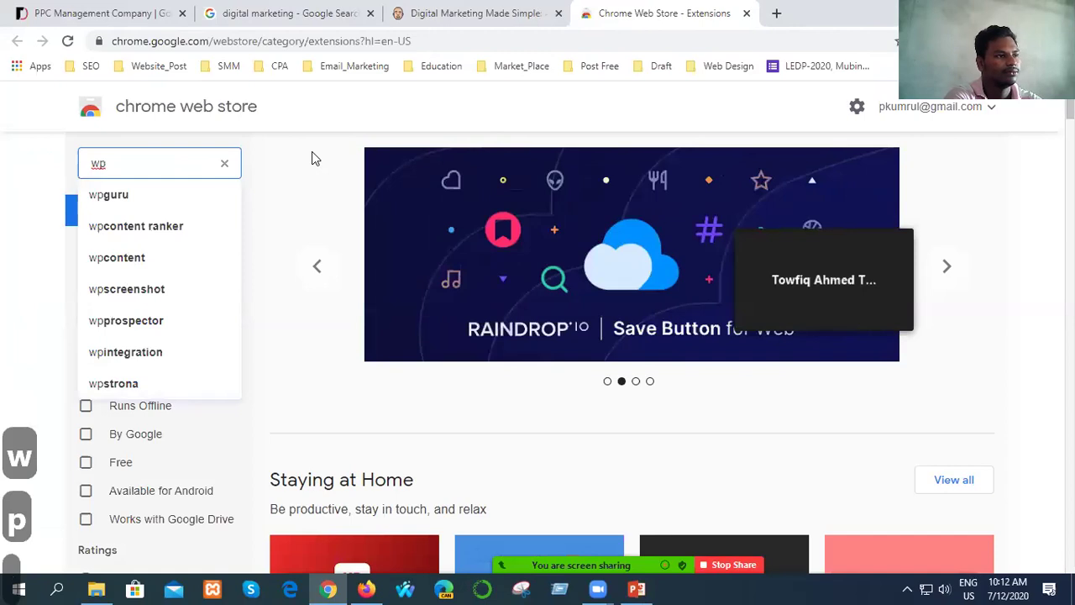
pyautogui.write(' ch')
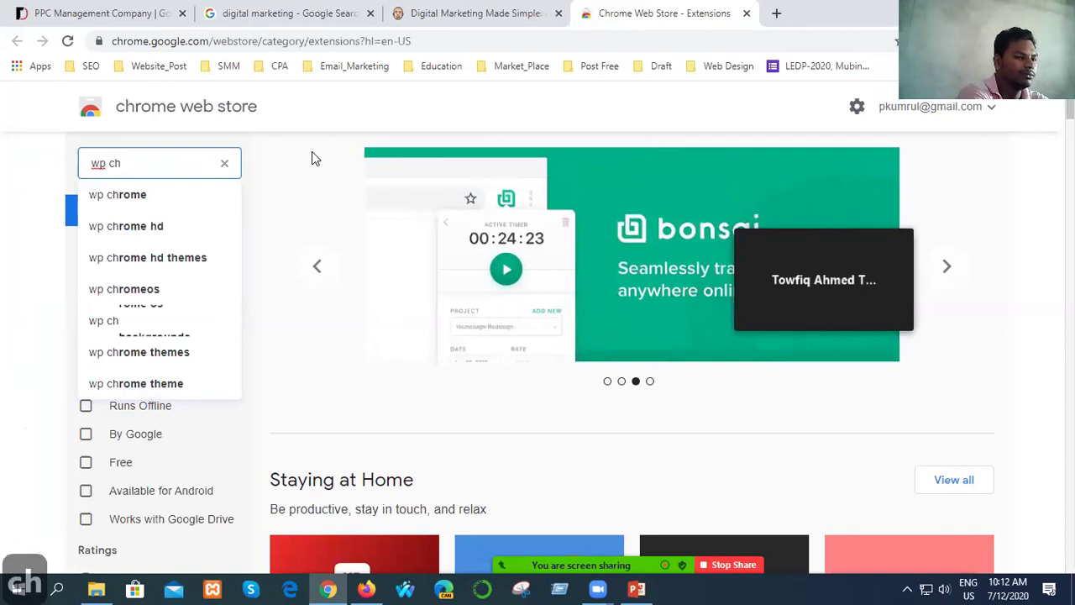
pyautogui.press('BackSpace')
pyautogui.press('BackSpace')
pyautogui.press('BackSpace')
pyautogui.press('BackSpace')
pyautogui.press('BackSpace')
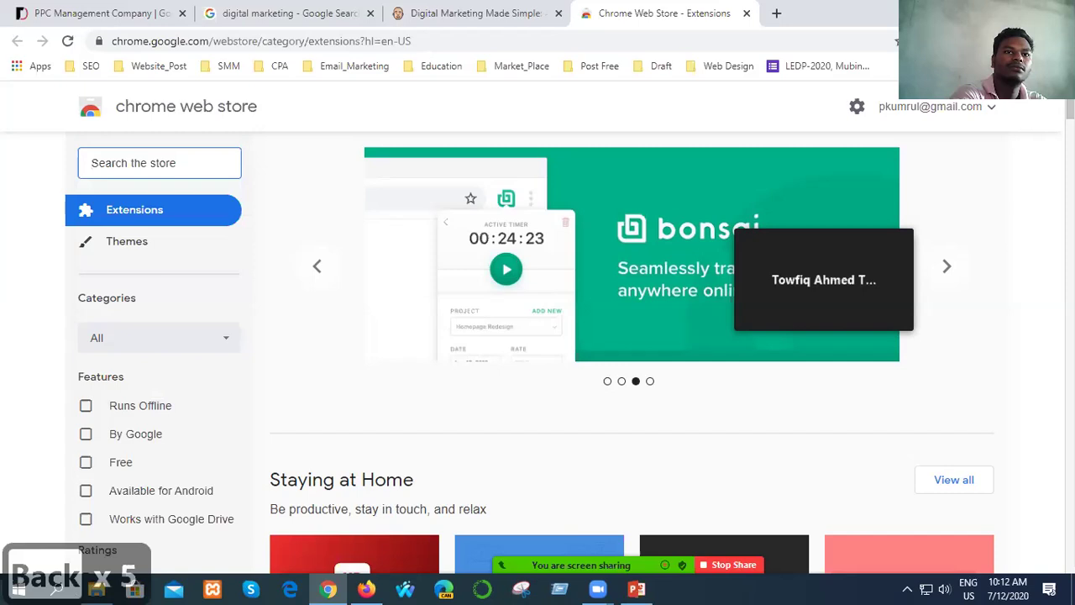
# Step: Show the installed extensions list with the video tile moved aside, then return to the store search
pyautogui.click(992, 40)
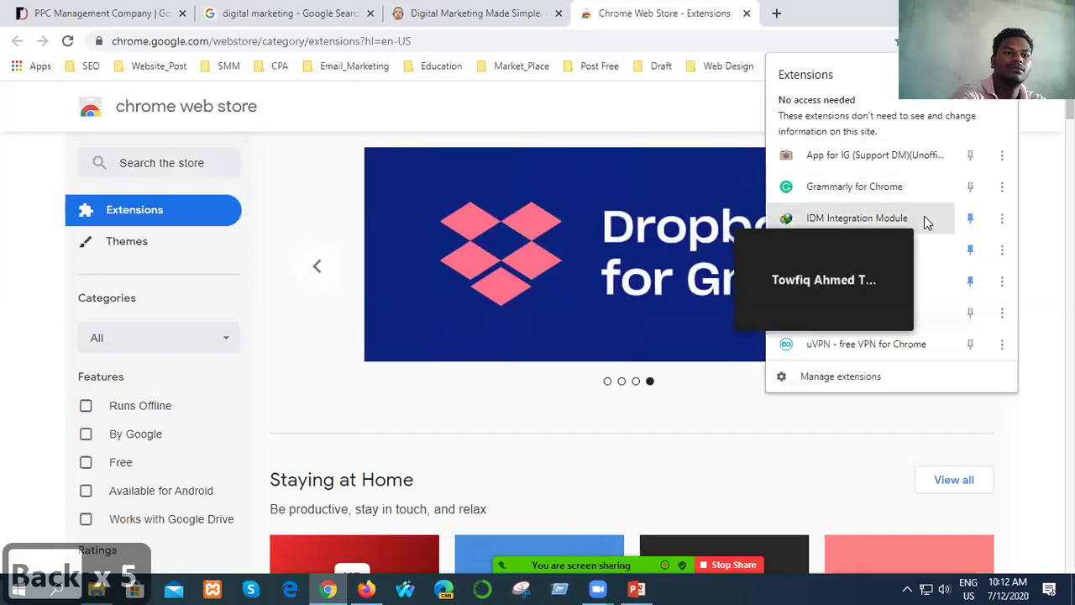
pyautogui.moveTo(842, 221)
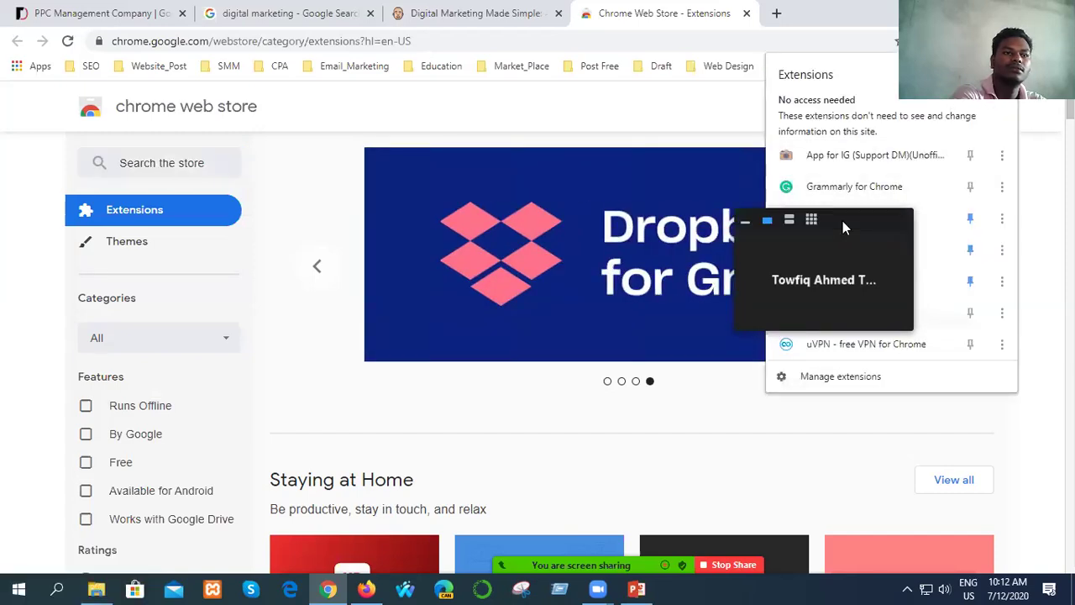
pyautogui.moveTo(843, 221); pyautogui.dragTo(609, 313)
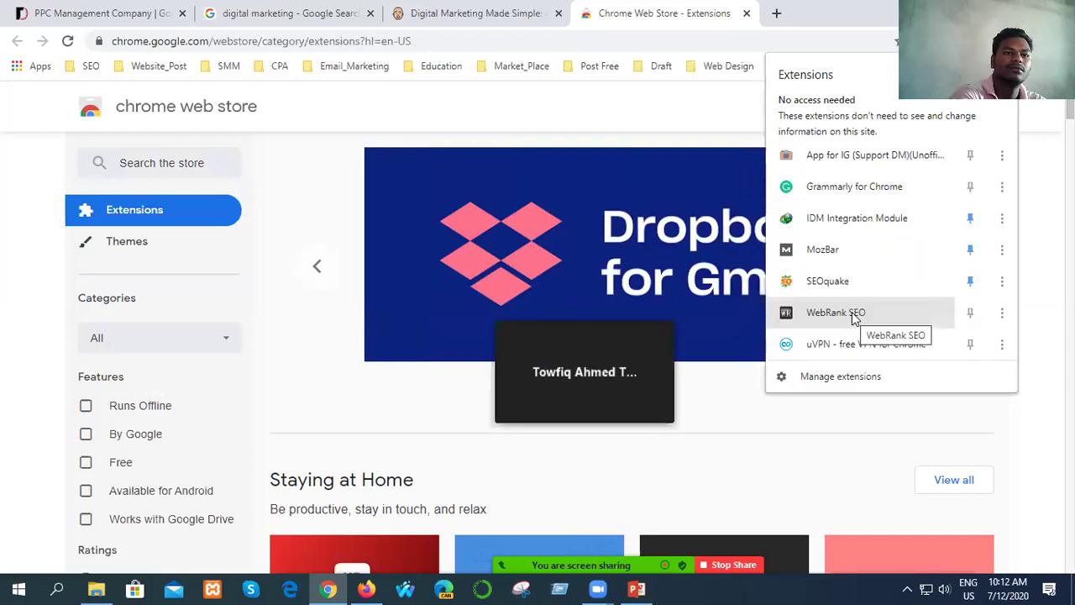
pyautogui.click(121, 159)
# Step: Search the Chrome Web Store for 'web Rank' and browse the results
pyautogui.write('web')
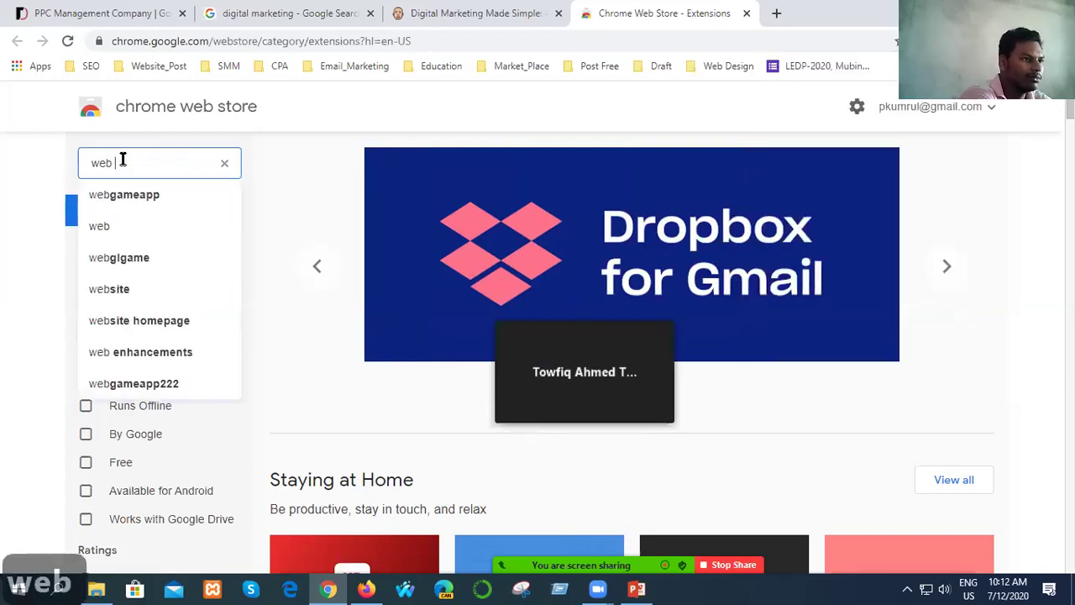
pyautogui.write(' Rank')
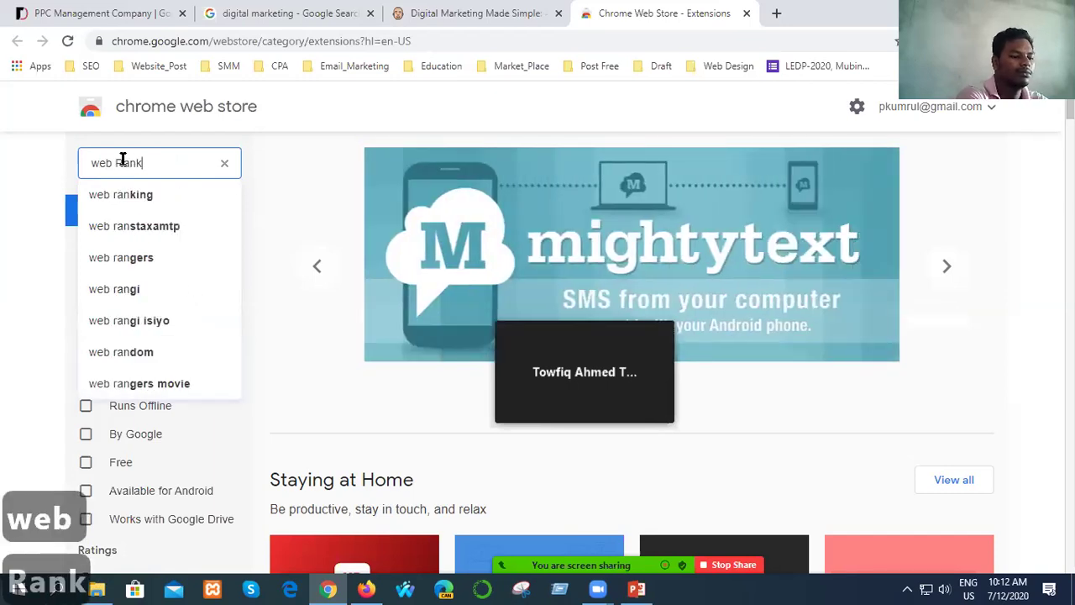
pyautogui.press('Return')
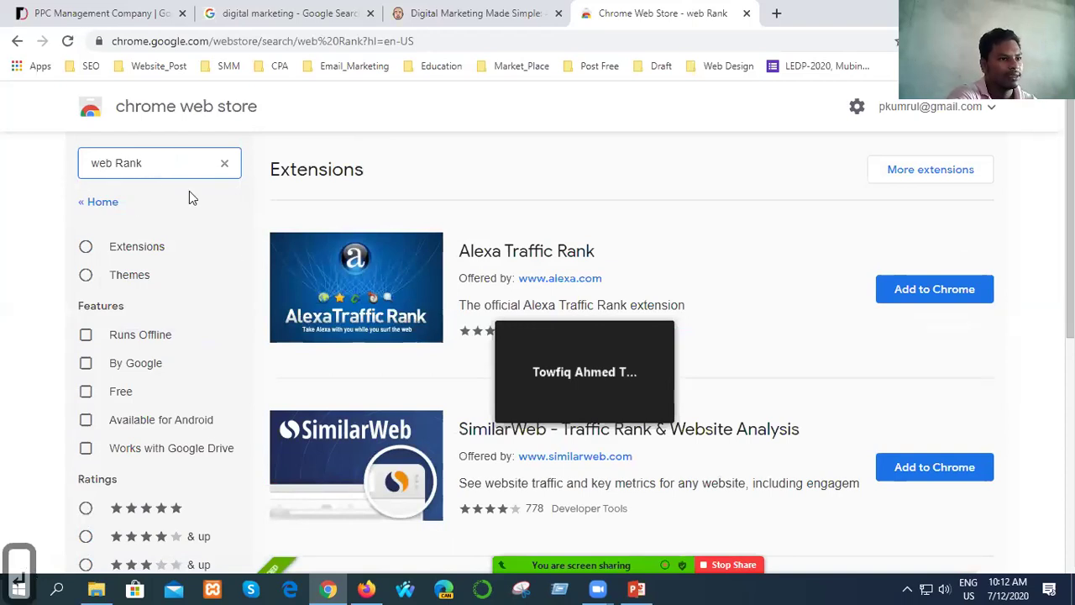
pyautogui.scroll(-2, 426, 404)
pyautogui.scroll(-1, 426, 404)
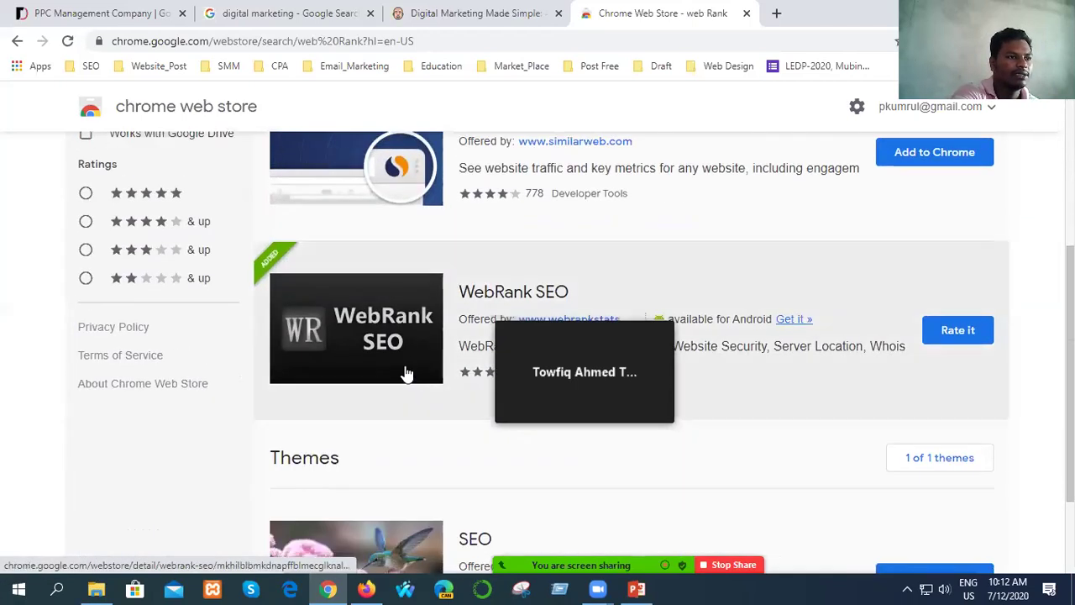
pyautogui.scroll(-2, 408, 372)
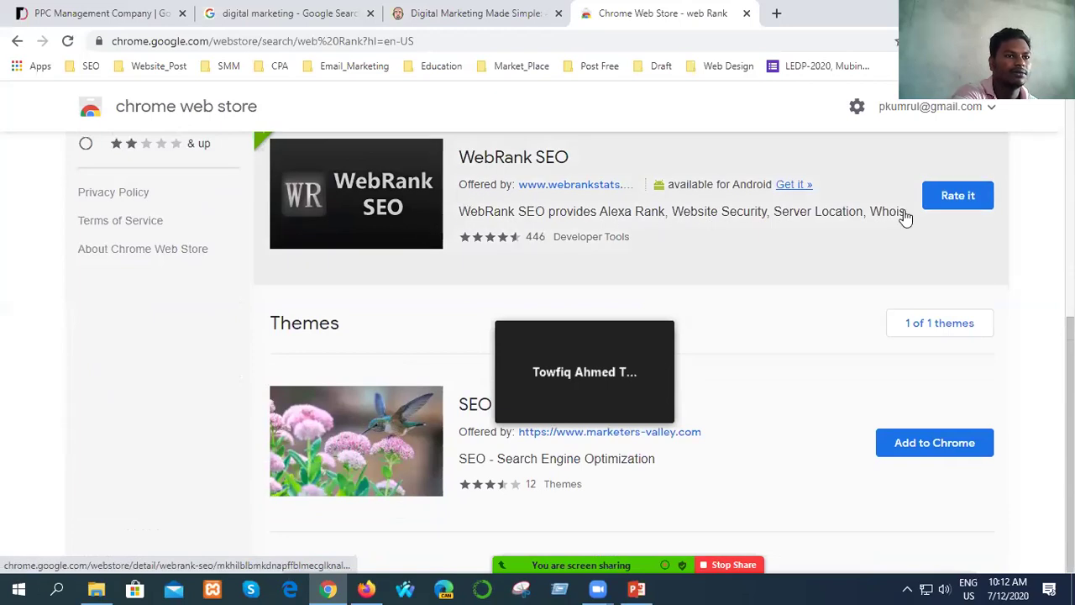
# Step: Open the WebRank SEO extension's reviews page and close the Google search tab
pyautogui.click(970, 201)
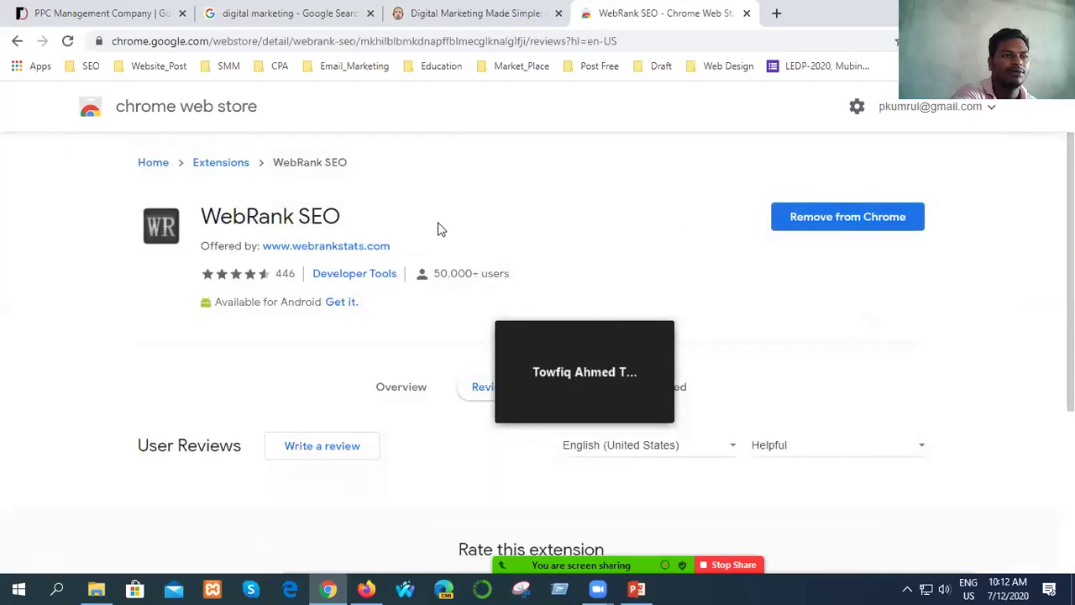
pyautogui.scroll(-1, 367, 312)
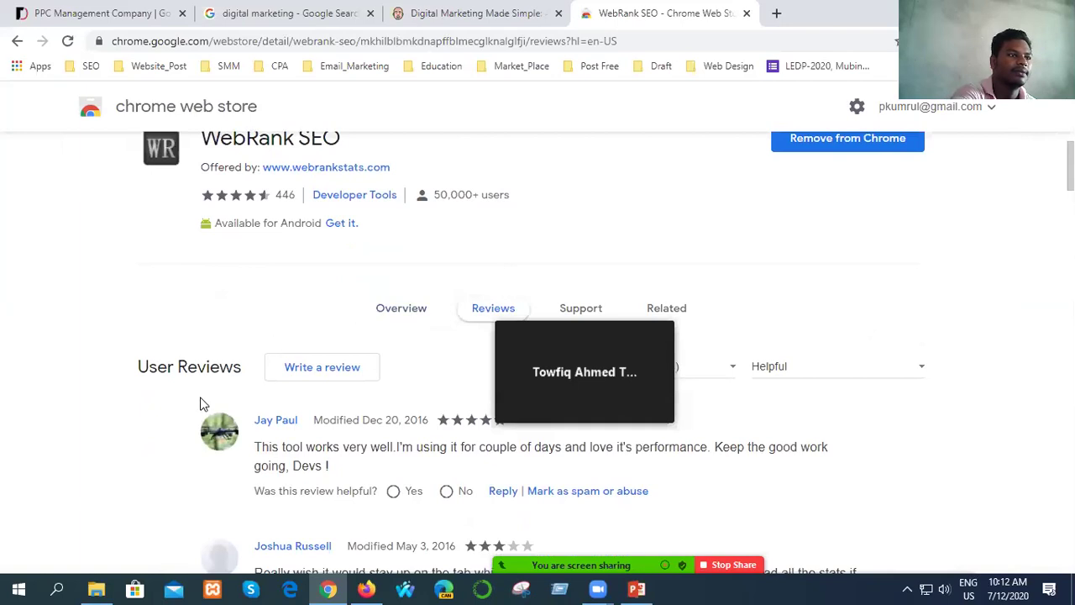
pyautogui.scroll(1, 227, 336)
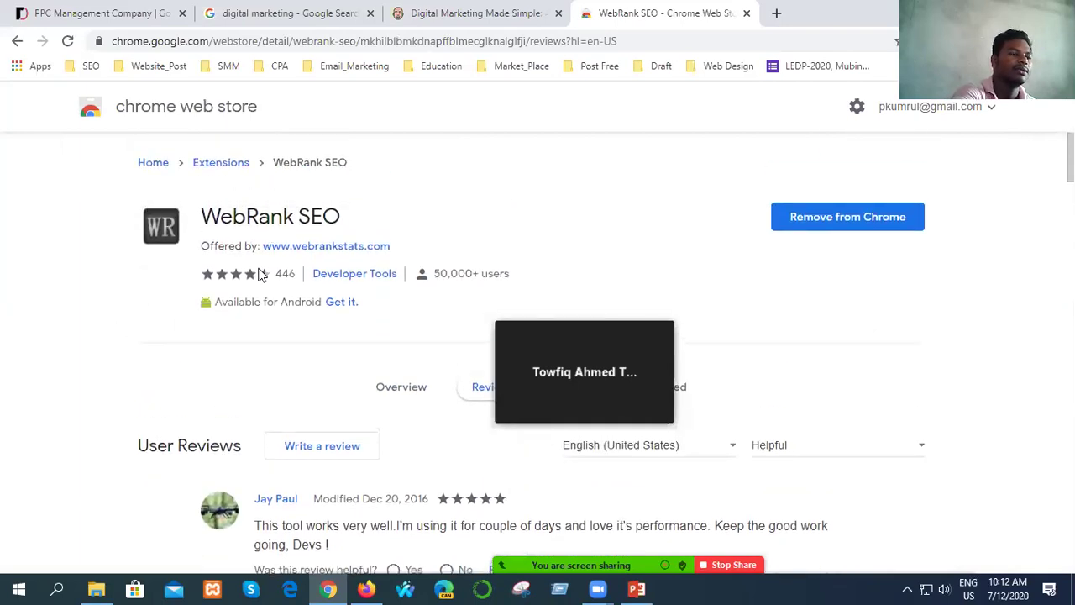
pyautogui.moveTo(260, 275)
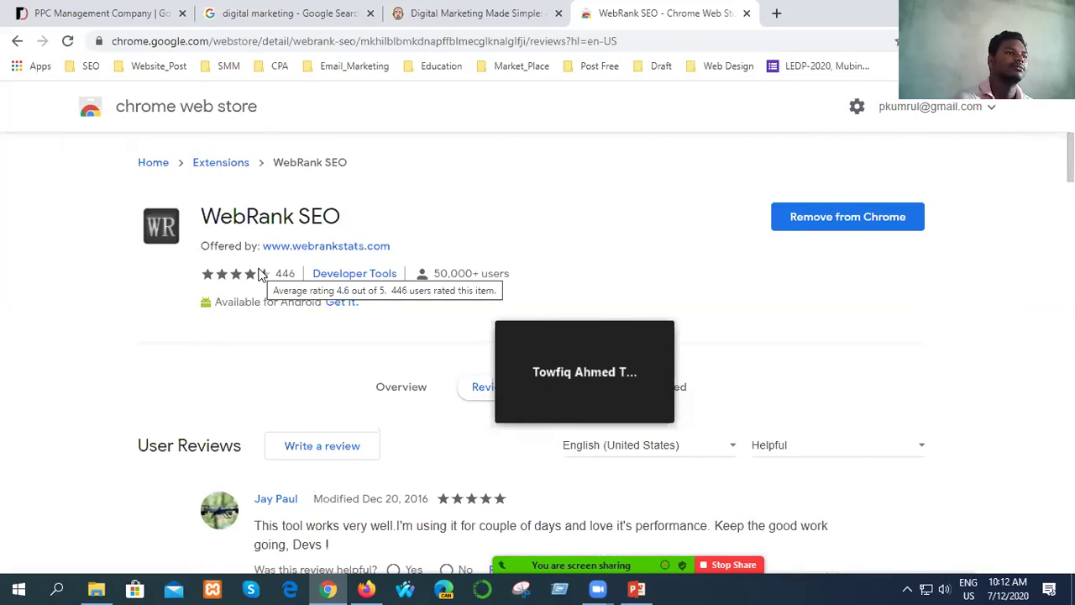
pyautogui.click(370, 12)
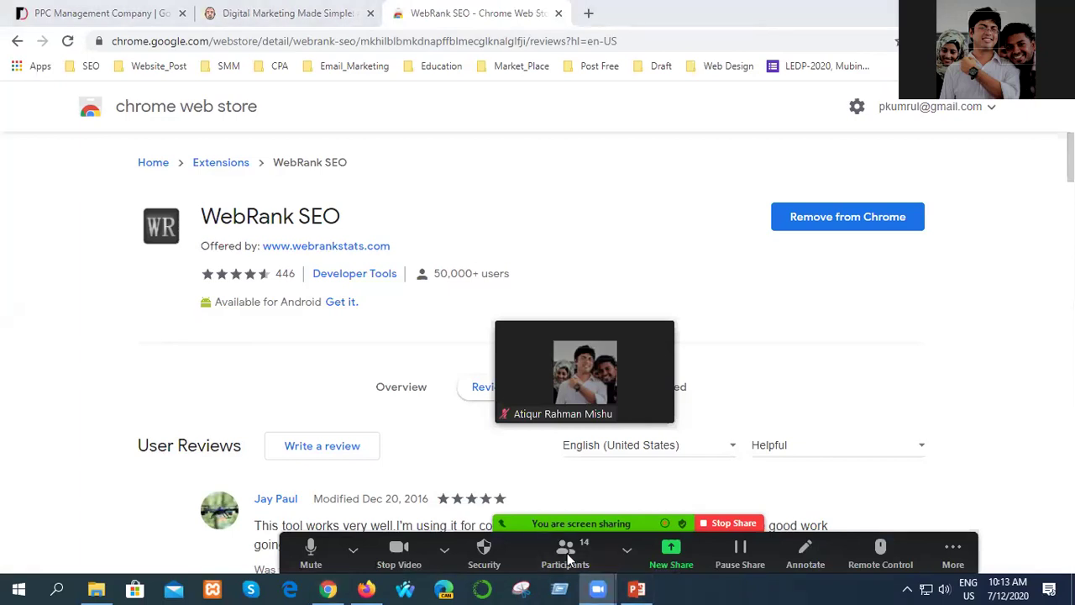
pyautogui.click(567, 552)
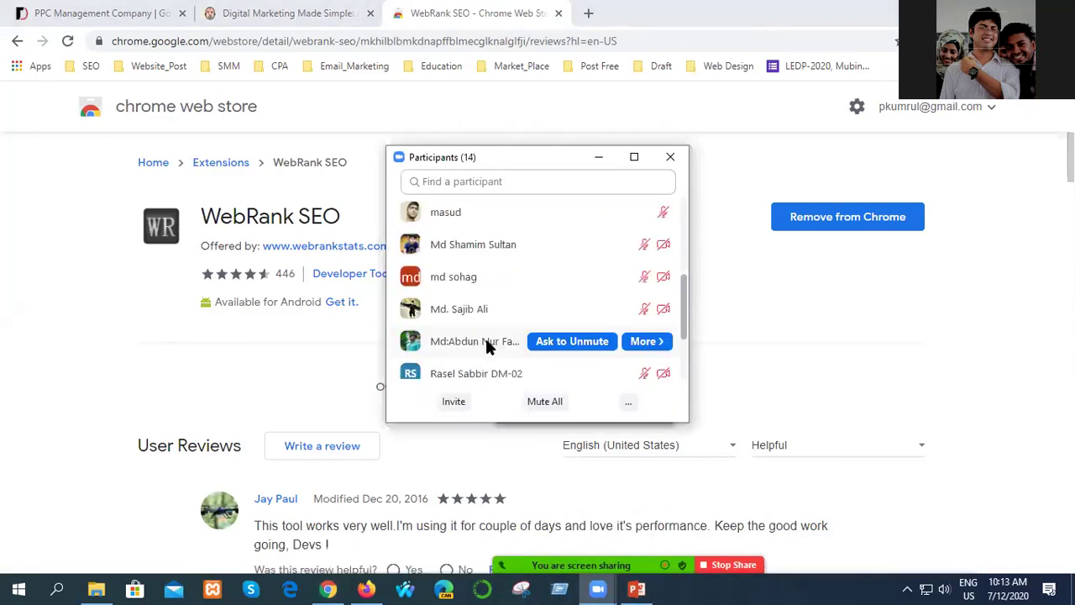
pyautogui.scroll(-2, 486, 340)
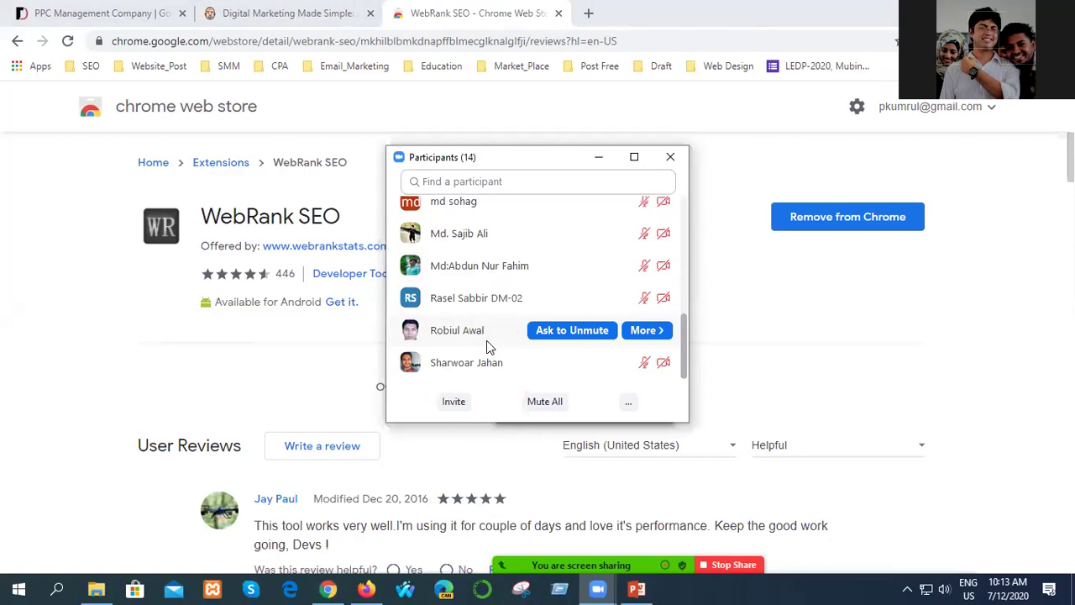
pyautogui.scroll(5, 486, 340)
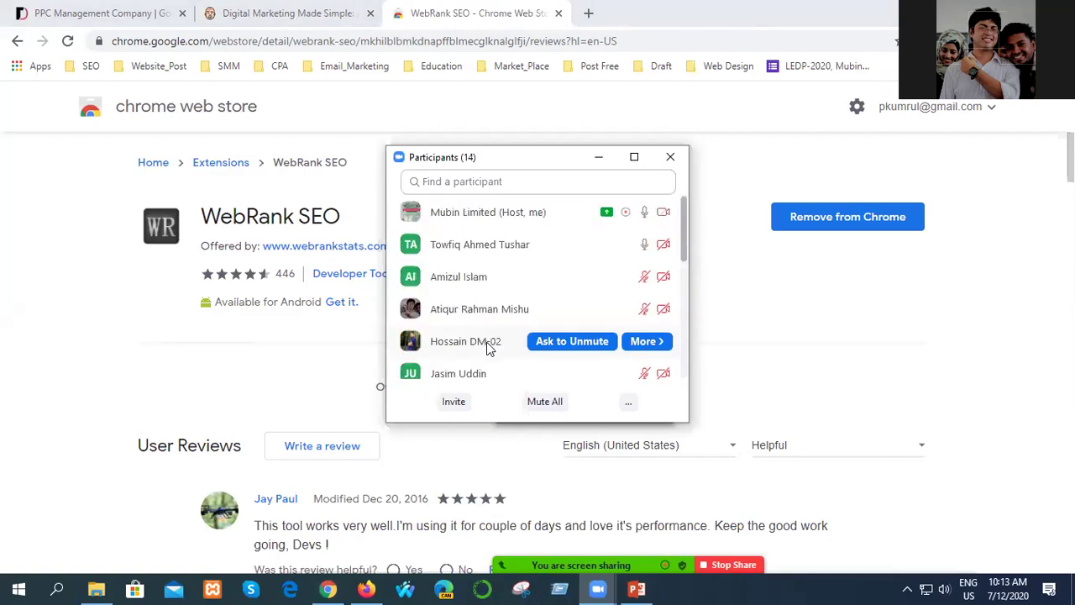
pyautogui.click(599, 160)
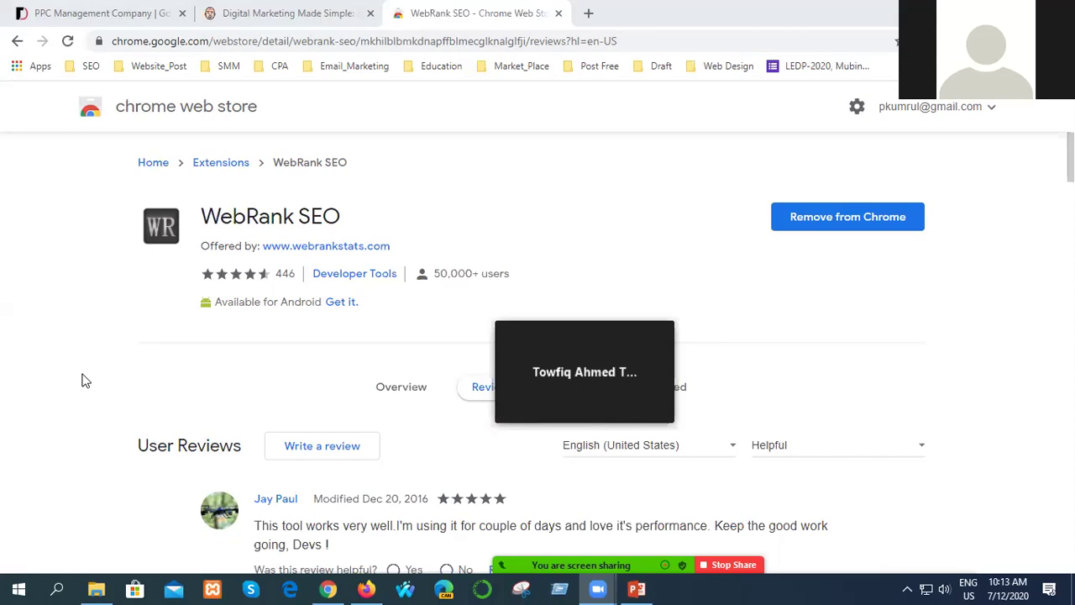
pyautogui.scroll(-1, 96, 373)
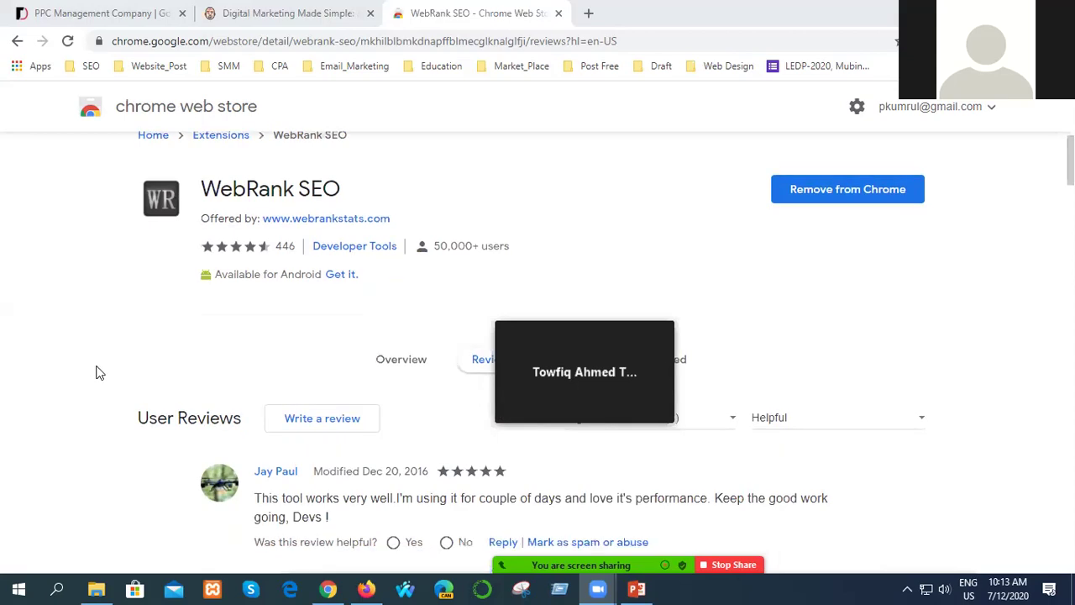
pyautogui.scroll(1, 96, 373)
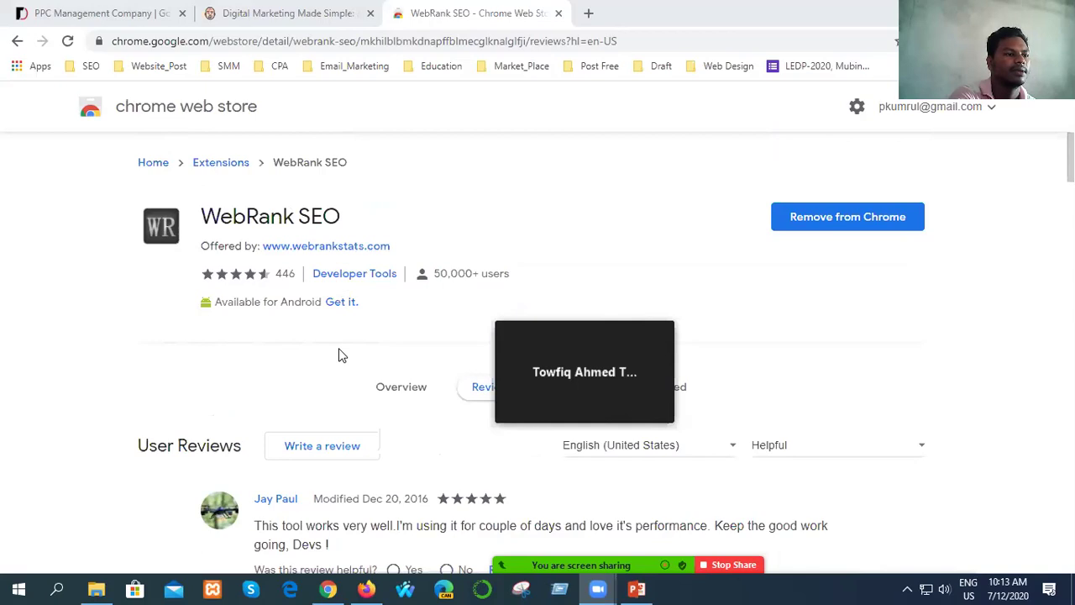
# Step: Look over the WebRank SEO reviews page showing 446 ratings
pyautogui.scroll(-6, 329, 359)
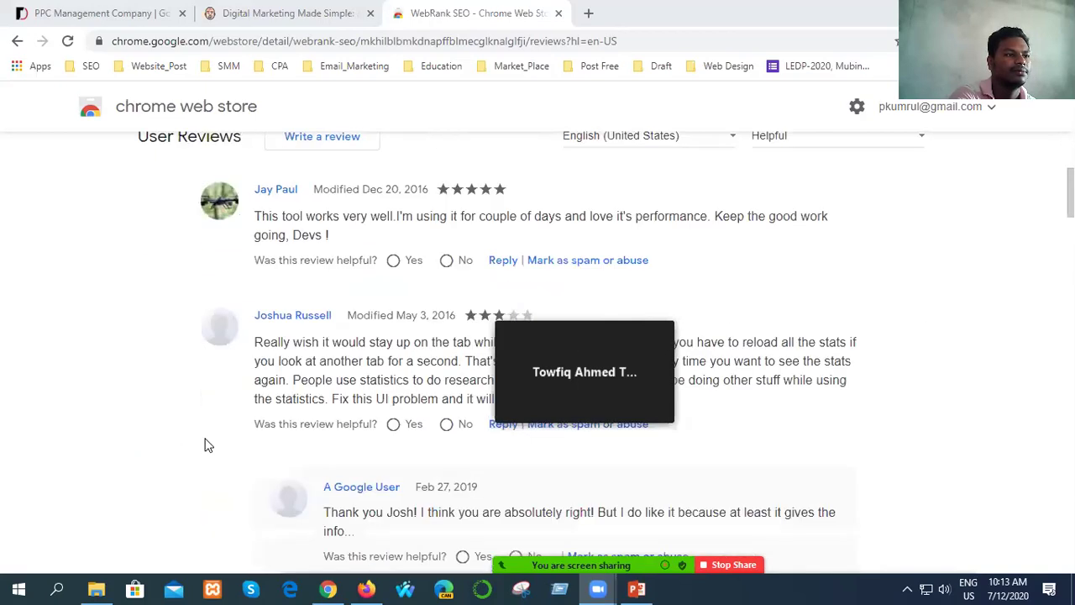
pyautogui.scroll(6, 98, 444)
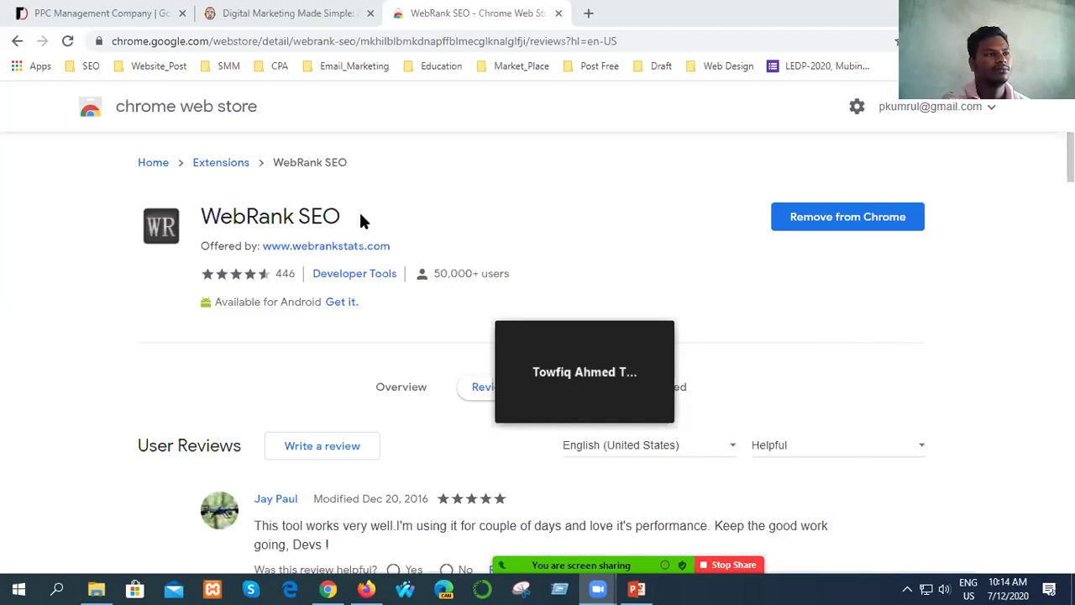
pyautogui.moveTo(561, 348)
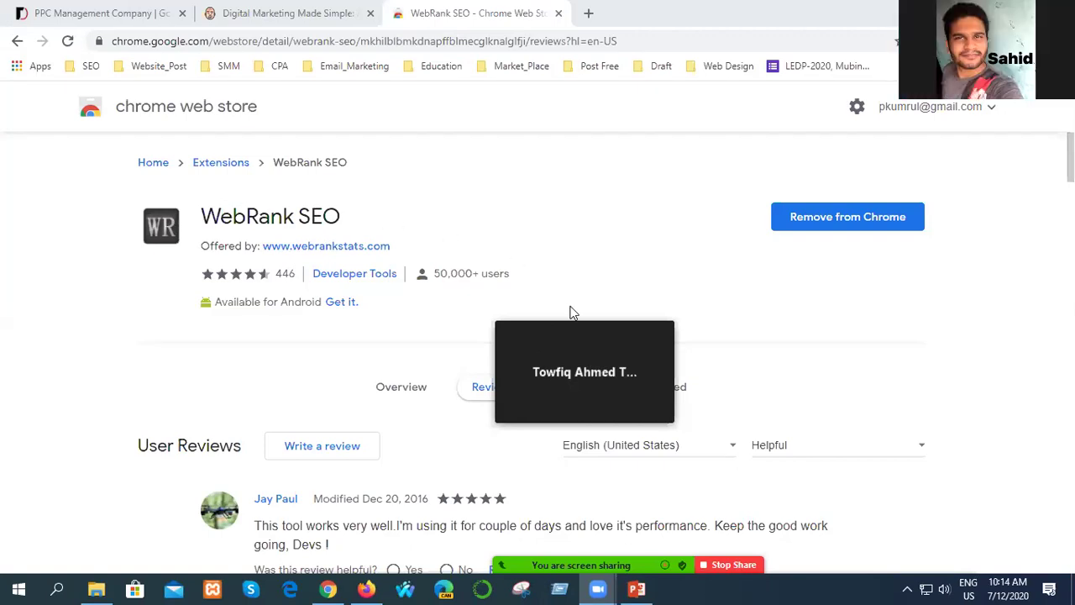
pyautogui.moveTo(577, 379)
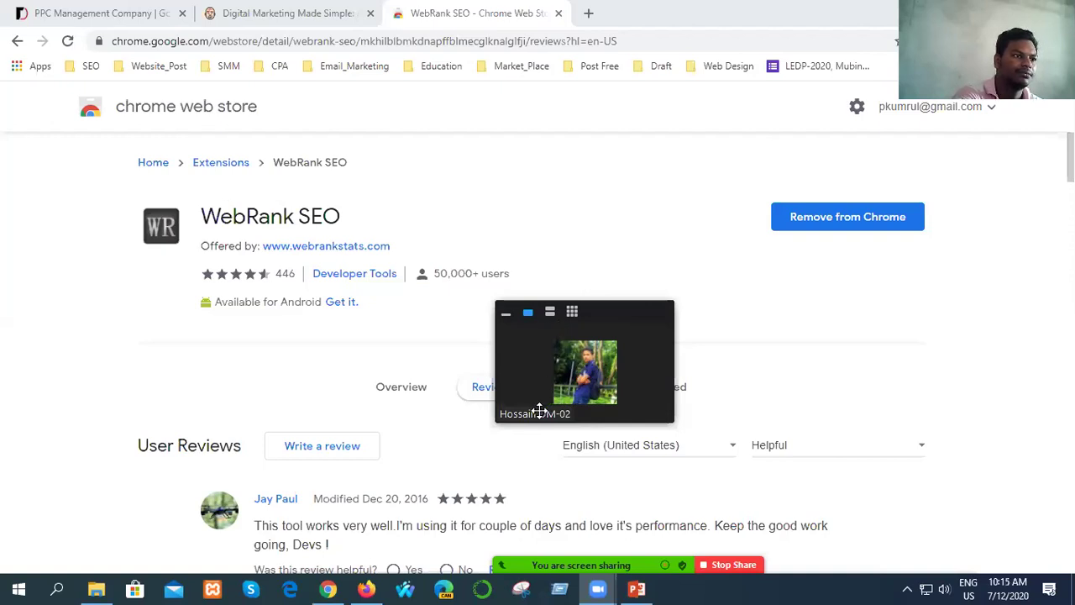
# Step: Close the WebRank SEO Chrome Web Store tab
pyautogui.click(111, 10)
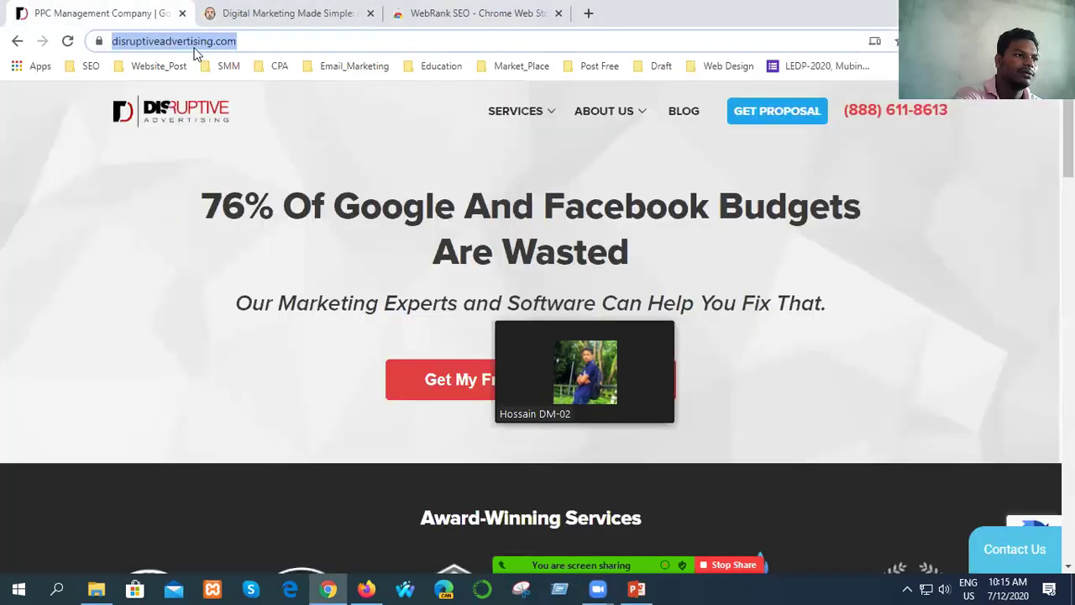
pyautogui.click(294, 10)
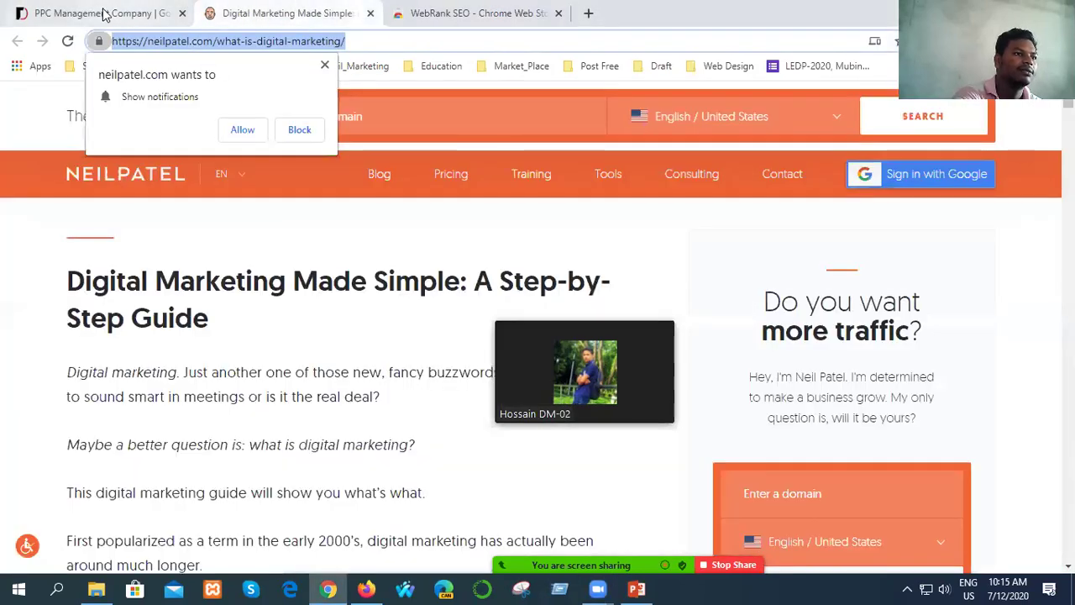
pyautogui.click(110, 13)
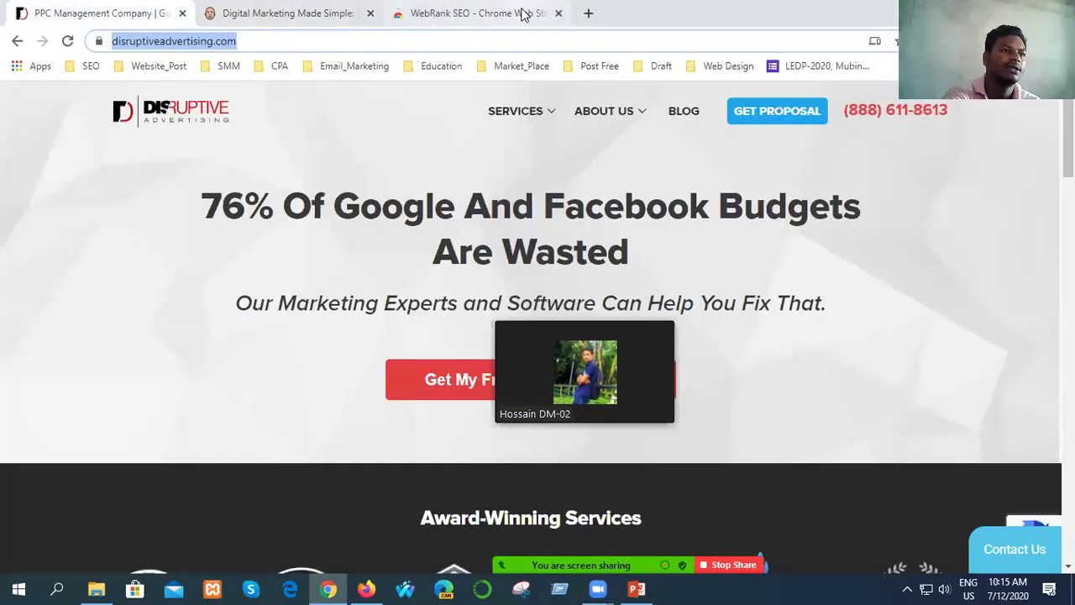
pyautogui.click(559, 13)
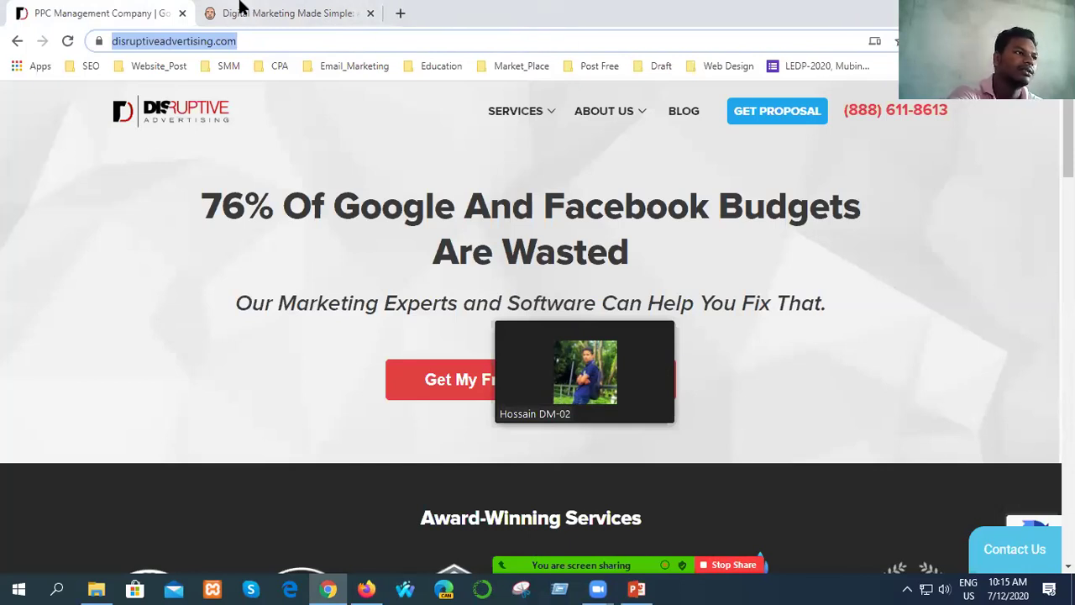
# Step: Dismiss neilpatel.com's notification request, then return to the Disruptive Advertising page
pyautogui.click(300, 10)
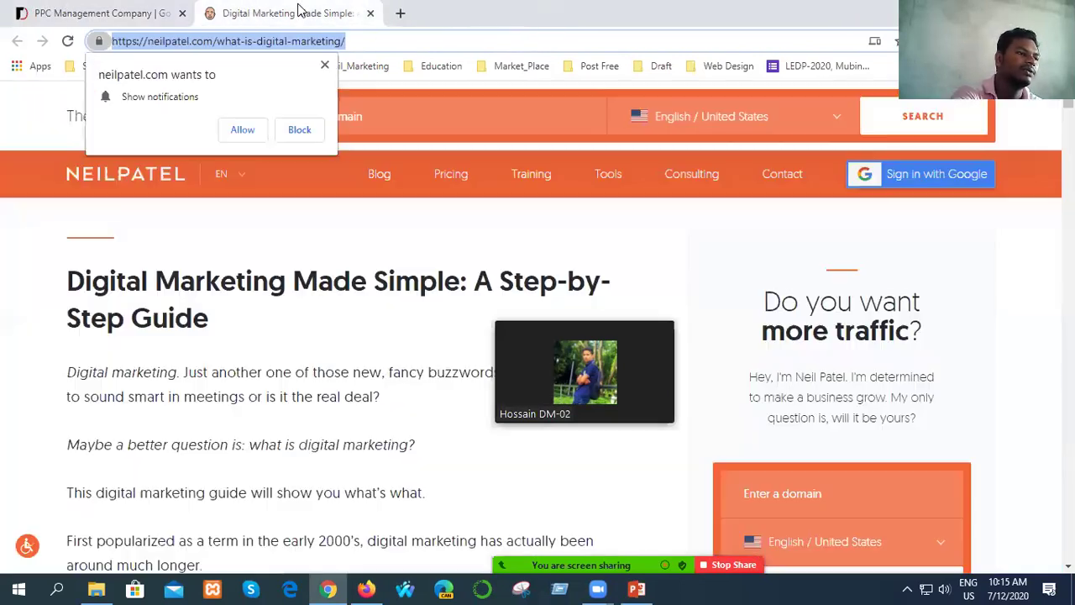
pyautogui.click(324, 68)
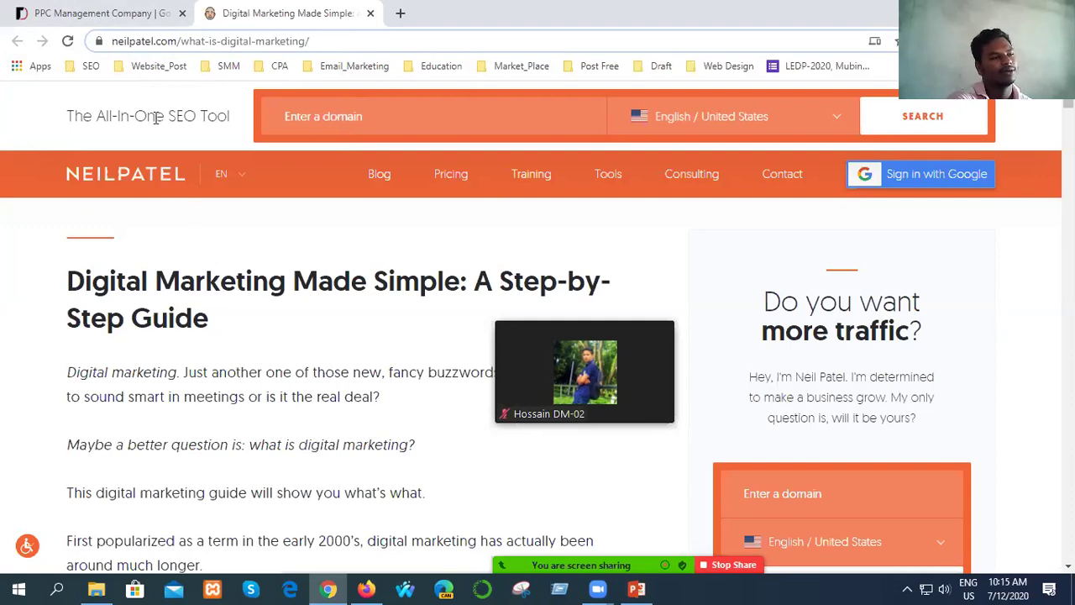
pyautogui.click(93, 8)
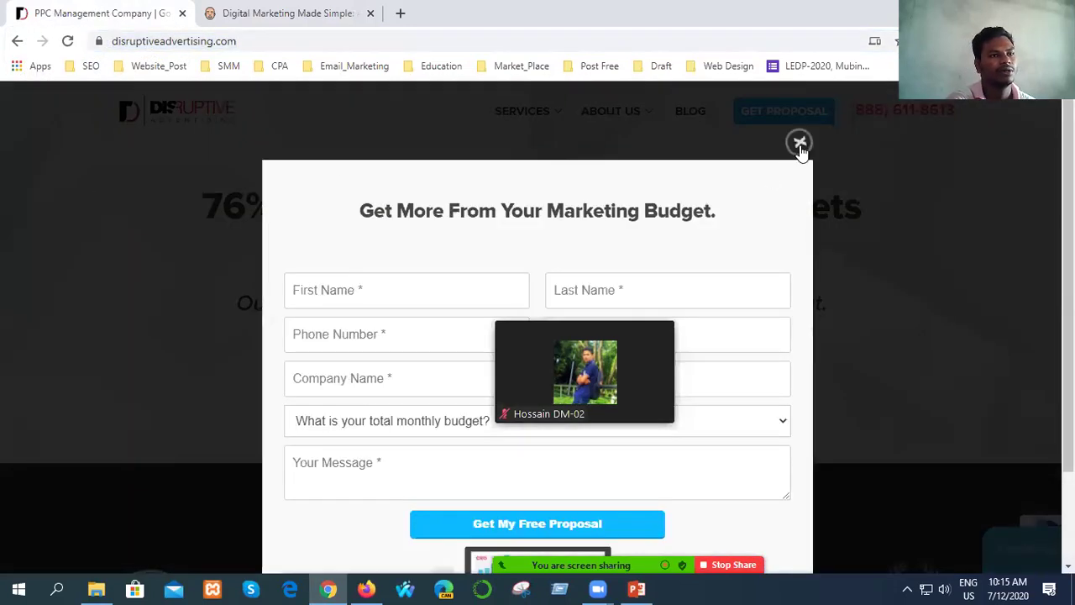
pyautogui.click(799, 145)
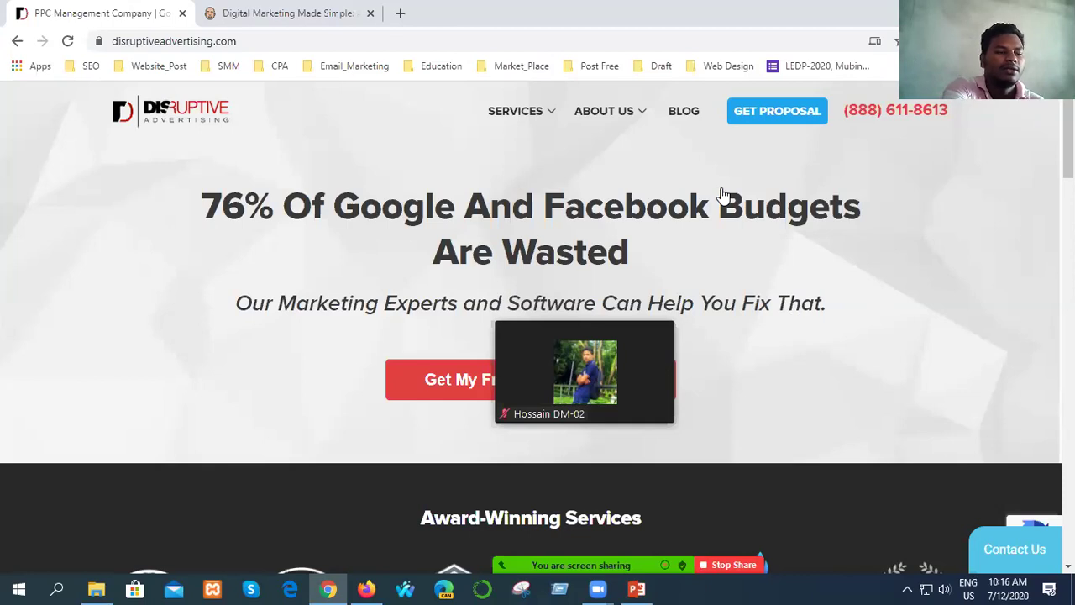
pyautogui.click(267, 12)
pyautogui.click(92, 15)
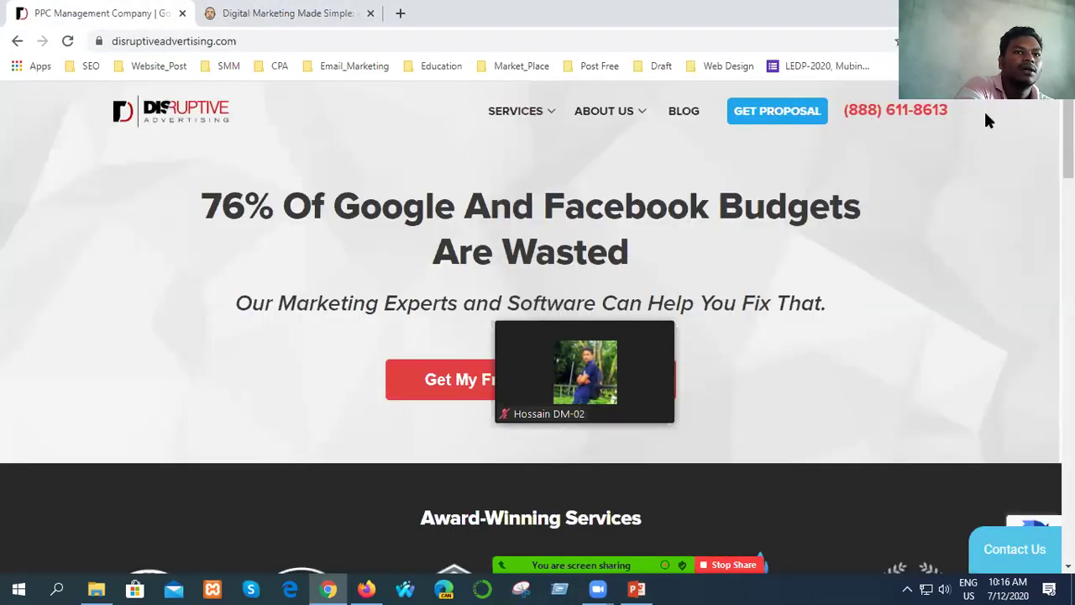
# Step: Show WebRank SEO stats for disruptiveadvertising.com (Alexa 16,124) and open its complete SEO analysis
pyautogui.click(1005, 41)
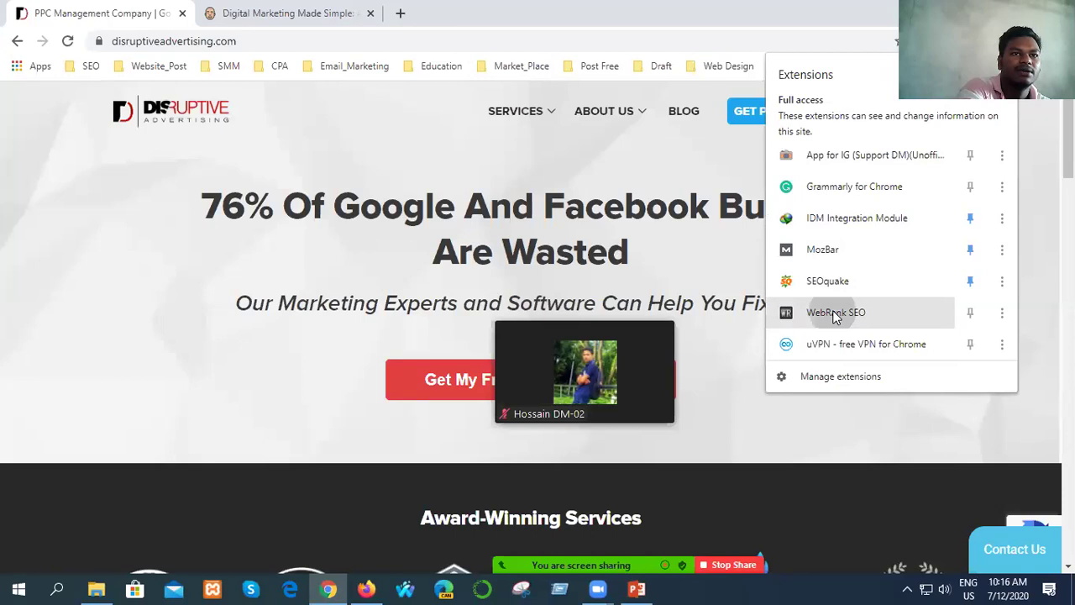
pyautogui.click(875, 304)
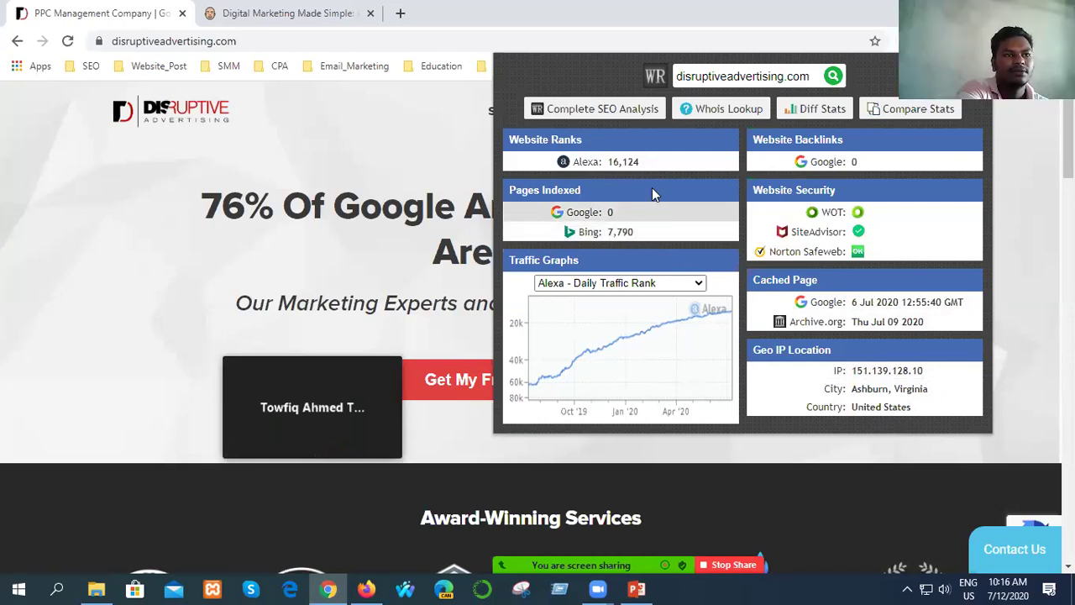
pyautogui.click(616, 118)
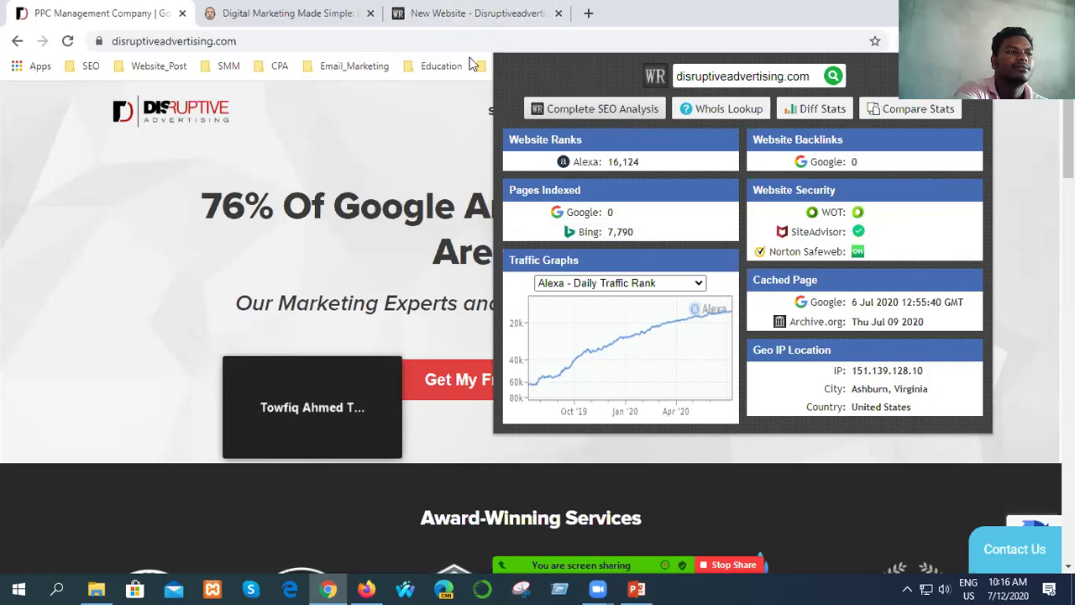
# Step: Switch to the new WebRankStats tab for Disruptiveadvertising.com and locate the anti-spam check
pyautogui.click(475, 7)
pyautogui.scroll(-8, 749, 353)
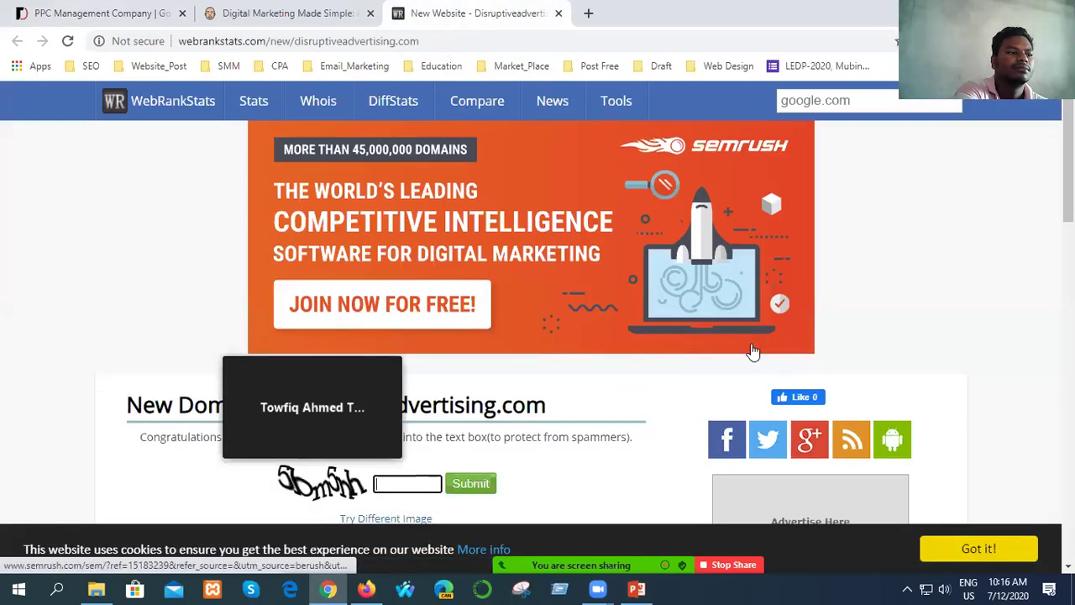
pyautogui.scroll(-3, 580, 451)
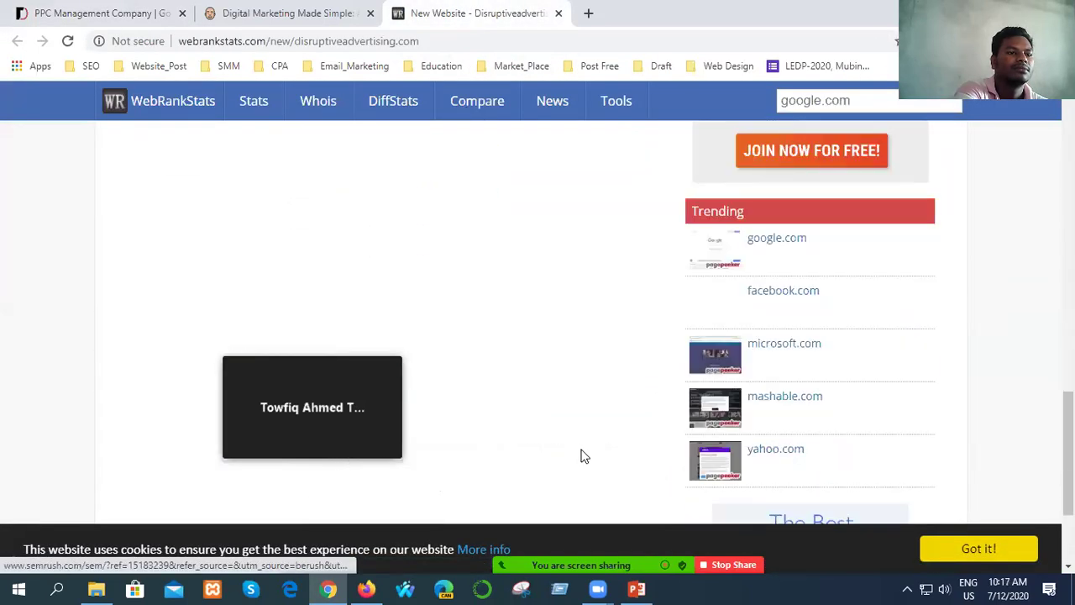
pyautogui.scroll(5, 580, 457)
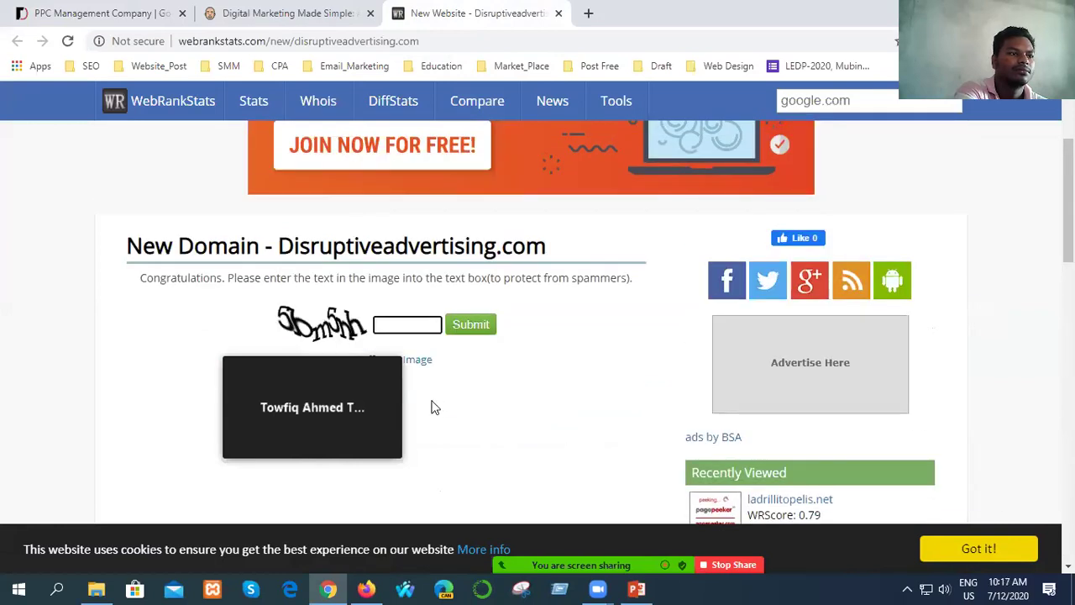
pyautogui.moveTo(329, 361)
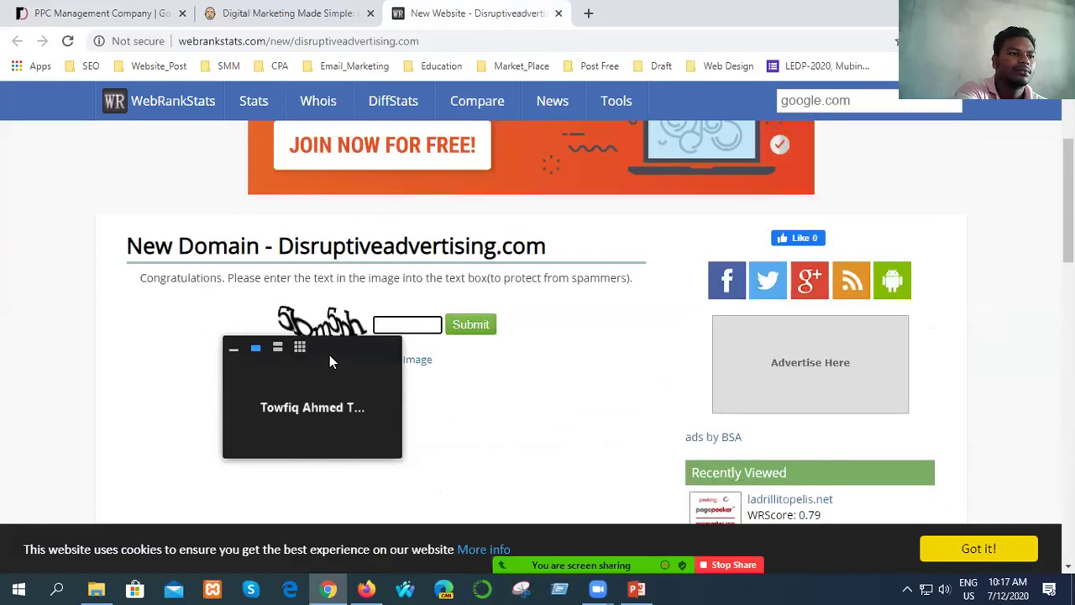
pyautogui.moveTo(329, 361); pyautogui.dragTo(868, 214)
pyautogui.scroll(-1, 409, 250)
# Step: Enter the characters shown in the anti-spam image and submit them
pyautogui.click(409, 250)
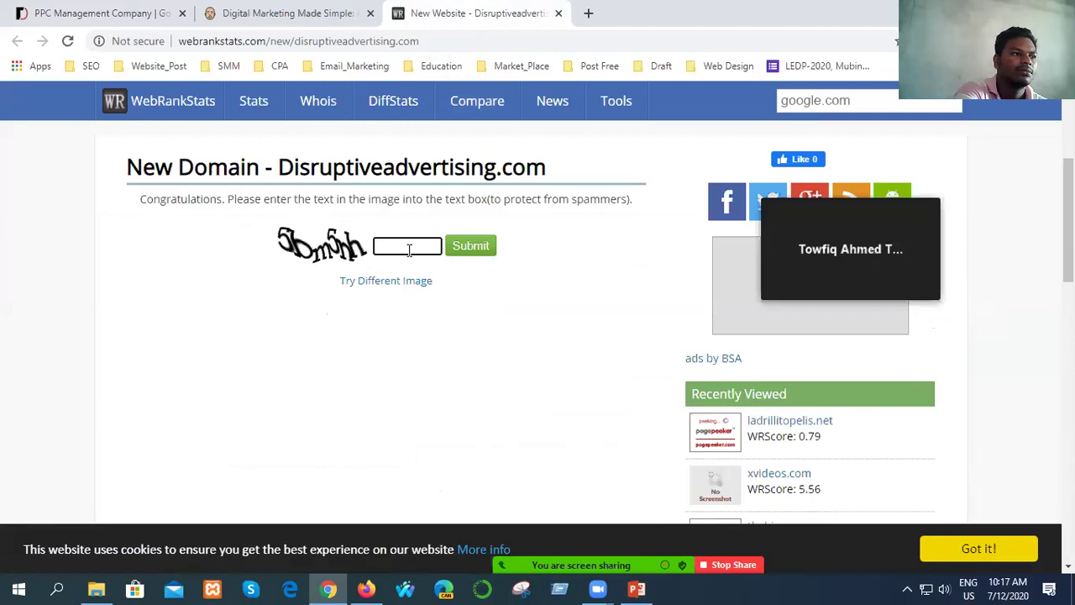
pyautogui.write('5')
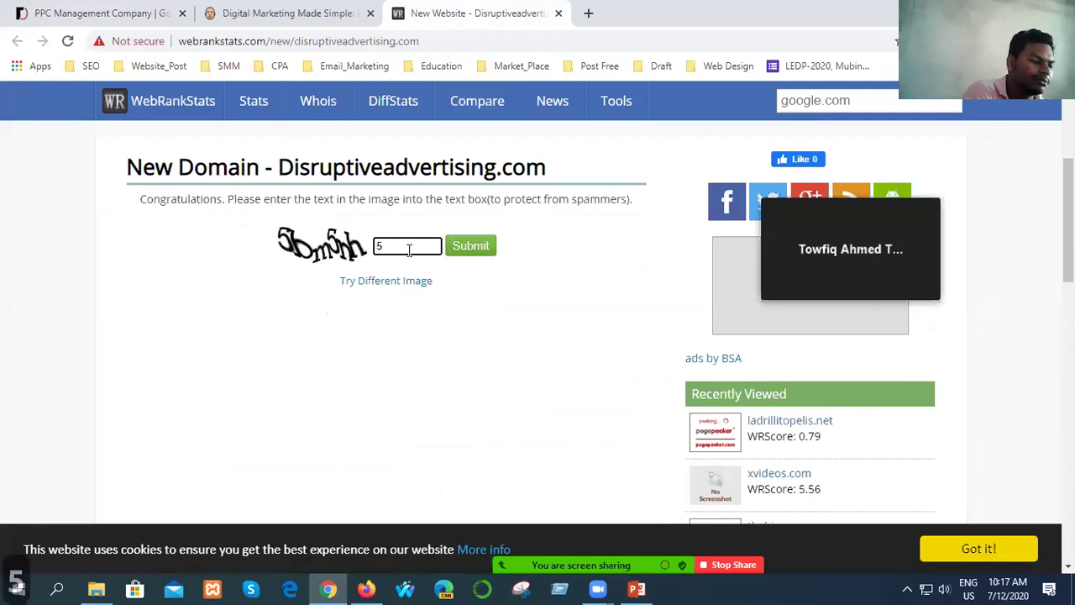
pyautogui.write('b')
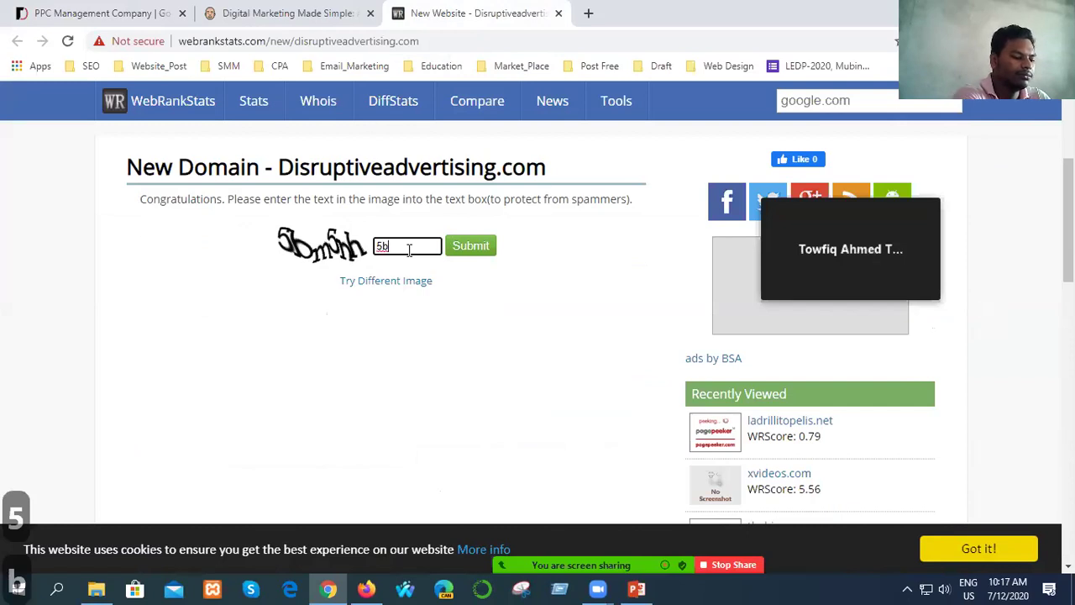
pyautogui.write('m')
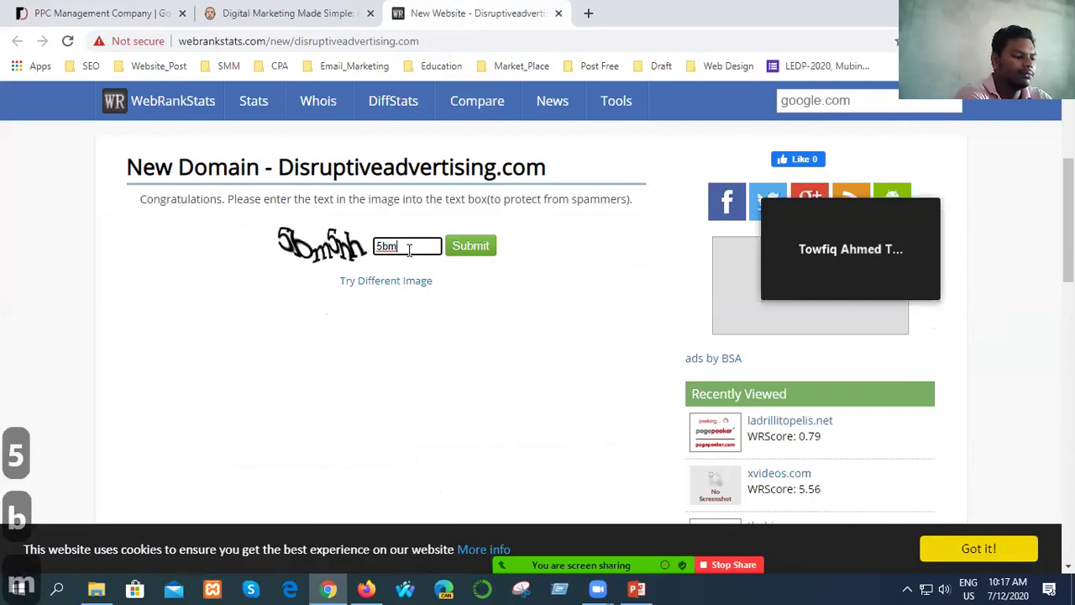
pyautogui.write('5')
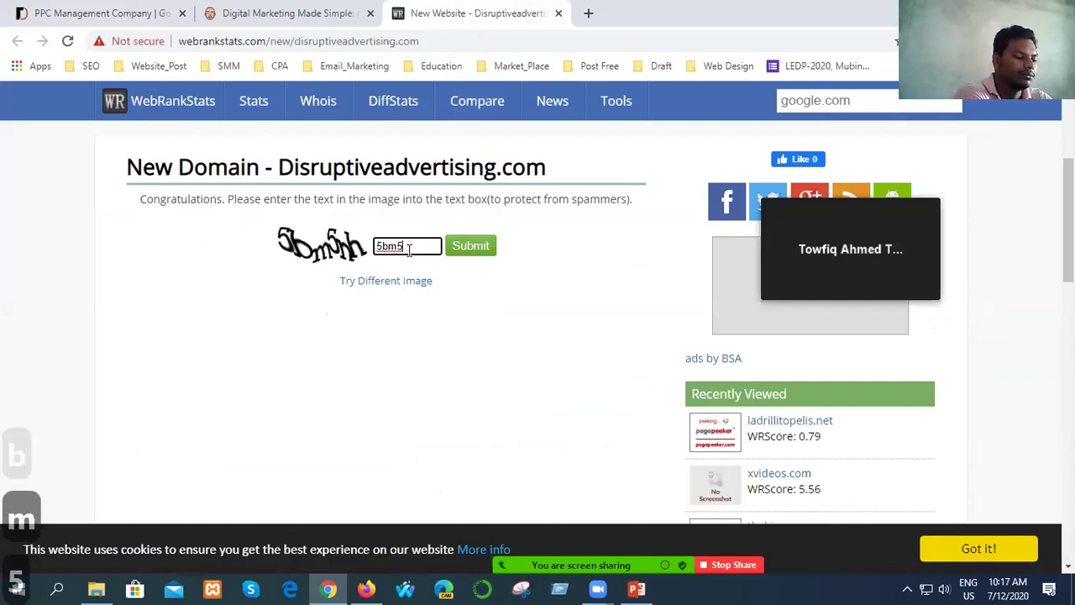
pyautogui.write('nh')
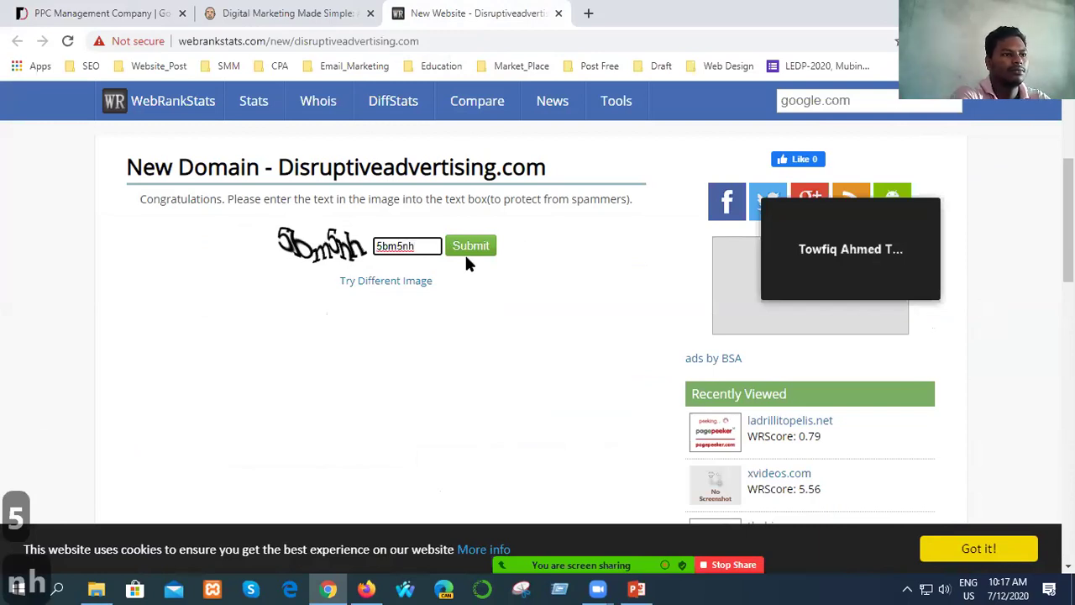
pyautogui.click(471, 255)
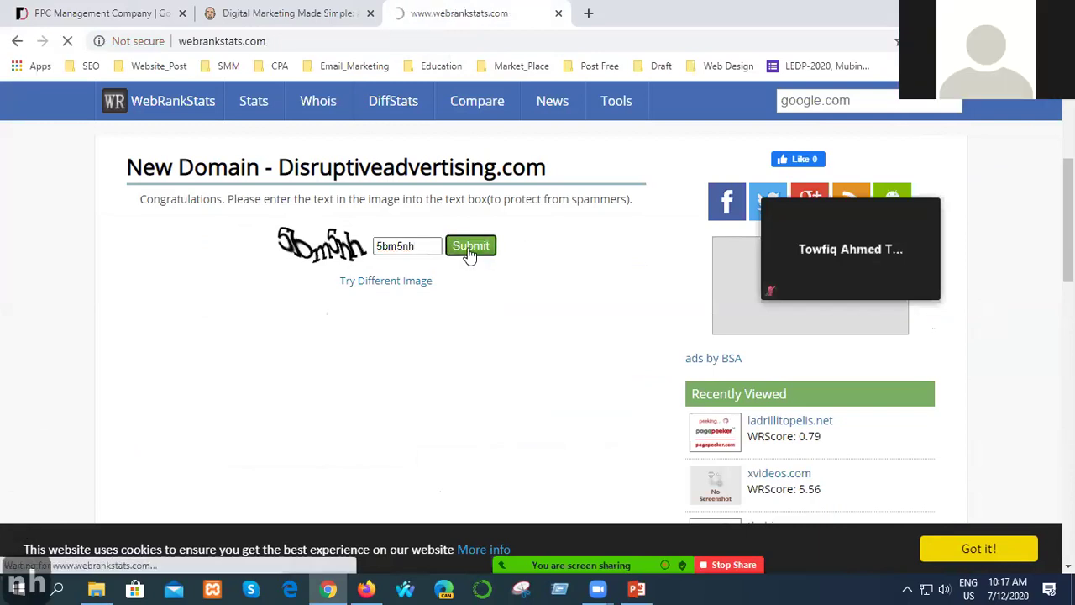
# Step: Scroll the WebRankStats homepage's 'Why WebRankStats?' overview, then show Chrome's installed extensions
pyautogui.scroll(-5, 464, 445)
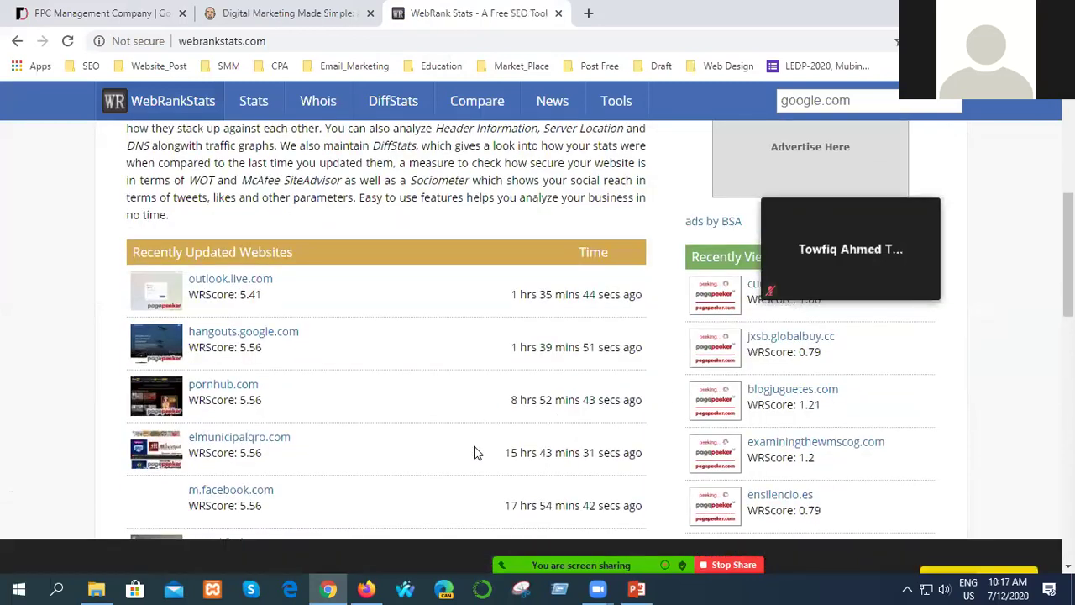
pyautogui.scroll(-10, 474, 453)
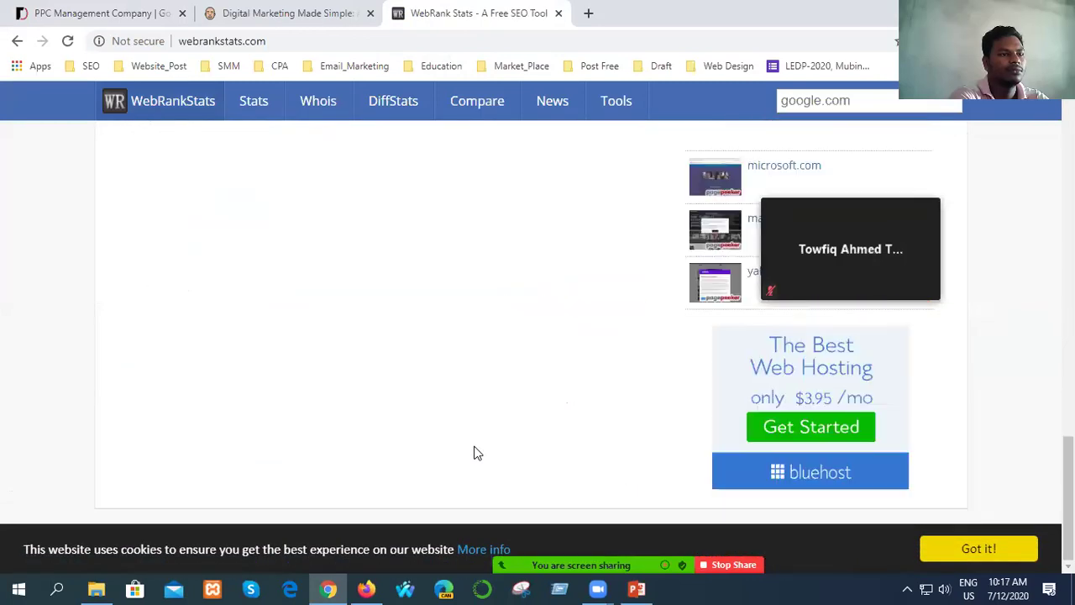
pyautogui.scroll(11, 474, 452)
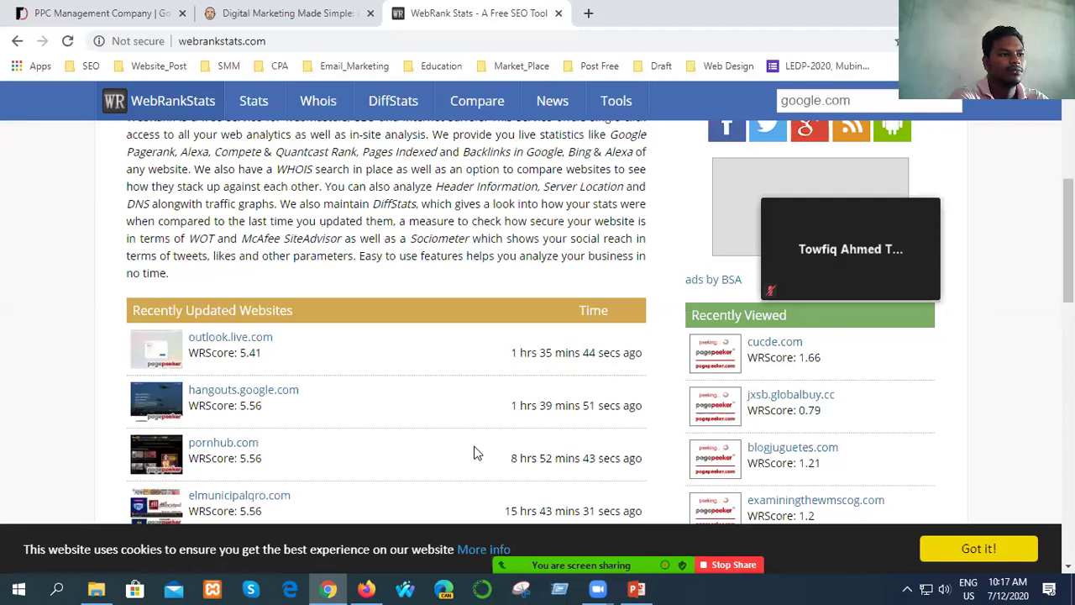
pyautogui.scroll(4, 474, 453)
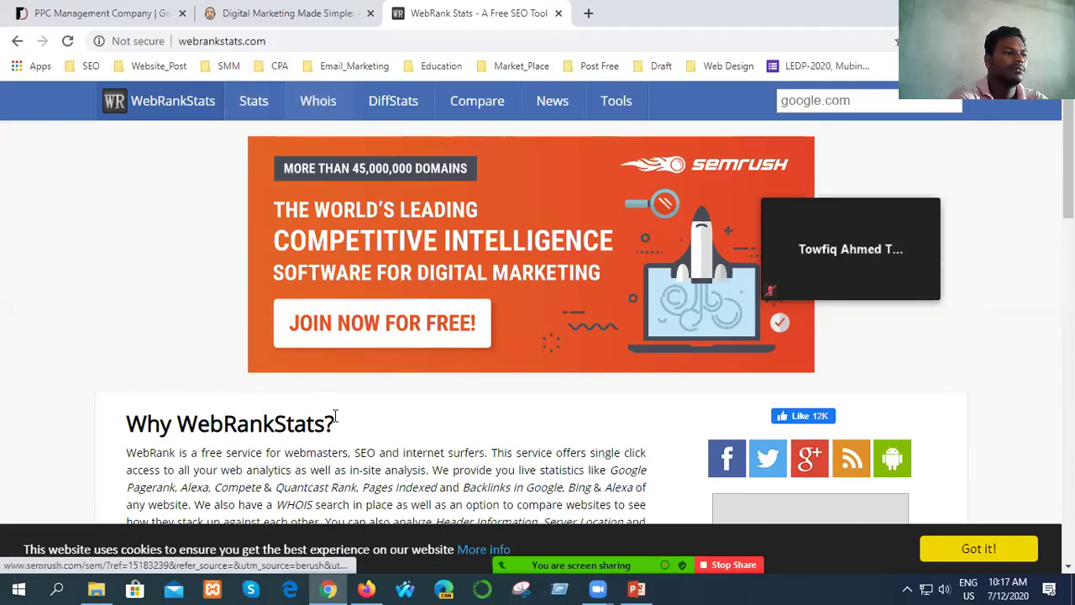
pyautogui.scroll(-4, 340, 428)
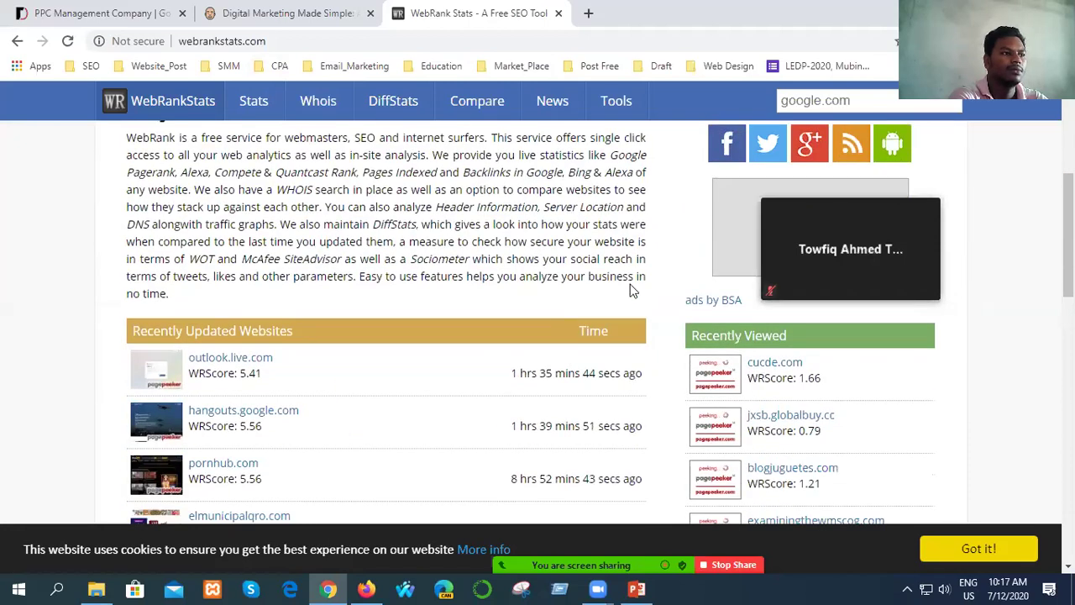
pyautogui.moveTo(856, 225)
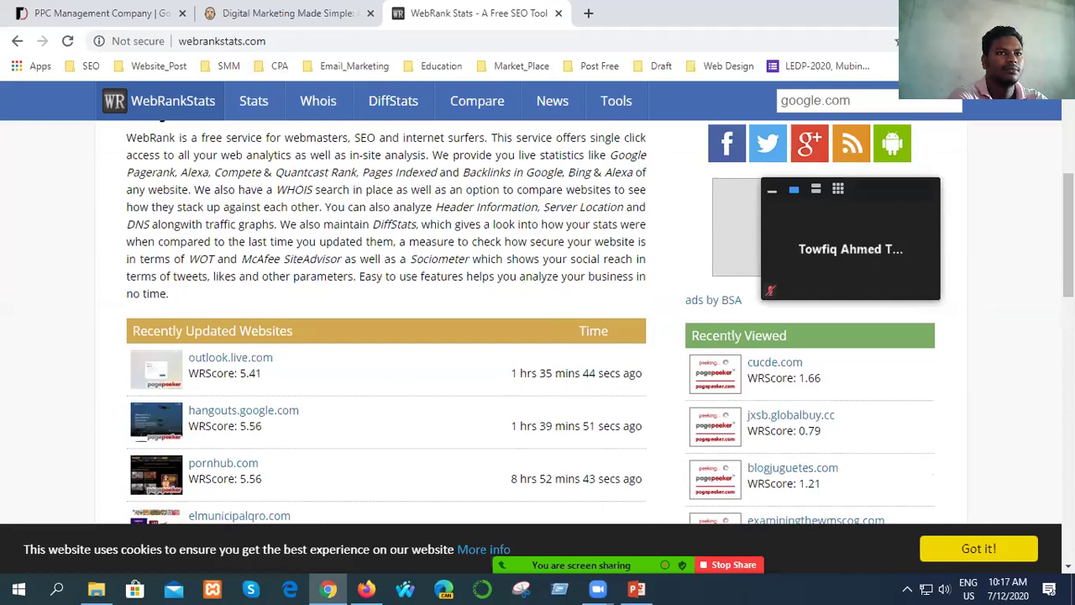
pyautogui.click(1005, 40)
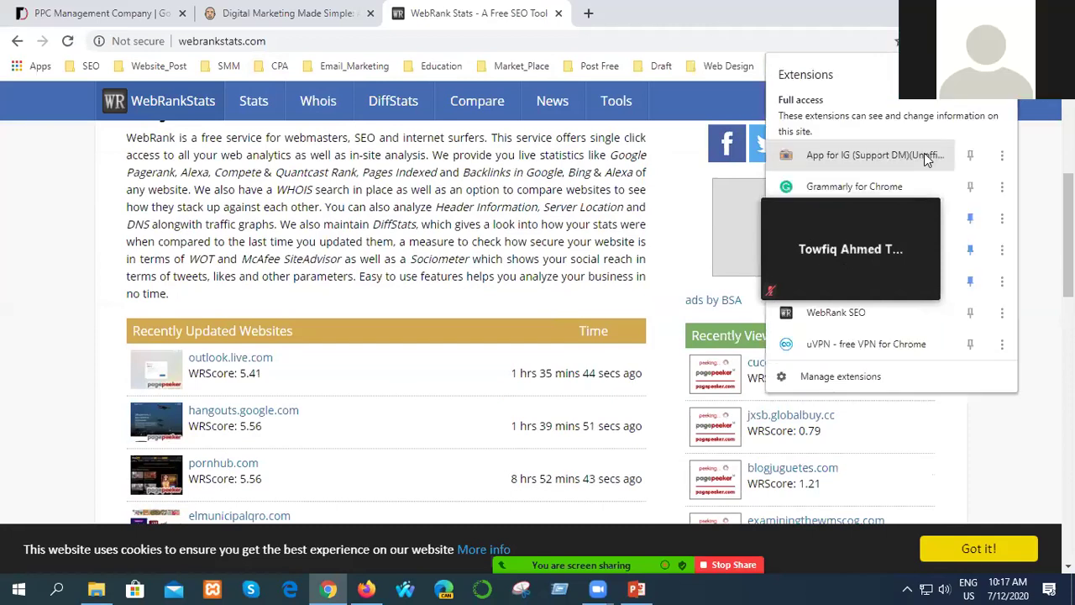
# Step: Show WebRank SEO stats for webrankstats.com (Alexa 32,584) and open its DiffStats report
pyautogui.click(836, 312)
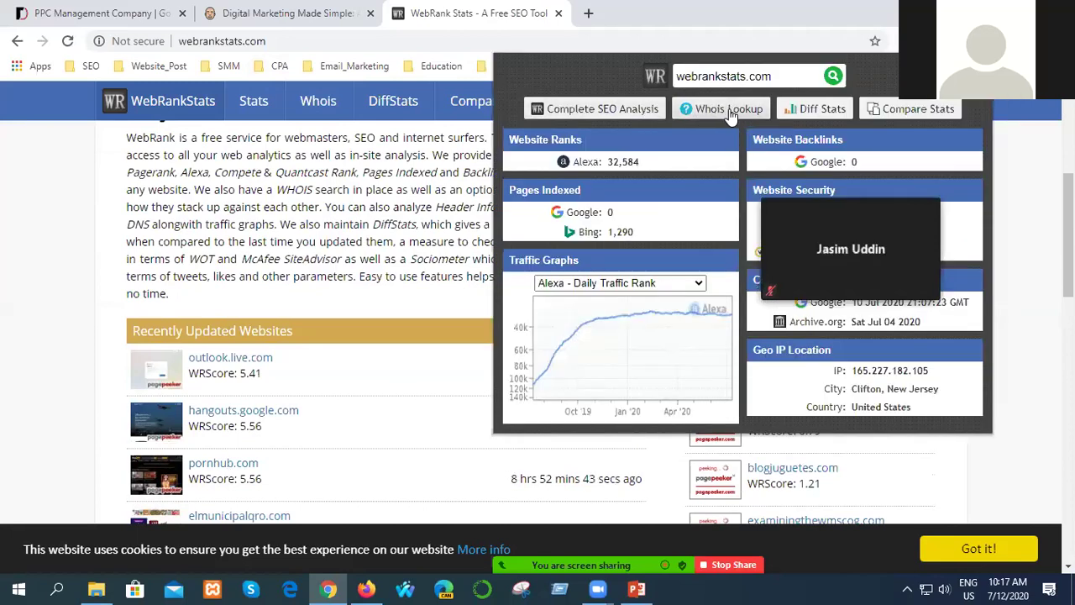
pyautogui.click(814, 111)
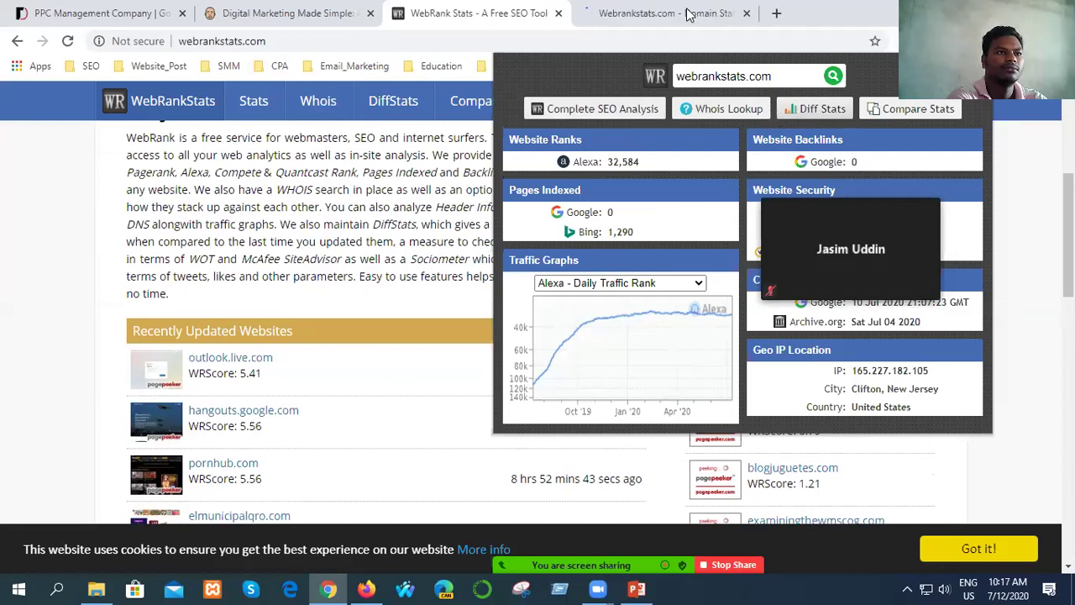
# Step: Reopen the WebRank SEO stats summary from the Extensions menu
pyautogui.scroll(-2, 507, 404)
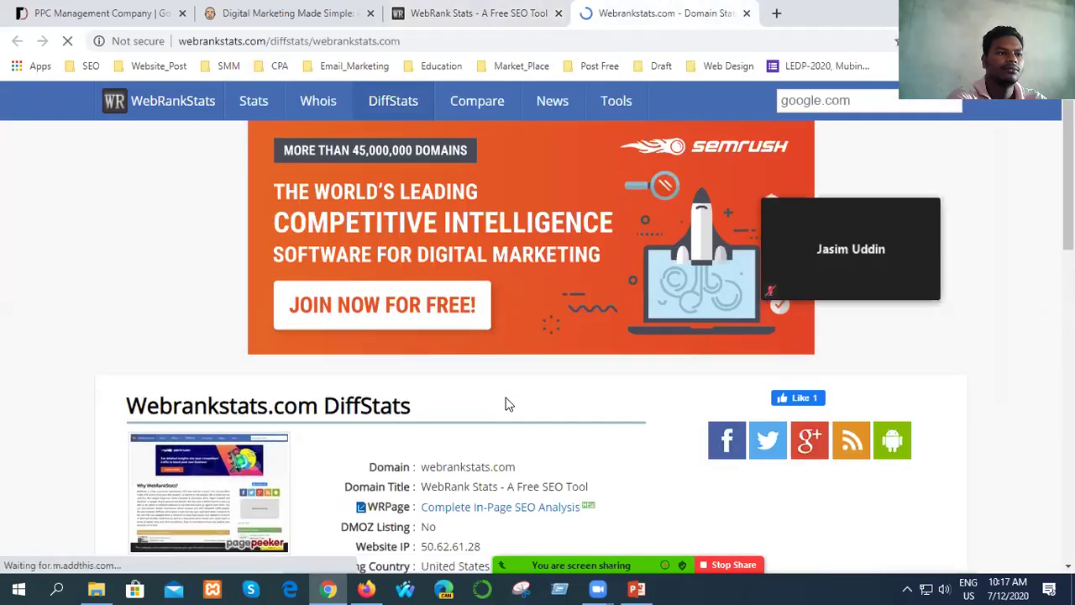
pyautogui.scroll(1, 506, 404)
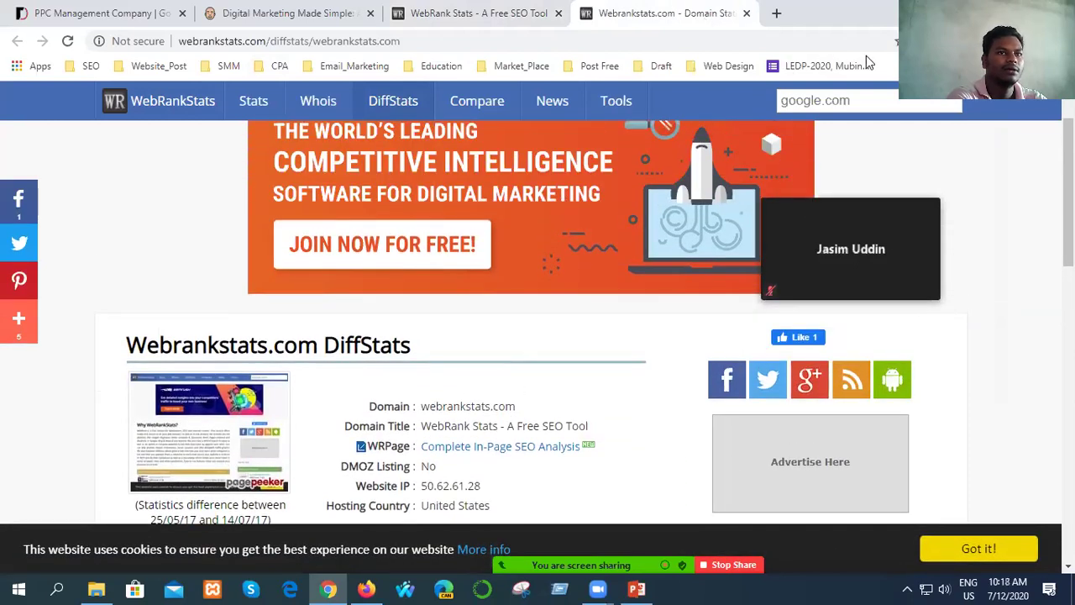
pyautogui.click(999, 40)
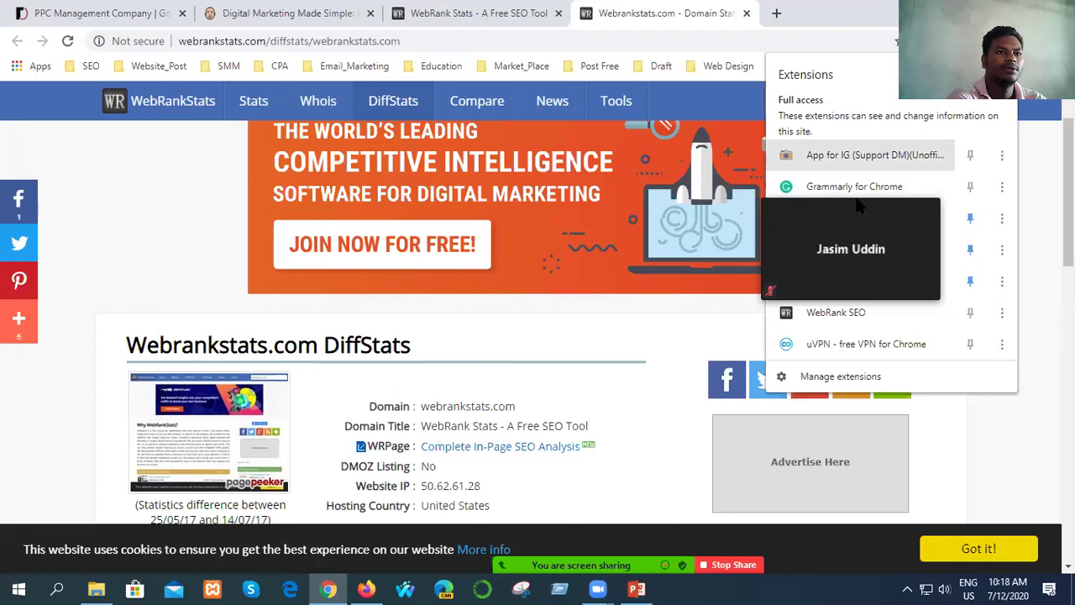
pyautogui.click(836, 312)
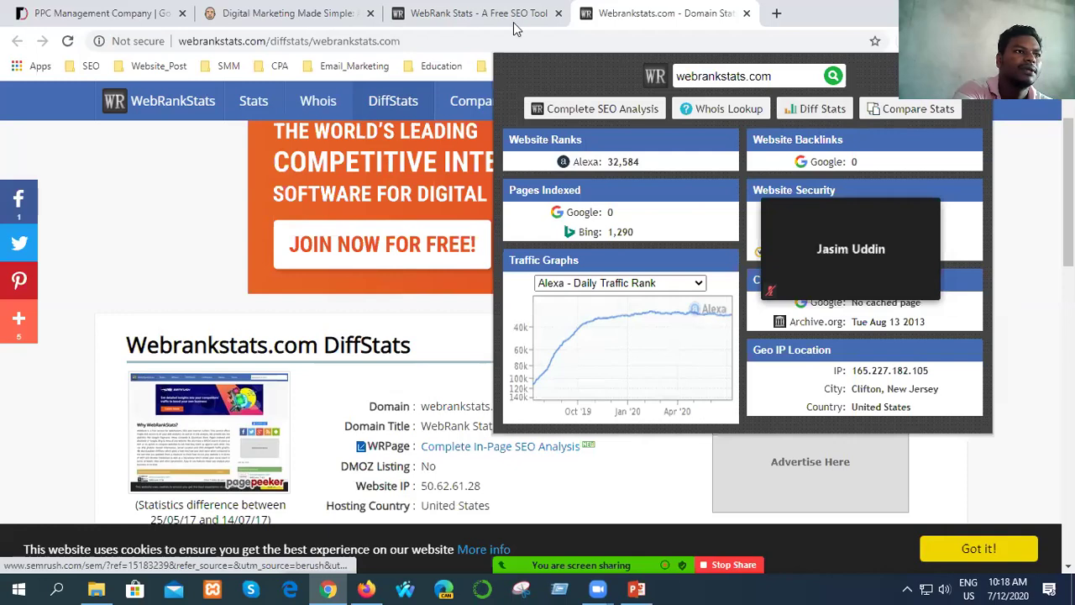
# Step: Open the general DiffStats page from the WebRankStats homepage tab, then close that tab
pyautogui.click(464, 14)
pyautogui.click(392, 107)
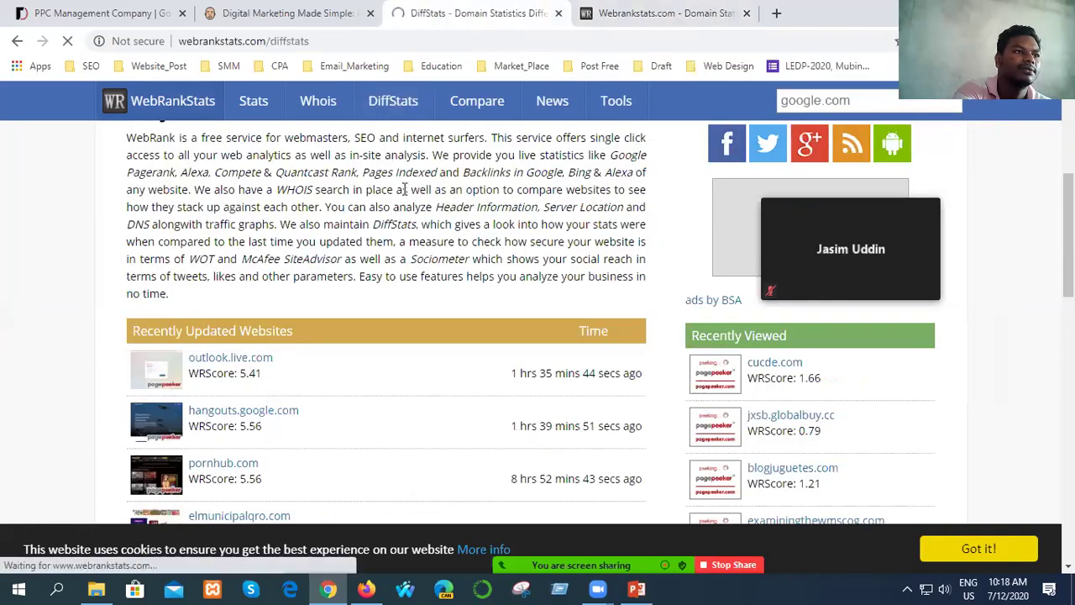
pyautogui.scroll(-5, 386, 290)
pyautogui.scroll(2, 395, 299)
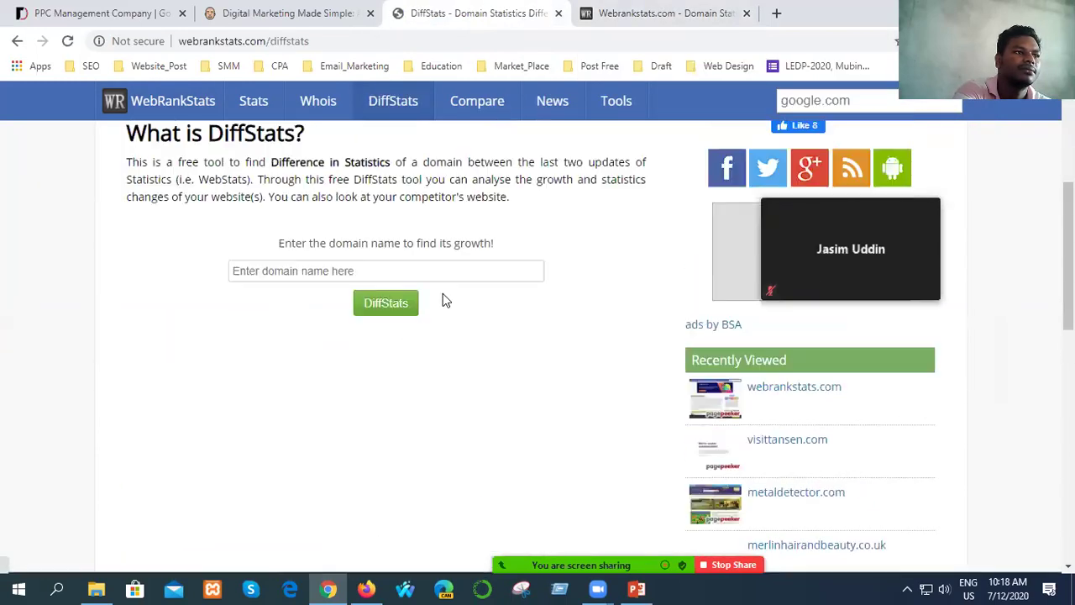
pyautogui.click(557, 13)
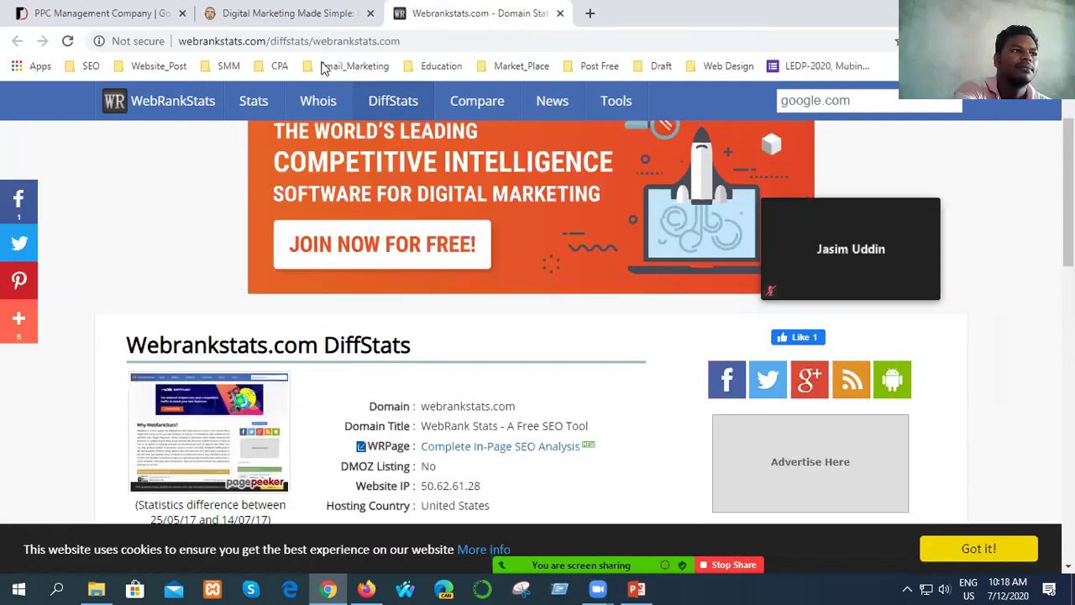
# Step: Scroll through the webrankstats.com DiffStats comparison of 25/05/17 to 14/07/17
pyautogui.scroll(-2, 509, 487)
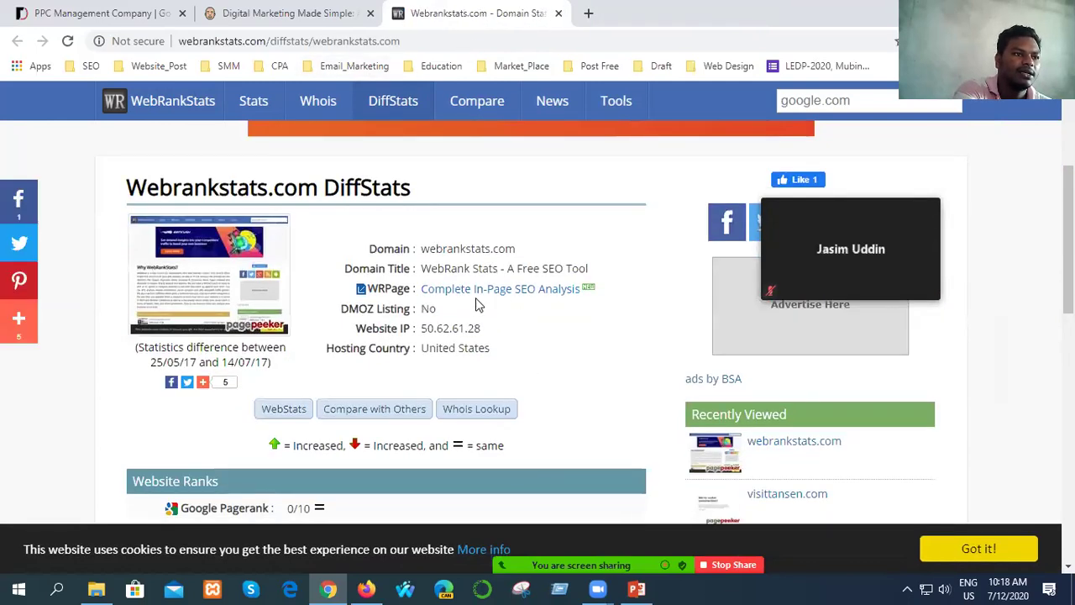
pyautogui.scroll(-2, 510, 324)
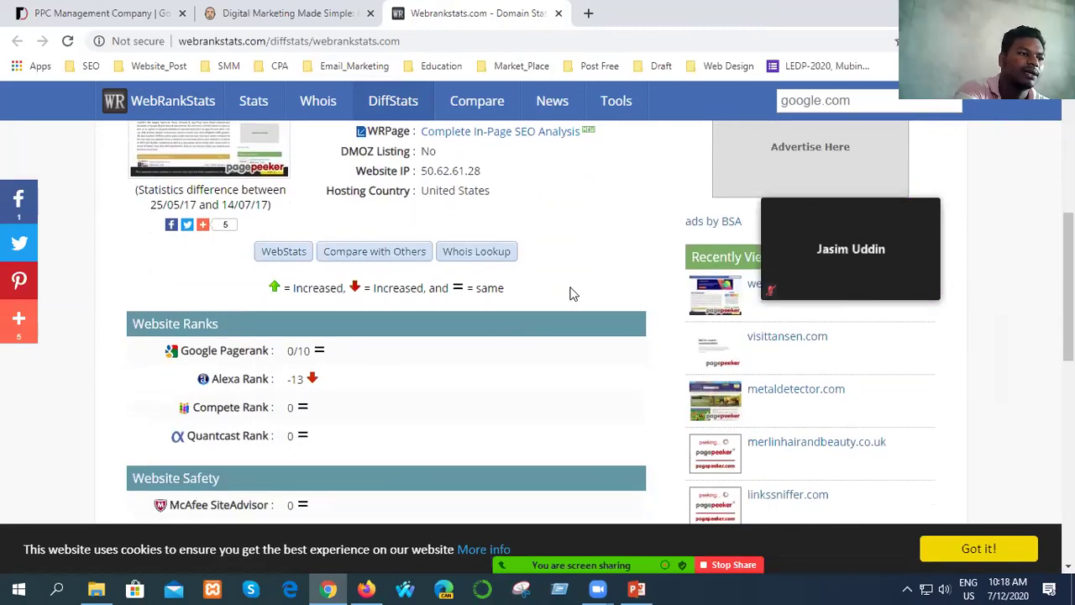
pyautogui.scroll(-1, 542, 413)
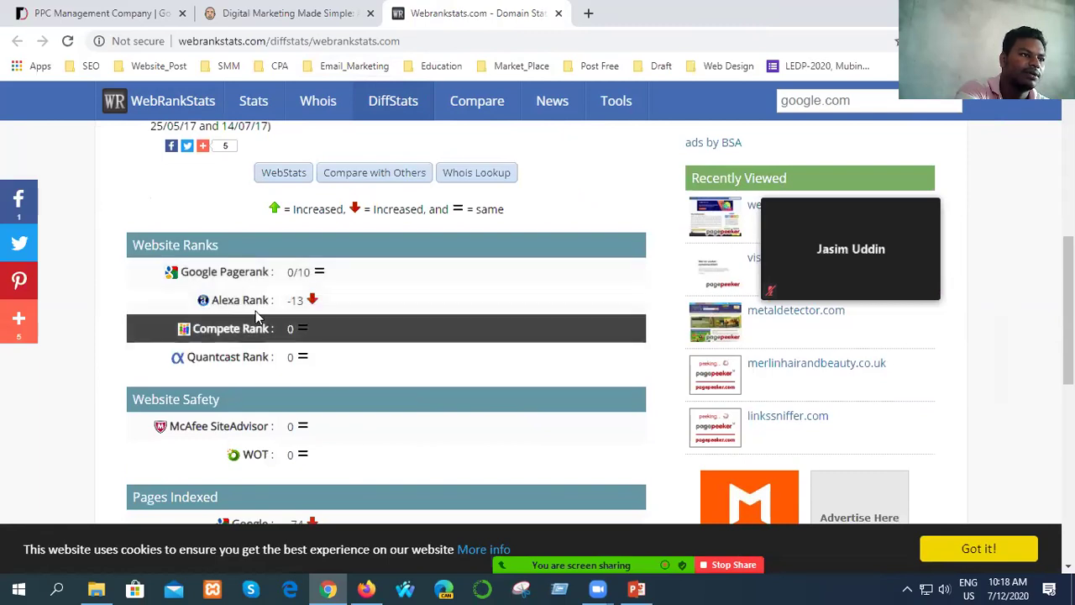
pyautogui.scroll(-1, 445, 395)
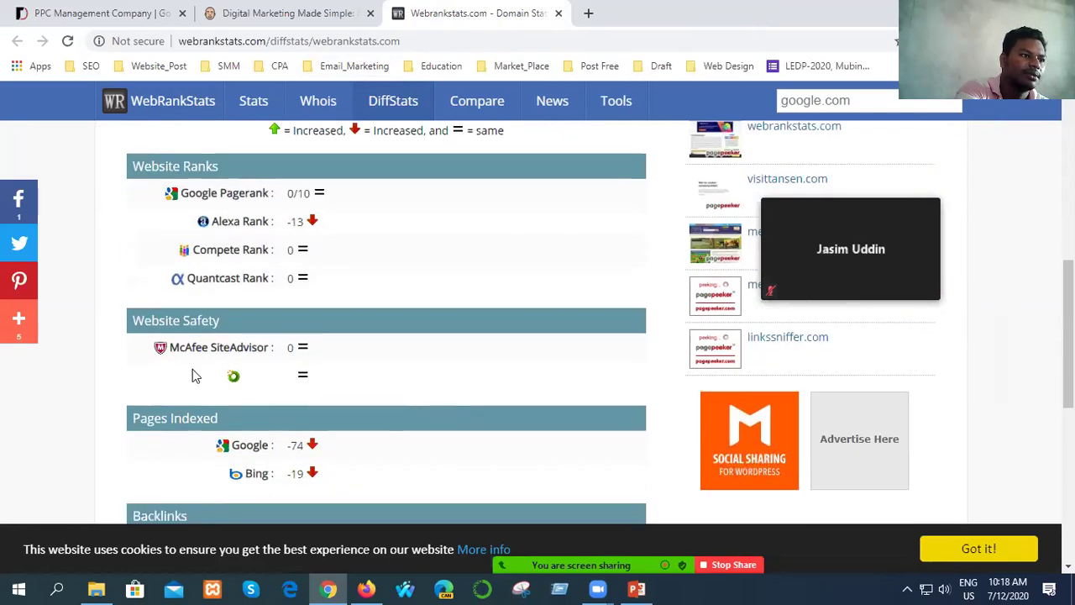
pyautogui.scroll(-2, 372, 370)
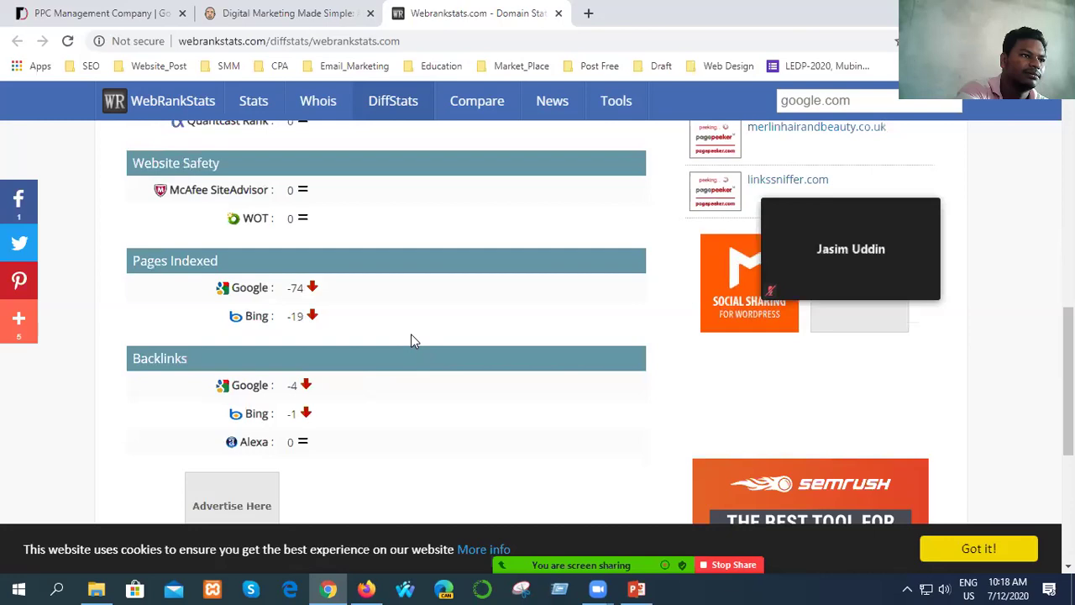
pyautogui.scroll(-1, 425, 452)
pyautogui.scroll(-2, 425, 453)
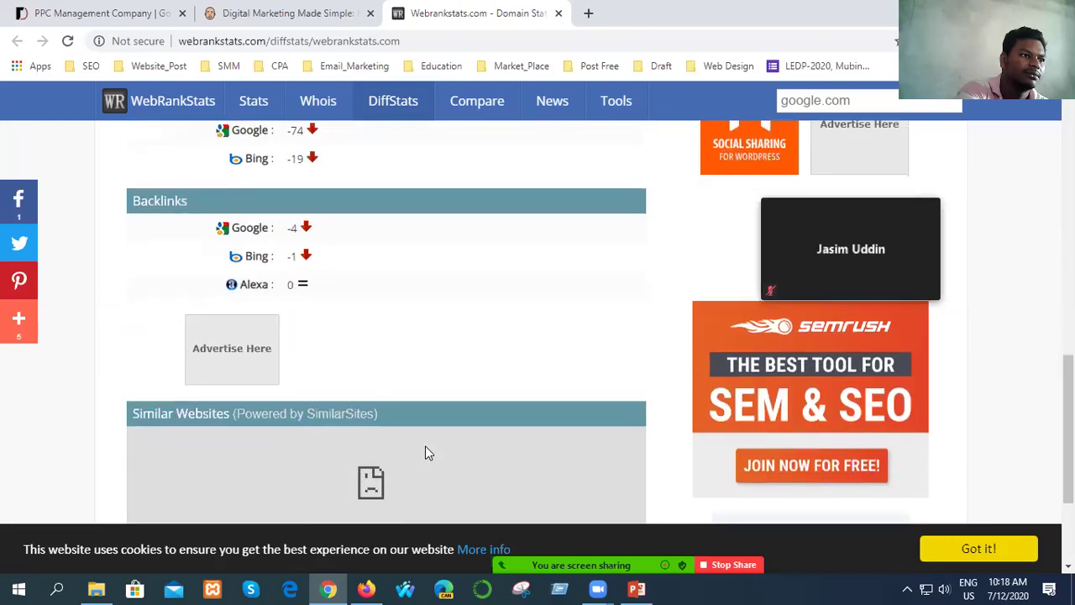
pyautogui.scroll(-2, 425, 452)
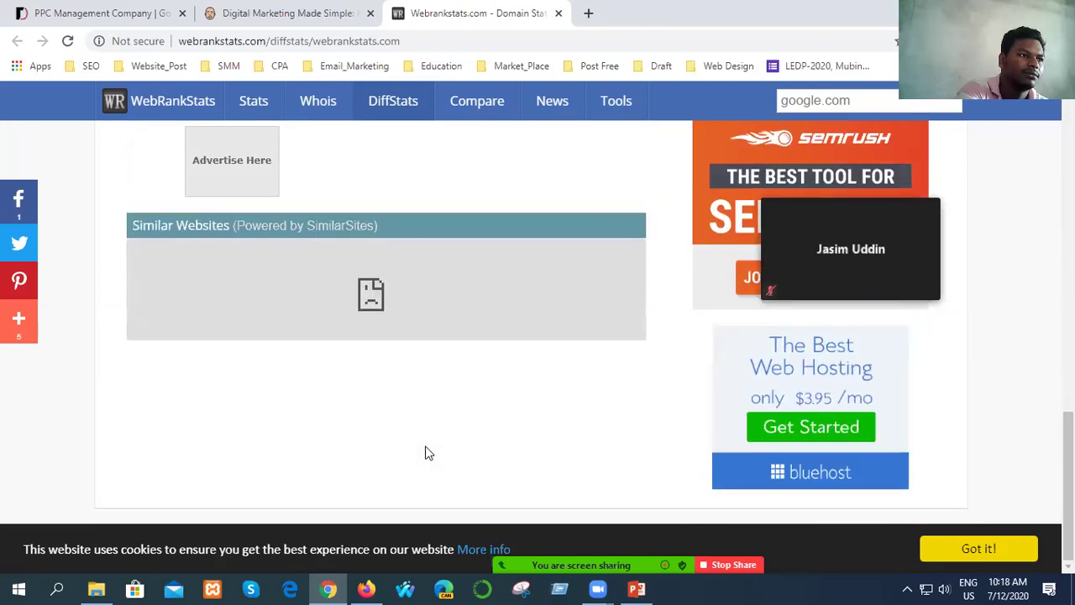
pyautogui.scroll(5, 425, 453)
pyautogui.scroll(5, 425, 453)
pyautogui.scroll(3, 425, 453)
pyautogui.scroll(-2, 425, 453)
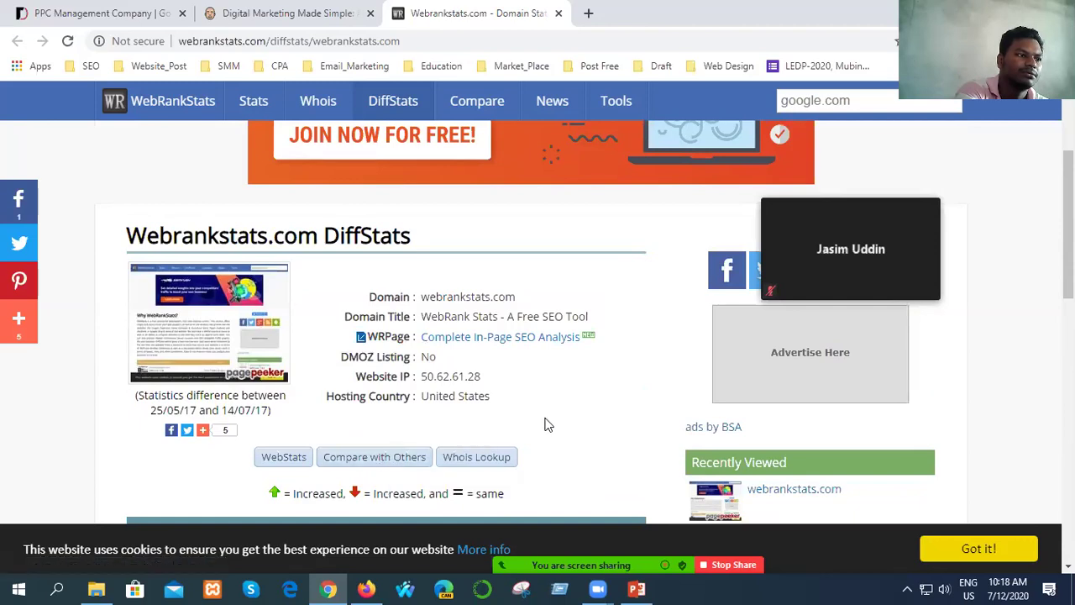
pyautogui.scroll(-1, 546, 425)
pyautogui.scroll(1, 546, 425)
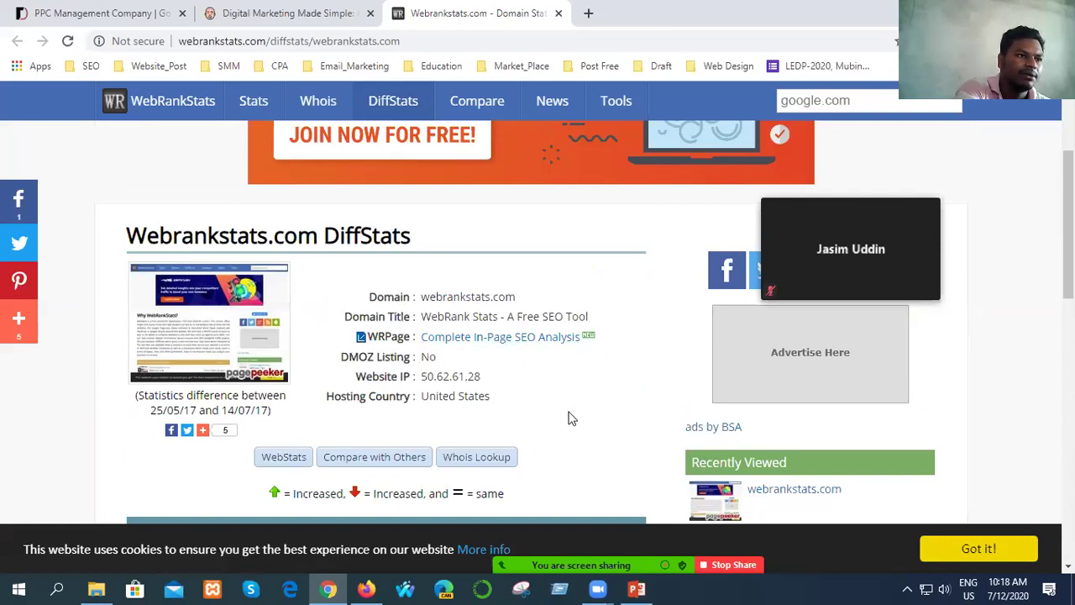
pyautogui.scroll(-1, 511, 379)
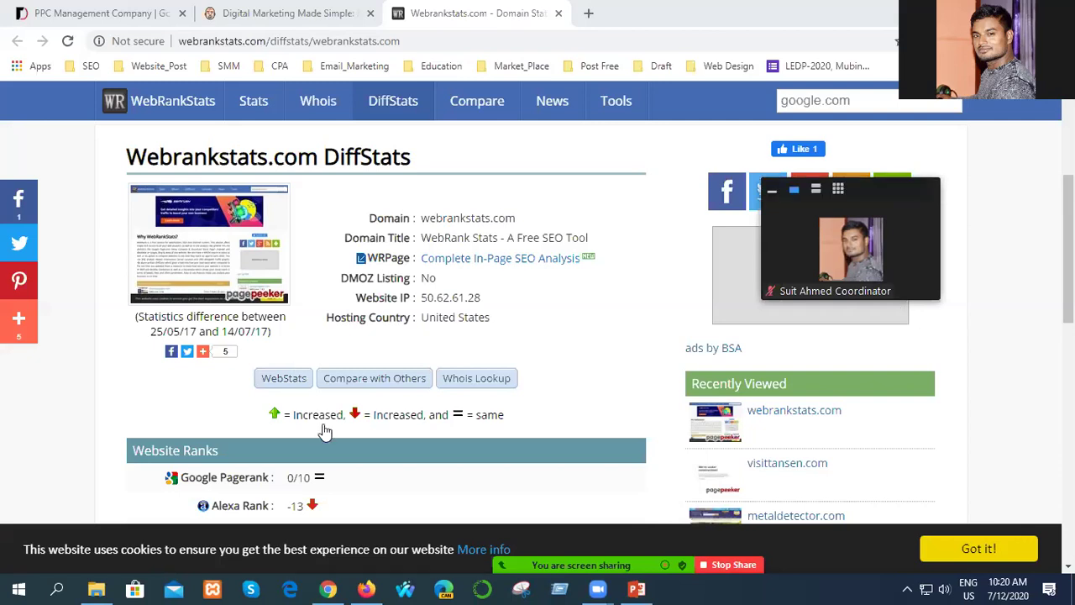
pyautogui.scroll(-3, 559, 416)
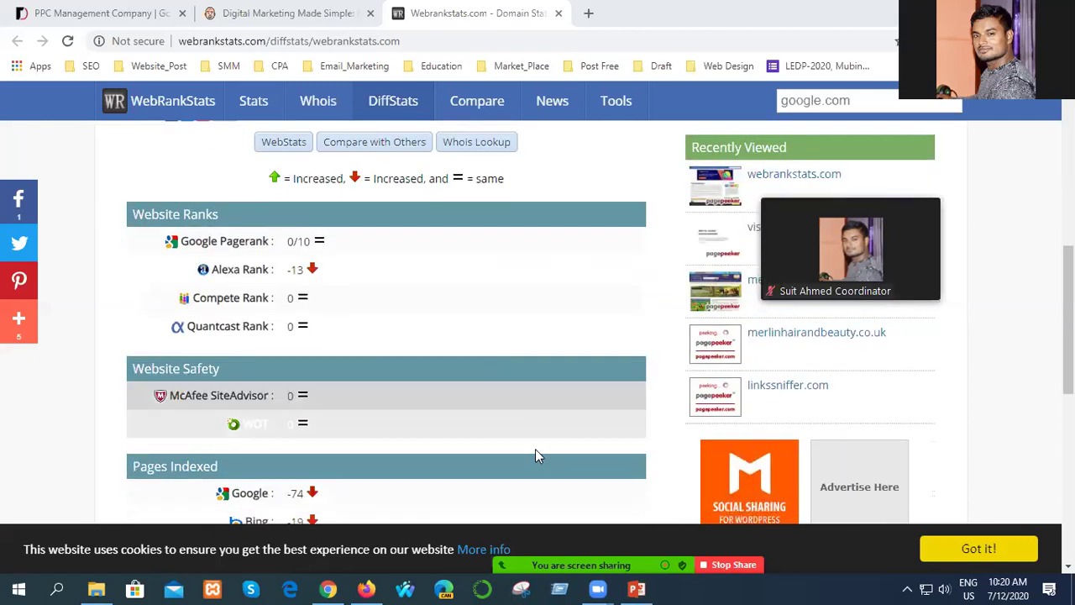
pyautogui.scroll(3, 531, 451)
pyautogui.scroll(-3, 472, 403)
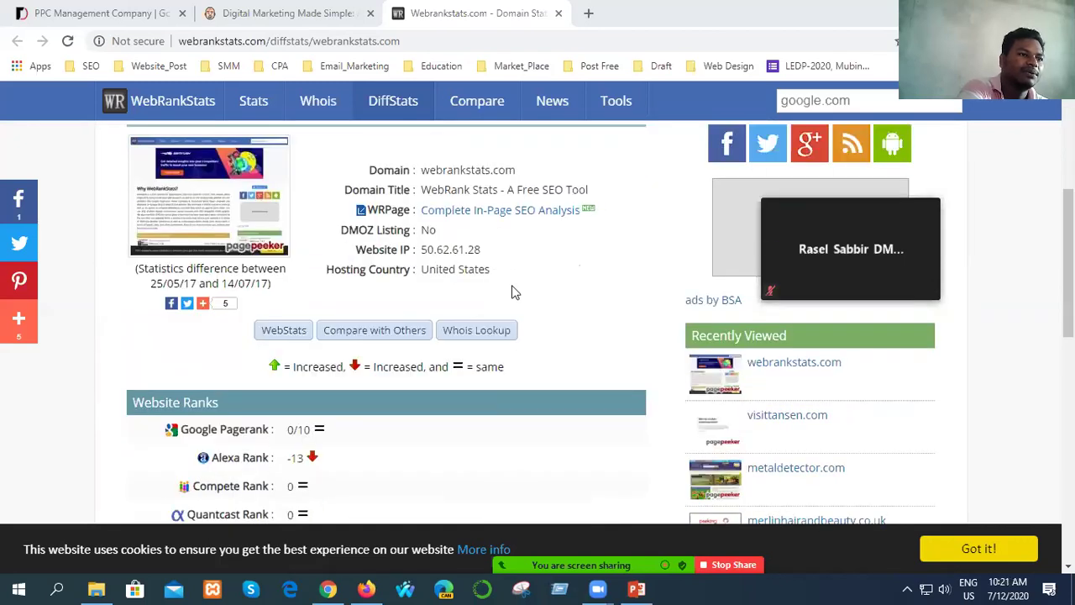
pyautogui.scroll(2, 587, 349)
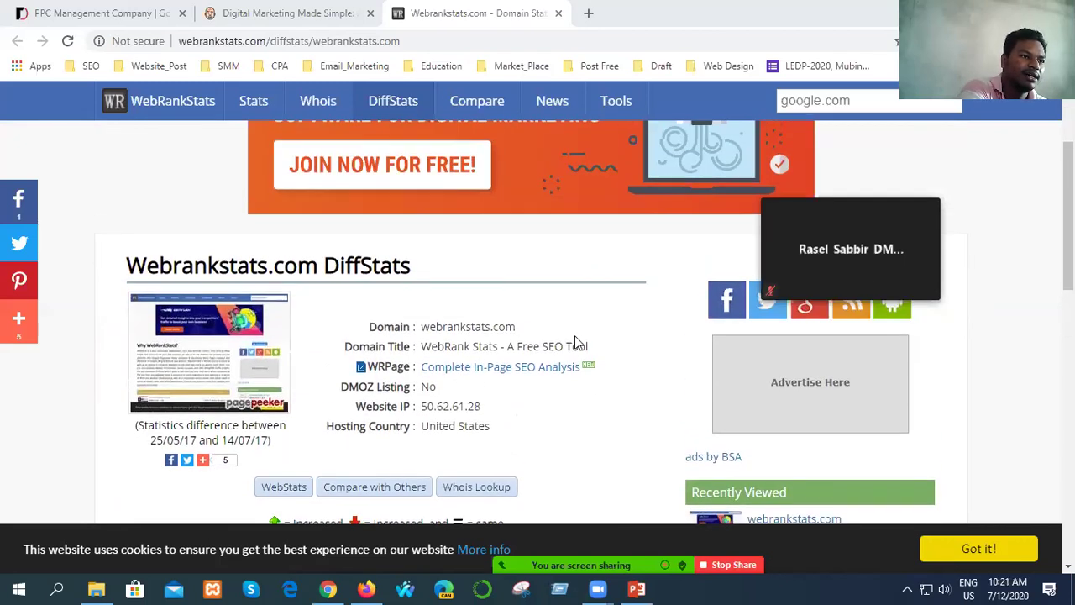
pyautogui.click(559, 14)
pyautogui.click(94, 17)
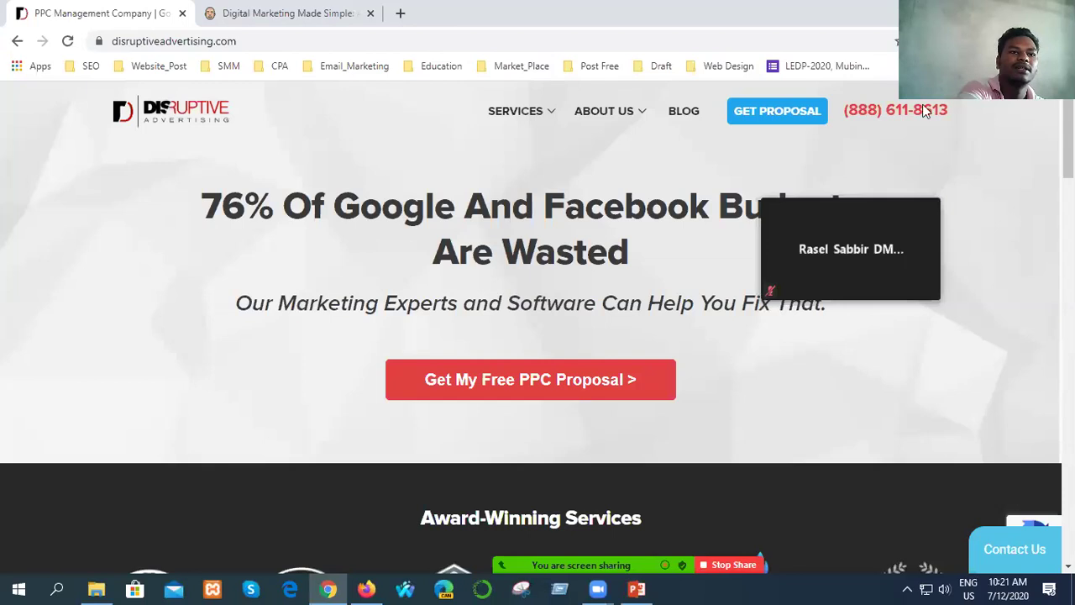
pyautogui.click(1004, 41)
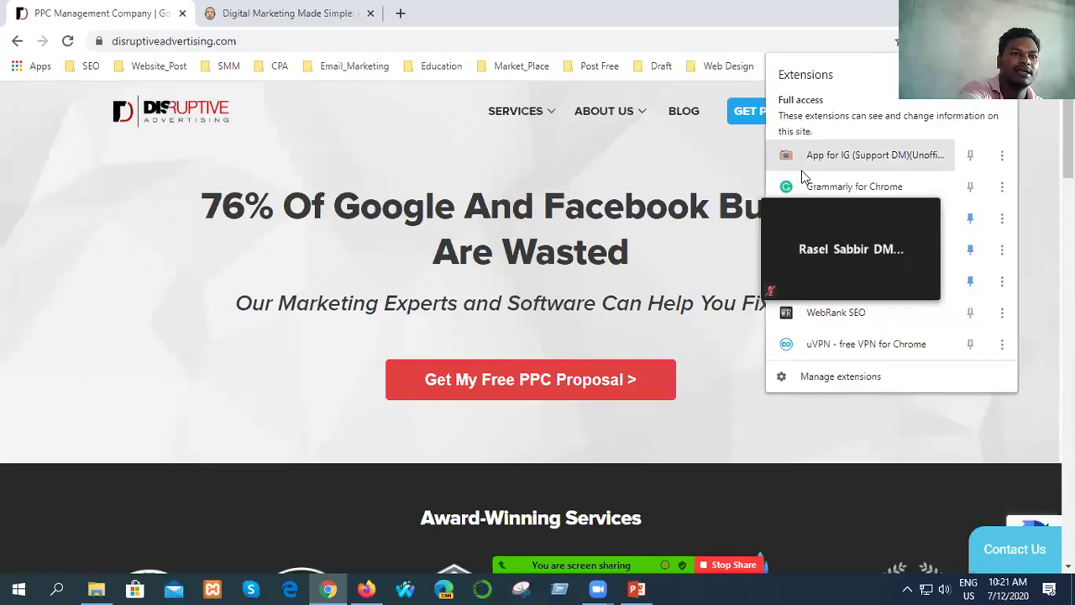
pyautogui.click(835, 312)
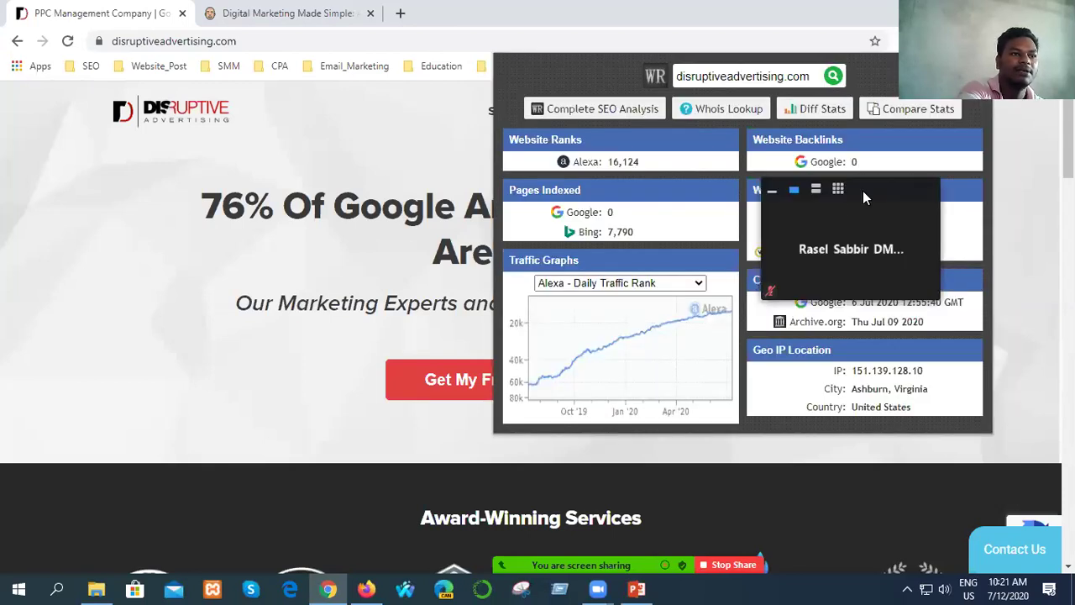
pyautogui.moveTo(865, 196); pyautogui.dragTo(351, 258)
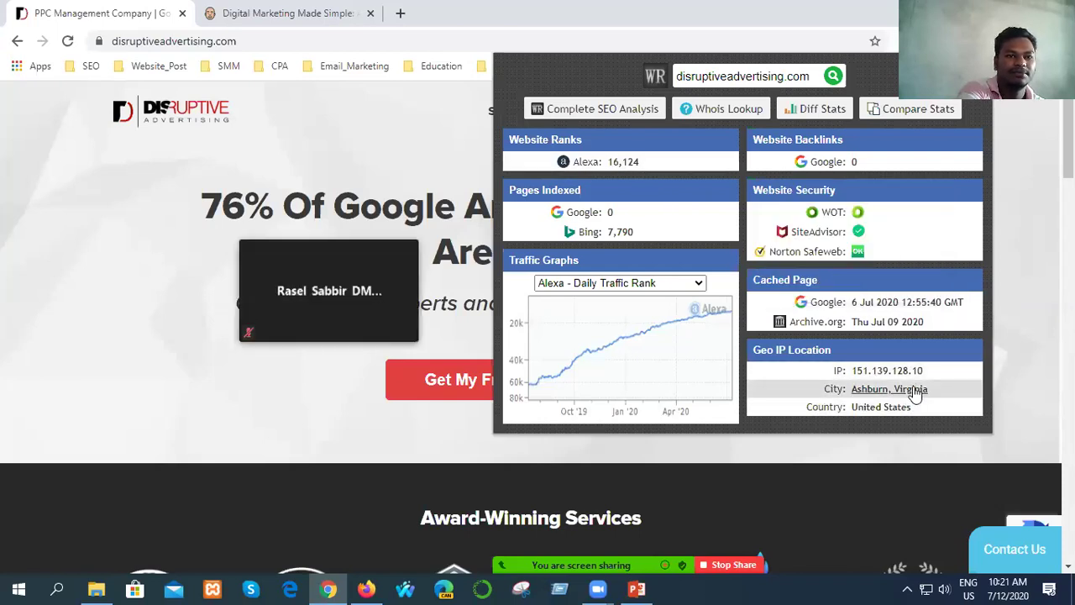
pyautogui.click(327, 126)
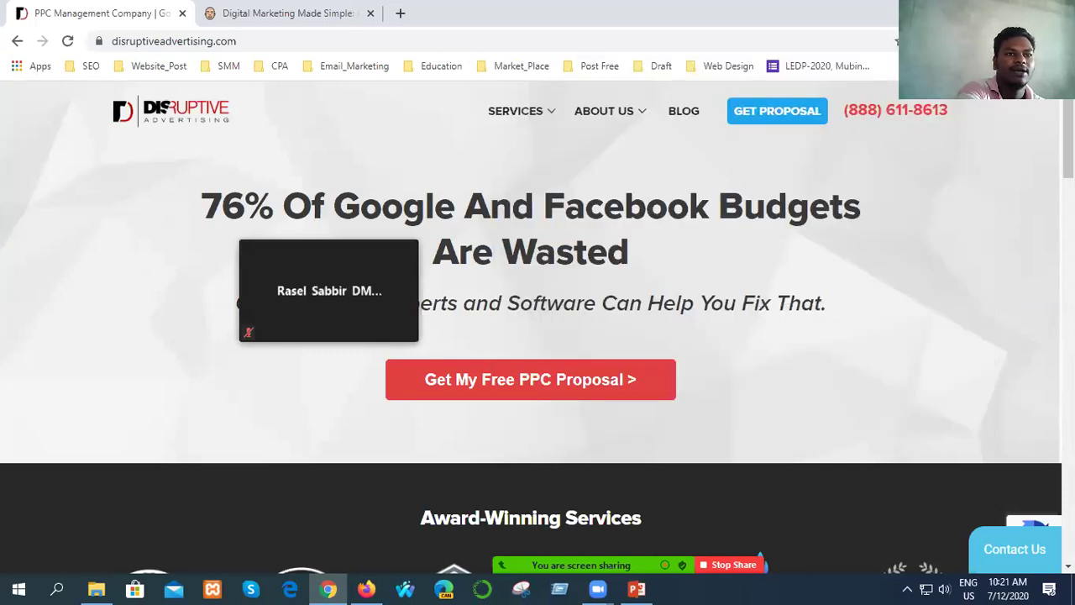
pyautogui.click(924, 40)
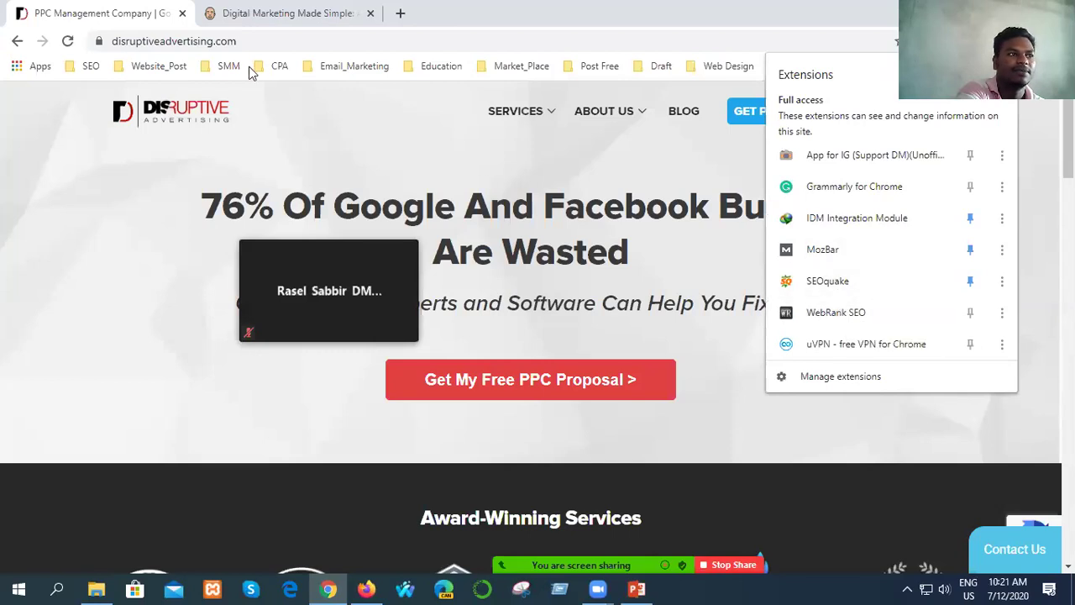
pyautogui.click(238, 123)
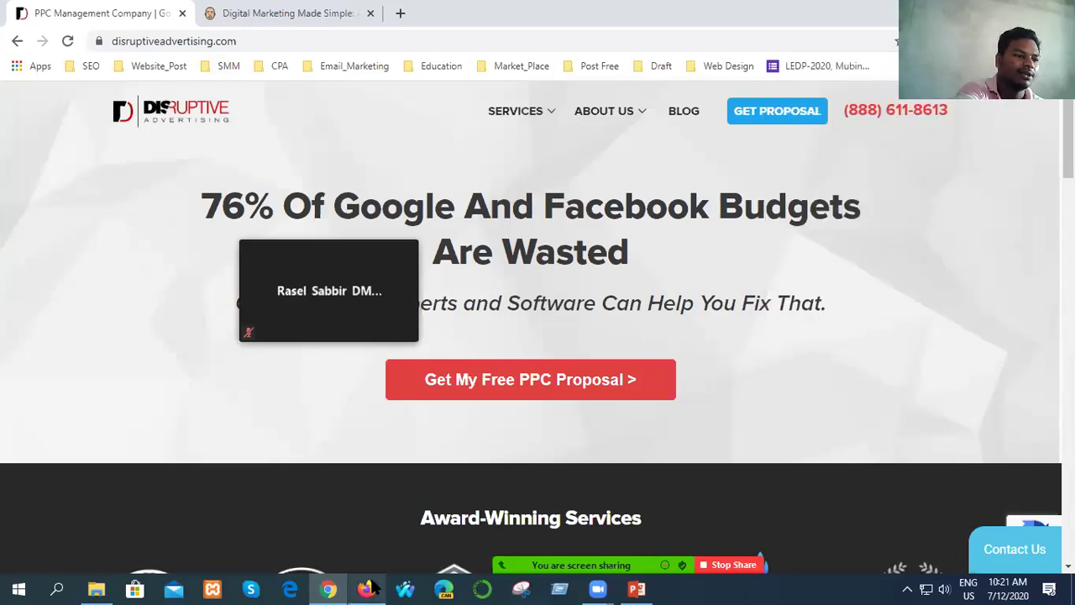
pyautogui.moveTo(368, 588)
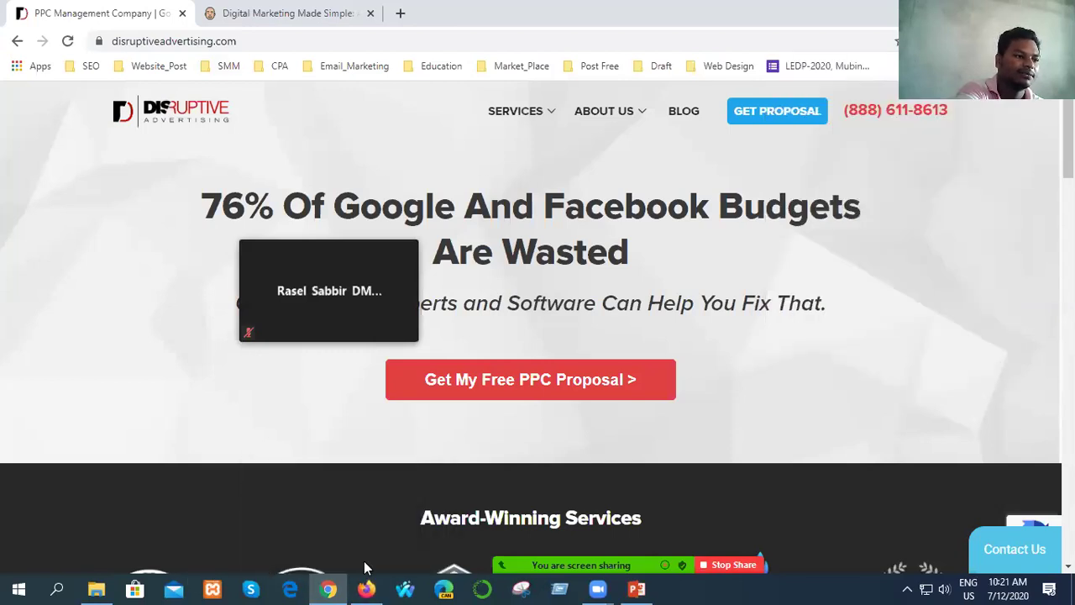
# Step: Uncover the MoZ Bar and SEOquake bullets on PowerPoint's Add-Ons slide, then Alt+Tab to Chrome
pyautogui.click(637, 587)
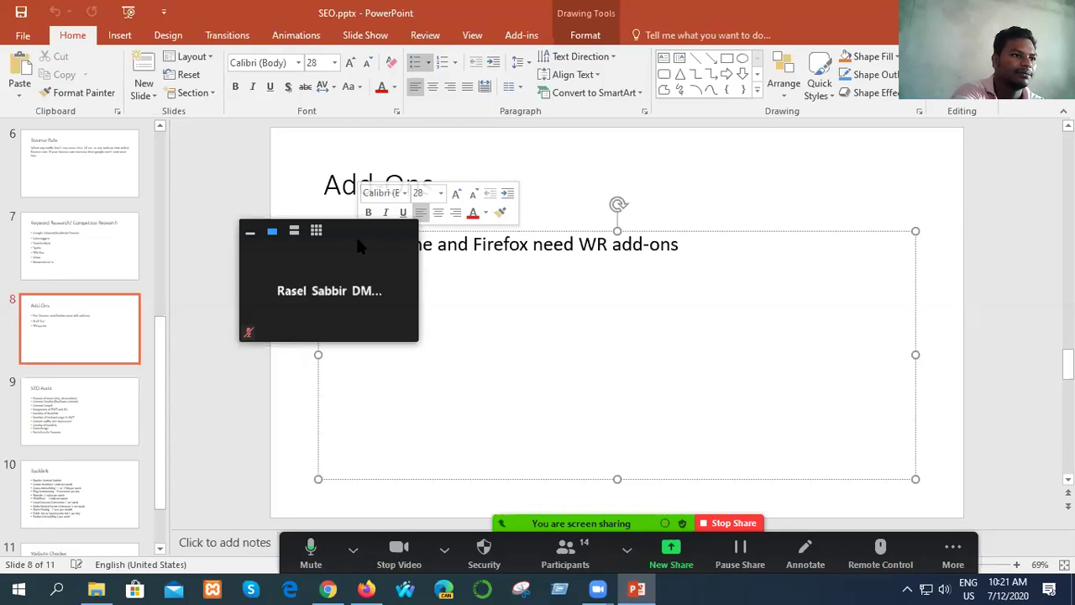
pyautogui.moveTo(355, 244); pyautogui.dragTo(824, 206)
pyautogui.click(483, 485)
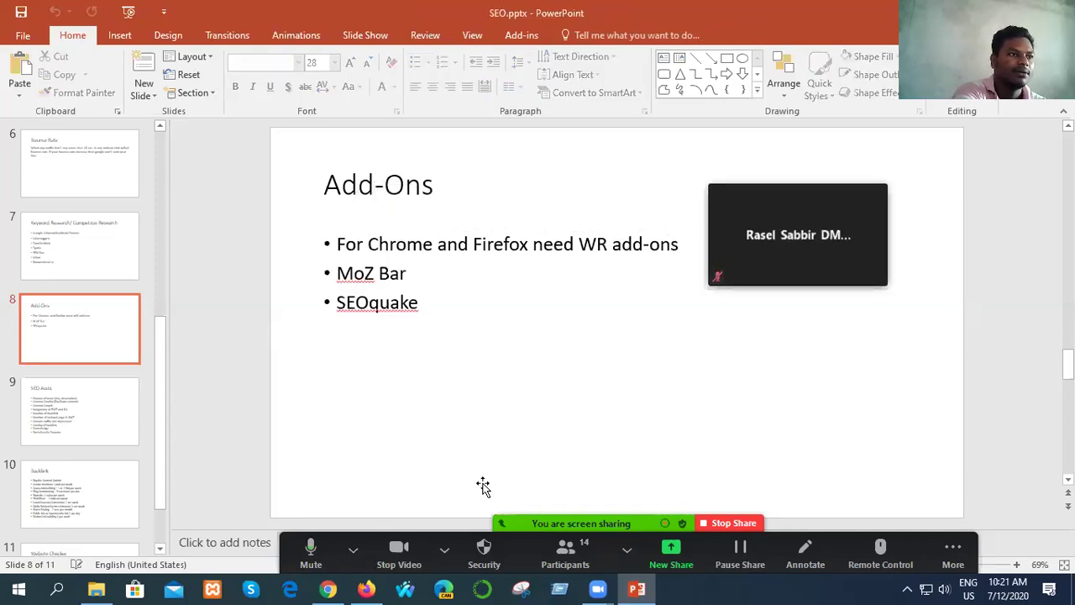
pyautogui.hotkey('alt', 'Tab')
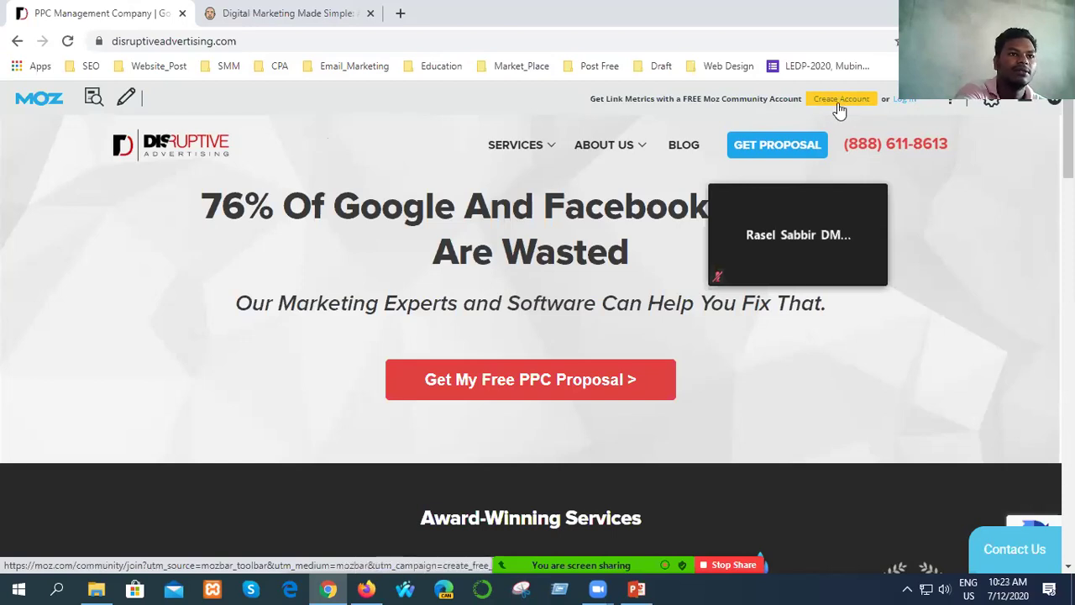
# Step: Log in to Moz from the MozBar, then close the Home - Moz tab to see PA 49 and DA 50
pyautogui.click(909, 104)
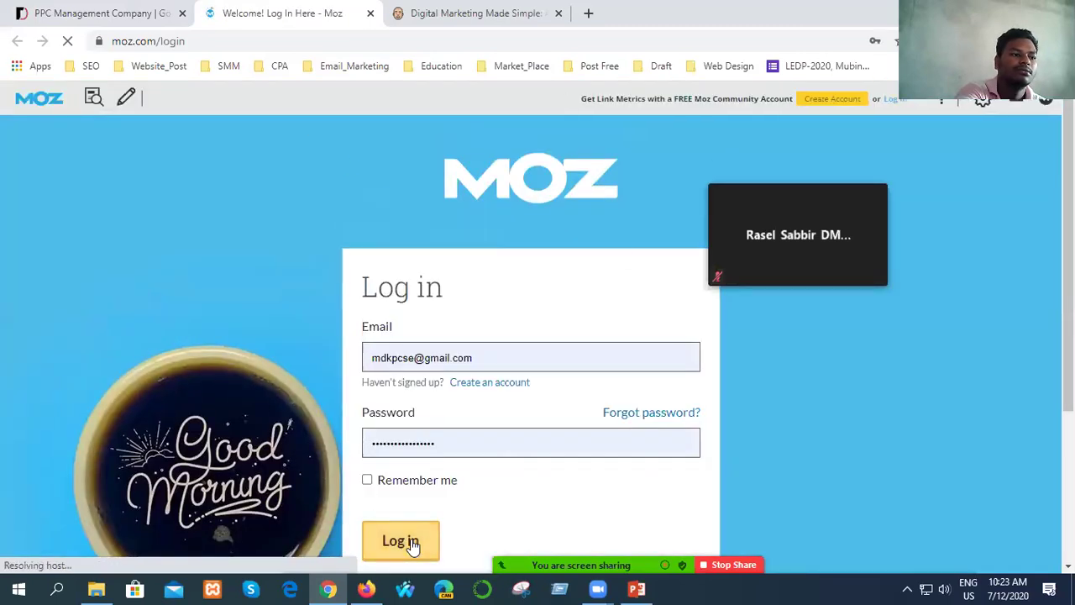
pyautogui.click(414, 539)
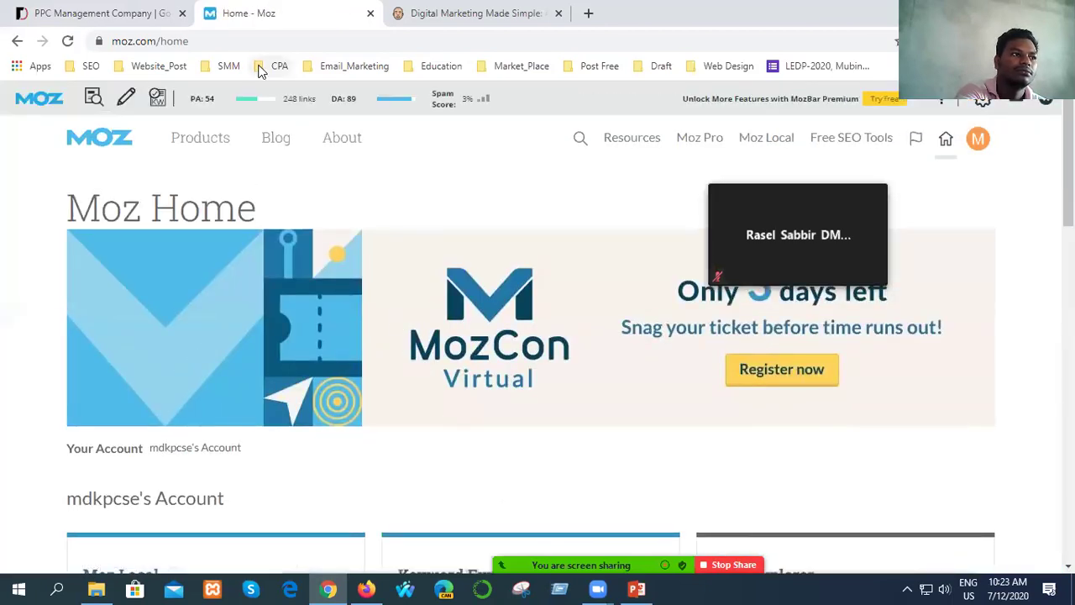
pyautogui.click(369, 14)
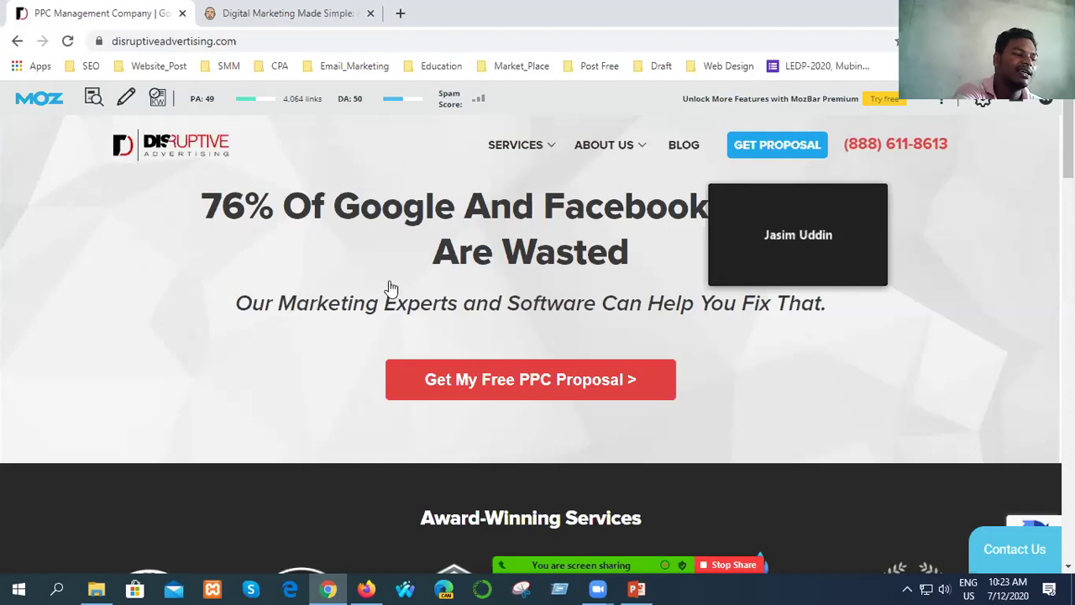
pyautogui.scroll(-8, 75, 340)
pyautogui.scroll(8, 143, 352)
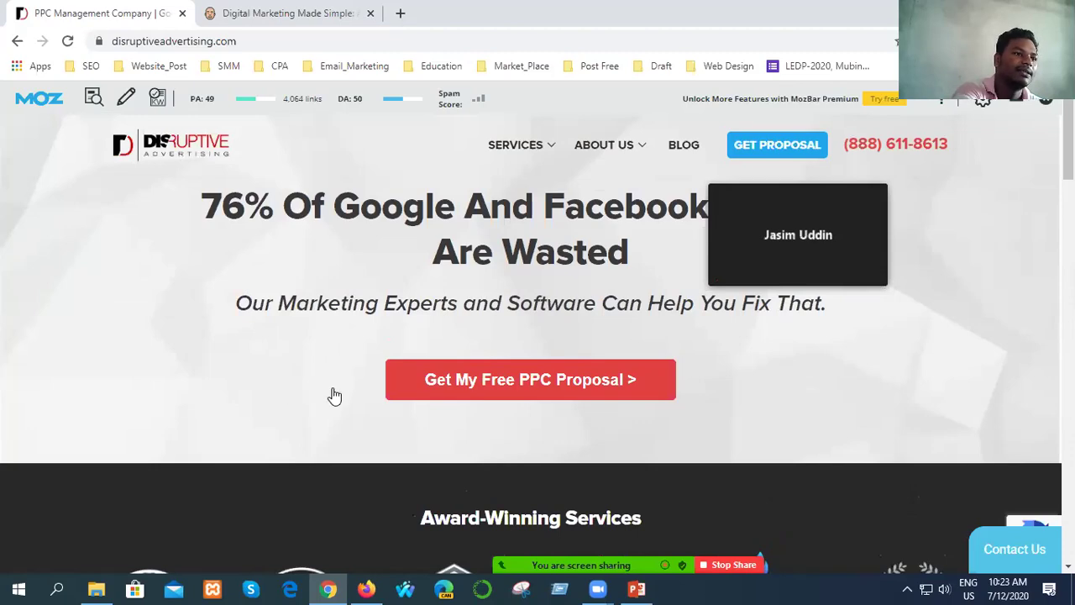
pyautogui.scroll(-8, 332, 393)
pyautogui.scroll(-4, 335, 395)
pyautogui.scroll(8, 319, 389)
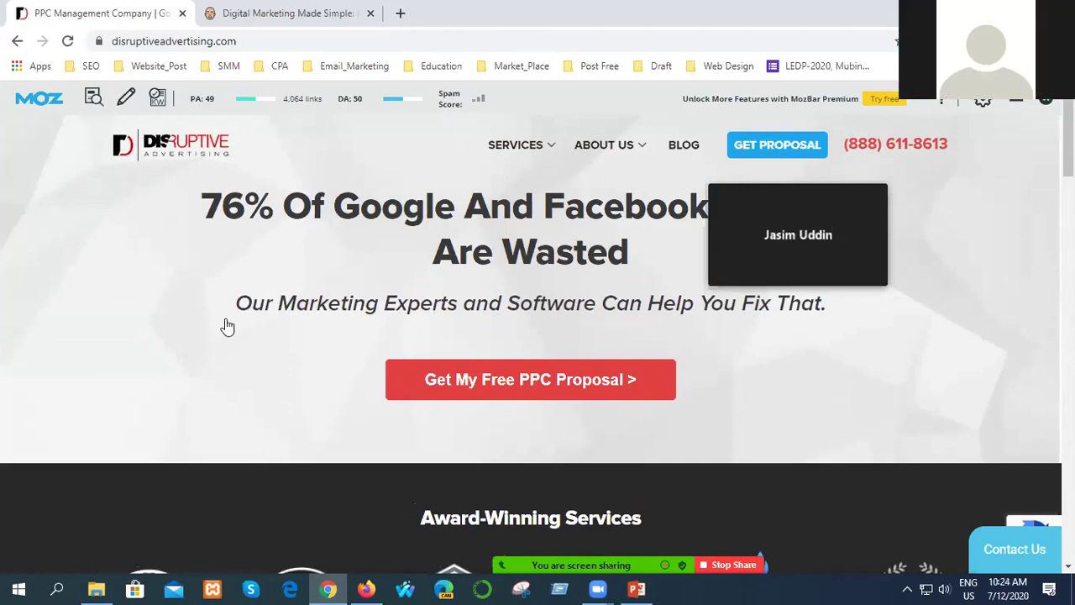
pyautogui.scroll(-8, 224, 324)
pyautogui.scroll(8, 322, 313)
pyautogui.moveTo(187, 98); pyautogui.dragTo(217, 98)
pyautogui.moveTo(337, 99); pyautogui.dragTo(363, 98)
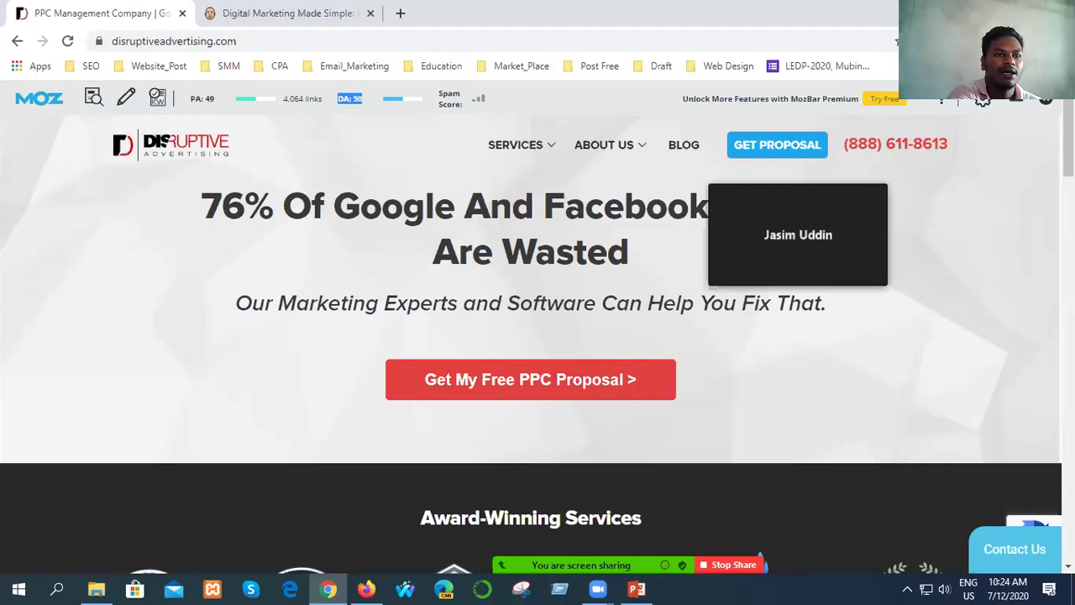
pyautogui.click(1005, 41)
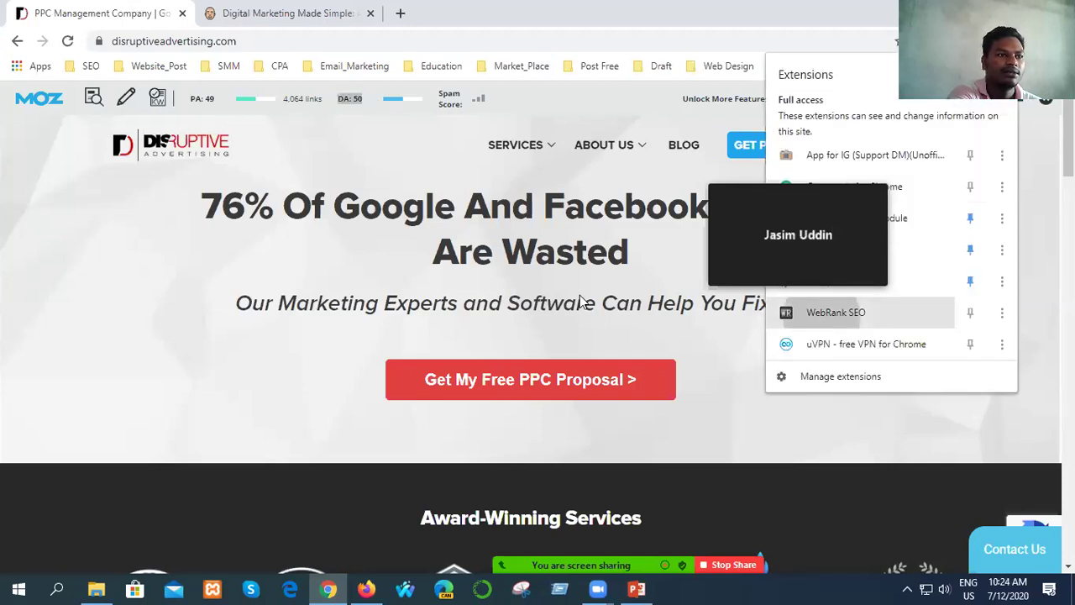
pyautogui.click(836, 312)
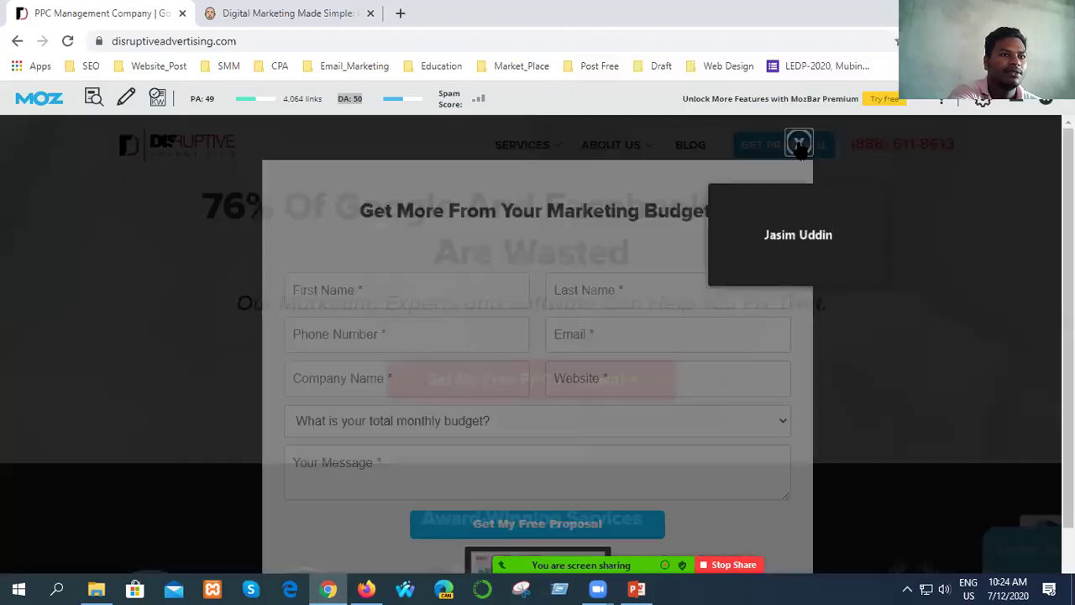
pyautogui.click(74, 217)
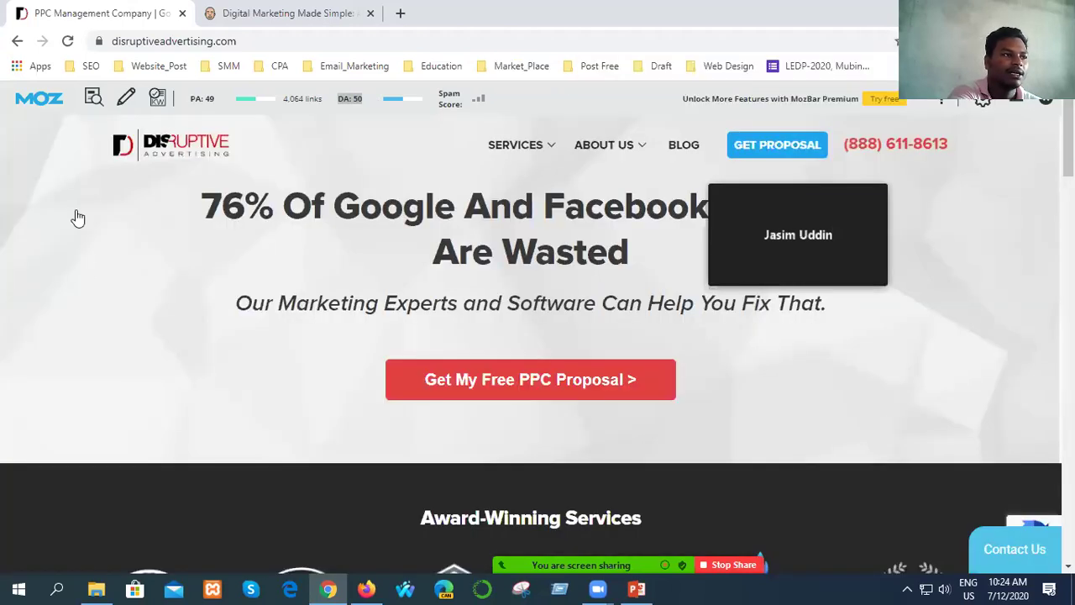
# Step: Turn on MozBar link highlighting and briefly highlight the page's internal links
pyautogui.click(125, 99)
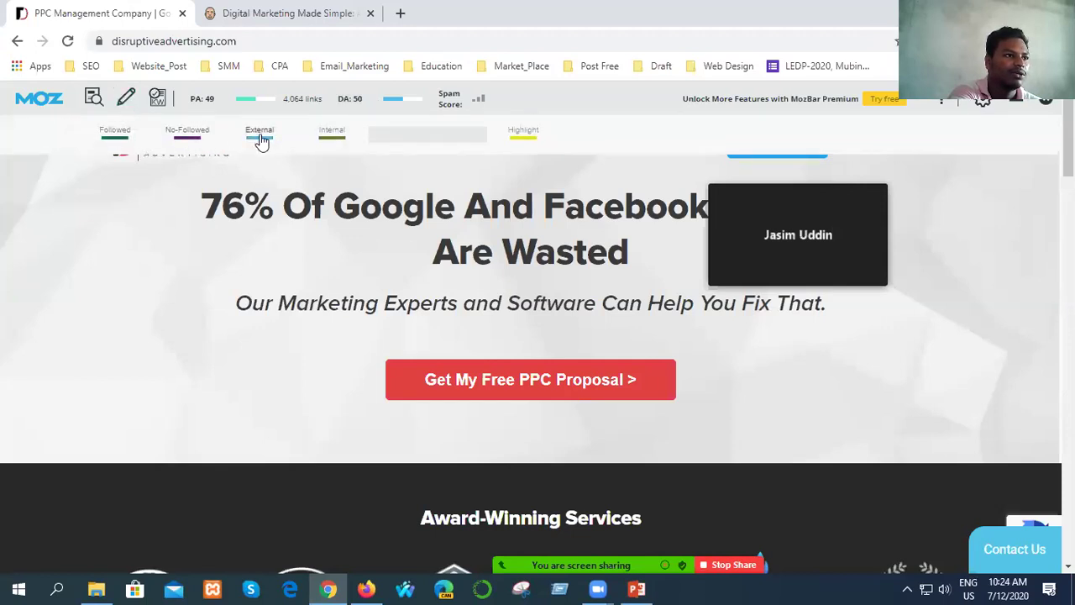
pyautogui.click(331, 138)
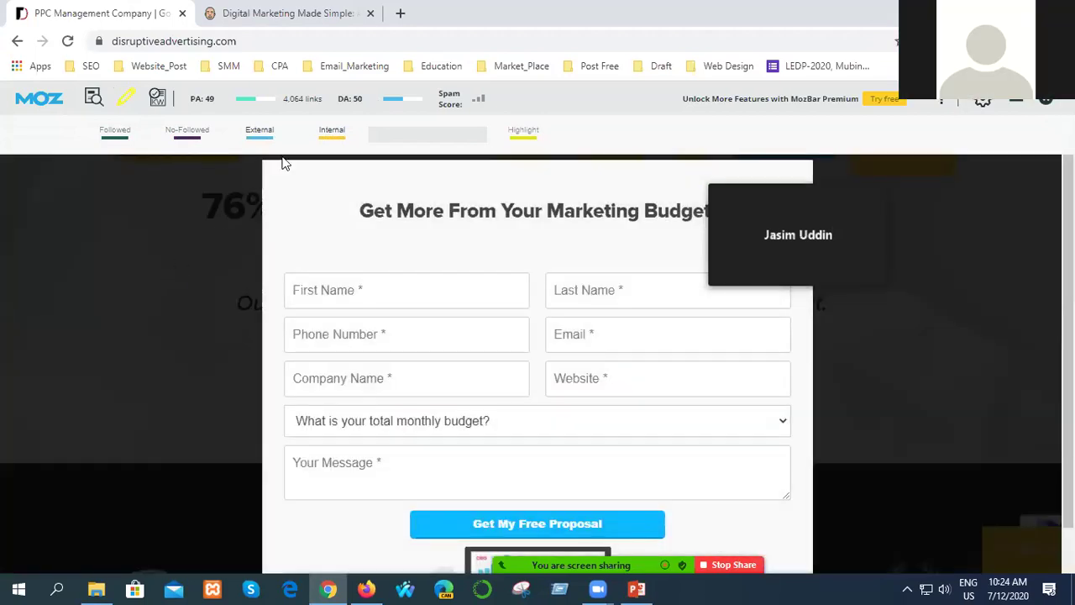
pyautogui.click(326, 139)
# Step: Dismiss the marketing budget popup, turn off link highlighting, and nudge the Zoom video panel down-left
pyautogui.click(120, 281)
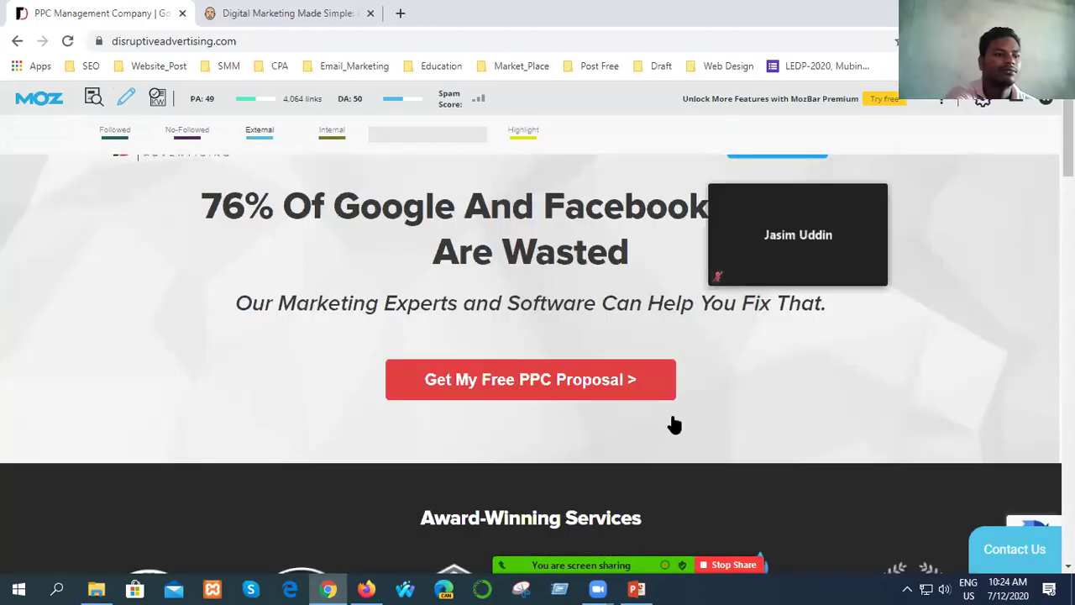
pyautogui.scroll(-5, 672, 422)
pyautogui.scroll(-4, 437, 442)
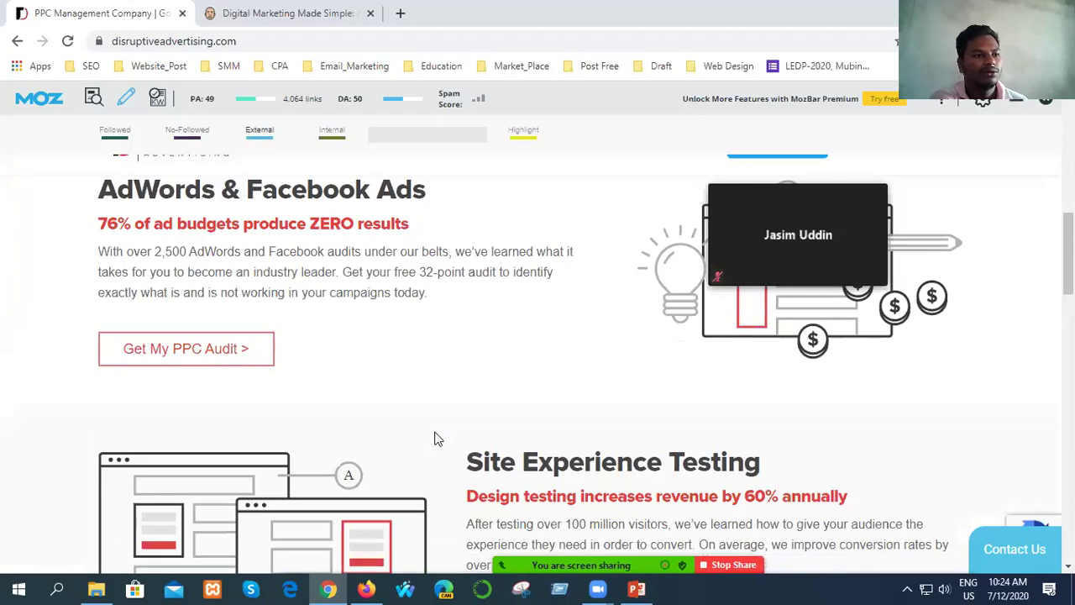
pyautogui.scroll(6, 437, 442)
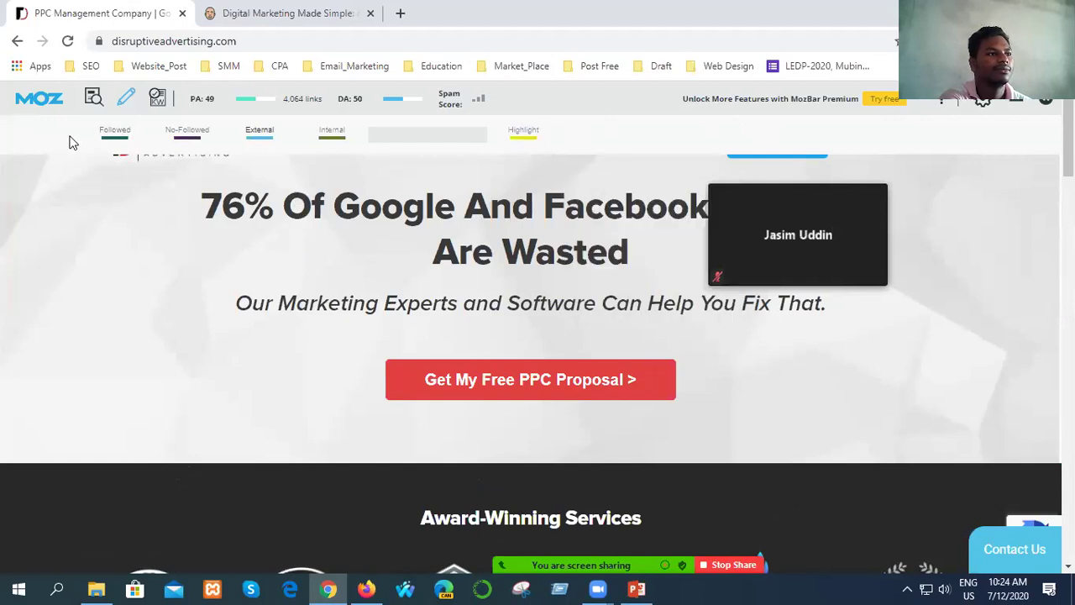
pyautogui.click(122, 99)
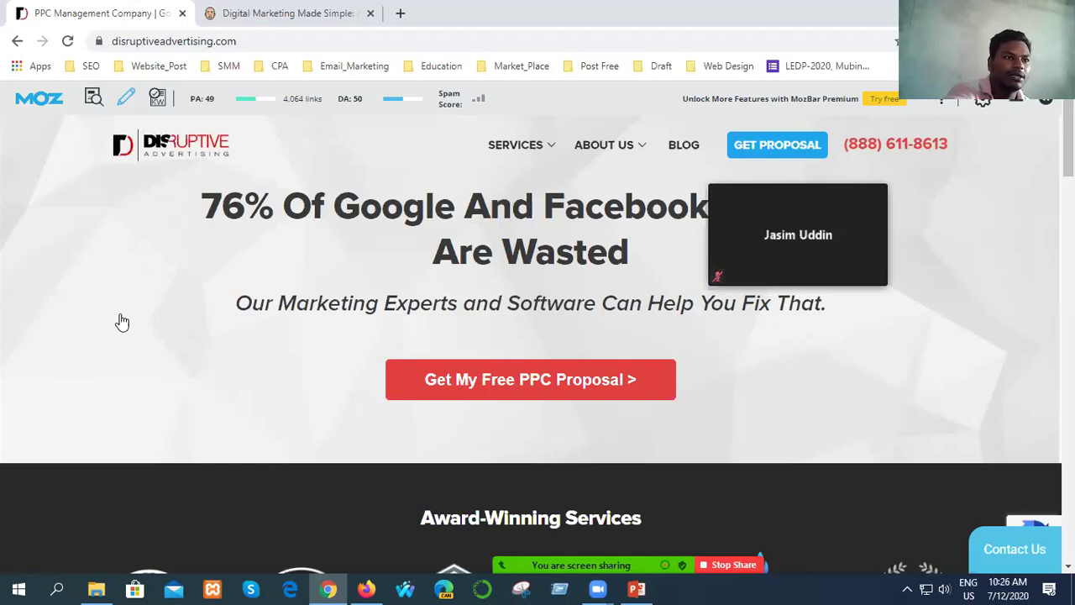
pyautogui.moveTo(824, 199)
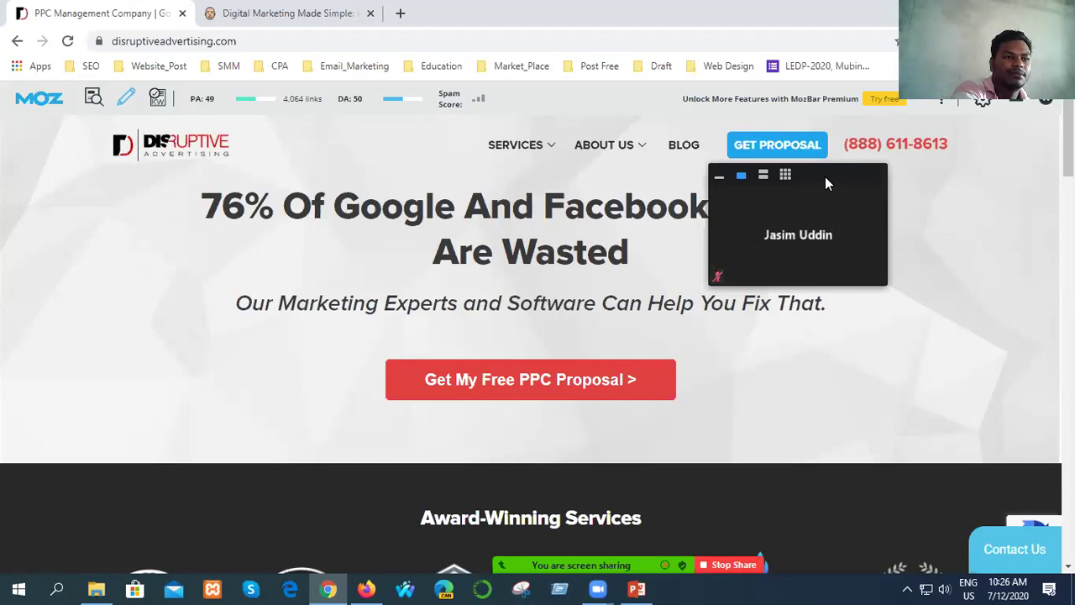
pyautogui.moveTo(825, 178); pyautogui.dragTo(796, 219)
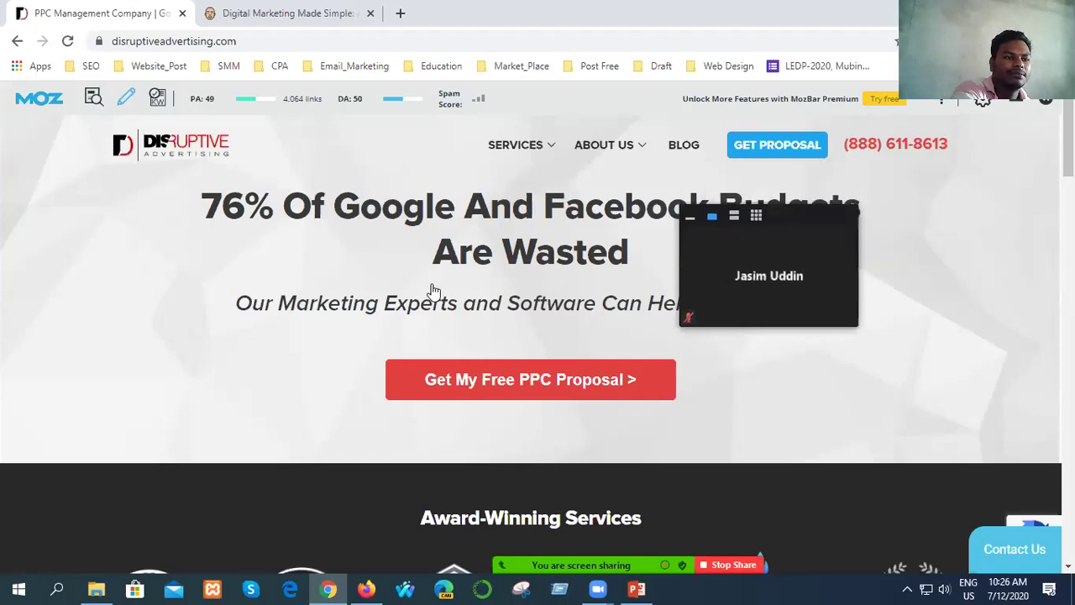
# Step: Open Zoom's Participants window with Alt+U and scroll through the 14 attendees
pyautogui.hotkey('alt', 'u')
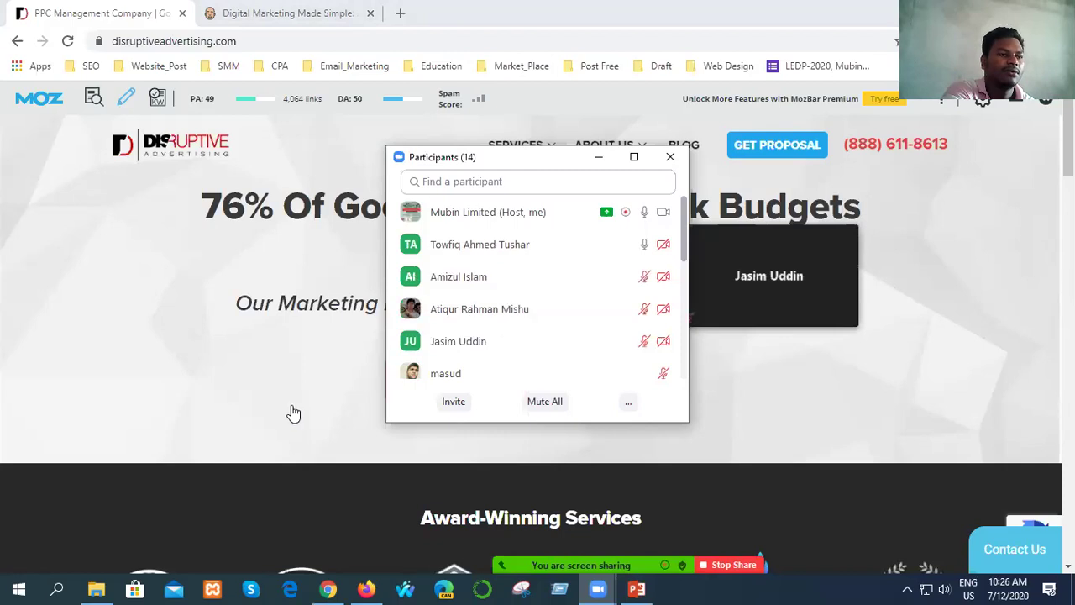
pyautogui.moveTo(491, 329)
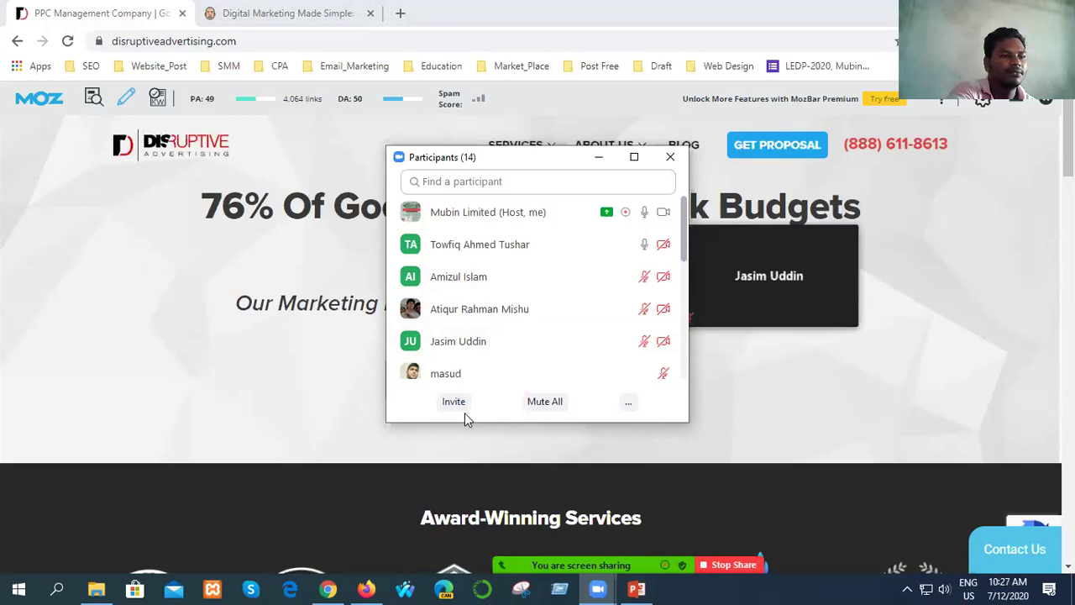
pyautogui.moveTo(472, 349)
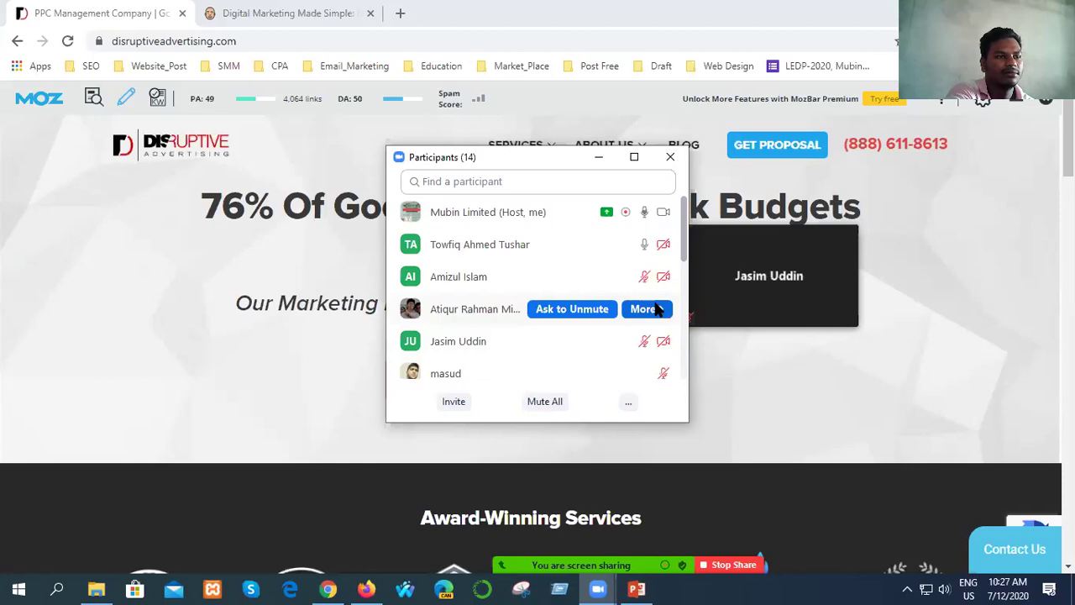
pyautogui.scroll(-5, 663, 294)
pyautogui.scroll(5, 571, 374)
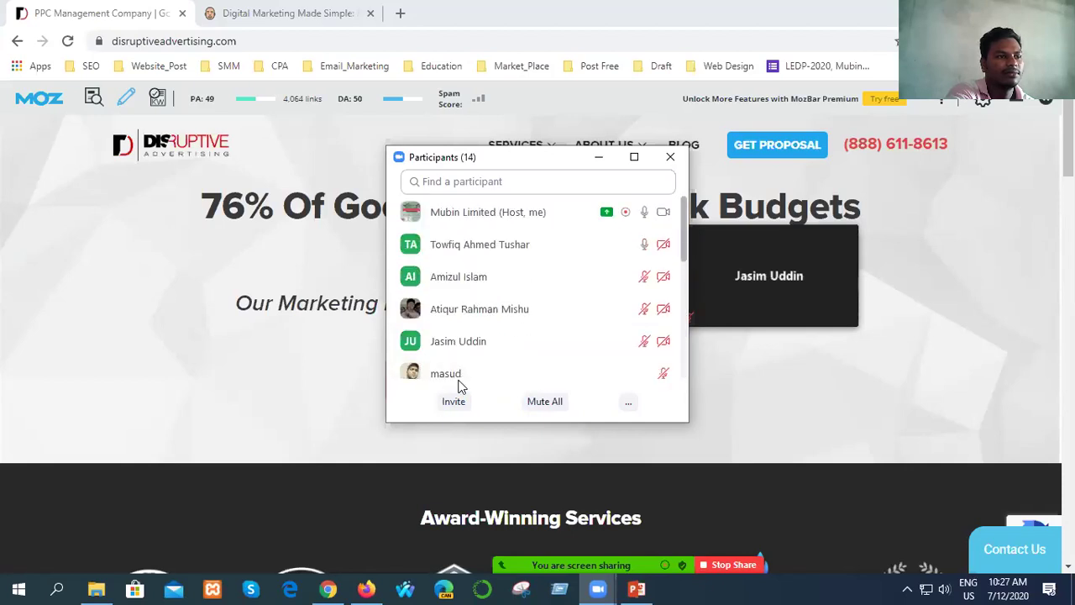
pyautogui.moveTo(588, 327)
pyautogui.moveTo(552, 344)
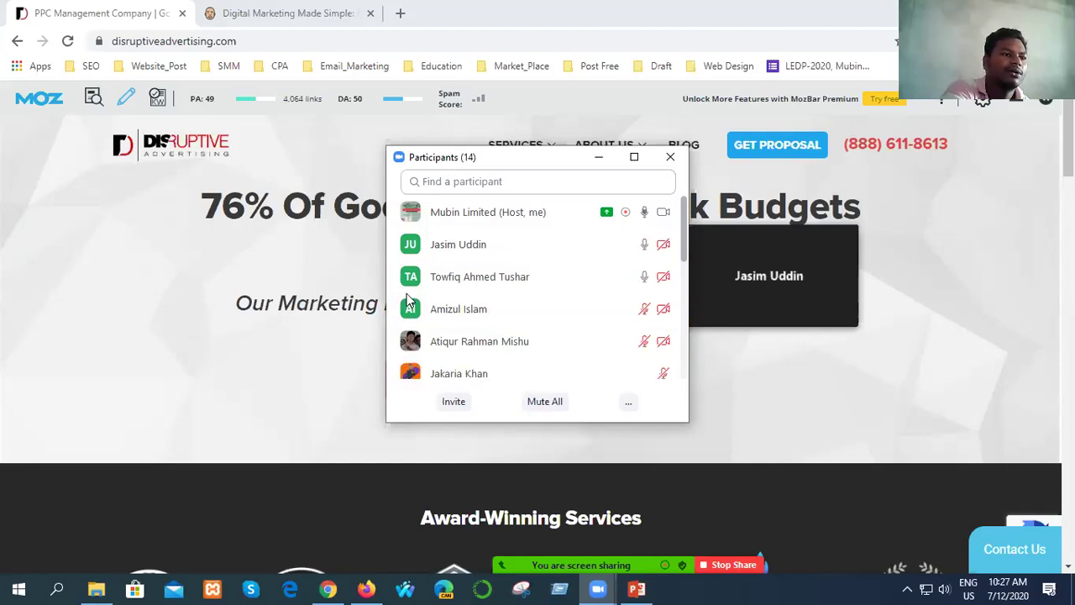
pyautogui.scroll(-5, 517, 341)
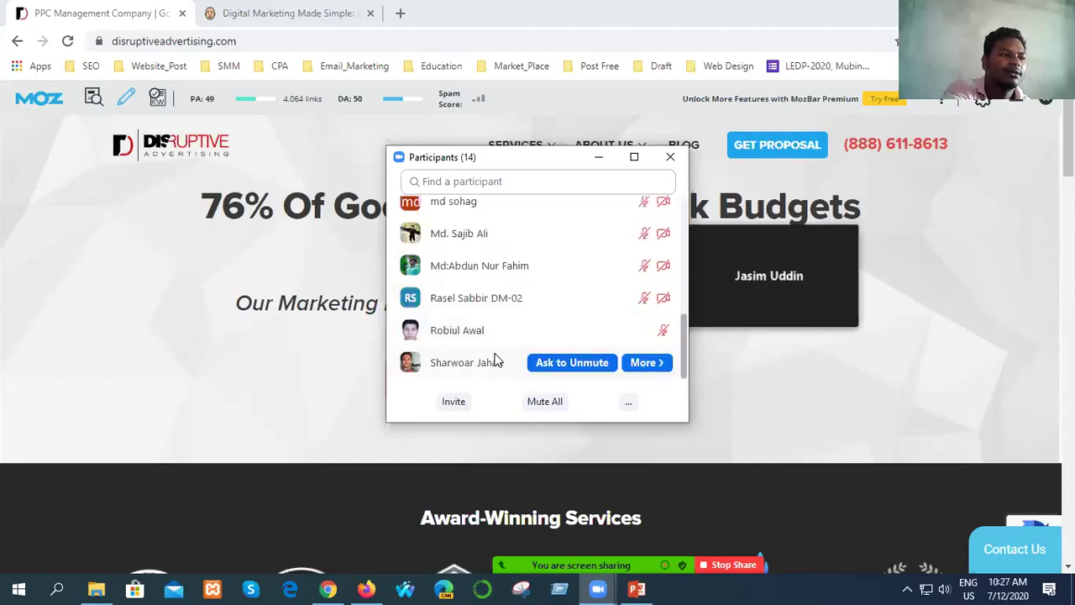
pyautogui.scroll(5, 495, 360)
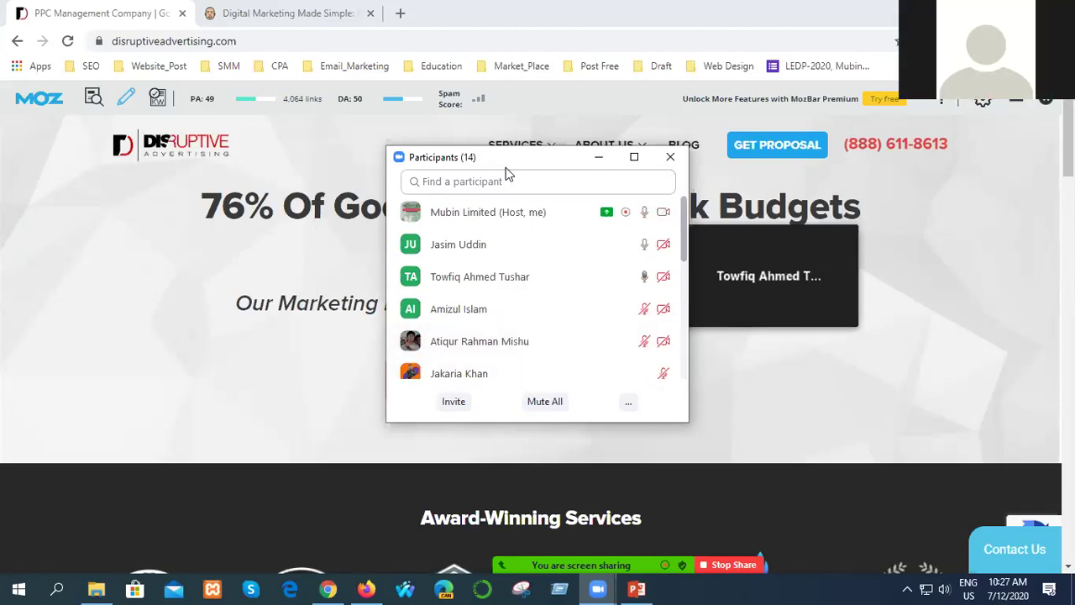
# Step: Hide the participants list, close the marketing budget form, and move the video panel over the headline
pyautogui.click(598, 161)
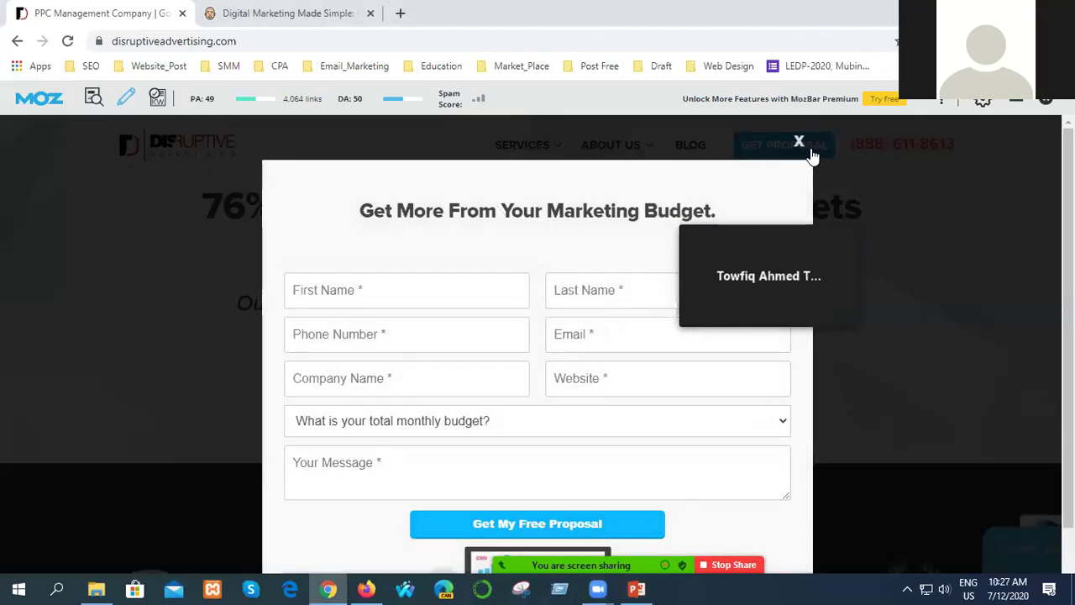
pyautogui.click(798, 142)
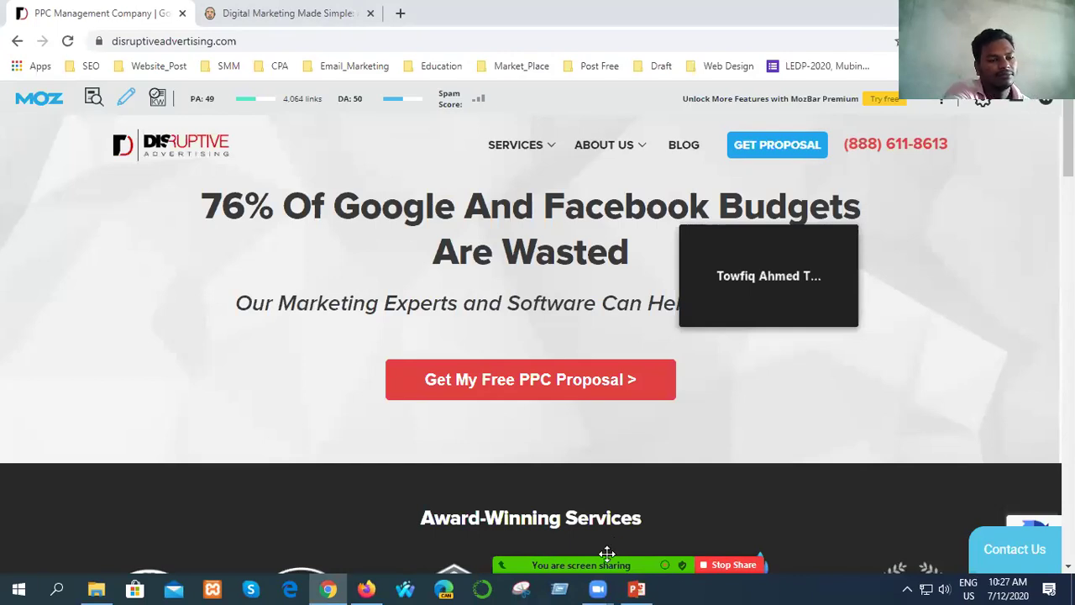
pyautogui.moveTo(693, 504)
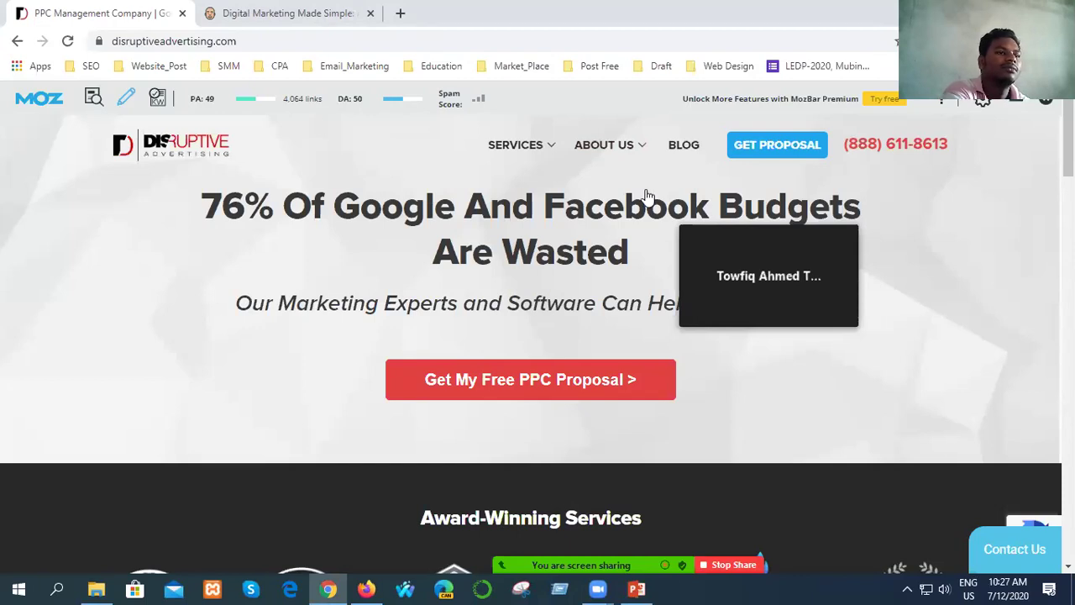
pyautogui.moveTo(797, 232)
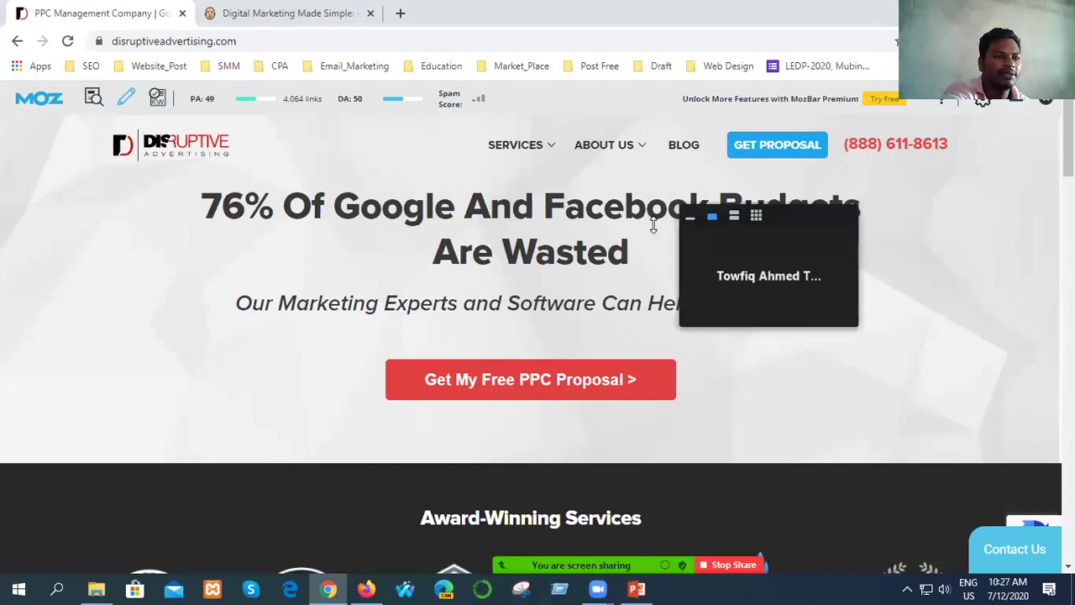
pyautogui.moveTo(796, 220); pyautogui.dragTo(522, 194)
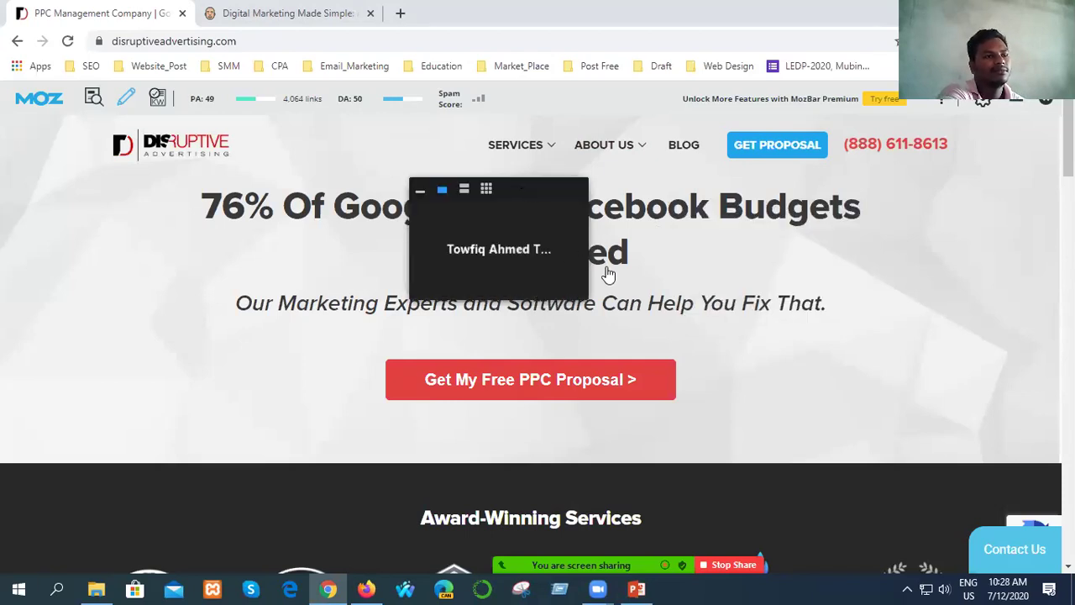
# Step: Stop the Zoom screen share to view the attendee's MozBar Chrome Web Store page
pyautogui.click(728, 565)
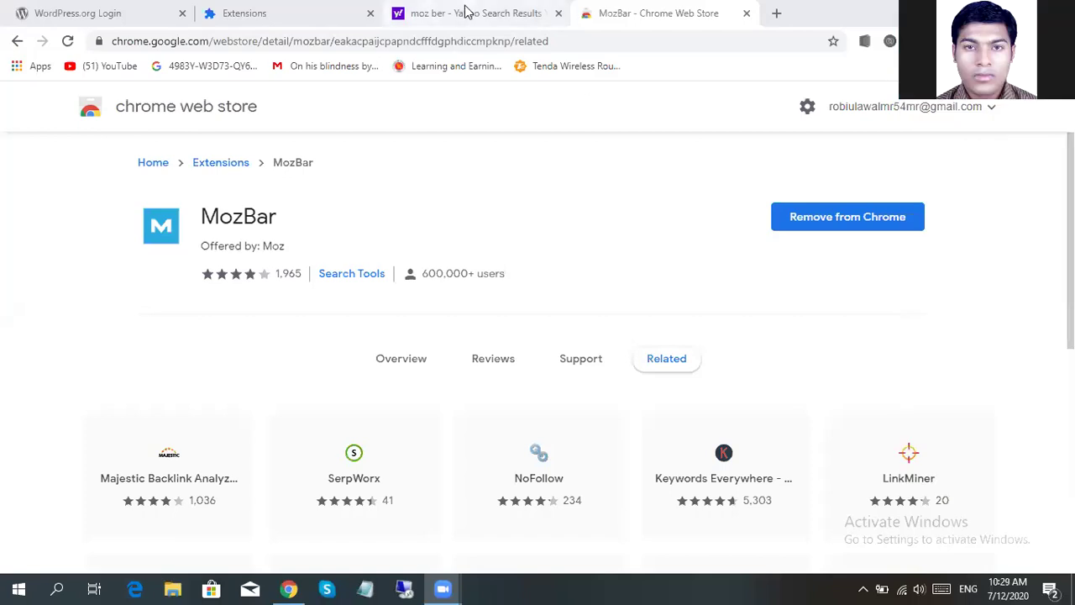
# Step: Switch to the Extensions management tab and maximize the browser window
pyautogui.click(332, 11)
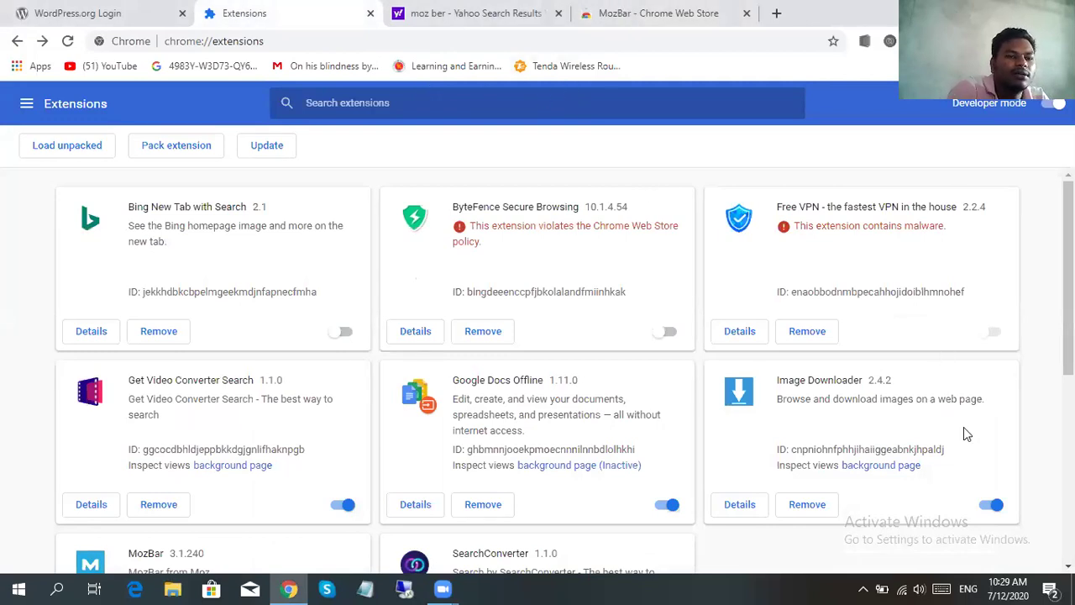
pyautogui.click(631, 12)
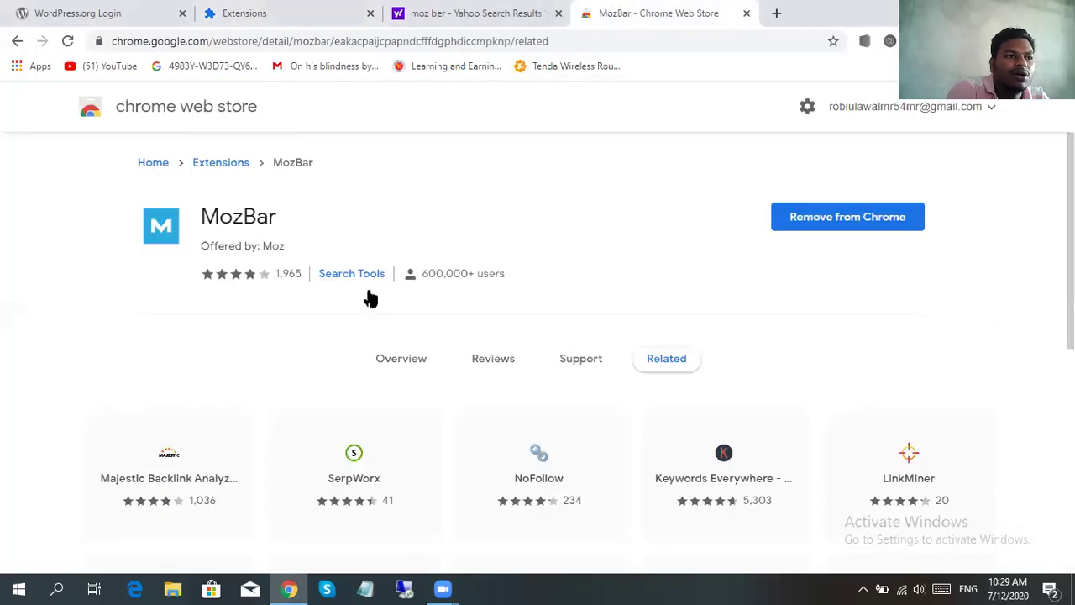
pyautogui.click(278, 16)
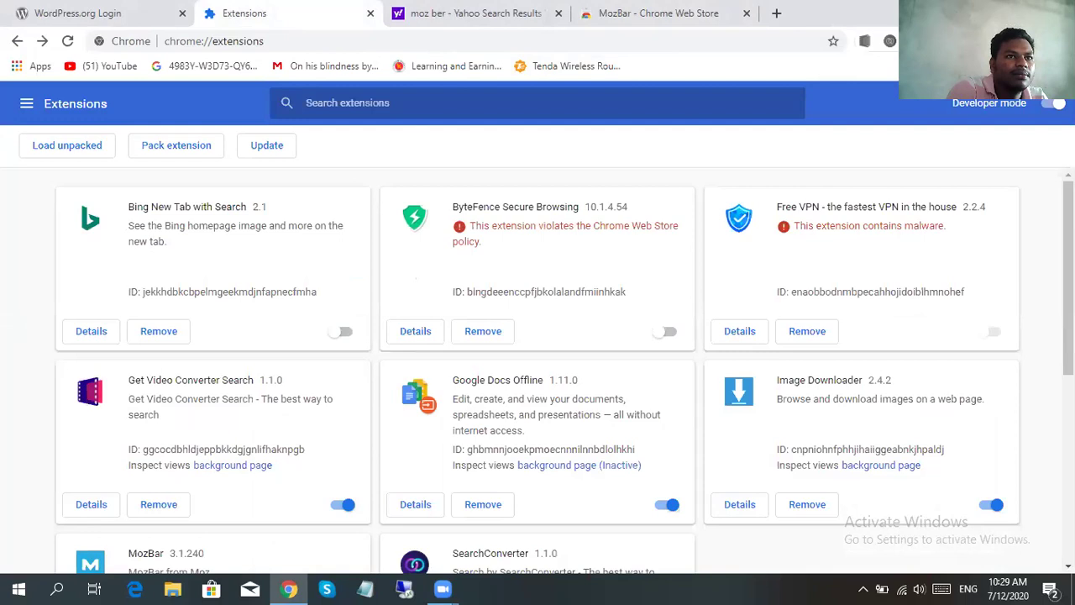
pyautogui.doubleClick(875, 6)
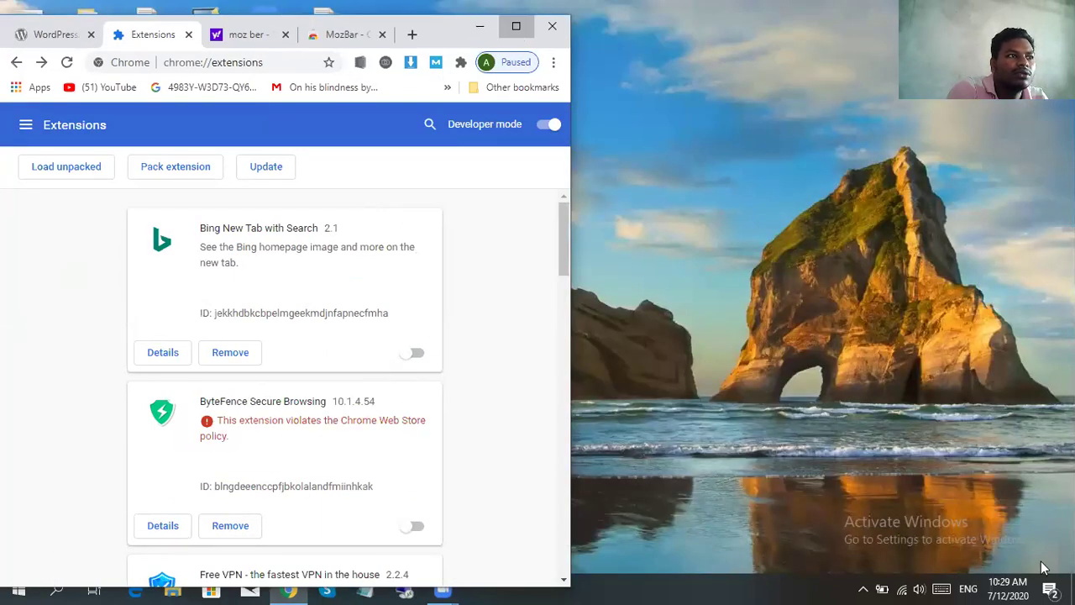
pyautogui.press('super+Up')
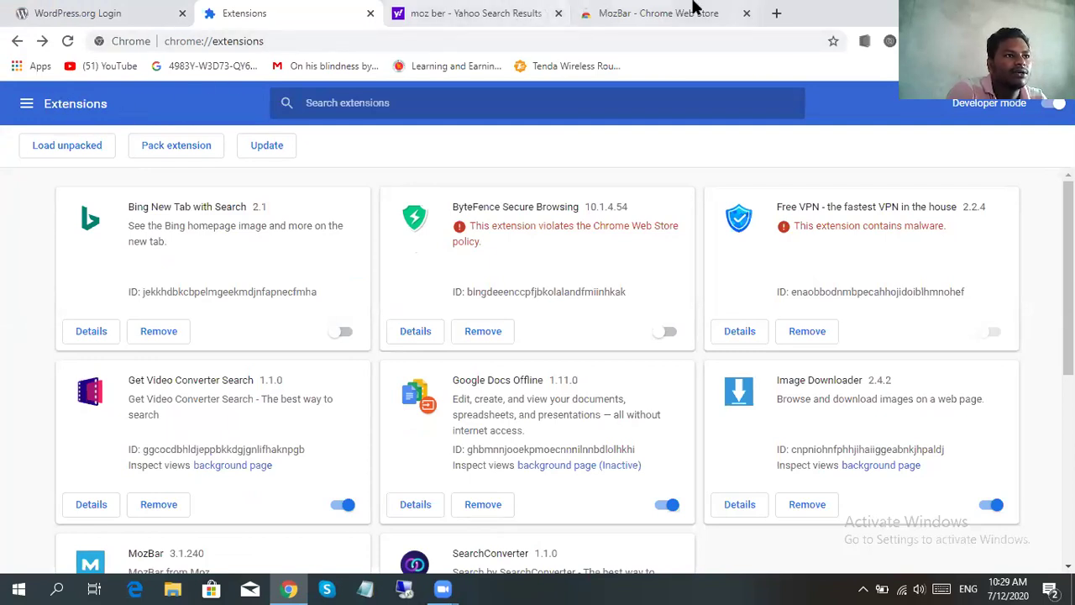
pyautogui.press('super+Down')
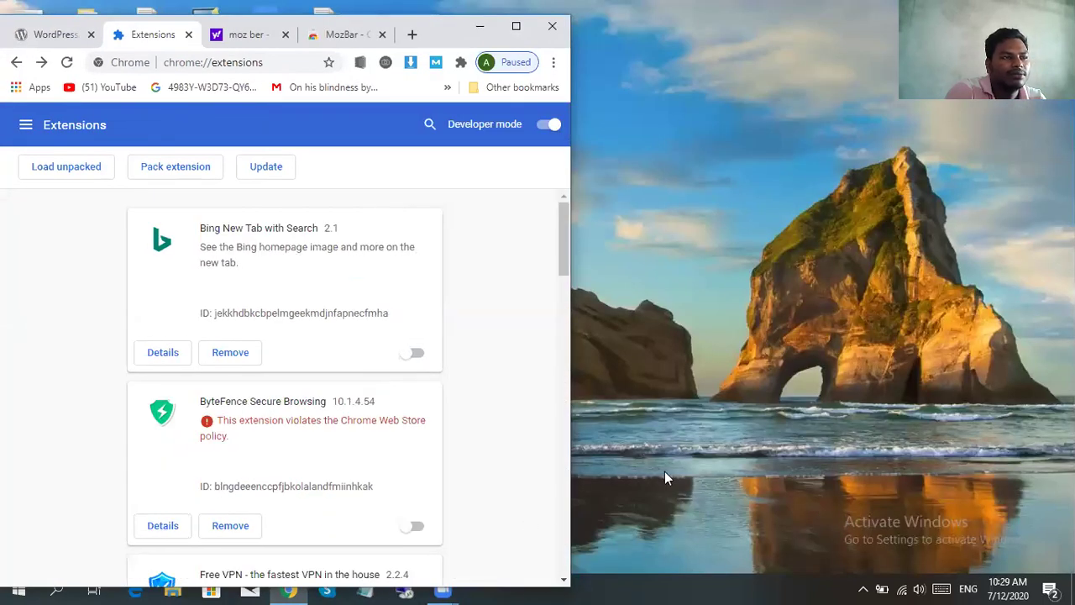
pyautogui.click(518, 30)
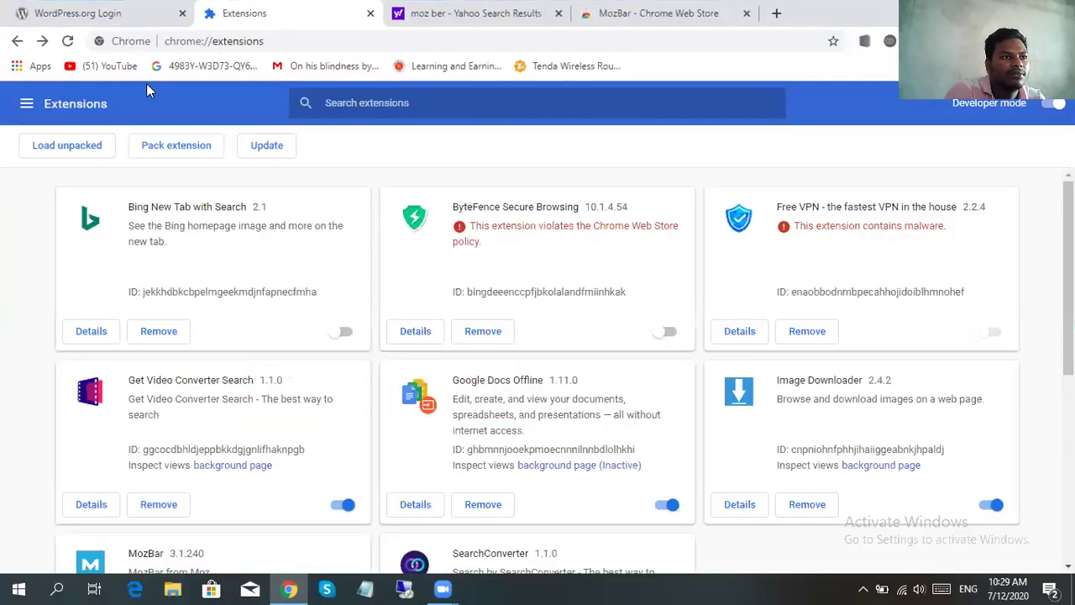
# Step: Open the Extensions side menu, then activate MozBar from the installed extensions list
pyautogui.click(30, 106)
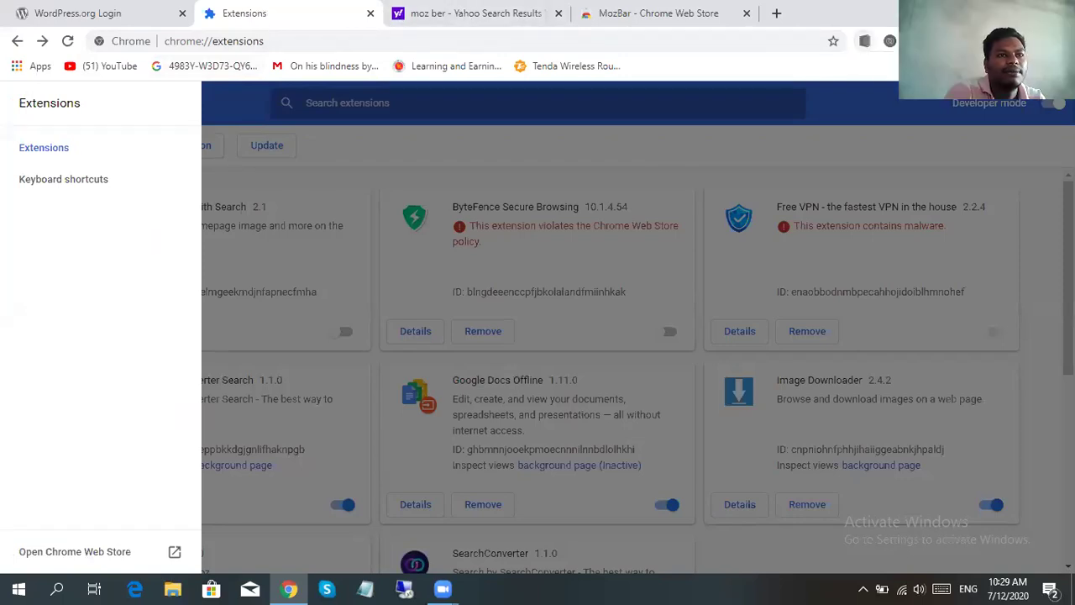
pyautogui.click(865, 42)
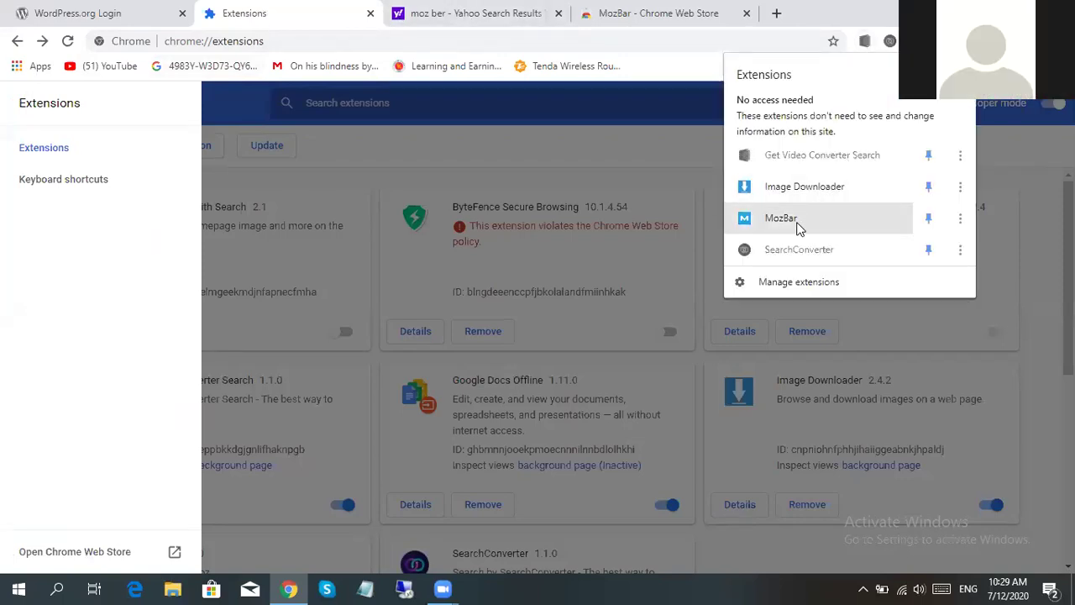
pyautogui.click(839, 222)
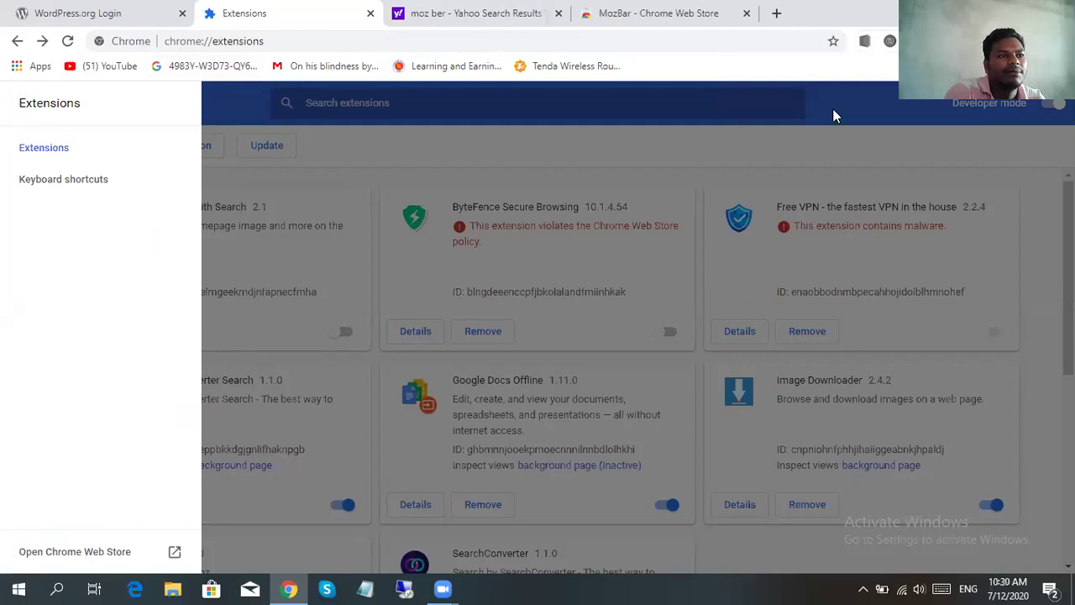
# Step: From a new tab, open Whitepages' reverse address lookup via its shortcut tile after backing out of Google and Gmail
pyautogui.click(776, 13)
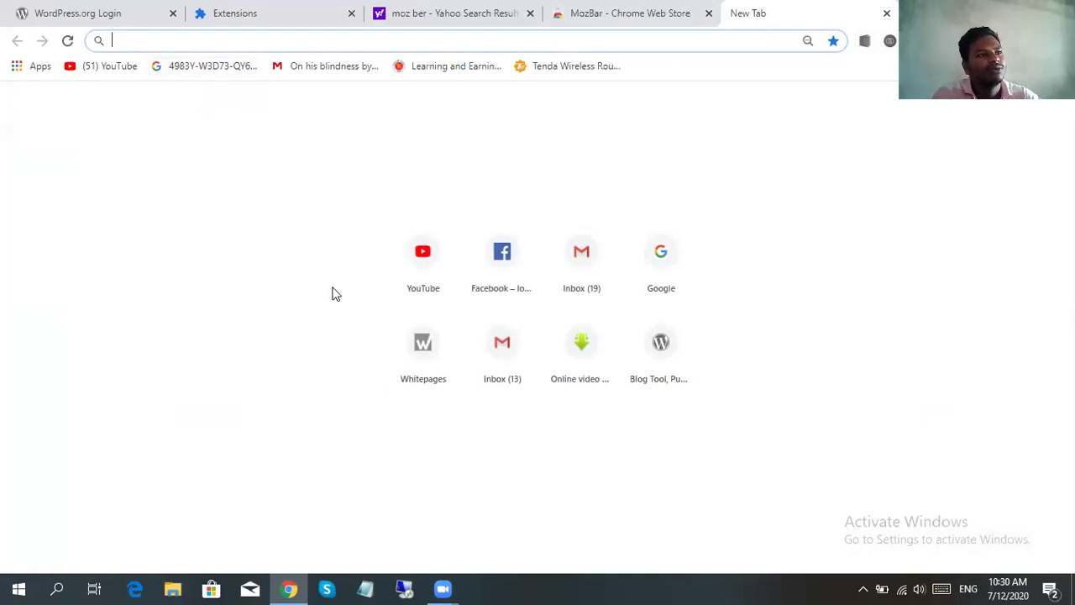
pyautogui.click(660, 283)
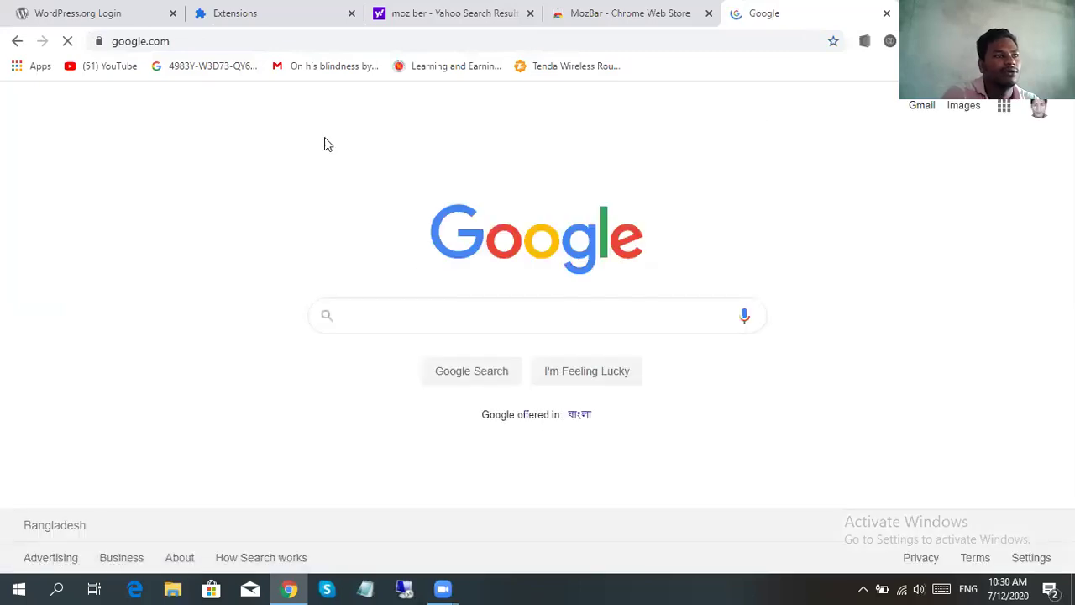
pyautogui.hotkey('alt', 'Left')
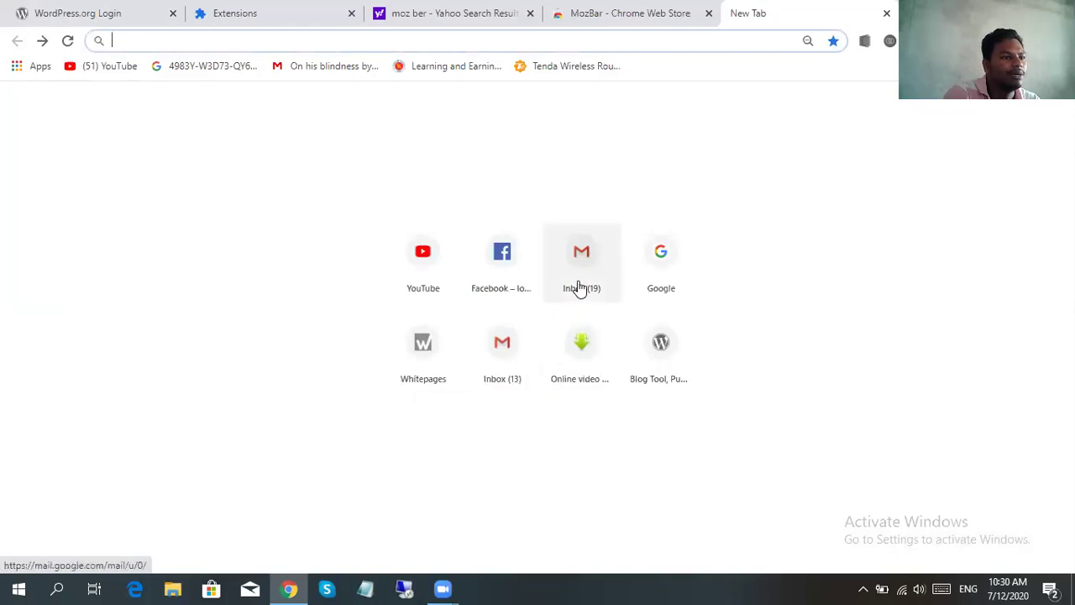
pyautogui.click(579, 288)
pyautogui.click(19, 43)
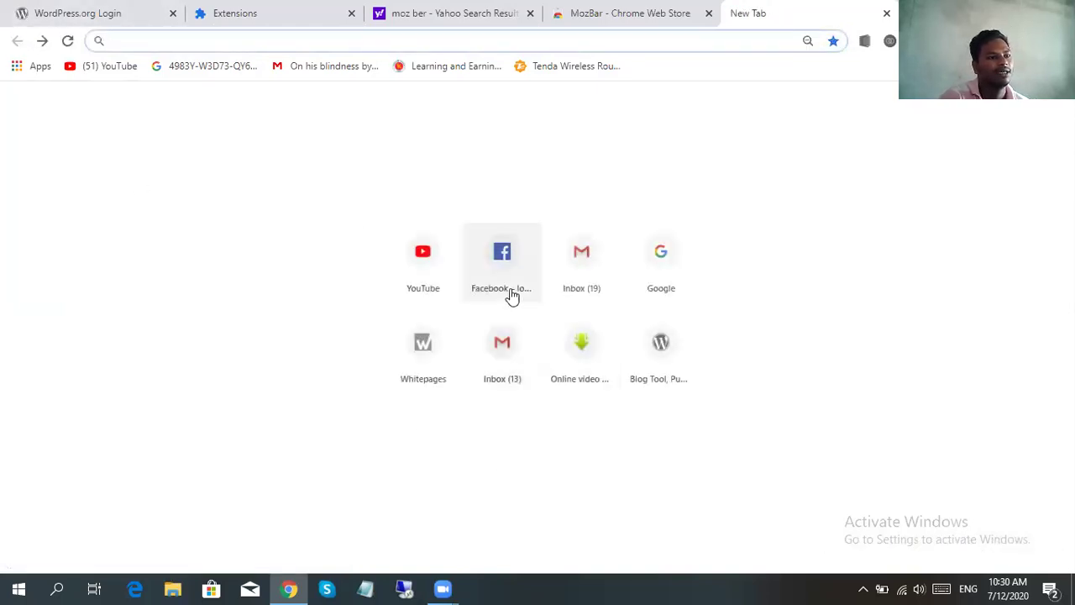
pyautogui.click(425, 372)
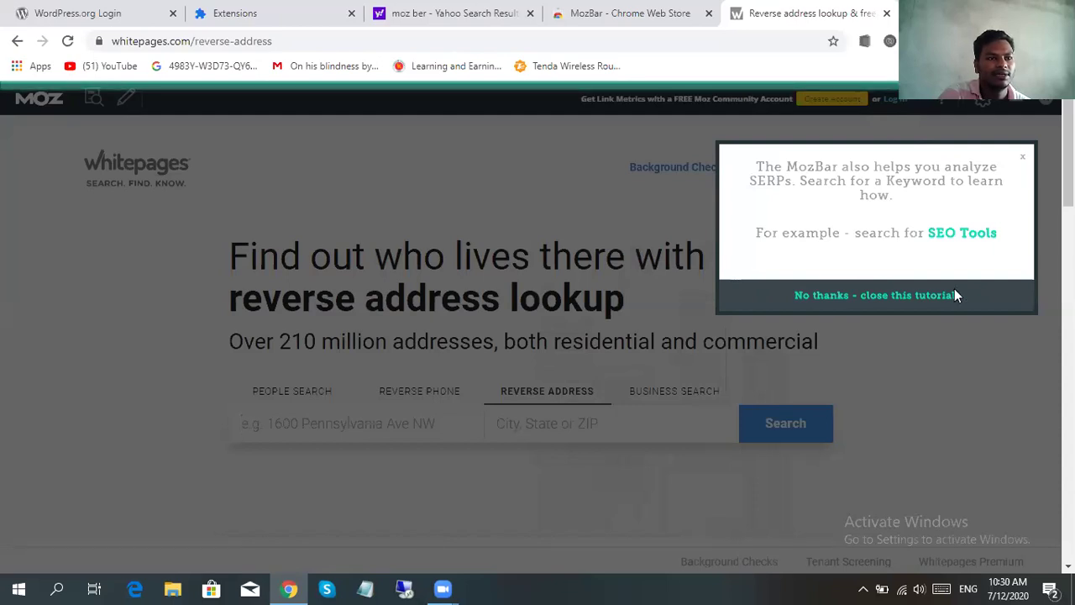
# Step: Dismiss the MozBar tutorial and start a free Moz Community account from the toolbar's Create Account
pyautogui.click(1023, 159)
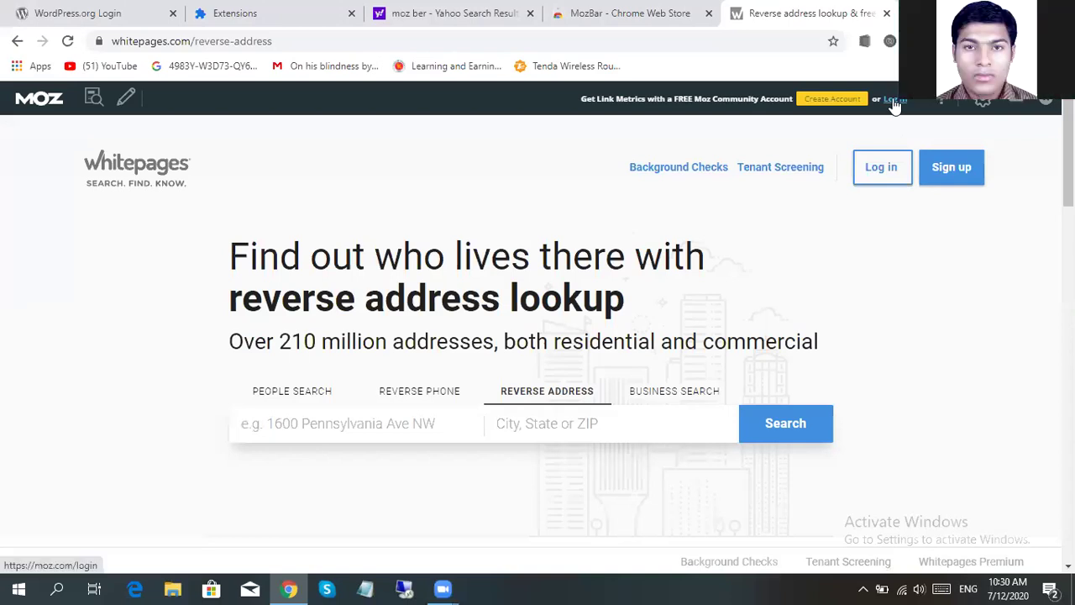
pyautogui.click(832, 101)
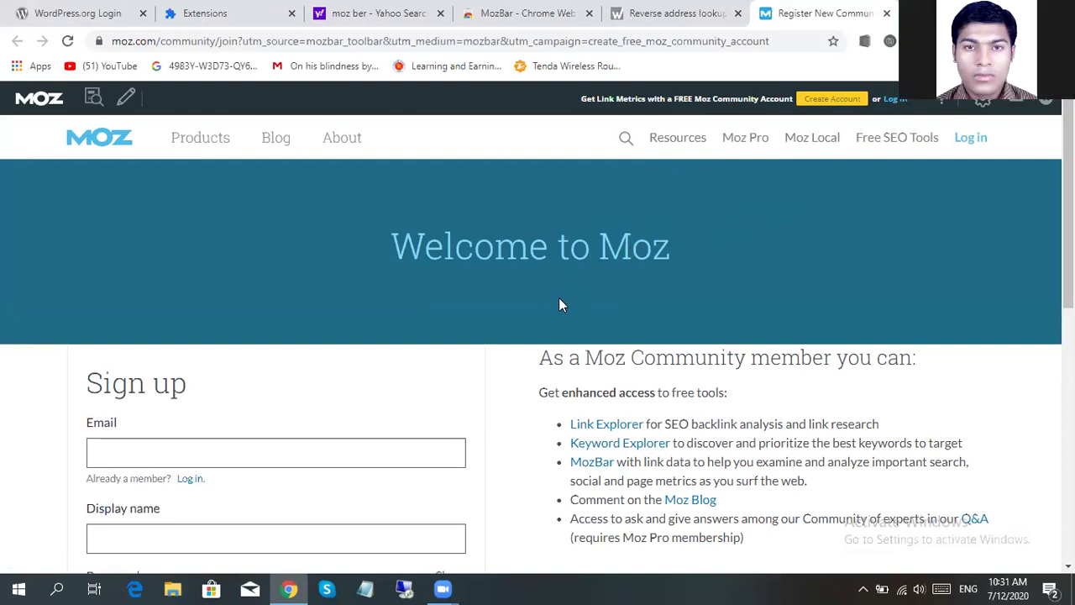
# Step: Fill in the saved e-mail address, a display name and a password on the sign-up form
pyautogui.scroll(-1, 638, 269)
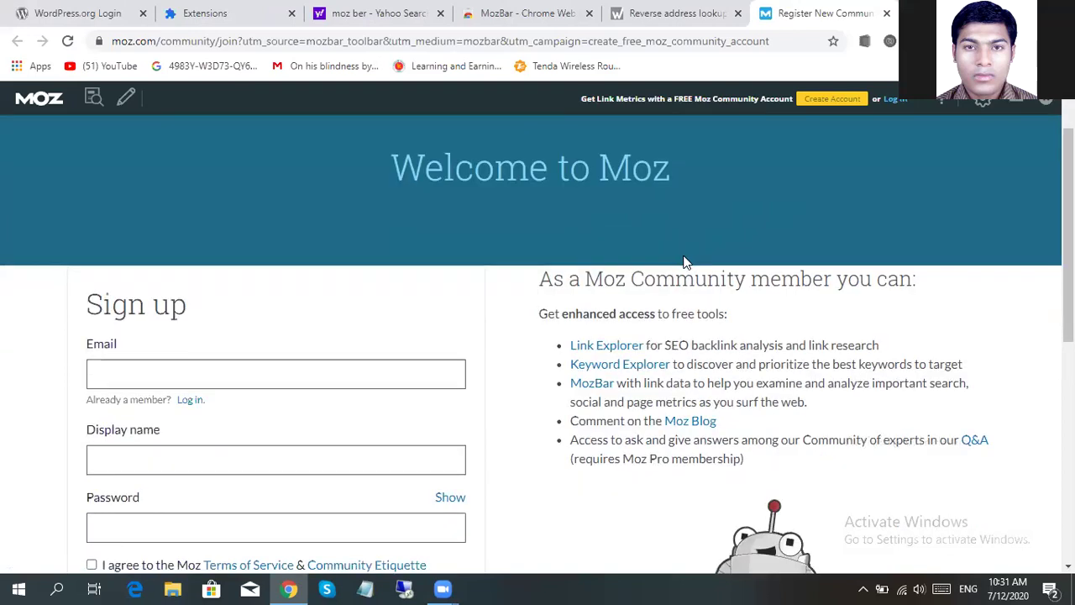
pyautogui.scroll(-1, 677, 262)
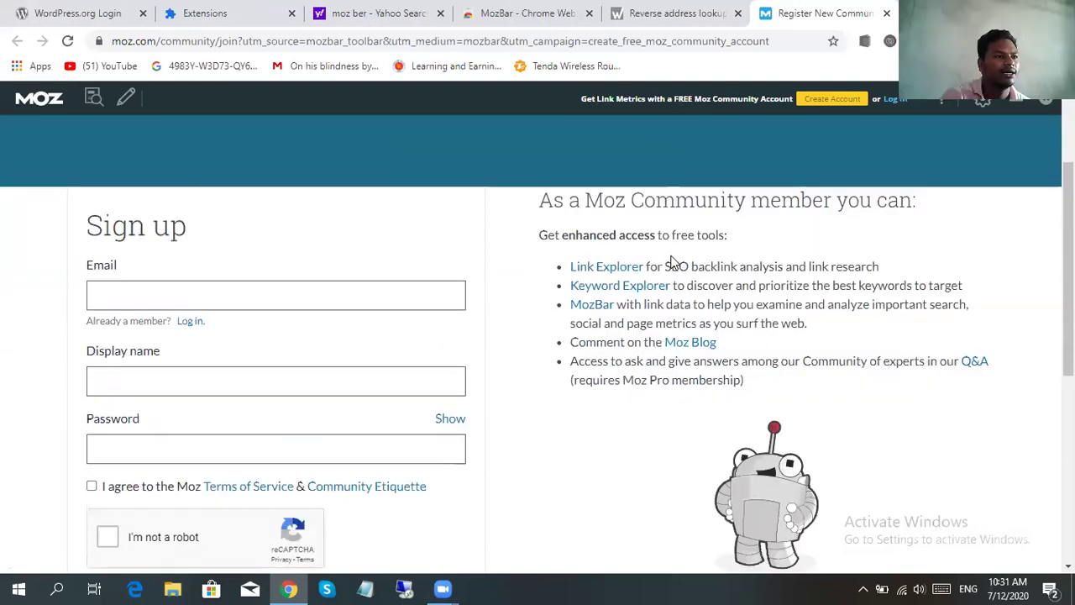
pyautogui.scroll(1, 673, 263)
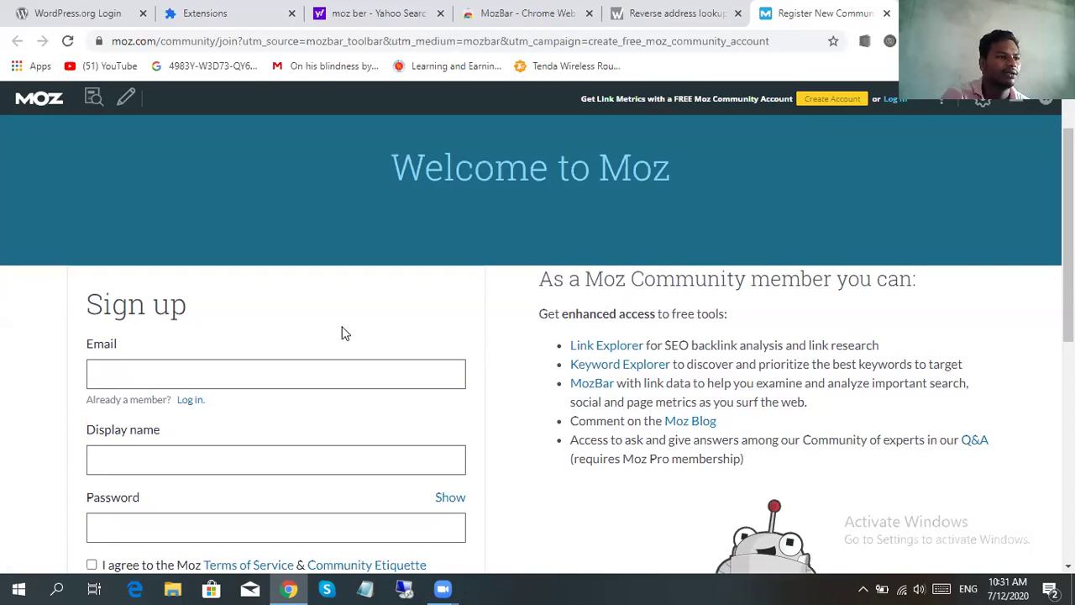
pyautogui.click(310, 371)
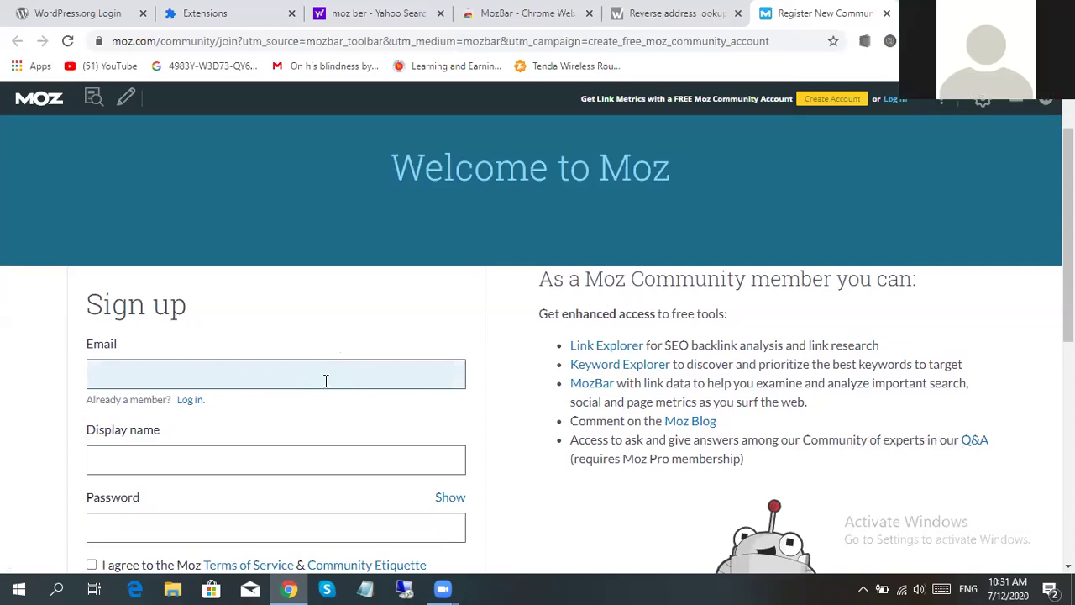
pyautogui.click(326, 380)
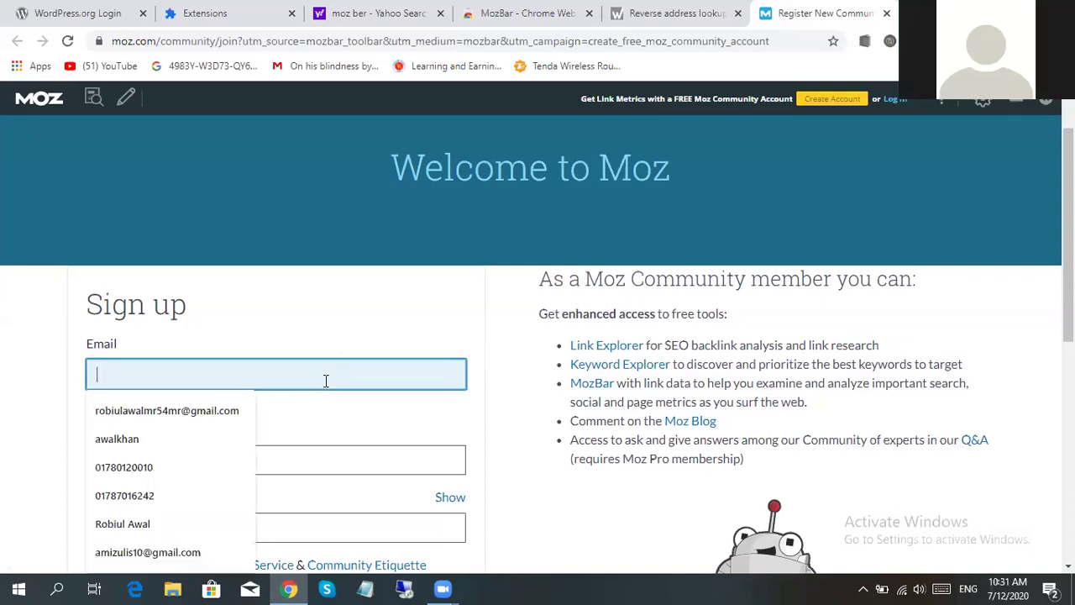
pyautogui.click(191, 411)
pyautogui.click(189, 461)
pyautogui.click(187, 462)
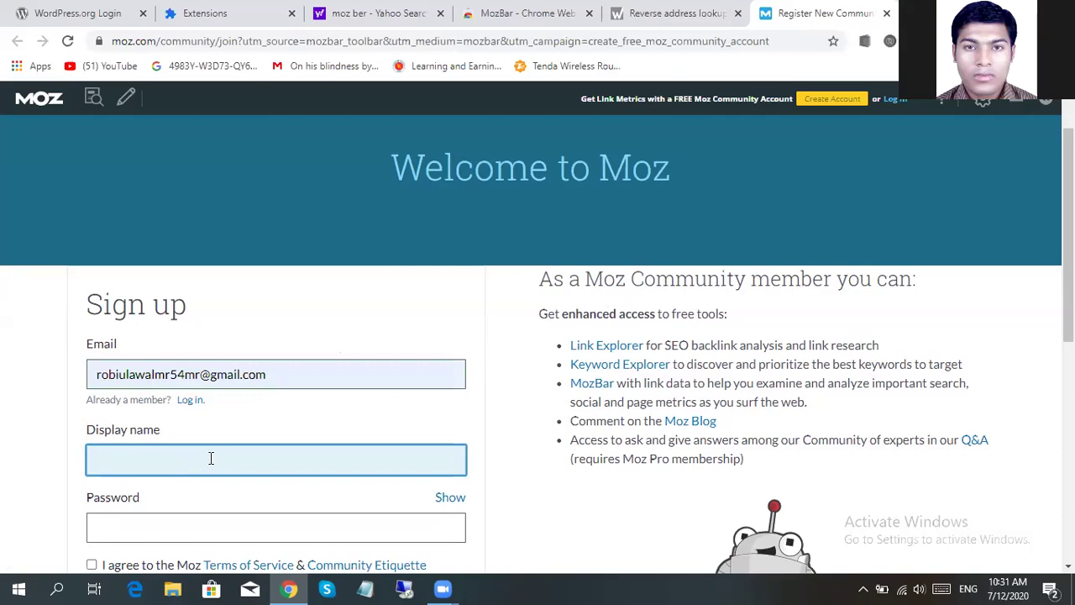
pyautogui.write('Rubel')
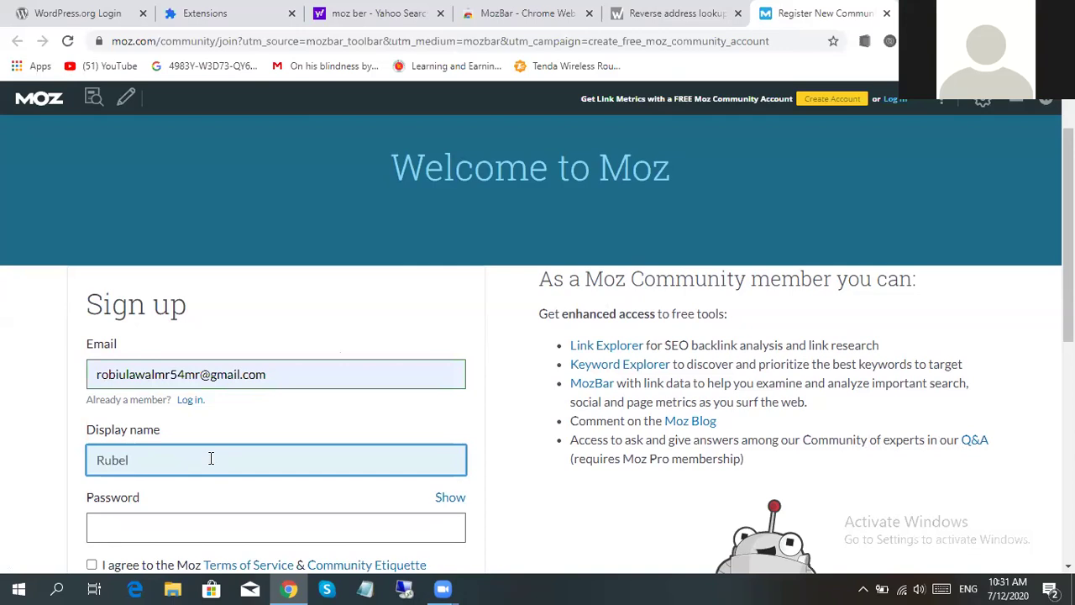
pyautogui.scroll(-1, 211, 458)
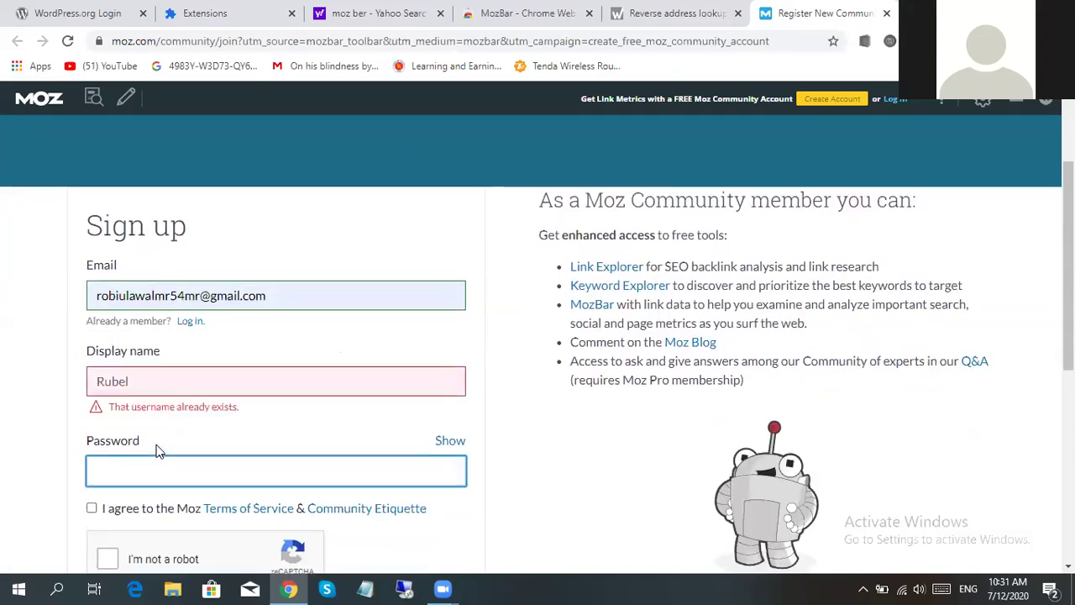
pyautogui.write('••••••')
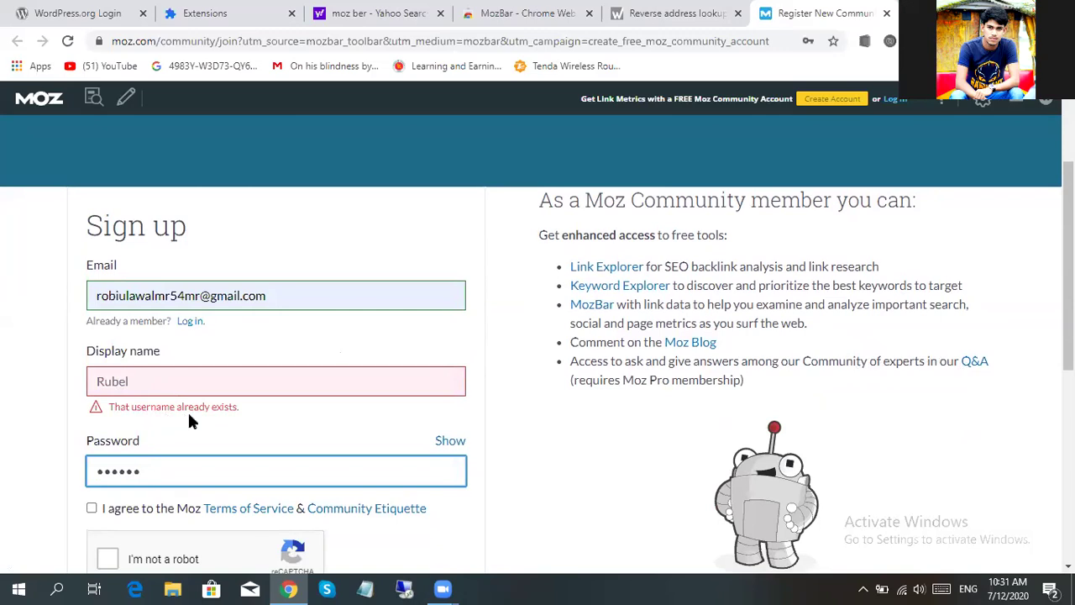
# Step: Replace the already-taken display name, retype the password, and accept the Terms of Service
pyautogui.moveTo(156, 384); pyautogui.dragTo(66, 384)
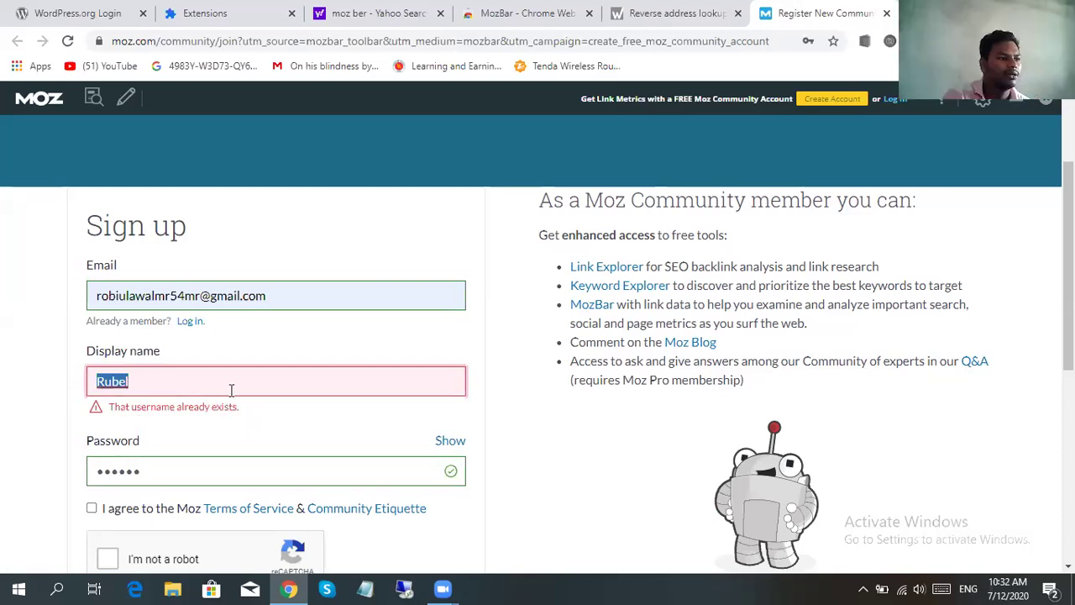
pyautogui.press('BackSpace')
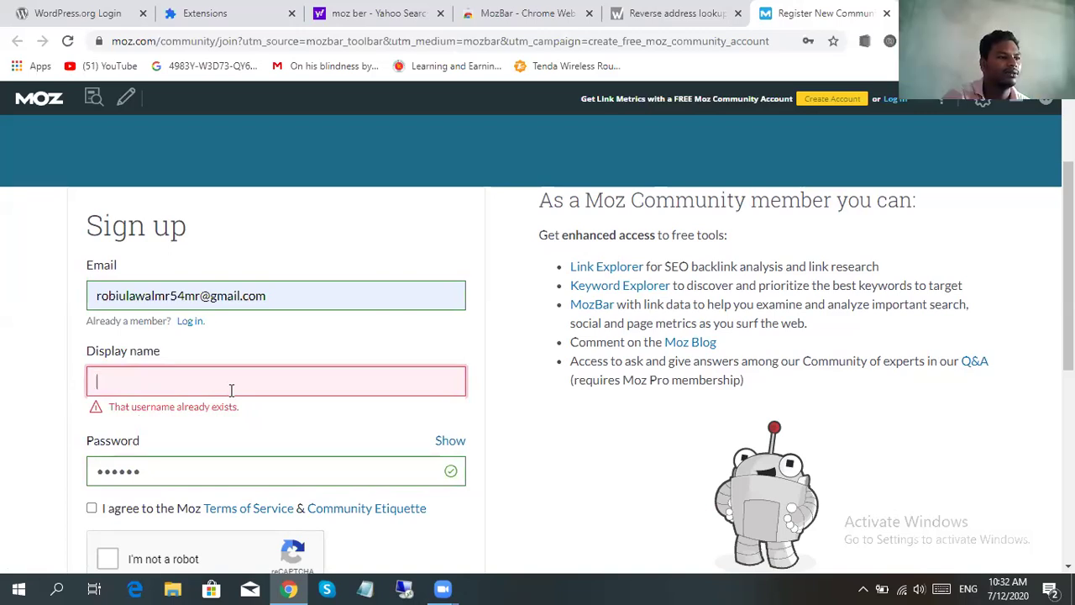
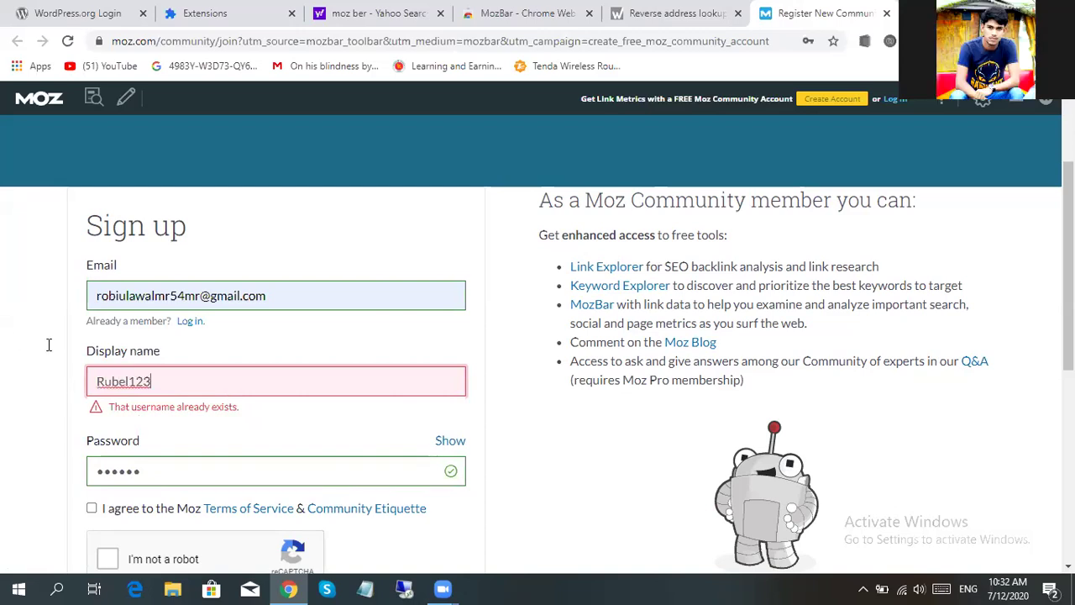
pyautogui.scroll(-1, 269, 377)
pyautogui.moveTo(253, 393); pyautogui.dragTo(52, 392)
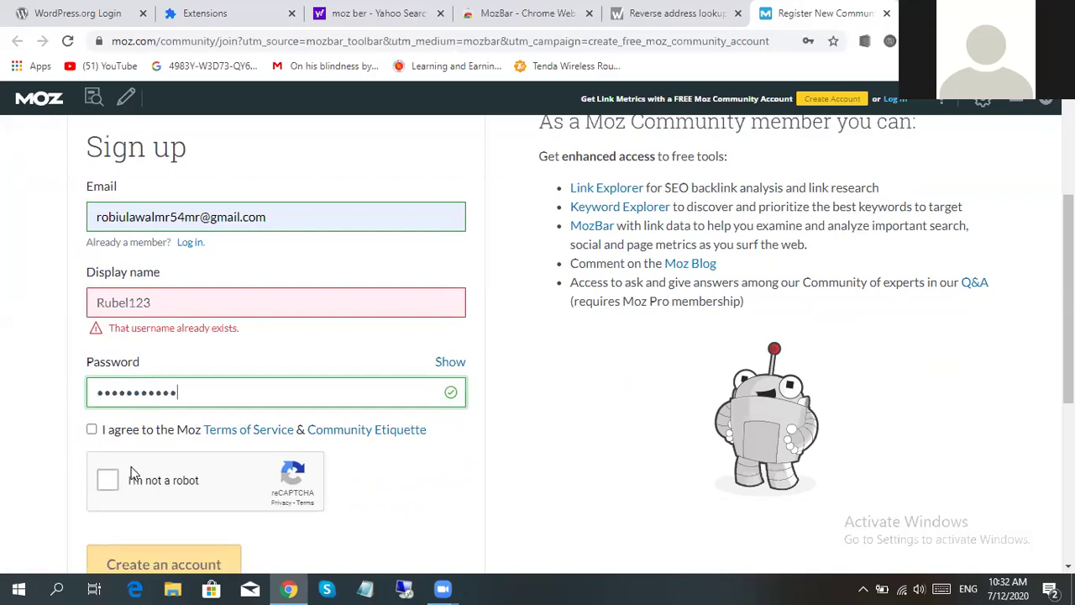
pyautogui.click(91, 428)
# Step: Enter a different, unique display name after the previous one is rejected
pyautogui.scroll(-2, 252, 391)
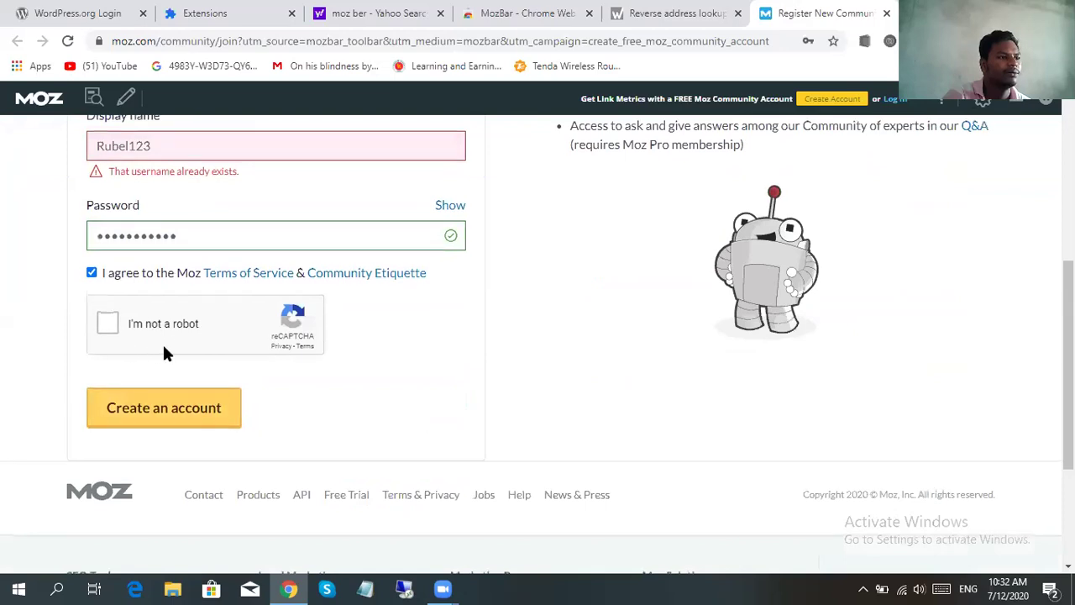
pyautogui.scroll(3, 199, 288)
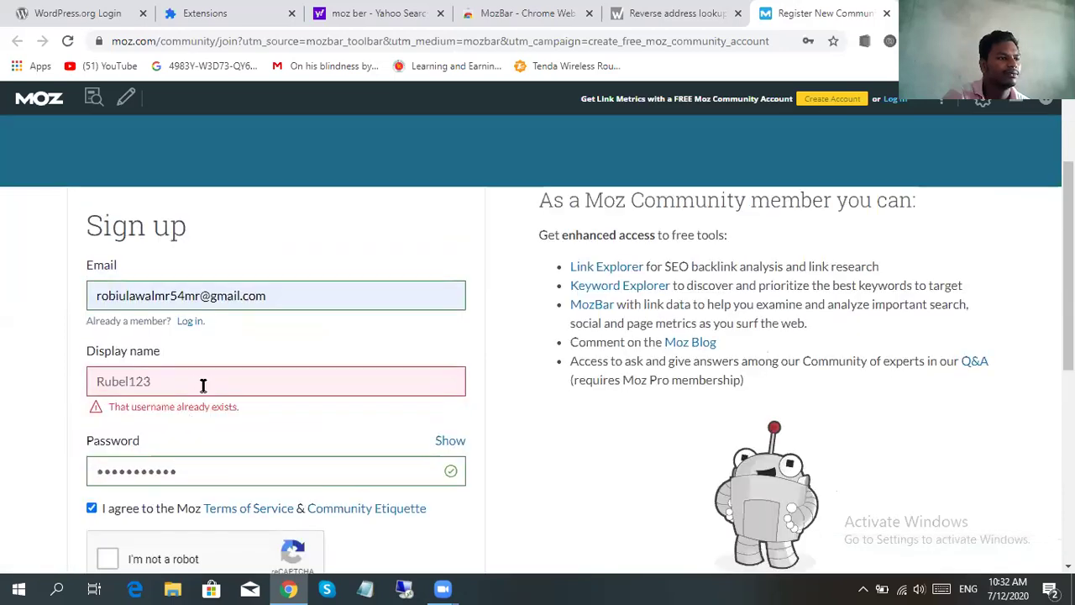
pyautogui.moveTo(201, 384); pyautogui.dragTo(92, 381)
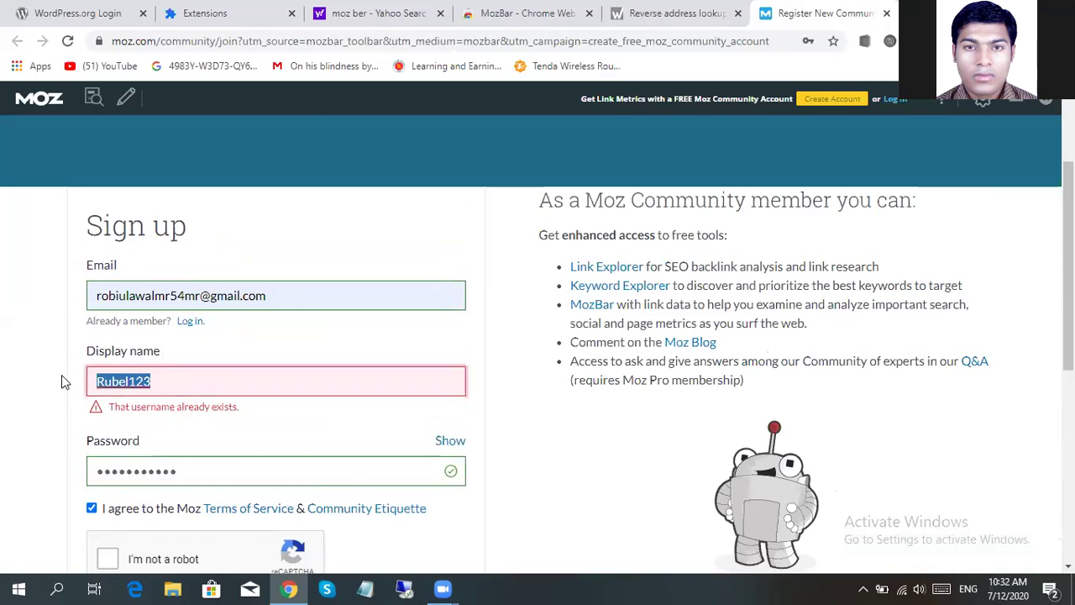
pyautogui.write('Ro')
pyautogui.hotkey('ctrl', 'a')
pyautogui.press('BackSpace')
pyautogui.write('R')
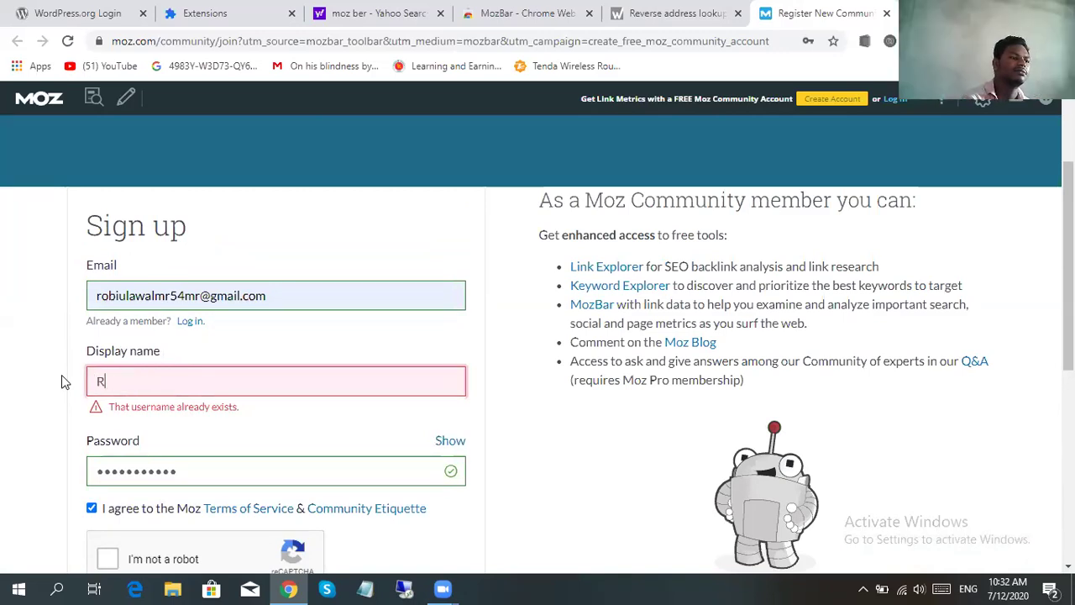
pyautogui.write('obiul')
pyautogui.hotkey('ctrl', 'a')
pyautogui.press('End')
pyautogui.write('222')
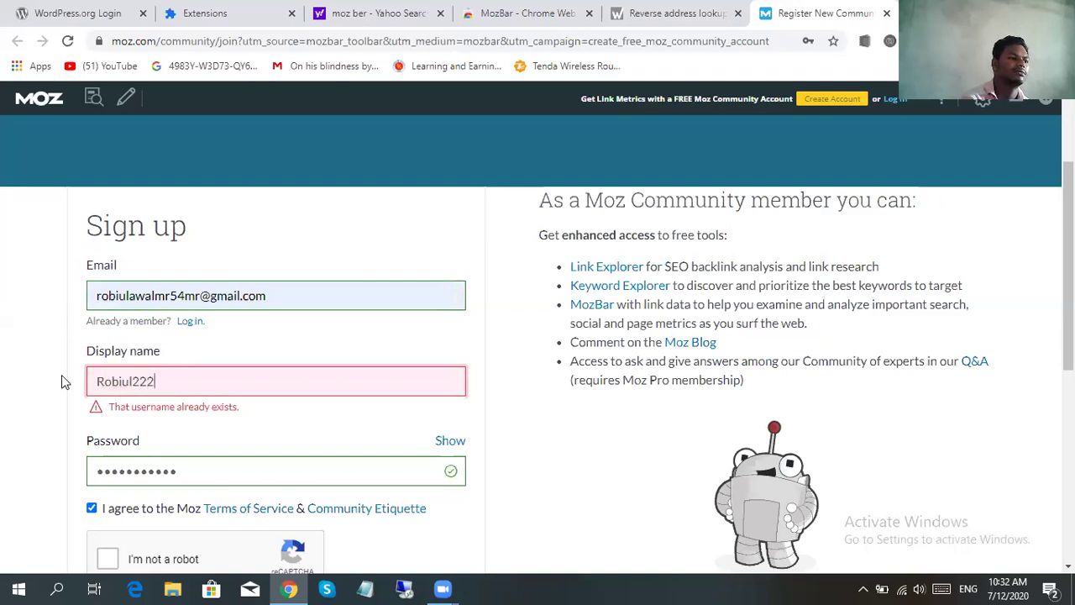
pyautogui.hotkey('ctrl', 'a')
pyautogui.press('End')
pyautogui.write('1')
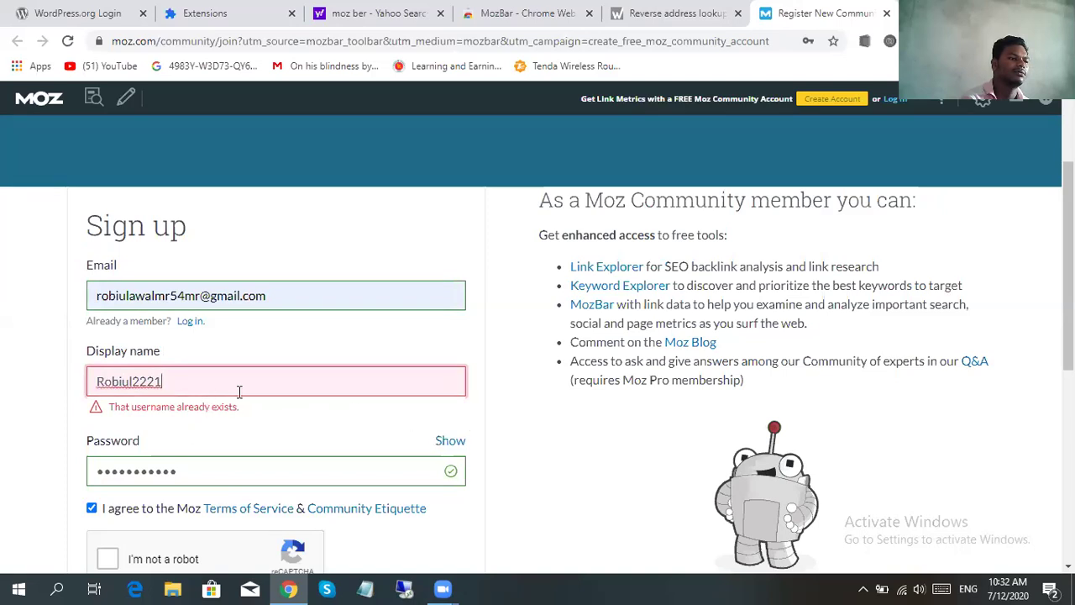
# Step: Pass the reCAPTCHA check and submit the form with Create an account
pyautogui.scroll(-1, 280, 416)
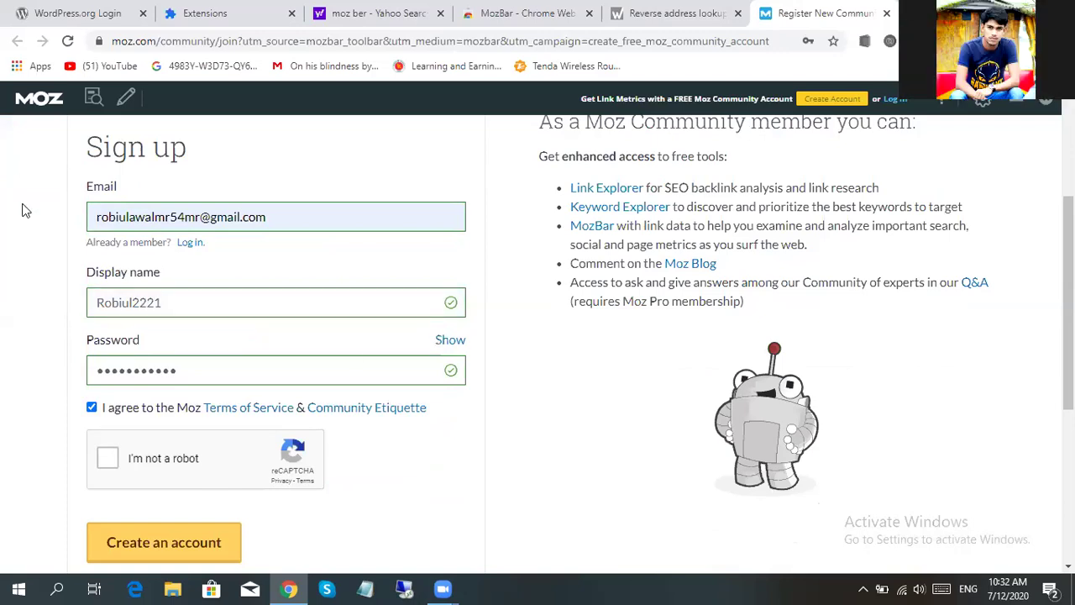
pyautogui.click(108, 458)
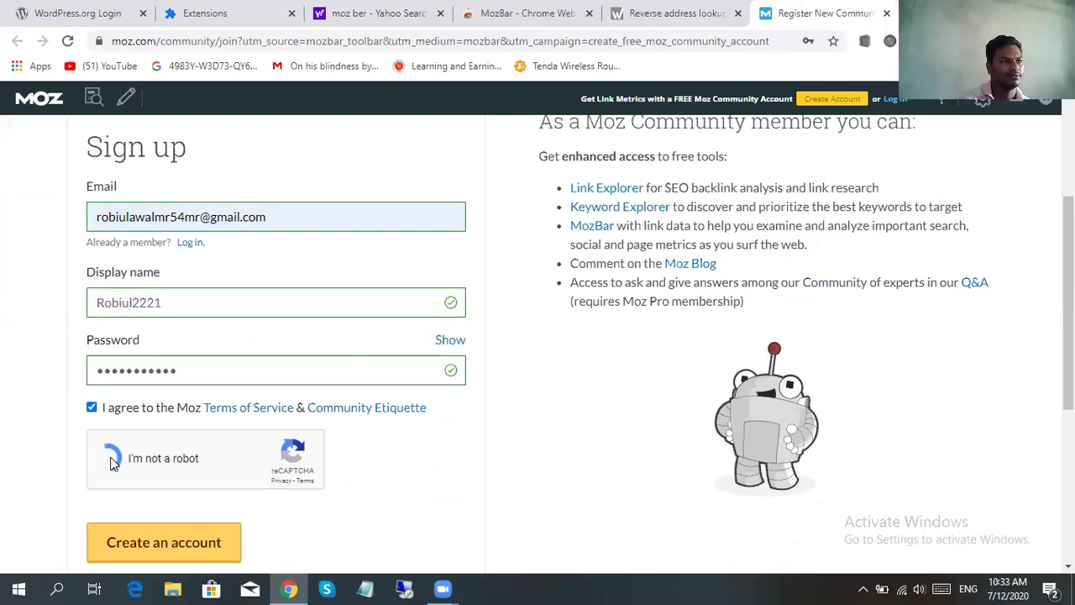
pyautogui.scroll(-4, 213, 503)
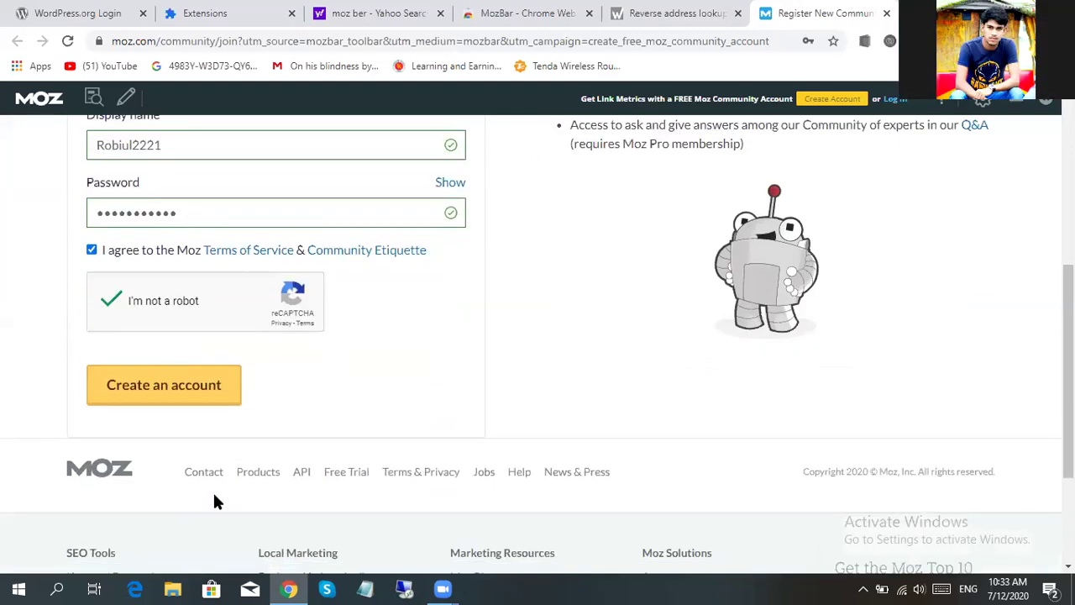
pyautogui.scroll(3, 183, 420)
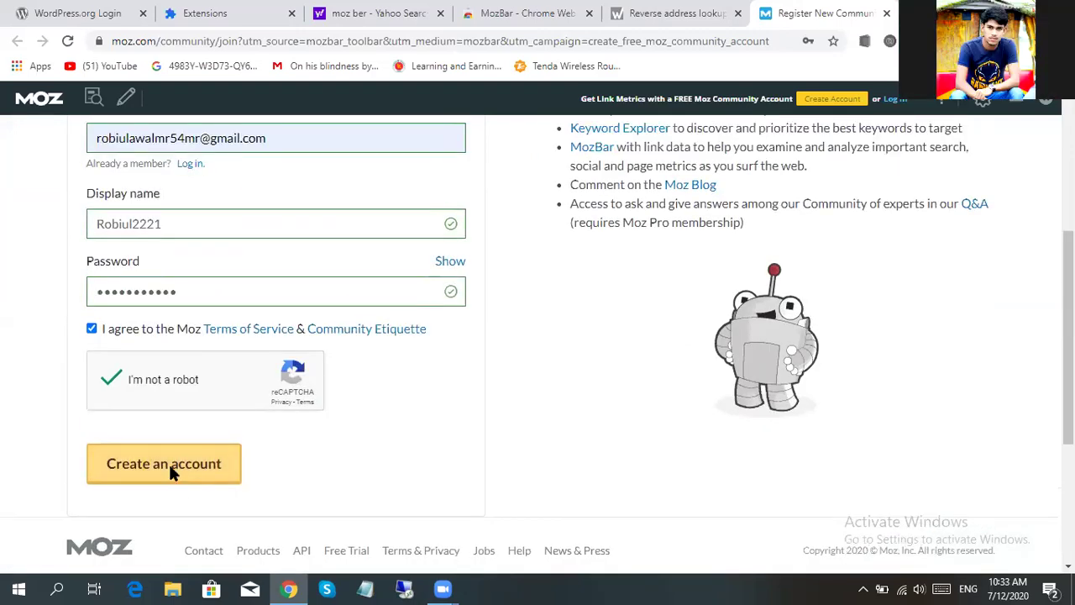
pyautogui.click(169, 472)
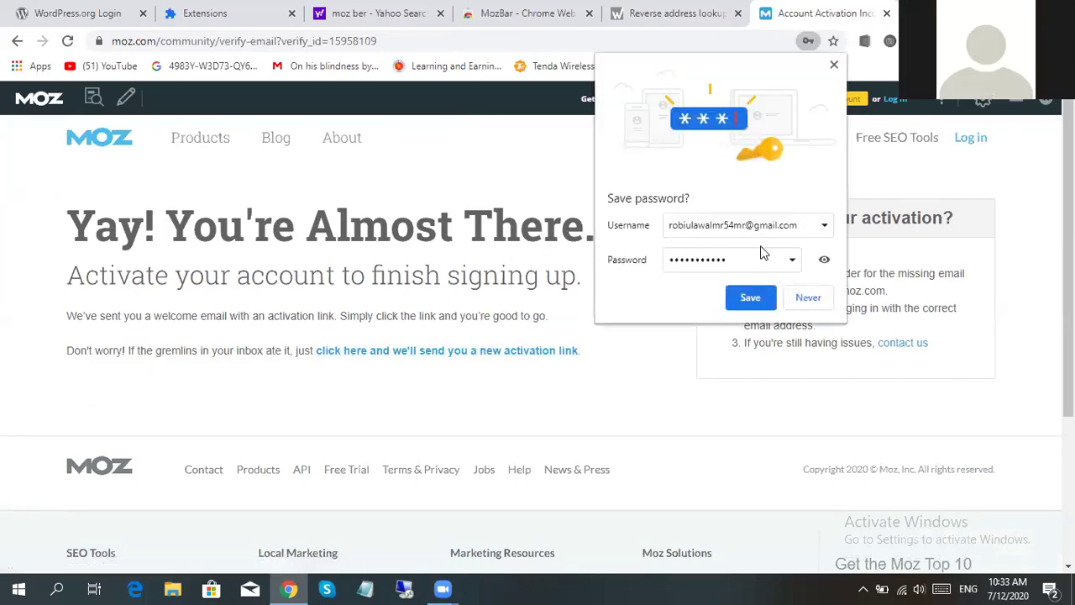
# Step: Save the Moz login password in Chrome and open a new blank tab
pyautogui.click(750, 300)
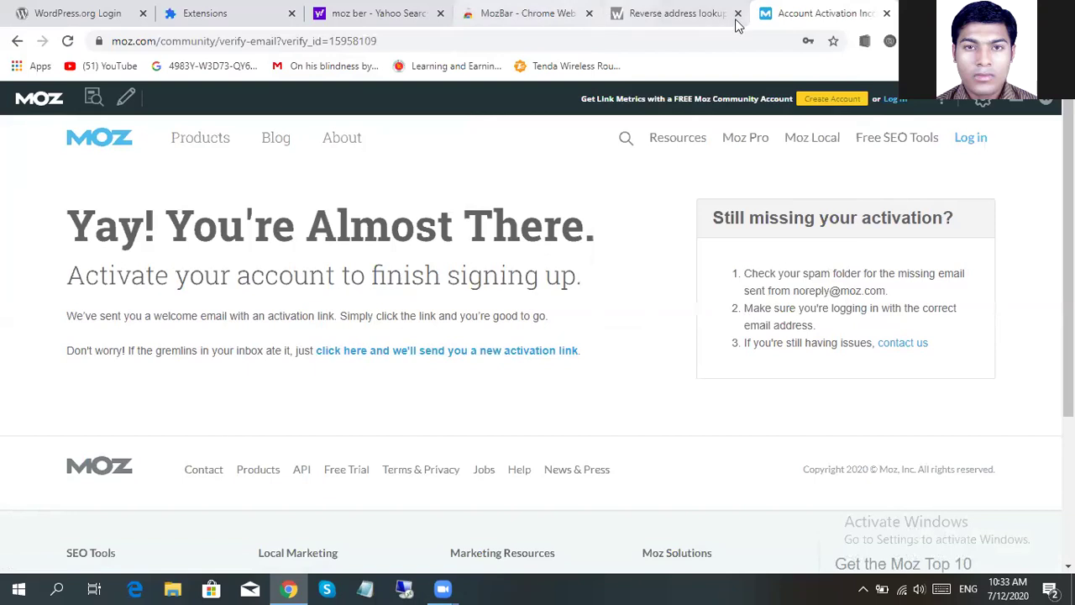
pyautogui.hotkey('ctrl', 't')
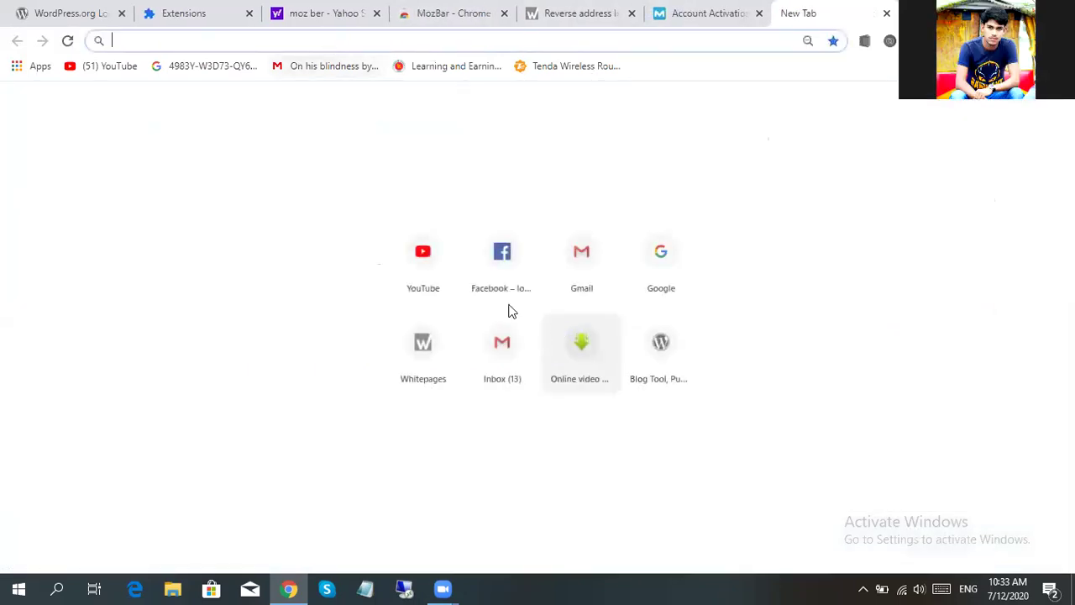
# Step: Open Gmail in basic HTML view and open the Moz account activation email
pyautogui.click(595, 264)
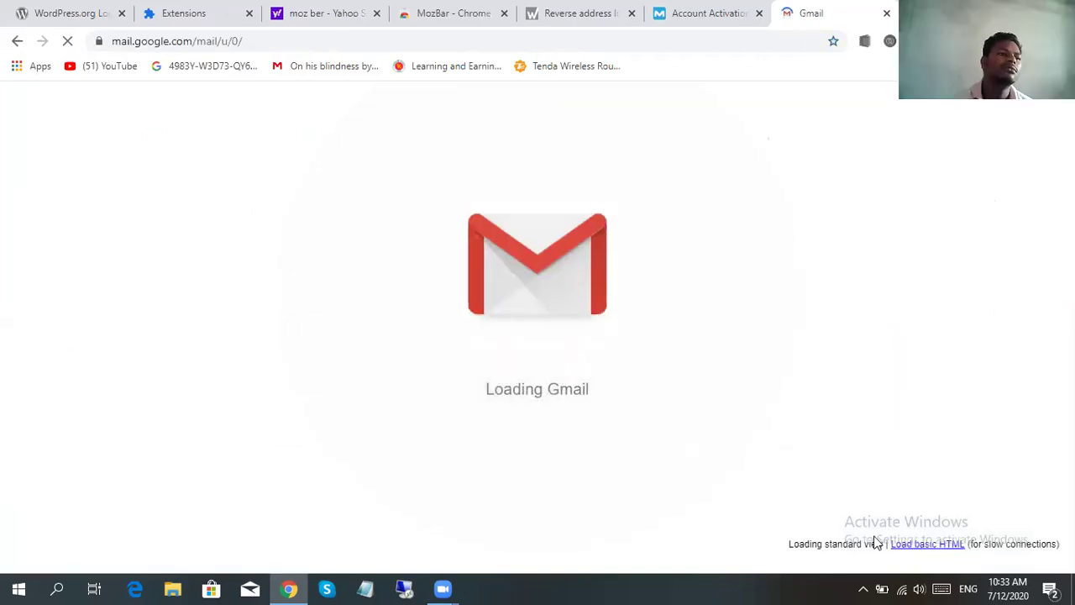
pyautogui.click(930, 546)
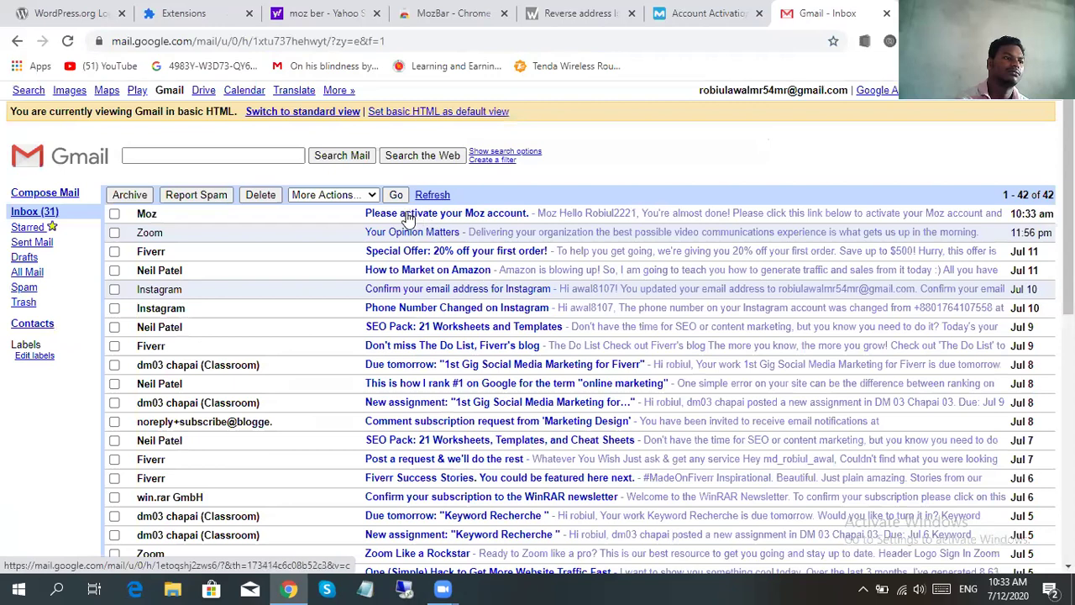
pyautogui.click(407, 217)
# Step: Follow the email's 'Activate Your Account' link to reach the Moz Community welcome page
pyautogui.scroll(-4, 471, 243)
pyautogui.scroll(-1, 587, 320)
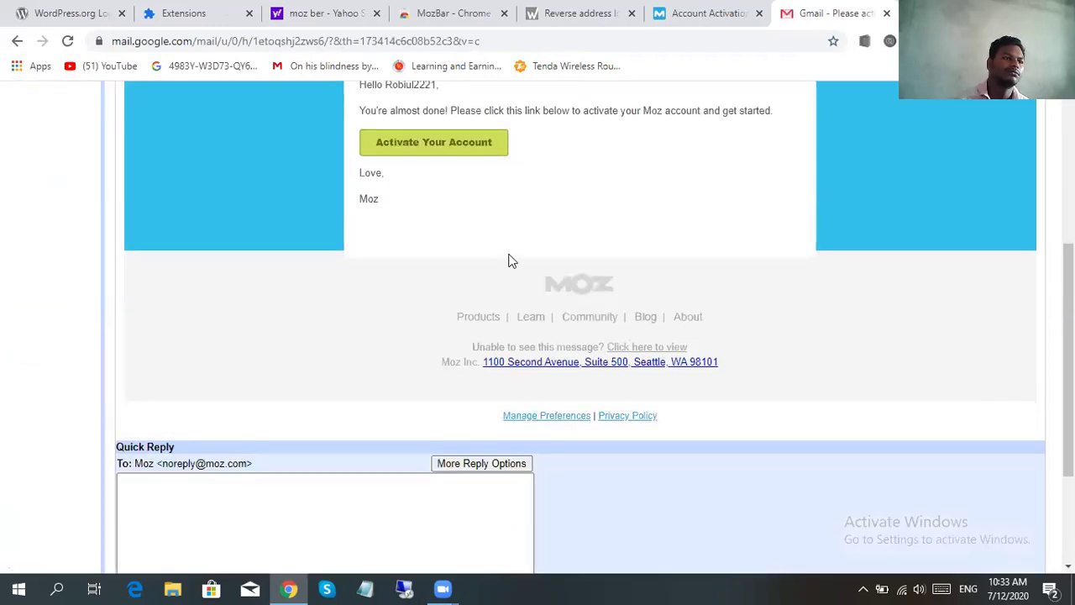
pyautogui.click(428, 149)
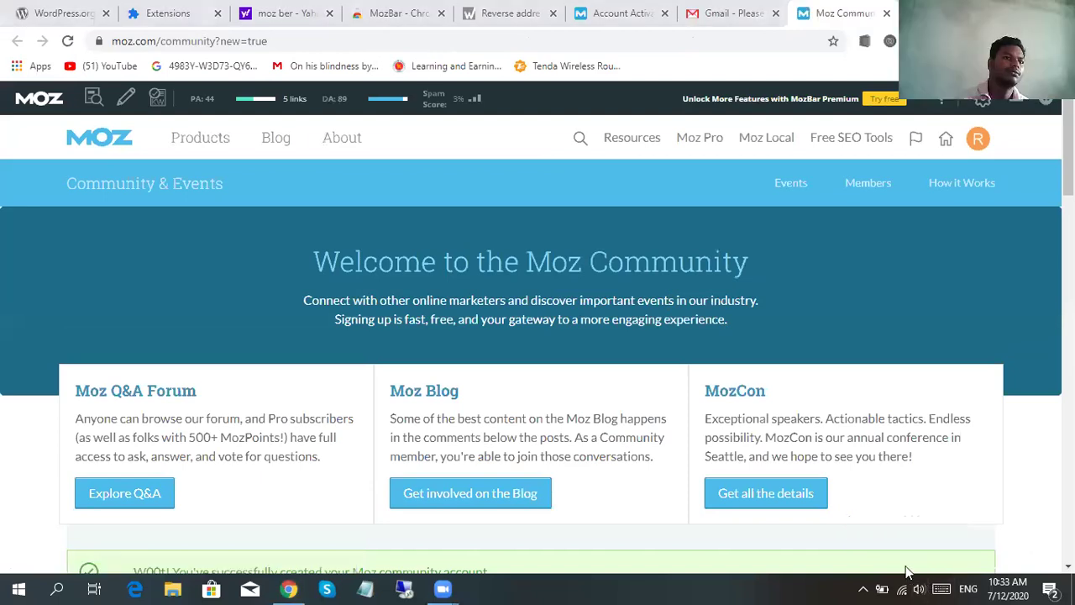
pyautogui.press('XF86AudioRaiseVolume')
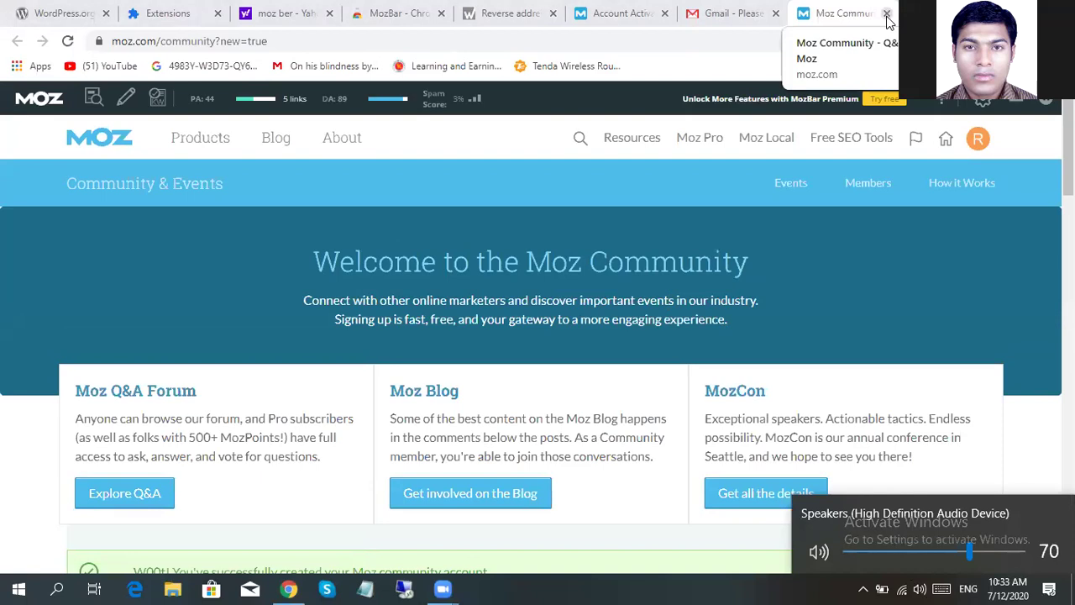
# Step: Close the Moz Community and Gmail tabs and return to the Whitepages reverse address lookup tab
pyautogui.click(887, 14)
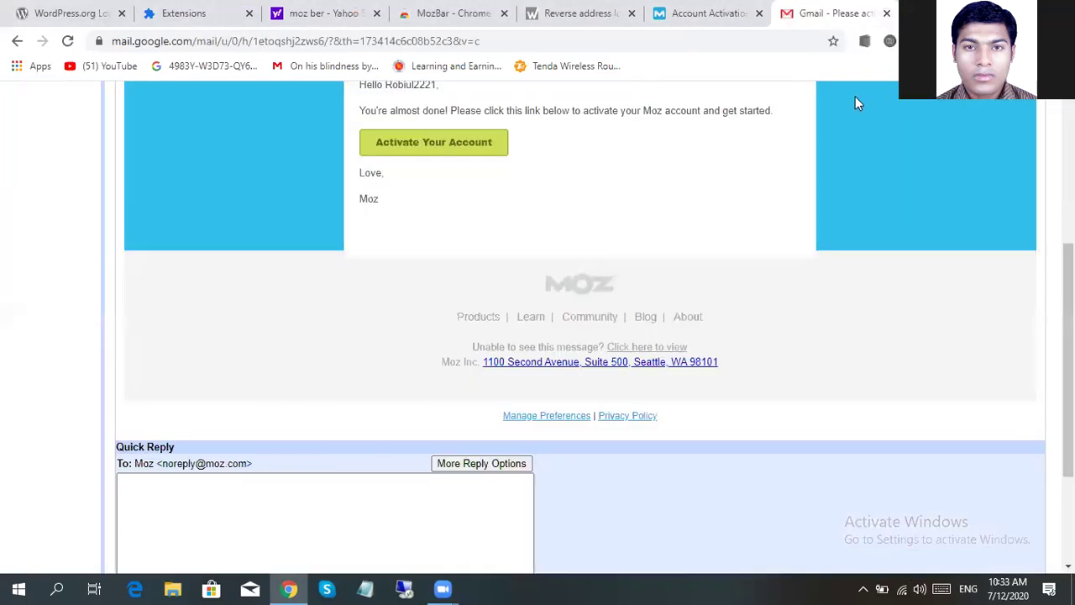
pyautogui.click(887, 14)
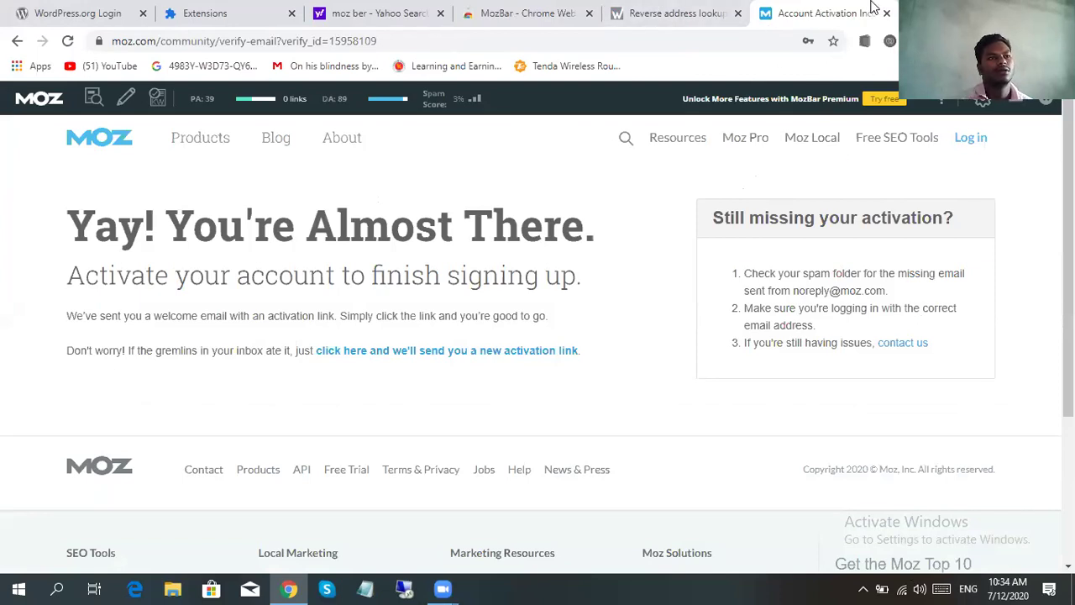
pyautogui.click(403, 41)
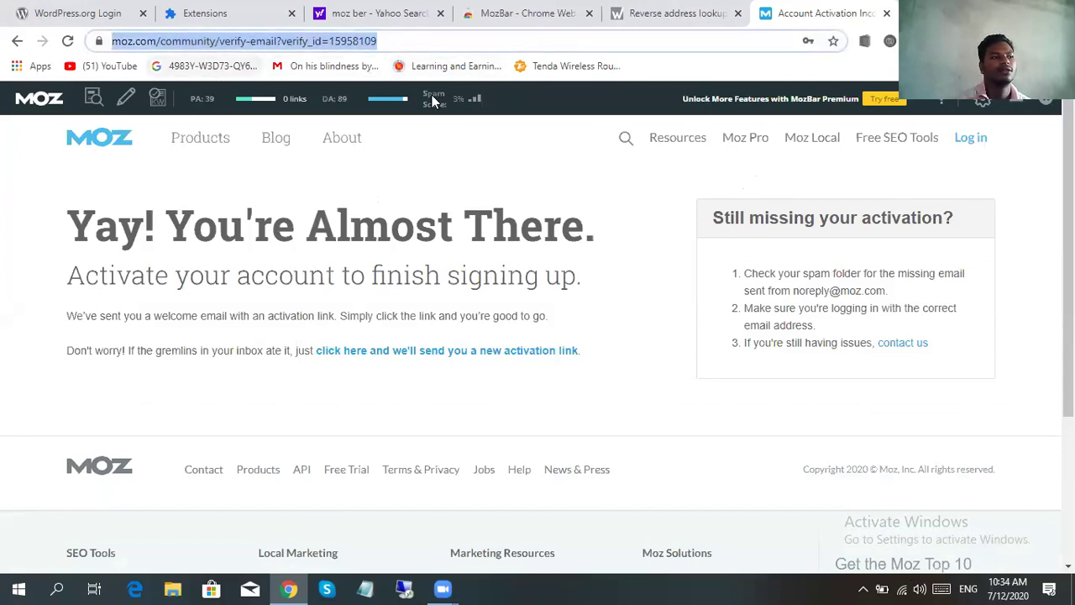
pyautogui.click(708, 17)
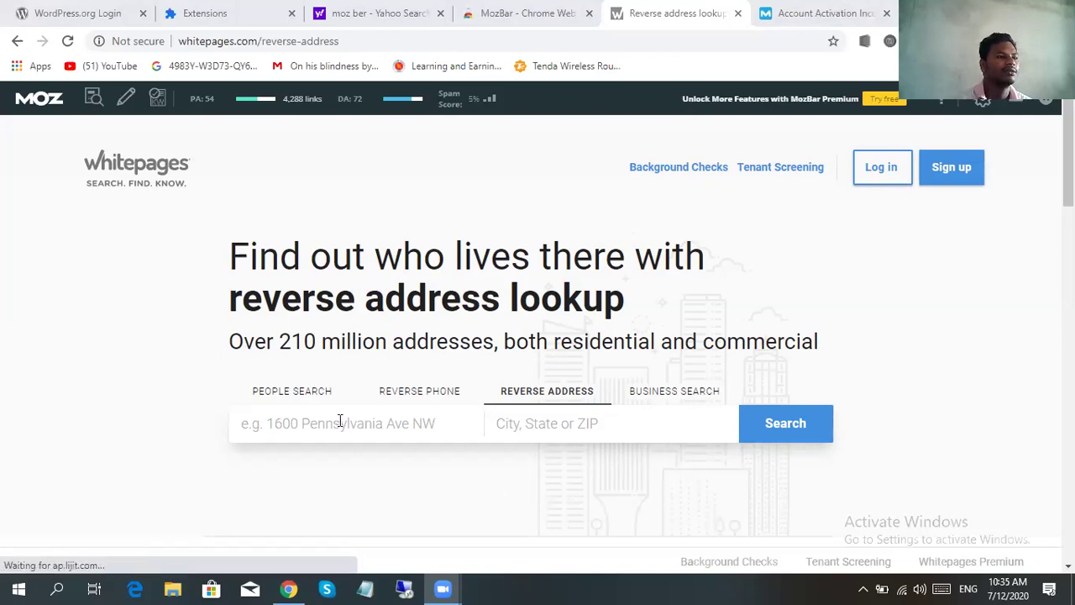
# Step: Use MozBar's link highlighter to mark external, then internal, links on the Whitepages page
pyautogui.click(124, 98)
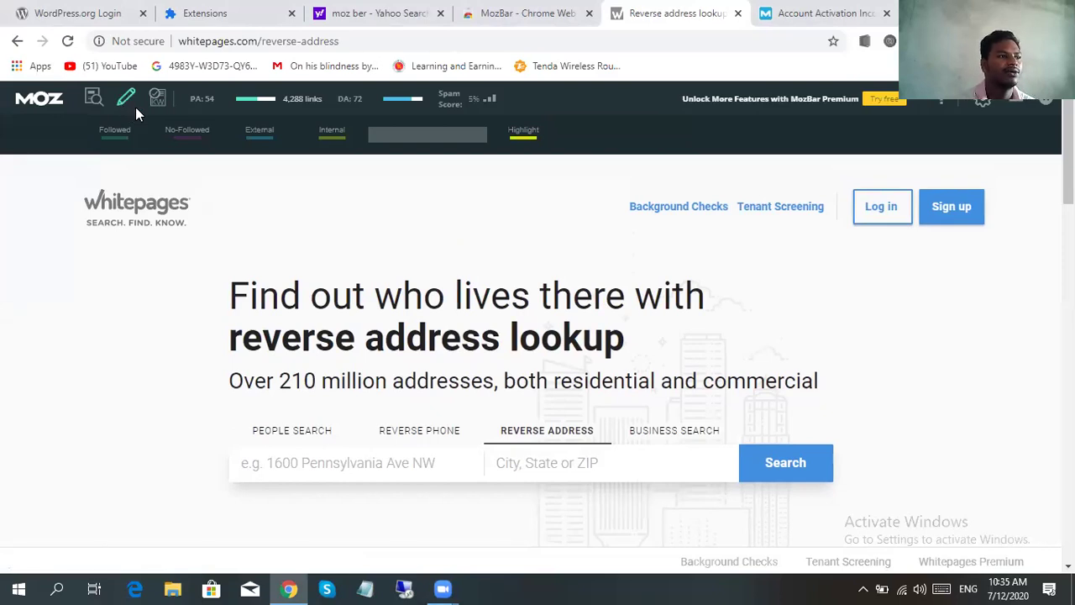
pyautogui.click(263, 137)
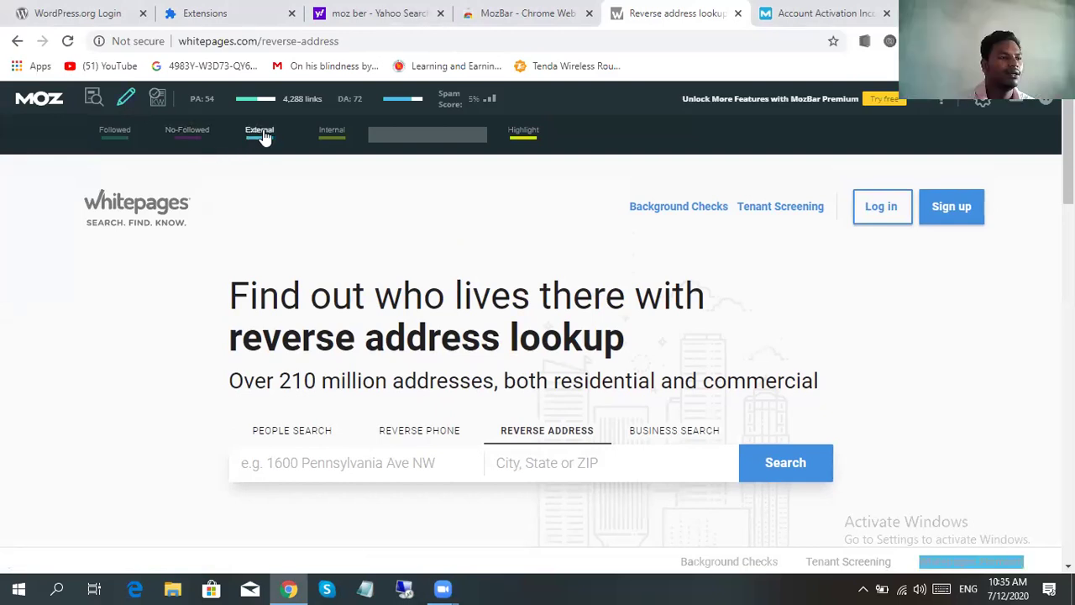
pyautogui.click(339, 136)
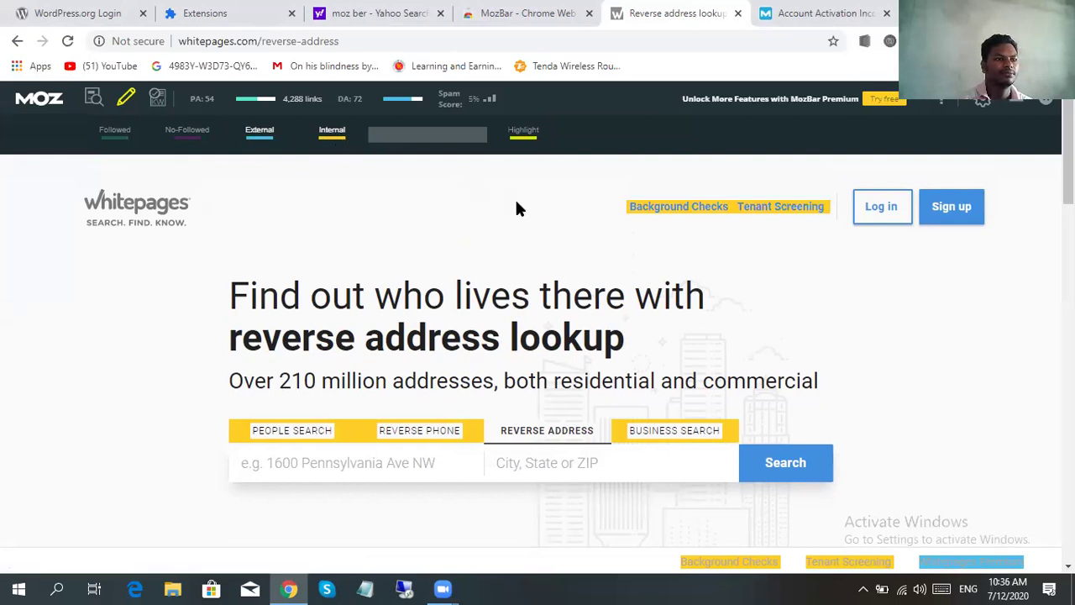
pyautogui.click(523, 139)
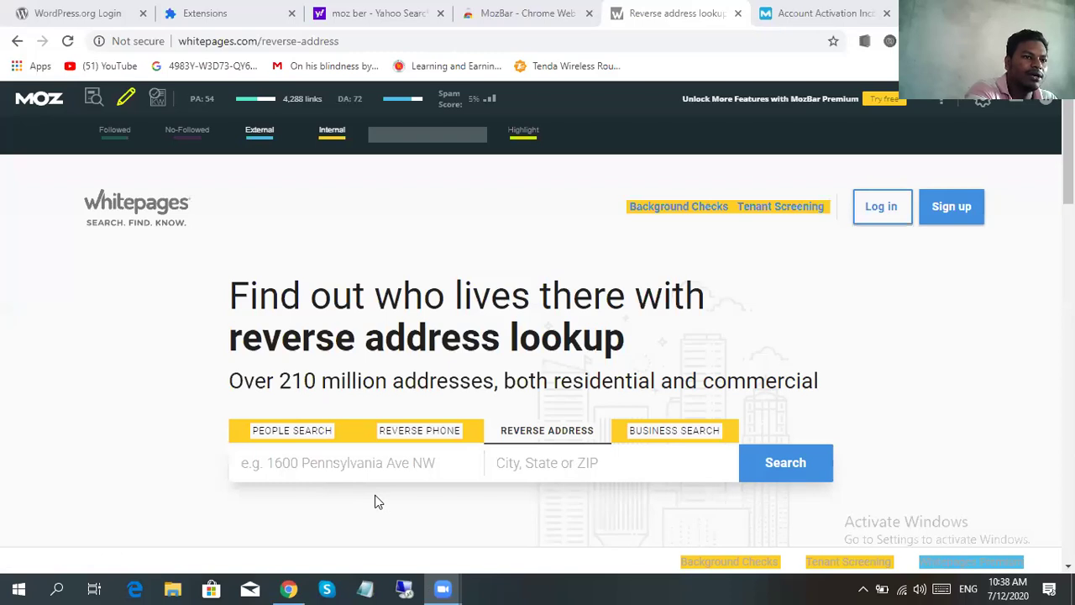
pyautogui.click(919, 589)
pyautogui.scroll(4, 873, 514)
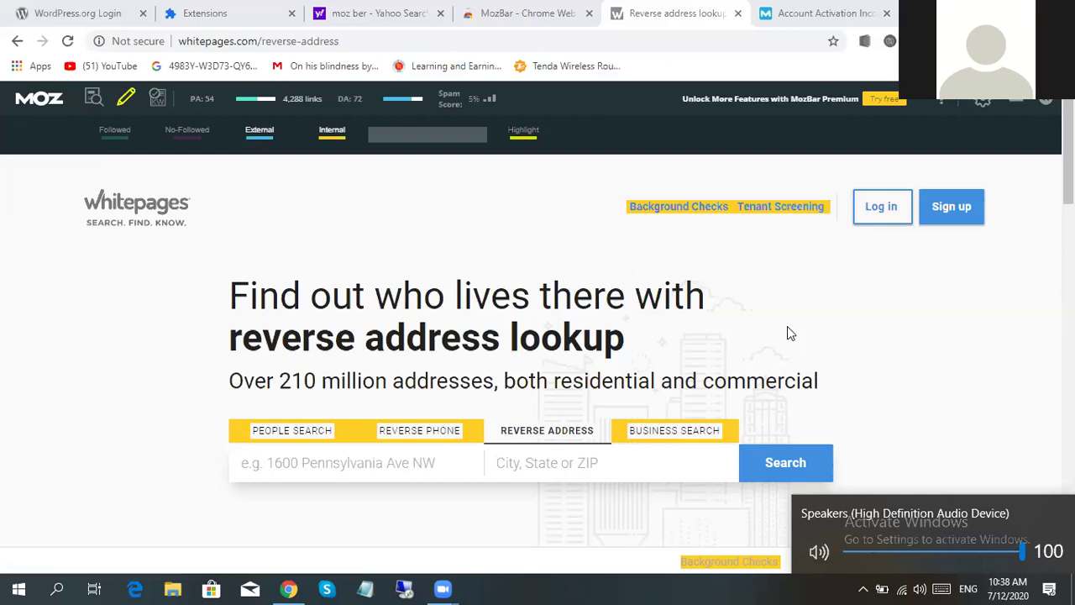
# Step: Bring the speaker volume down from 100 to 62
pyautogui.press('pagedown')
pyautogui.press('pagedown')
pyautogui.press('pagedown')
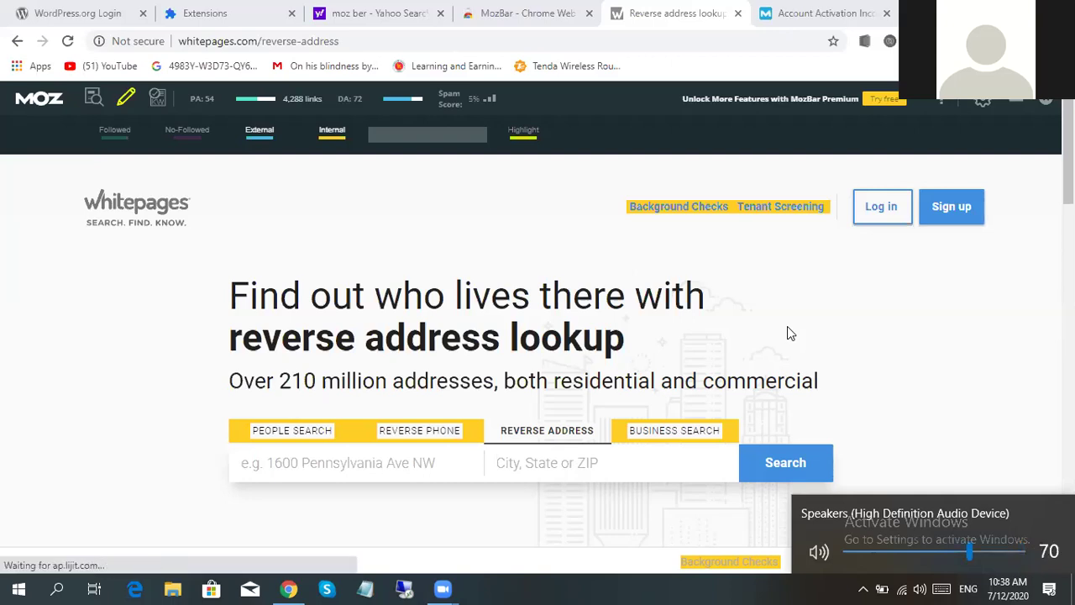
pyautogui.press('pageup')
pyautogui.press('pageup')
pyautogui.press('pageup')
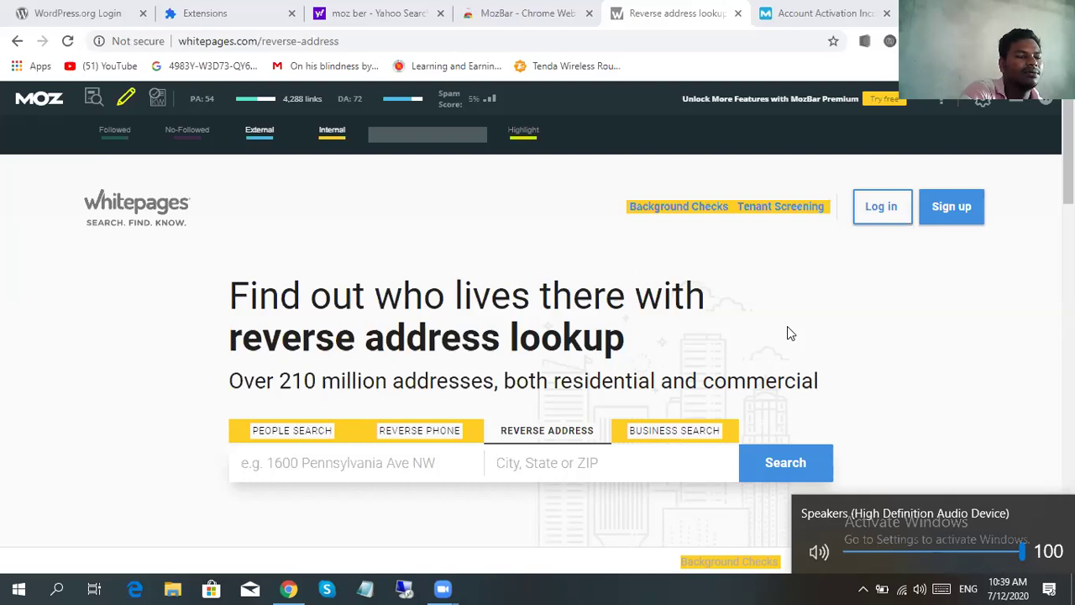
pyautogui.press('pagedown')
pyautogui.press('pagedown')
pyautogui.press('pagedown')
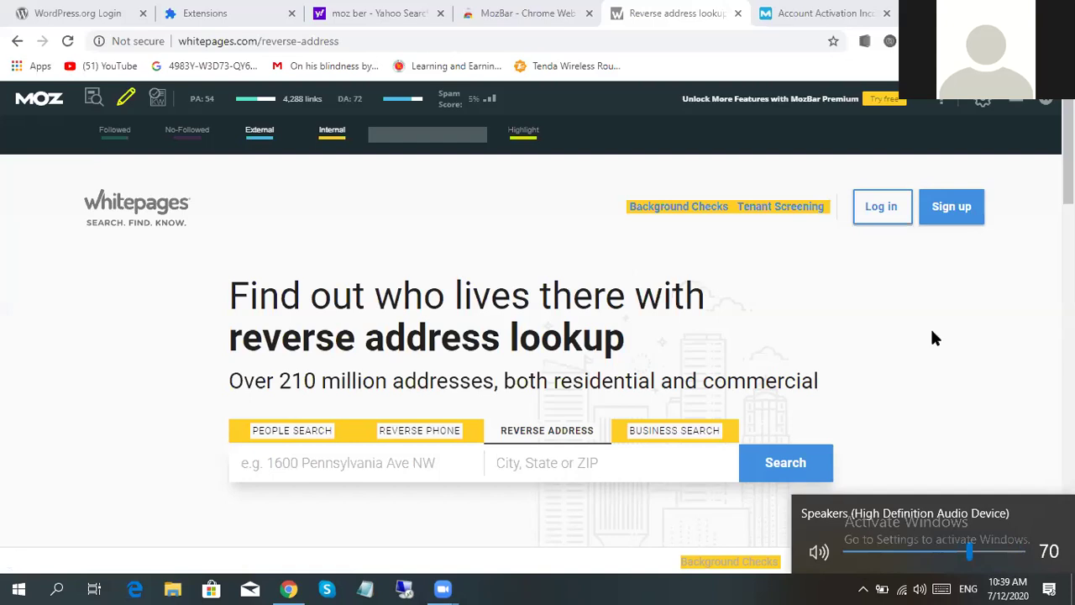
pyautogui.press('XF86AudioLowerVolume')
pyautogui.press('XF86AudioLowerVolume')
pyautogui.press('XF86AudioLowerVolume')
pyautogui.press('XF86AudioLowerVolume')
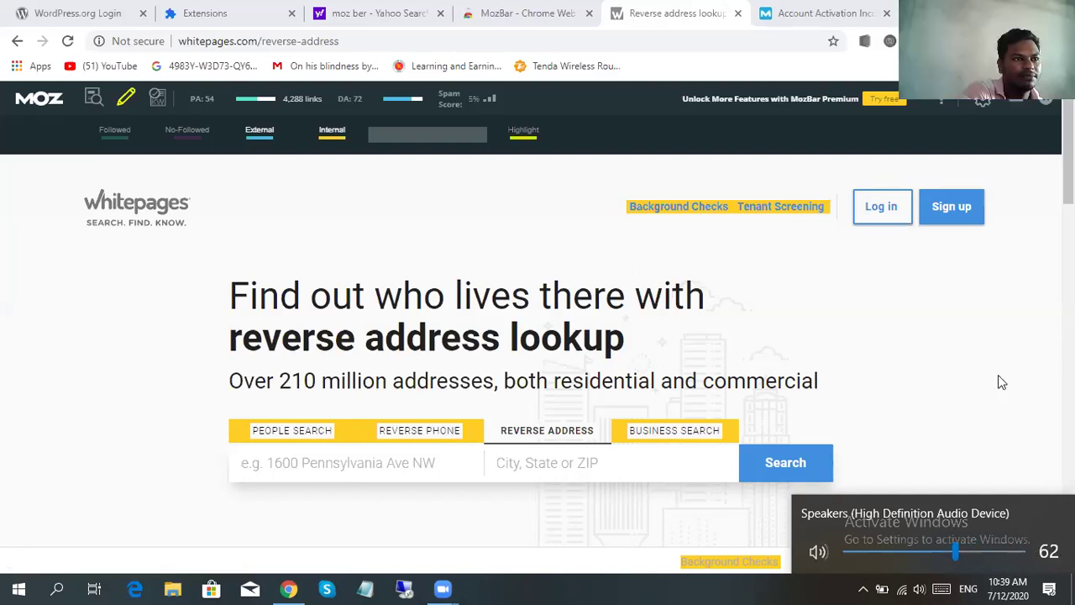
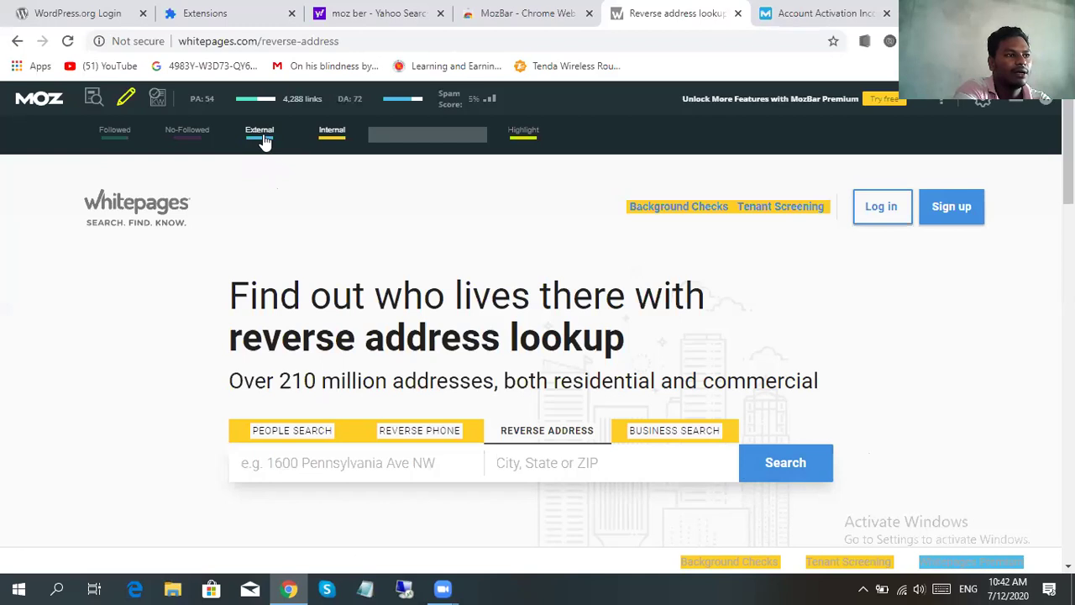
# Step: Toggle MozBar's internal link highlighting off and back on, then scroll through the homepage
pyautogui.click(330, 137)
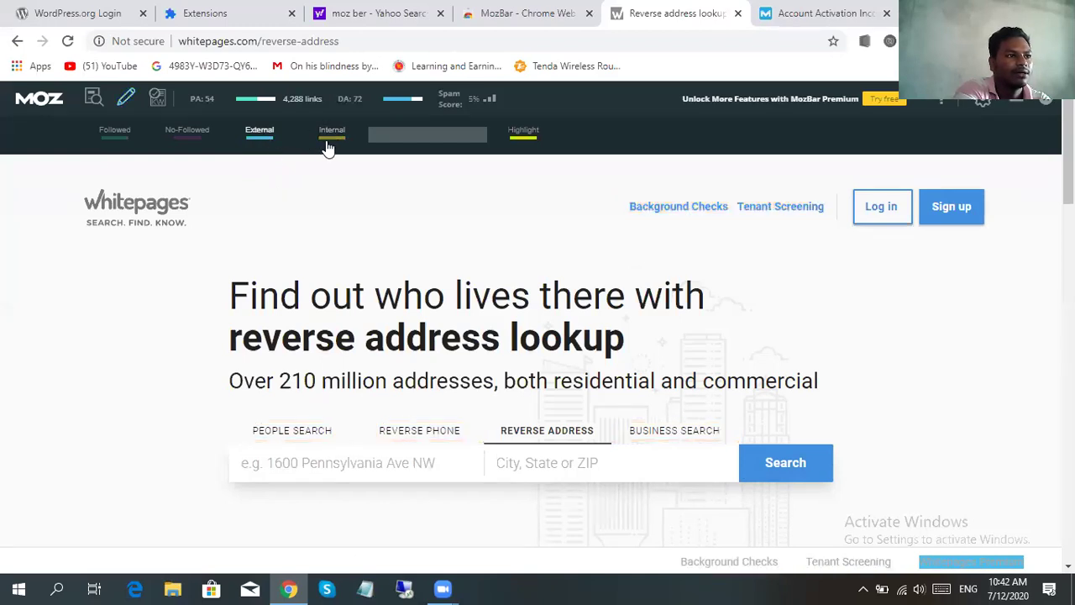
pyautogui.click(332, 137)
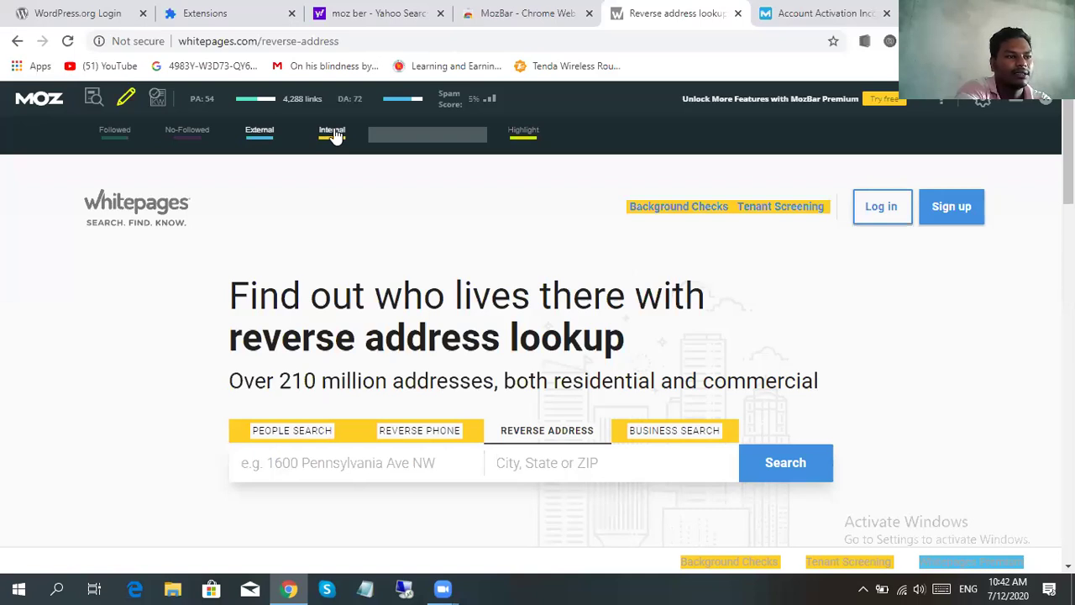
pyautogui.scroll(-2, 508, 299)
pyautogui.scroll(-1, 517, 303)
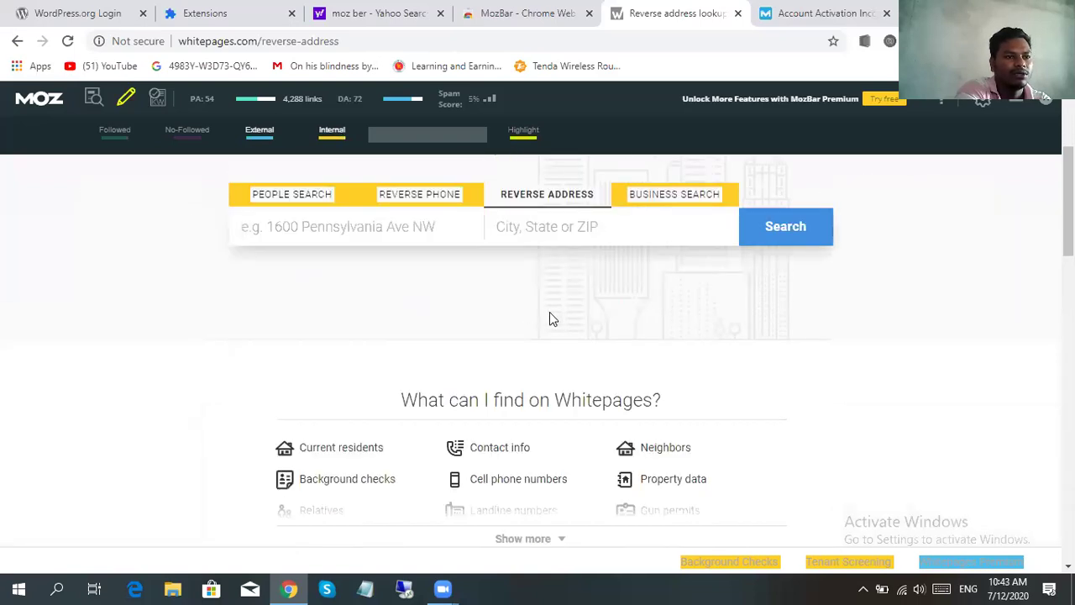
pyautogui.scroll(-4, 552, 341)
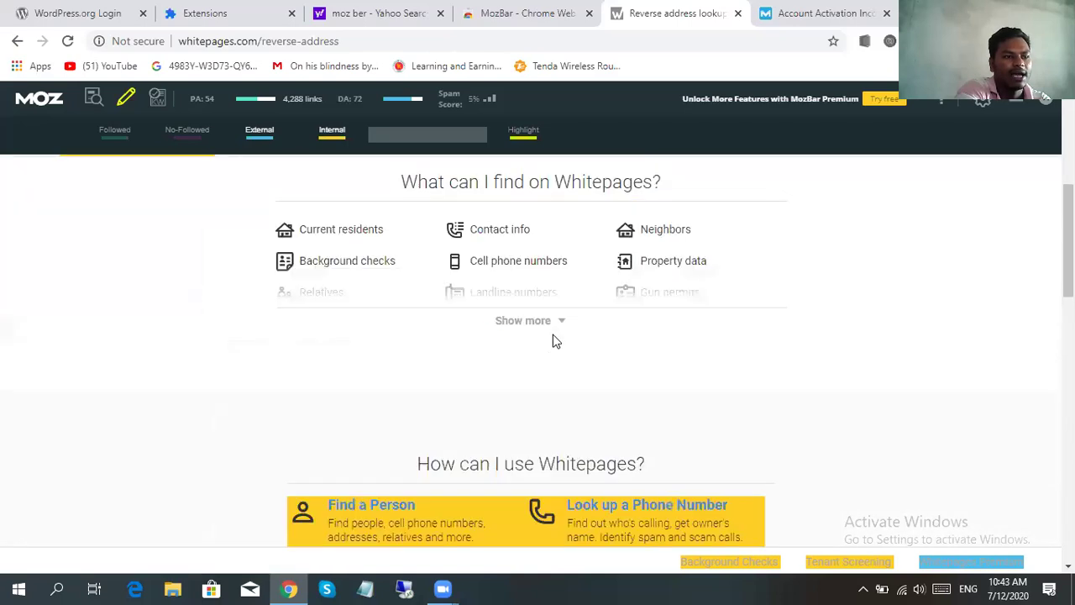
pyautogui.scroll(-2, 686, 369)
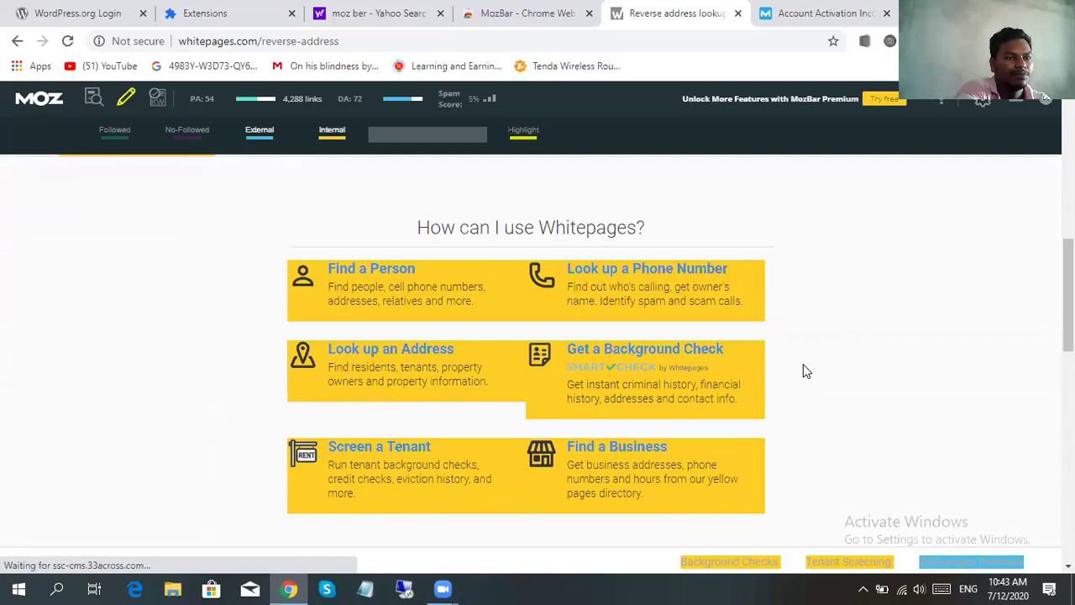
pyautogui.scroll(-1, 809, 375)
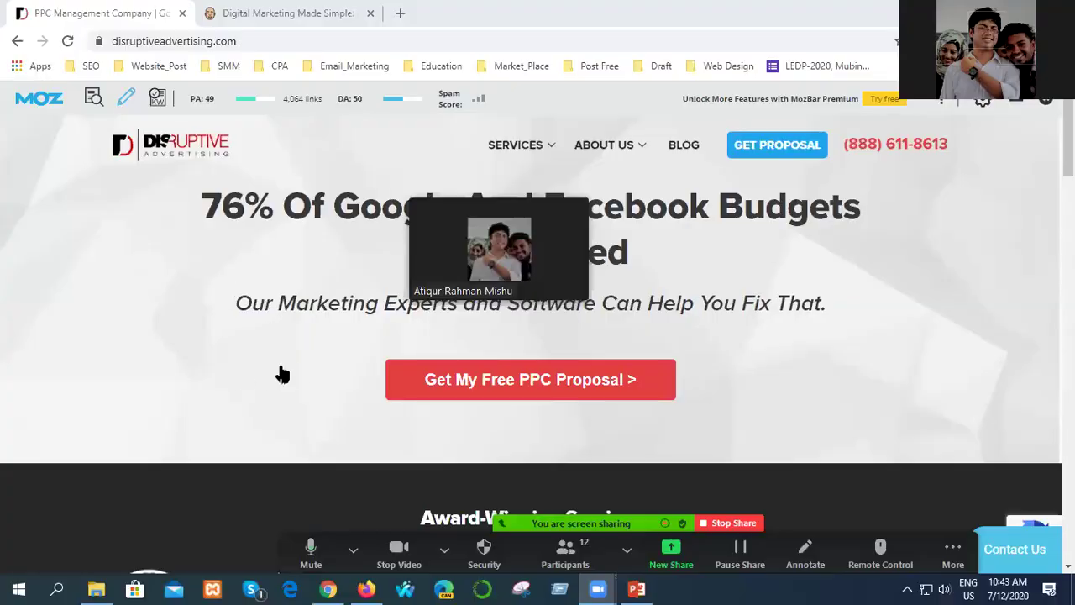
pyautogui.scroll(-5, 282, 374)
pyautogui.scroll(5, 284, 378)
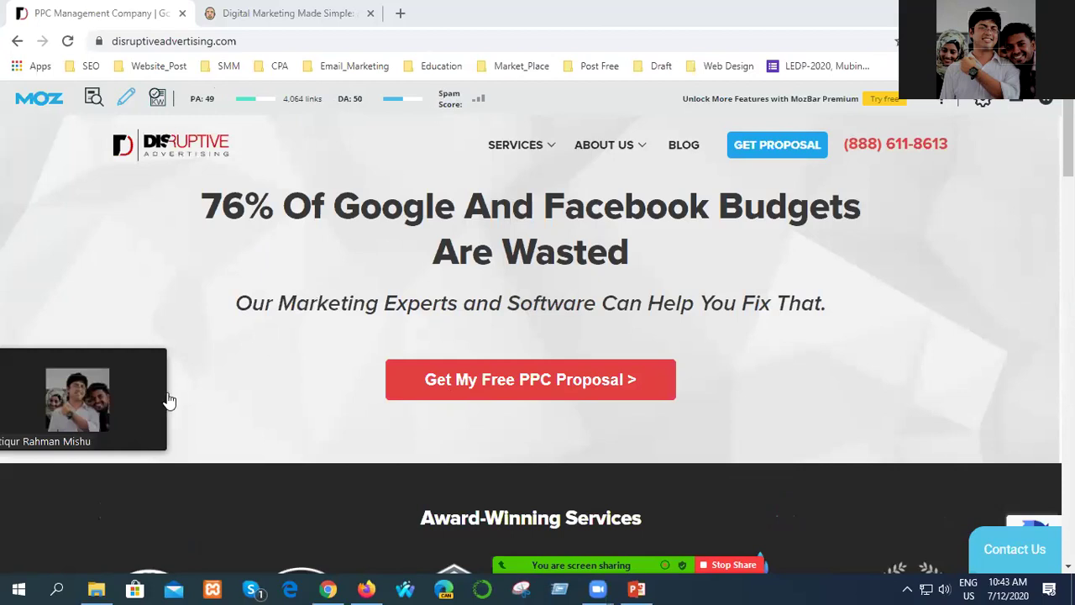
pyautogui.moveTo(122, 345)
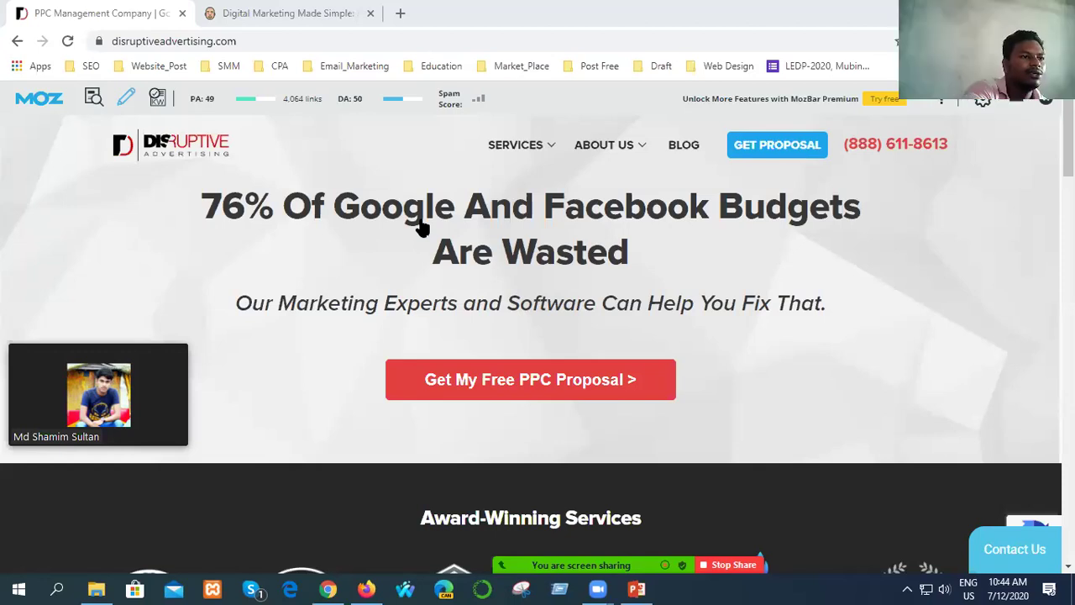
# Step: Look over MozBar's page optimization score panel for disruptiveadvertising.com
pyautogui.click(158, 99)
pyautogui.scroll(-1, 269, 254)
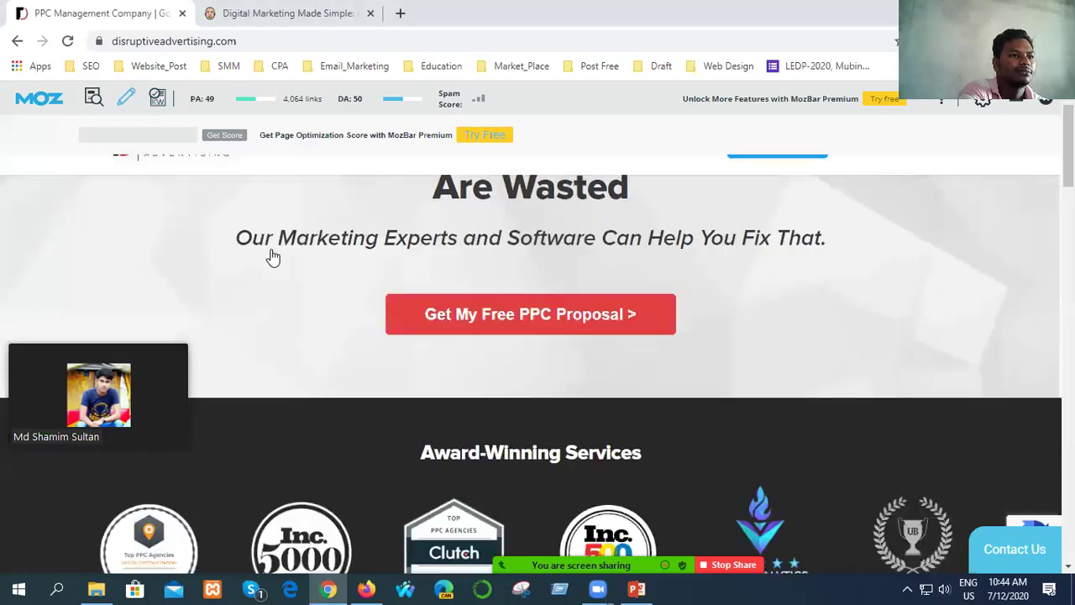
pyautogui.scroll(1, 268, 254)
# Step: Review the on-page elements, selecting the full page title and meta description, then view General Attributes
pyautogui.click(94, 98)
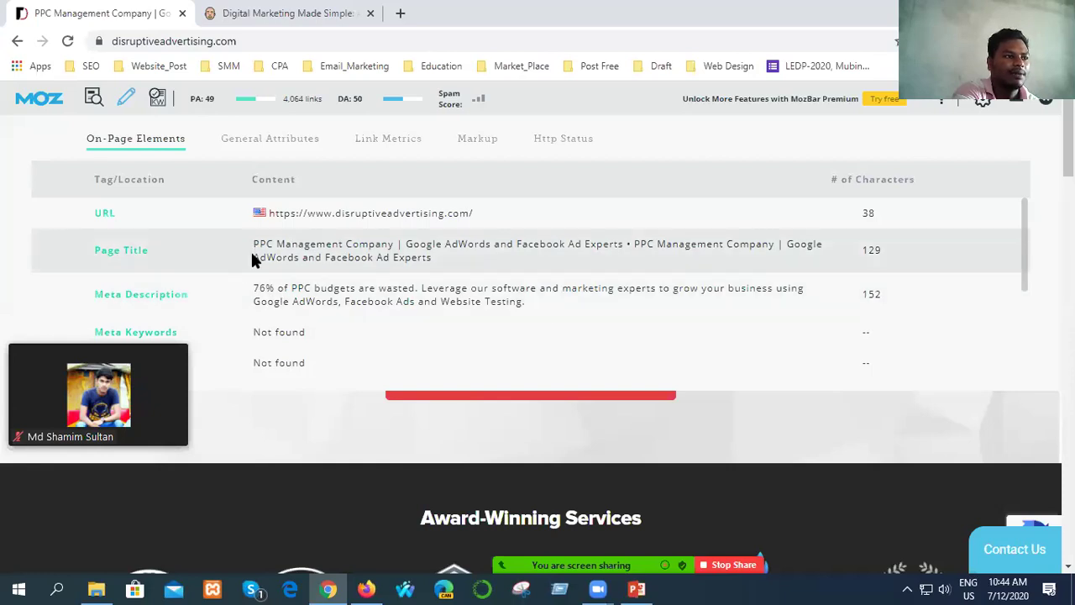
pyautogui.moveTo(255, 249); pyautogui.dragTo(439, 259)
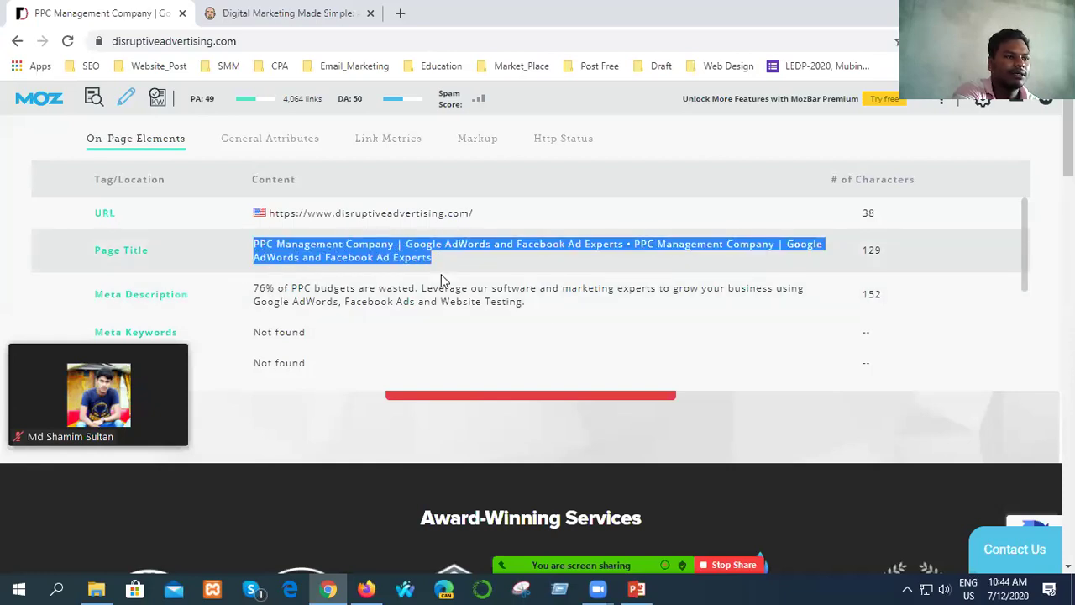
pyautogui.moveTo(257, 288); pyautogui.dragTo(533, 317)
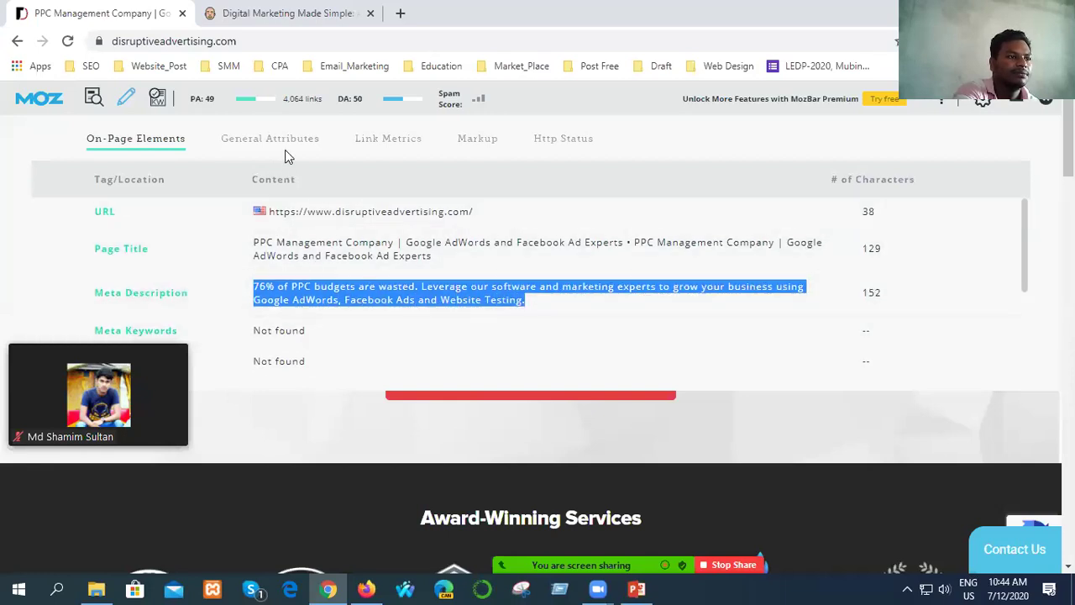
pyautogui.click(291, 140)
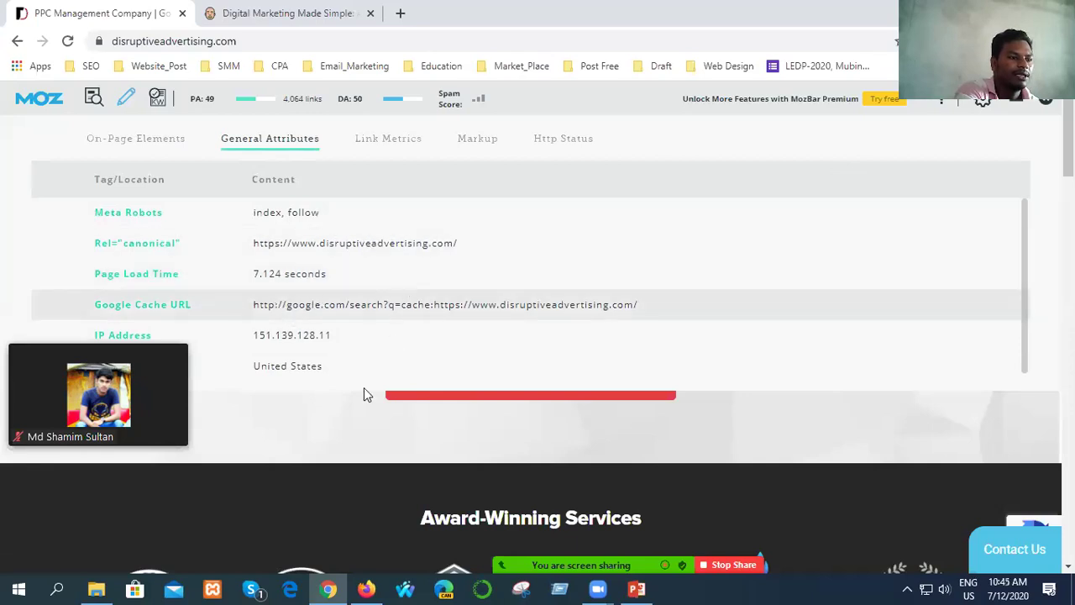
pyautogui.scroll(-2, 300, 508)
pyautogui.scroll(2, 302, 507)
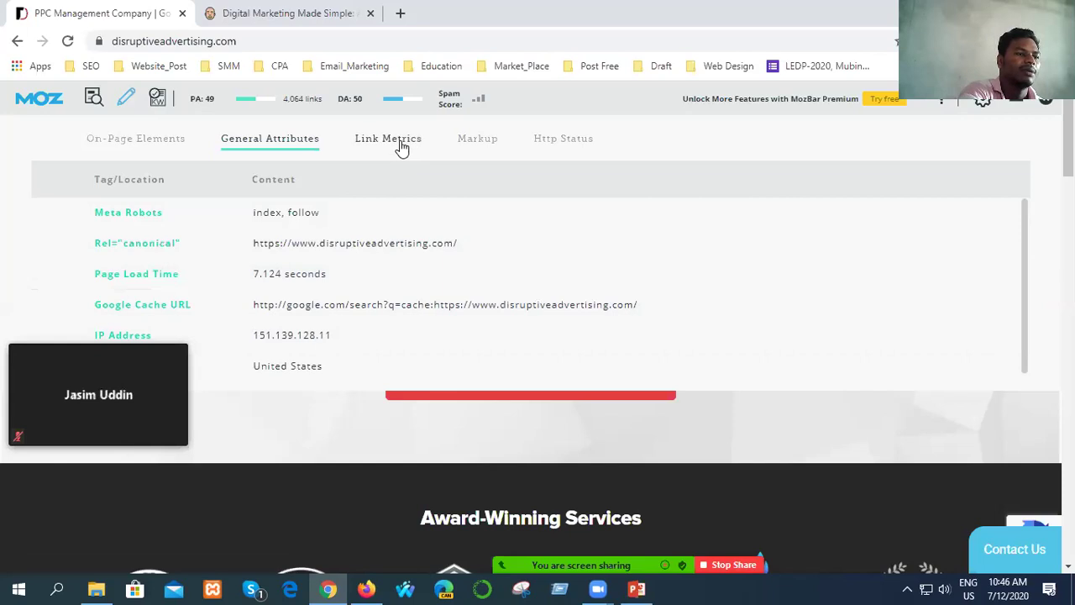
# Step: Check link metrics, HTTP status and markup (Open Graph, Twitter Cards), then dock MozBar at the bottom
pyautogui.click(400, 145)
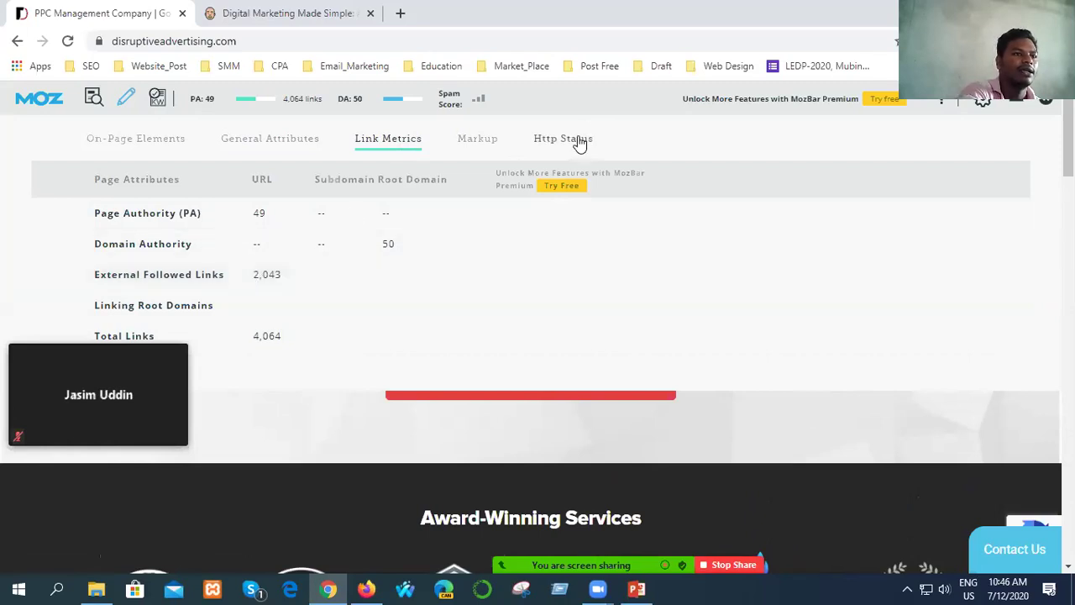
pyautogui.click(578, 141)
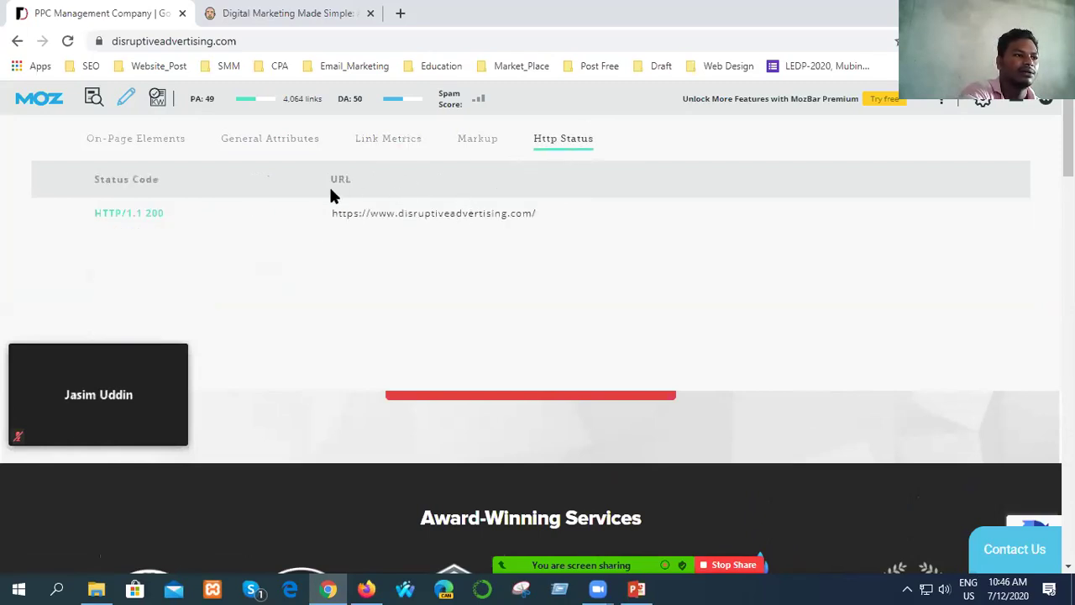
pyautogui.click(475, 141)
pyautogui.scroll(-1, 328, 294)
pyautogui.scroll(1, 327, 294)
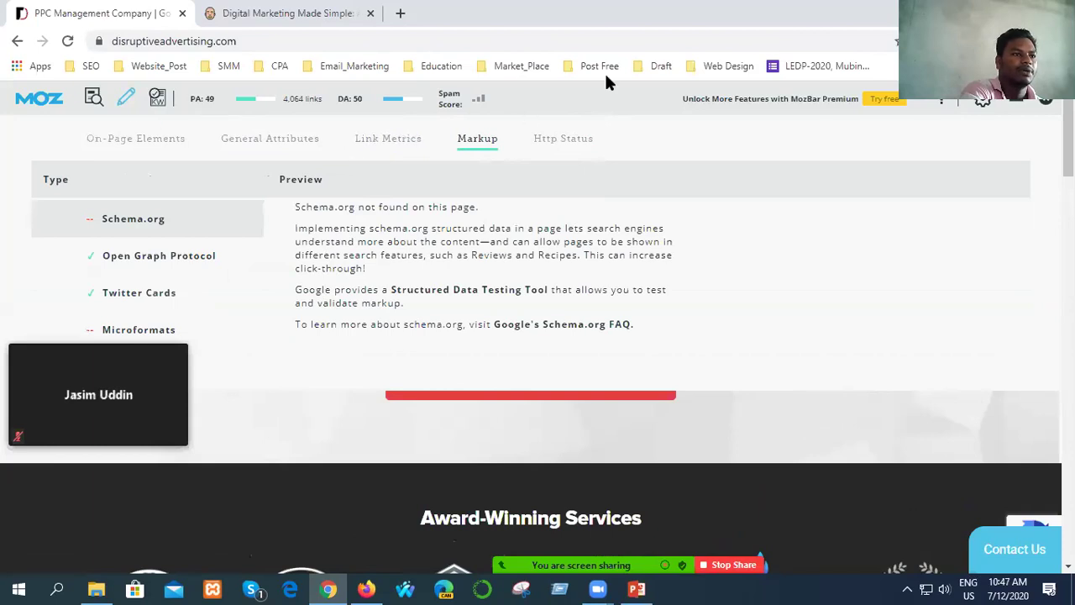
pyautogui.click(1016, 101)
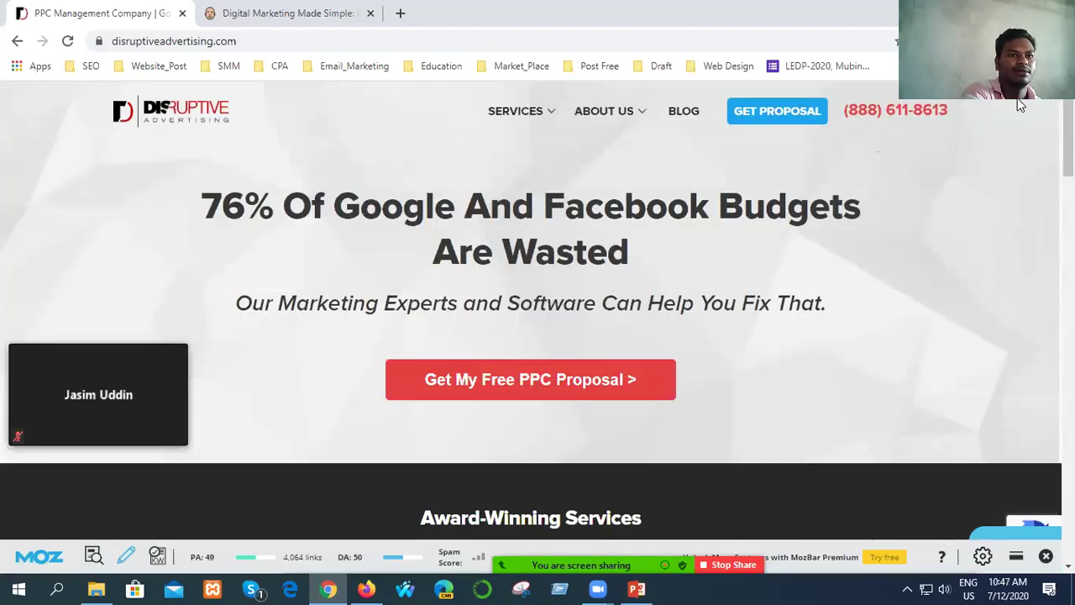
# Step: Return MozBar to the top and try the Dark theme before reverting to Light
pyautogui.click(1016, 556)
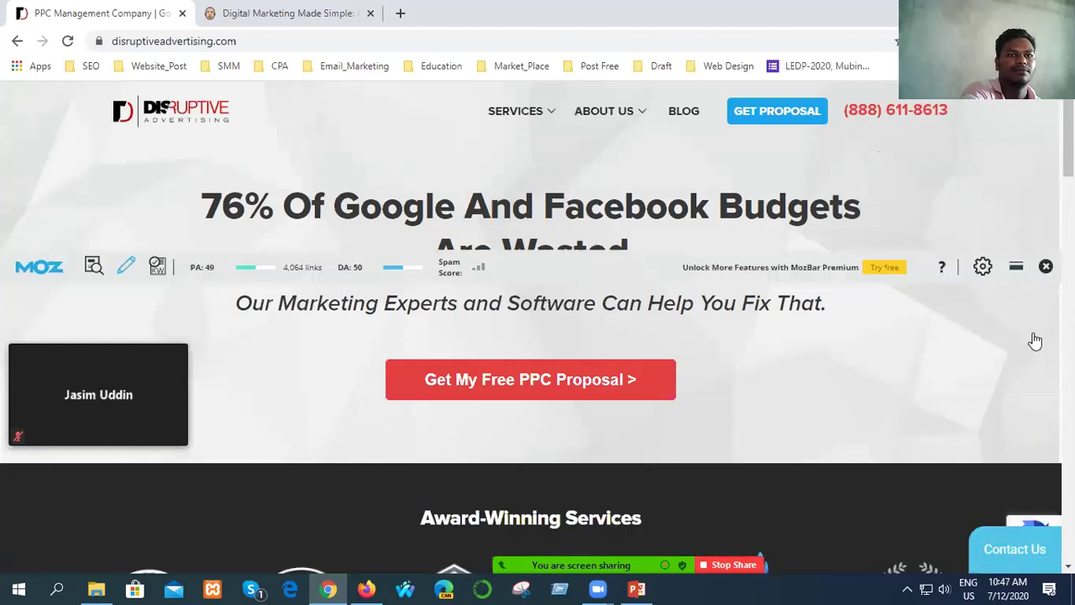
pyautogui.click(983, 99)
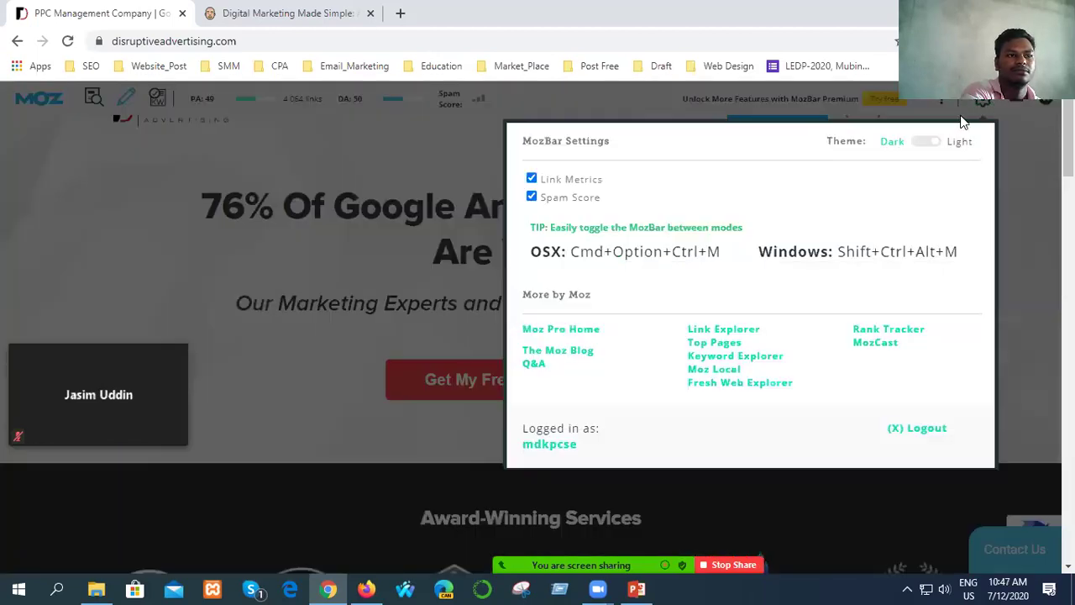
pyautogui.click(927, 143)
pyautogui.click(935, 149)
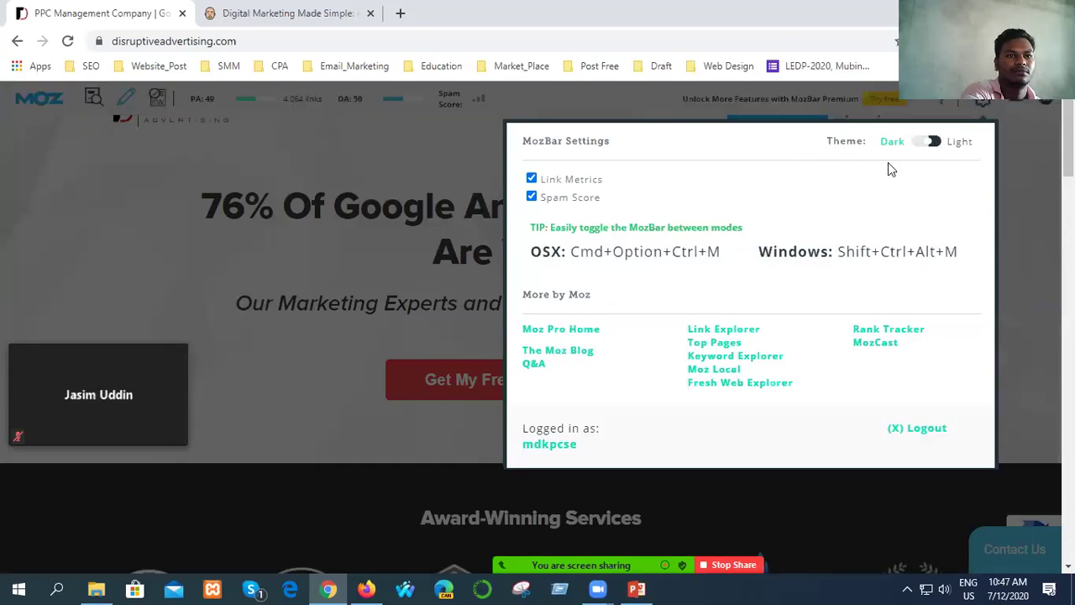
pyautogui.click(338, 264)
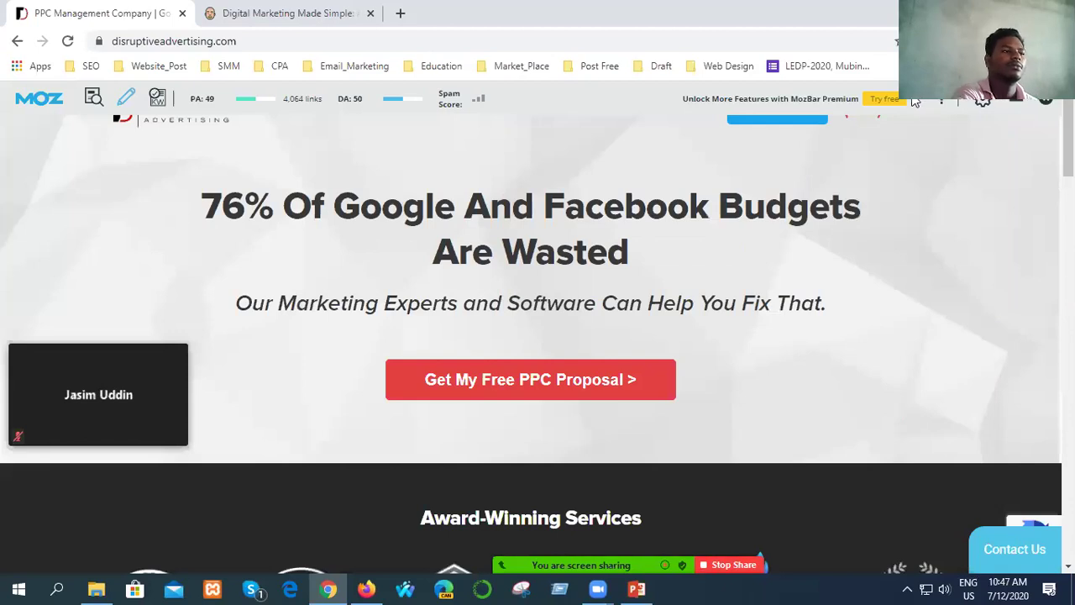
pyautogui.moveTo(662, 133)
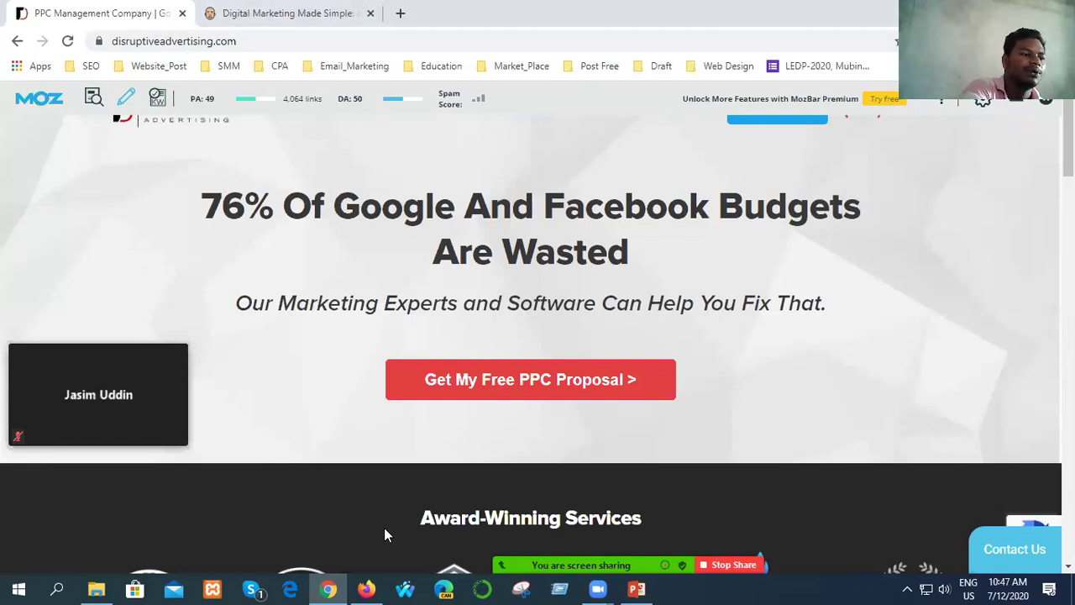
pyautogui.moveTo(325, 587)
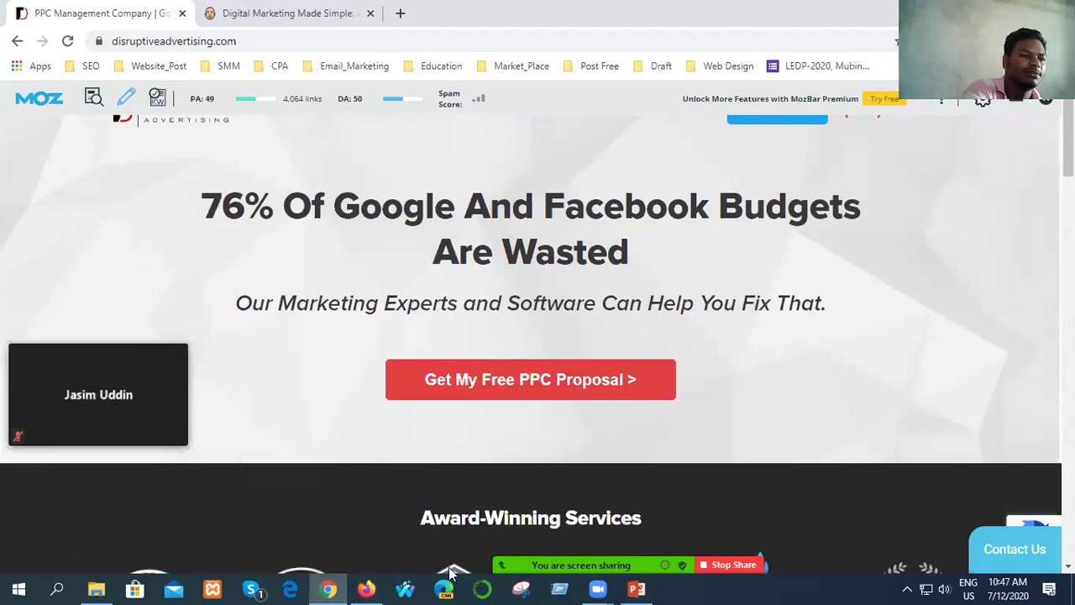
pyautogui.click(635, 588)
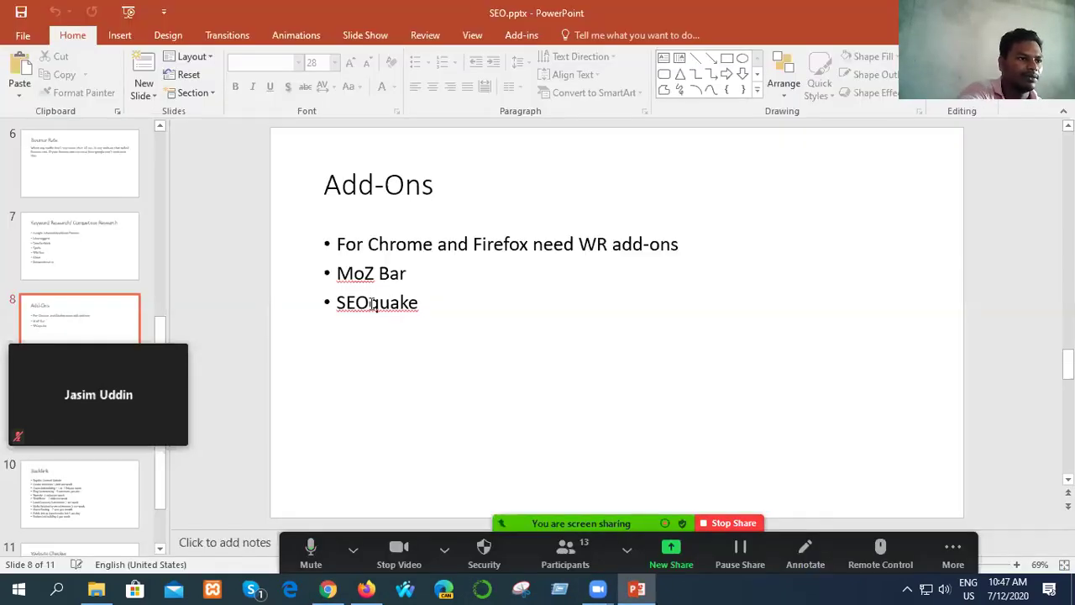
pyautogui.doubleClick(372, 306)
pyautogui.click(472, 319)
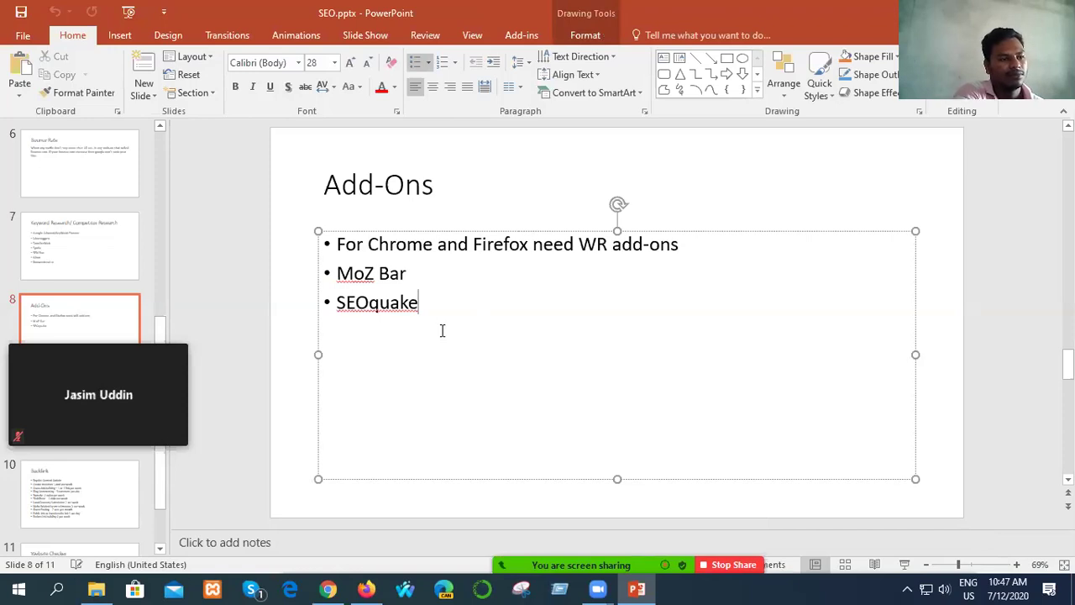
pyautogui.click(327, 589)
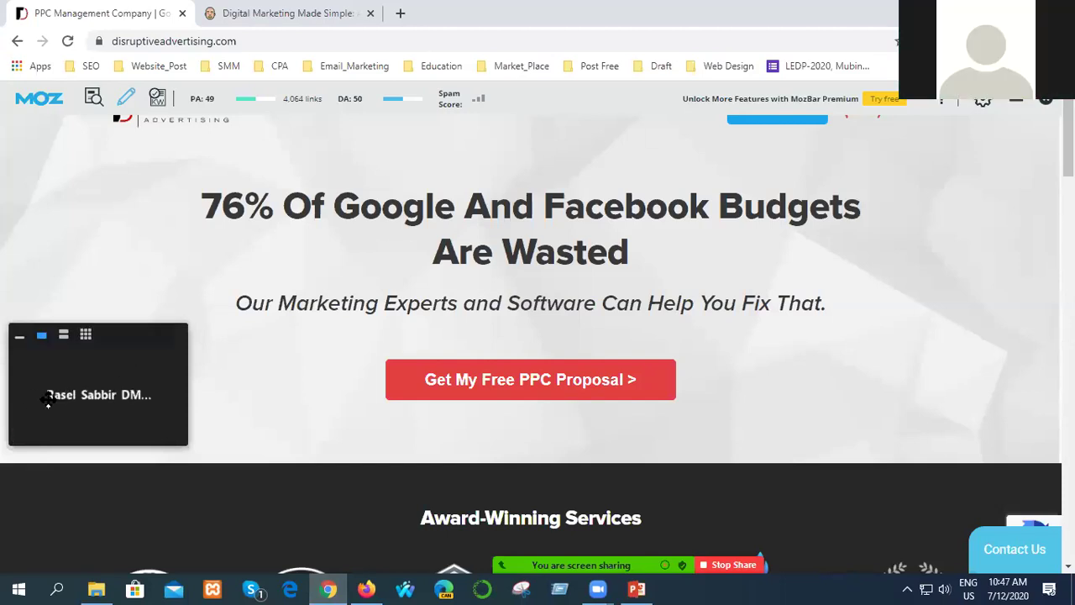
# Step: Glance at Gmail in Firefox, then bring back PowerPoint's Add-Ons slide listing MozBar and SEOquake
pyautogui.click(366, 588)
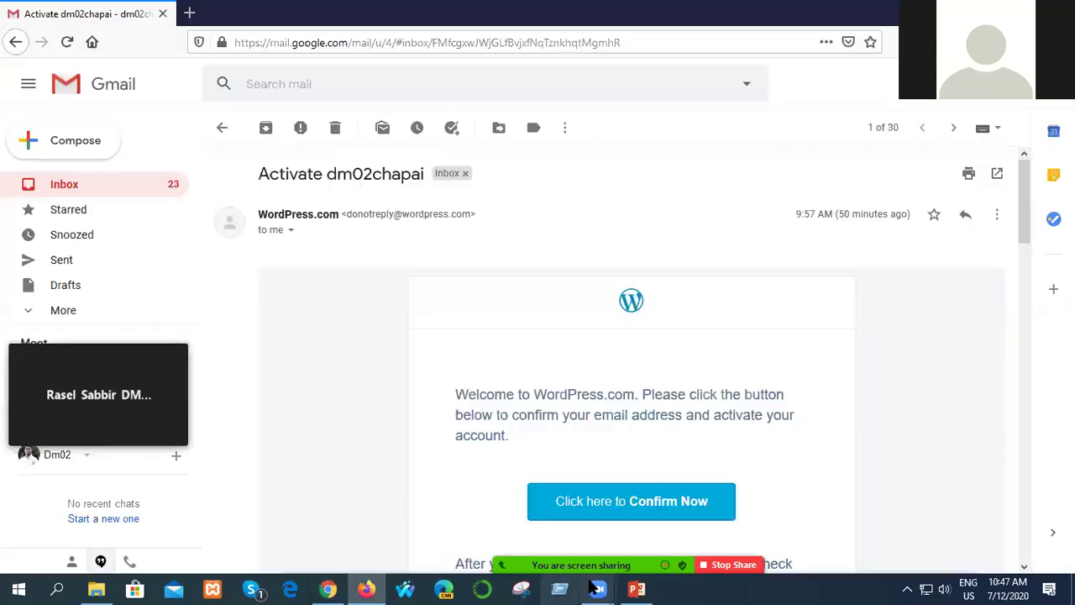
pyautogui.click(638, 588)
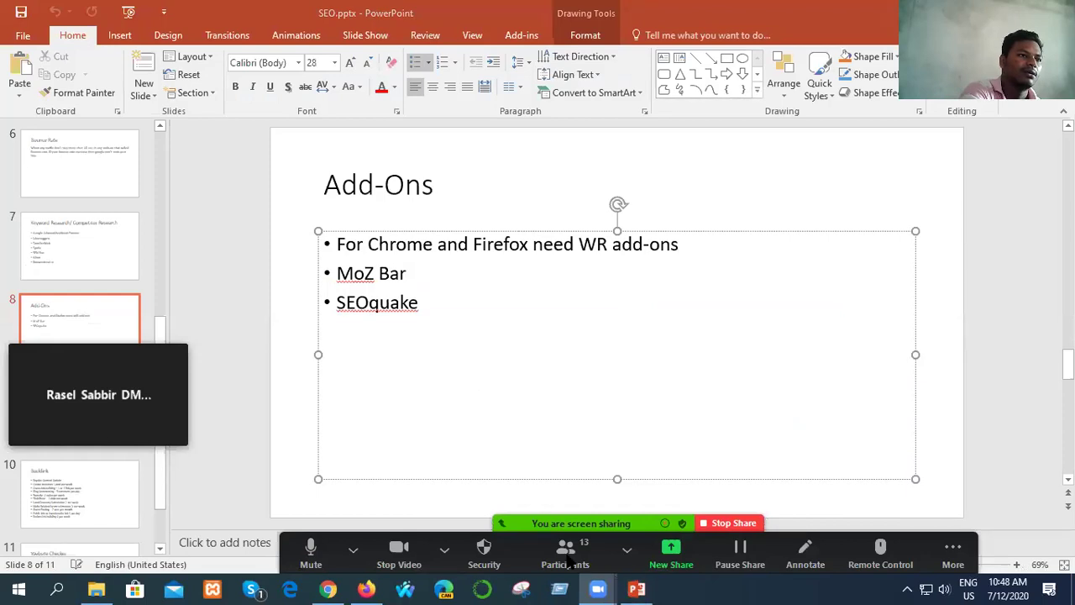
pyautogui.hotkey('alt', 'u')
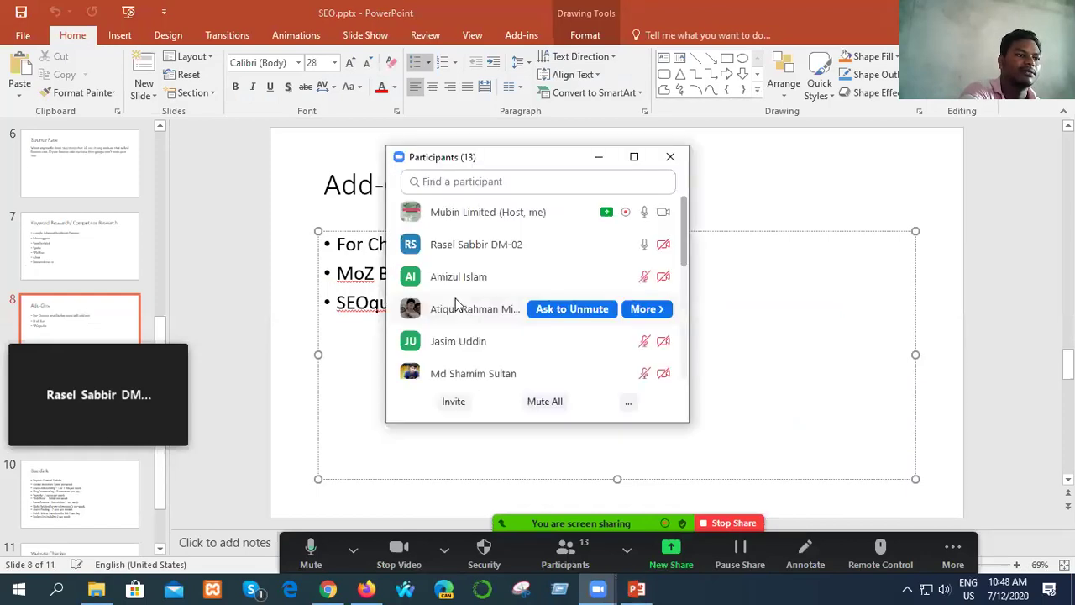
pyautogui.scroll(-5, 456, 304)
pyautogui.scroll(5, 455, 321)
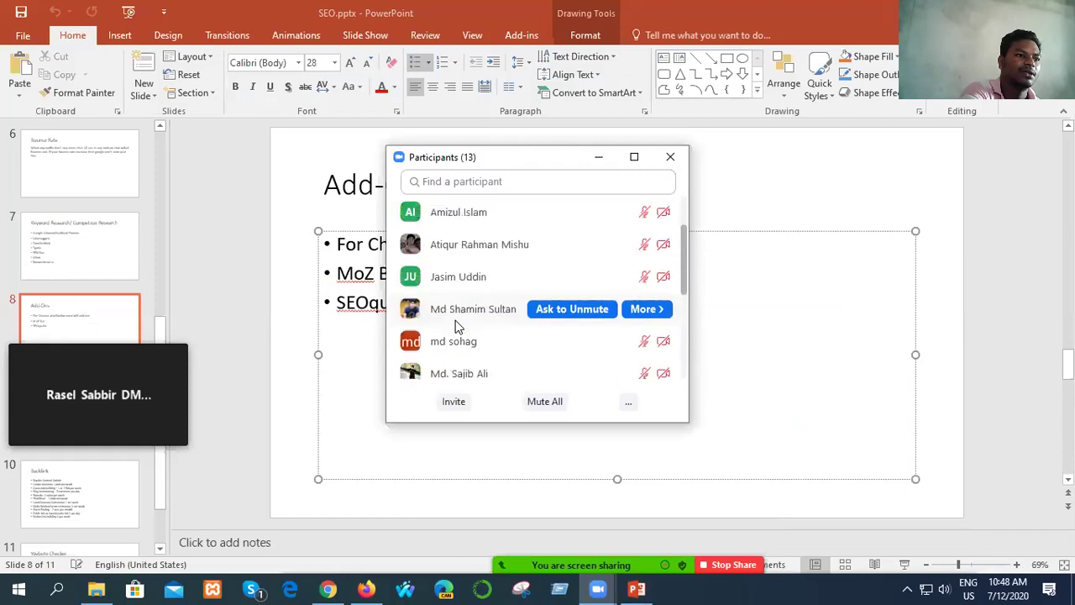
pyautogui.scroll(-5, 456, 328)
pyautogui.scroll(5, 456, 327)
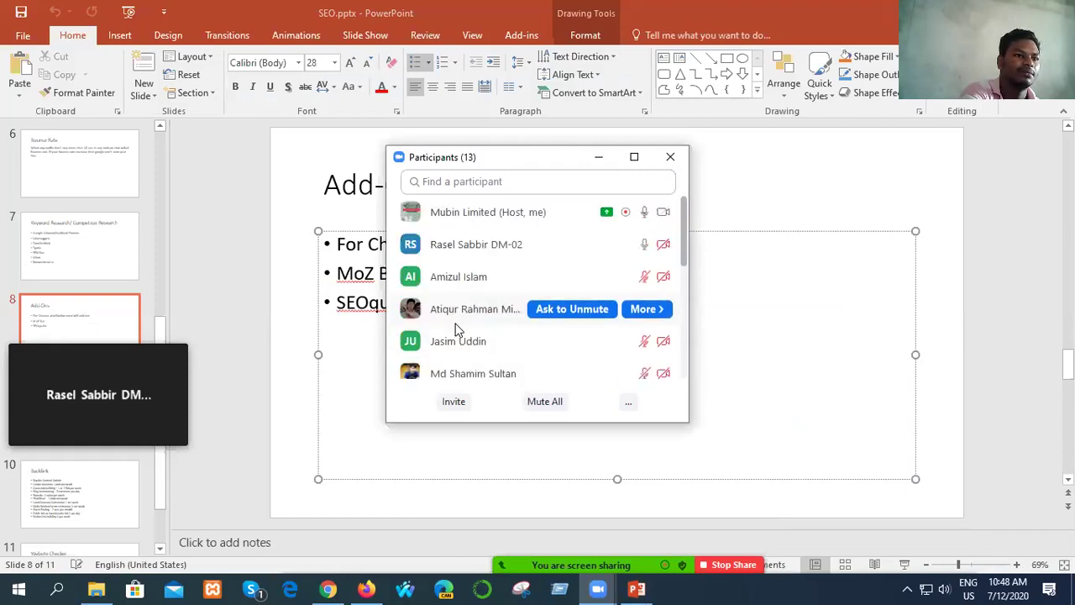
pyautogui.click(599, 157)
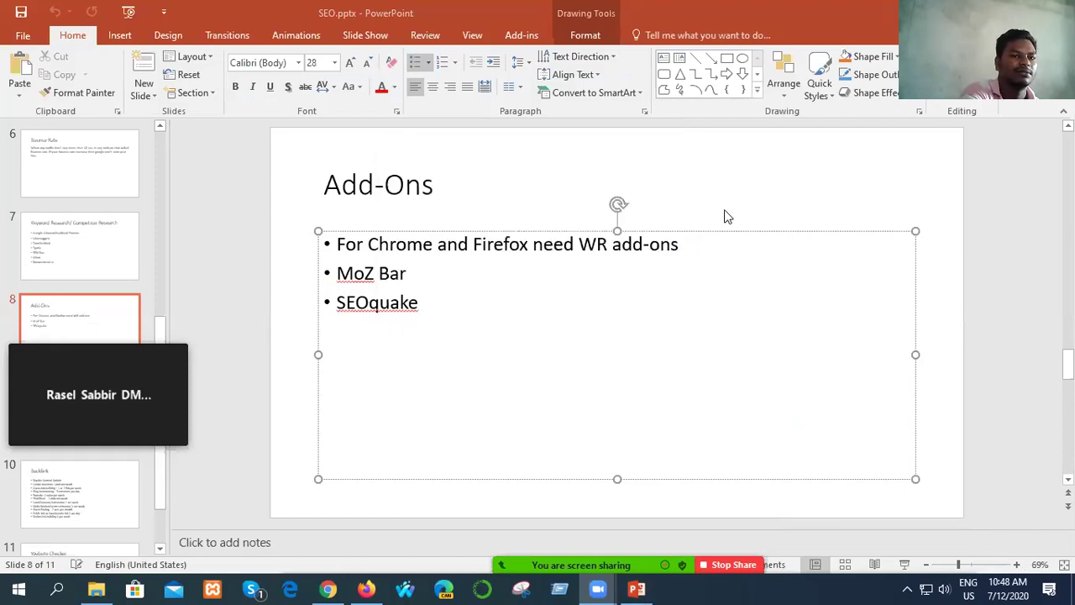
pyautogui.click(991, 288)
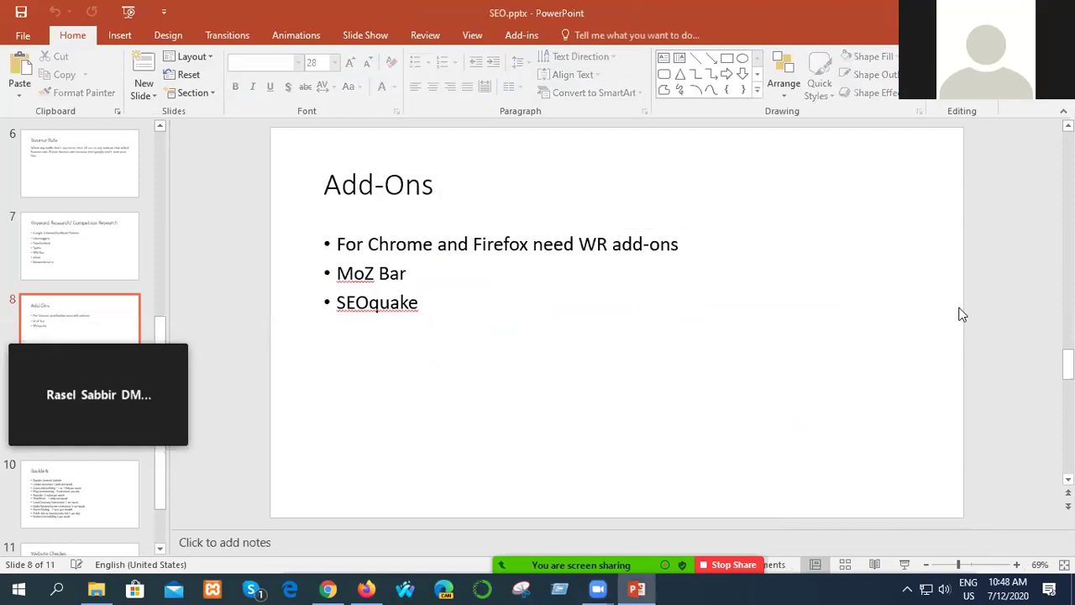
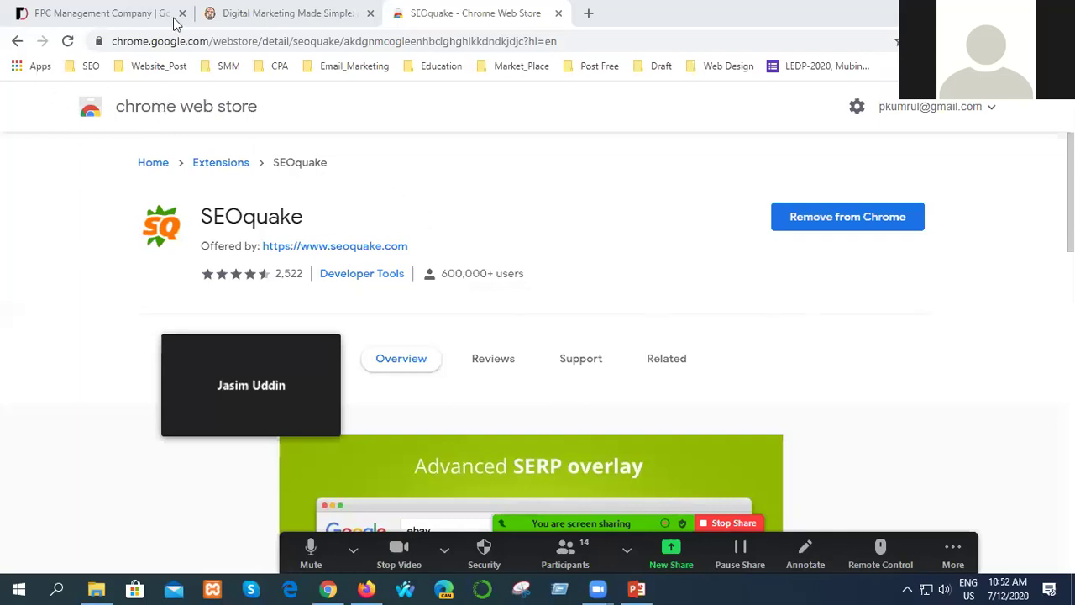
# Step: Go back to the search results, reopen the SEOquake Web Store listing, and start a new tab
pyautogui.click(15, 44)
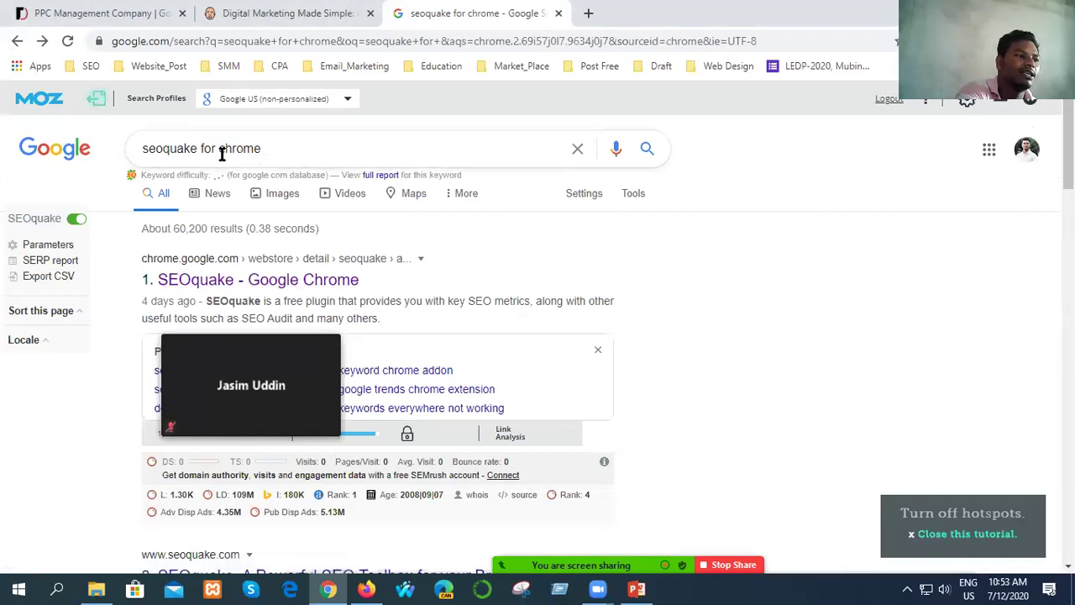
pyautogui.click(205, 282)
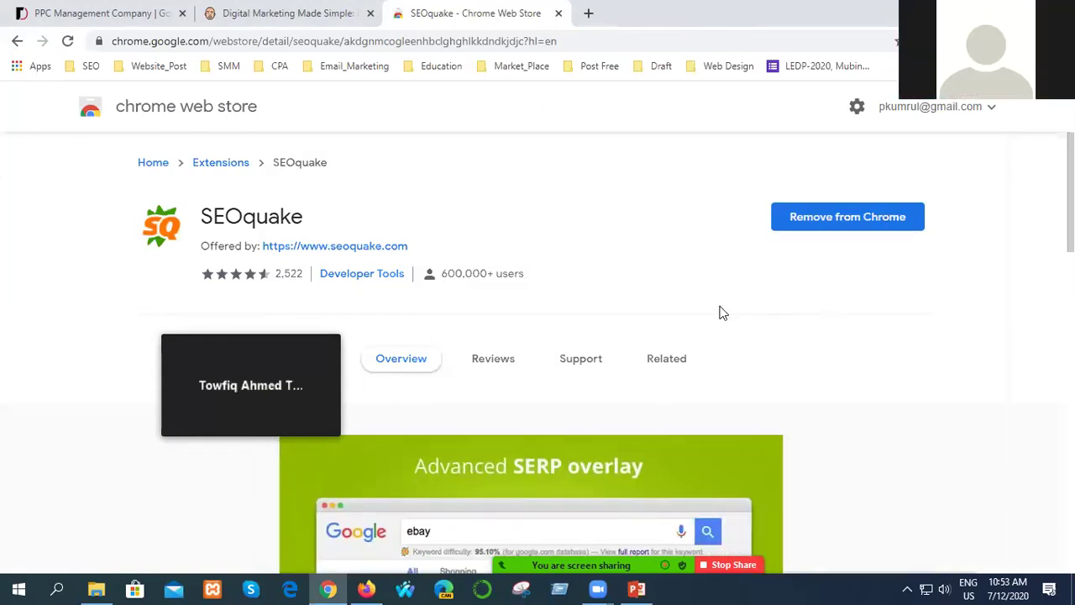
pyautogui.scroll(-3, 672, 336)
pyautogui.scroll(3, 641, 358)
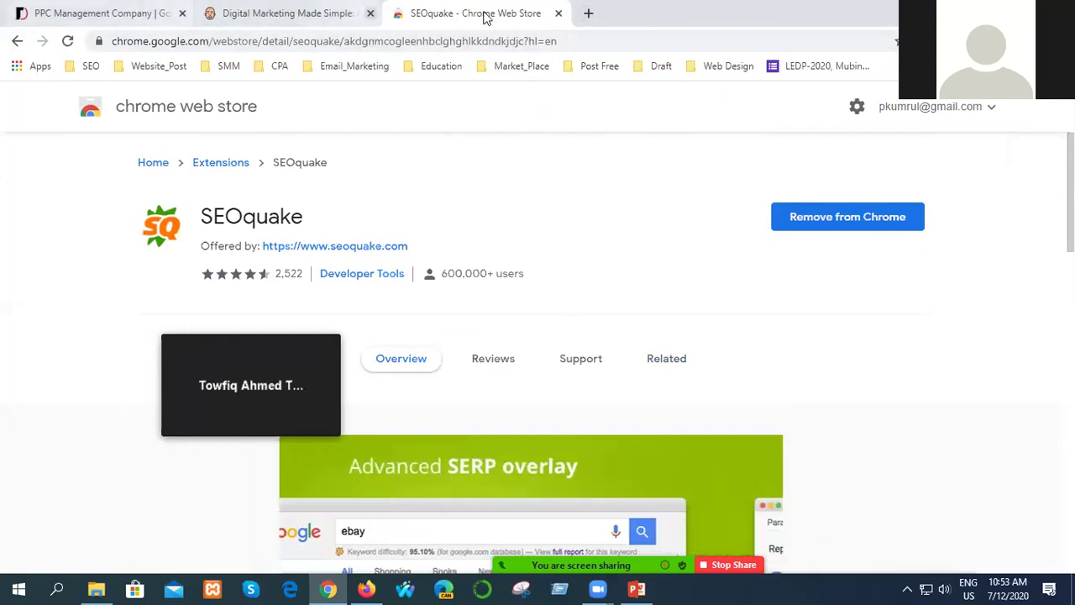
pyautogui.click(587, 12)
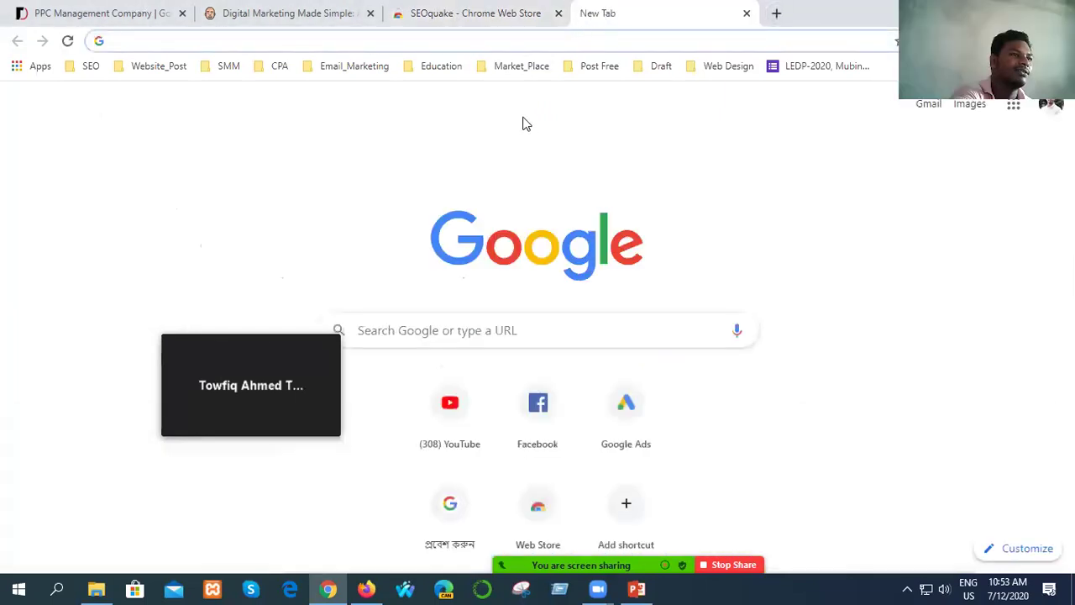
# Step: Close the SEOquake store tab and search Google for 'digital marketing' from the new tab
pyautogui.click(559, 12)
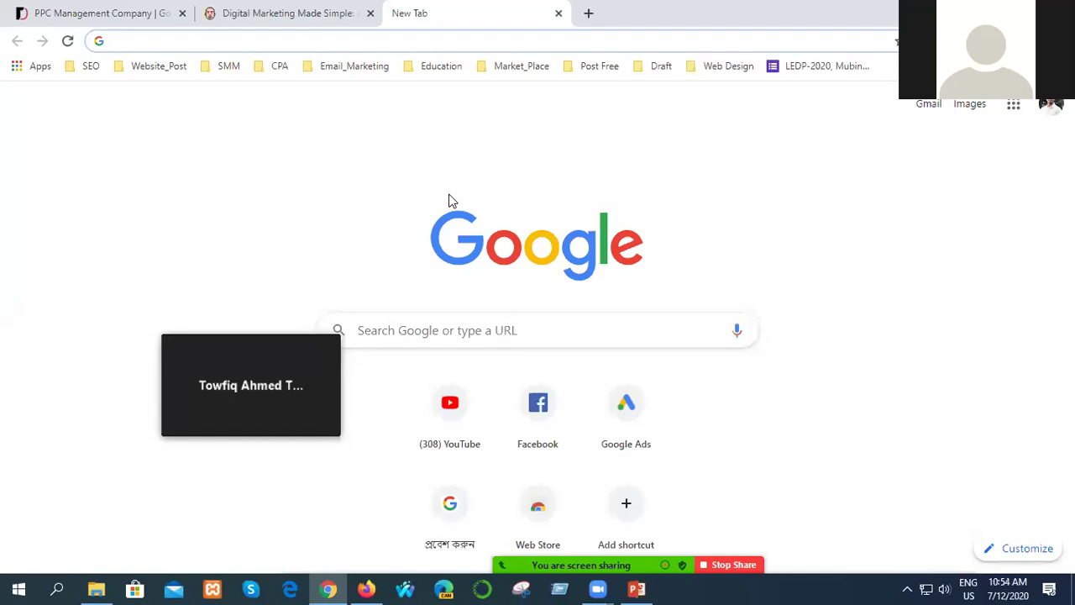
pyautogui.click(336, 10)
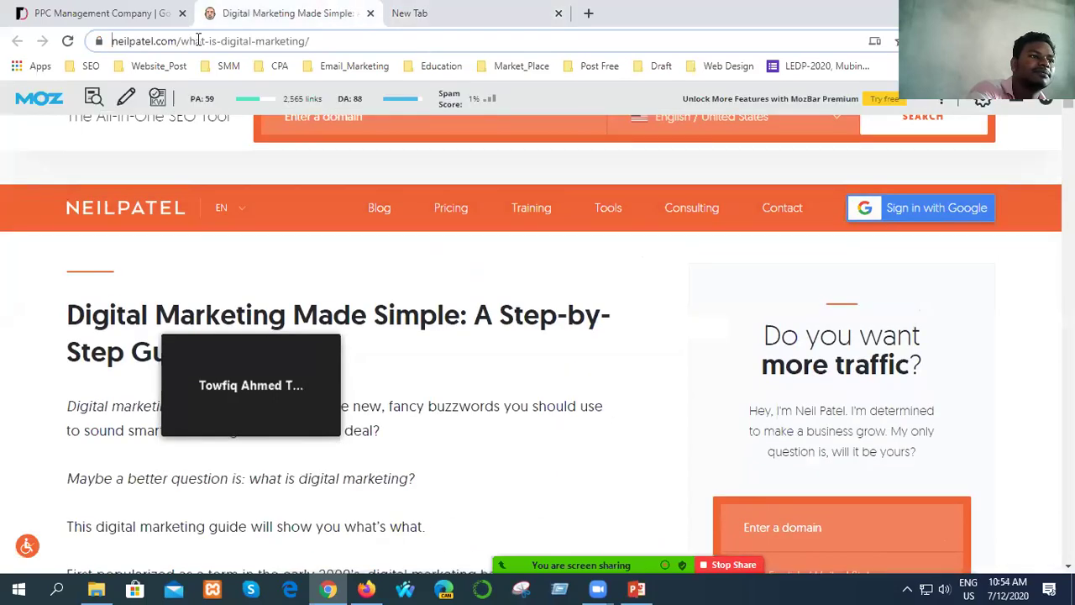
pyautogui.click(453, 9)
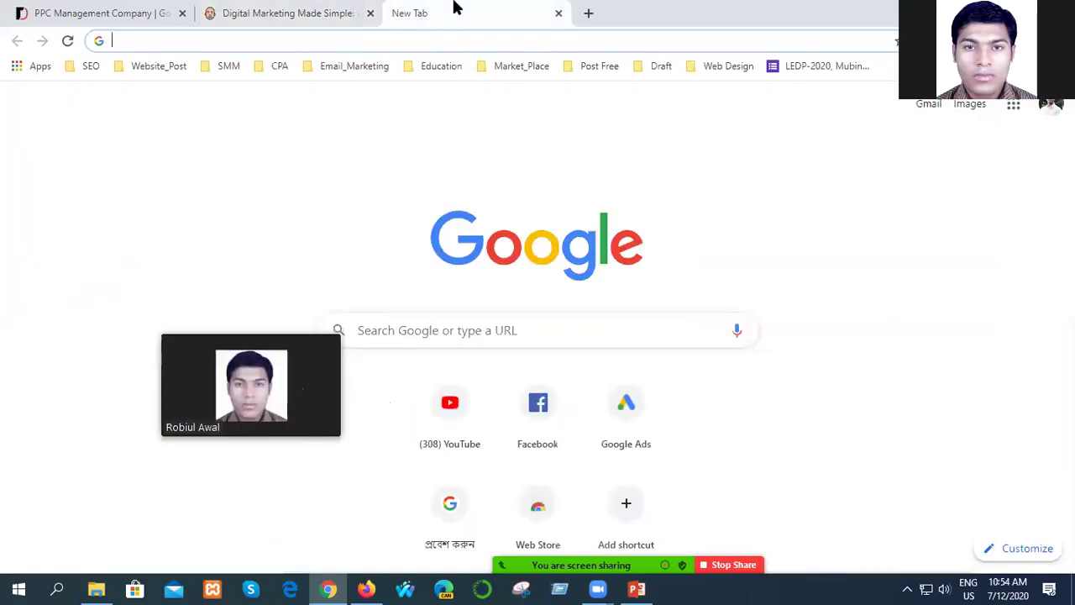
pyautogui.click(422, 329)
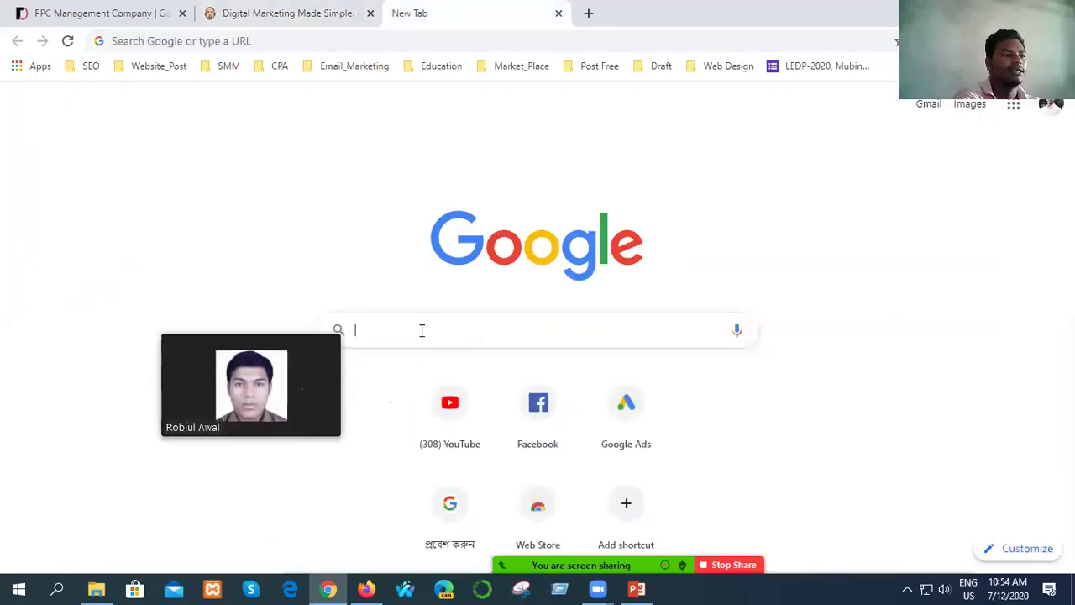
pyautogui.write('digital marketing')
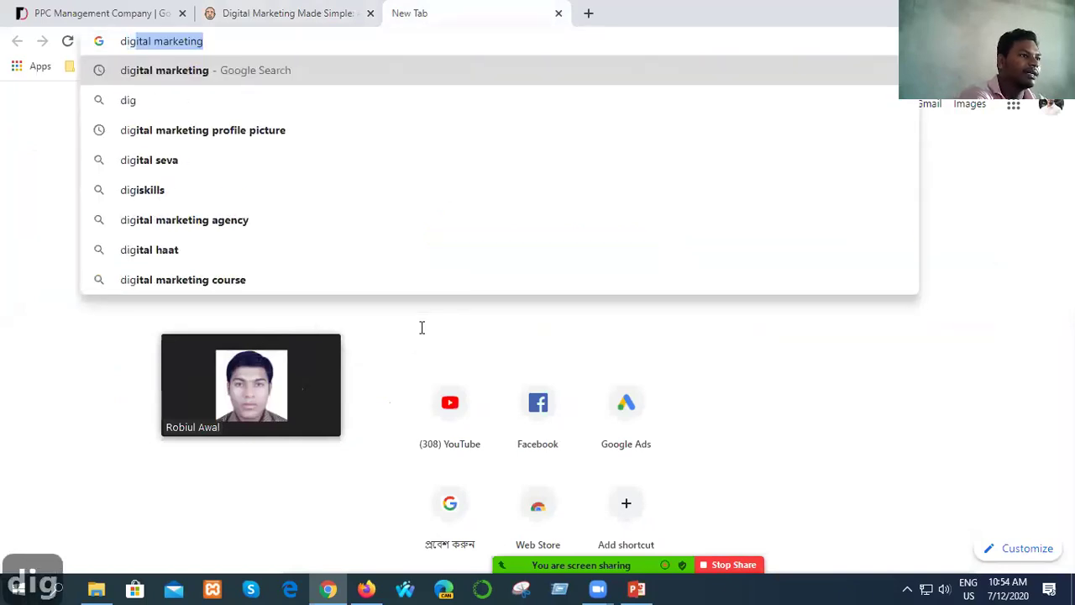
pyautogui.press('Return')
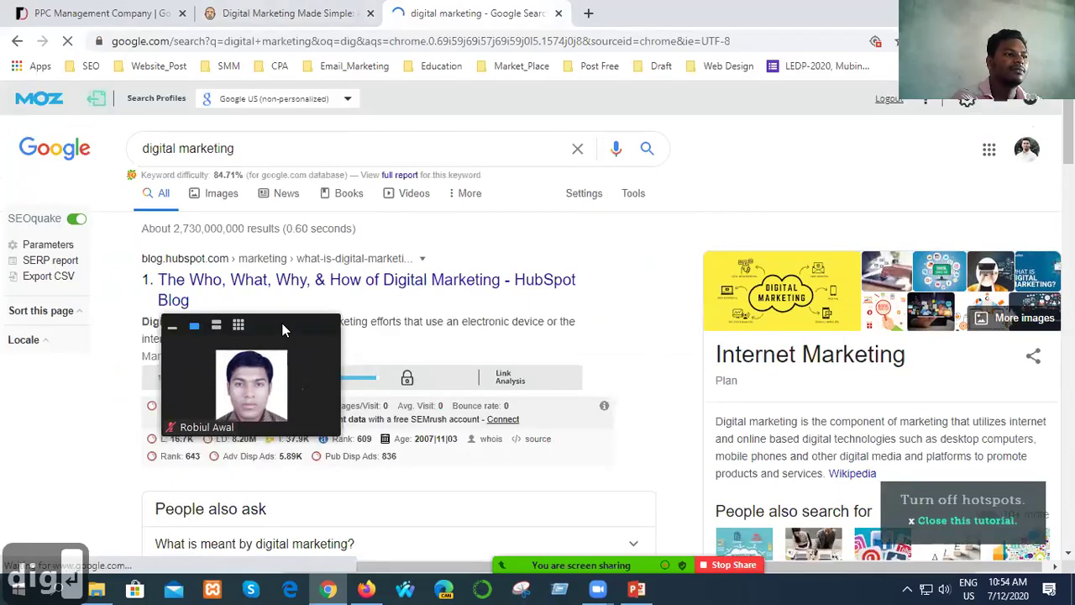
pyautogui.moveTo(283, 330); pyautogui.dragTo(623, 270)
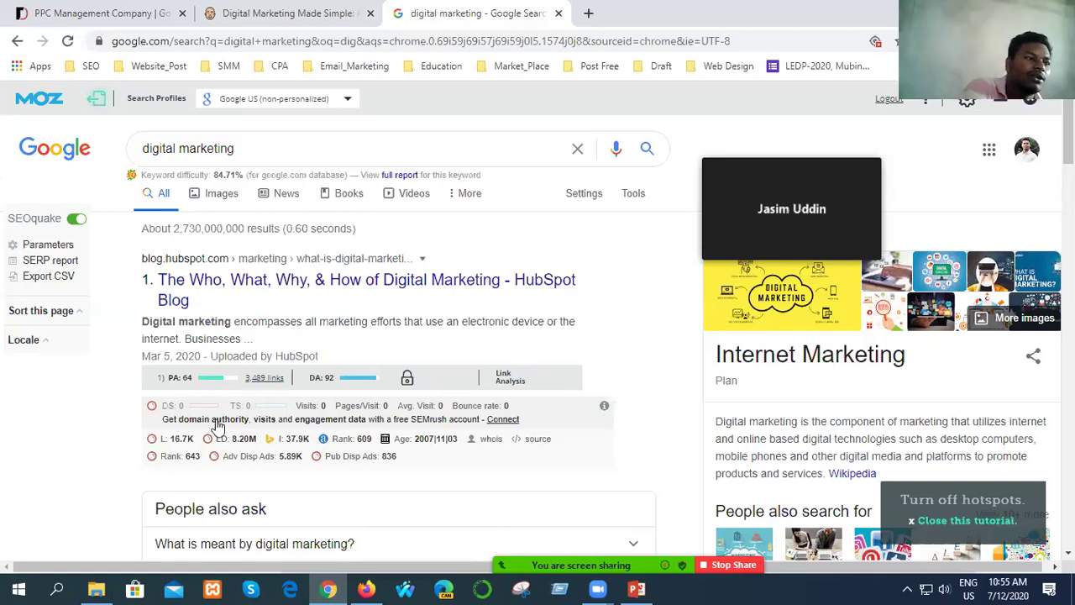
pyautogui.scroll(-10, 290, 336)
pyautogui.scroll(10, 279, 387)
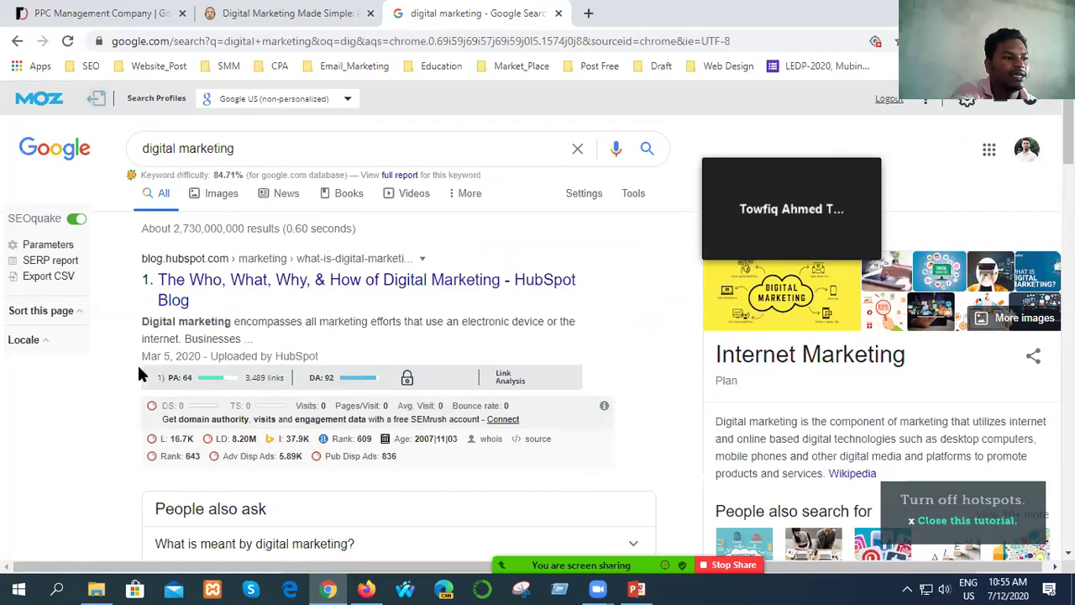
pyautogui.moveTo(133, 377); pyautogui.dragTo(88, 424)
pyautogui.click(56, 470)
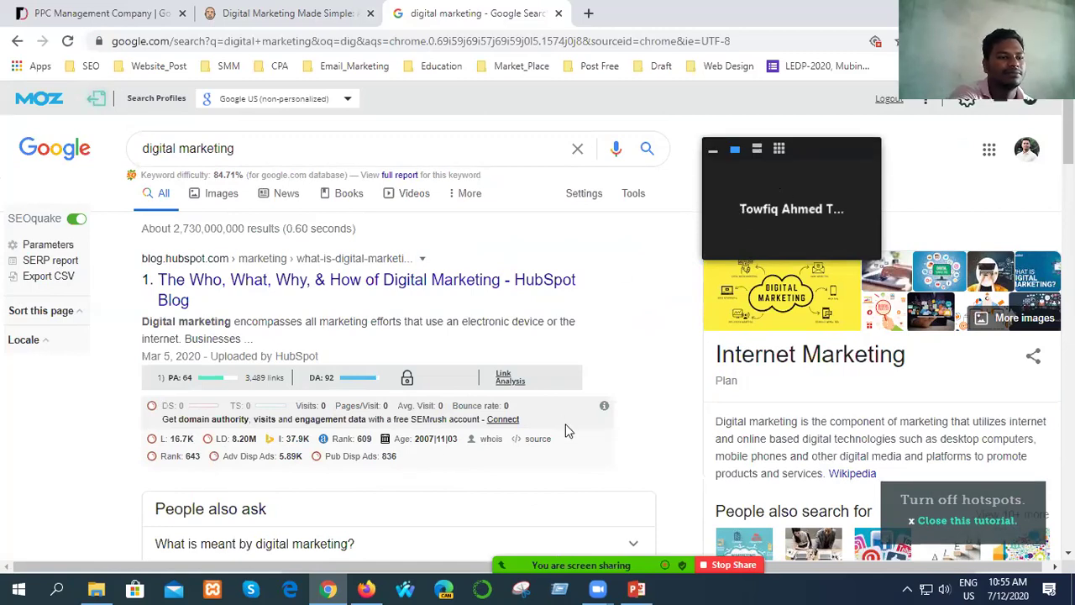
pyautogui.hotkey('alt', 'u')
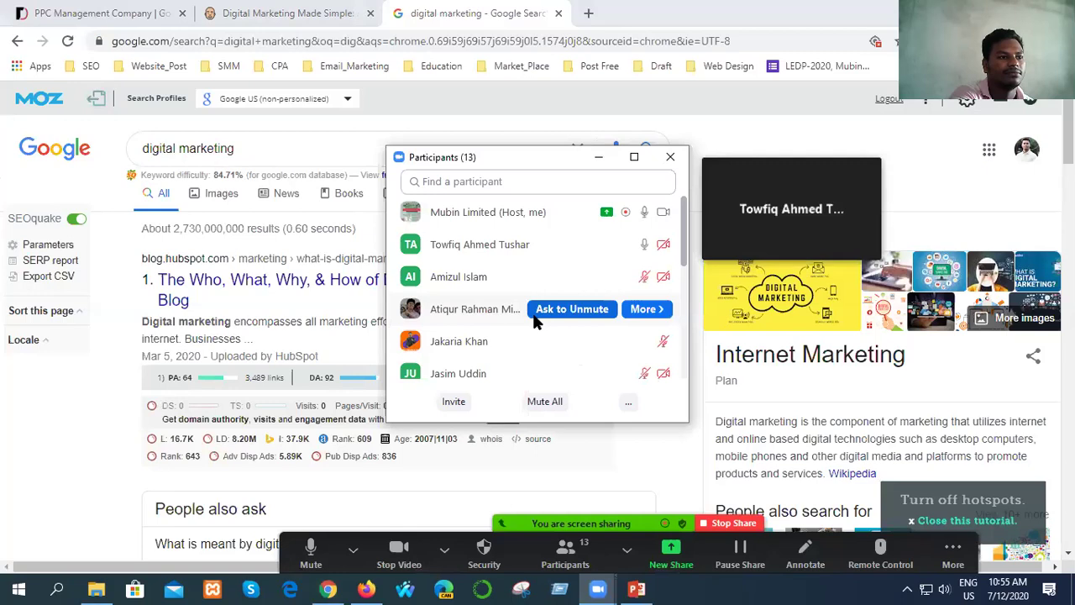
pyautogui.scroll(-3, 534, 324)
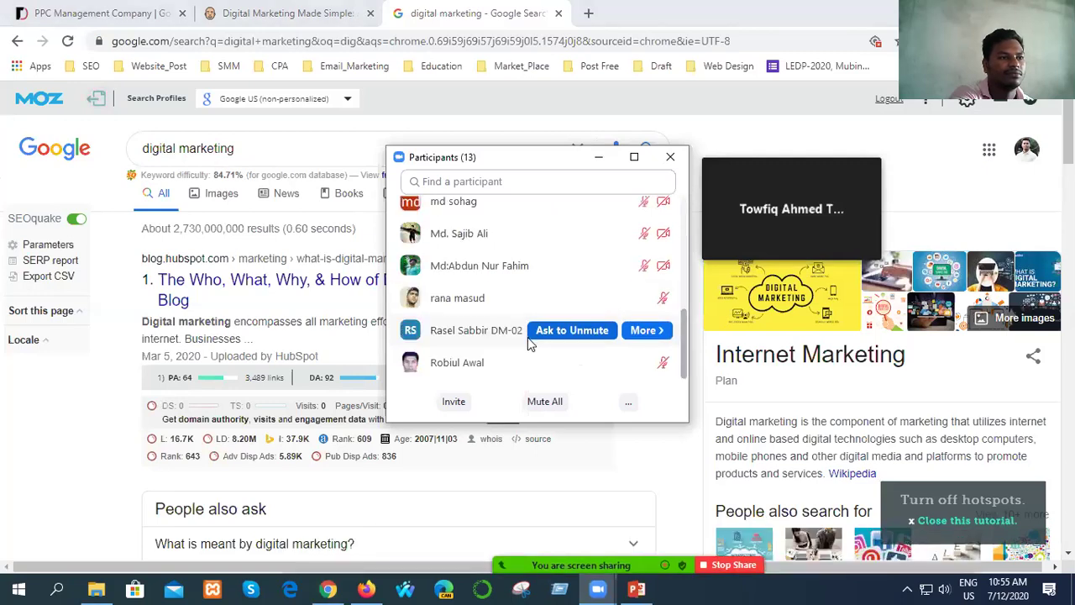
pyautogui.scroll(2, 495, 351)
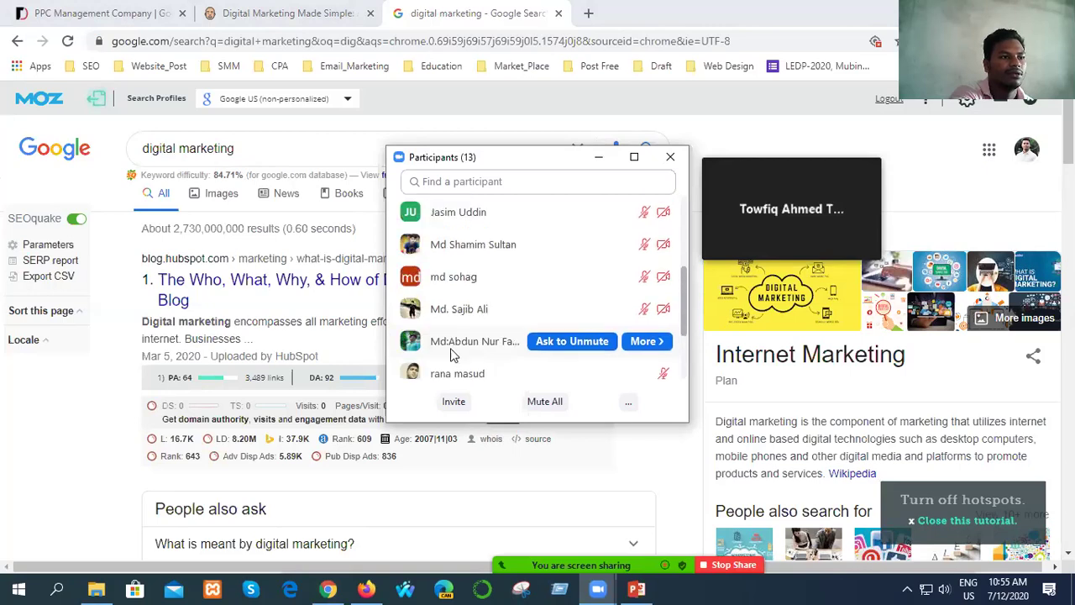
pyautogui.click(598, 158)
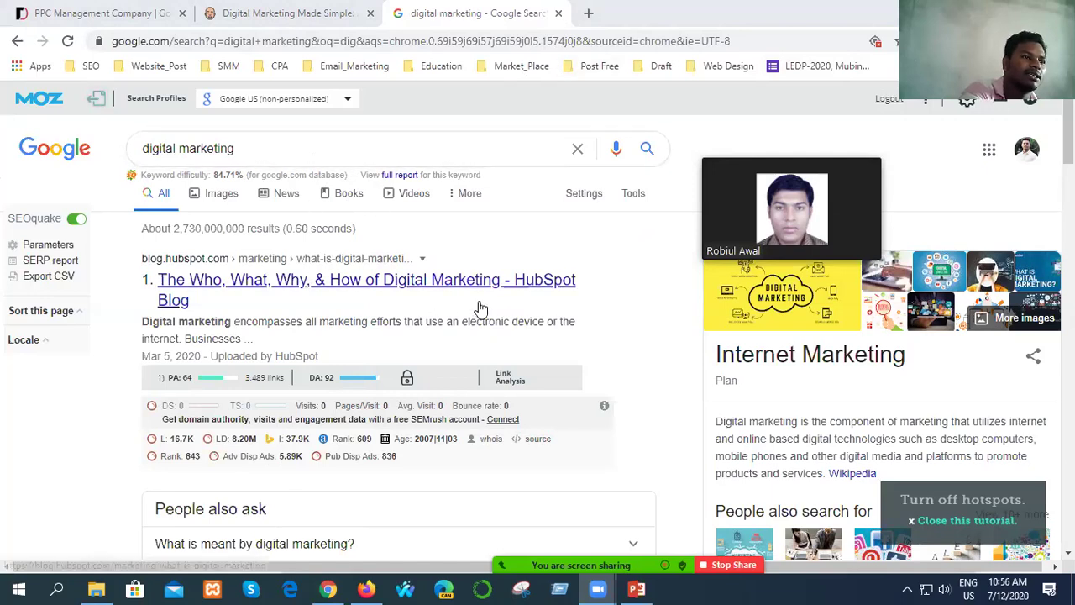
# Step: Highlight the HubSpot result's SEOquake metrics, then follow its LD 8.20M link to the backlinks report
pyautogui.moveTo(130, 377); pyautogui.dragTo(169, 459)
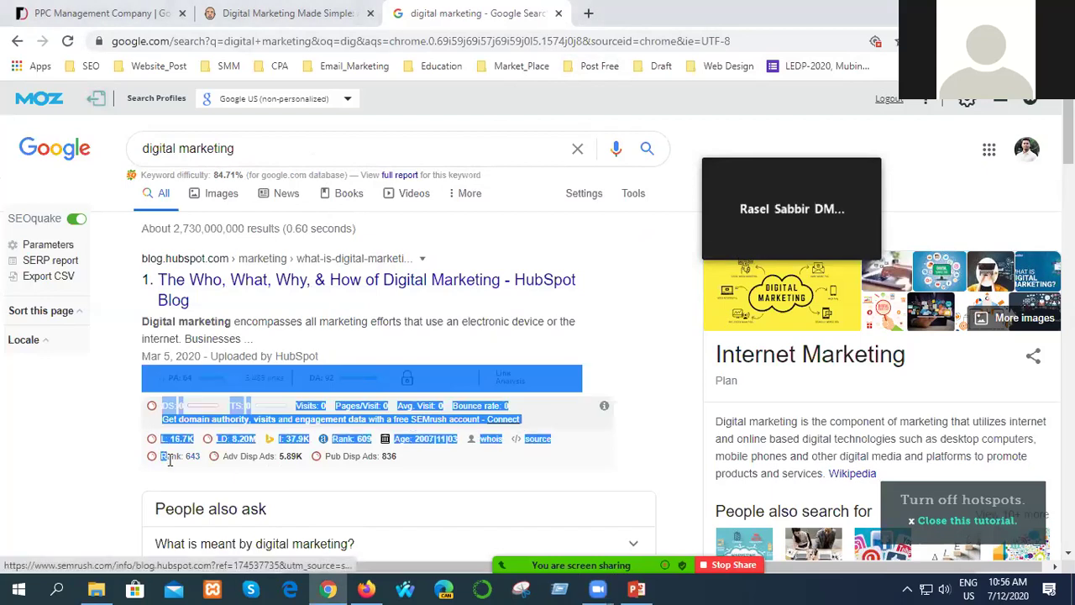
pyautogui.click(92, 480)
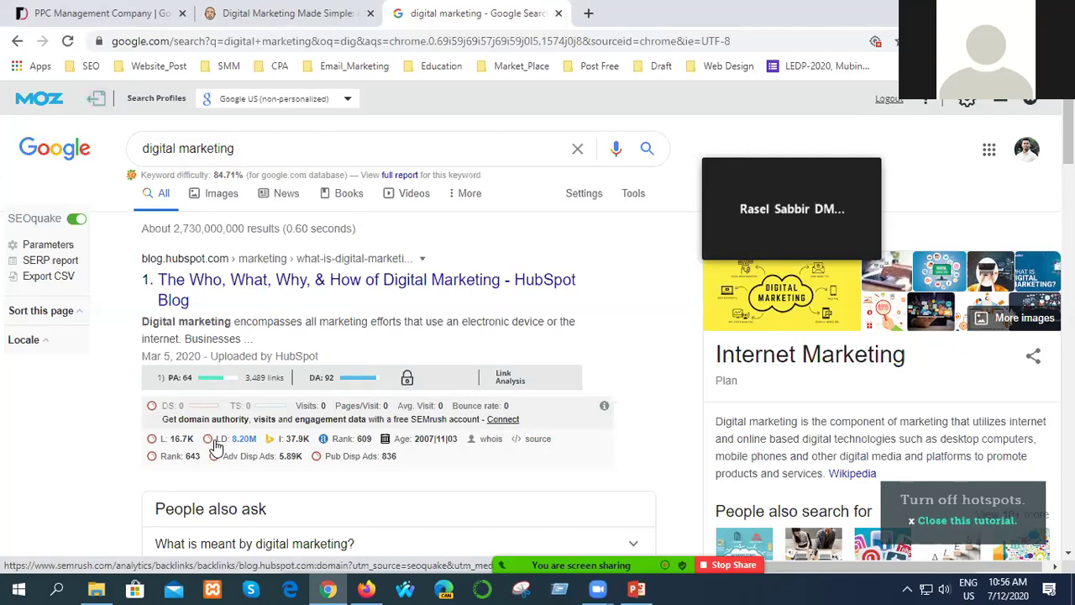
pyautogui.click(216, 447)
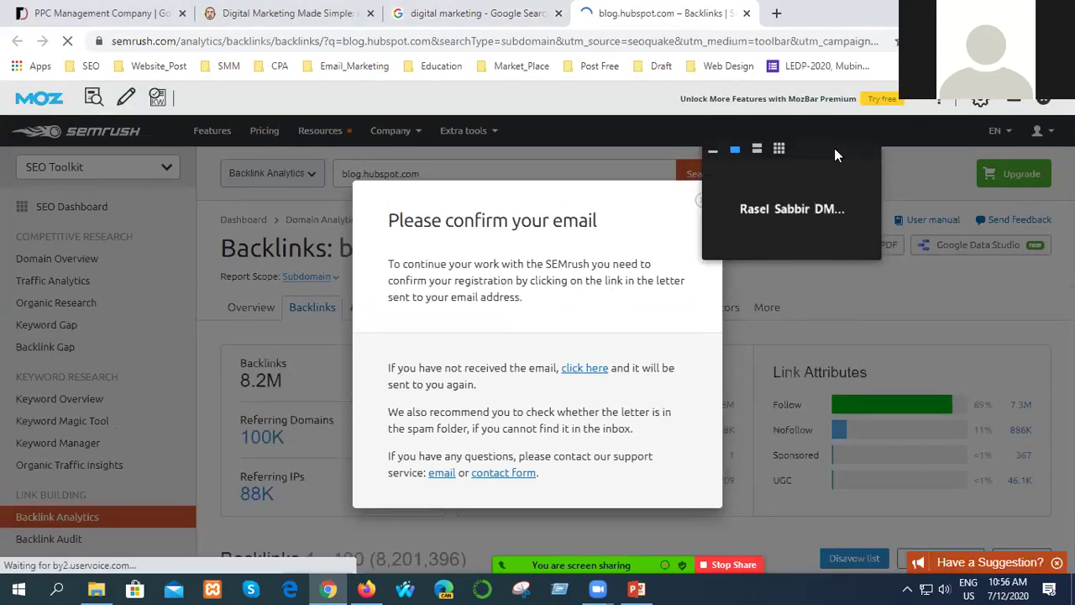
# Step: Dismiss the email notice and compare the blog.hubspot.com backlinks report against the Google results metrics
pyautogui.click(699, 199)
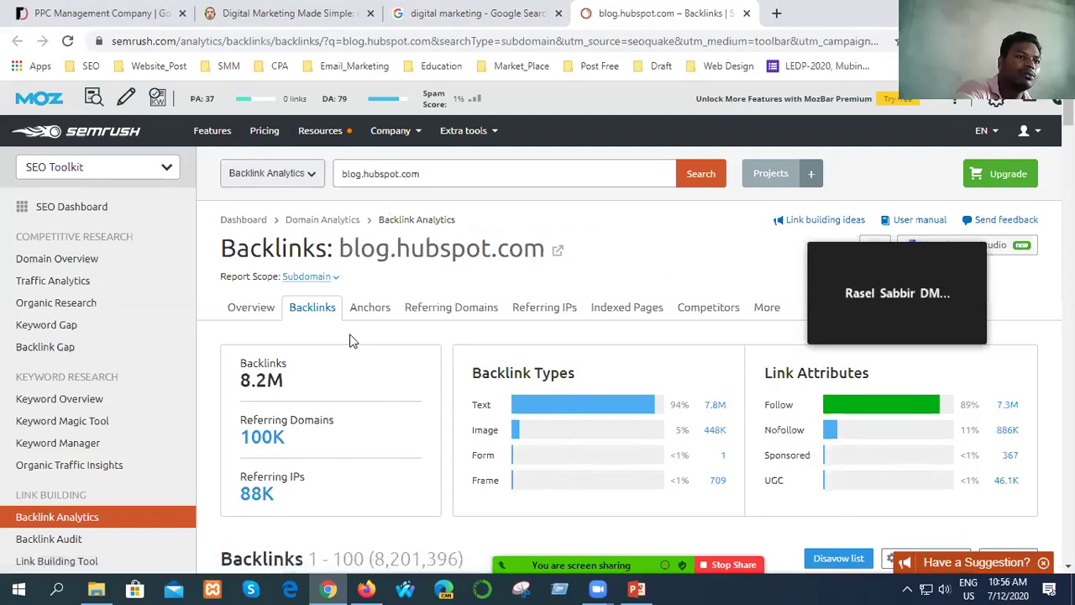
pyautogui.click(451, 15)
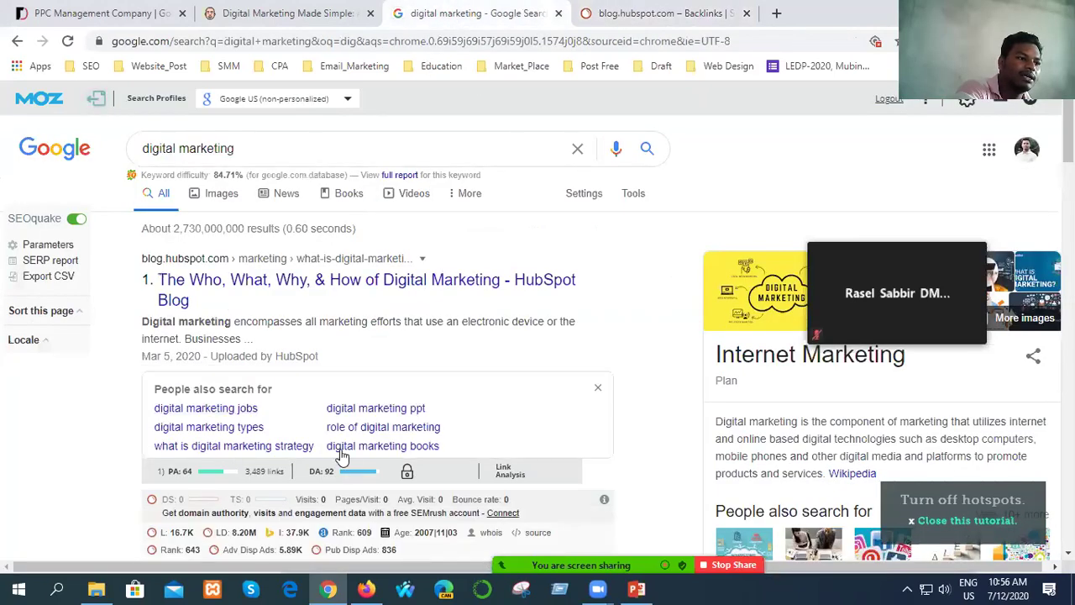
pyautogui.scroll(-1, 324, 469)
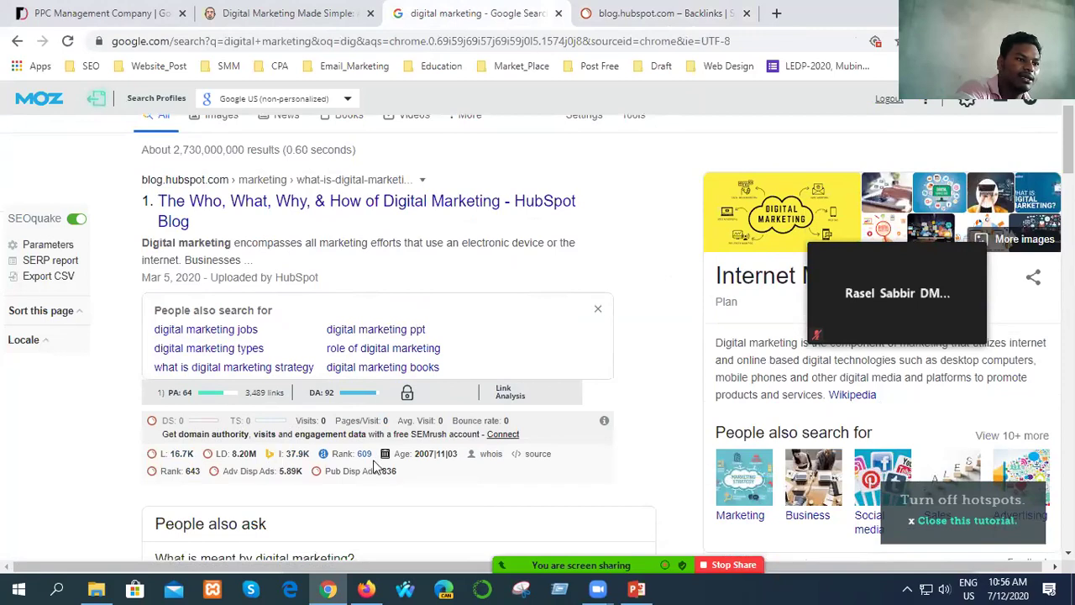
pyautogui.click(638, 8)
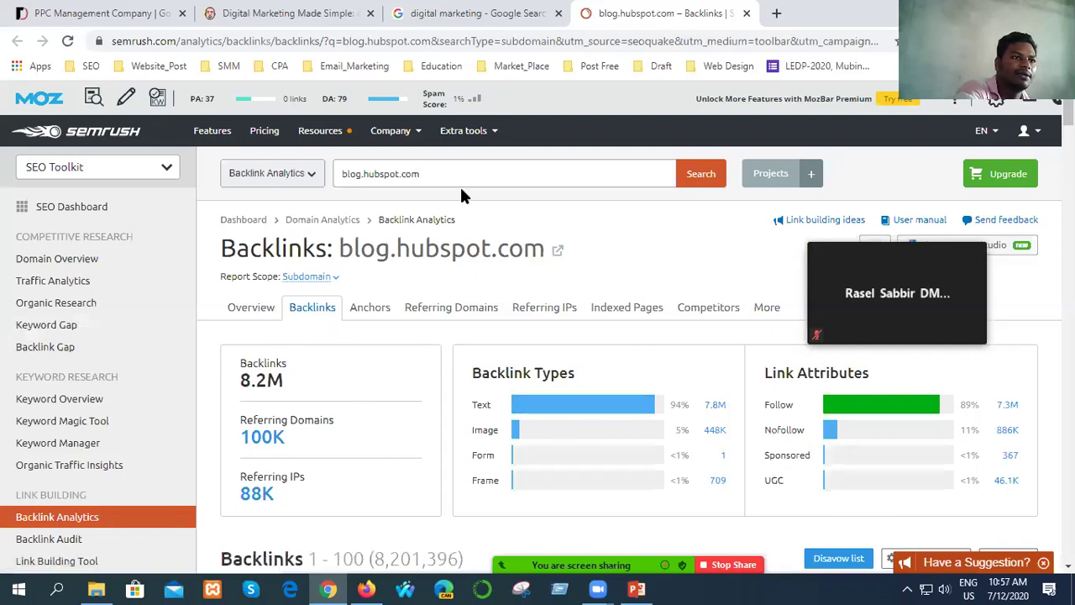
pyautogui.click(449, 13)
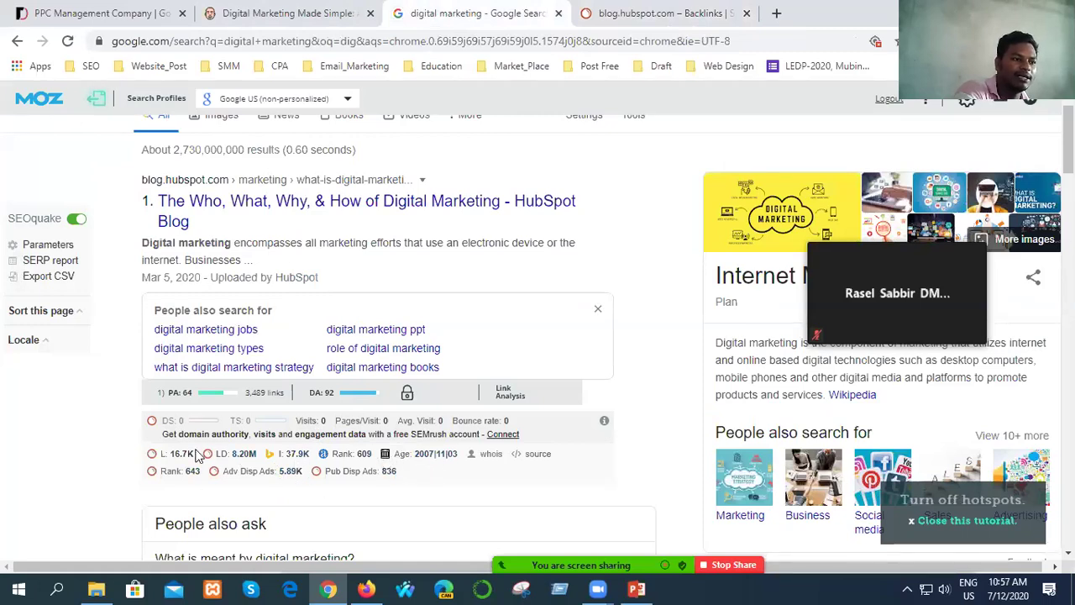
pyautogui.click(662, 11)
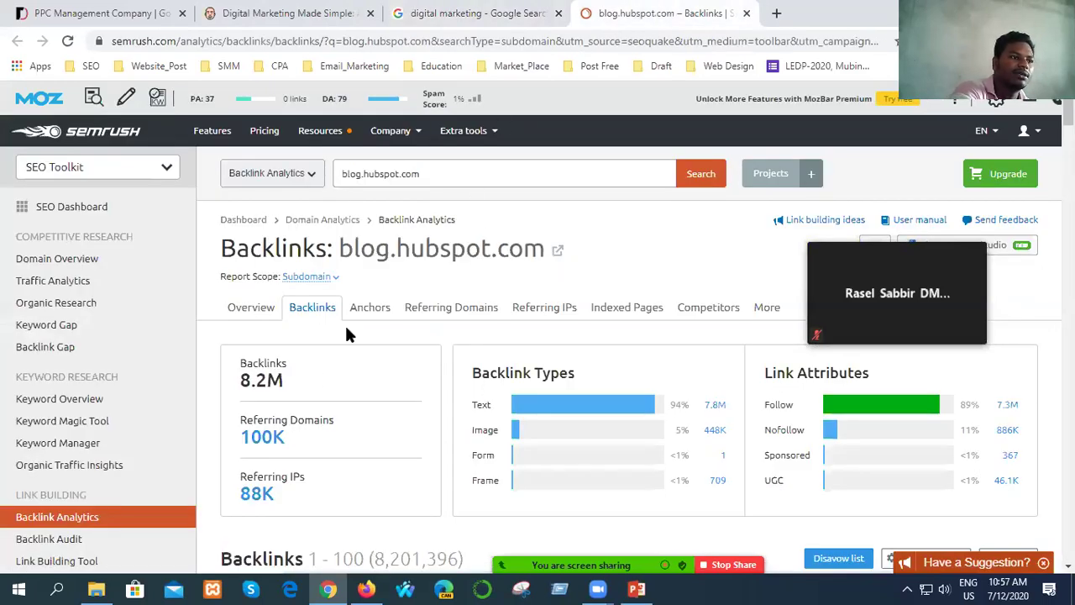
pyautogui.click(496, 15)
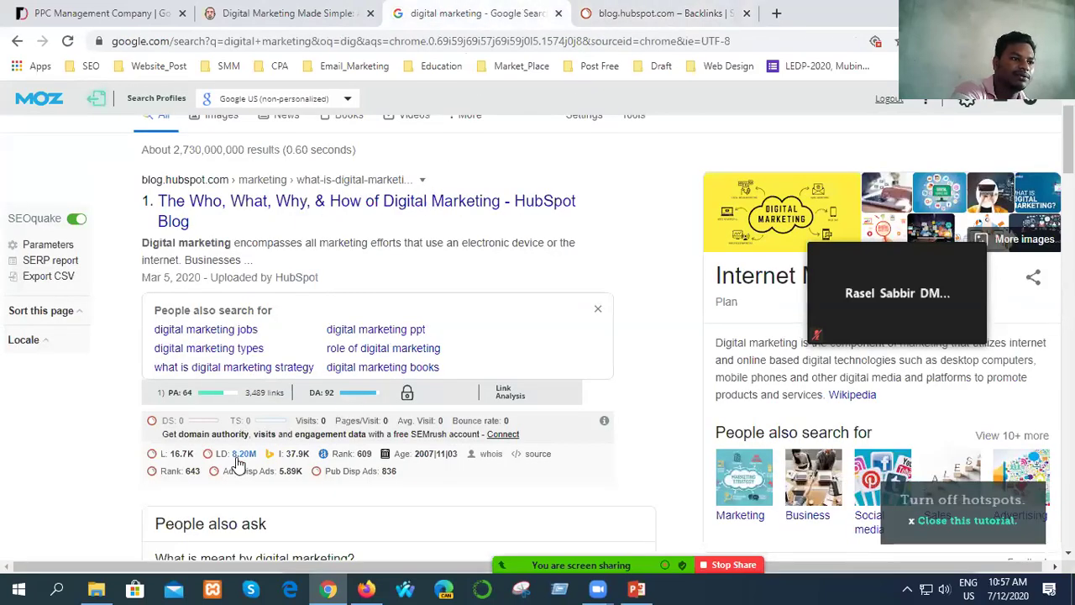
pyautogui.click(643, 15)
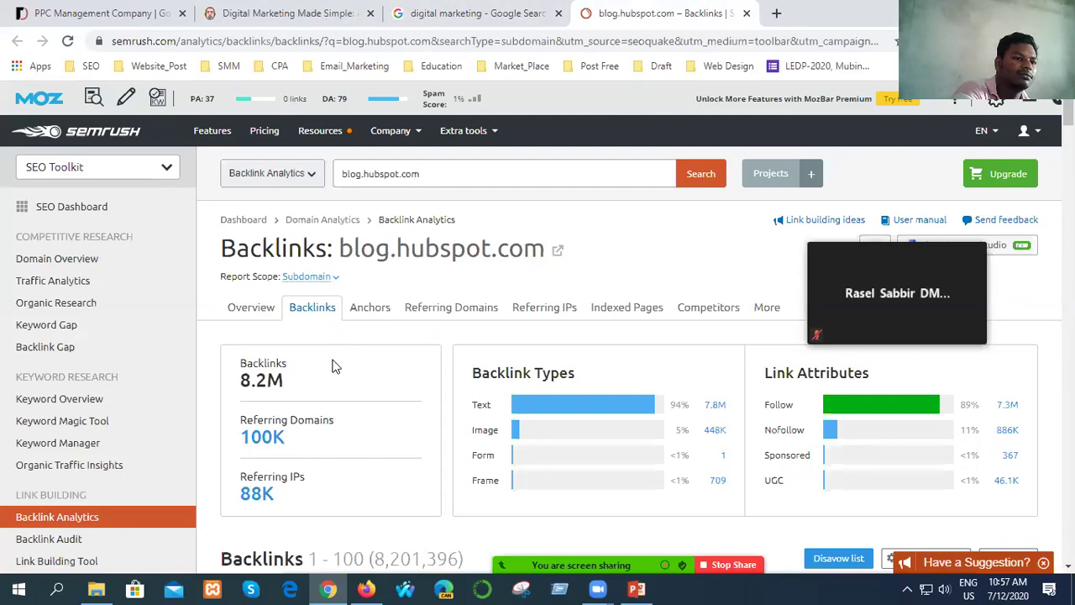
# Step: Review the report's 8.2M backlinks and 100K referring domains, reopen it via LD, then return to Google
pyautogui.scroll(-1, 332, 367)
pyautogui.scroll(-2, 333, 366)
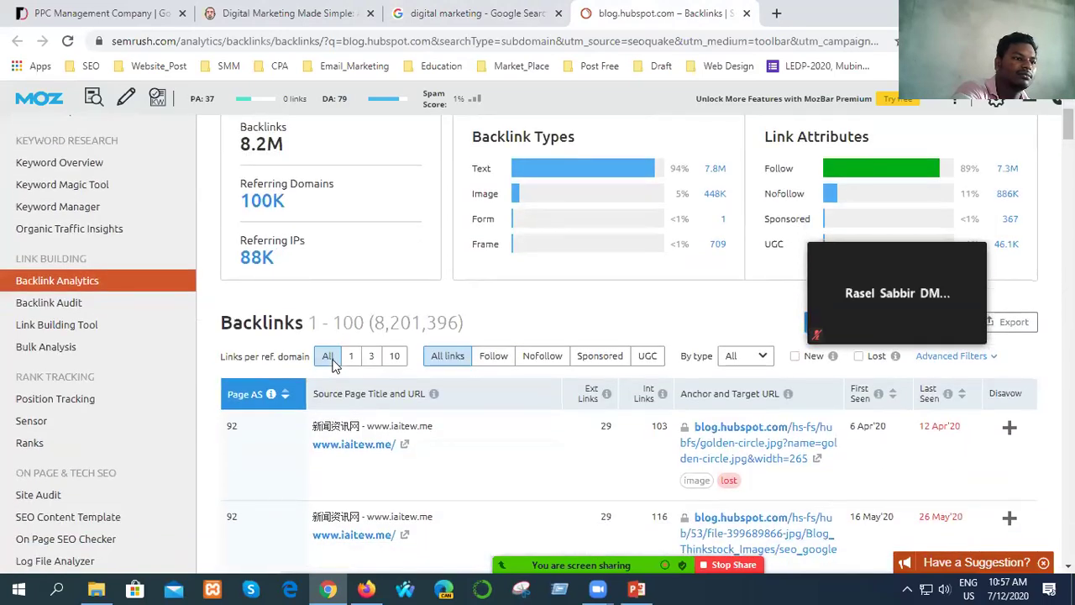
pyautogui.scroll(-9, 332, 366)
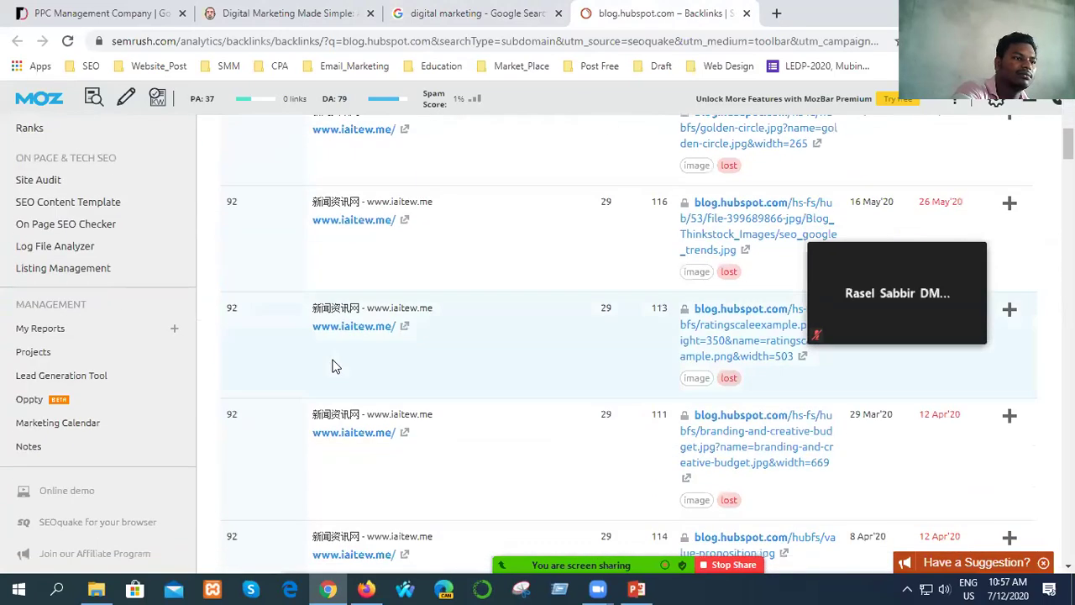
pyautogui.scroll(-2, 332, 367)
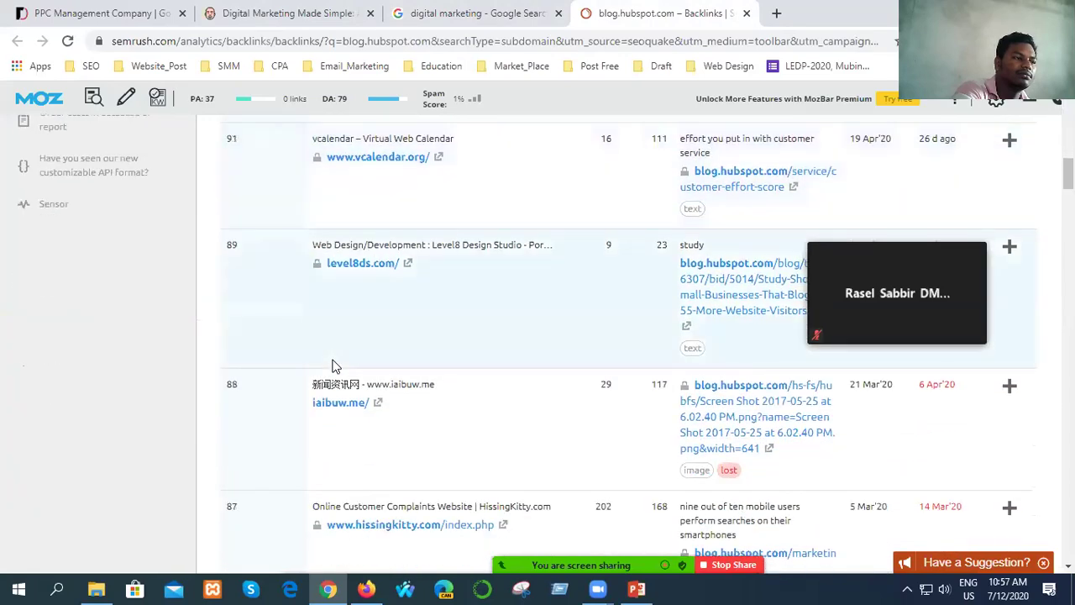
pyautogui.scroll(10, 331, 366)
pyautogui.scroll(2, 333, 365)
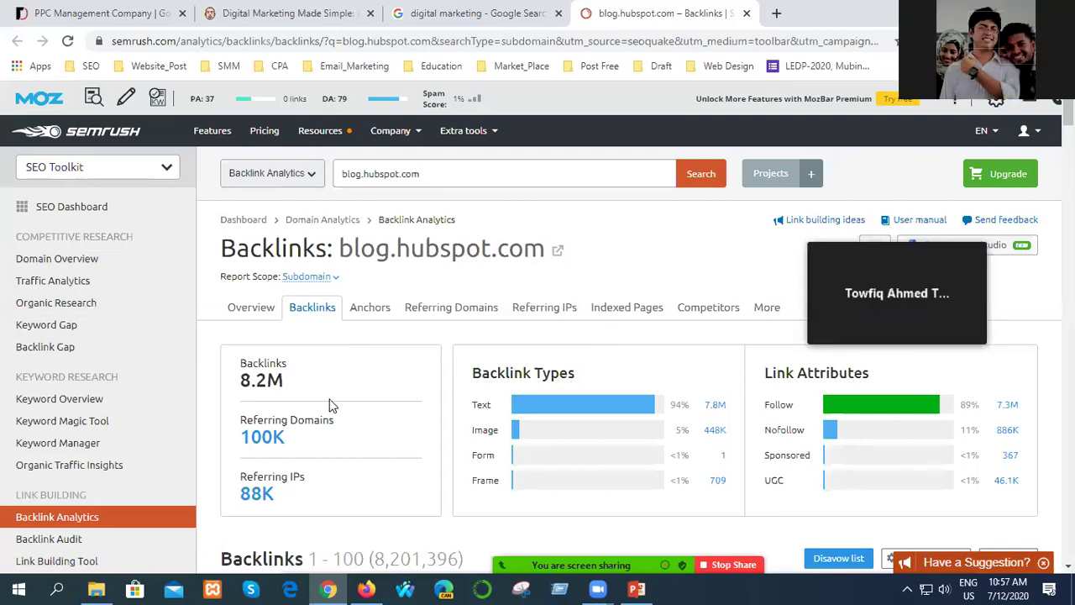
pyautogui.click(483, 12)
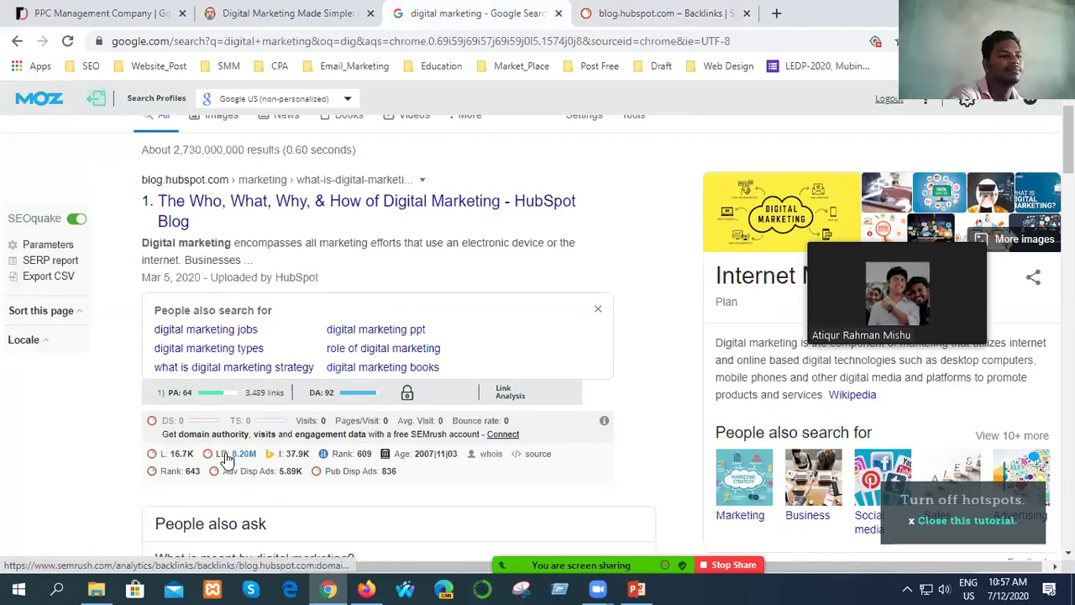
pyautogui.click(229, 458)
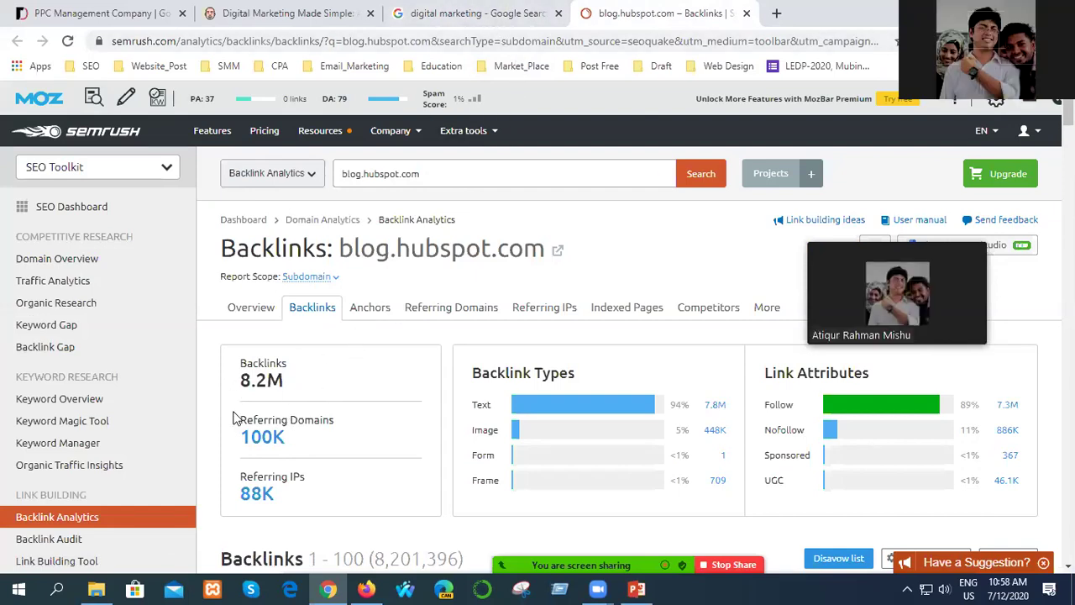
pyautogui.click(485, 23)
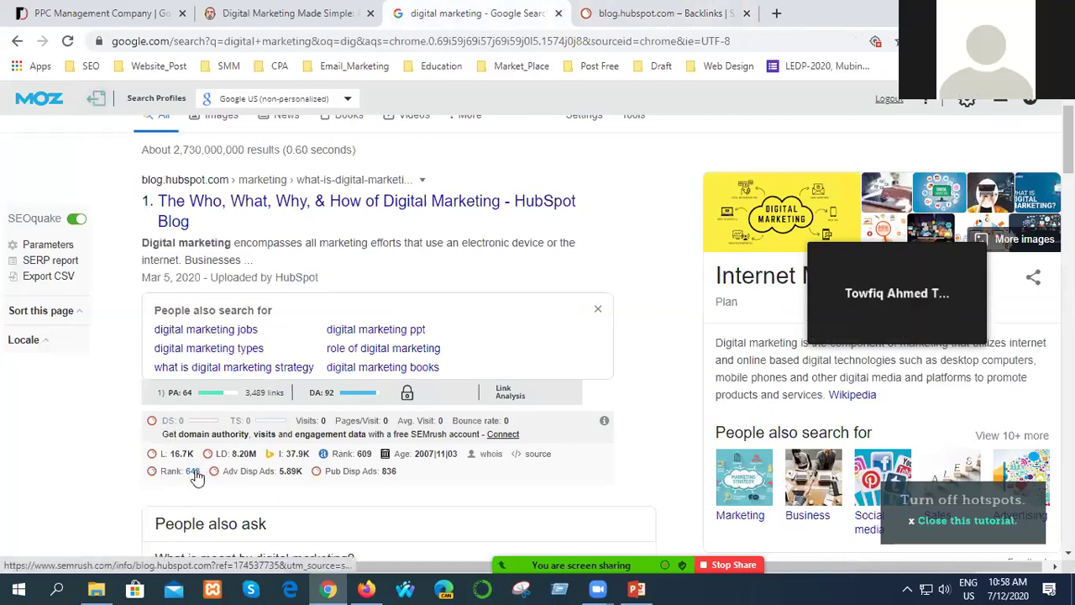
pyautogui.click(292, 456)
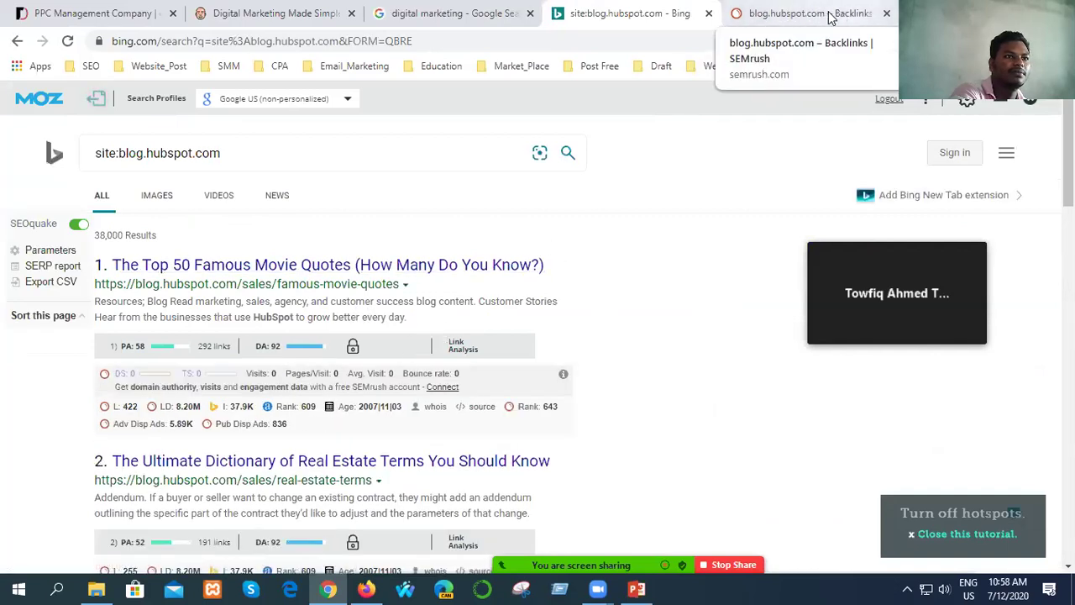
pyautogui.click(708, 14)
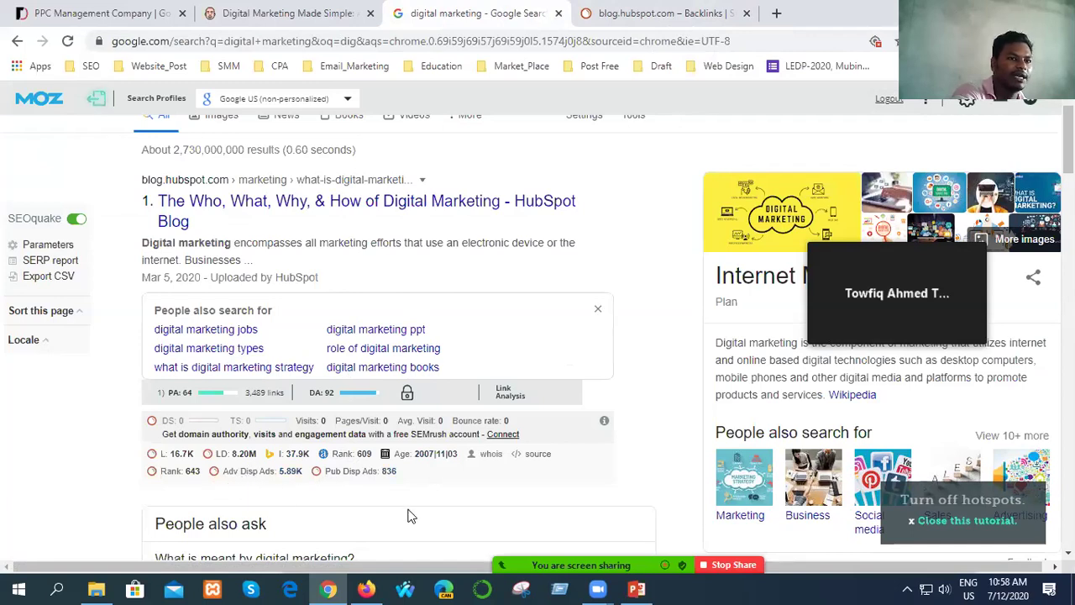
pyautogui.scroll(-2, 409, 515)
pyautogui.scroll(3, 411, 511)
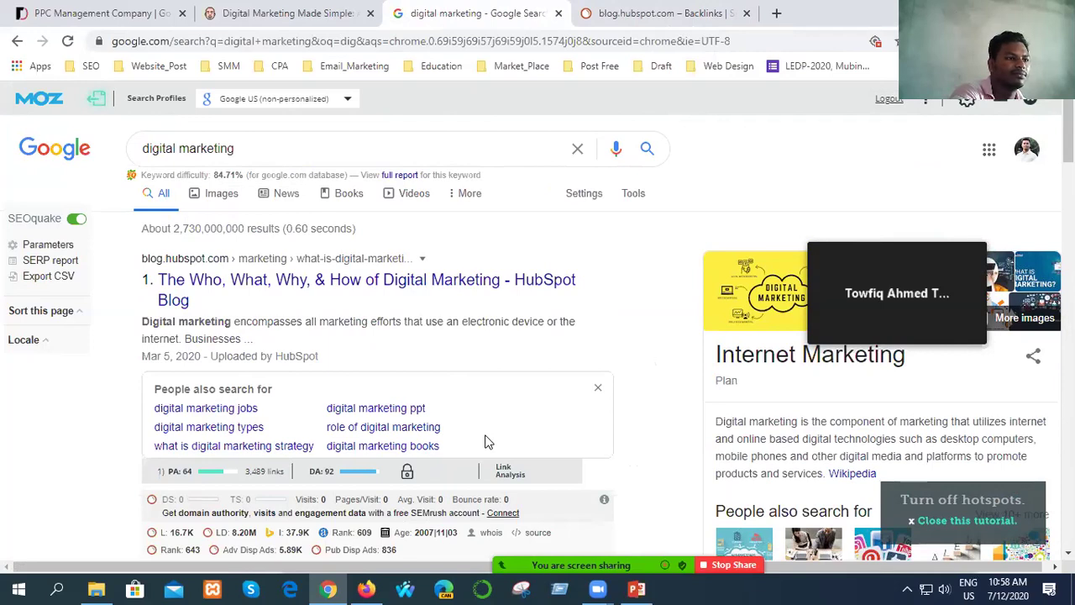
pyautogui.scroll(-9, 647, 411)
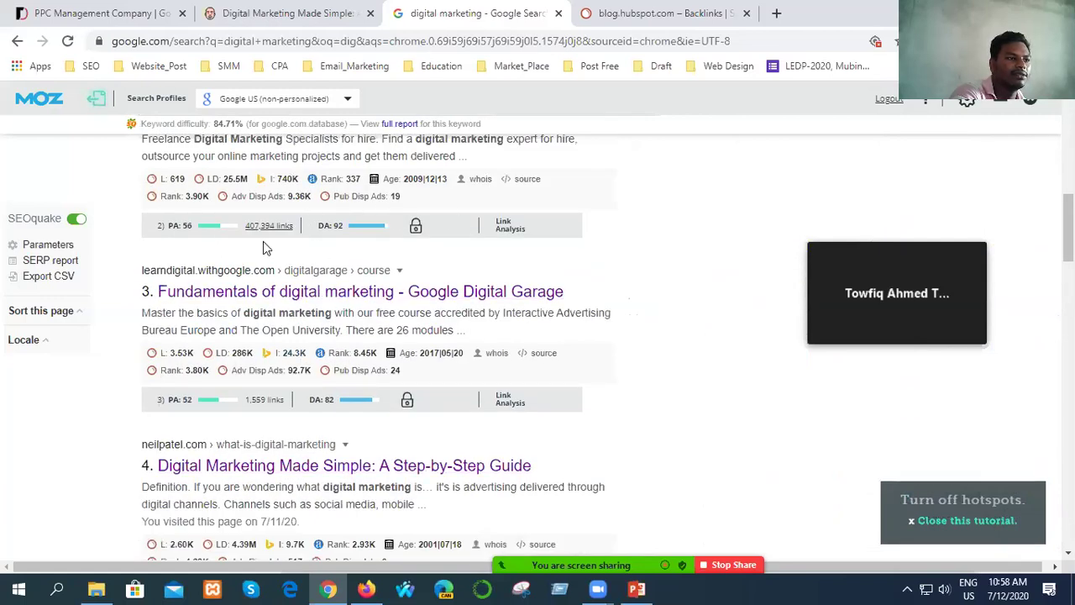
pyautogui.scroll(-3, 326, 451)
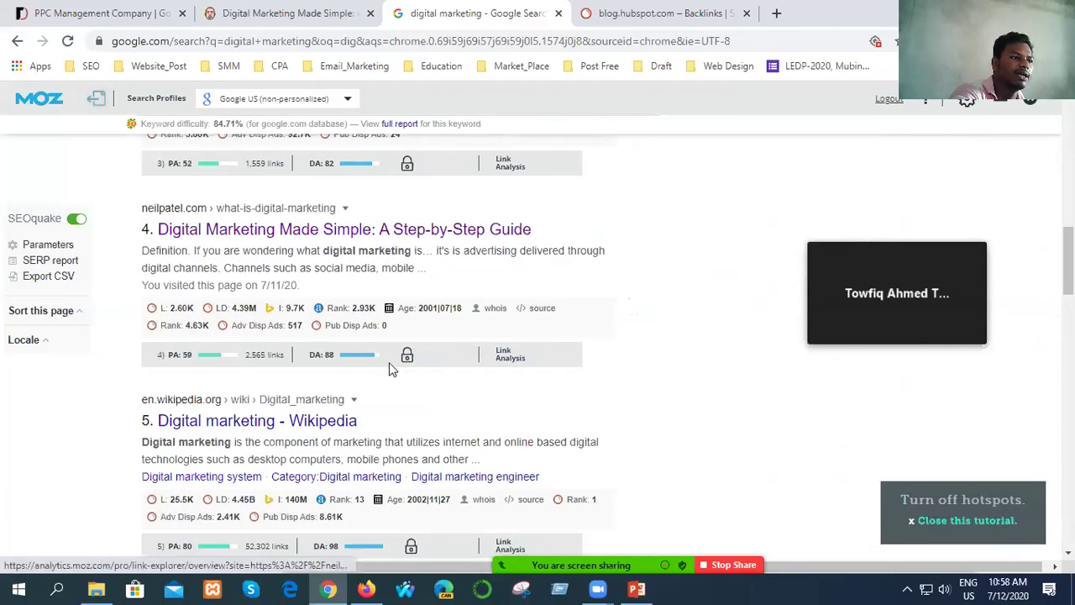
pyautogui.scroll(1, 447, 388)
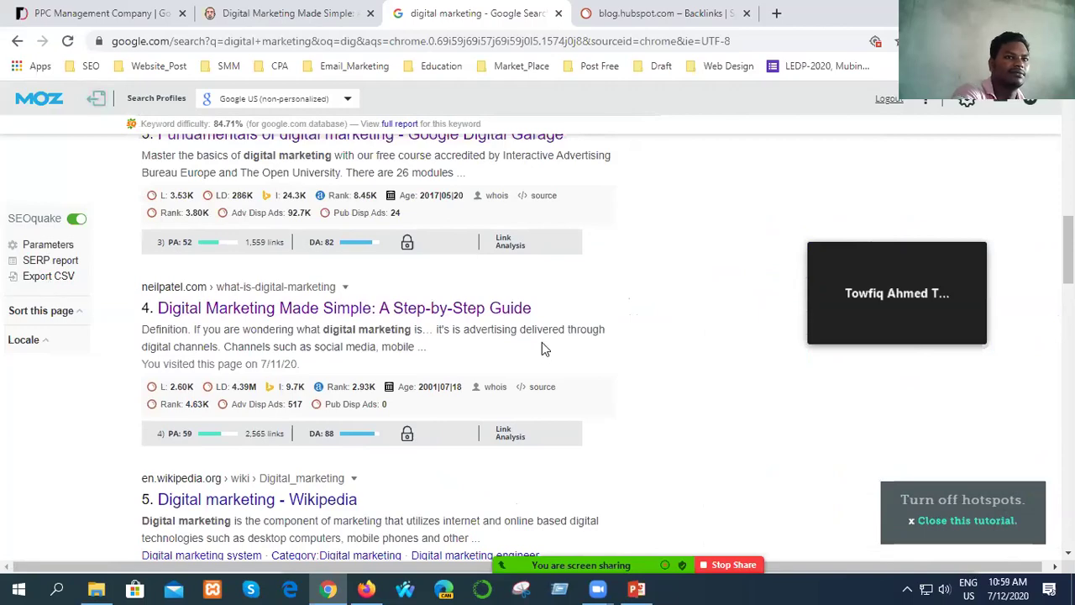
pyautogui.scroll(-5, 542, 338)
pyautogui.scroll(-15, 389, 425)
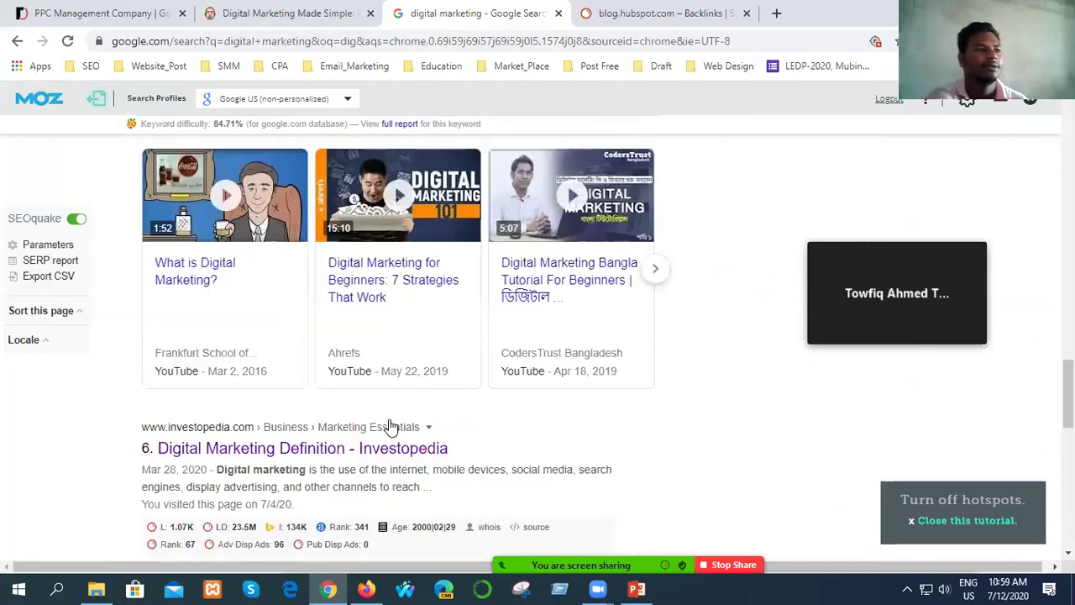
pyautogui.scroll(20, 389, 434)
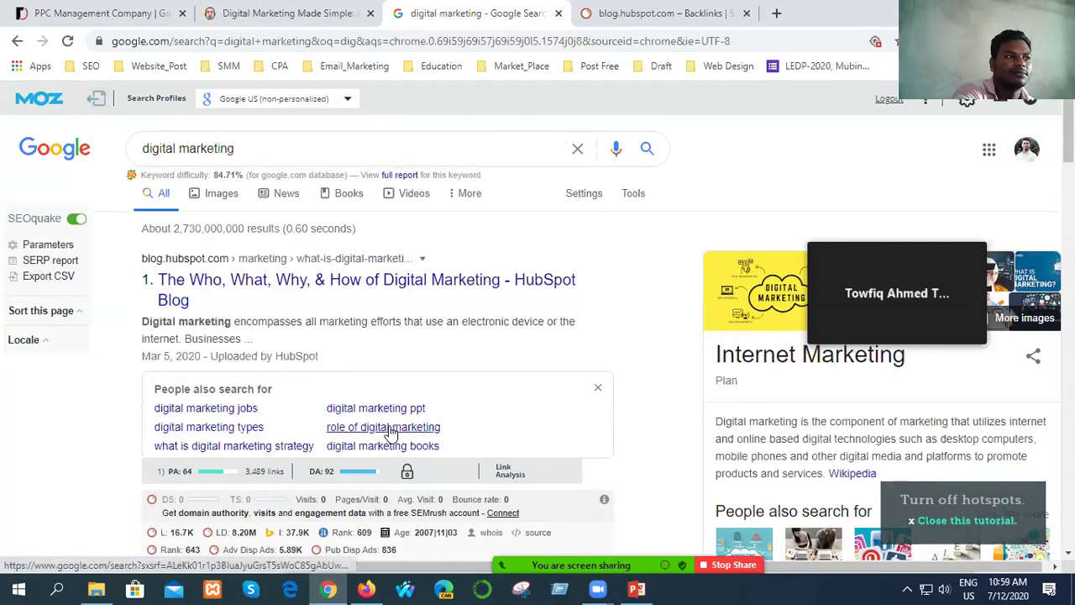
pyautogui.click(389, 430)
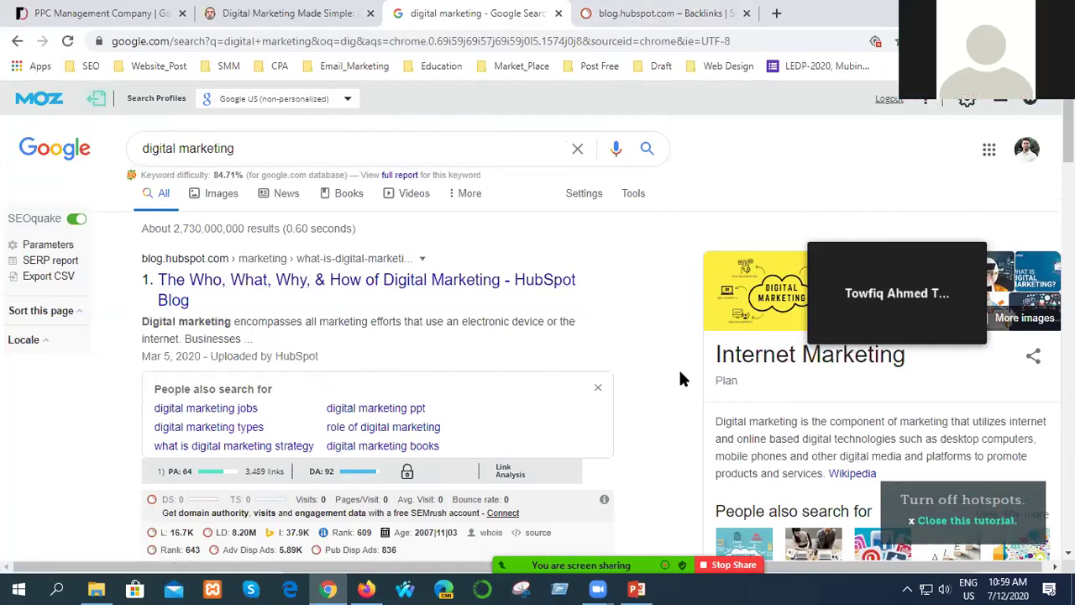
pyautogui.scroll(-1, 663, 374)
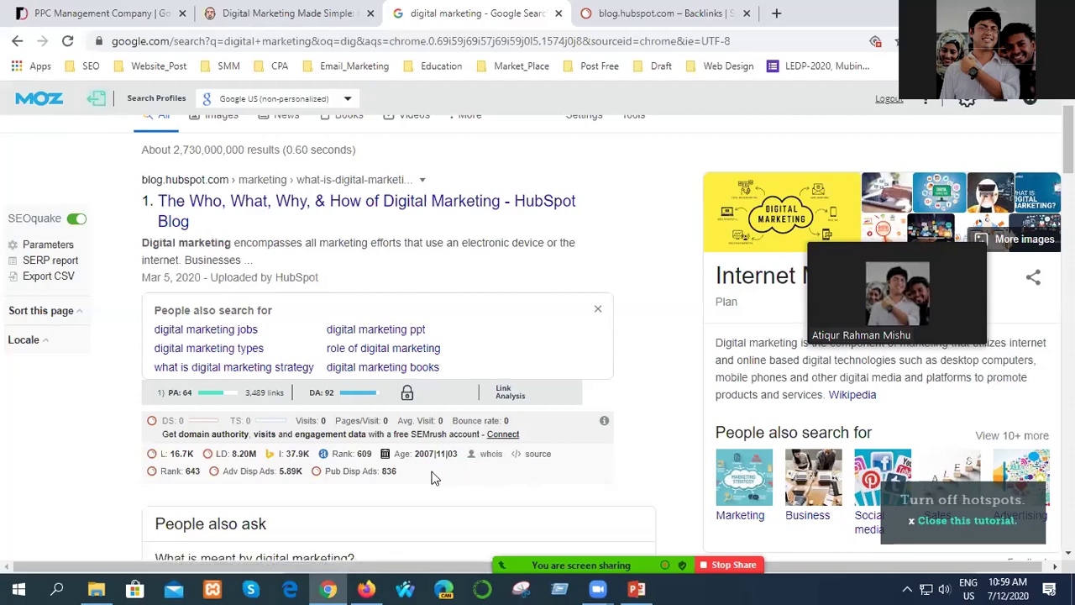
pyautogui.scroll(1, 431, 478)
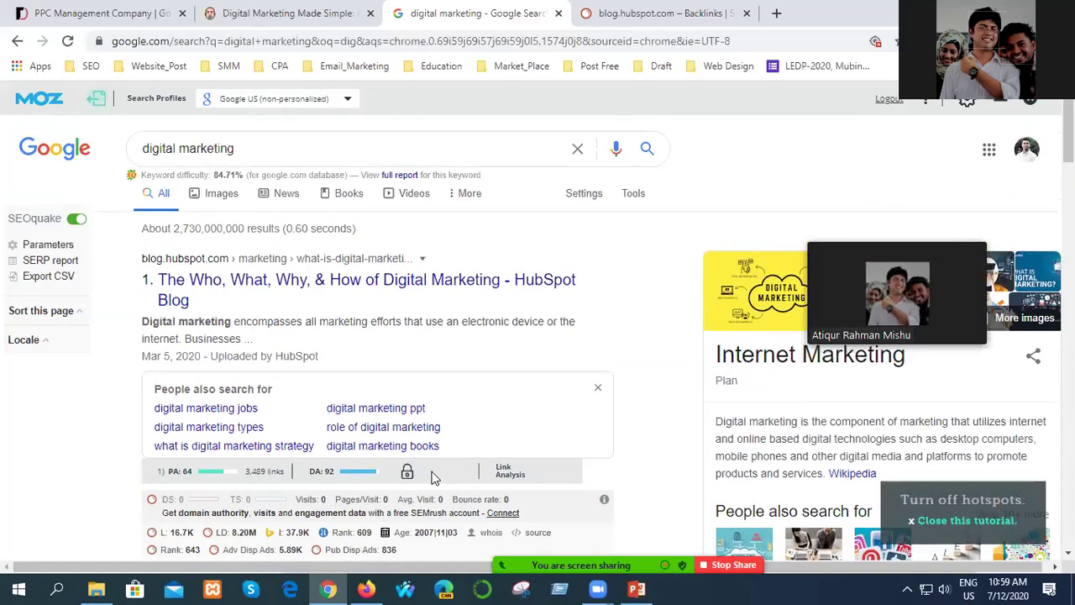
pyautogui.click(875, 43)
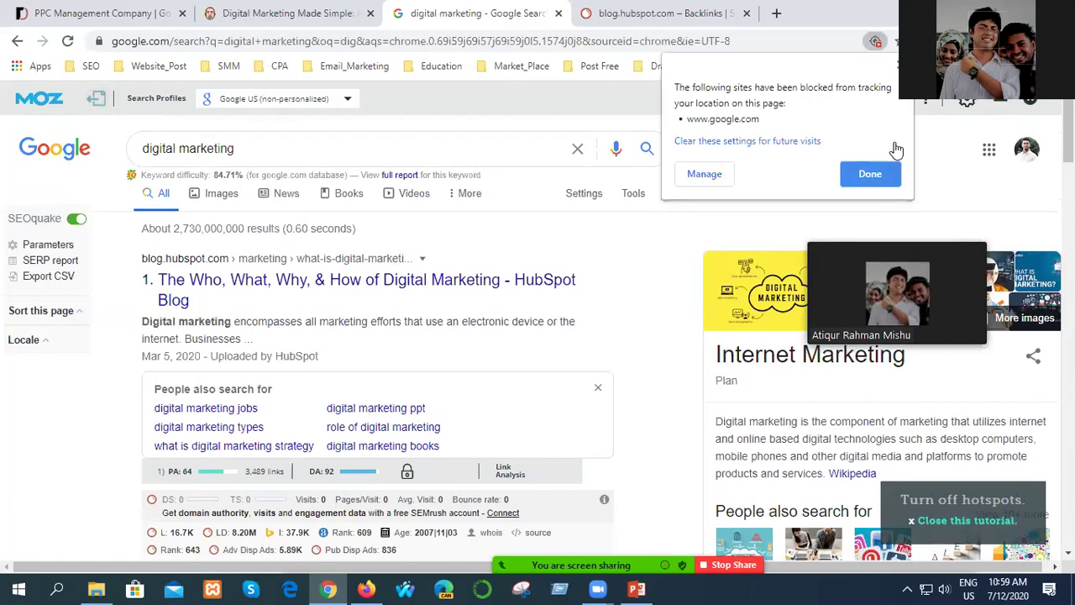
pyautogui.click(877, 168)
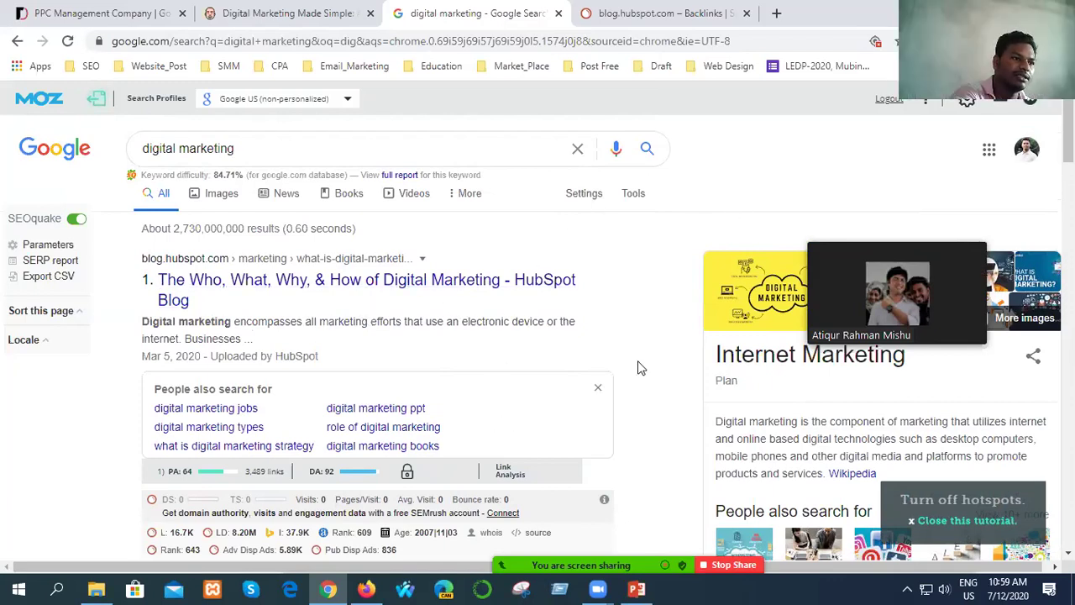
pyautogui.scroll(-7, 636, 367)
pyautogui.scroll(-7, 637, 367)
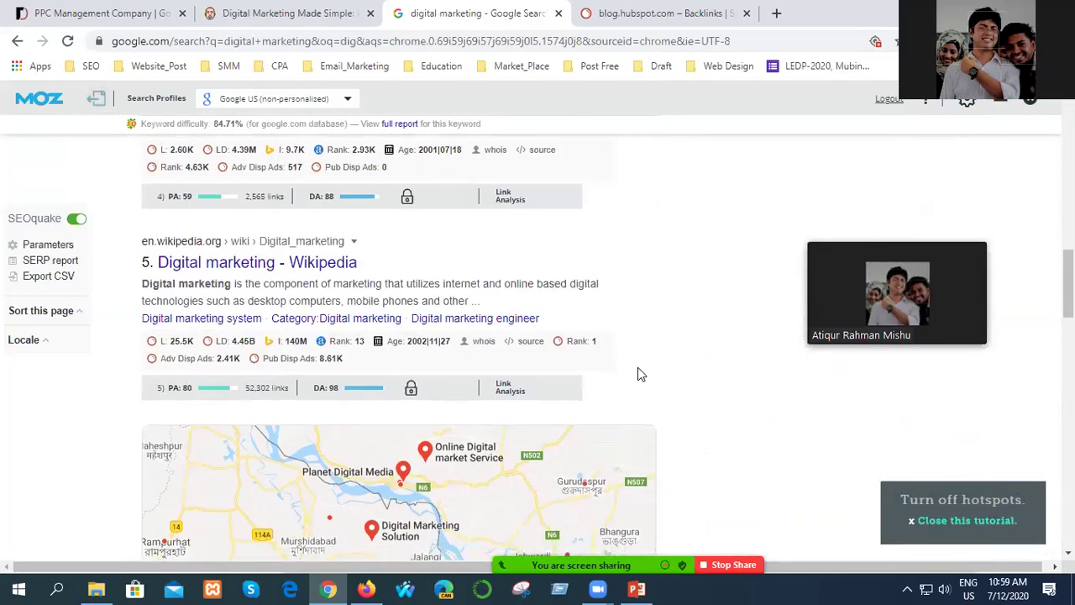
pyautogui.scroll(-2, 638, 367)
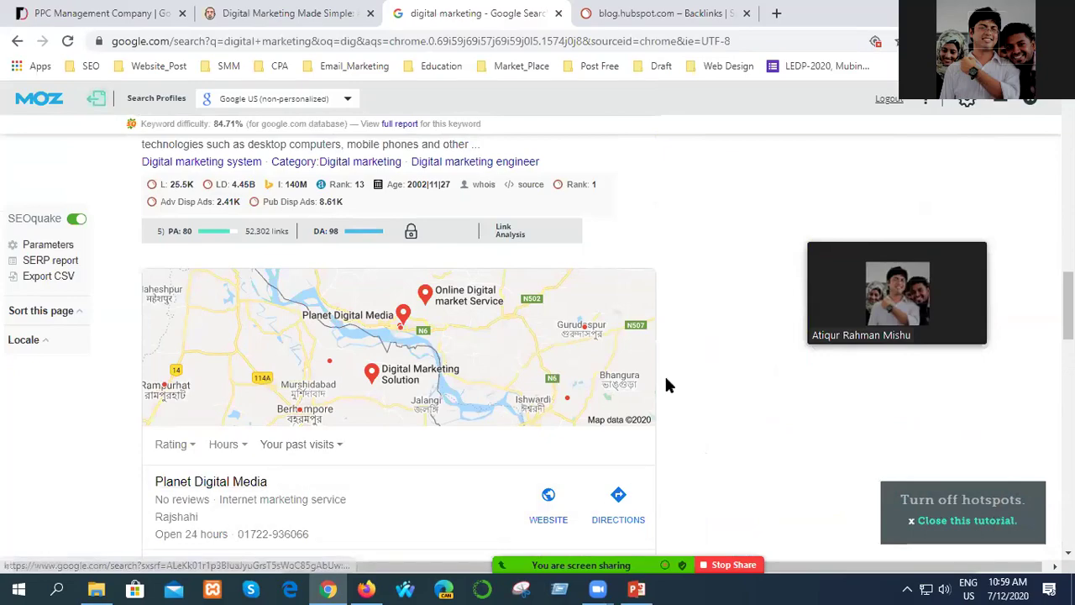
pyautogui.scroll(-8, 759, 364)
pyautogui.scroll(-9, 754, 370)
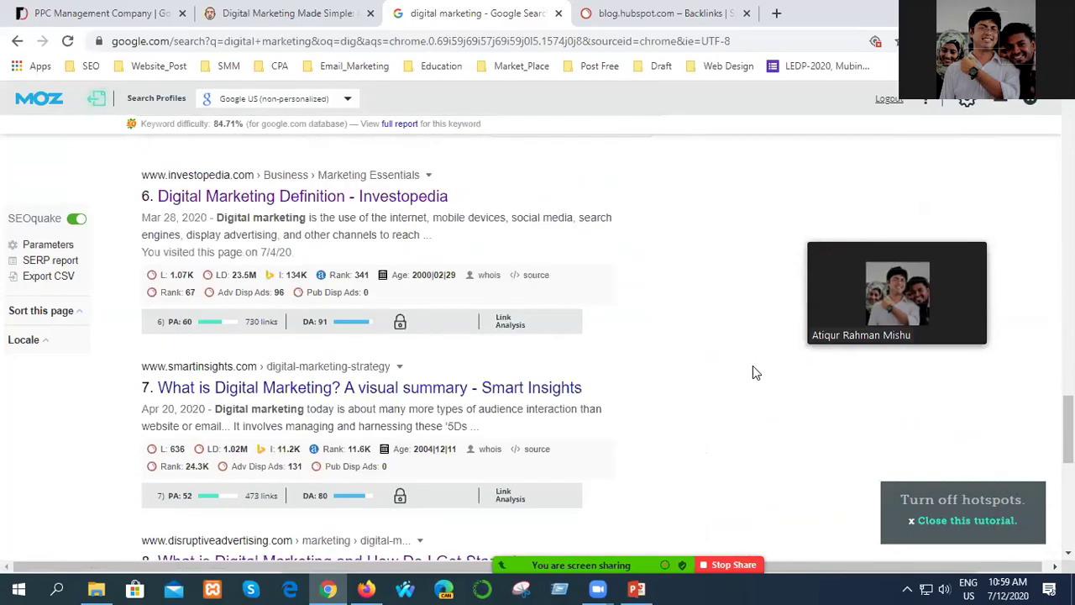
pyautogui.scroll(2, 679, 378)
pyautogui.scroll(15, 677, 380)
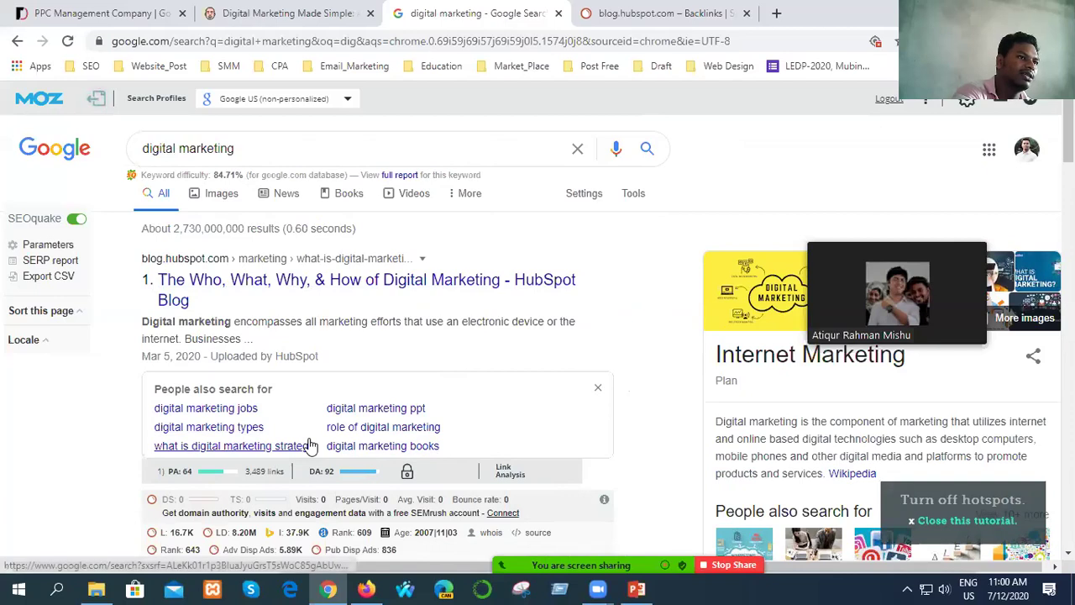
pyautogui.scroll(-3, 483, 406)
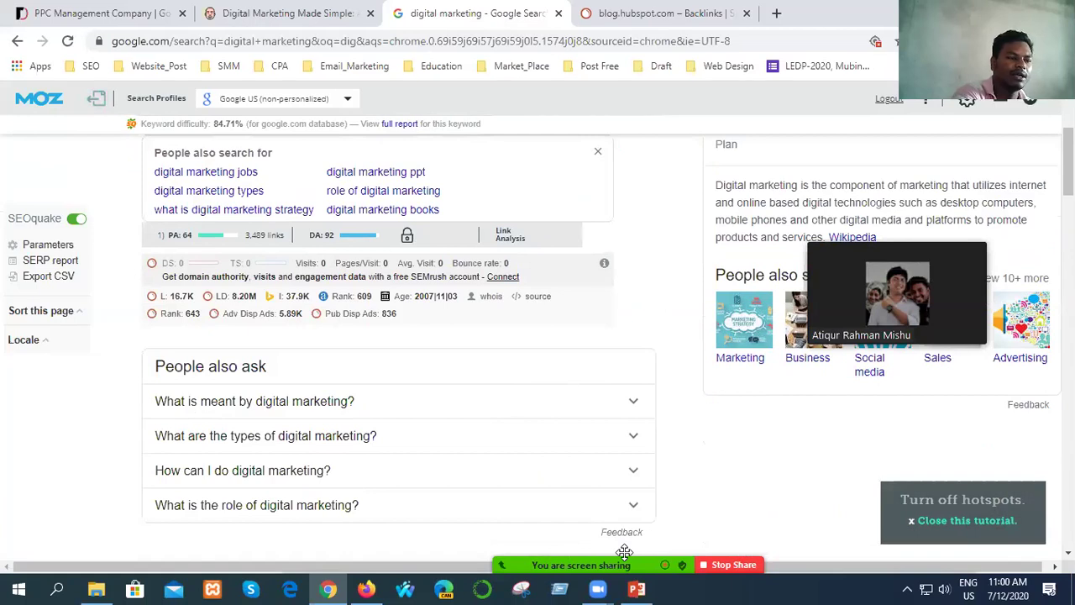
pyautogui.moveTo(624, 552)
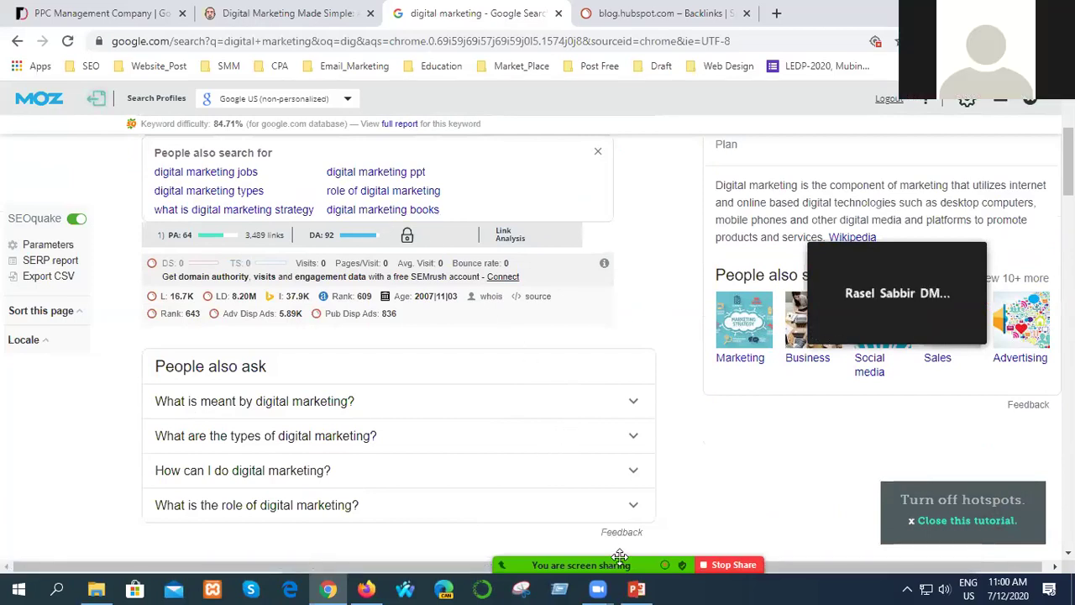
pyautogui.moveTo(638, 590)
pyautogui.click(1004, 42)
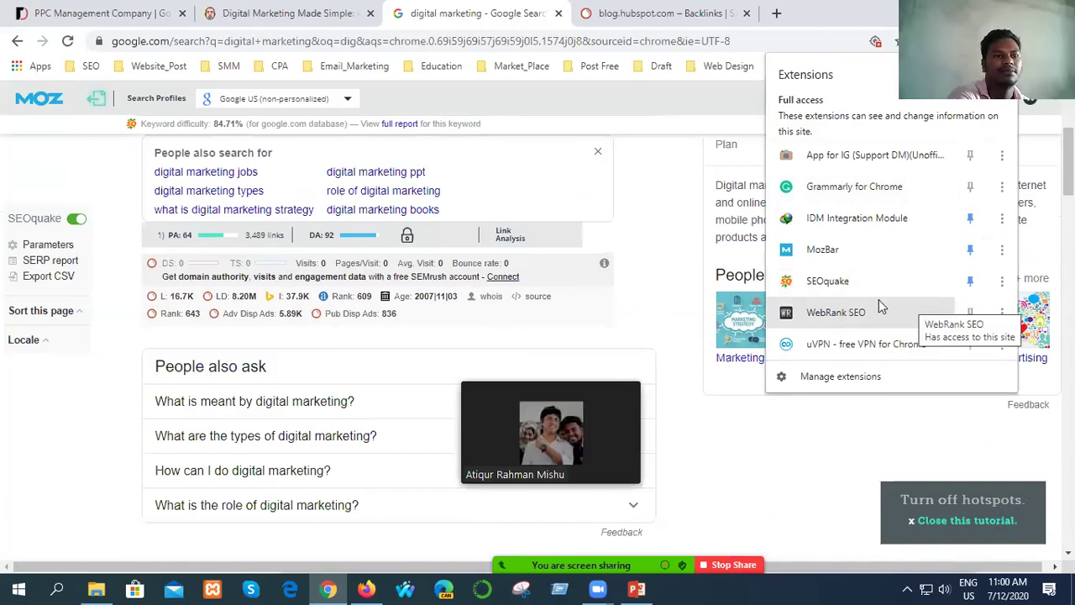
pyautogui.click(766, 453)
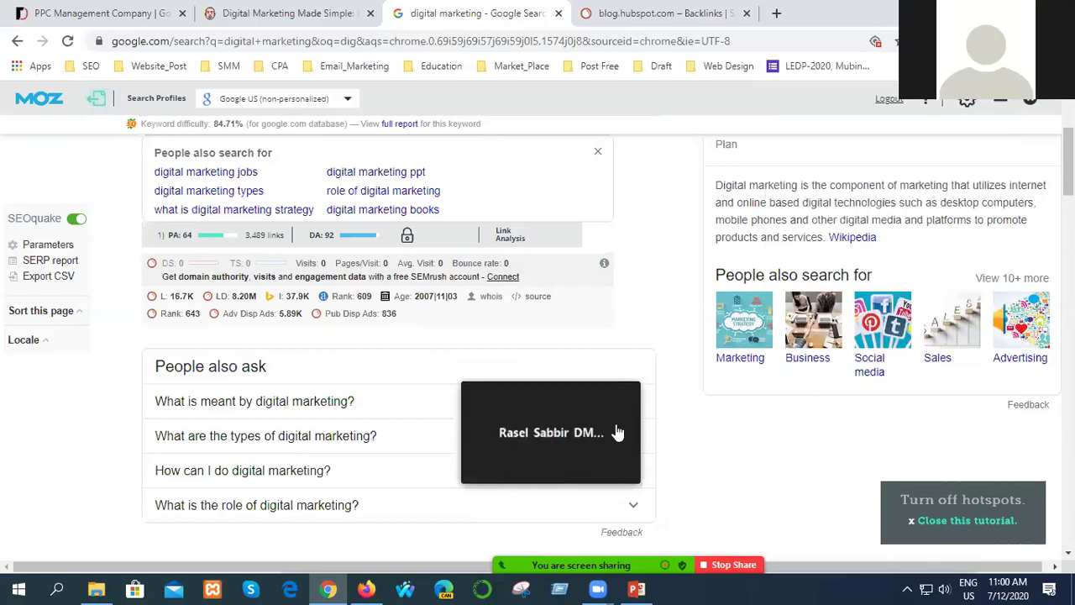
pyautogui.moveTo(594, 372)
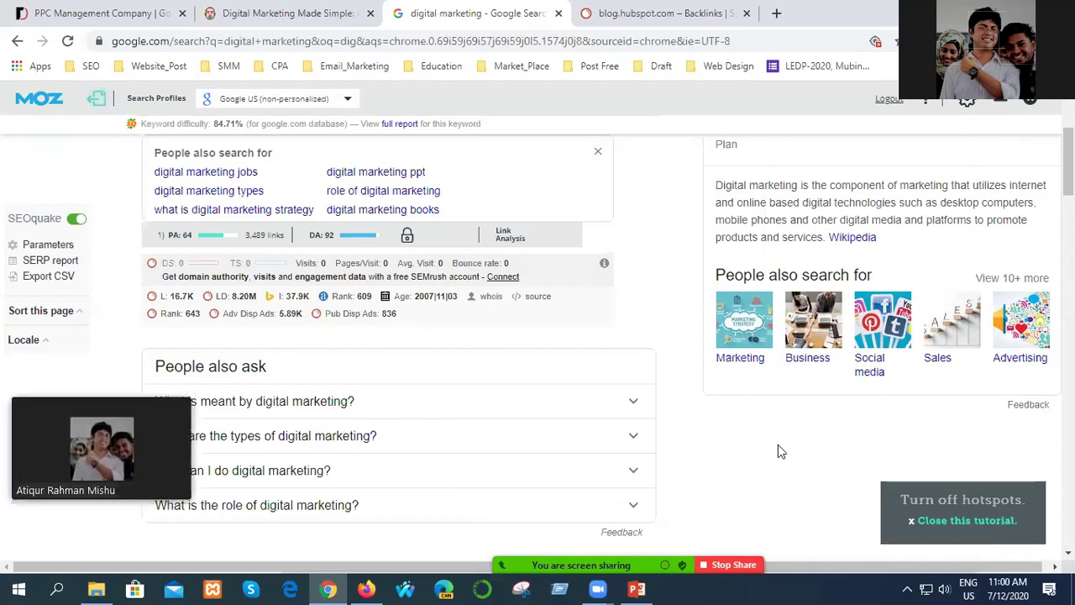
# Step: Open SEMrush Traffic Analytics for hubspot.com from the blog.hubspot.com backlinks report
pyautogui.click(653, 15)
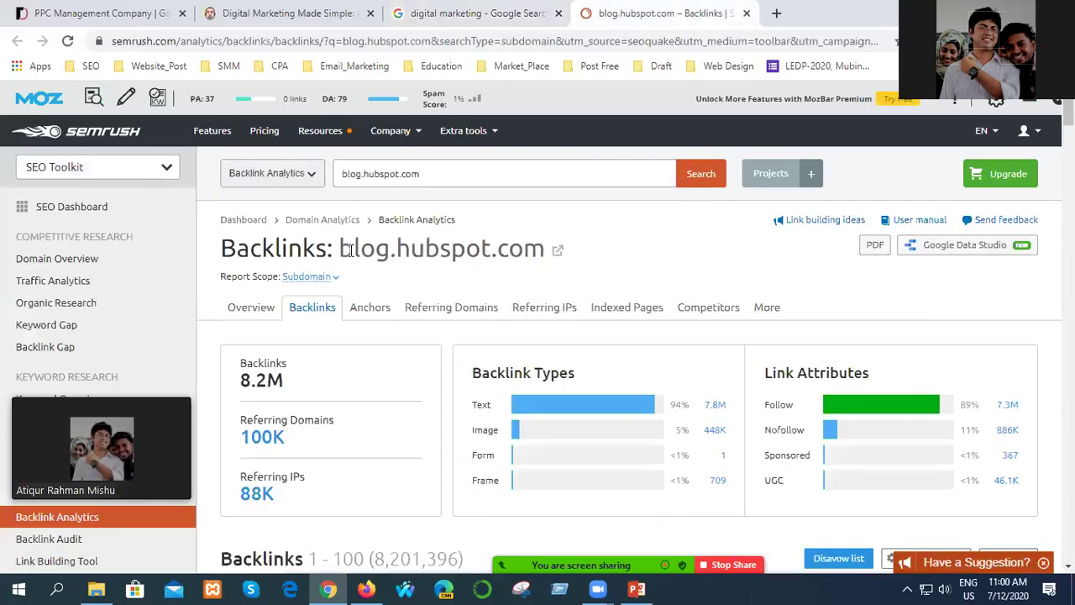
pyautogui.click(32, 284)
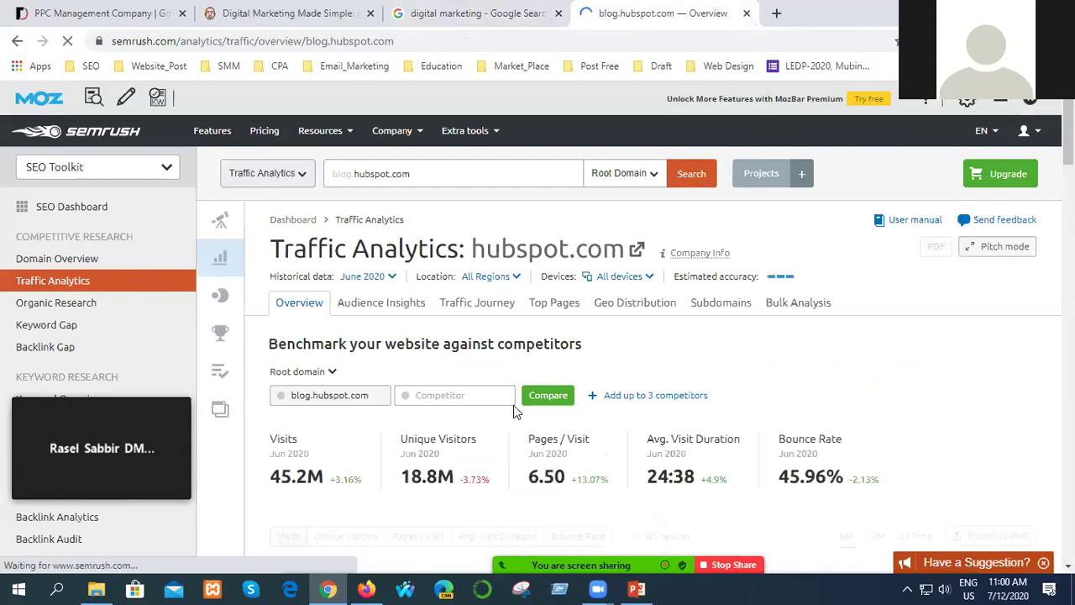
pyautogui.scroll(-2, 513, 405)
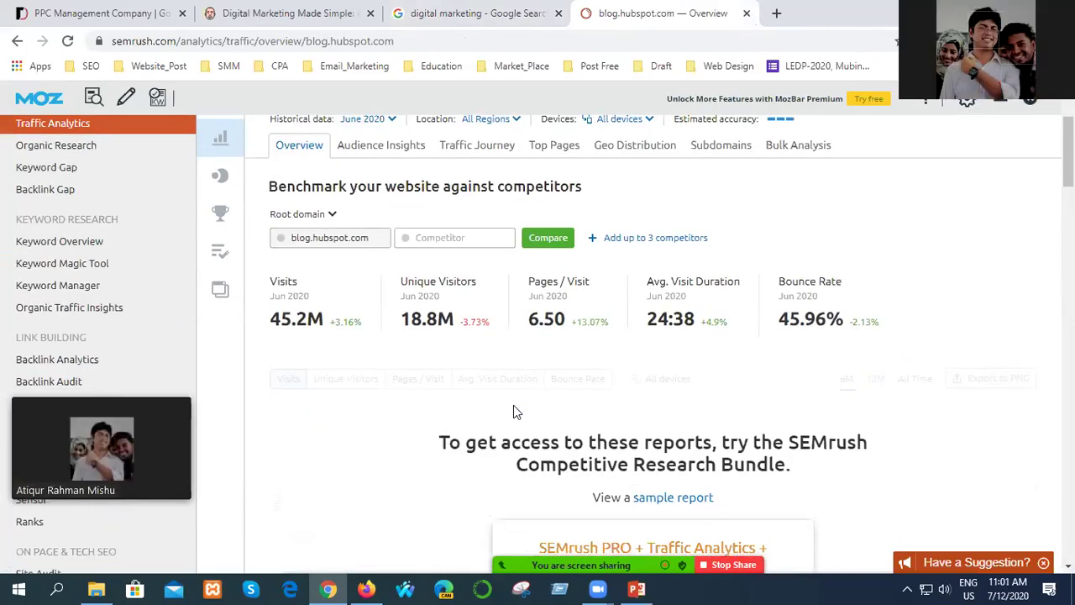
pyautogui.scroll(-1, 514, 405)
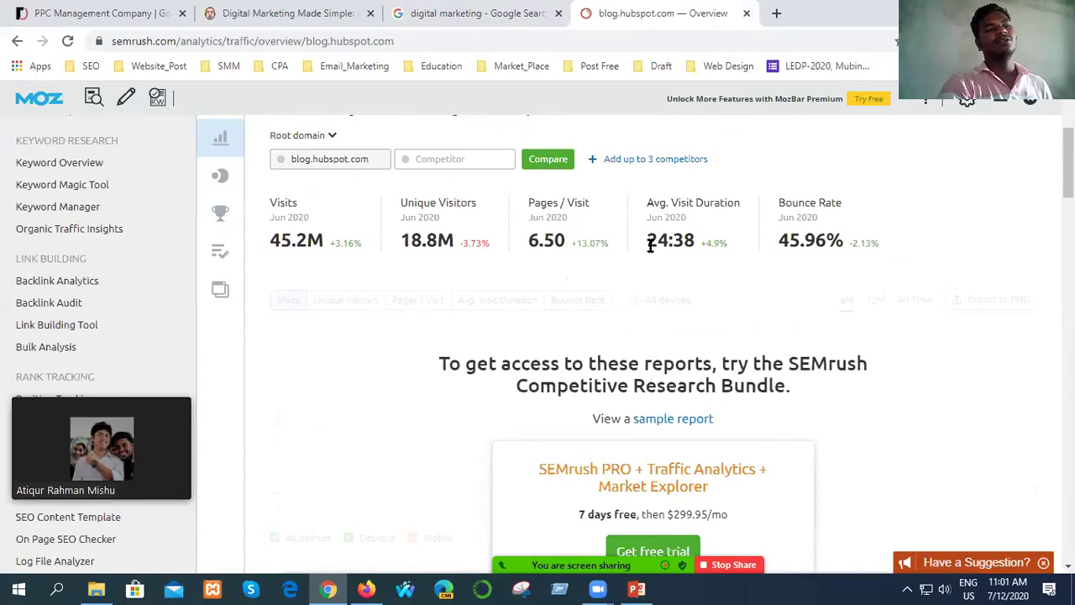
# Step: Highlight June 2020's 24:38 average visit duration and 45.96% bounce rate
pyautogui.moveTo(649, 241); pyautogui.dragTo(700, 243)
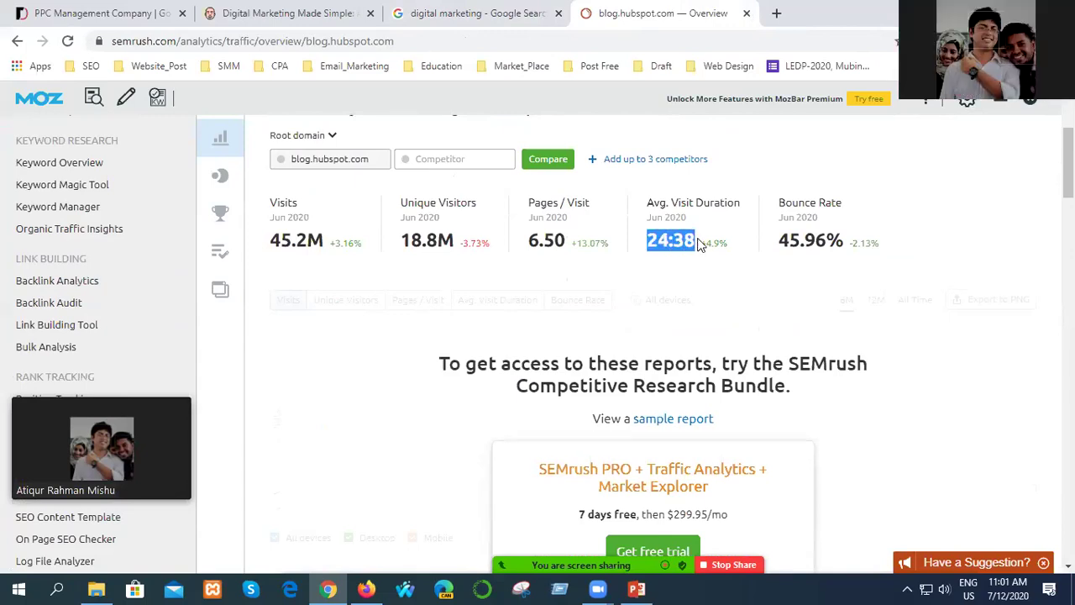
pyautogui.click(693, 293)
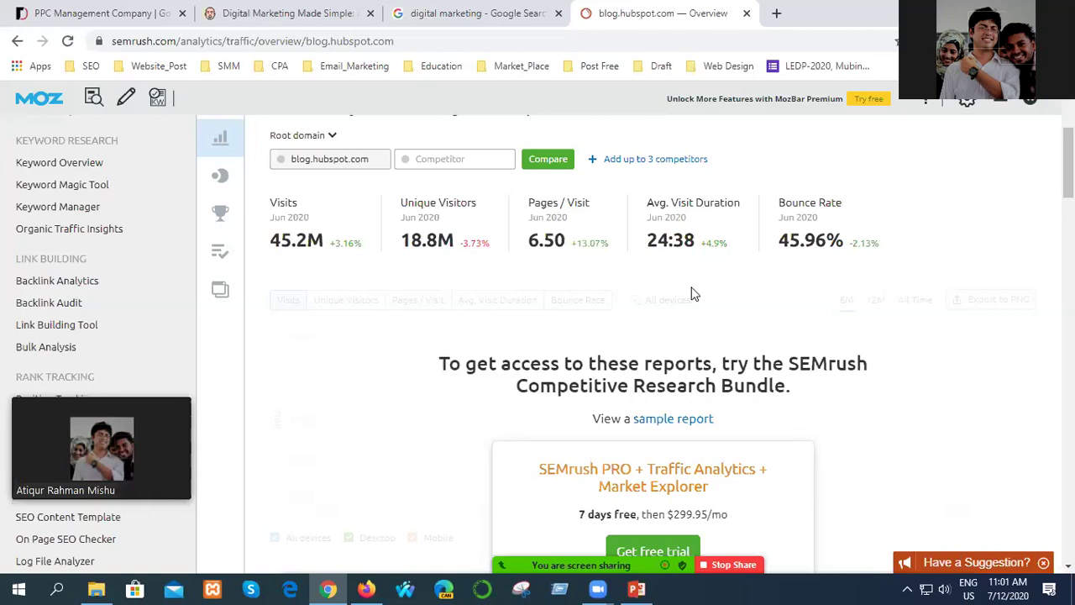
pyautogui.moveTo(779, 241); pyautogui.dragTo(850, 242)
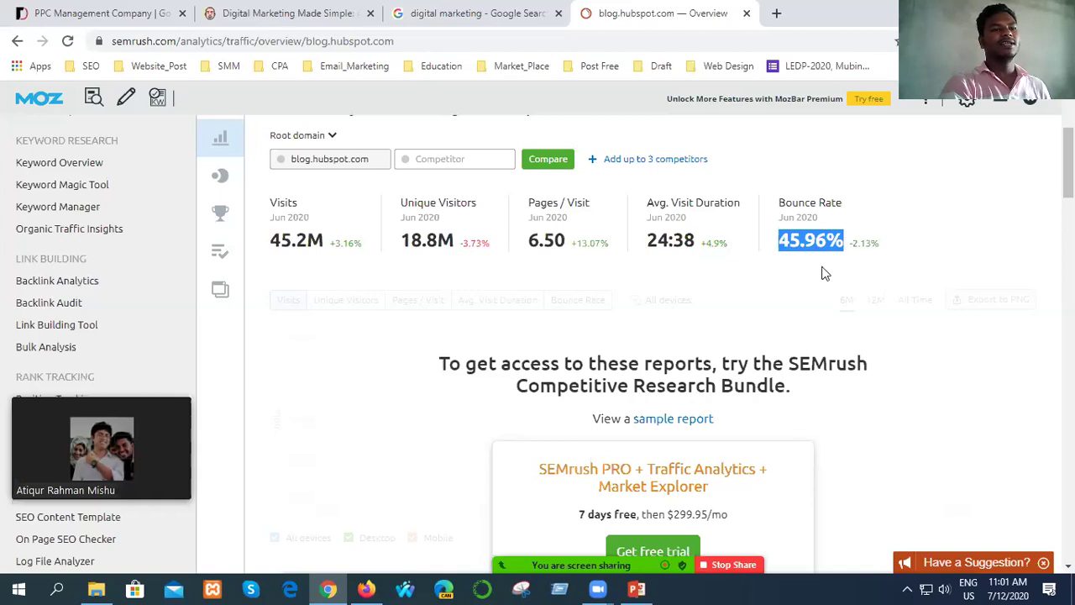
pyautogui.click(819, 303)
pyautogui.moveTo(779, 241); pyautogui.dragTo(844, 241)
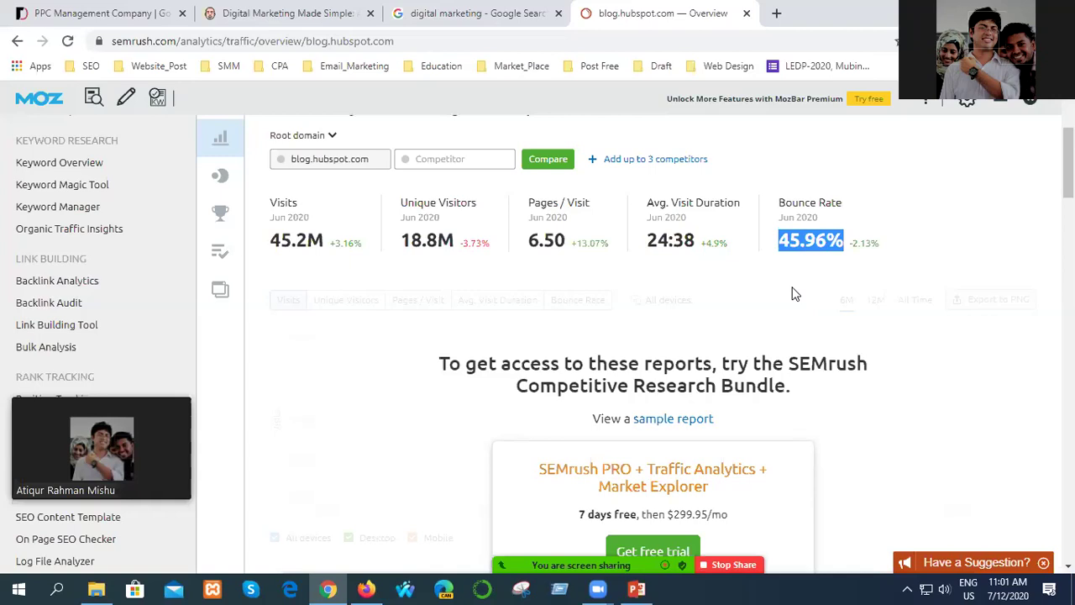
pyautogui.click(655, 355)
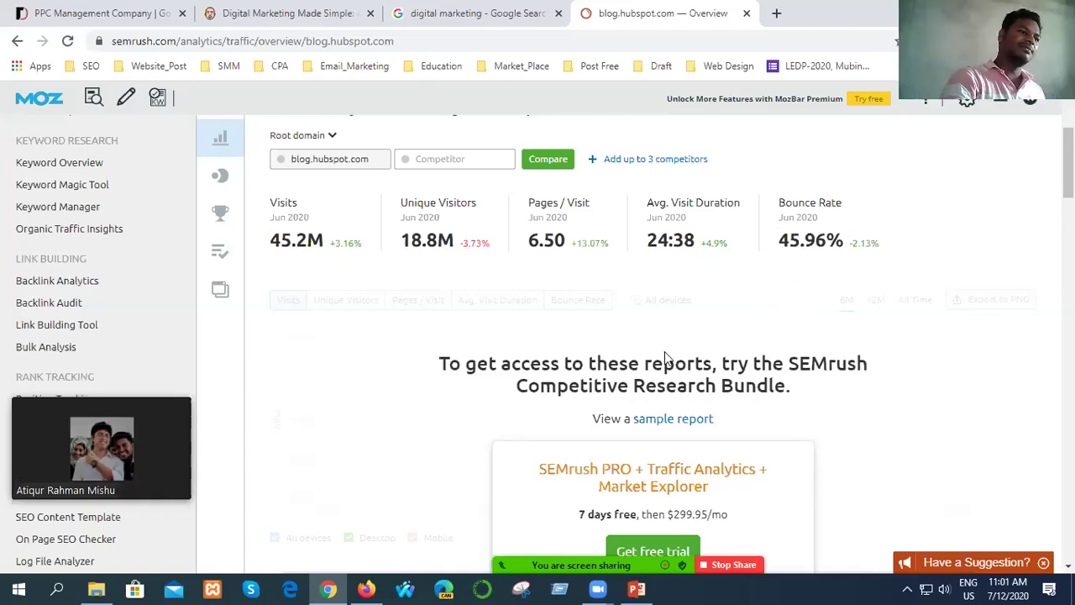
pyautogui.scroll(-2, 666, 357)
pyautogui.scroll(5, 666, 358)
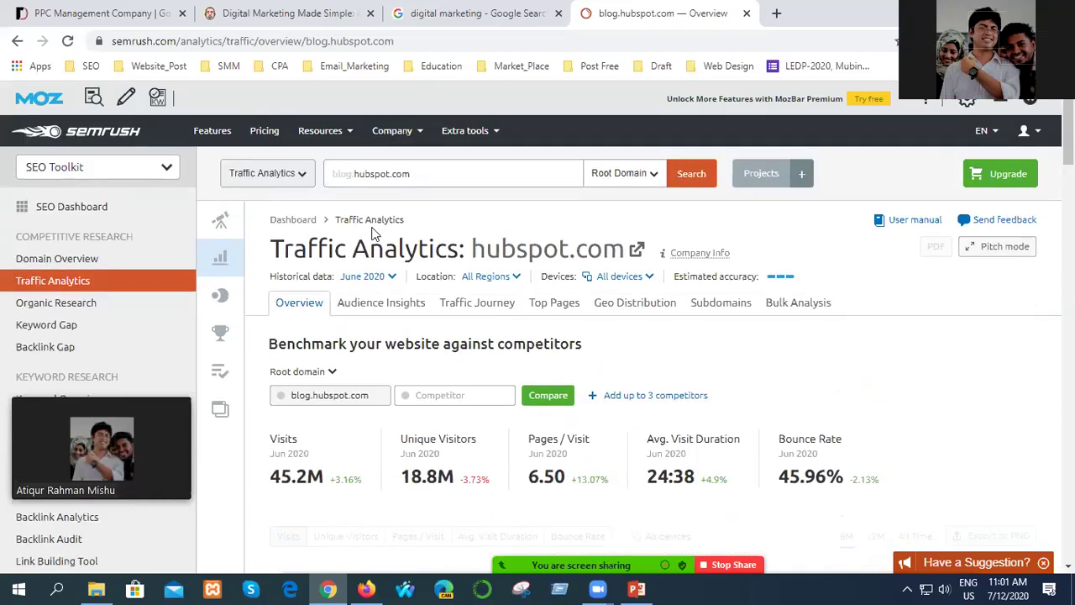
# Step: Review hubspot.com's Share of Visits against competitors in Market Explorer, then close that tab
pyautogui.click(227, 227)
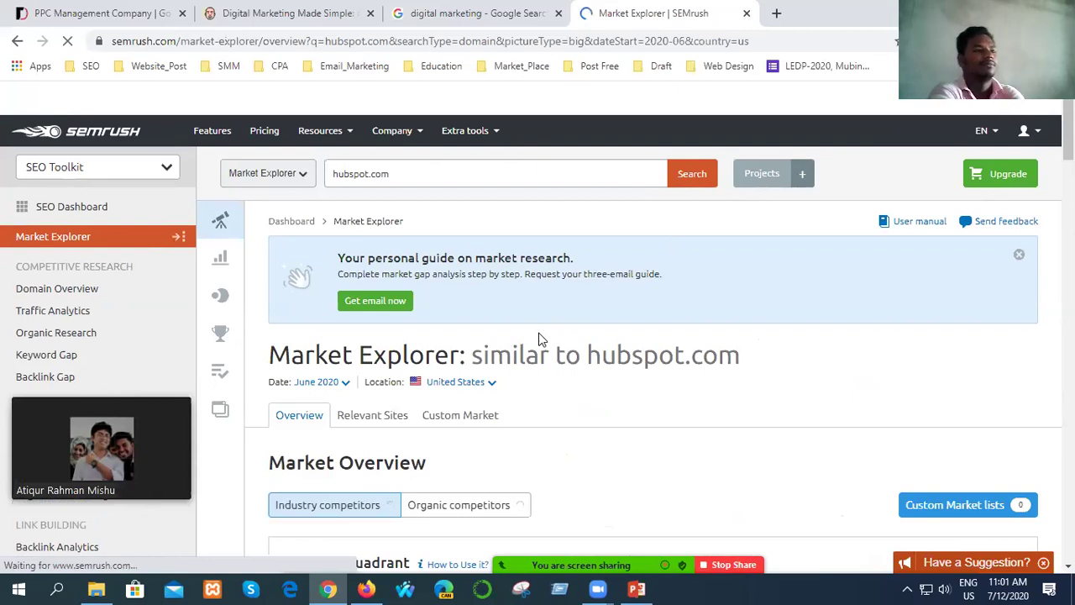
pyautogui.scroll(-4, 559, 415)
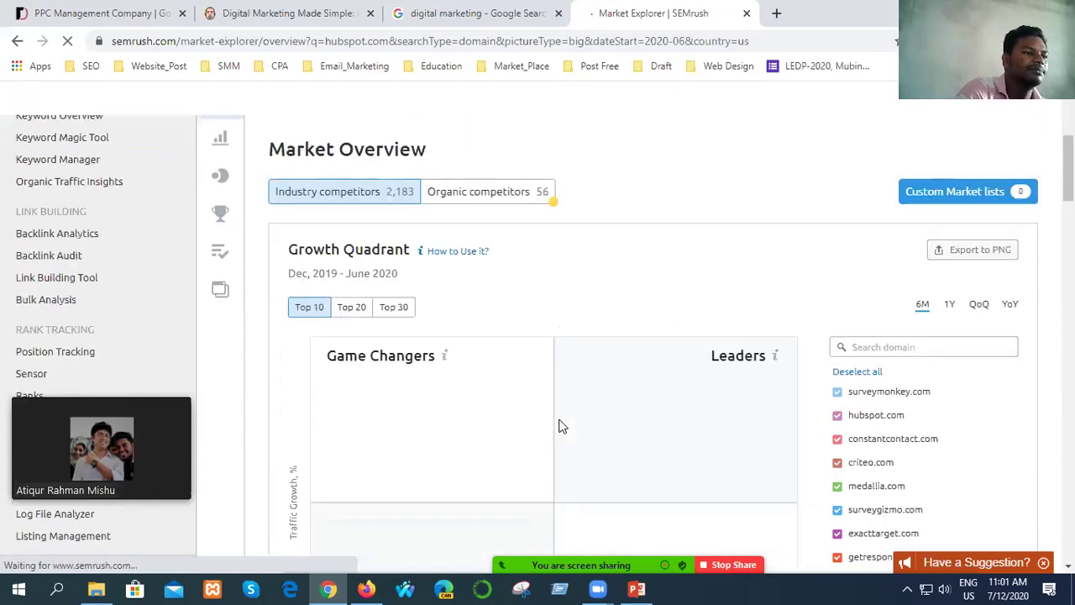
pyautogui.scroll(5, 553, 419)
pyautogui.scroll(-3, 552, 419)
pyautogui.scroll(-2, 552, 424)
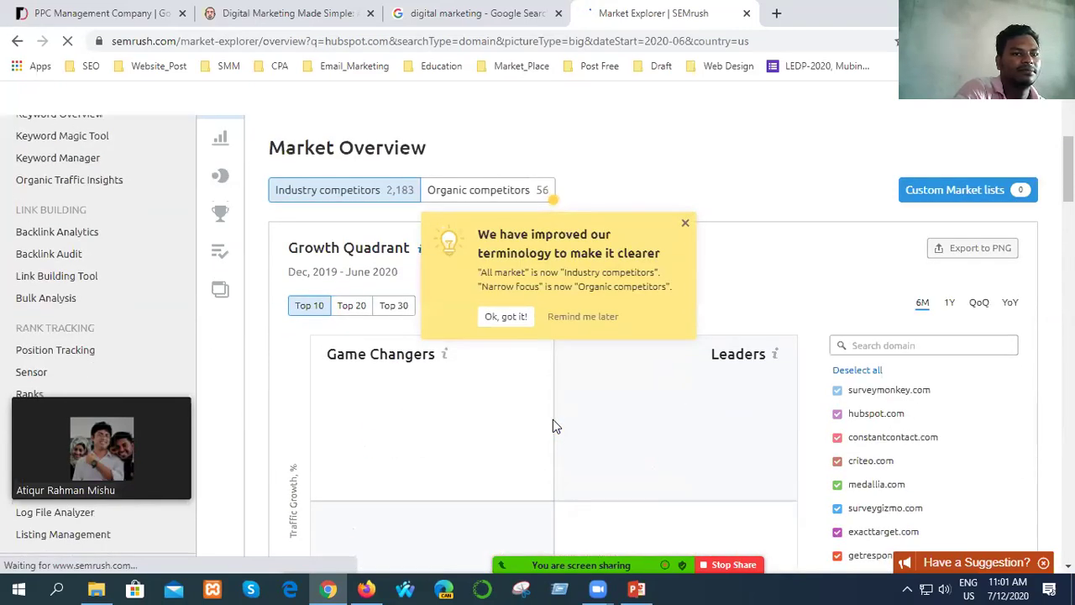
pyautogui.scroll(-6, 553, 424)
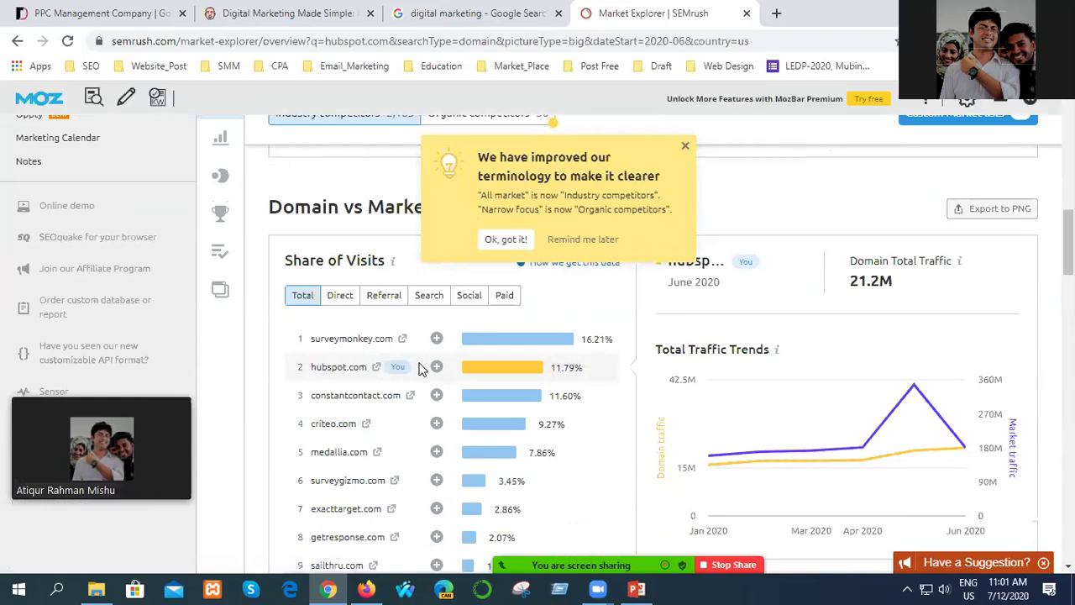
pyautogui.moveTo(95, 457)
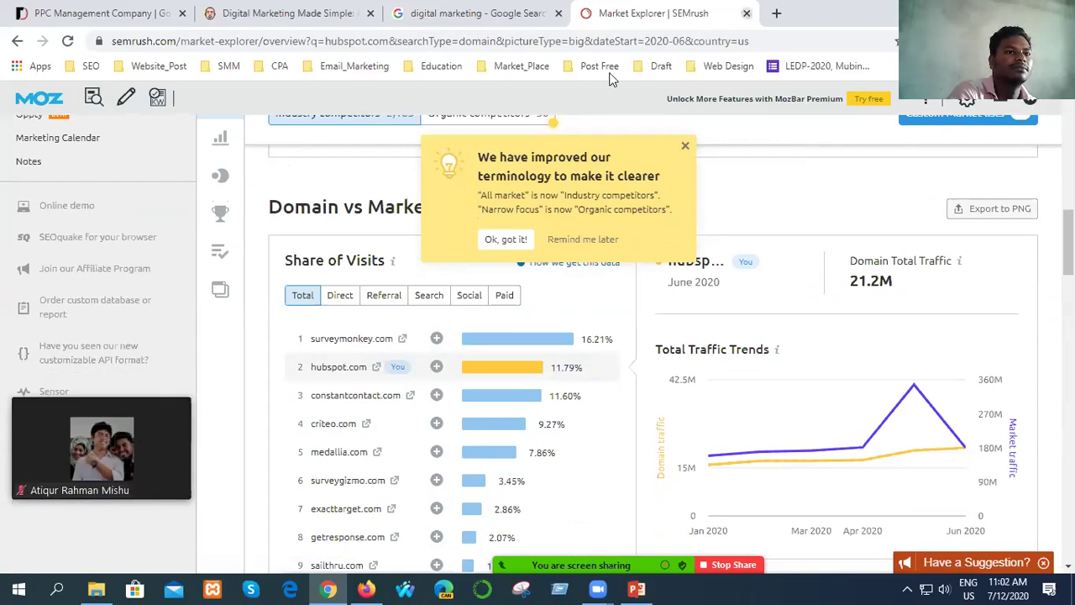
pyautogui.click(748, 14)
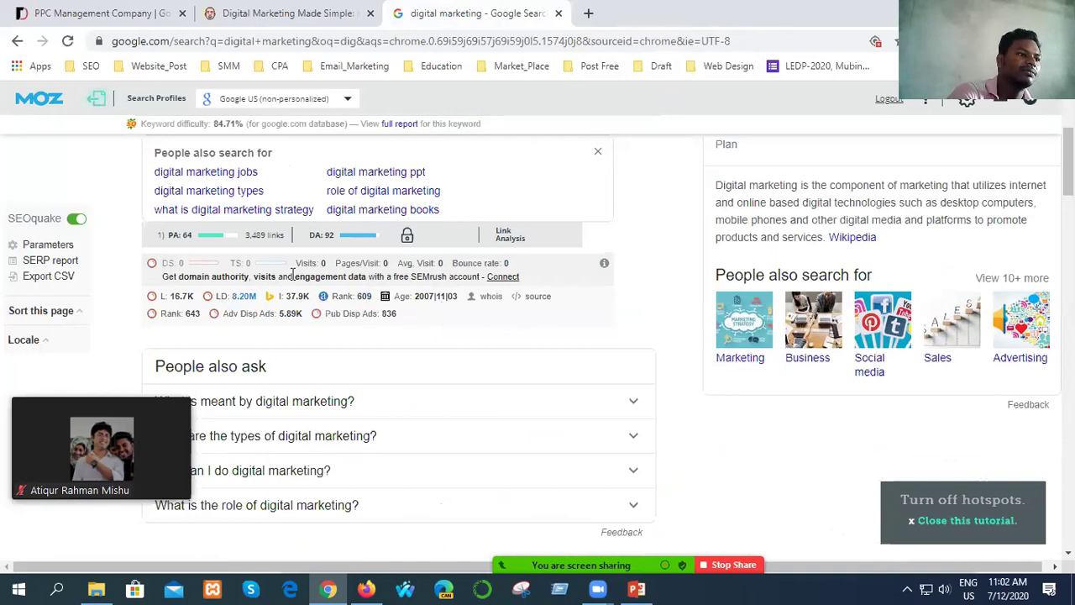
# Step: Reopen the blog.hubspot.com backlink report from SEOquake's LD link, then close it
pyautogui.click(241, 296)
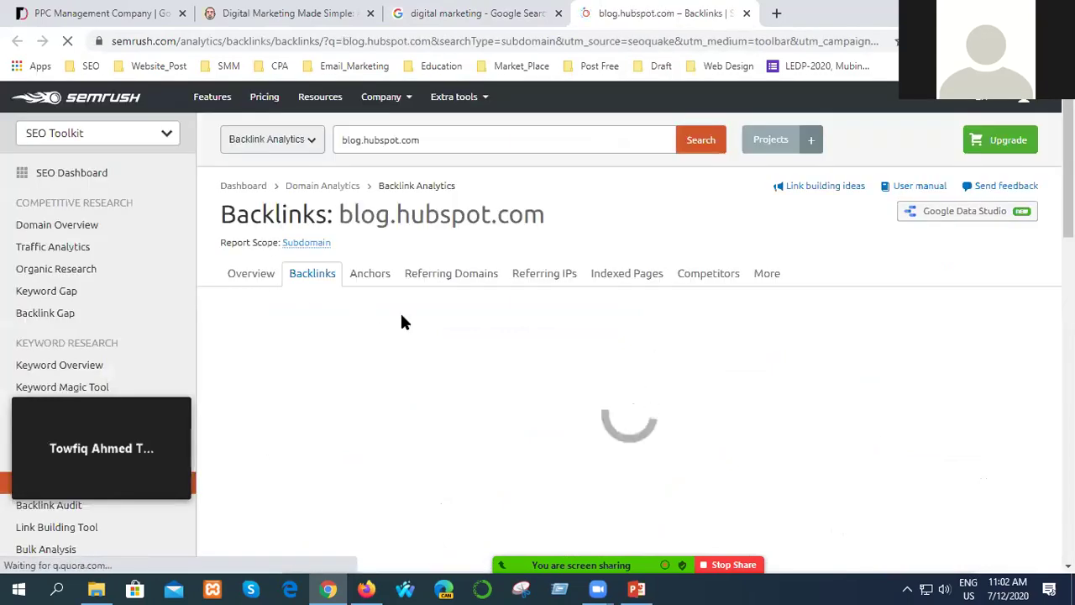
pyautogui.scroll(-5, 526, 381)
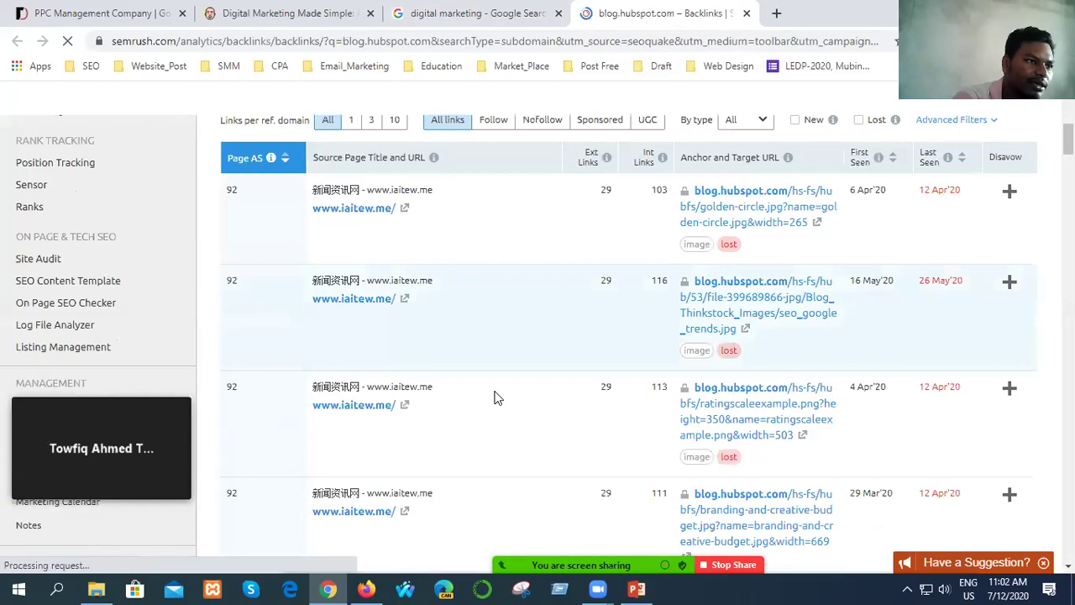
pyautogui.scroll(5, 504, 384)
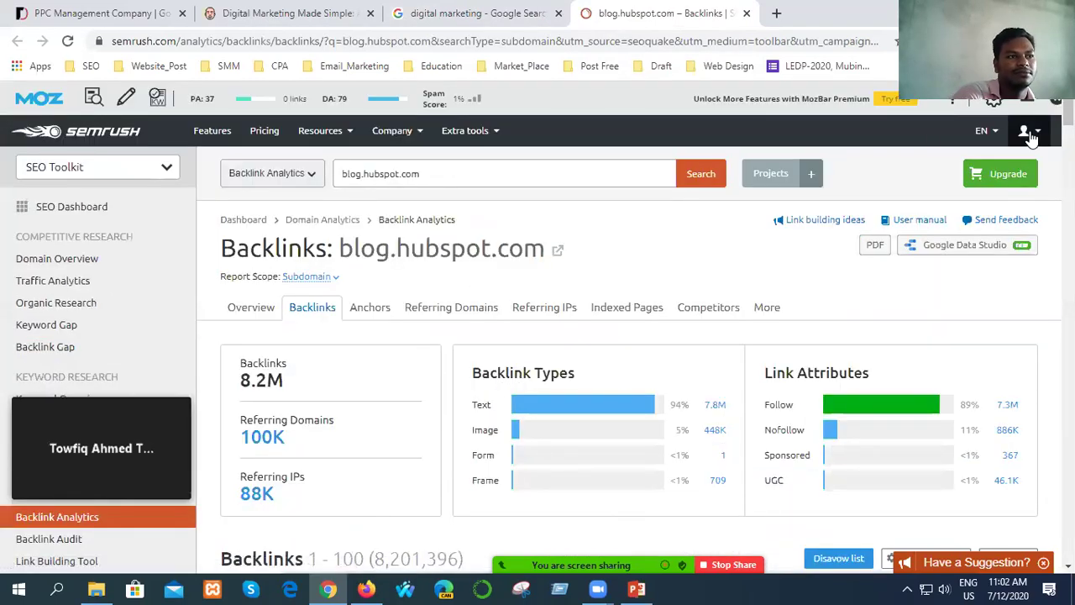
pyautogui.click(745, 15)
pyautogui.scroll(-15, 578, 342)
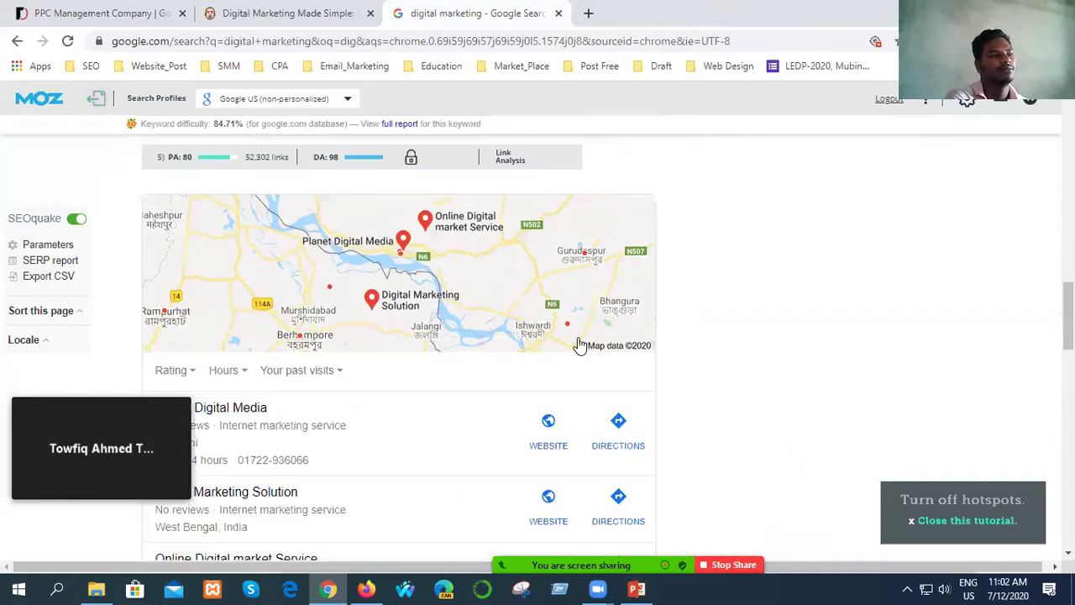
pyautogui.scroll(-10, 563, 360)
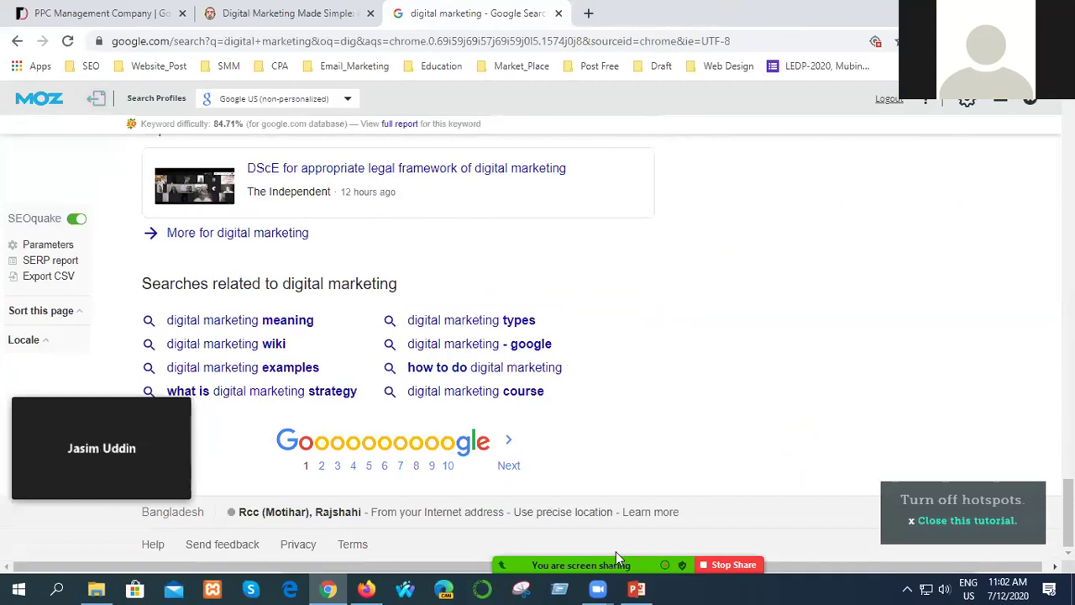
# Step: Bring SEO.pptx forward in PowerPoint and select slide 9, 'SEO Audit'
pyautogui.moveTo(597, 589)
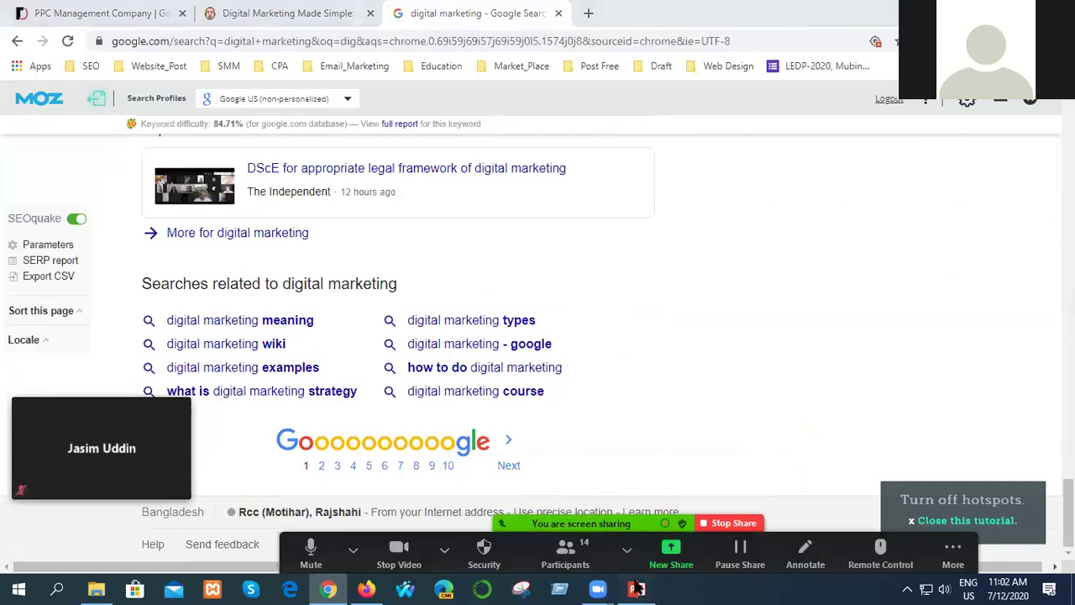
pyautogui.click(636, 588)
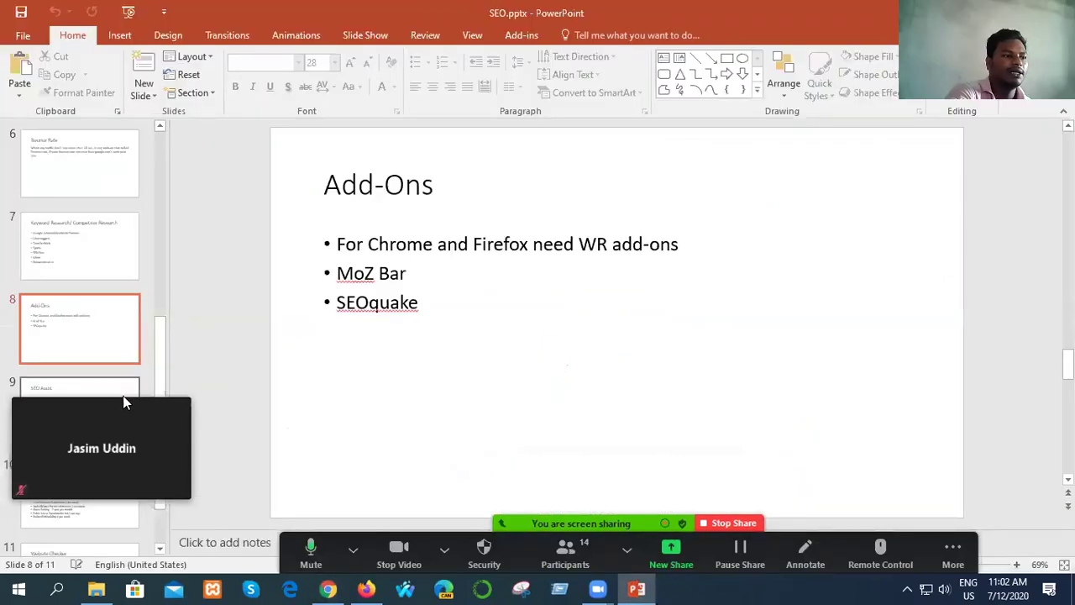
pyautogui.moveTo(122, 391)
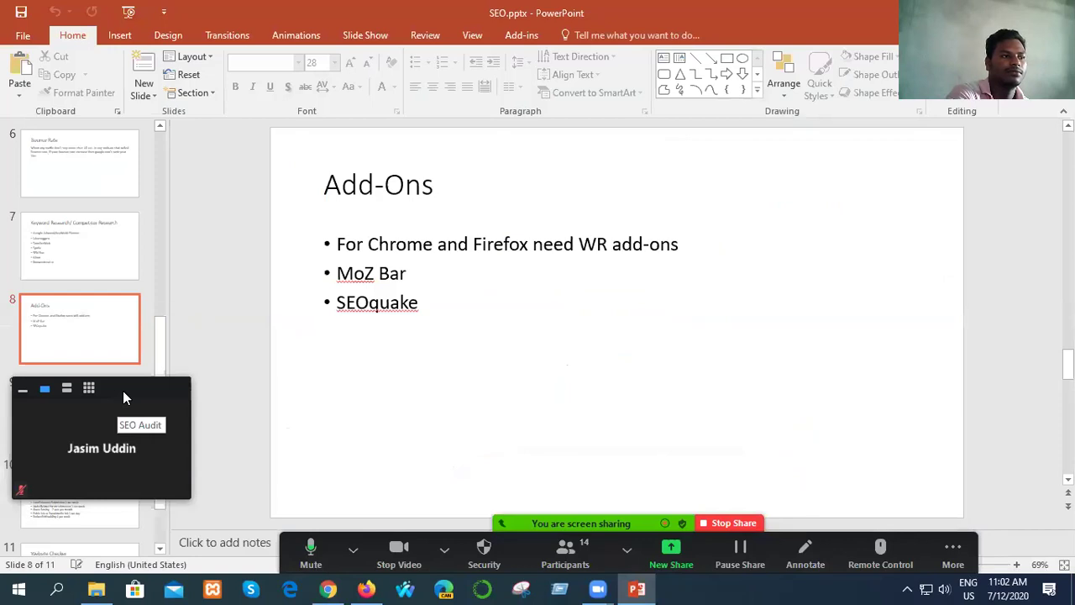
pyautogui.click(123, 391)
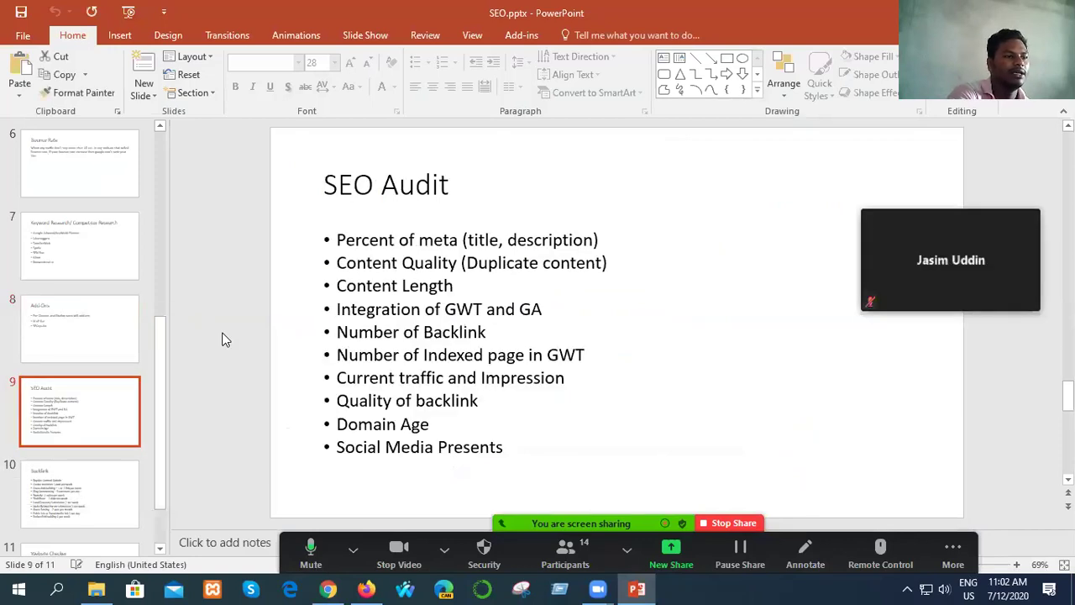
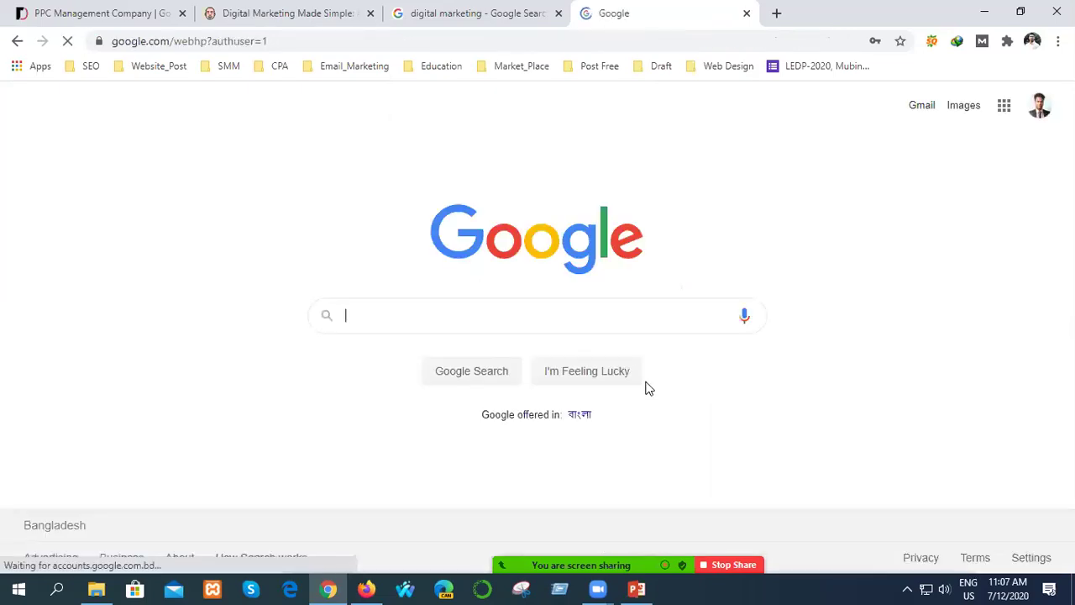
# Step: In Gmail, open the Chapai All Attendance invitation email and its shared spreadsheet
pyautogui.click(907, 139)
pyautogui.click(1031, 98)
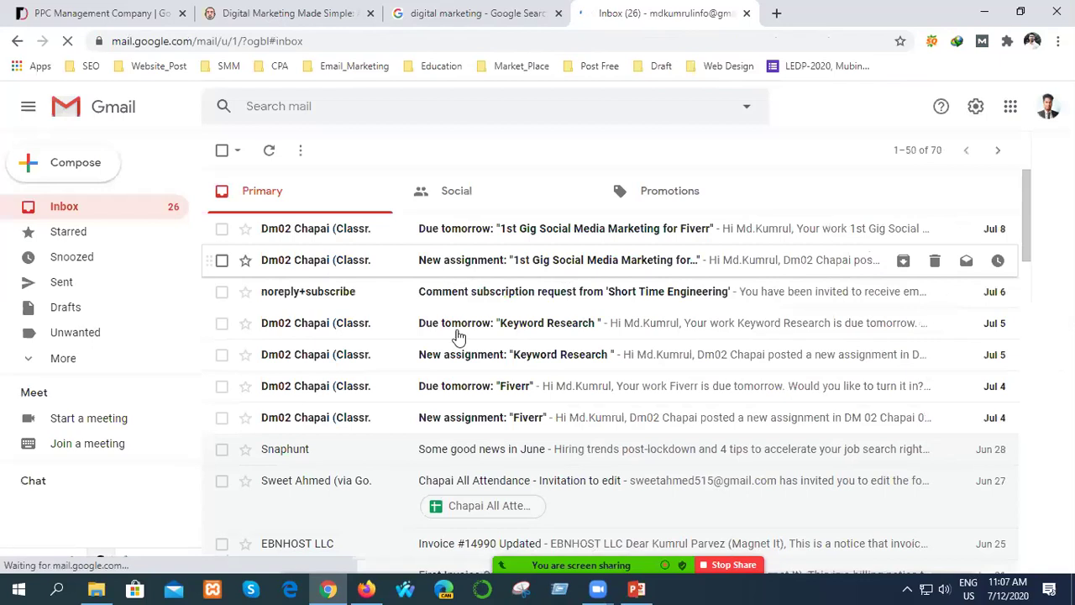
pyautogui.scroll(-2, 612, 384)
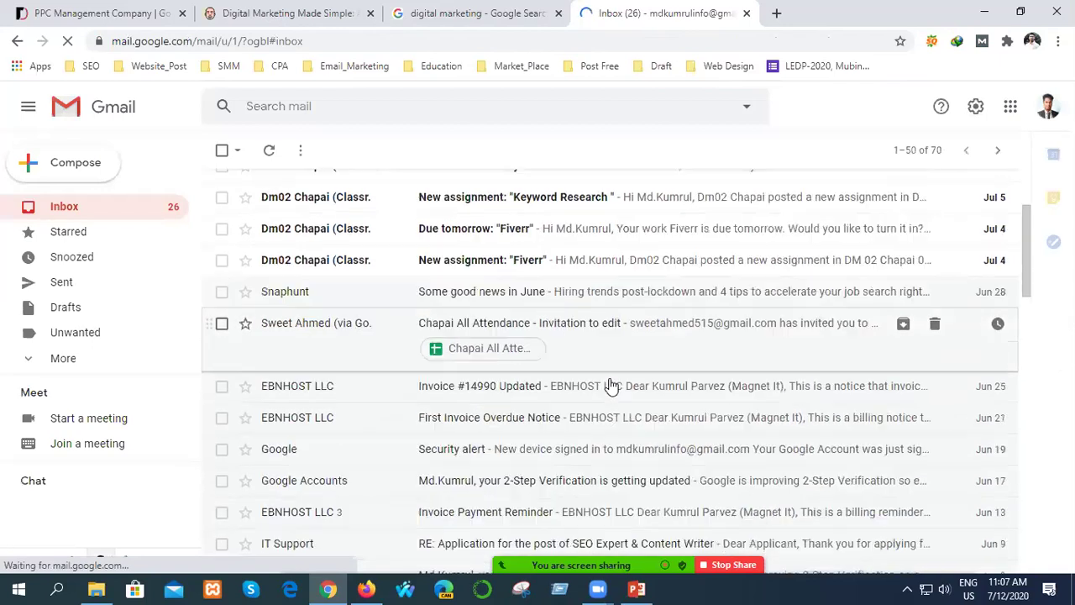
pyautogui.click(571, 341)
pyautogui.scroll(-1, 527, 406)
pyautogui.scroll(-1, 528, 406)
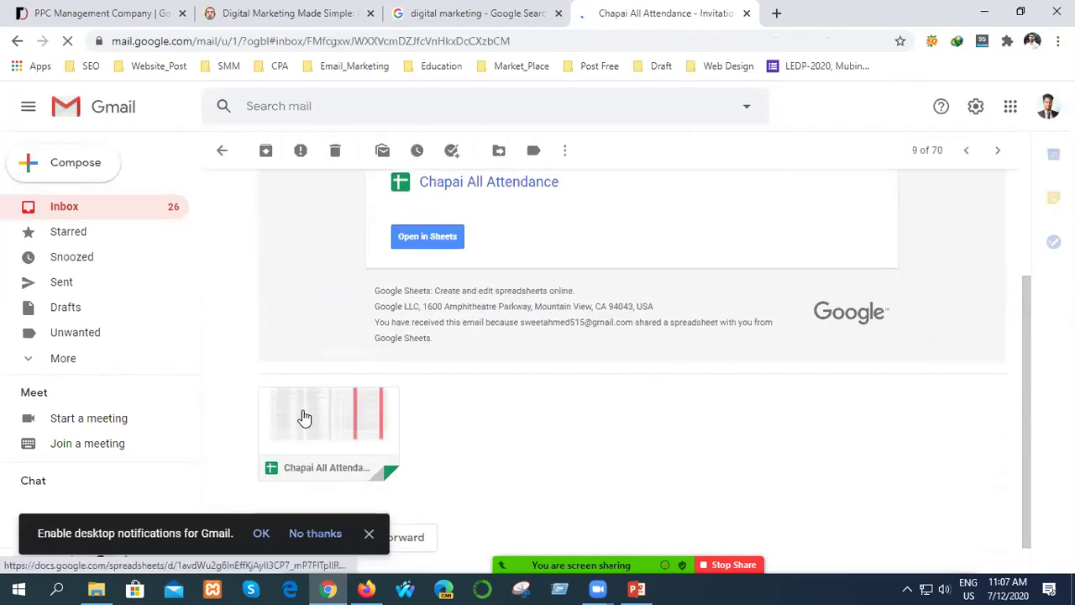
pyautogui.click(302, 413)
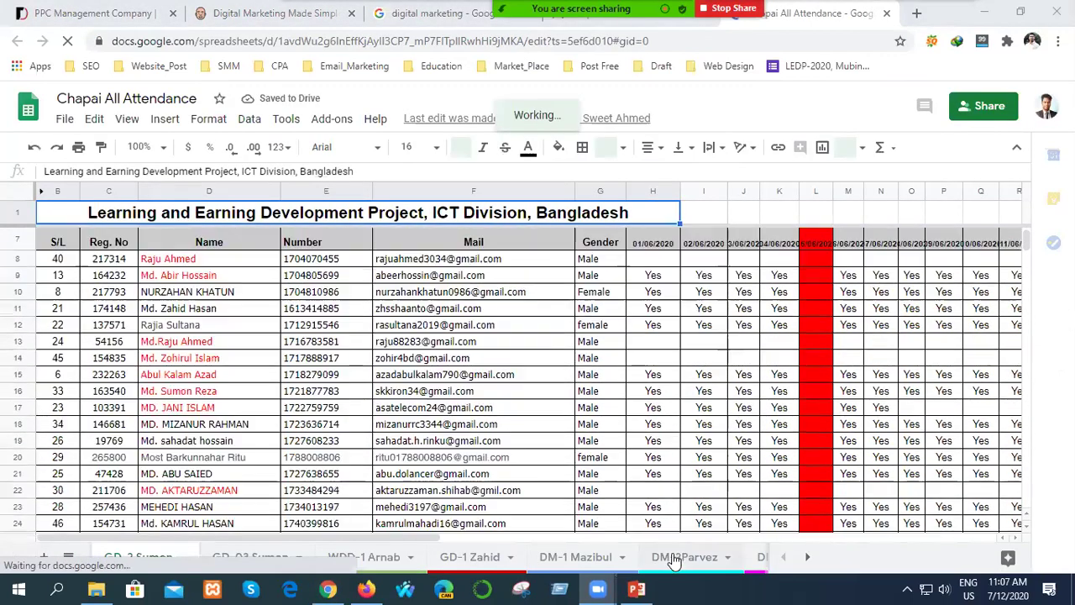
# Step: Switch to the DM-2Parvez sheet and delete all old Yes entries in column H
pyautogui.click(674, 557)
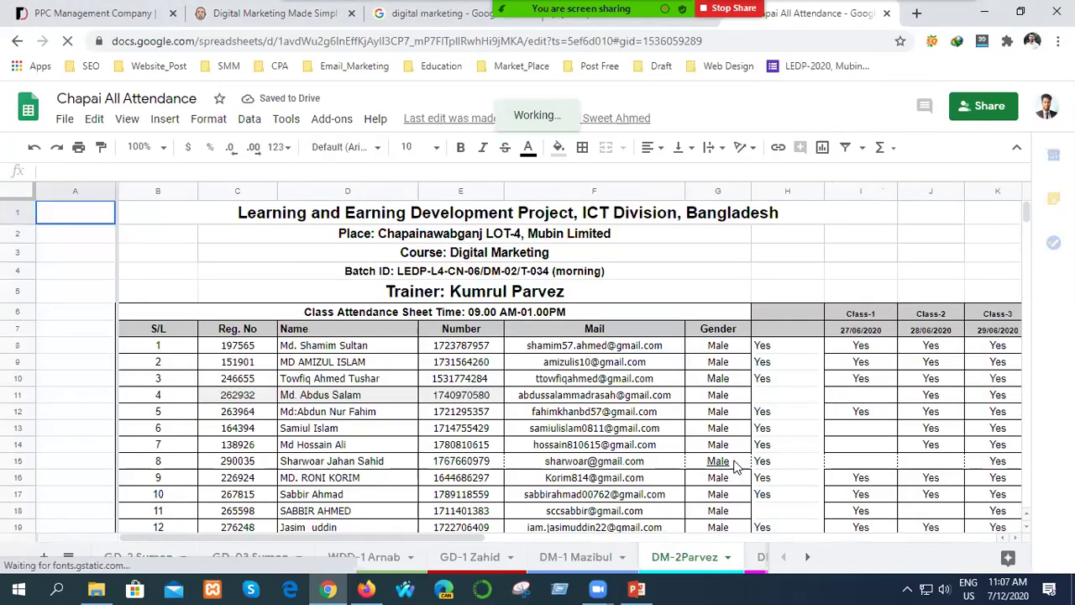
pyautogui.scroll(-5, 681, 488)
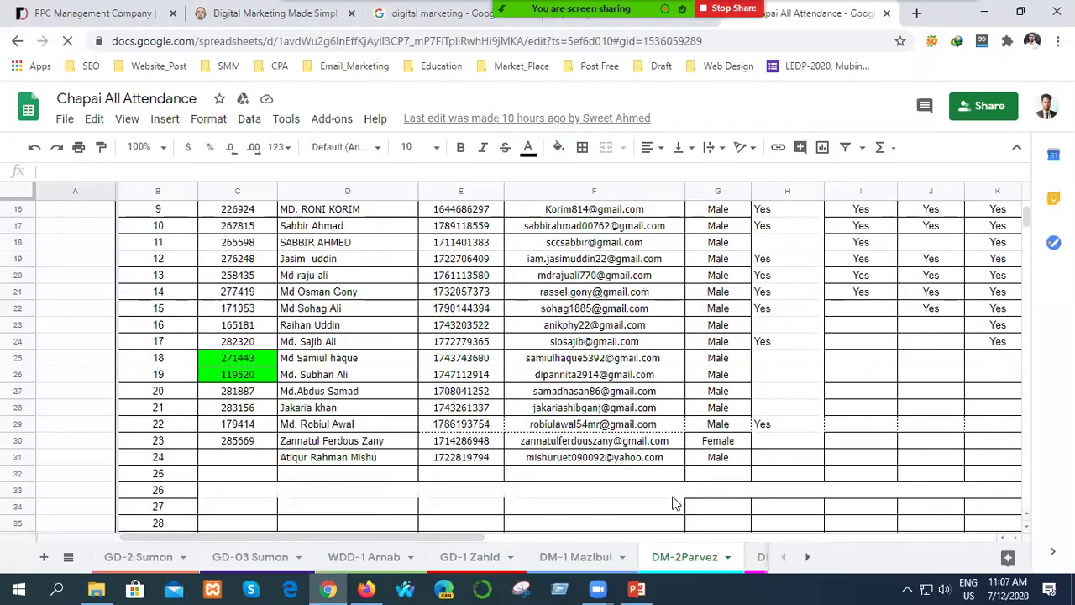
pyautogui.moveTo(407, 538); pyautogui.dragTo(563, 535)
pyautogui.scroll(5, 552, 509)
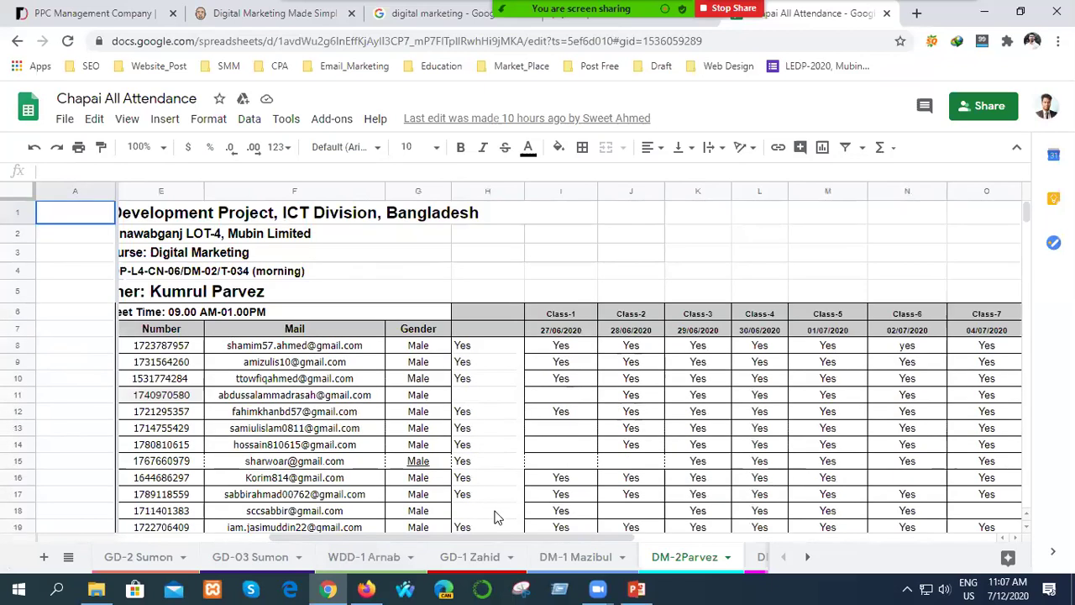
pyautogui.click(487, 191)
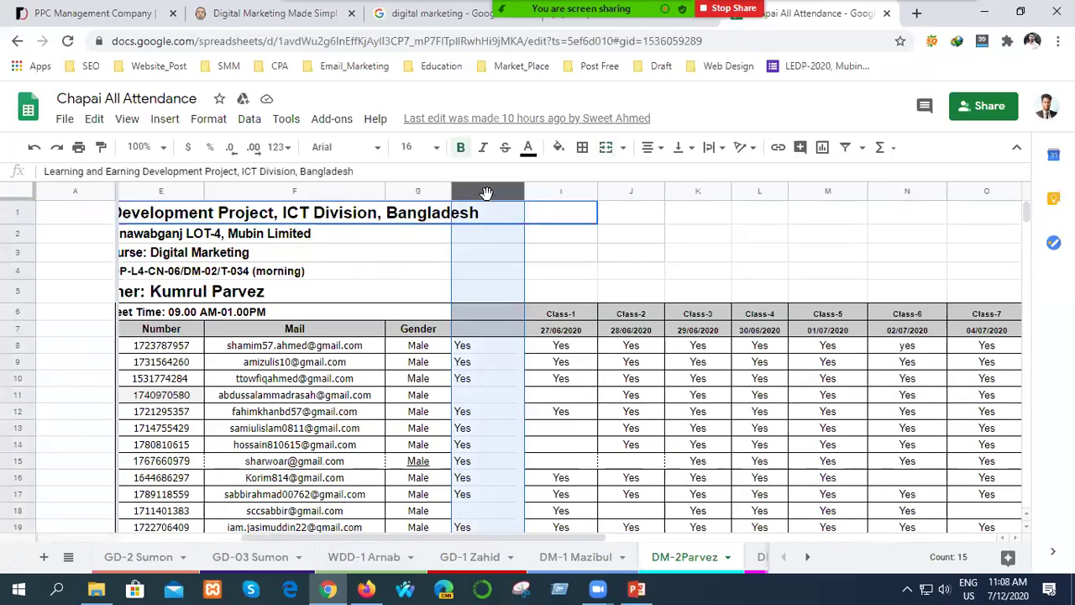
pyautogui.press('Delete')
pyautogui.scroll(-1, 477, 385)
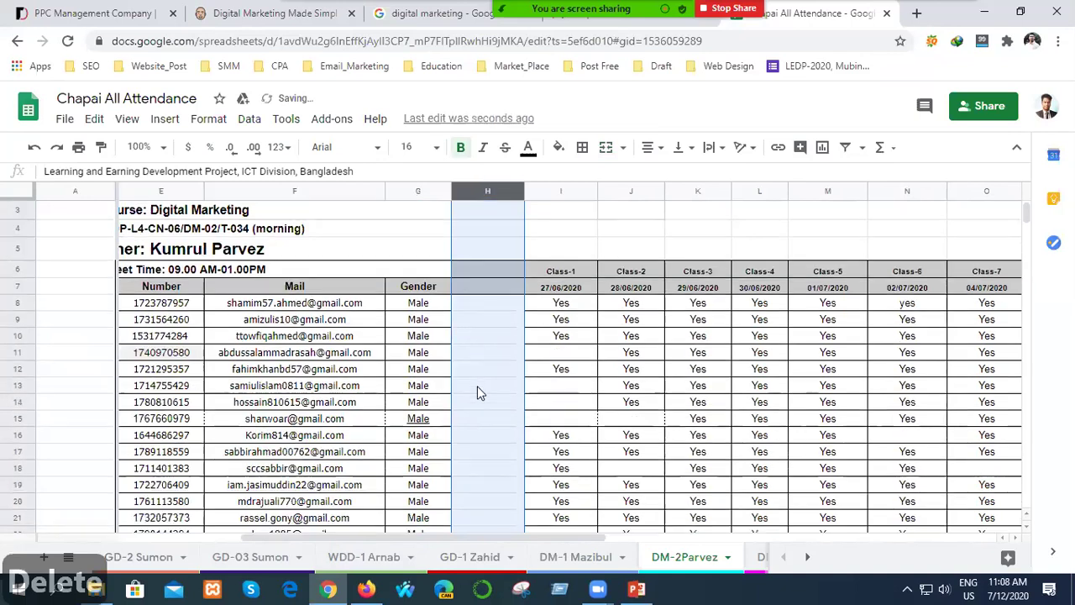
pyautogui.click(474, 304)
pyautogui.moveTo(456, 536); pyautogui.dragTo(430, 544)
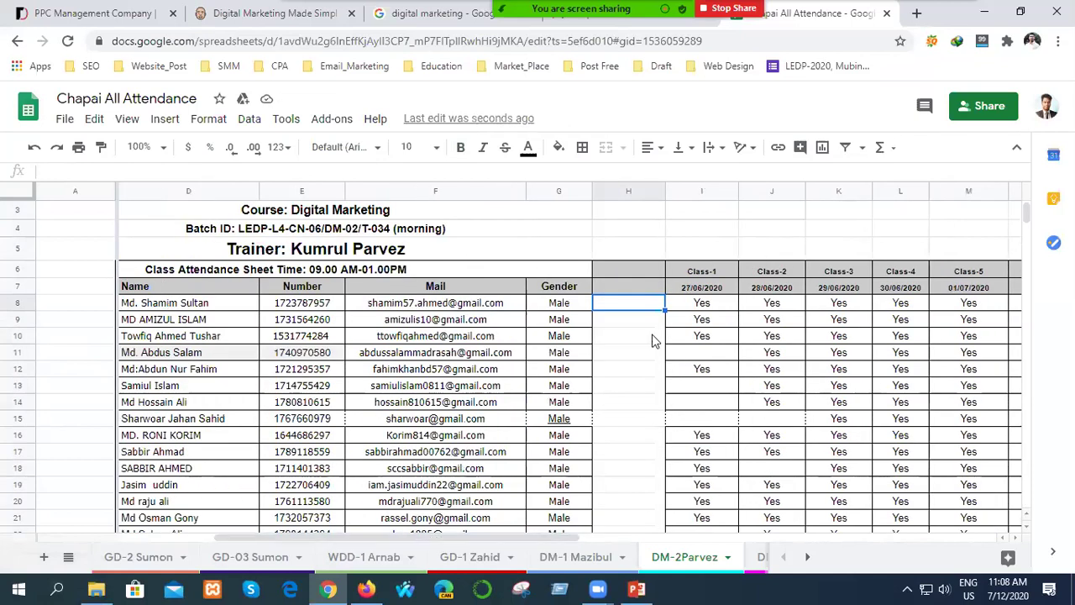
# Step: Enter Yes in cells H8, H9, H10 and H12
pyautogui.doubleClick(624, 304)
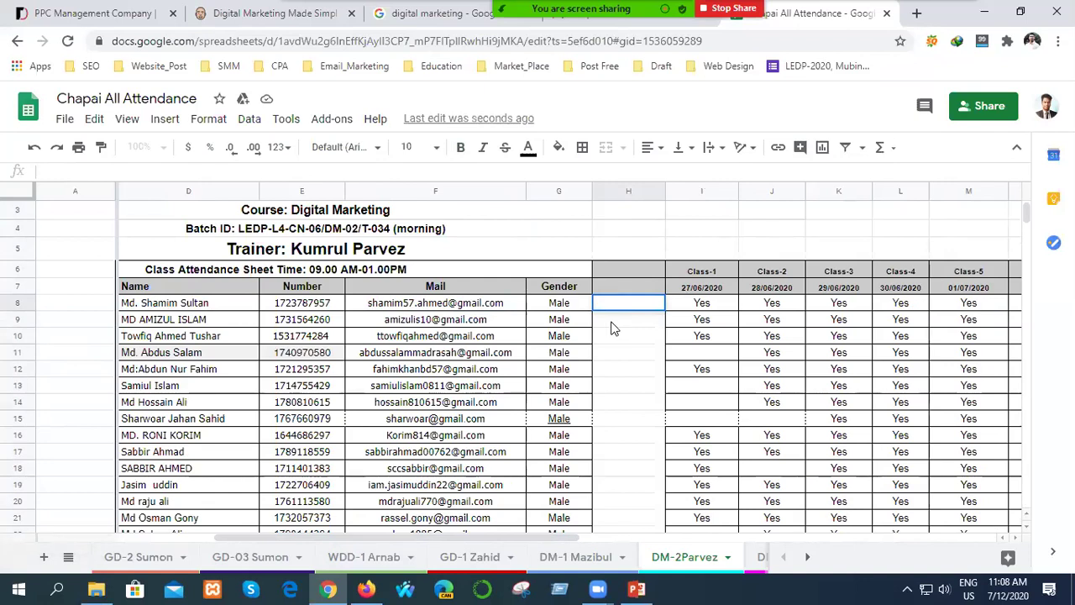
pyautogui.write('Yes')
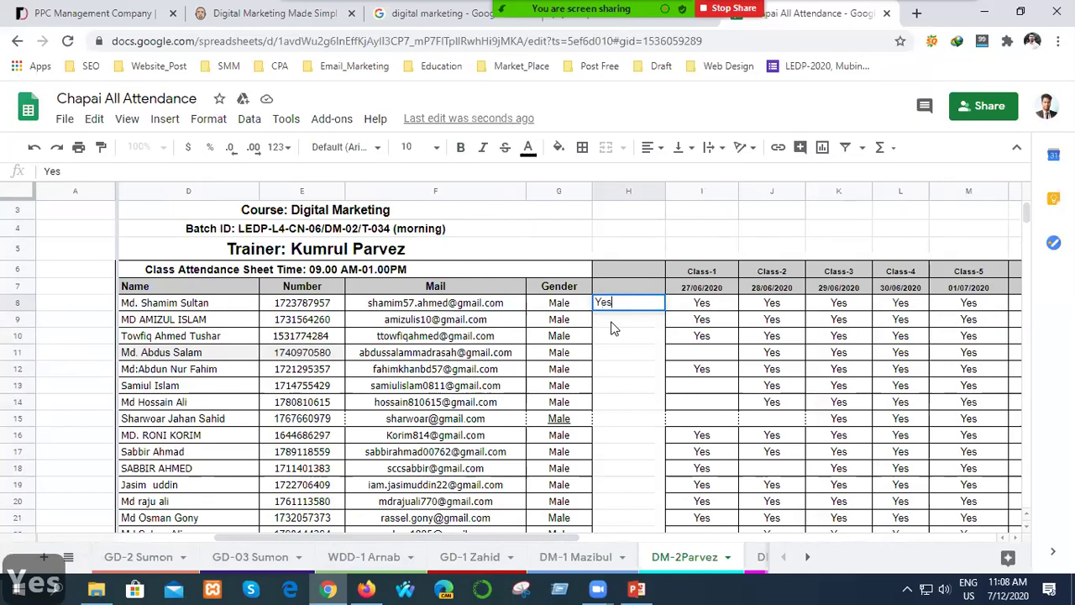
pyautogui.click(613, 328)
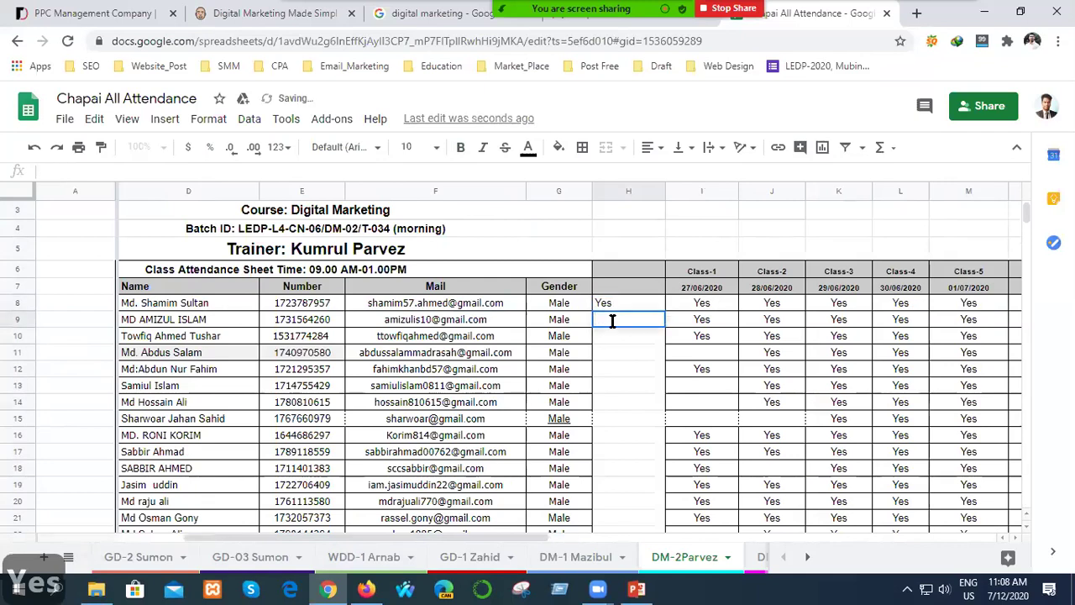
pyautogui.write('Yes')
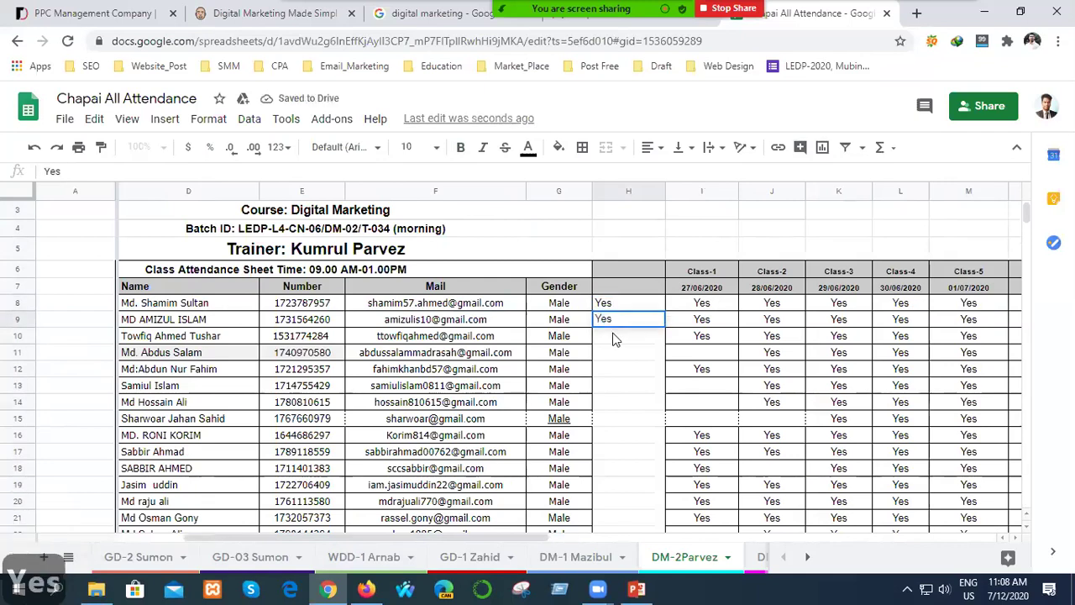
pyautogui.doubleClick(614, 337)
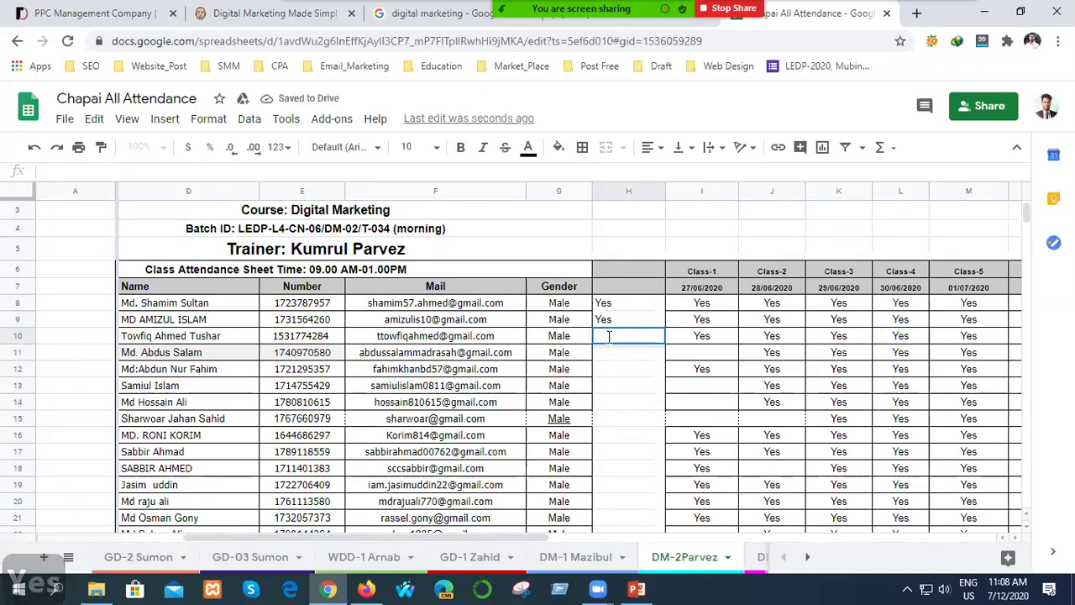
pyautogui.write('Yes')
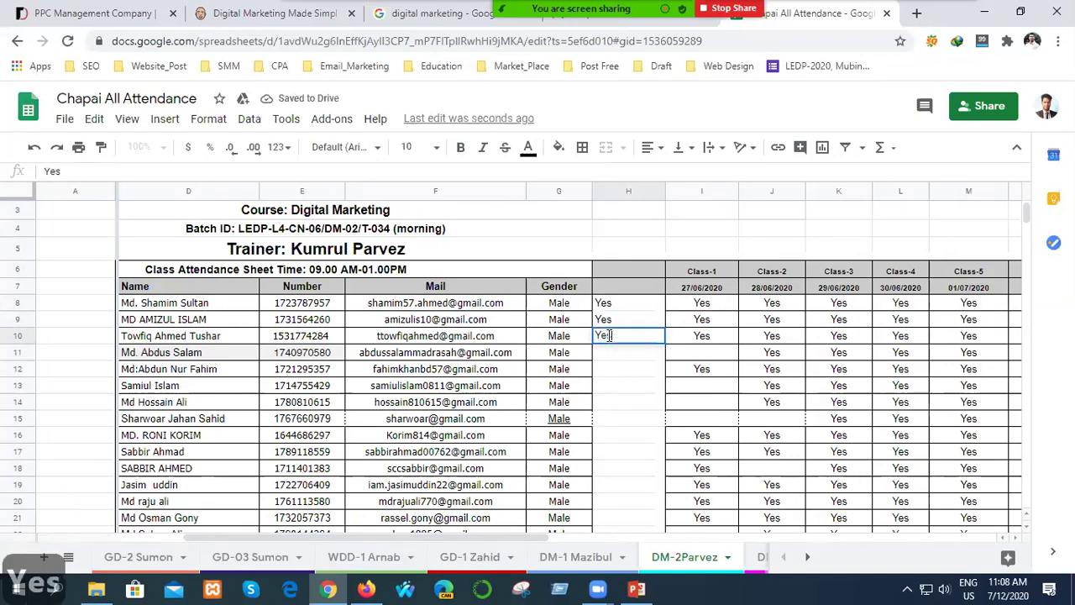
pyautogui.click(614, 354)
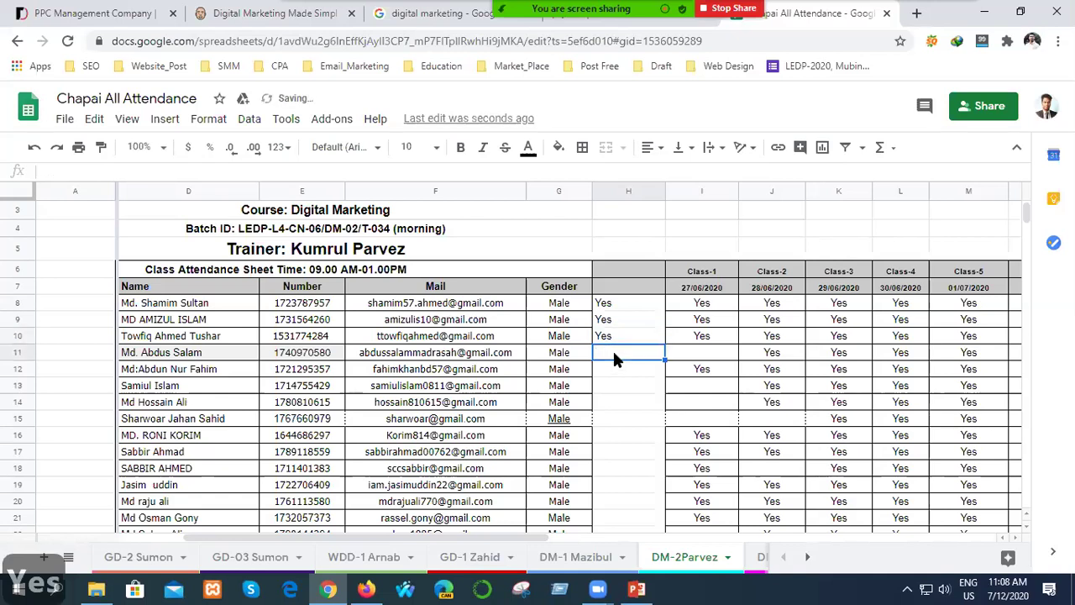
pyautogui.click(613, 376)
pyautogui.doubleClick(612, 369)
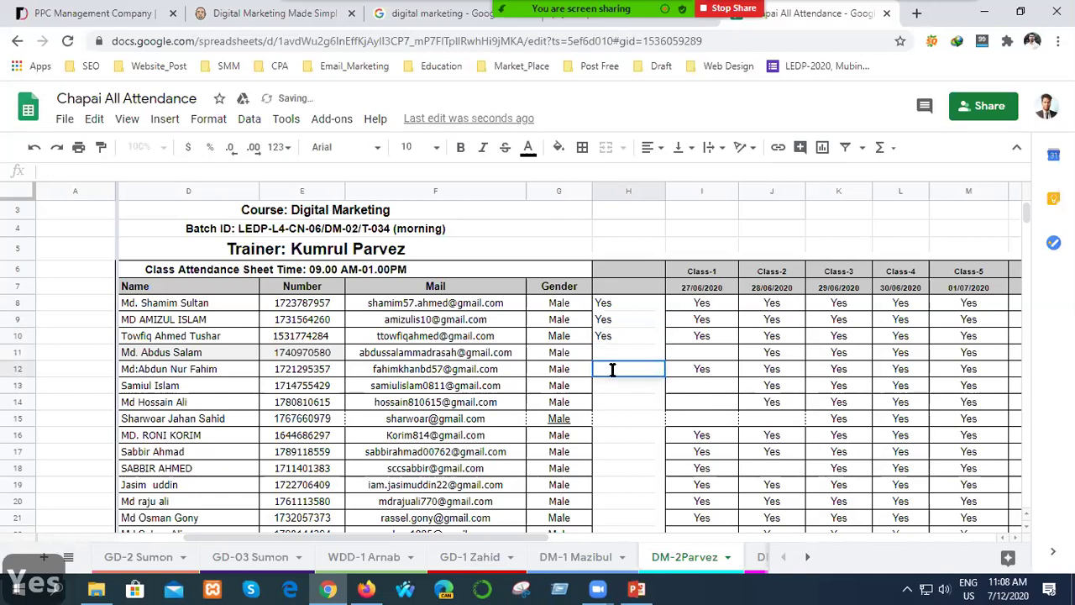
pyautogui.write('Yes')
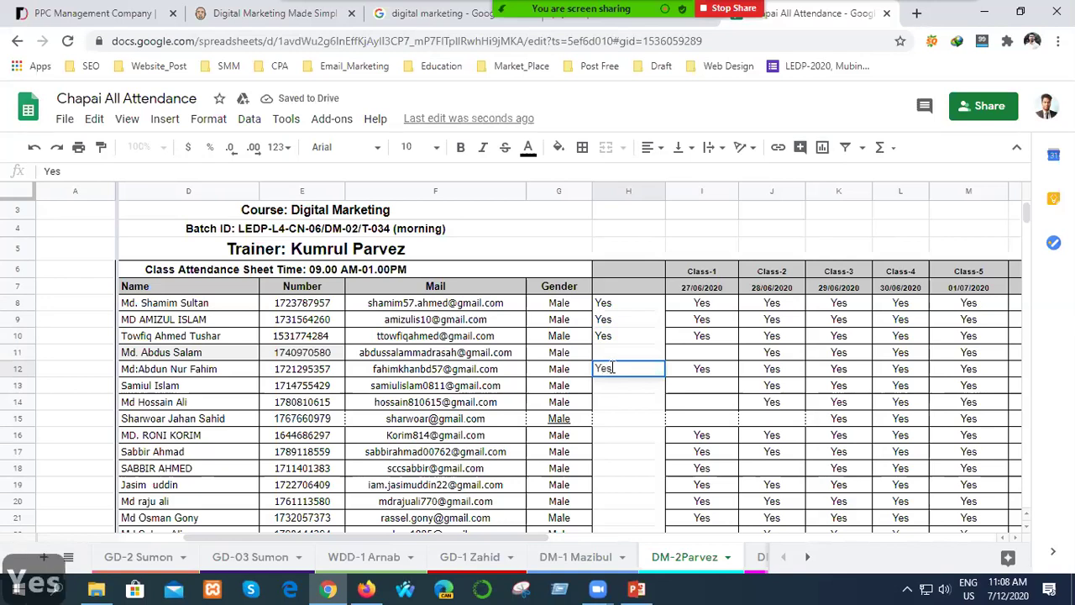
pyautogui.click(604, 387)
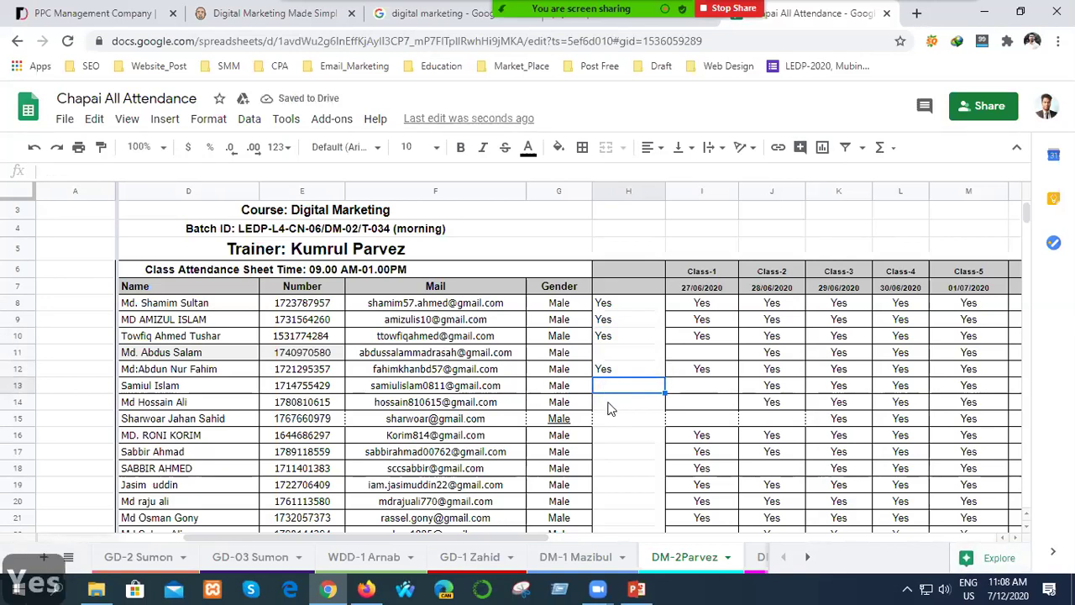
# Step: Enter Yes in cells H17 and H15
pyautogui.click(610, 405)
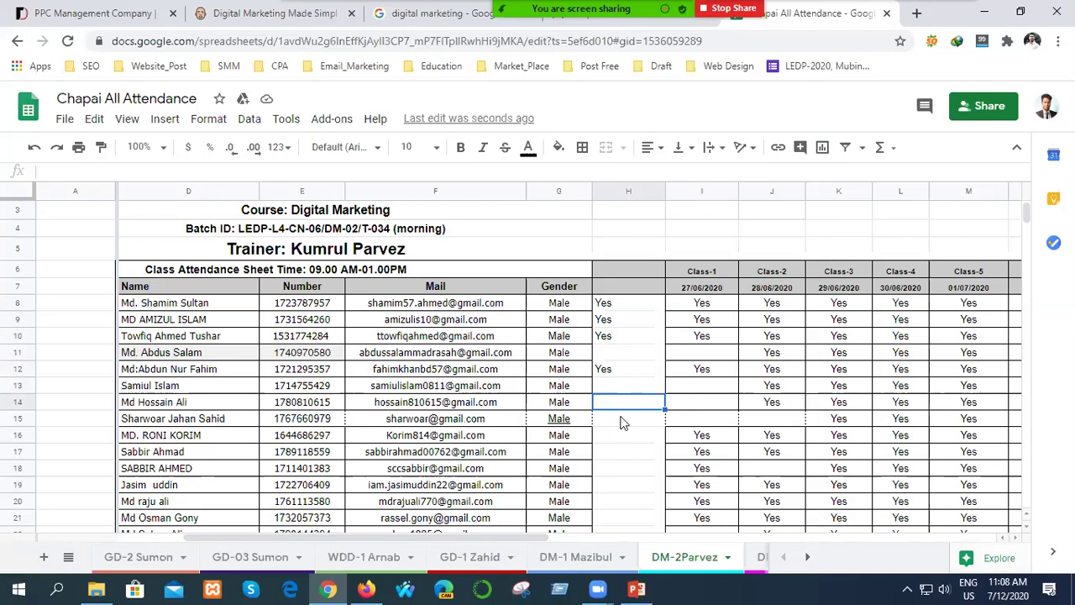
pyautogui.click(625, 420)
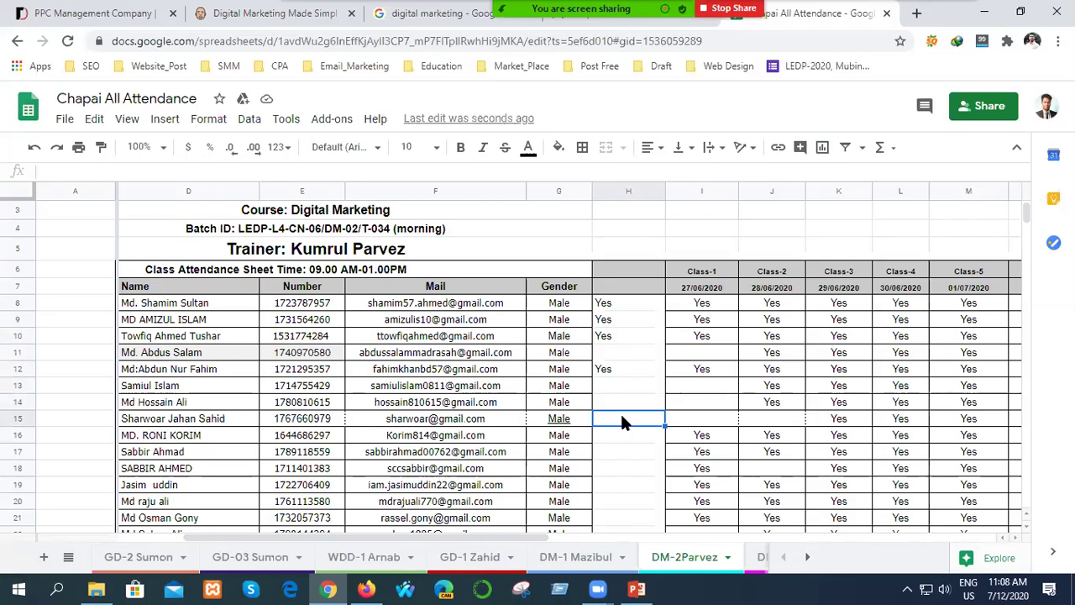
pyautogui.click(614, 437)
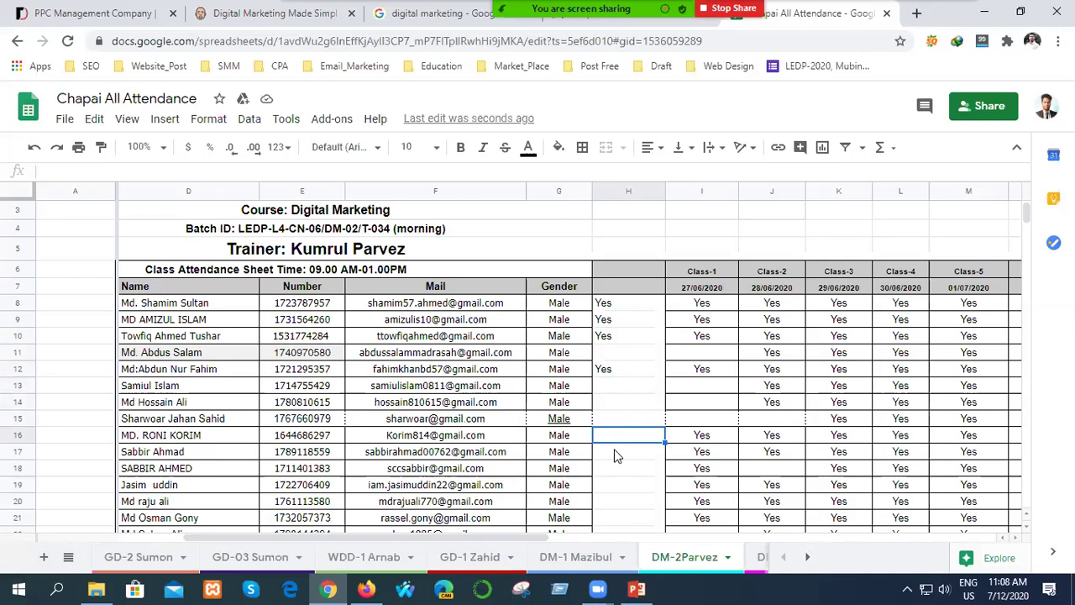
pyautogui.click(615, 452)
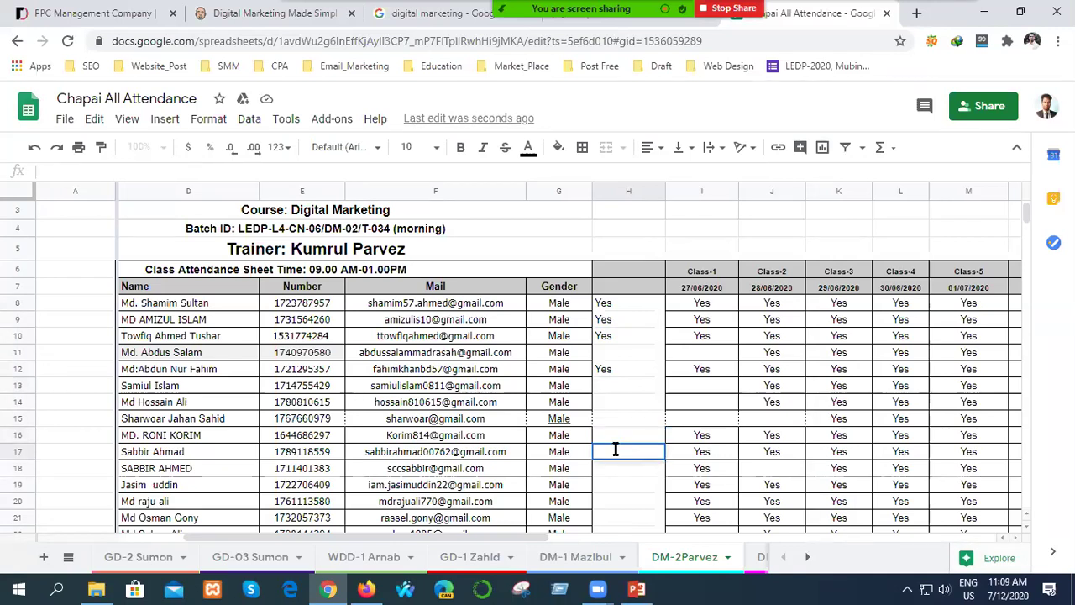
pyautogui.write('Yes')
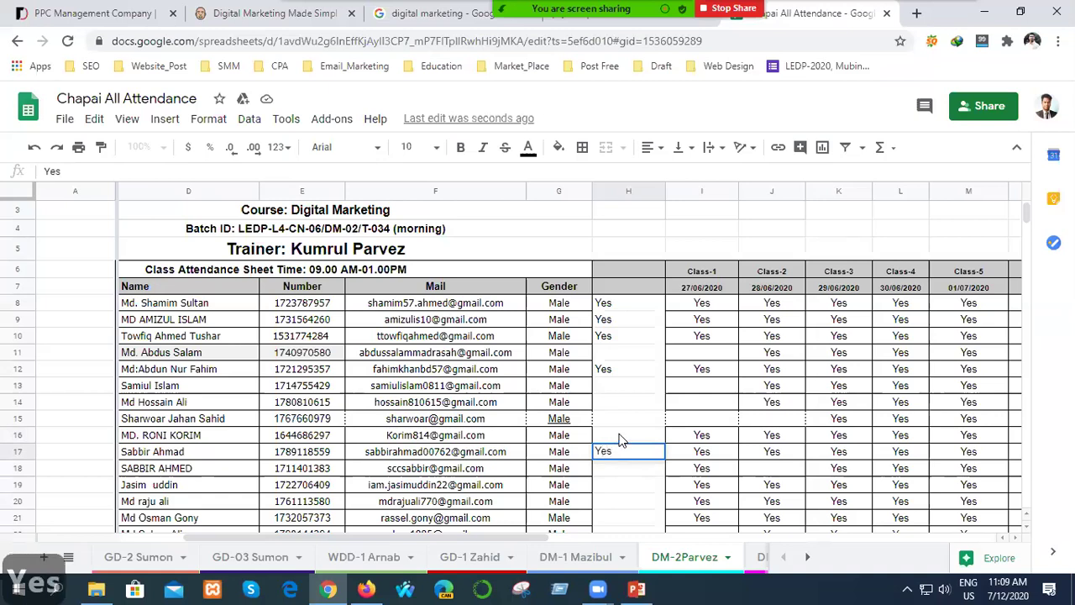
pyautogui.click(620, 437)
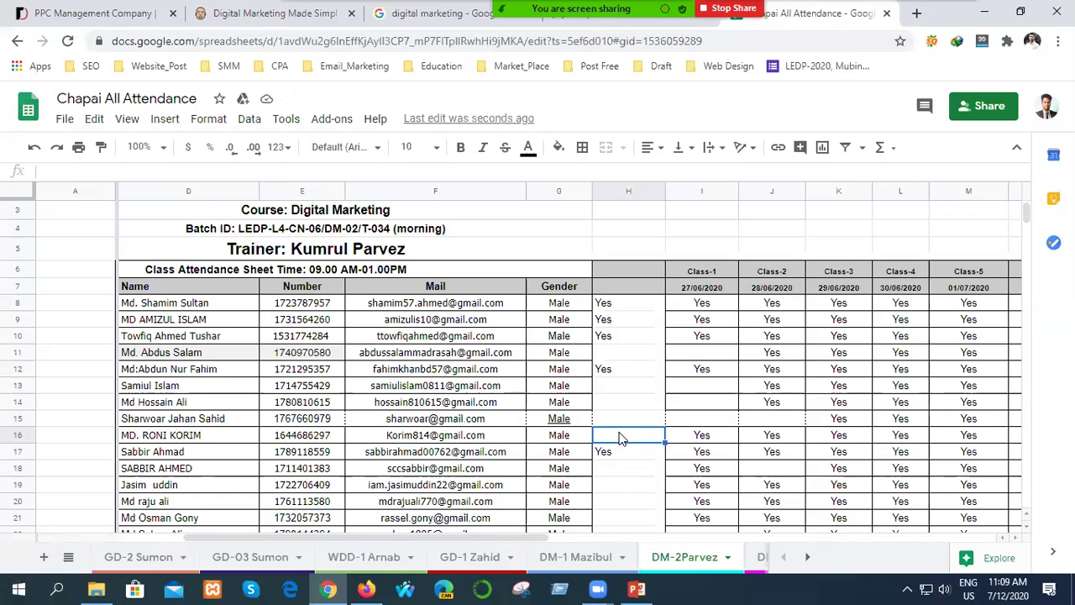
pyautogui.click(609, 472)
pyautogui.doubleClick(608, 471)
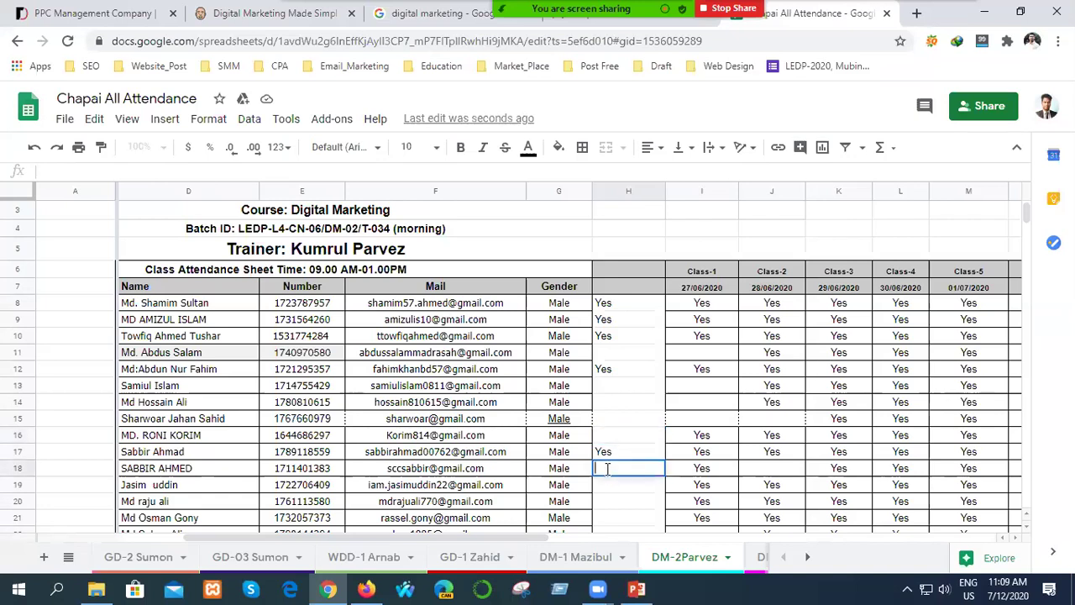
pyautogui.doubleClick(626, 417)
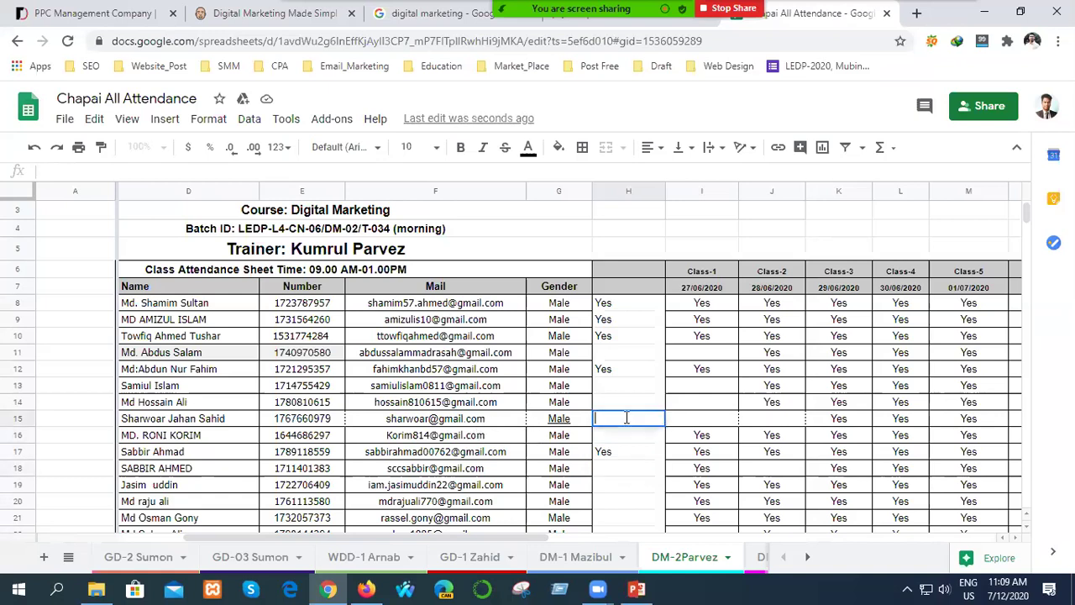
pyautogui.write('Yes')
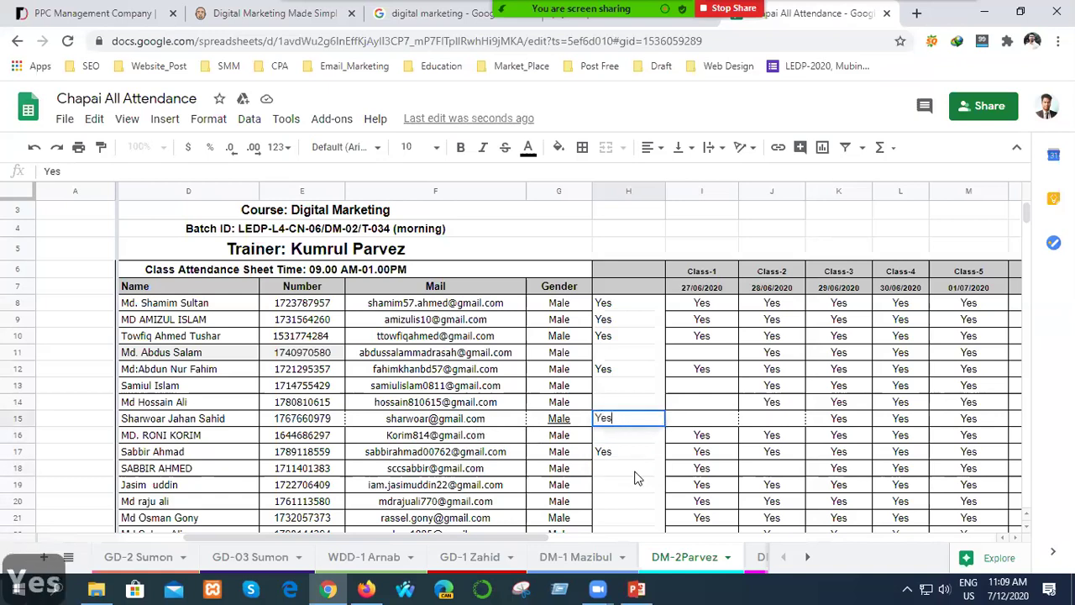
pyautogui.click(618, 470)
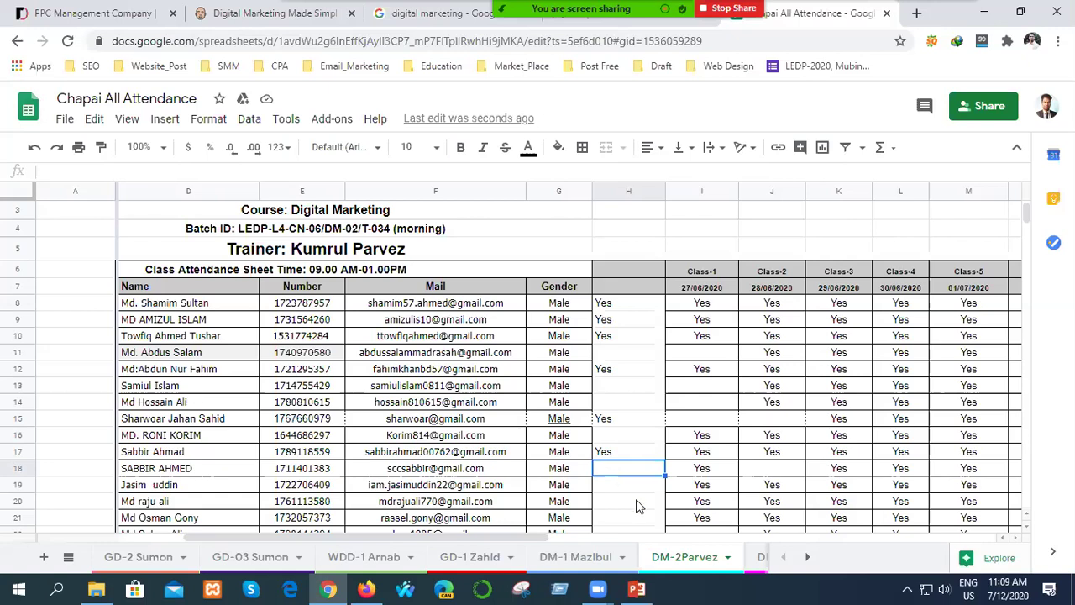
# Step: Enter Yes in H19 and H20, correcting the lowercase yes in H20
pyautogui.scroll(-1, 636, 504)
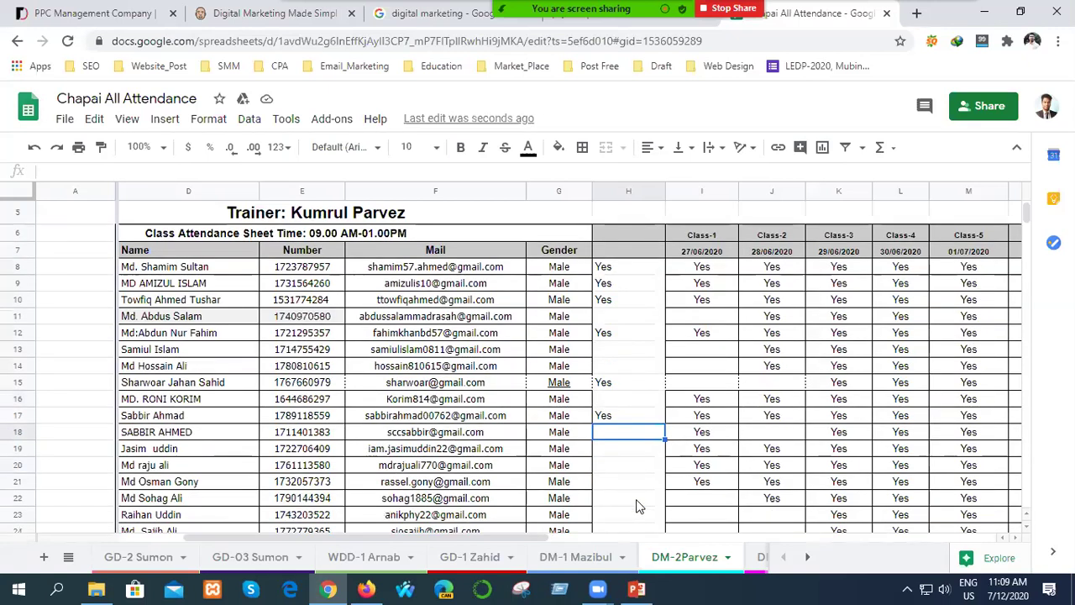
pyautogui.scroll(-1, 636, 507)
pyautogui.doubleClick(617, 409)
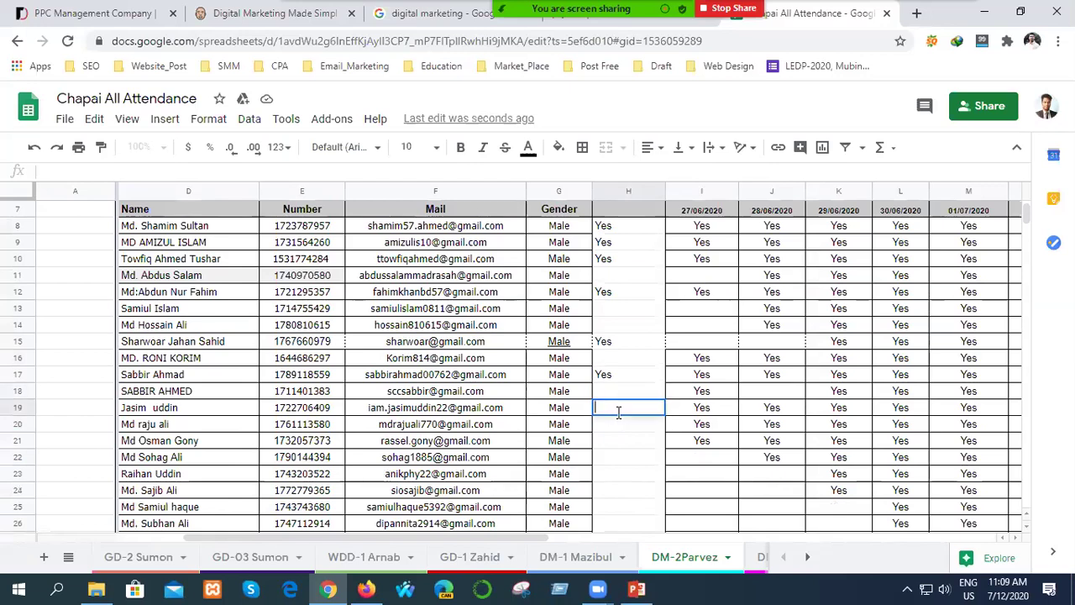
pyautogui.write('Yes')
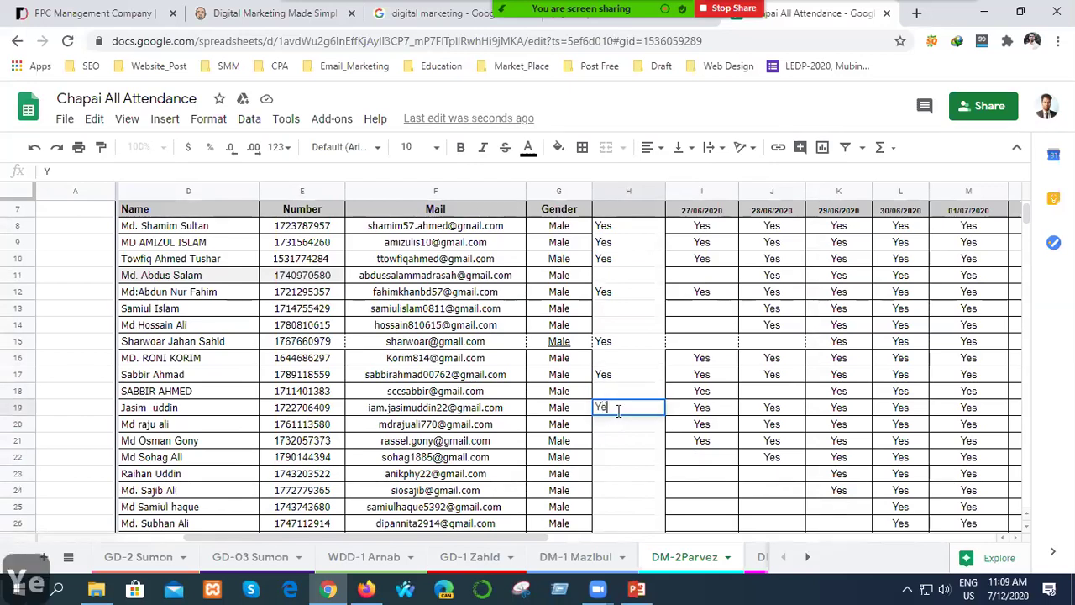
pyautogui.click(610, 426)
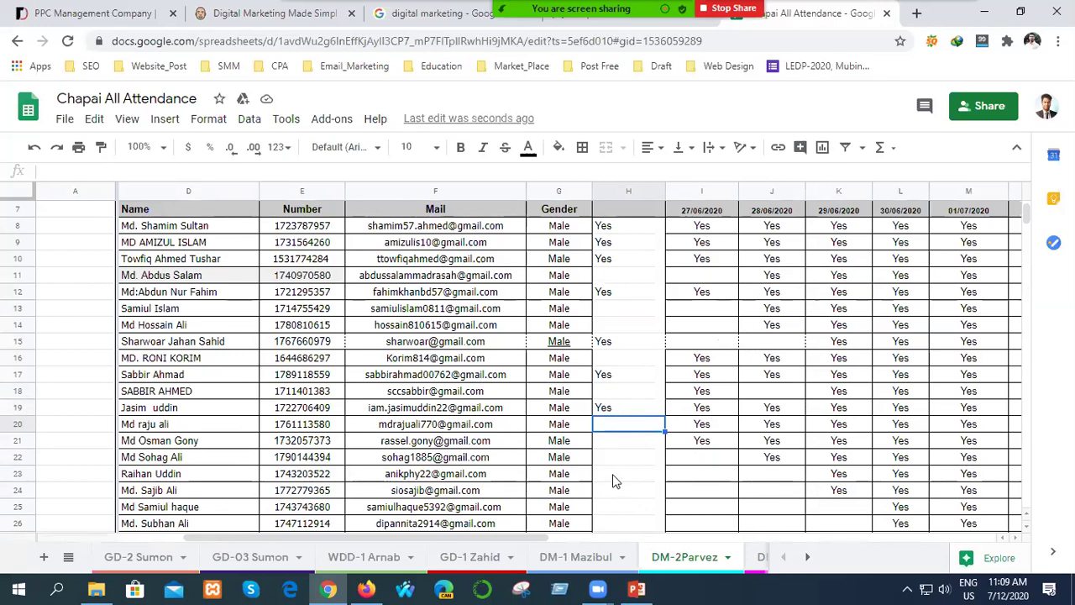
pyautogui.doubleClick(623, 425)
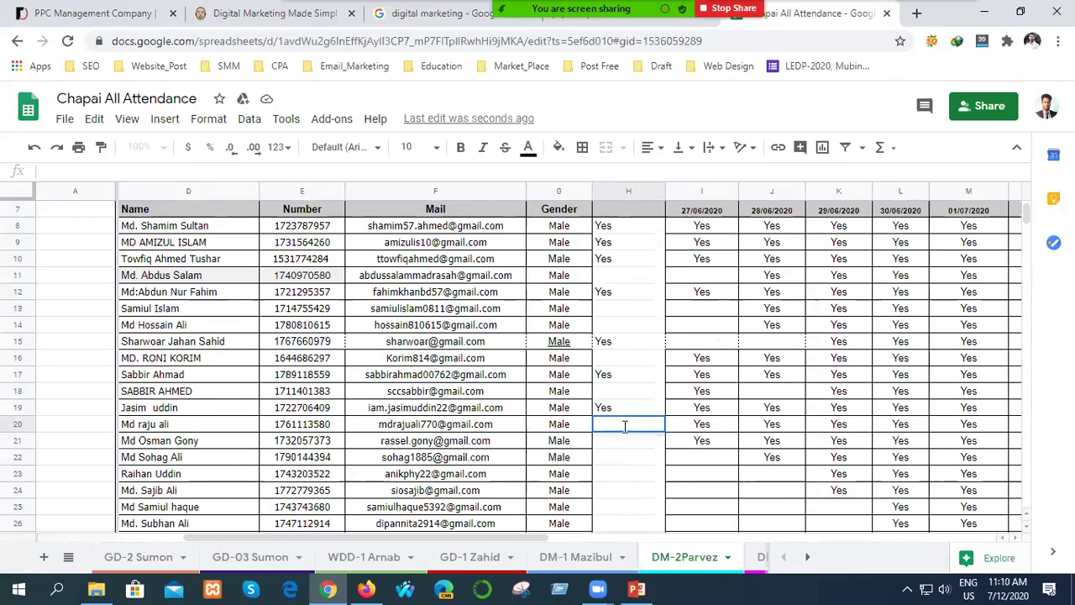
pyautogui.write('yes')
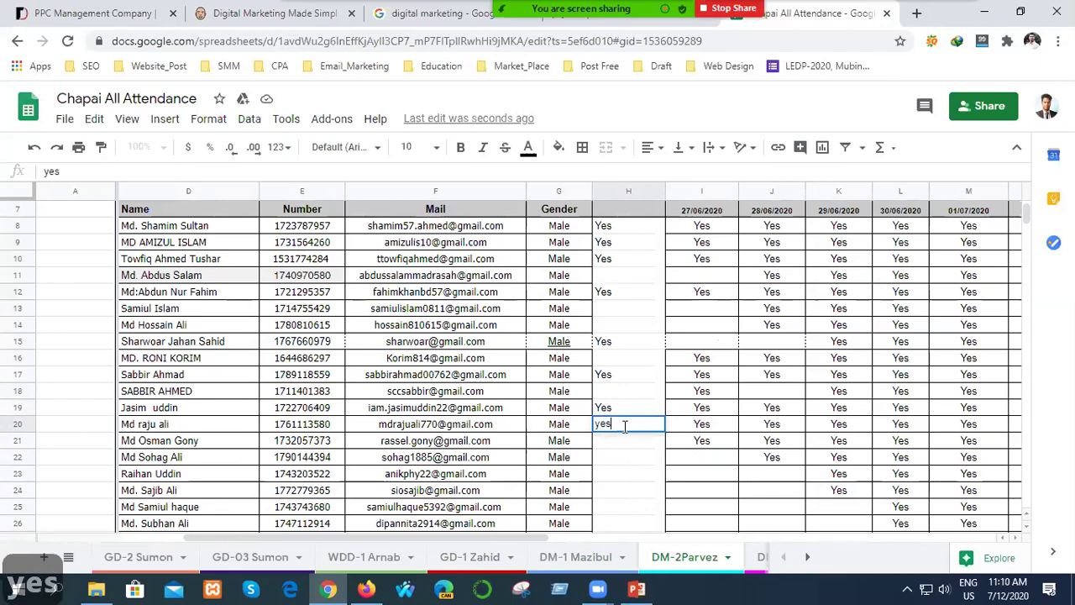
pyautogui.click(601, 423)
pyautogui.press('BackSpace')
pyautogui.write('Y')
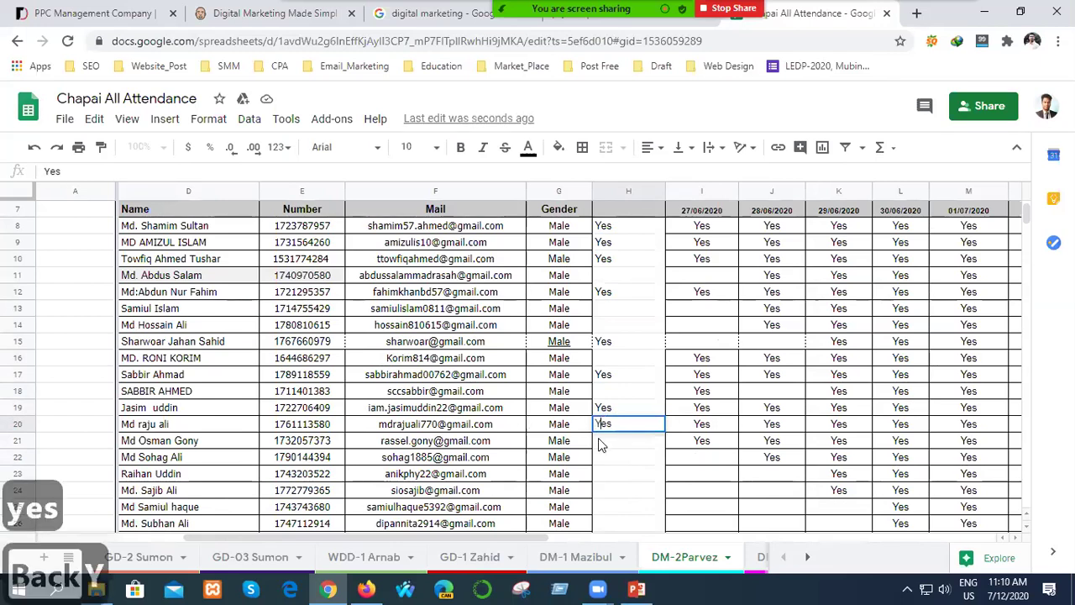
pyautogui.click(600, 446)
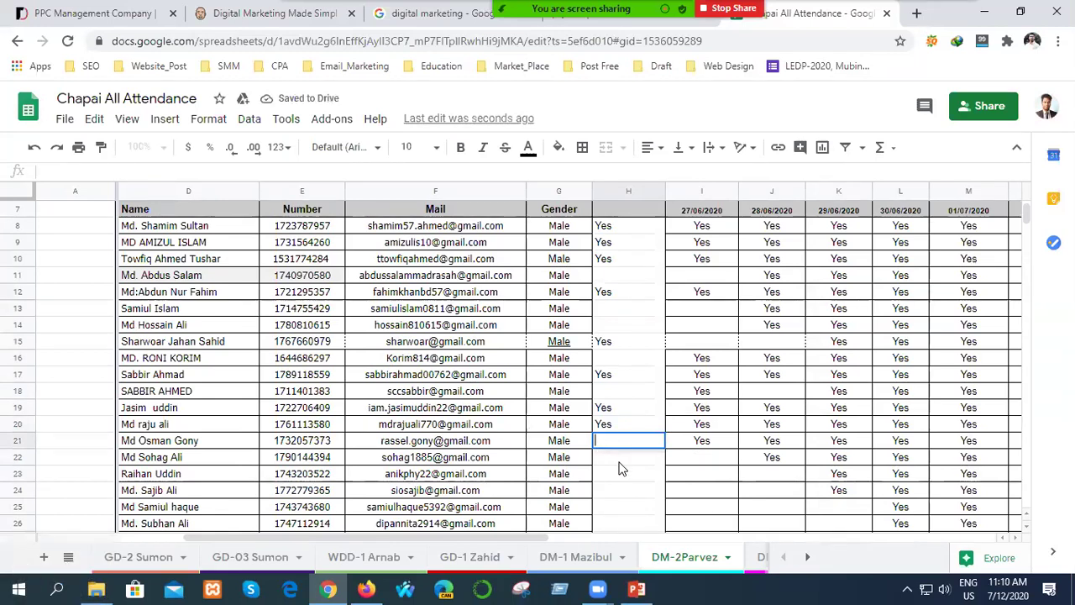
# Step: Enter Yes in cell H22
pyautogui.click(620, 466)
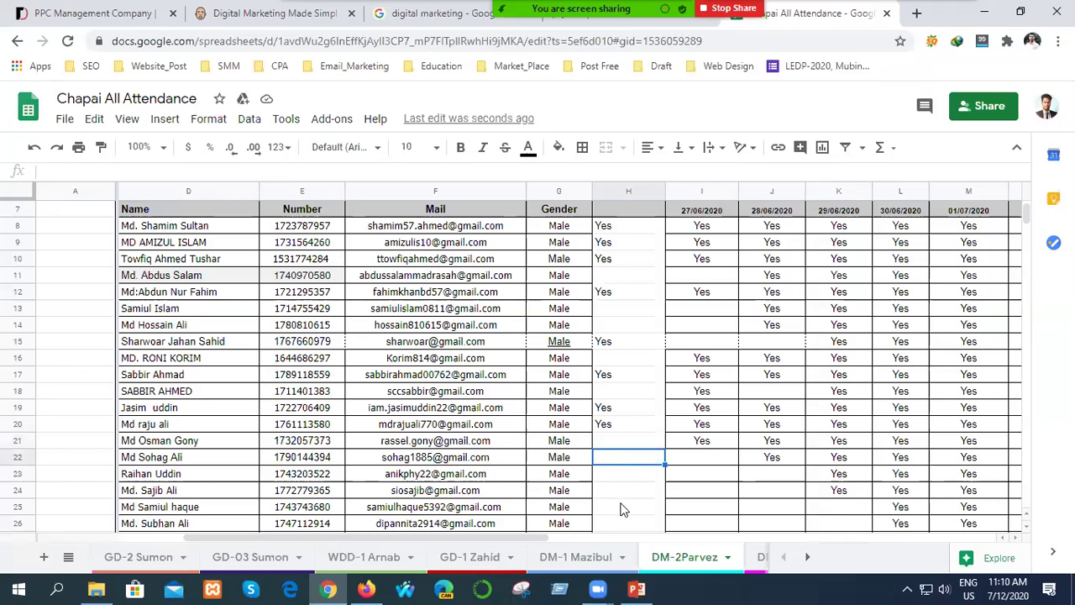
pyautogui.scroll(-3, 624, 504)
pyautogui.scroll(1, 624, 504)
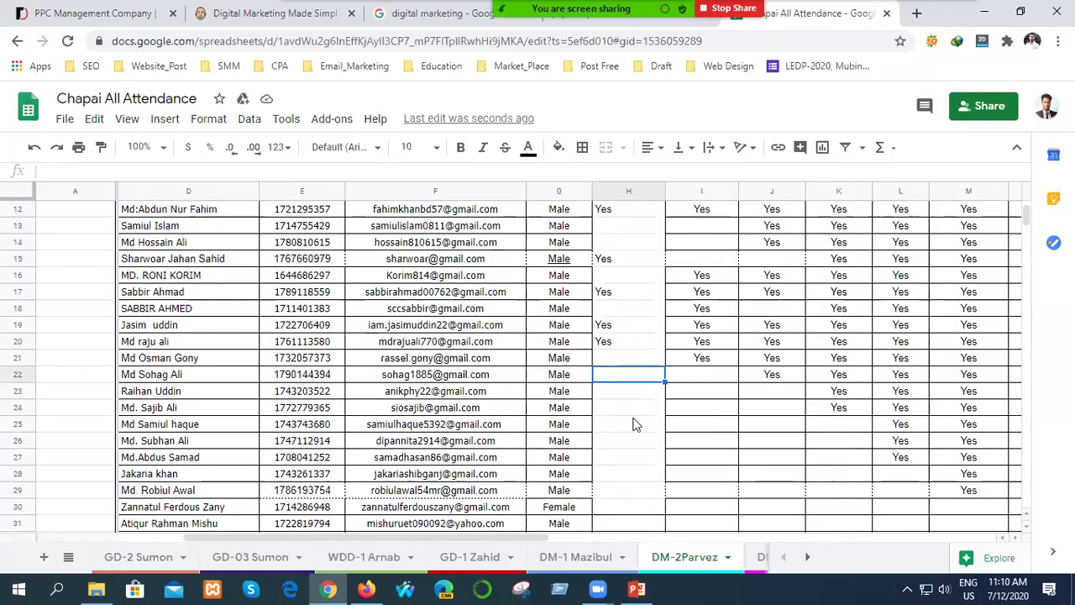
pyautogui.doubleClick(623, 375)
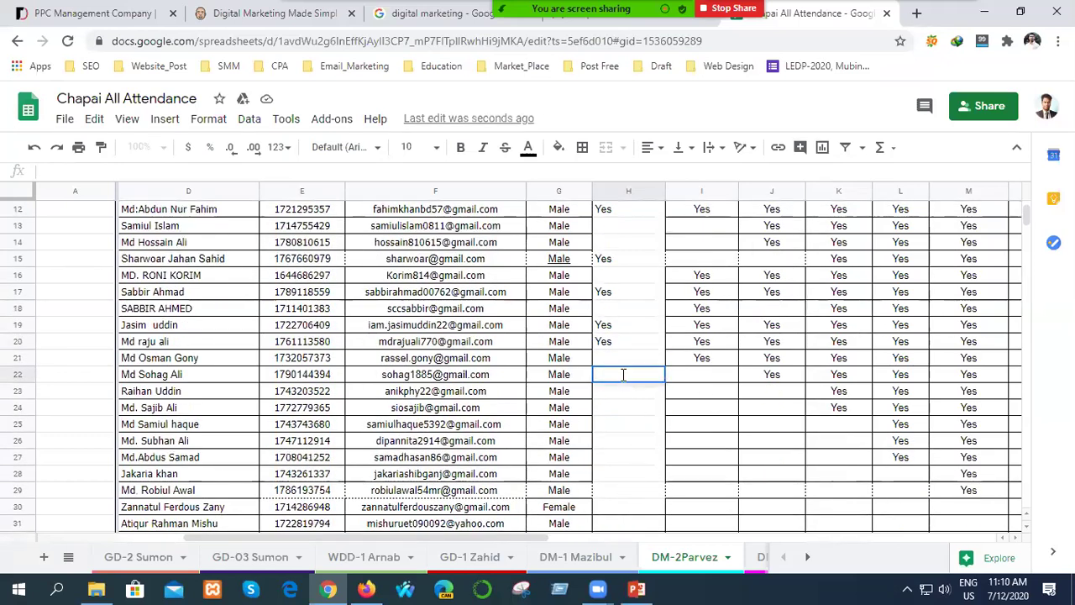
pyautogui.write('Yes')
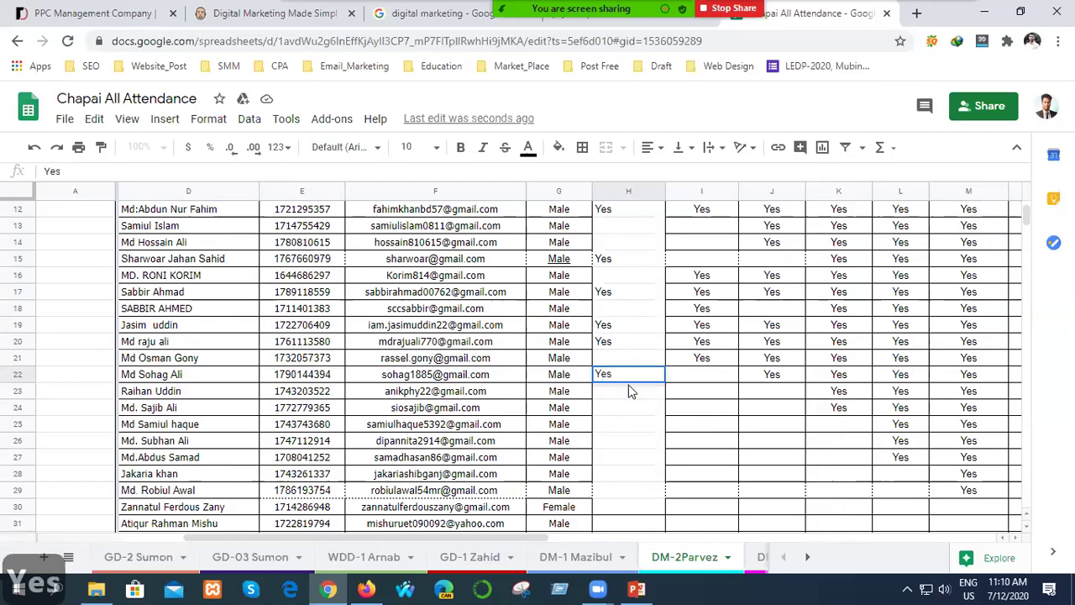
pyautogui.click(625, 393)
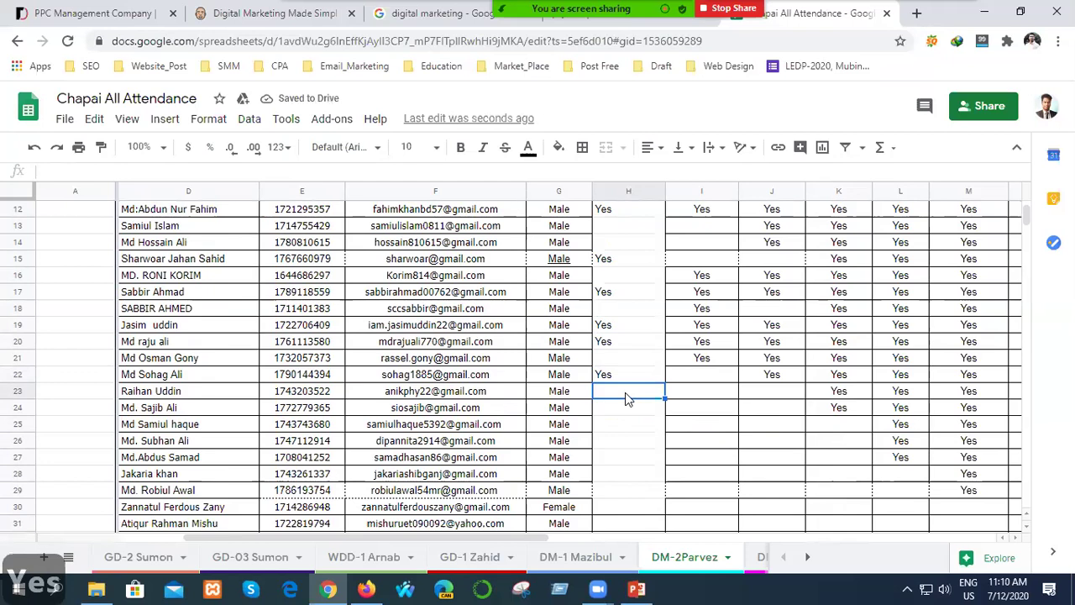
# Step: Enter Yes in cells H26 and H24
pyautogui.click(608, 415)
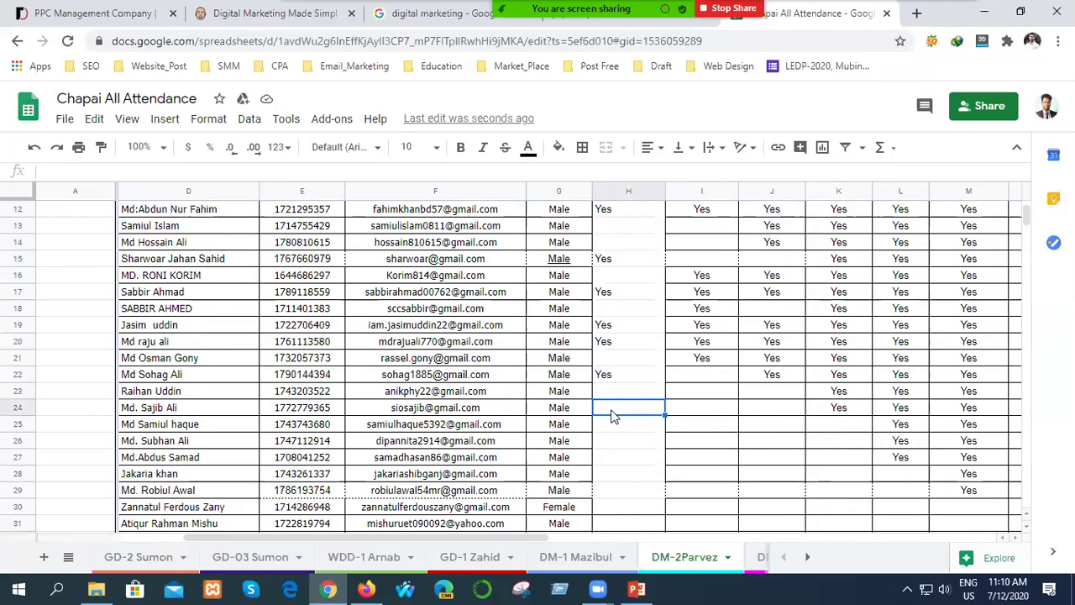
pyautogui.click(613, 427)
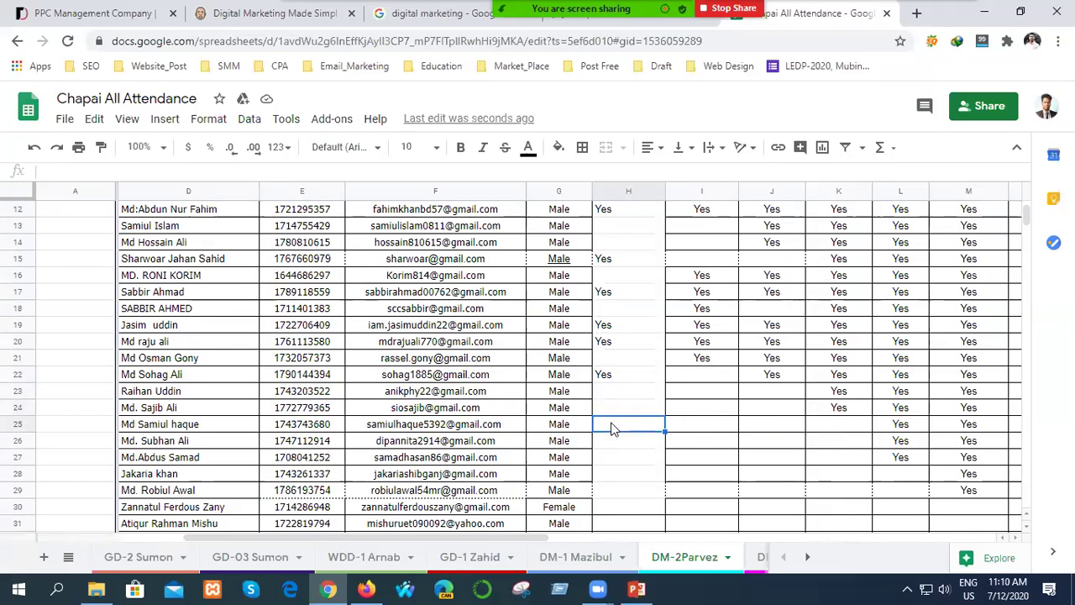
pyautogui.click(615, 440)
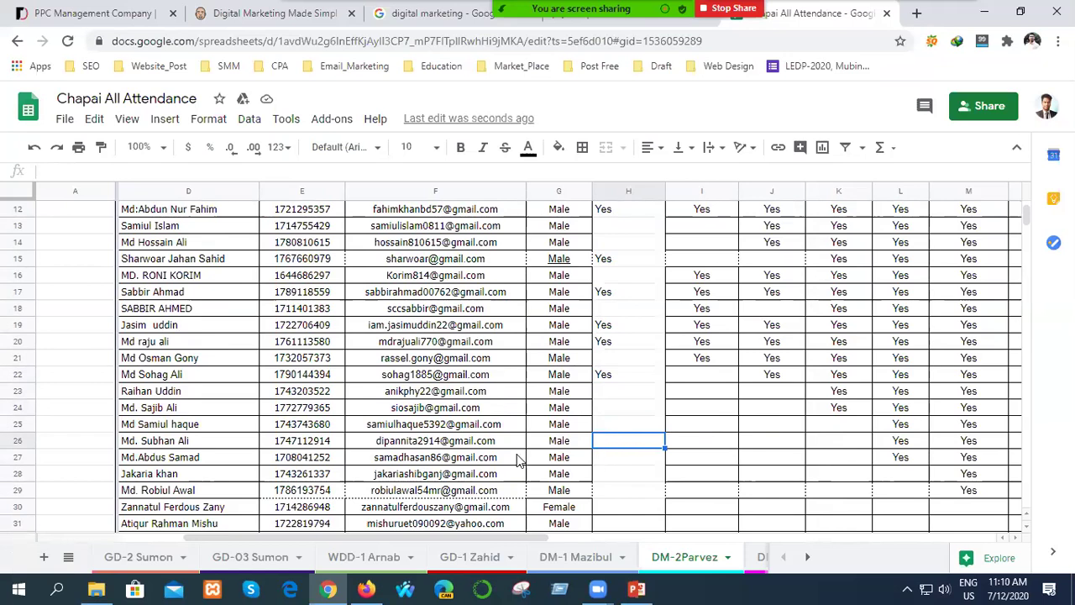
pyautogui.scroll(-1, 612, 485)
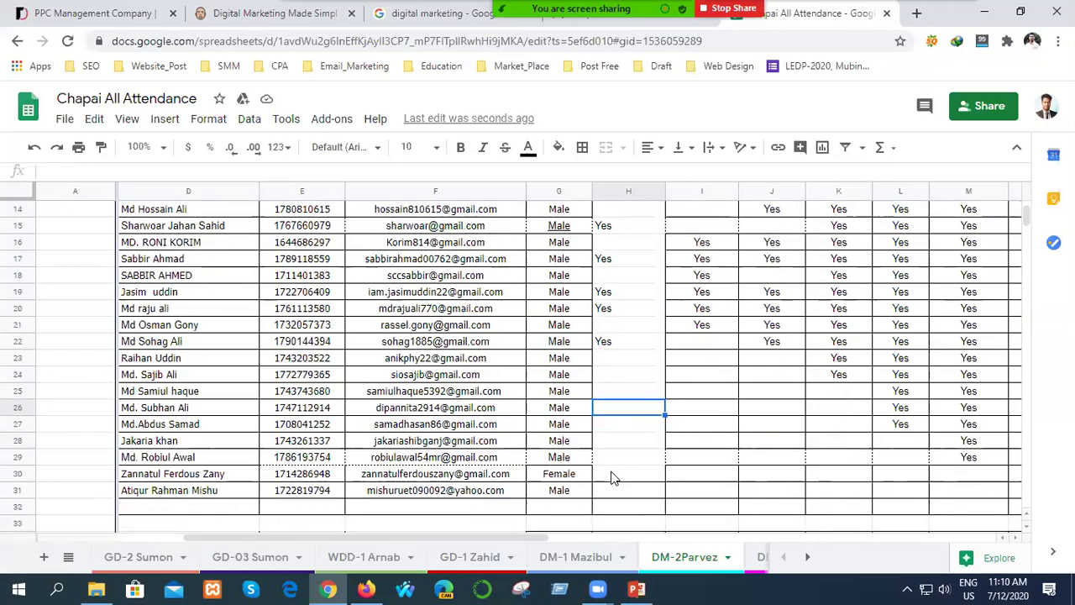
pyautogui.doubleClick(621, 408)
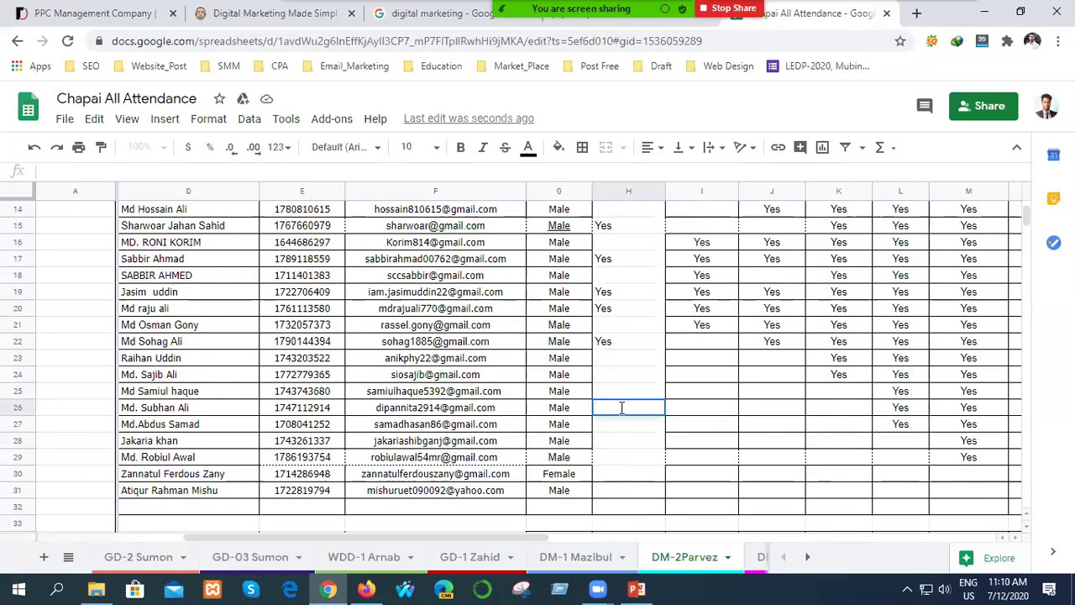
pyautogui.write('Yes')
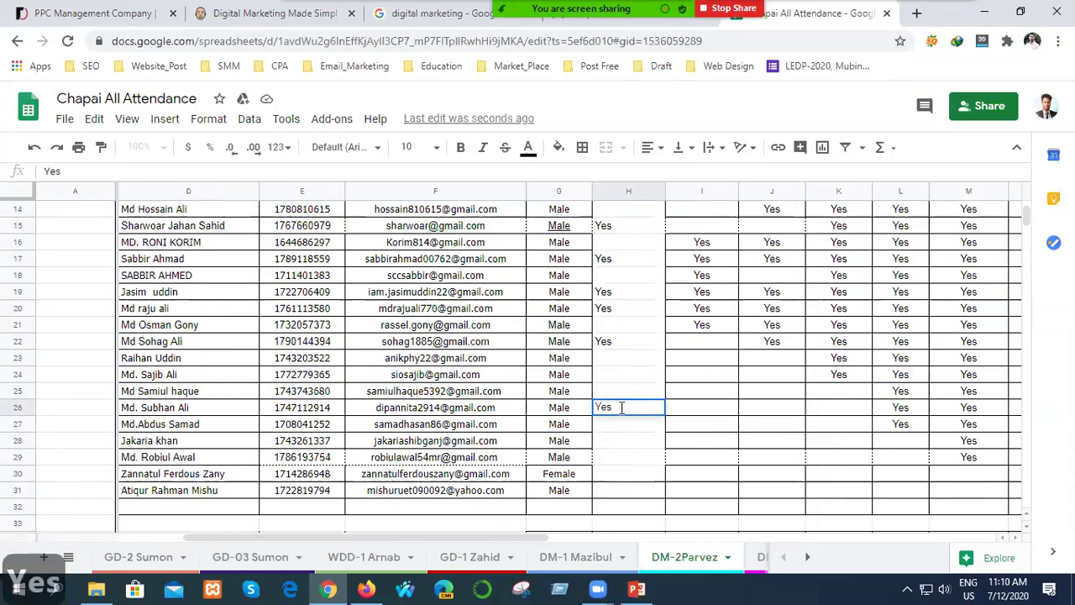
pyautogui.doubleClick(623, 374)
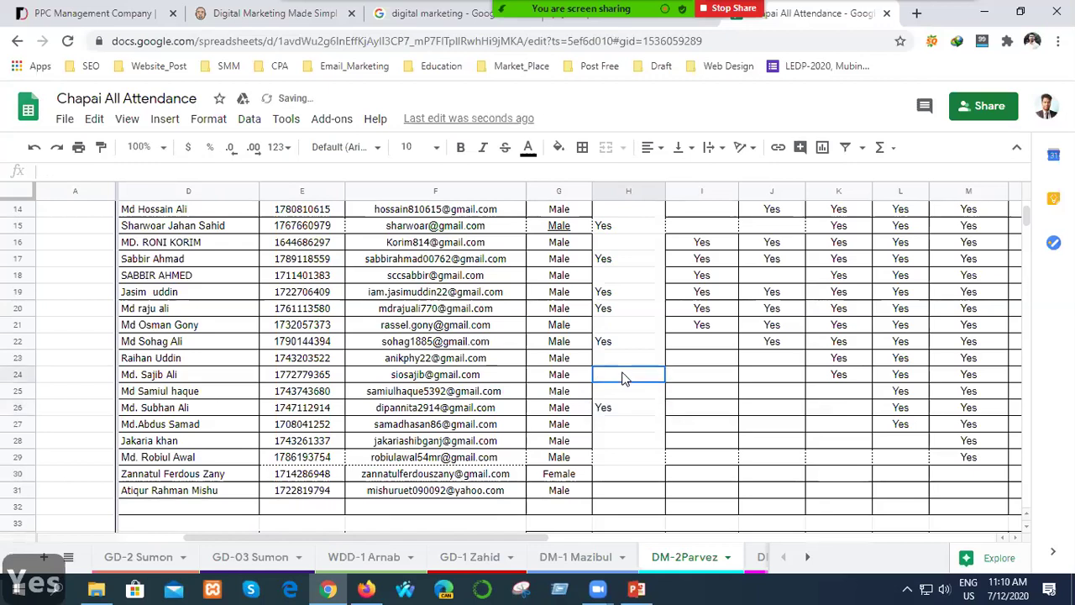
pyautogui.write('Yes')
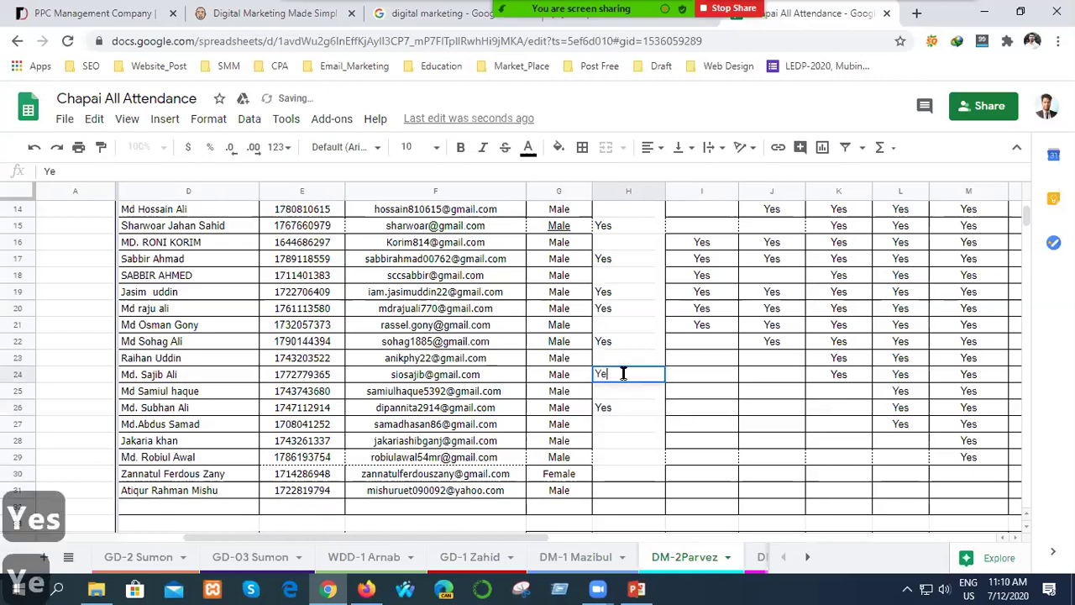
pyautogui.click(615, 429)
pyautogui.click(605, 444)
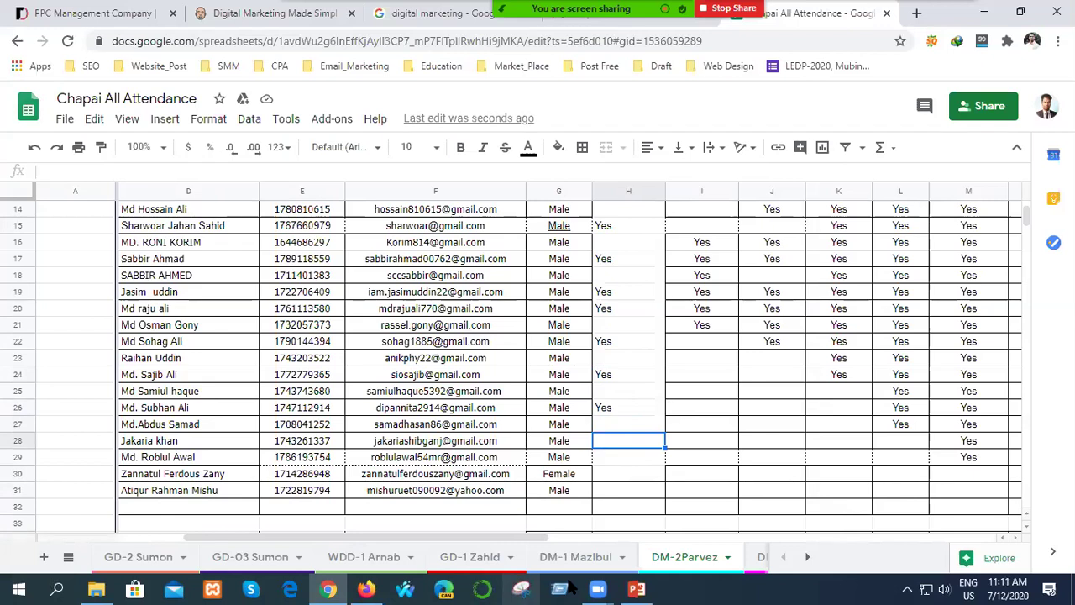
# Step: Open the meeting chat messages from the meeting's additional options
pyautogui.moveTo(651, 33)
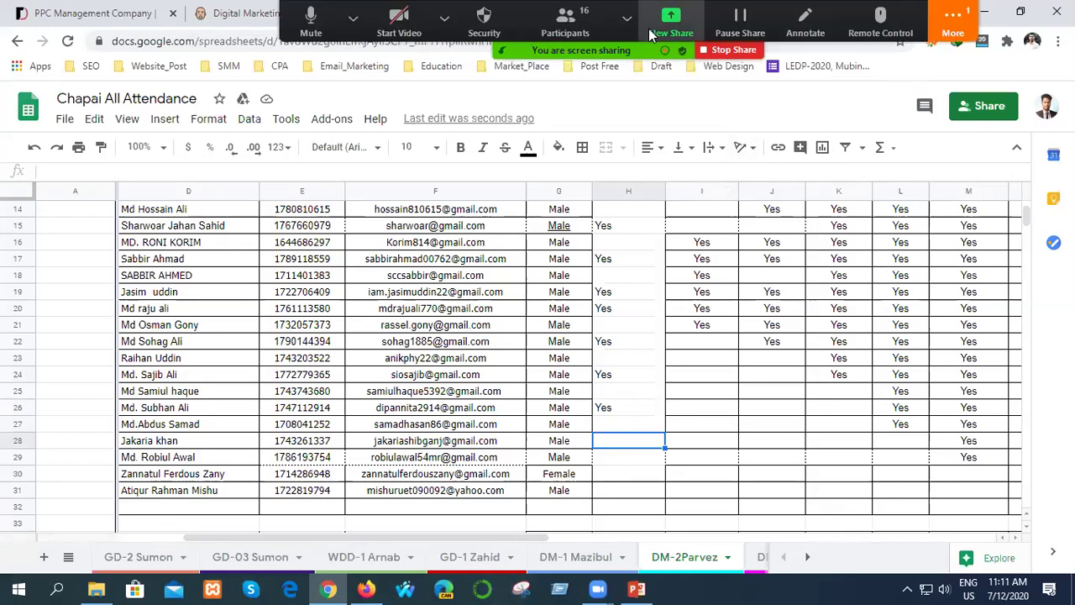
pyautogui.click(952, 21)
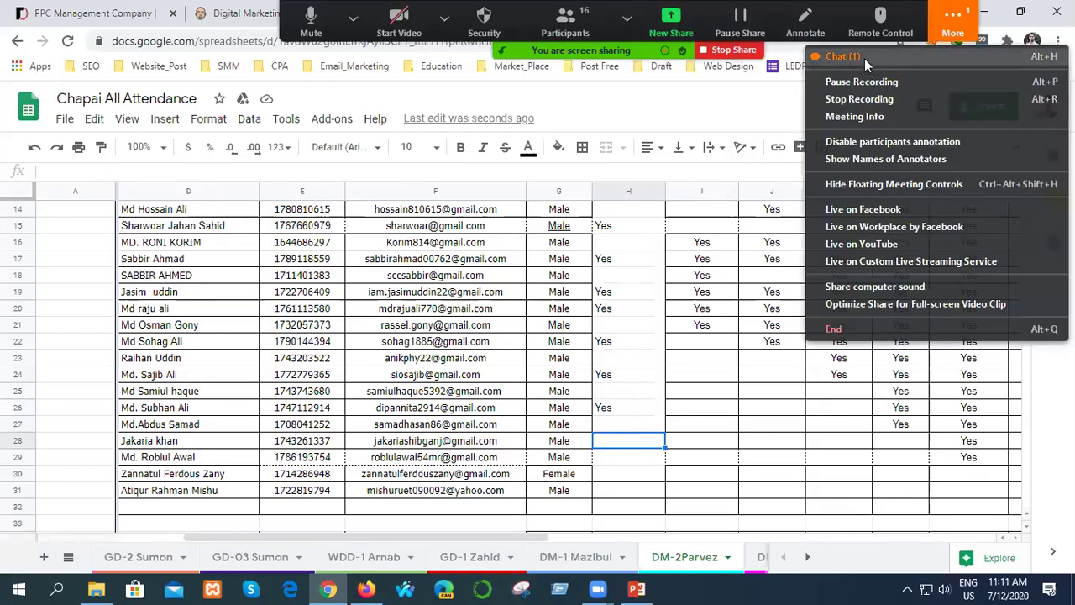
pyautogui.click(864, 58)
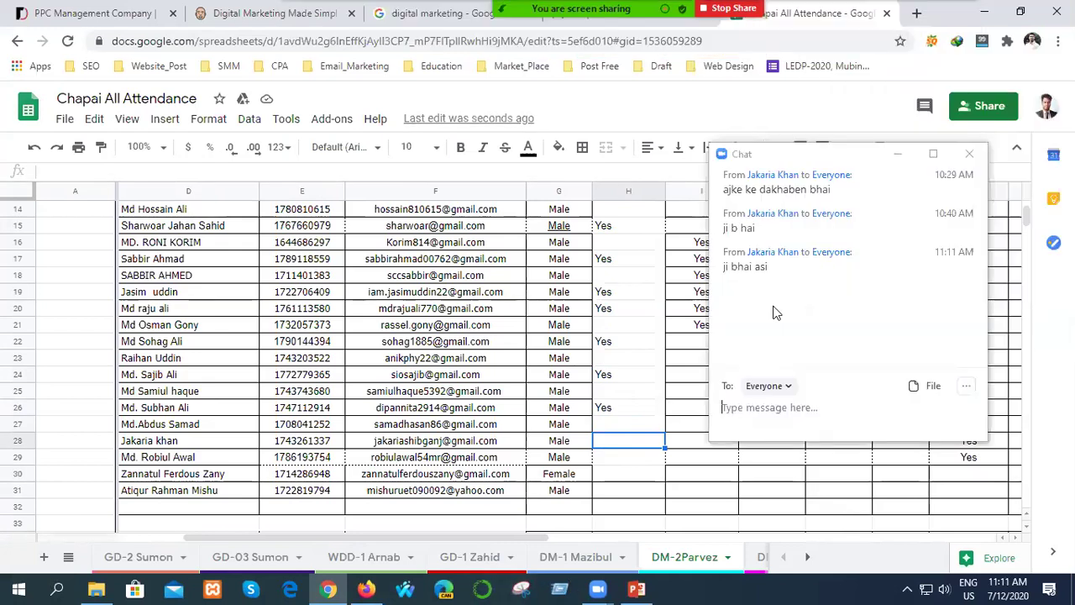
# Step: Enter Yes in H28 and save the spreadsheet
pyautogui.doubleClick(609, 440)
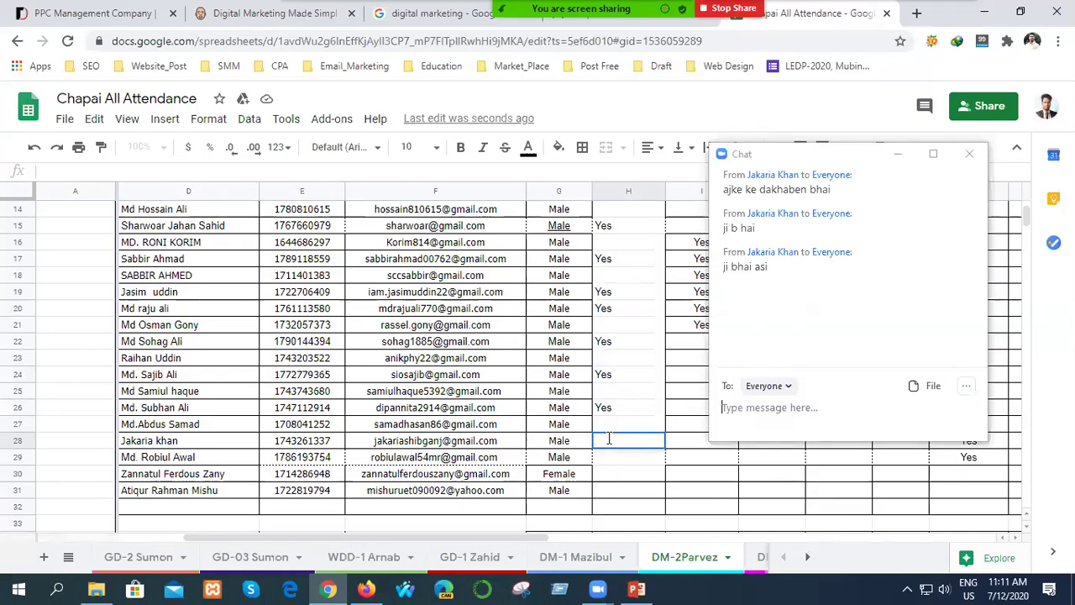
pyautogui.write('Yes')
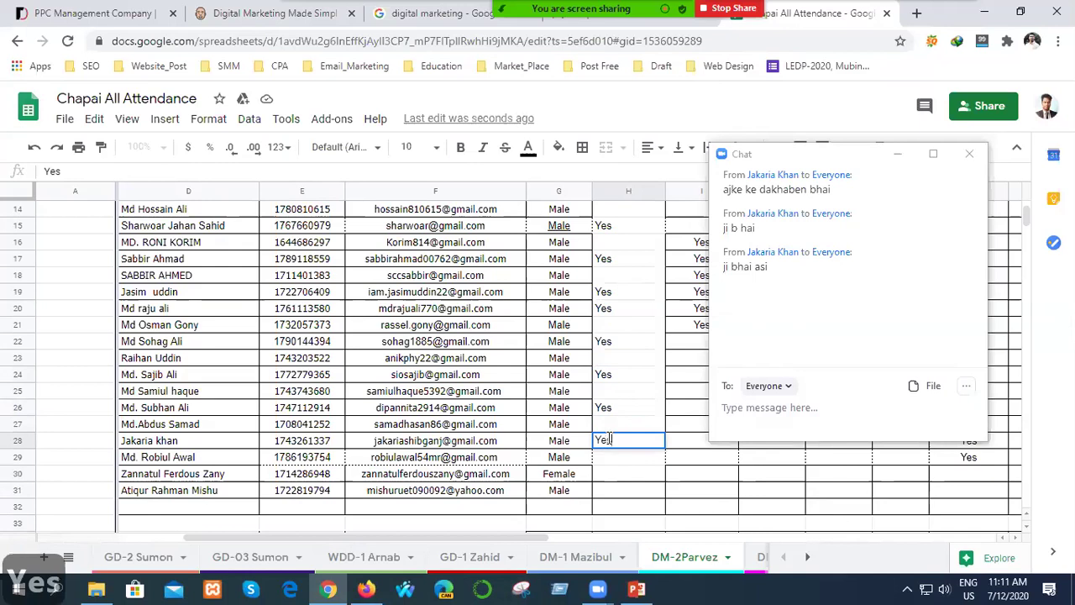
pyautogui.press('Return')
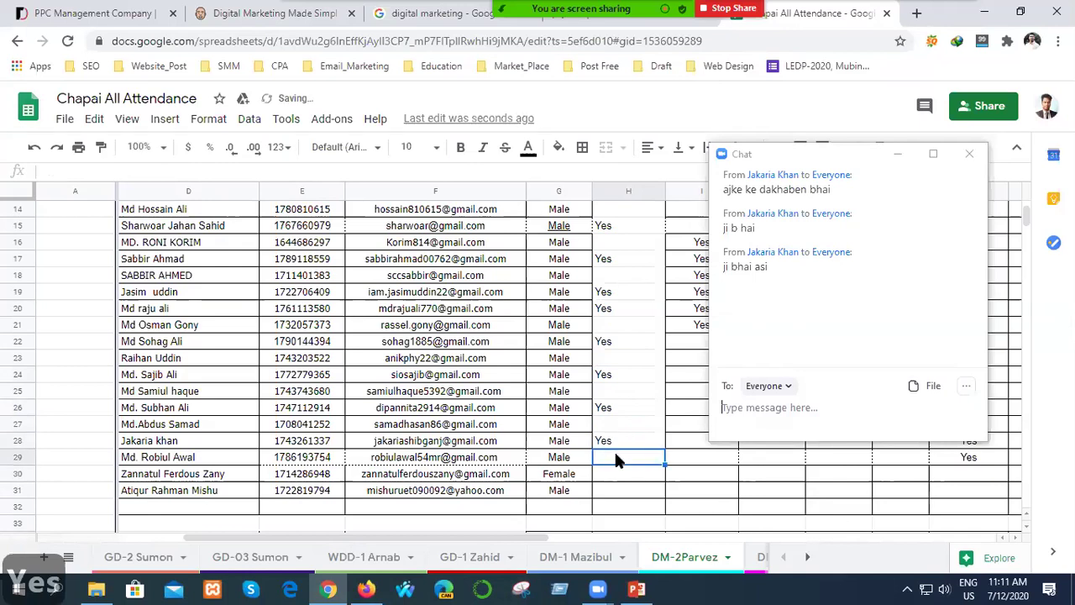
pyautogui.hotkey('ctrl', 's')
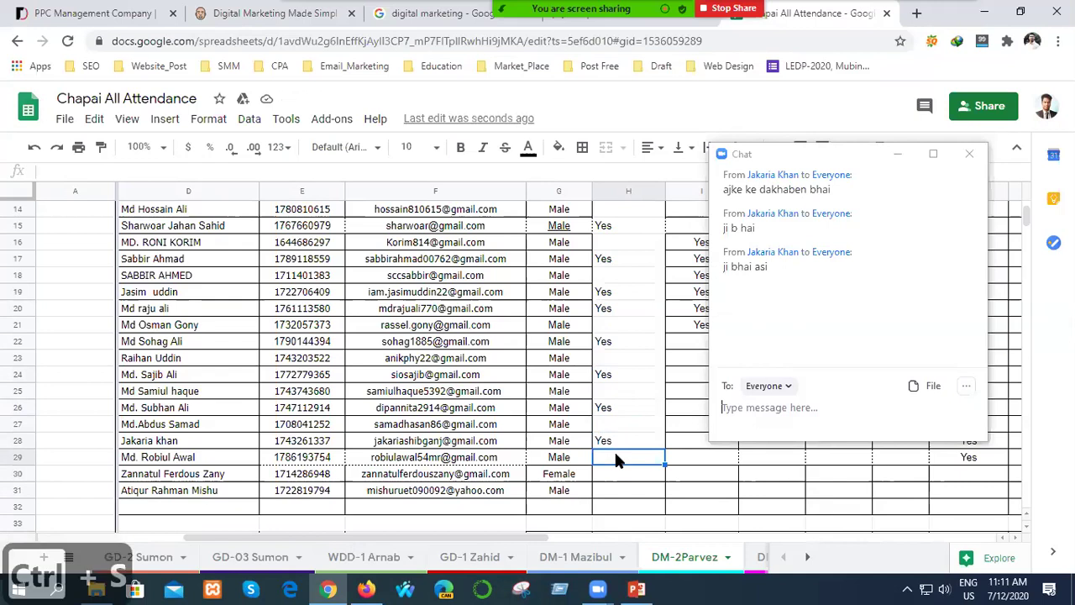
# Step: Enter Yes in cells H29 and H31
pyautogui.doubleClick(615, 460)
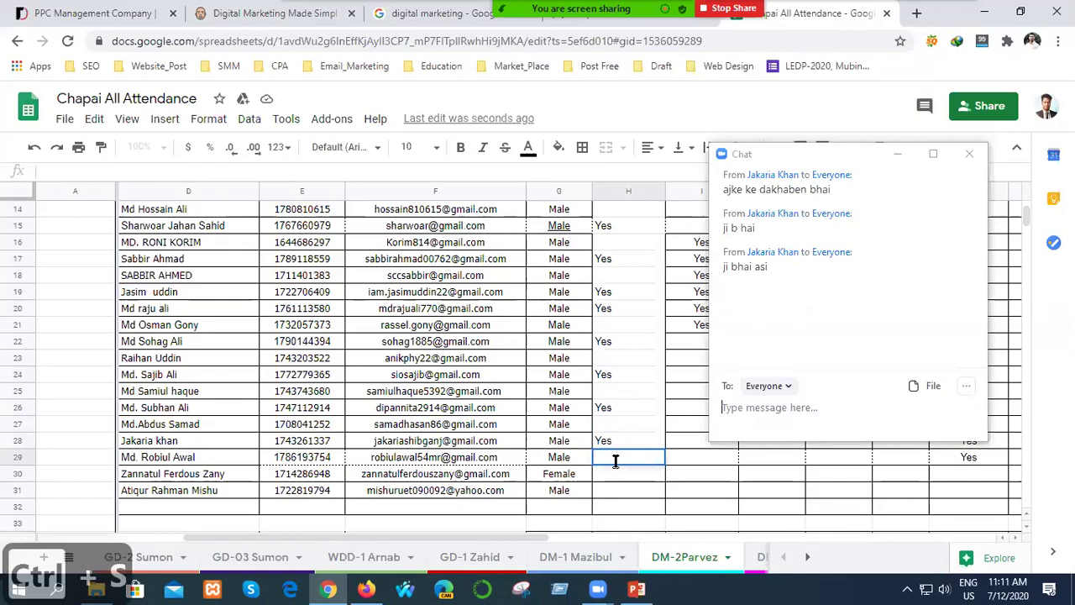
pyautogui.write('Yes')
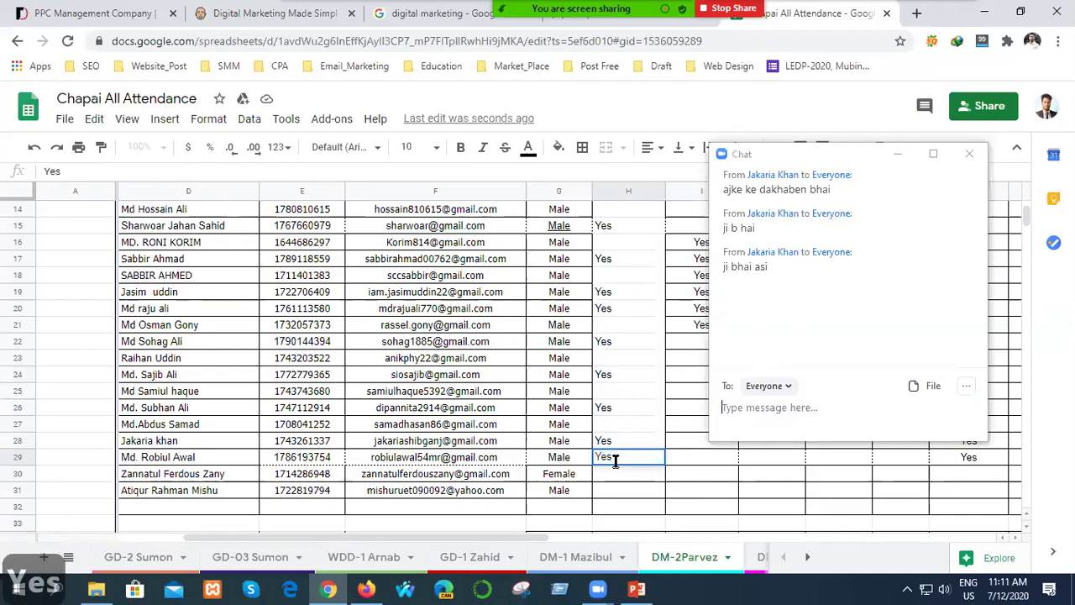
pyautogui.click(616, 467)
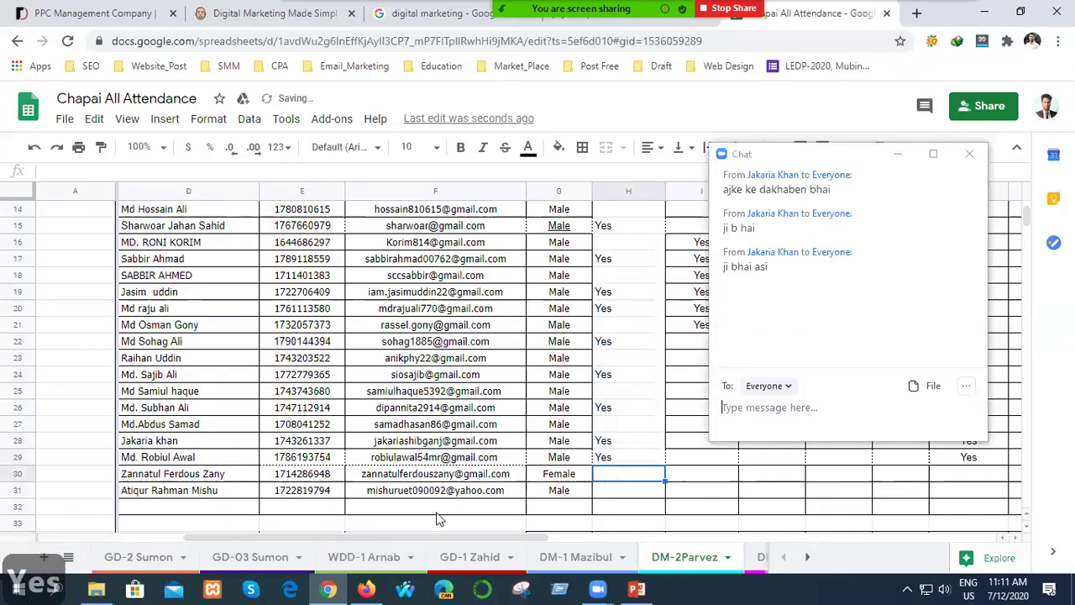
pyautogui.click(607, 486)
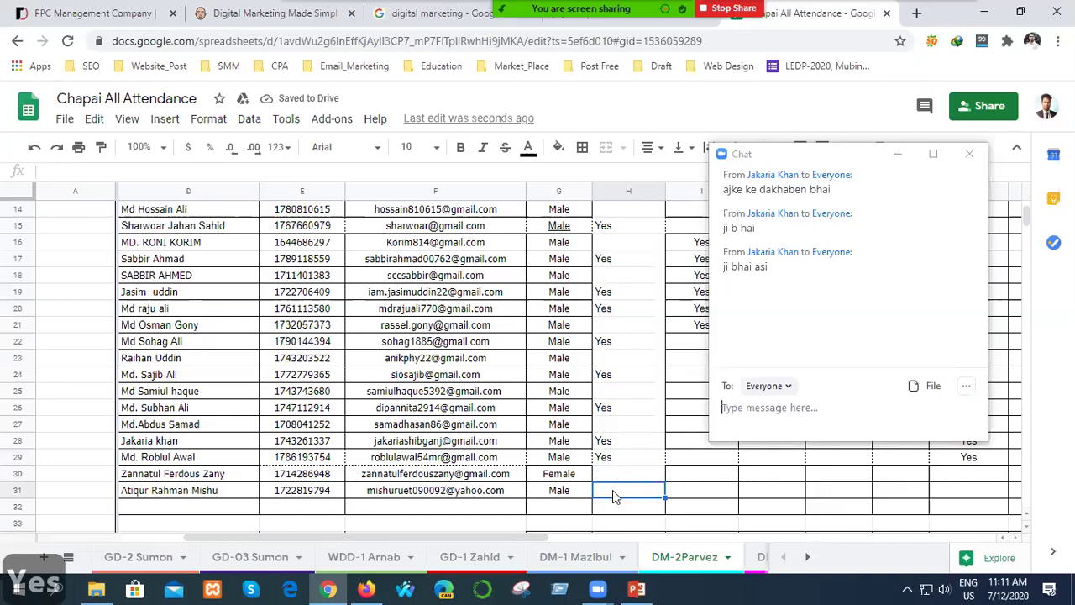
pyautogui.doubleClick(614, 490)
pyautogui.write('Yes')
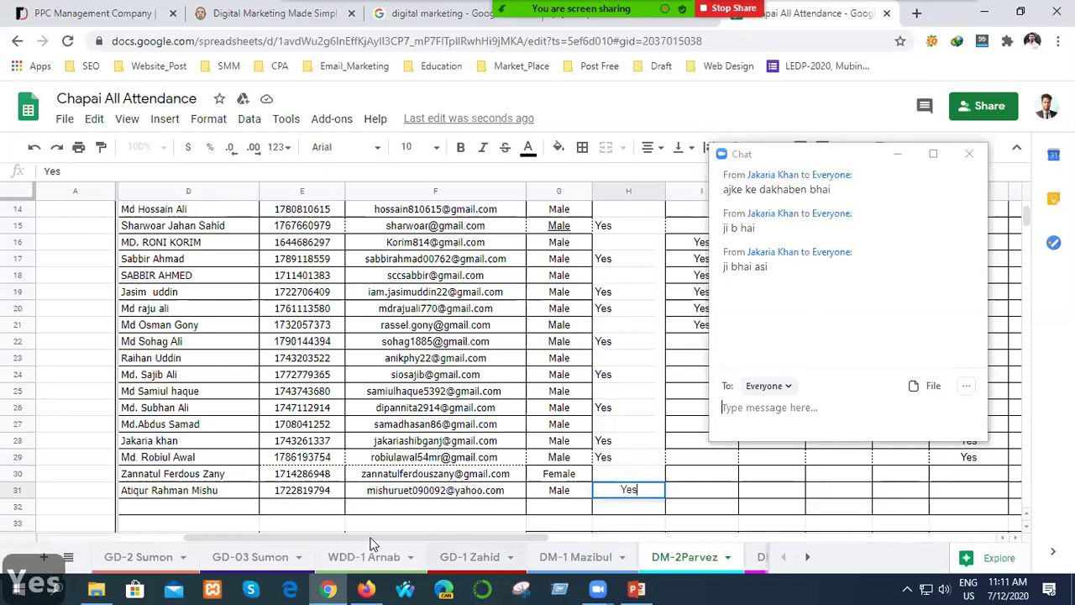
# Step: Move the GD-1 Zahid sheet before WDD-1 Arnab and return to DM-2Parvez
pyautogui.moveTo(373, 543); pyautogui.dragTo(378, 532)
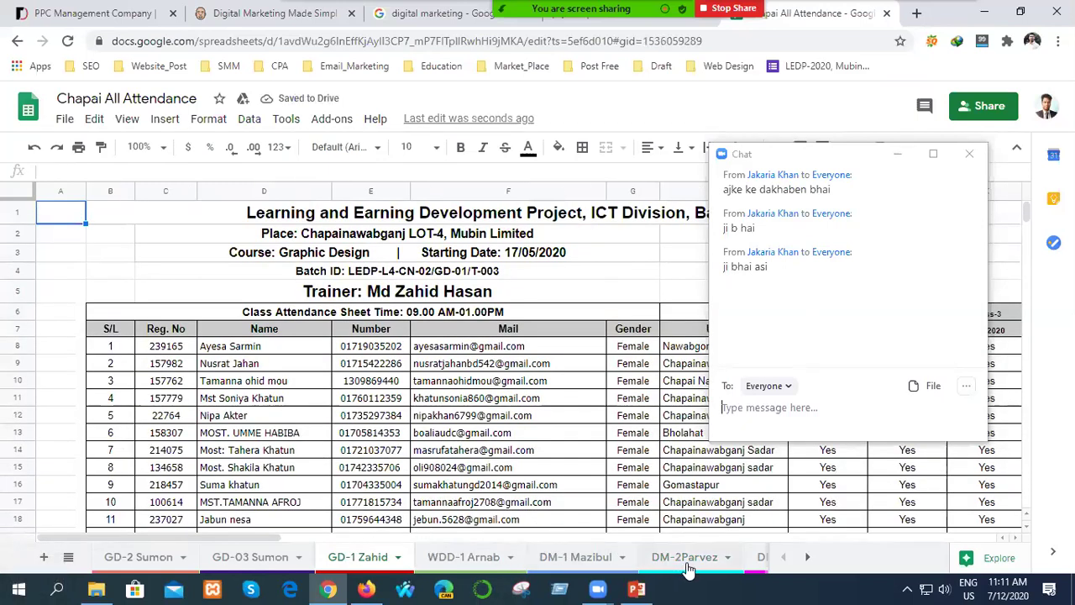
pyautogui.click(685, 561)
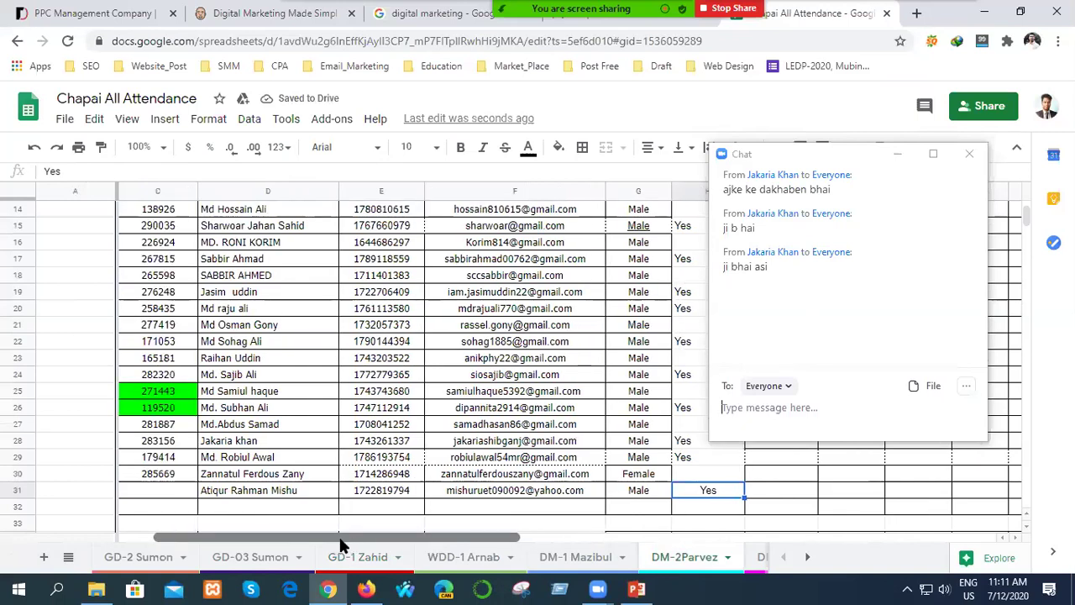
pyautogui.moveTo(338, 534); pyautogui.dragTo(314, 534)
# Step: Enter registration number 292441 in C31, save, and close the meeting chat
pyautogui.click(238, 490)
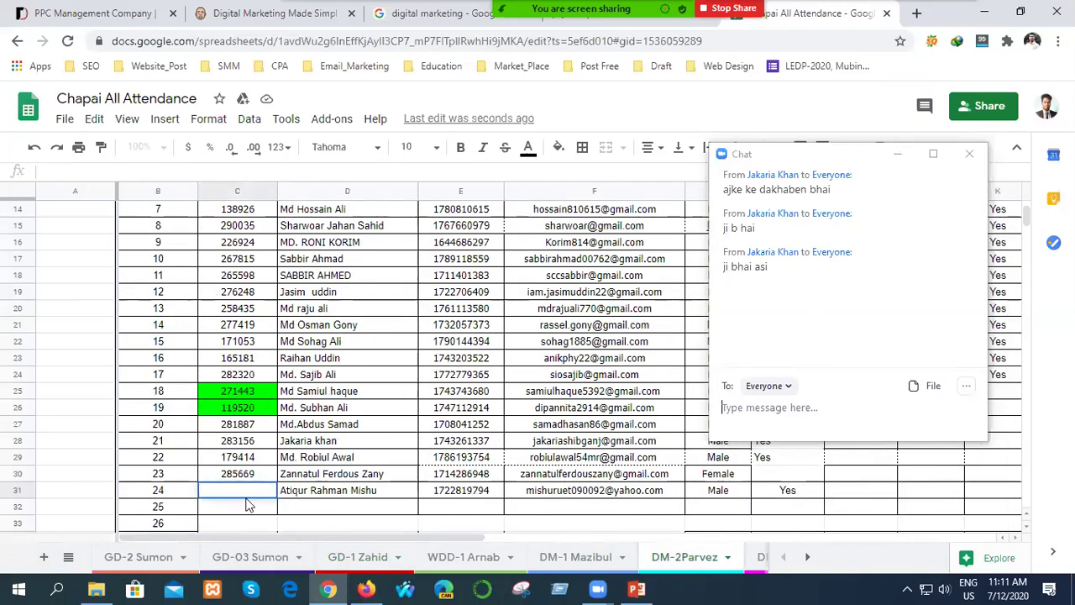
pyautogui.write('2')
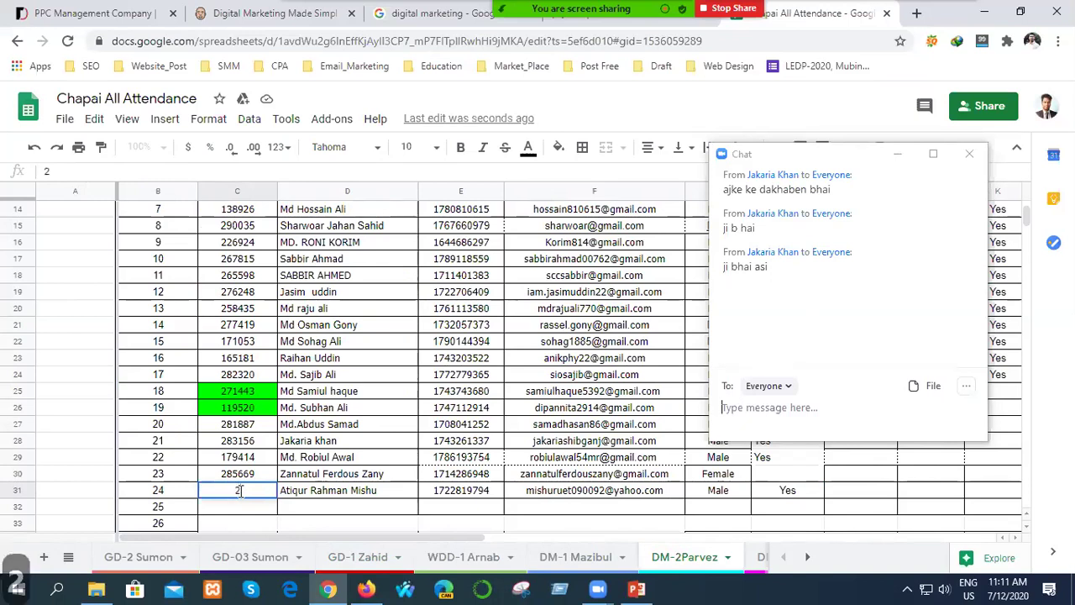
pyautogui.write('9244')
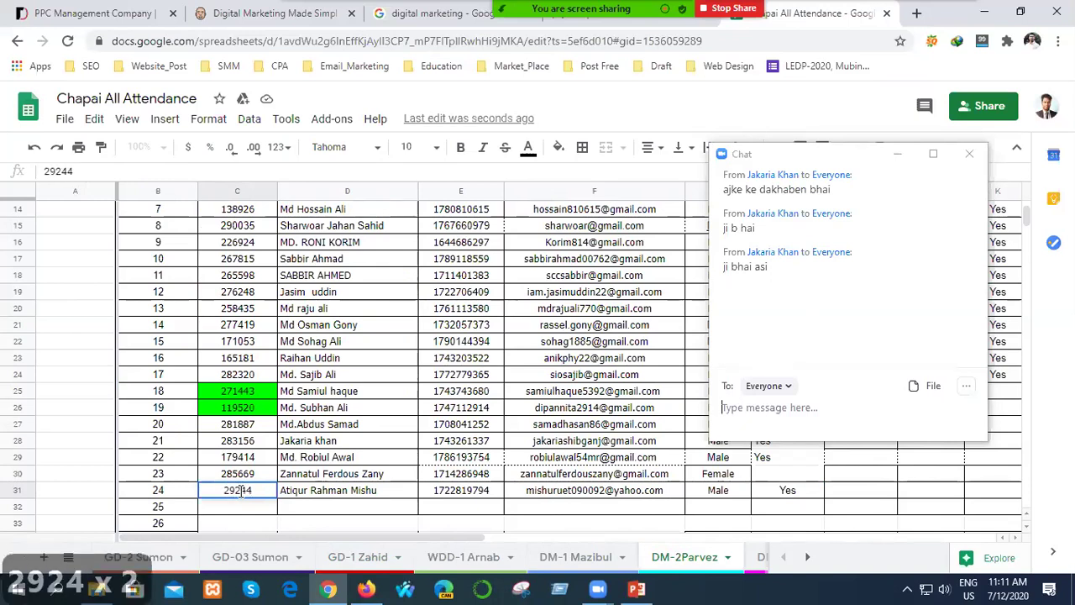
pyautogui.write('1')
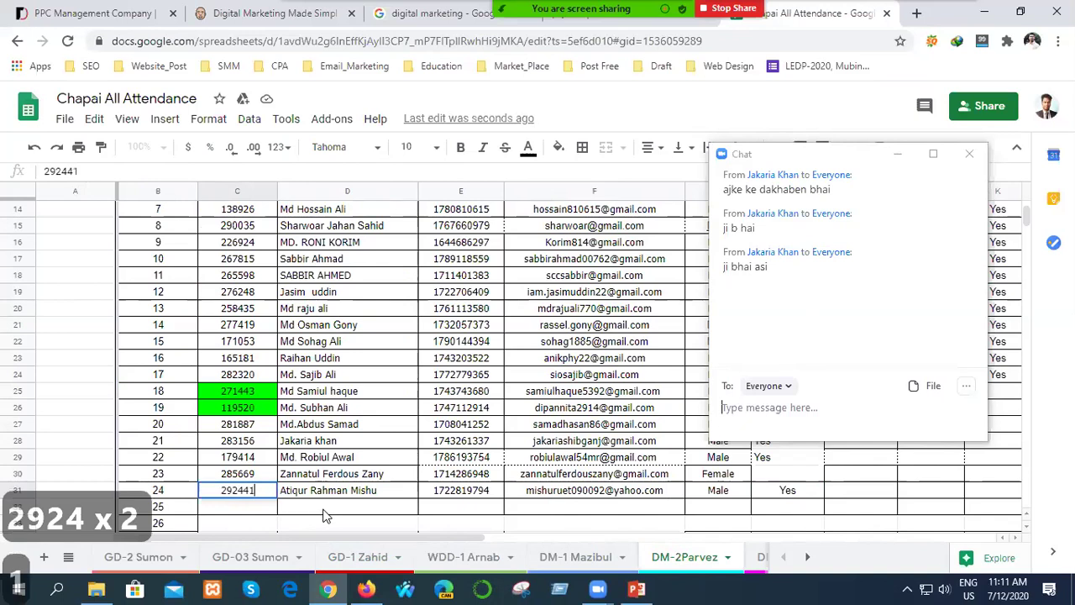
pyautogui.click(326, 516)
pyautogui.hotkey('ctrl', 's')
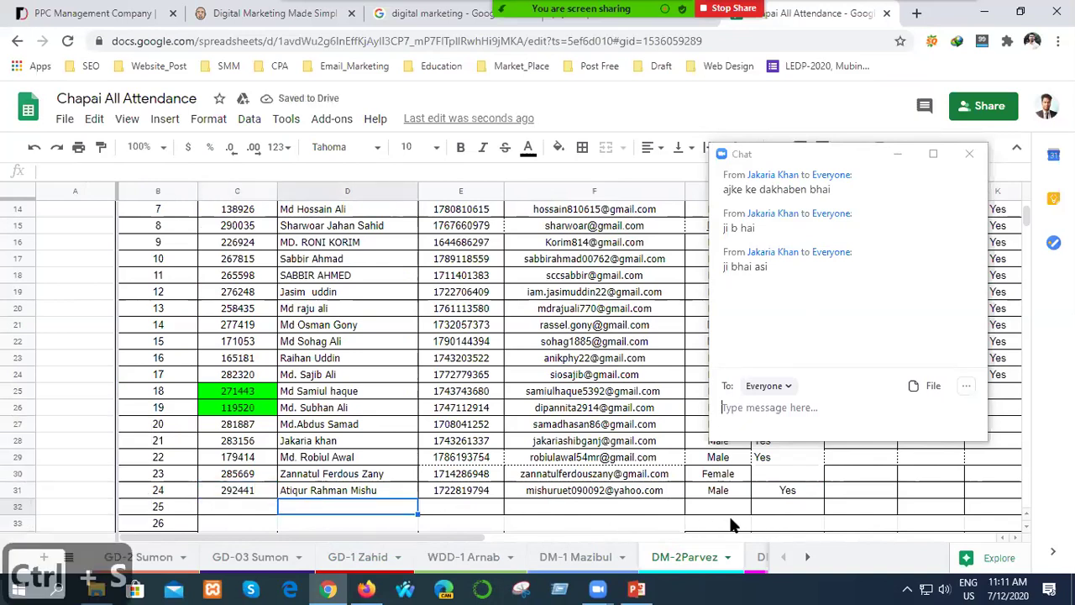
pyautogui.click(969, 154)
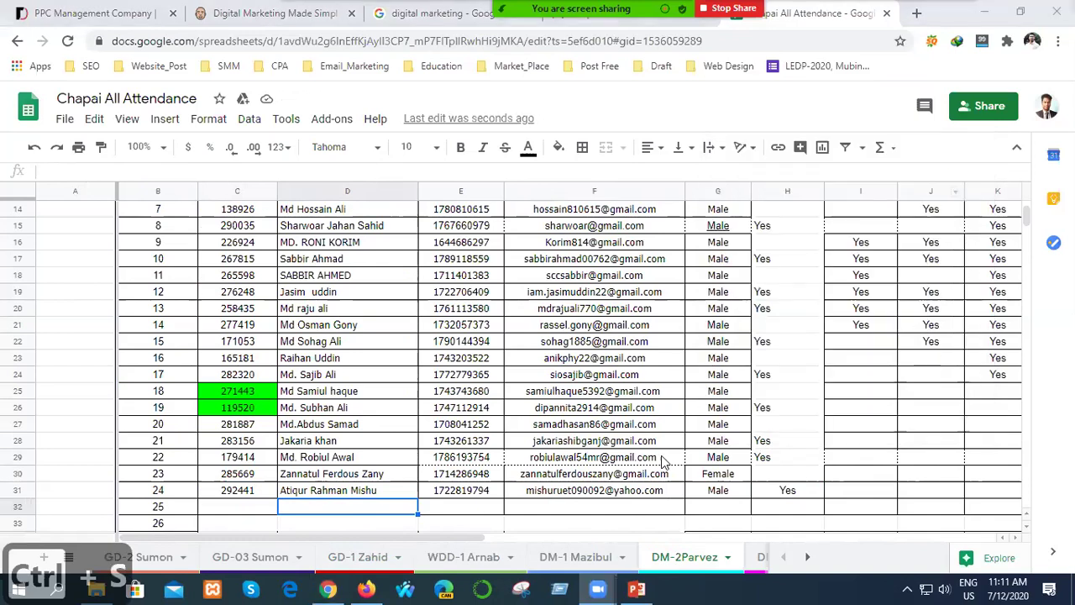
# Step: Copy the attendance marks in H8:H33 and paste them into column V from V8
pyautogui.click(687, 512)
pyautogui.moveTo(460, 538); pyautogui.dragTo(611, 540)
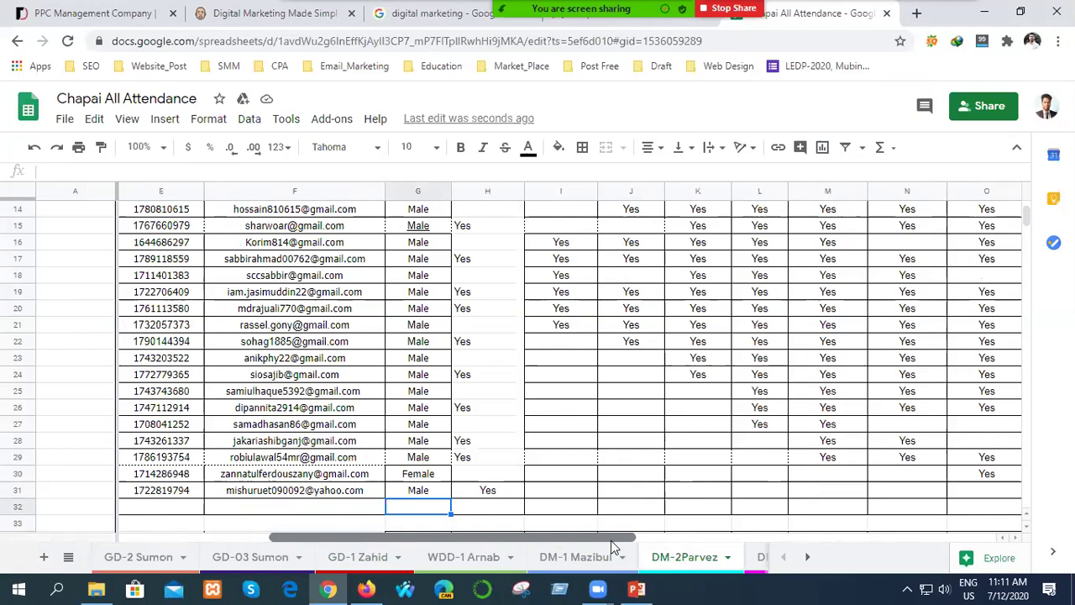
pyautogui.scroll(4, 471, 371)
pyautogui.moveTo(485, 326); pyautogui.dragTo(490, 356)
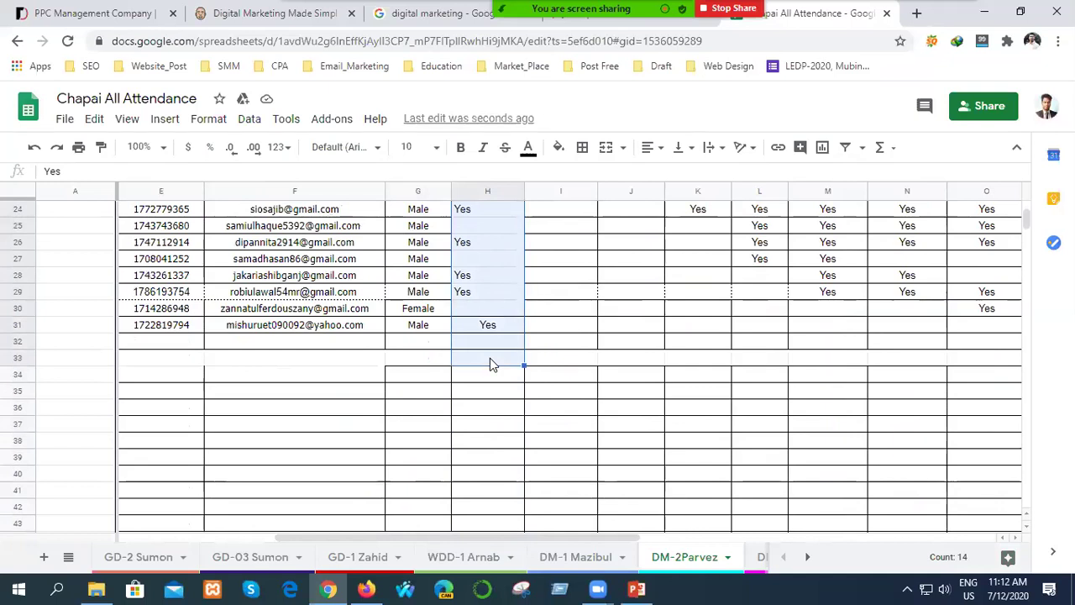
pyautogui.hotkey('ctrl', 'c')
pyautogui.moveTo(484, 539); pyautogui.dragTo(823, 536)
pyautogui.scroll(3, 685, 475)
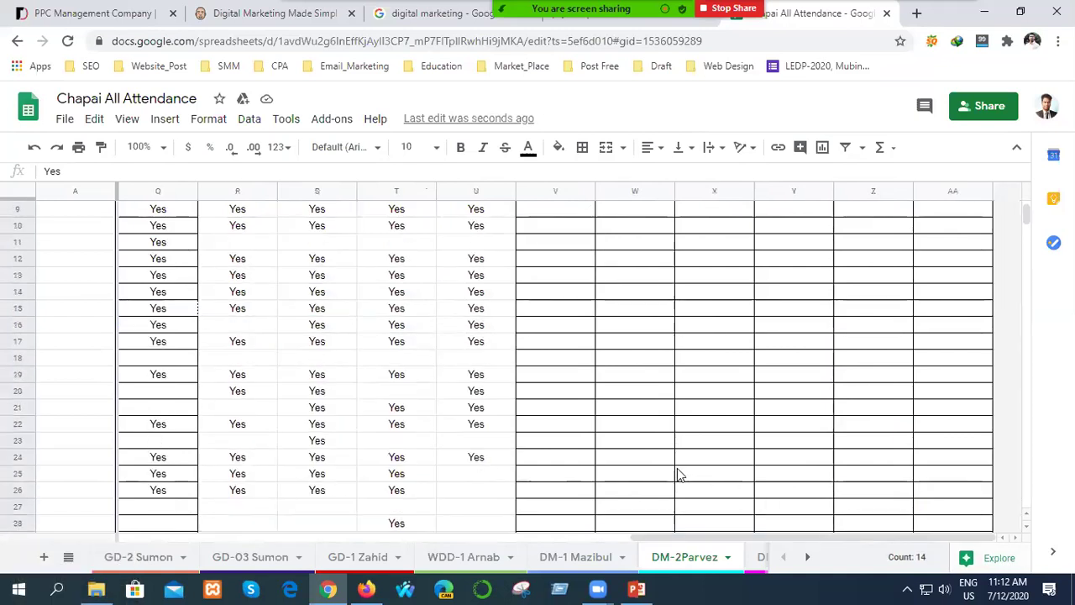
pyautogui.scroll(3, 679, 474)
pyautogui.scroll(-1, 672, 474)
pyautogui.click(560, 304)
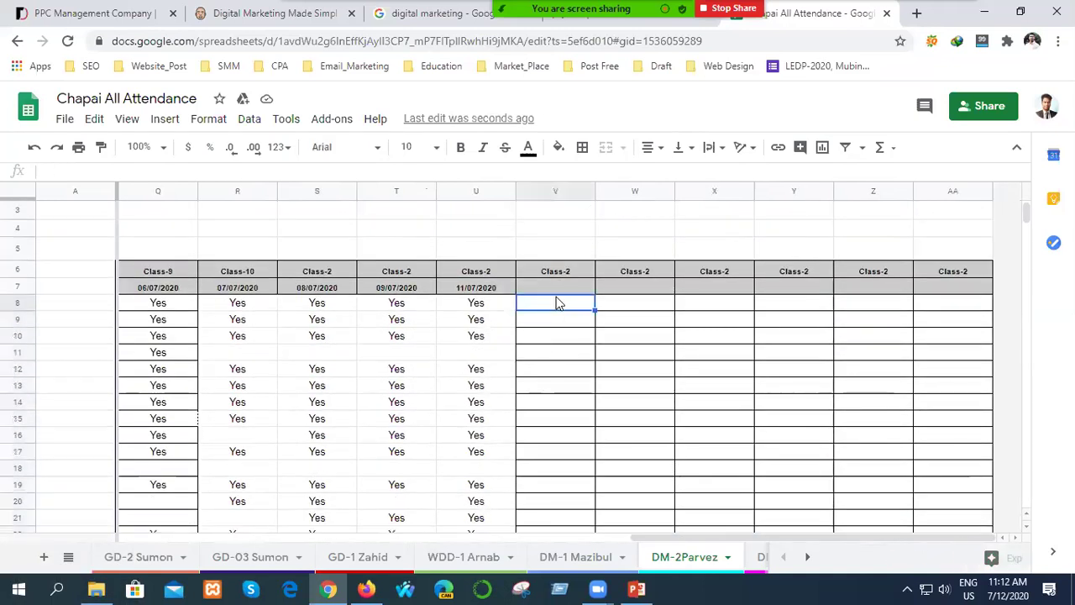
pyautogui.hotkey('ctrl', 'v')
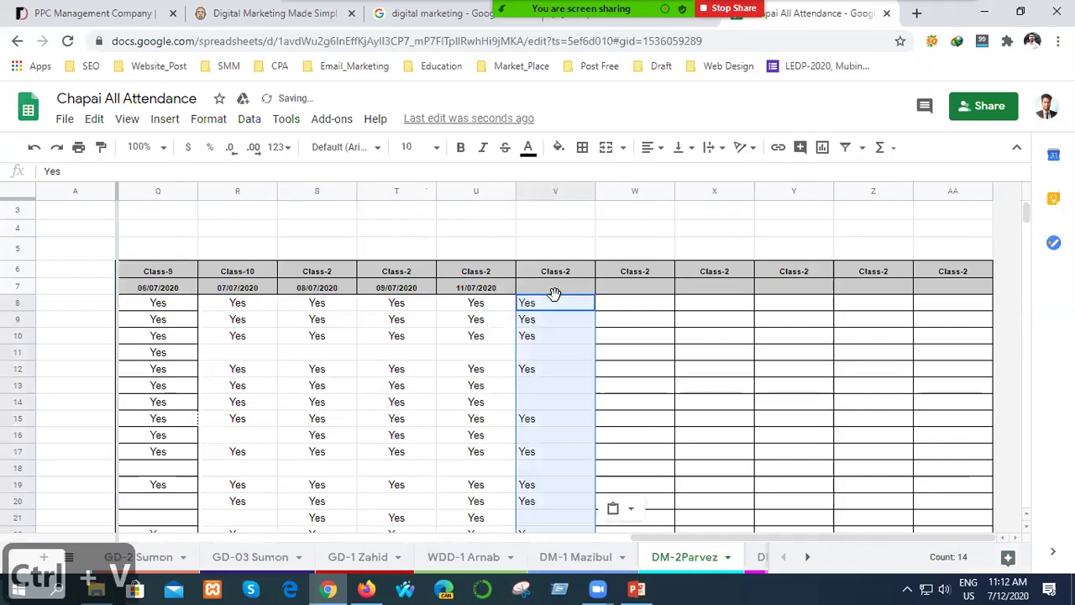
pyautogui.doubleClick(547, 292)
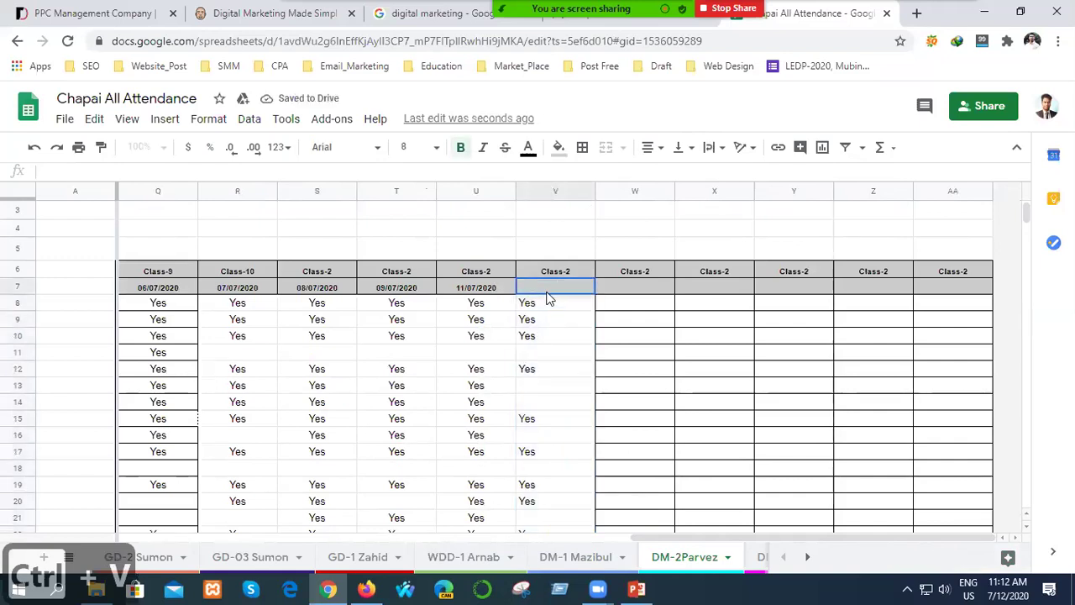
# Step: Date the new column V as 12/07/2020 in V7 and save
pyautogui.write('1')
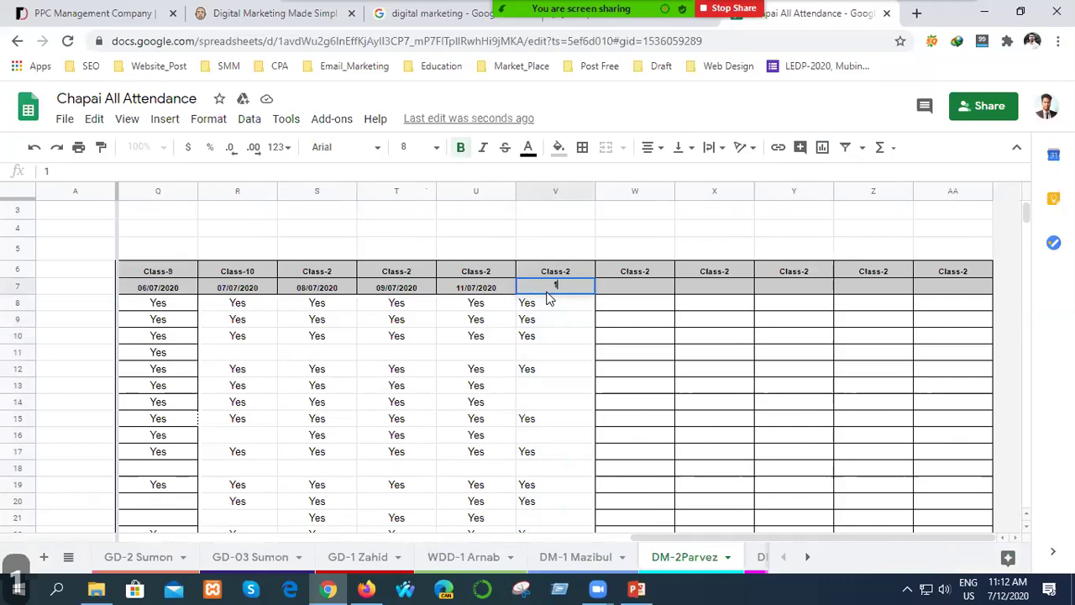
pyautogui.press('BackSpace')
pyautogui.write('07')
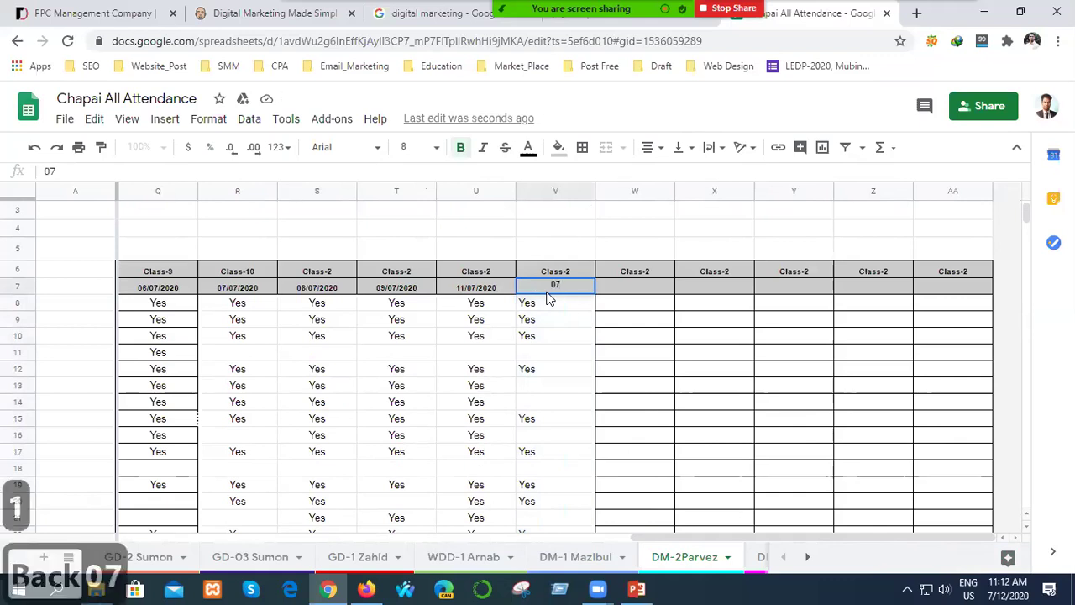
pyautogui.write('/12/')
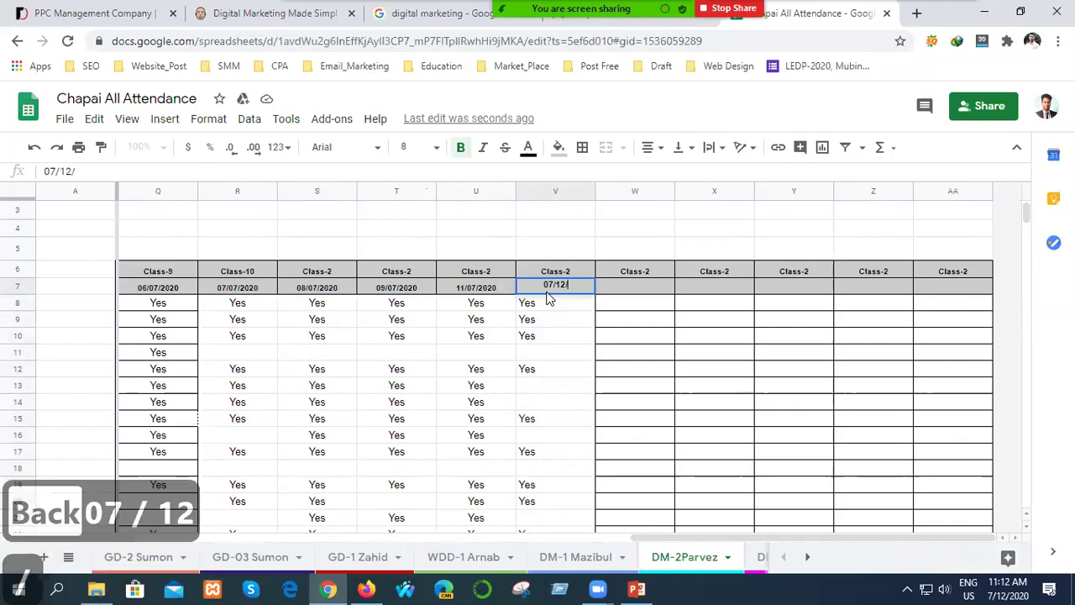
pyautogui.write('2020')
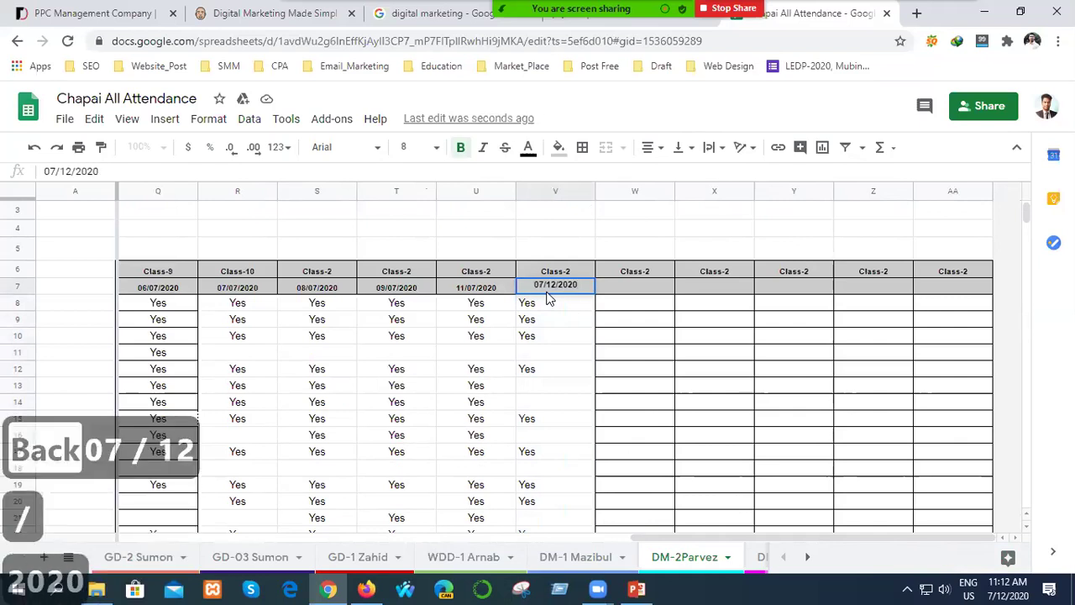
pyautogui.scroll(1, 569, 235)
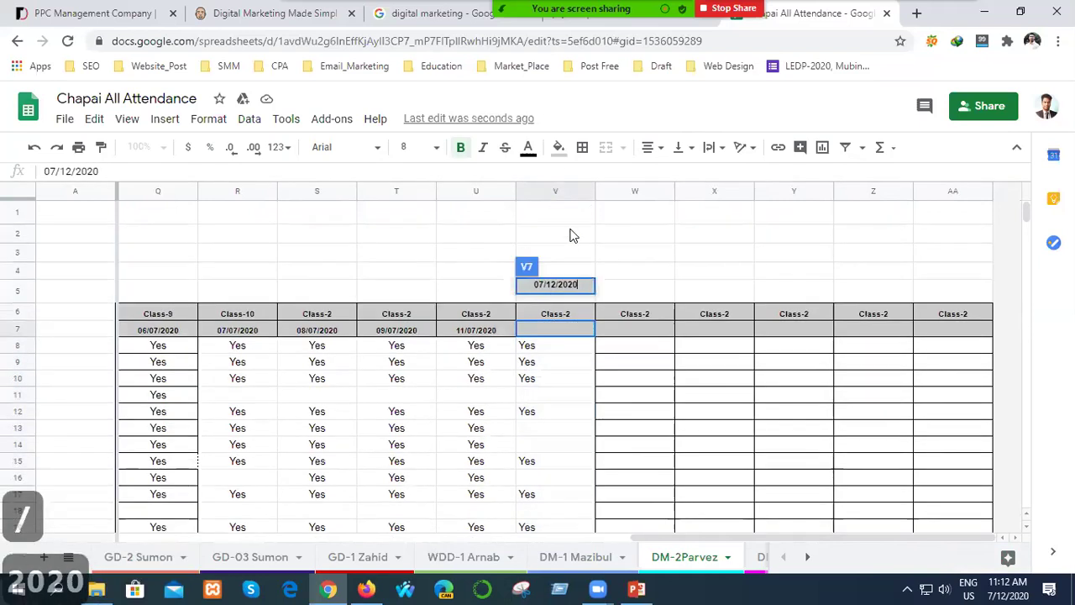
pyautogui.scroll(-2, 570, 236)
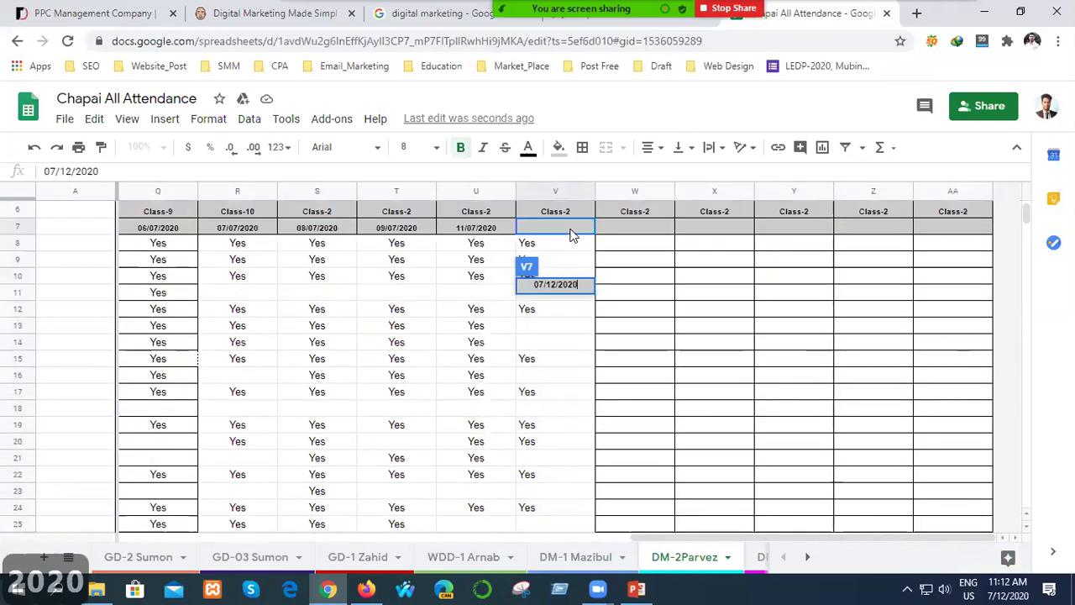
pyautogui.scroll(1, 569, 235)
pyautogui.scroll(1, 569, 235)
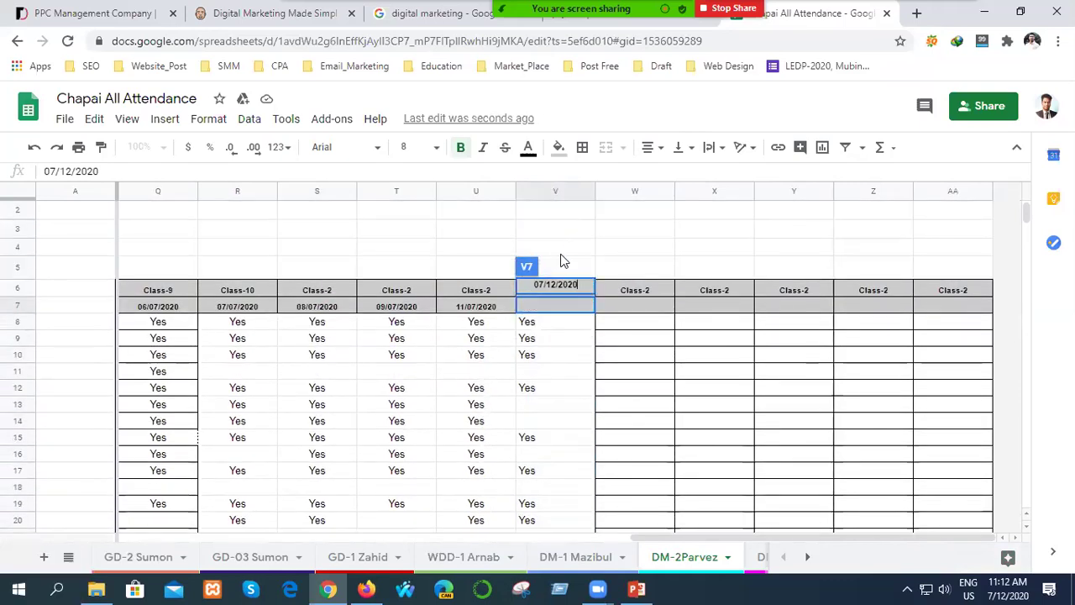
pyautogui.scroll(-1, 563, 263)
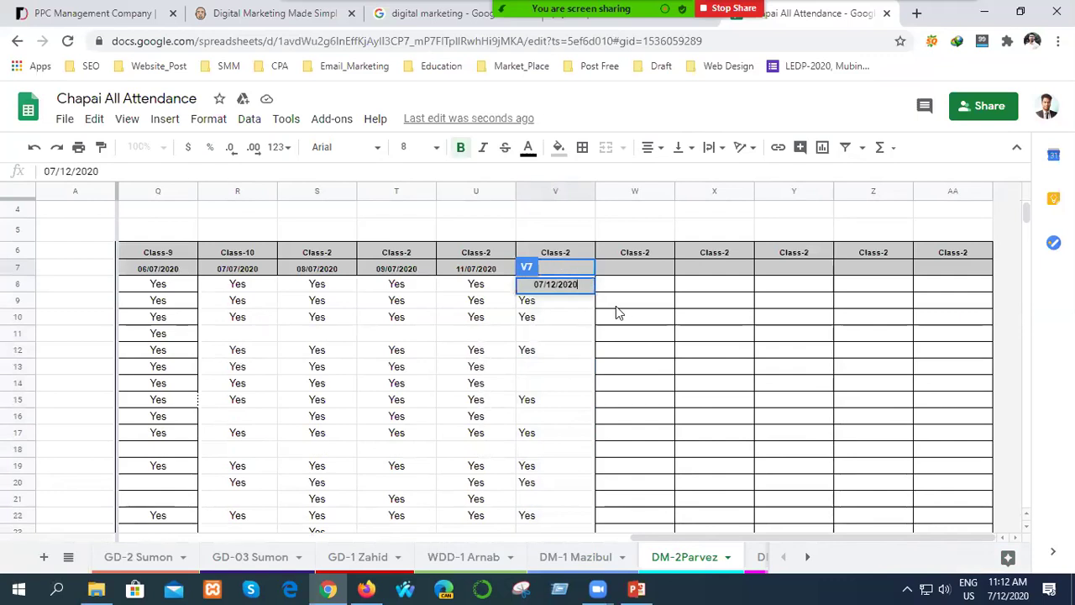
pyautogui.scroll(1, 618, 311)
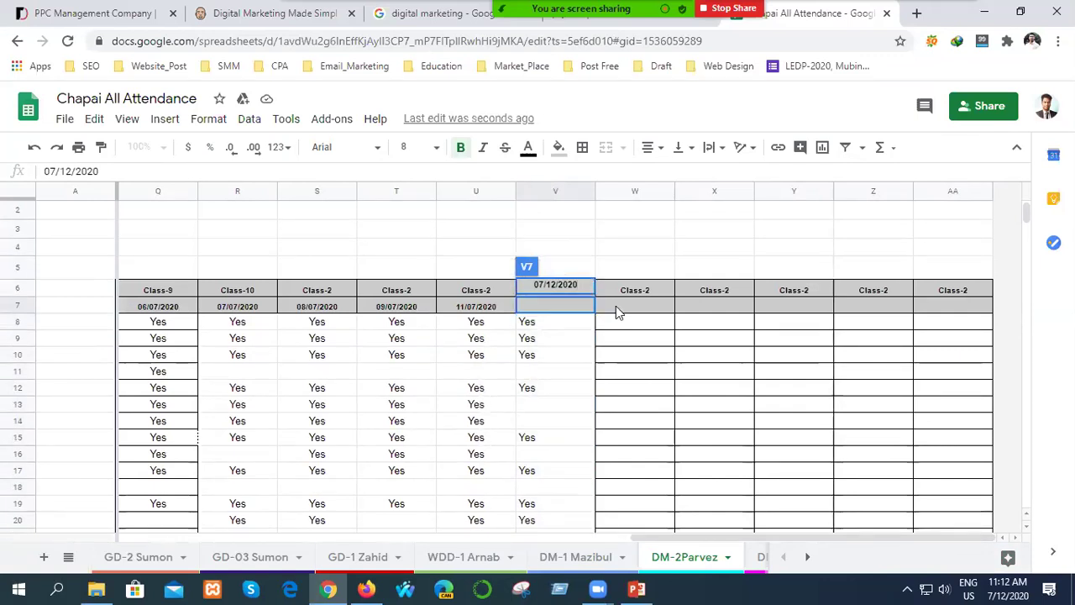
pyautogui.scroll(-1, 616, 309)
pyautogui.scroll(-3, 702, 401)
pyautogui.scroll(3, 700, 398)
pyautogui.scroll(1, 699, 398)
pyautogui.scroll(-1, 701, 399)
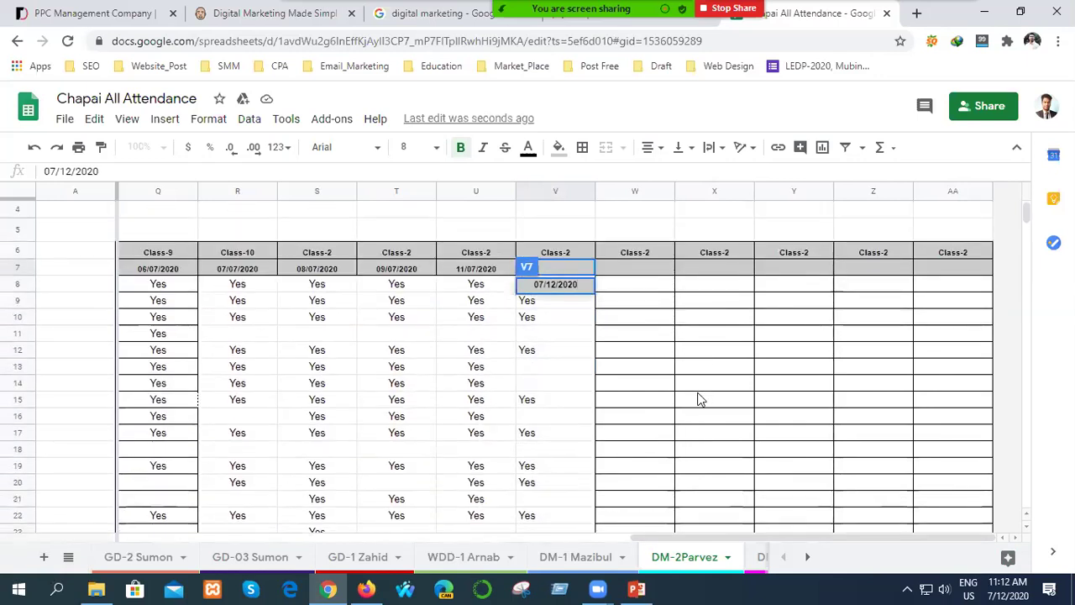
pyautogui.doubleClick(578, 262)
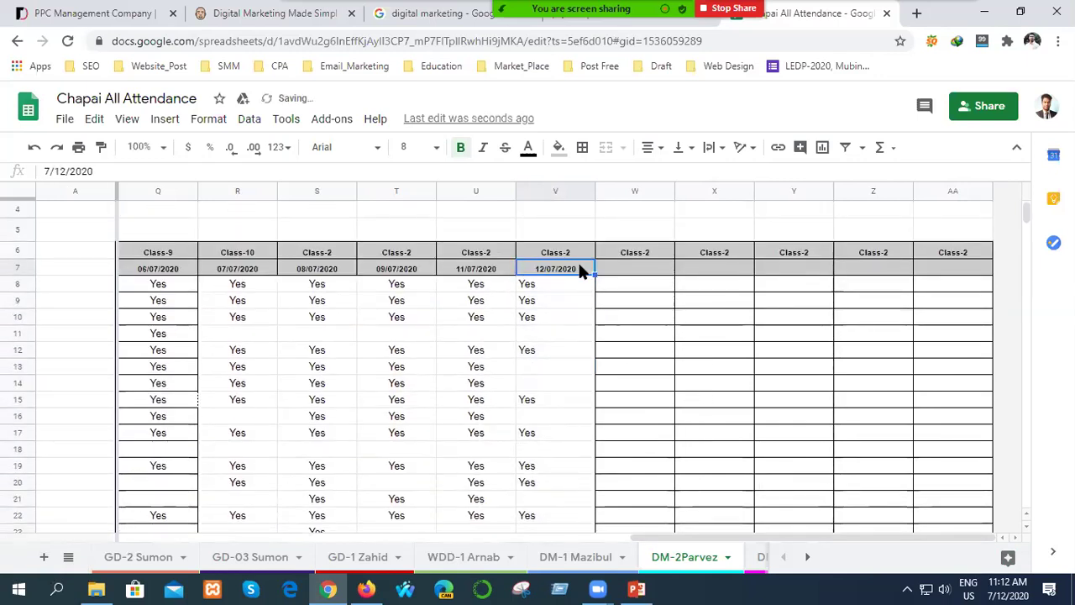
pyautogui.click(655, 306)
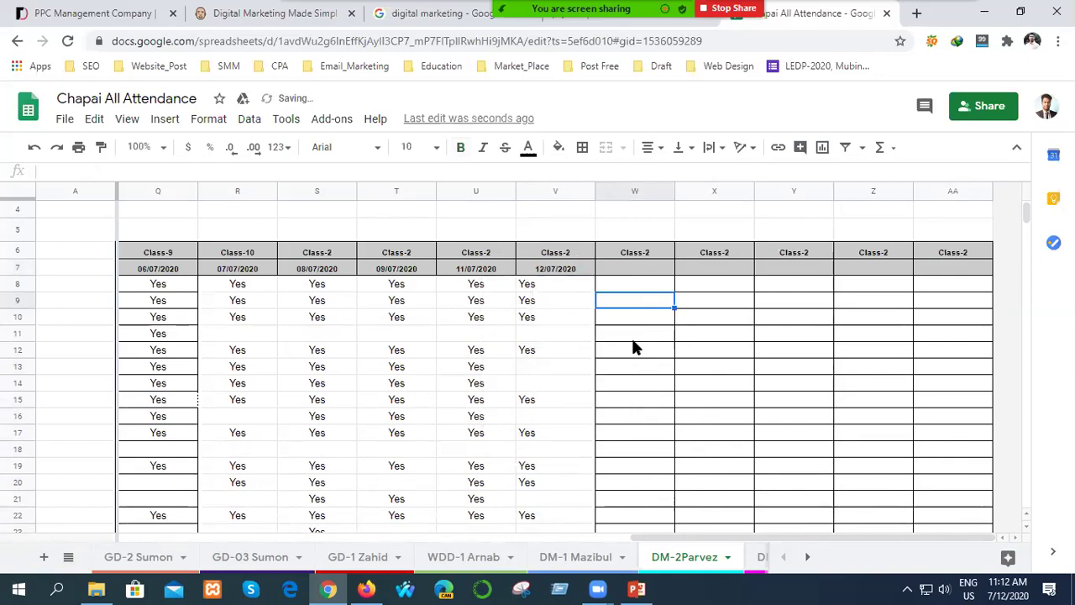
pyautogui.hotkey('ctrl', 's')
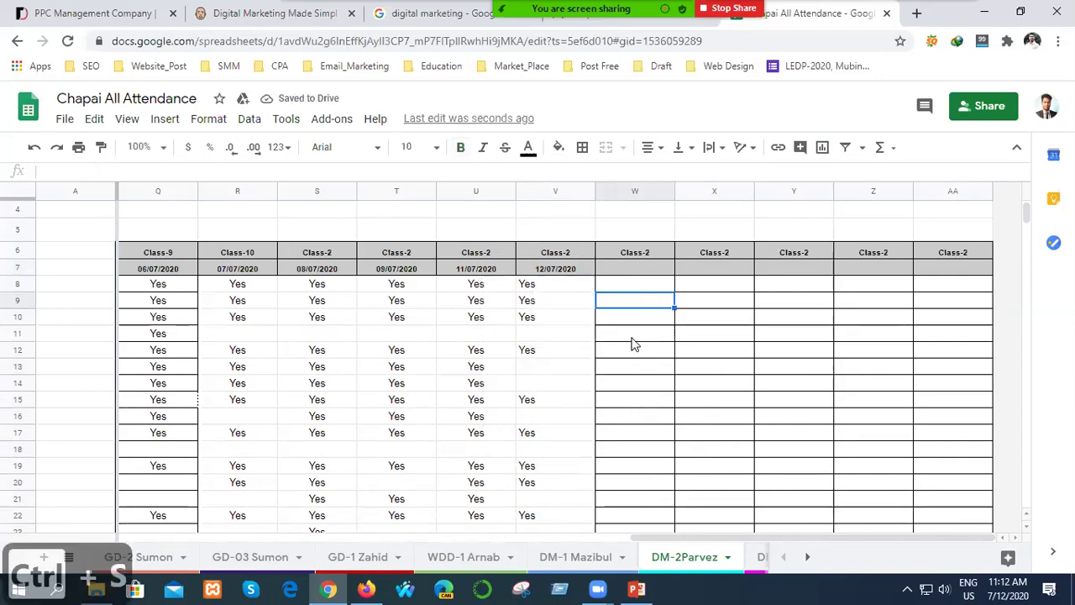
# Step: Centre-align all of column V horizontally
pyautogui.click(558, 192)
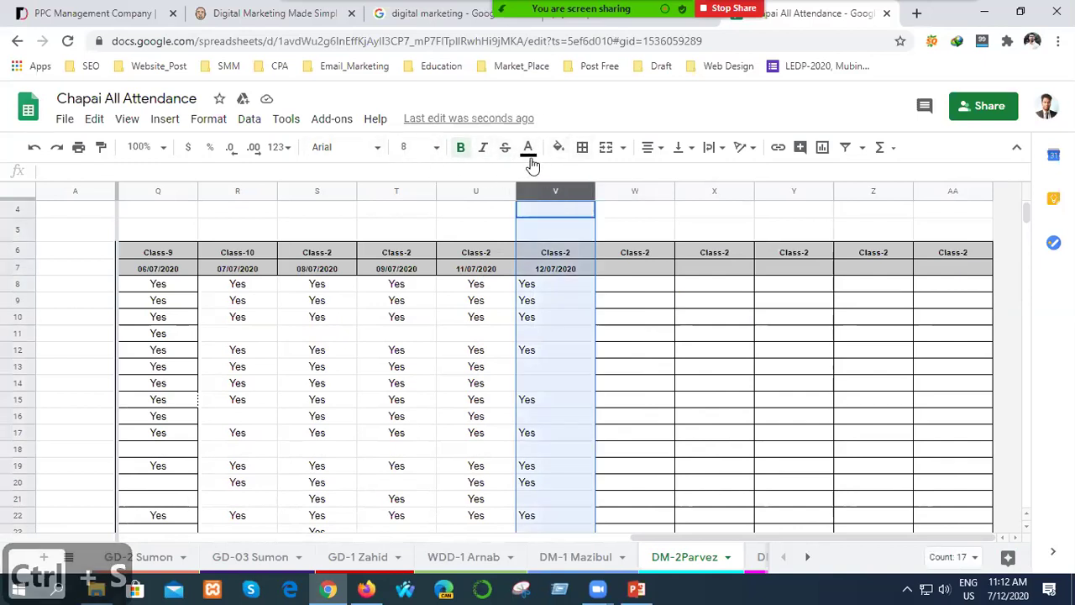
pyautogui.click(652, 154)
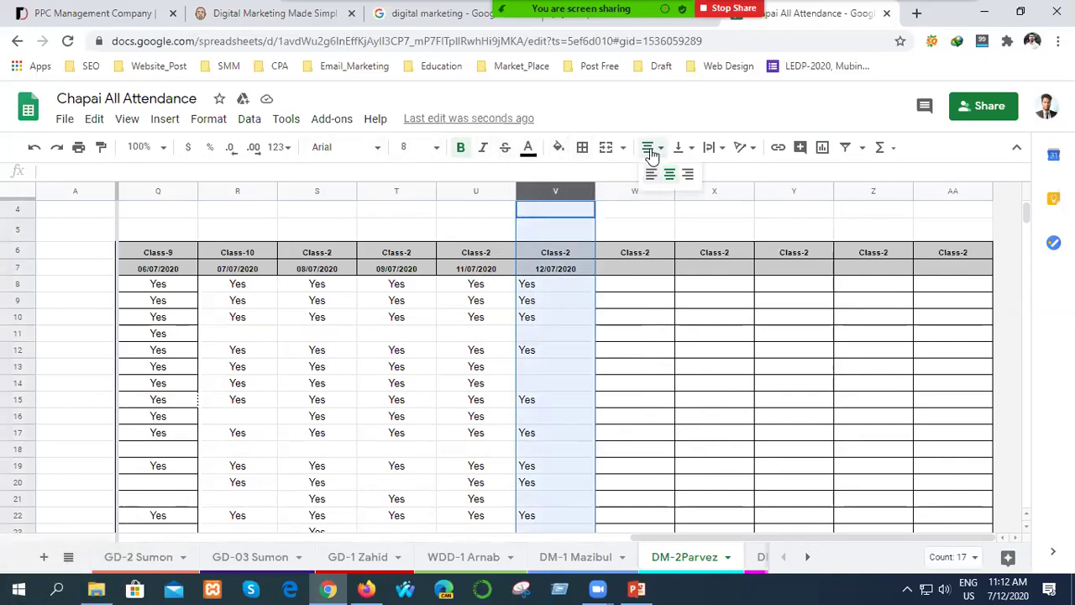
pyautogui.click(671, 174)
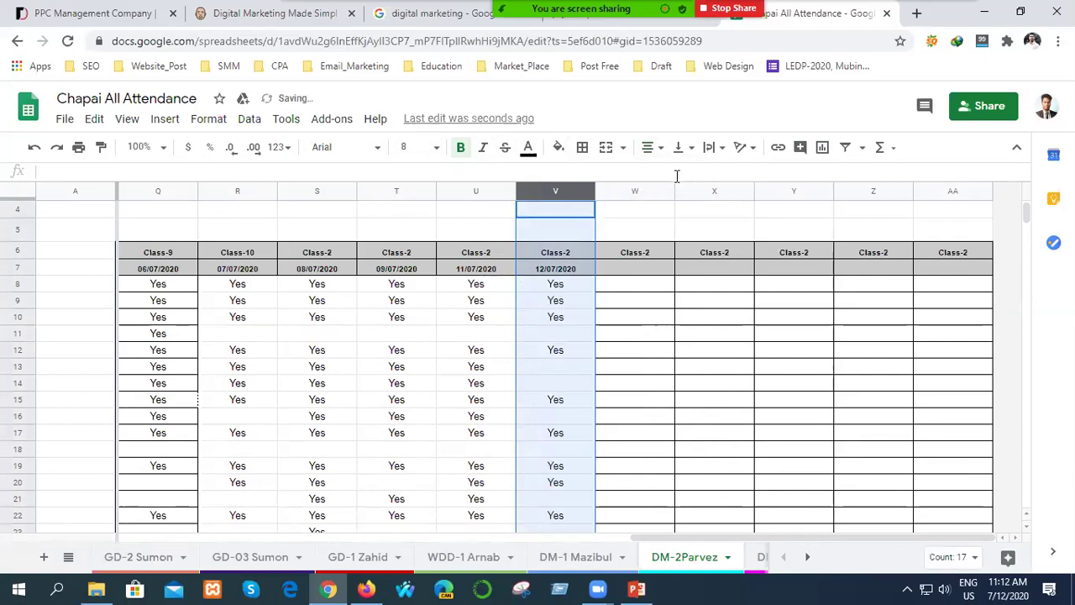
pyautogui.click(636, 361)
# Step: Edit cell V53 in the links row and save the spreadsheet again
pyautogui.scroll(-6, 739, 374)
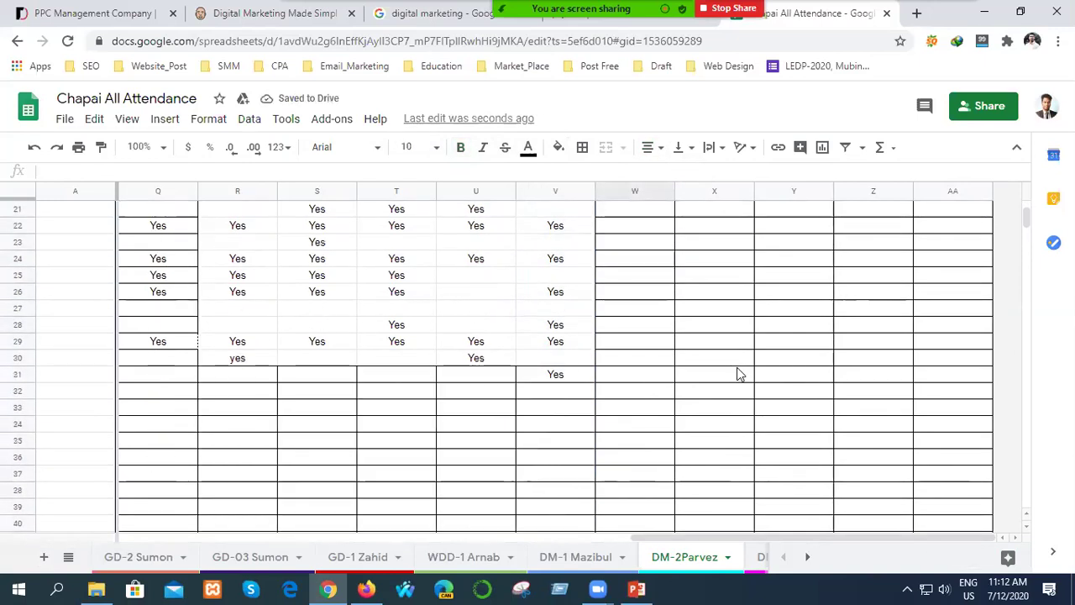
pyautogui.scroll(-4, 739, 375)
pyautogui.scroll(-2, 739, 375)
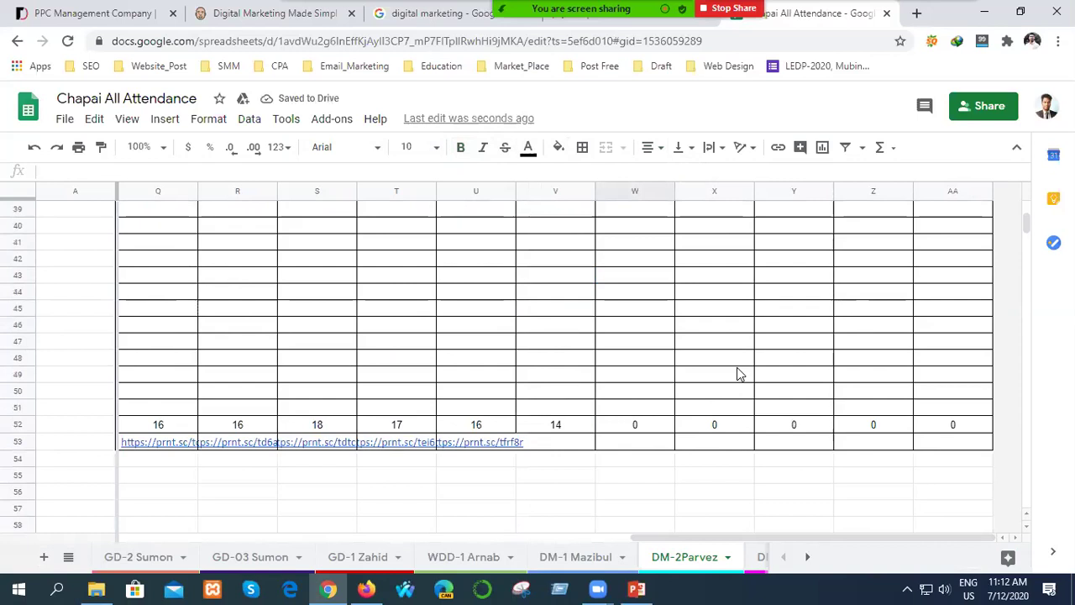
pyautogui.click(548, 450)
pyautogui.doubleClick(547, 445)
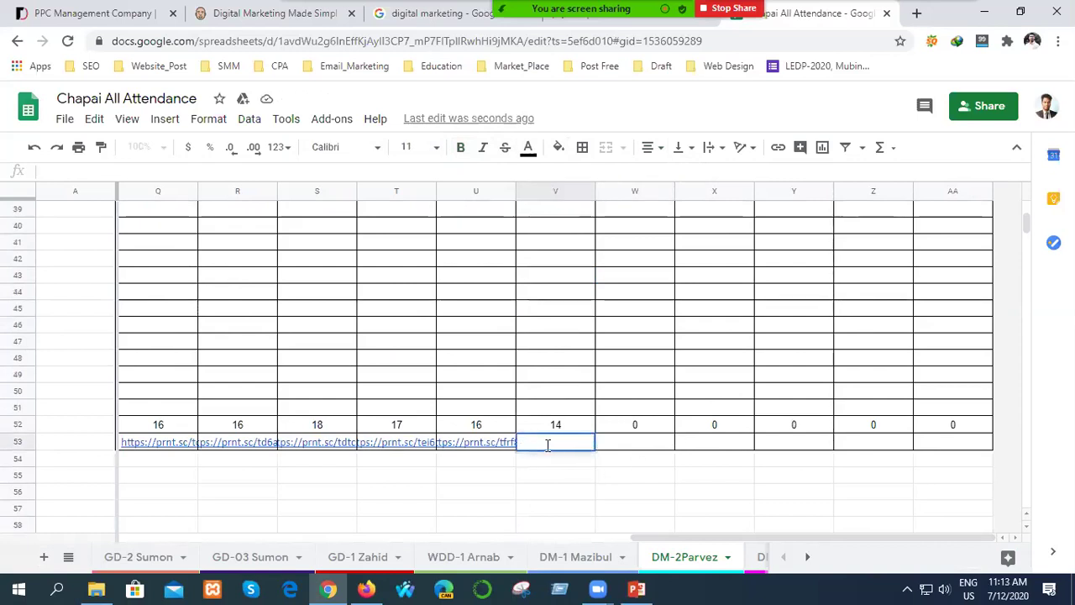
pyautogui.hotkey('ctrl', 's')
pyautogui.click(553, 472)
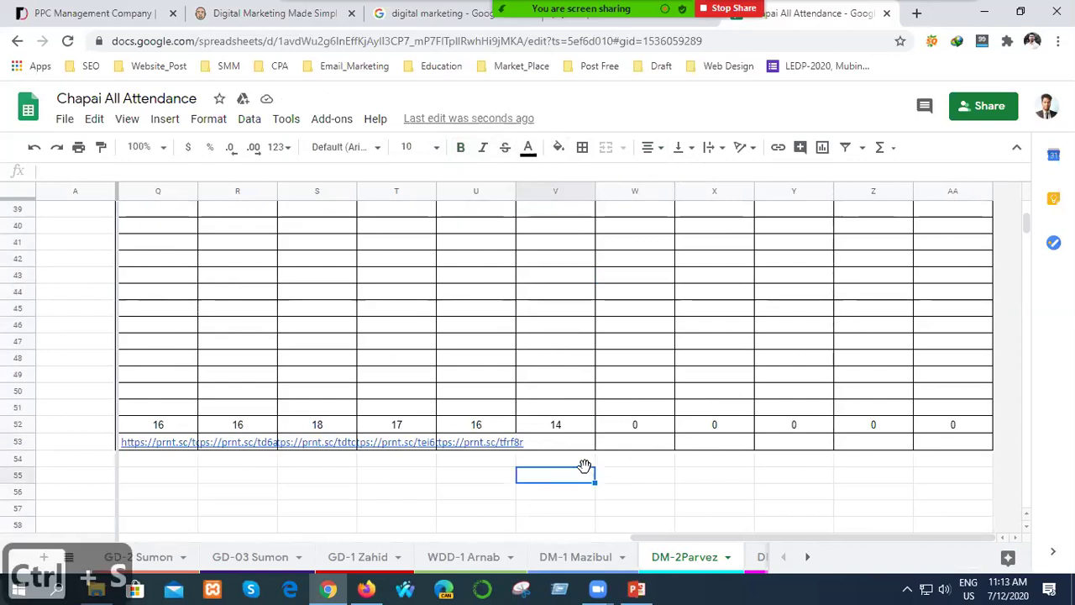
pyautogui.scroll(-8, 697, 478)
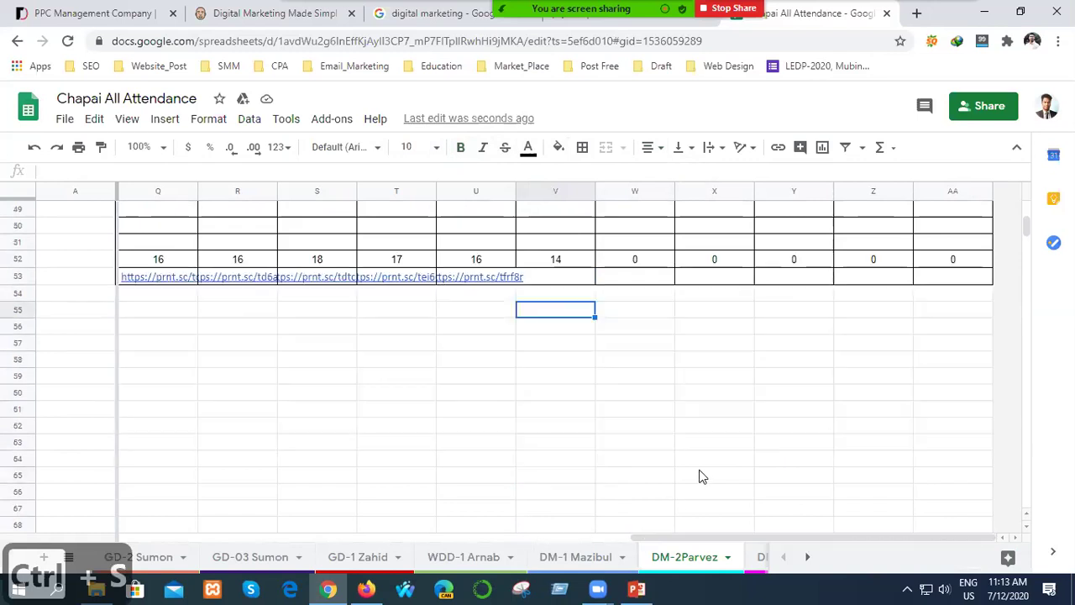
pyautogui.moveTo(656, 537); pyautogui.dragTo(159, 535)
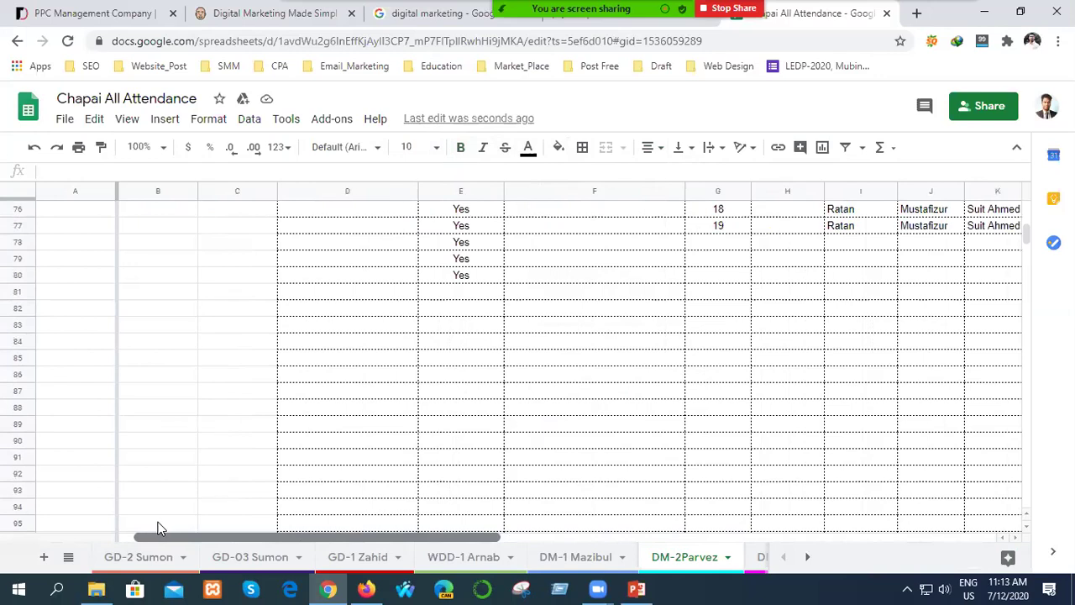
# Step: Enter the class date 12/07/2020 in cell D72
pyautogui.scroll(3, 498, 453)
pyautogui.scroll(1, 498, 454)
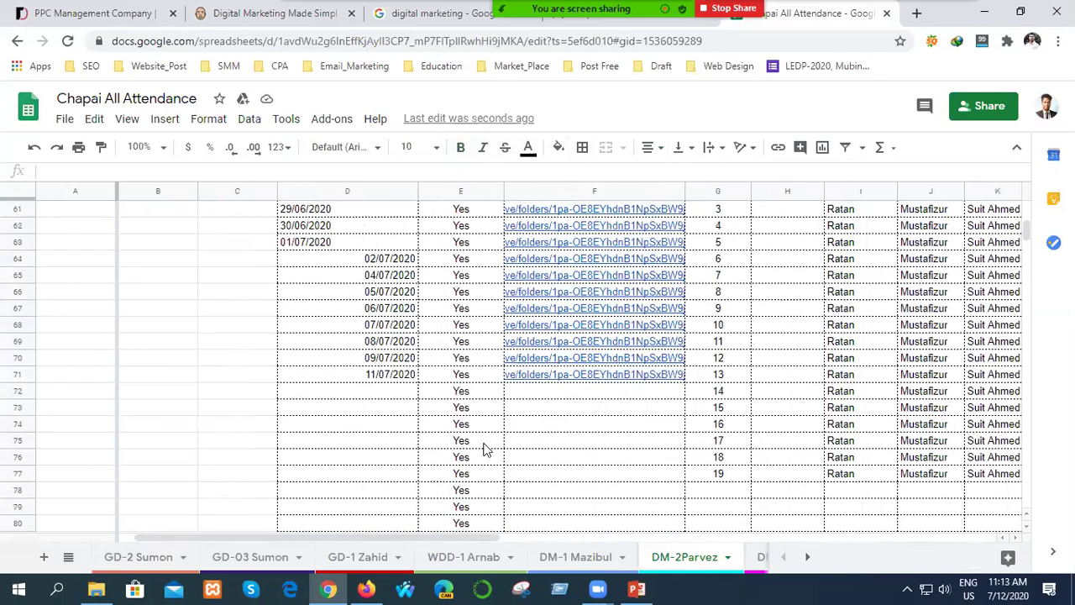
pyautogui.click(378, 390)
pyautogui.write('12')
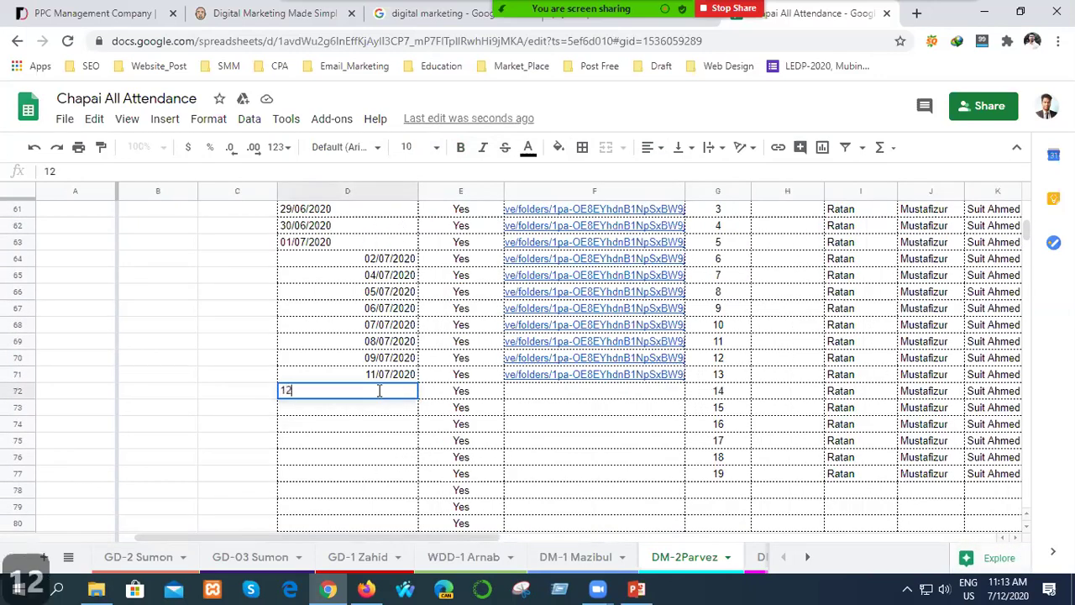
pyautogui.write('/')
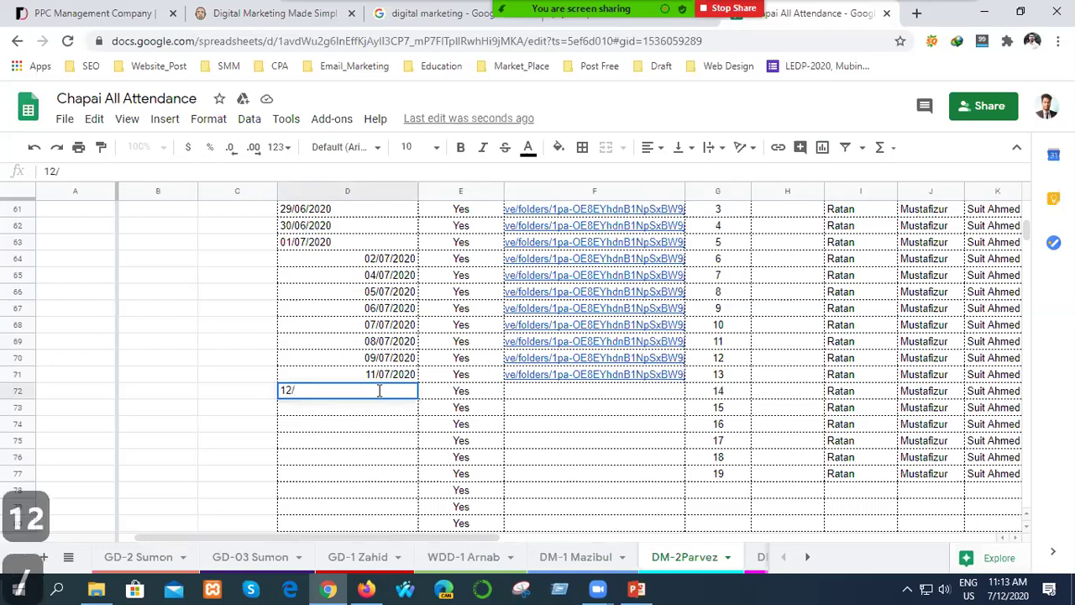
pyautogui.write('07/2')
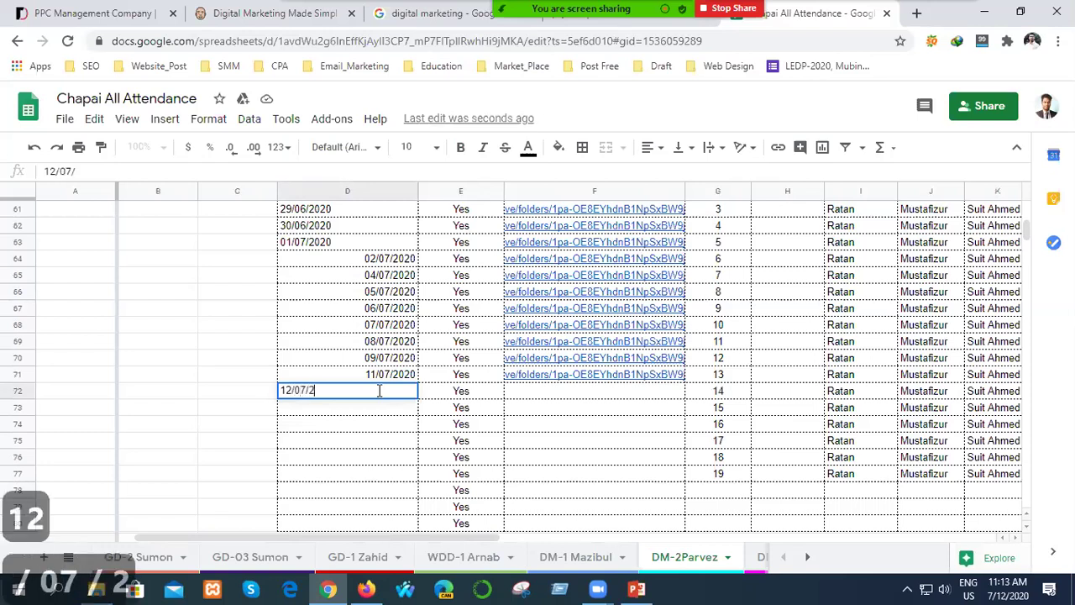
pyautogui.write('020')
pyautogui.click(172, 395)
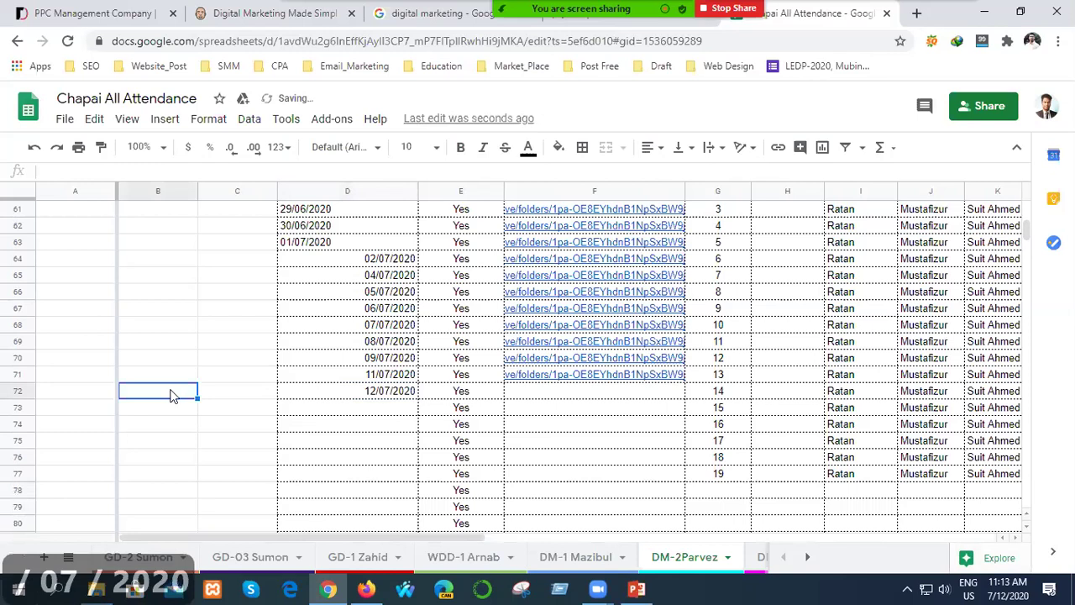
# Step: Copy F71's Drive folder link into F72 and save the spreadsheet
pyautogui.moveTo(585, 377)
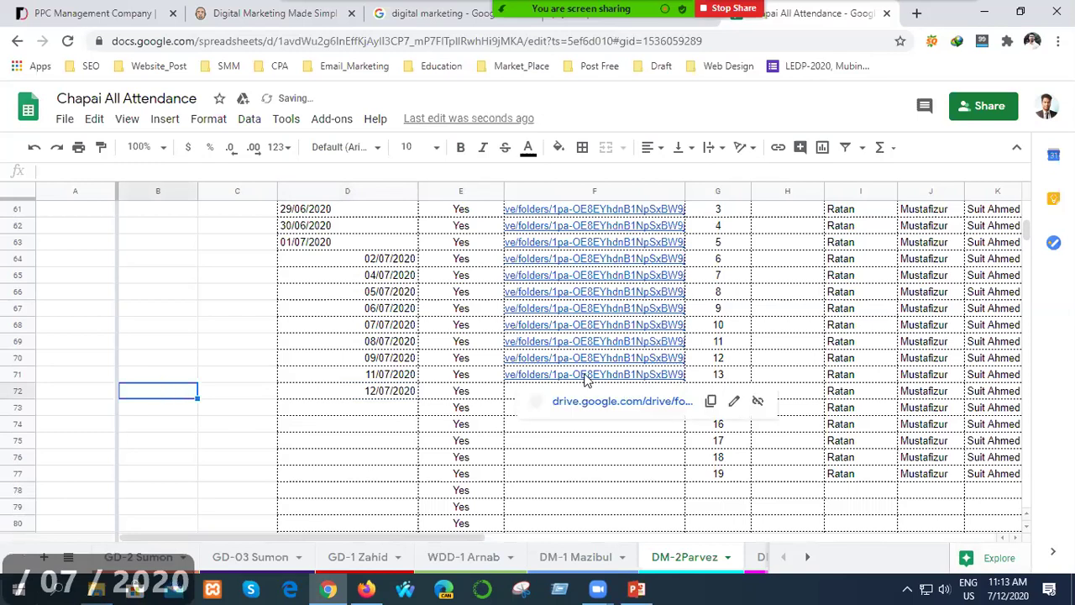
pyautogui.click(709, 402)
pyautogui.doubleClick(560, 391)
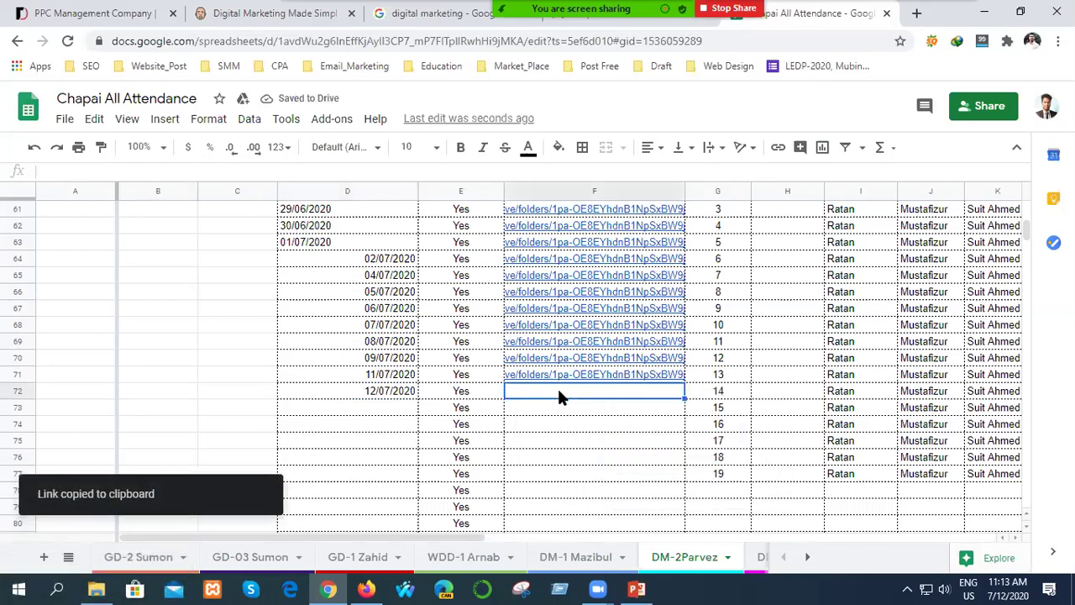
pyautogui.hotkey('ctrl', 'v')
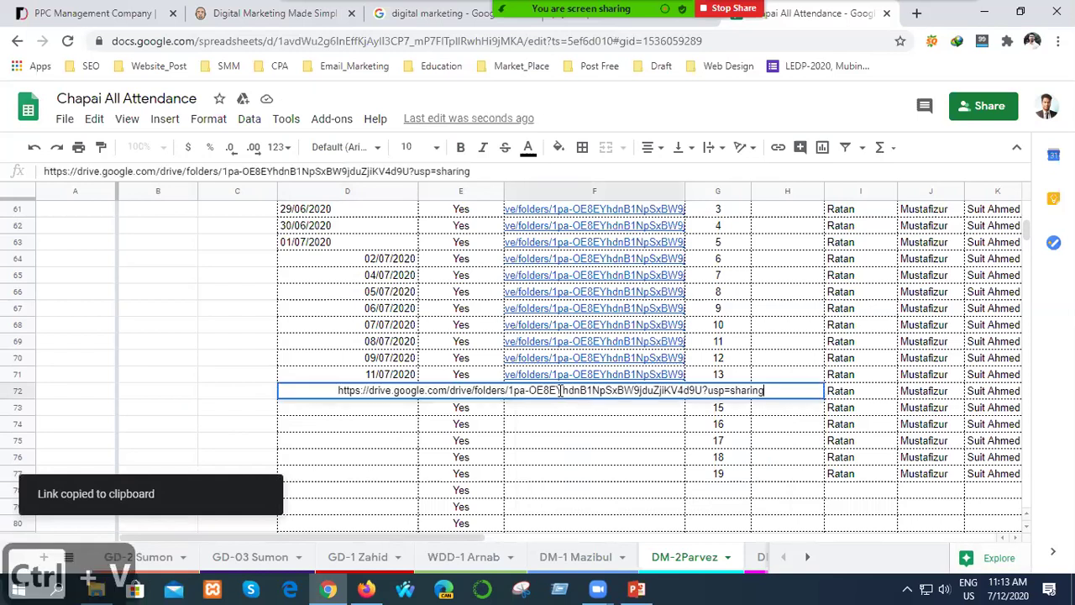
pyautogui.click(567, 458)
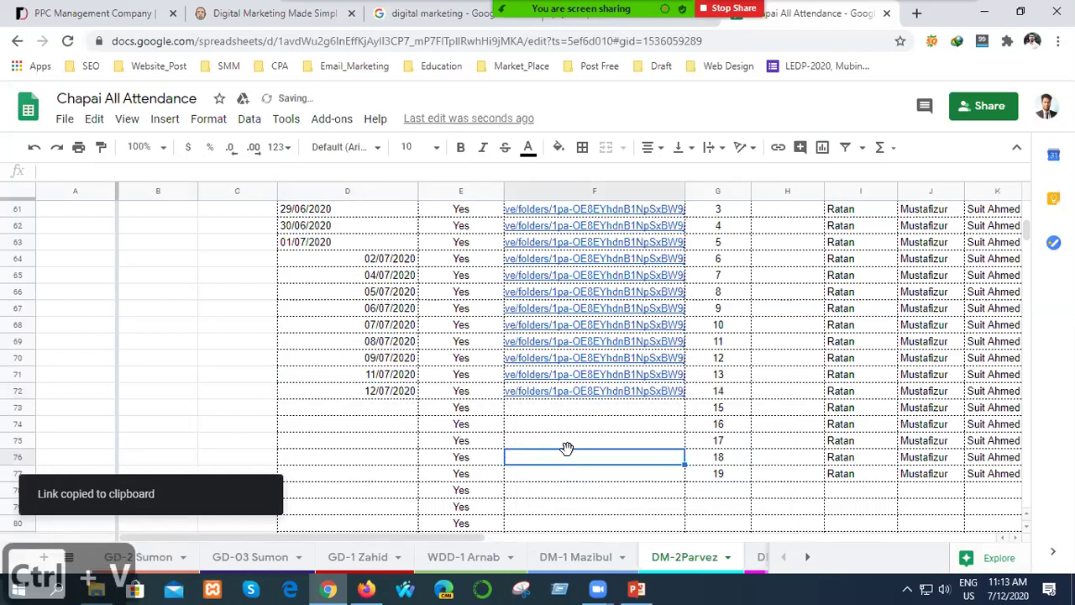
pyautogui.hotkey('ctrl', 's')
pyautogui.hotkey('ctrl', 's')
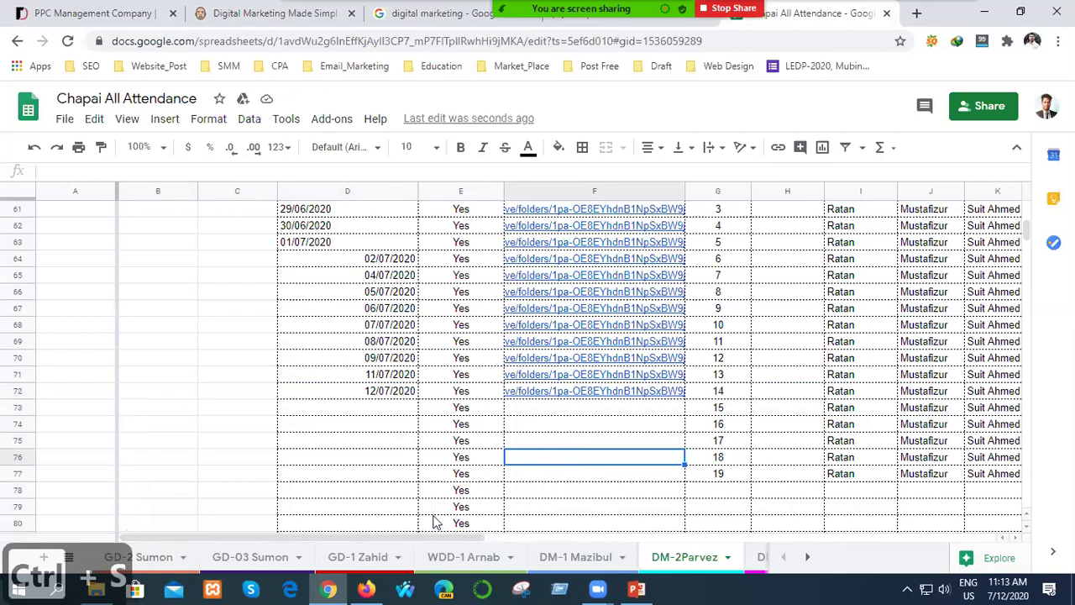
# Step: Open Facebook in a new Firefox tab
pyautogui.click(367, 588)
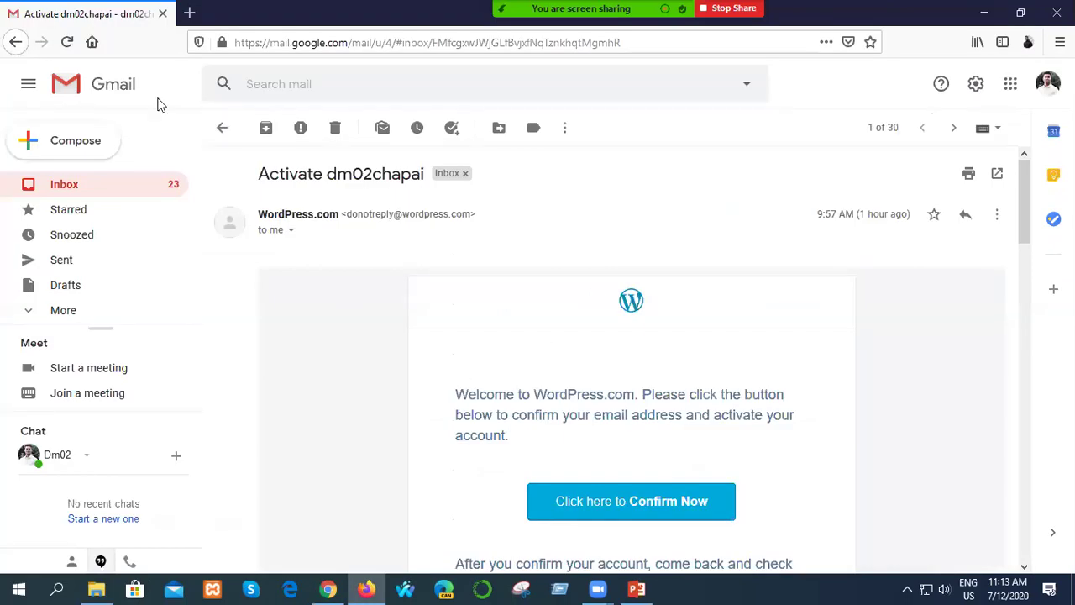
pyautogui.click(190, 12)
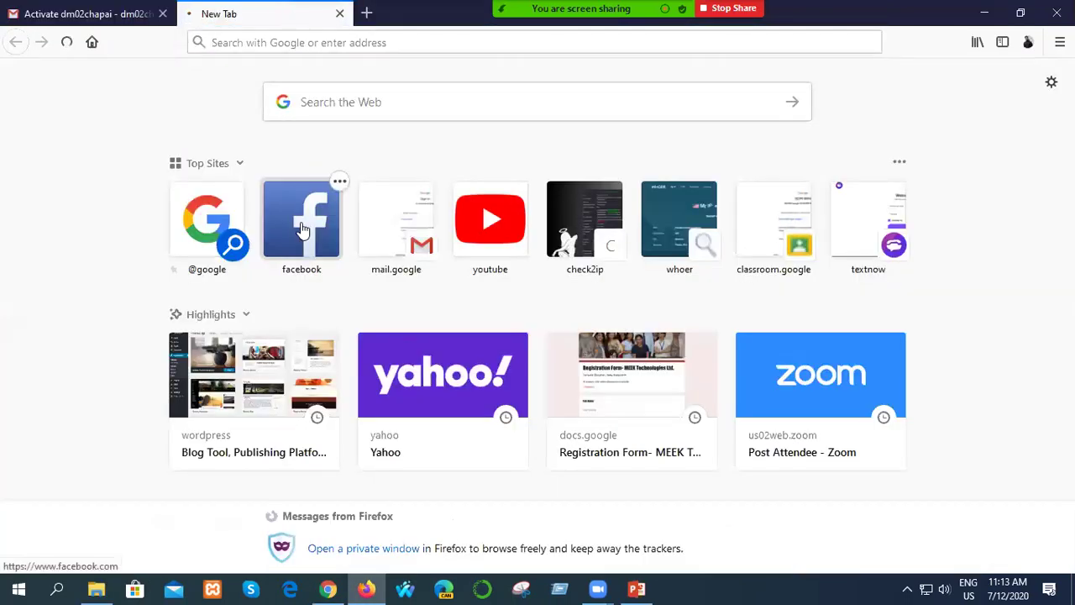
pyautogui.click(300, 223)
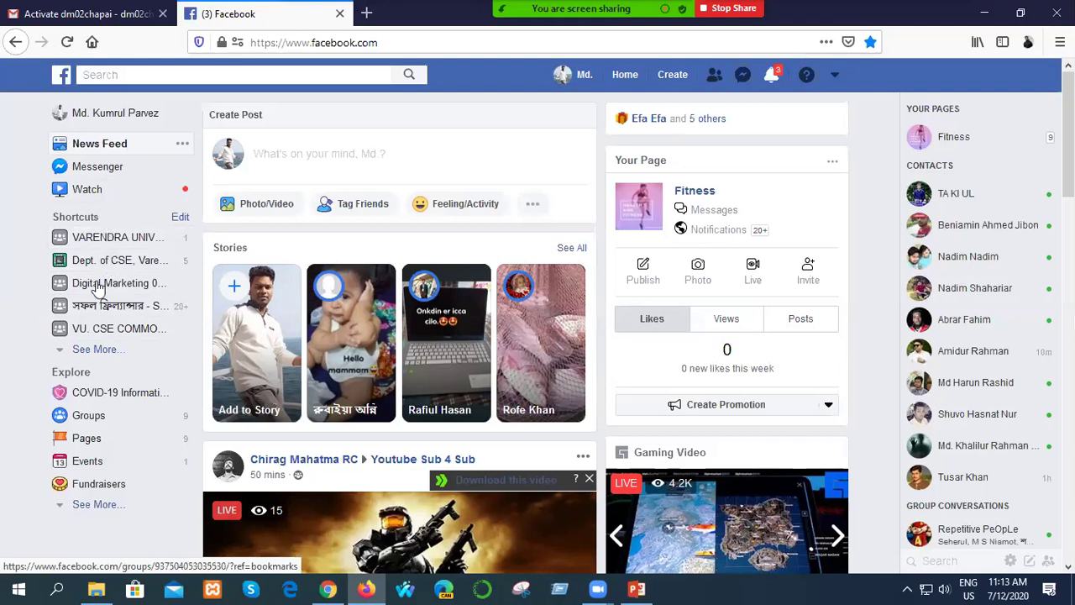
# Step: From Groups, open the Digital Marketing 02 and 03 Batch Chapai - LEDP group's discussion page
pyautogui.click(89, 416)
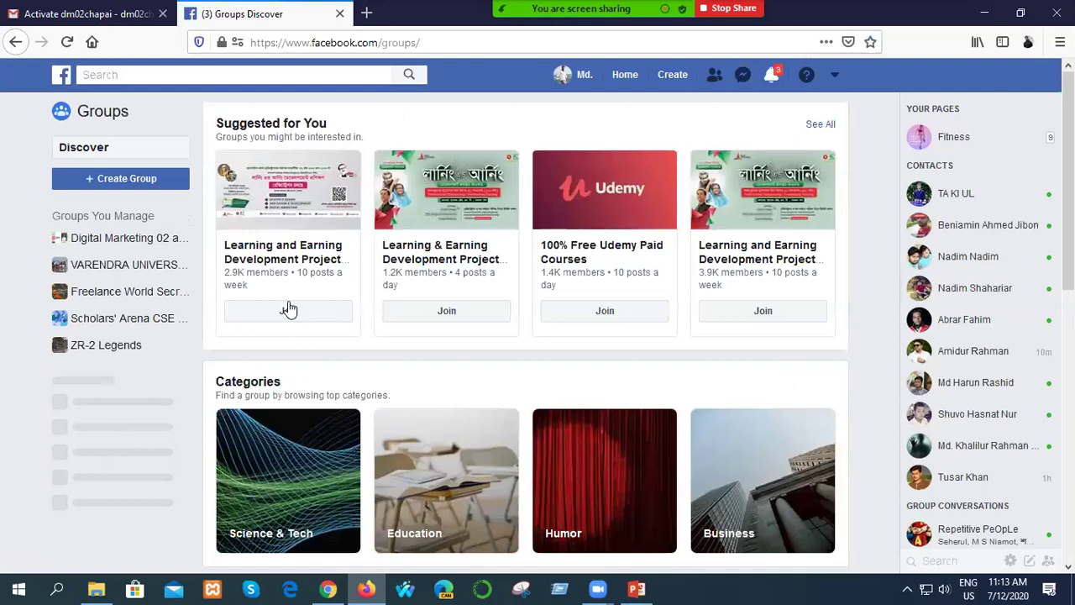
pyautogui.click(107, 240)
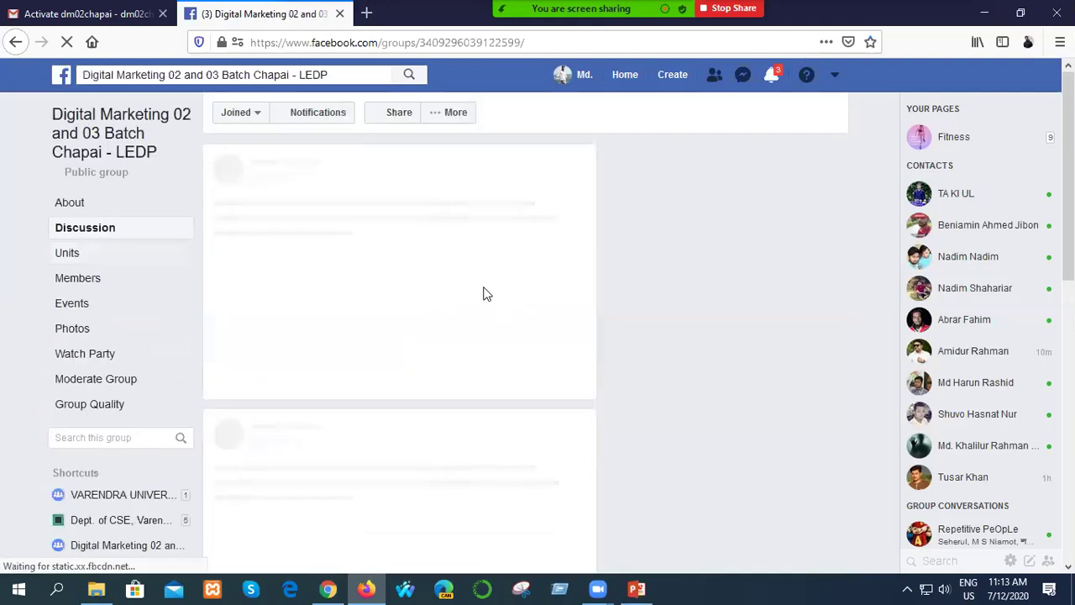
pyautogui.scroll(-3, 364, 432)
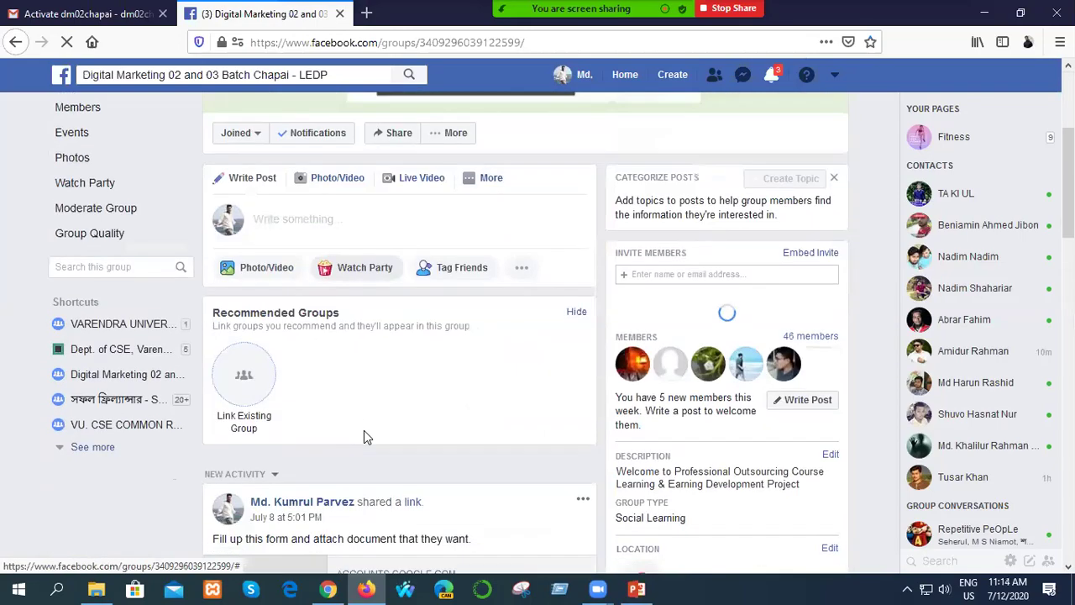
pyautogui.scroll(-3, 361, 427)
pyautogui.scroll(3, 361, 427)
pyautogui.scroll(1, 362, 435)
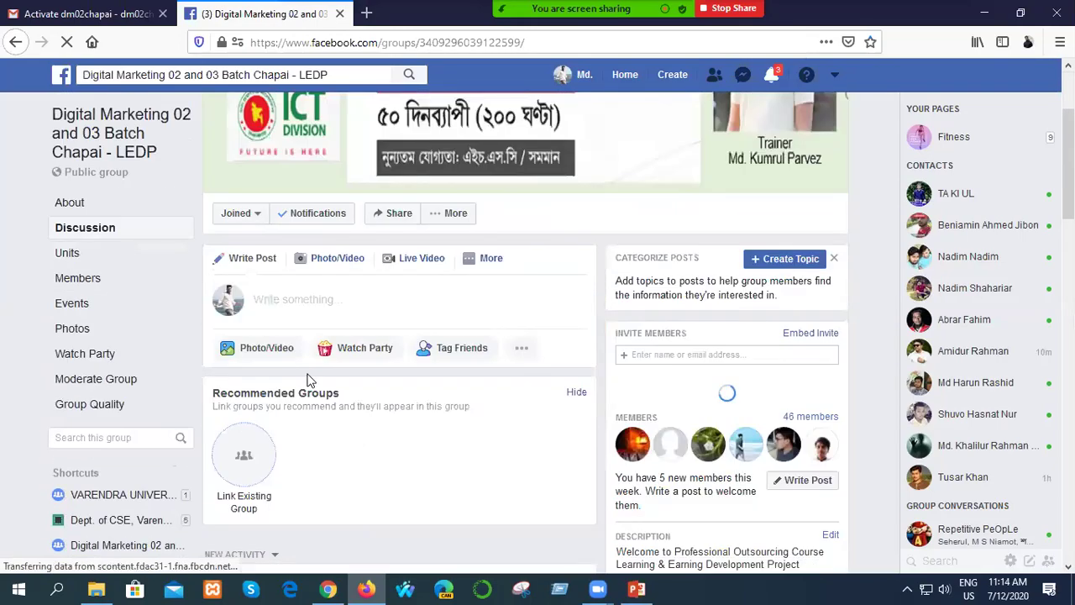
# Step: Start a group post with the caption 'For DM 02 Batch Class Videos'
pyautogui.click(288, 298)
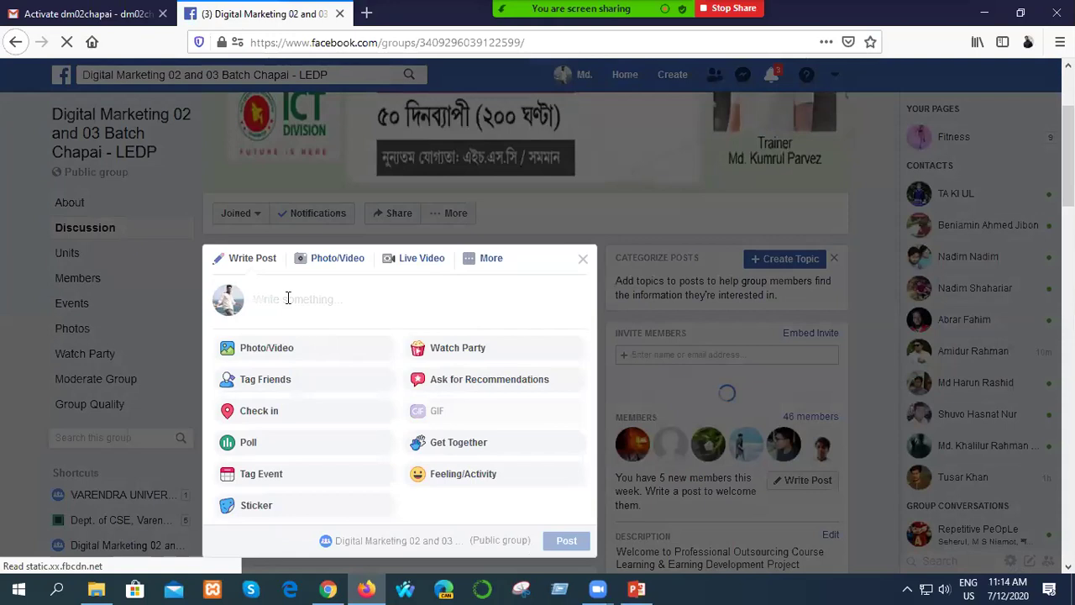
pyautogui.write('DM')
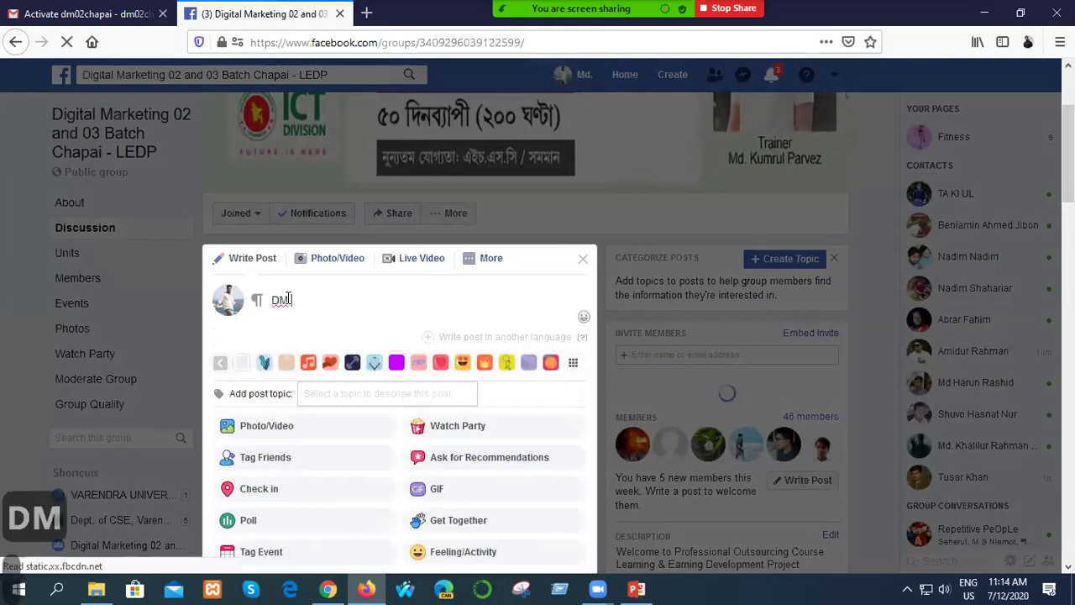
pyautogui.write('02')
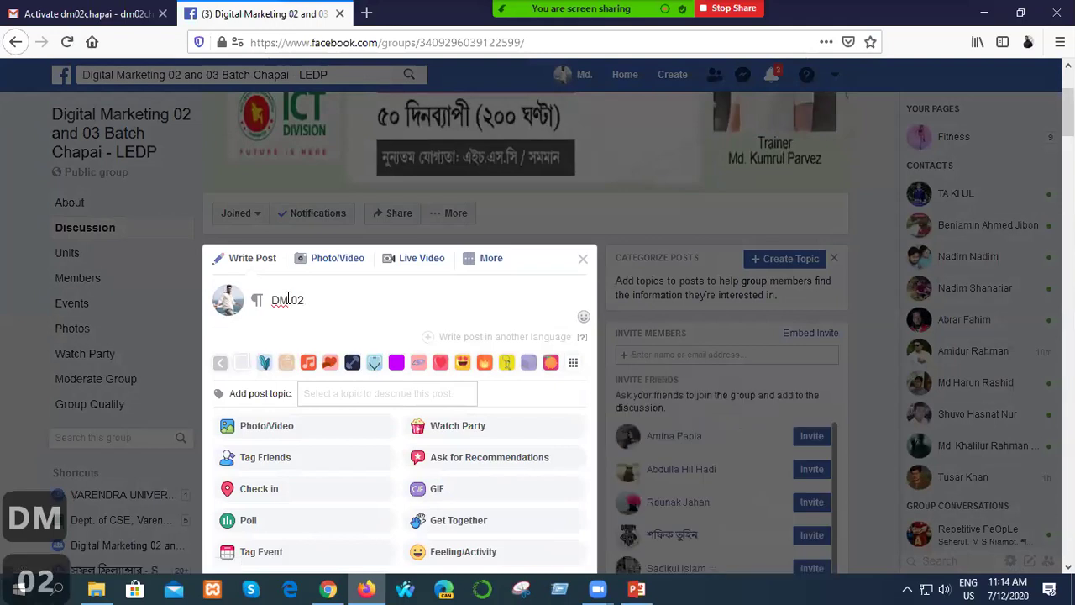
pyautogui.write(' Ba')
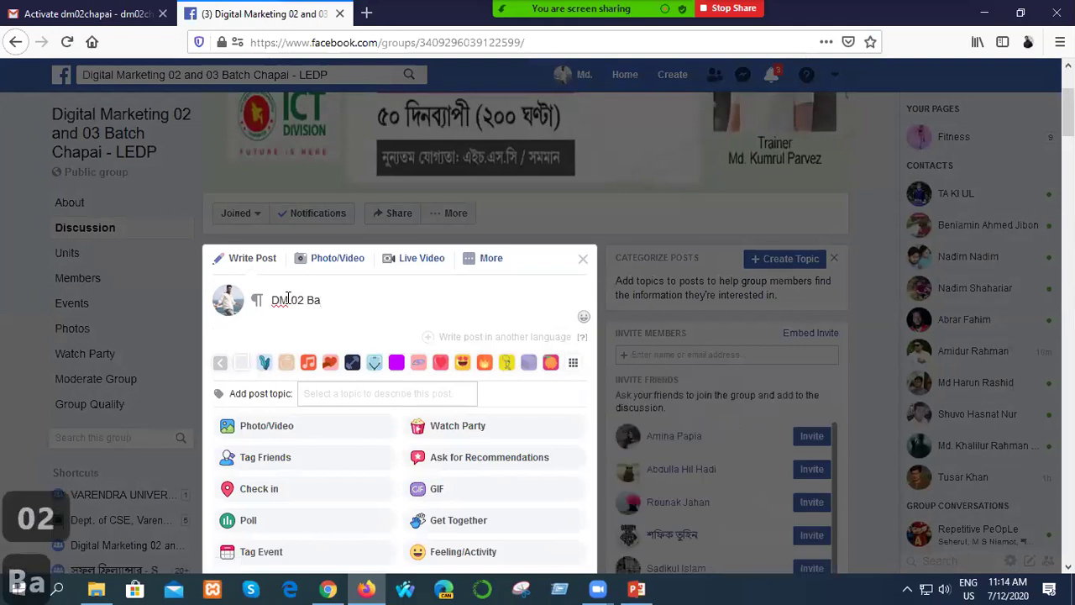
pyautogui.write('tch')
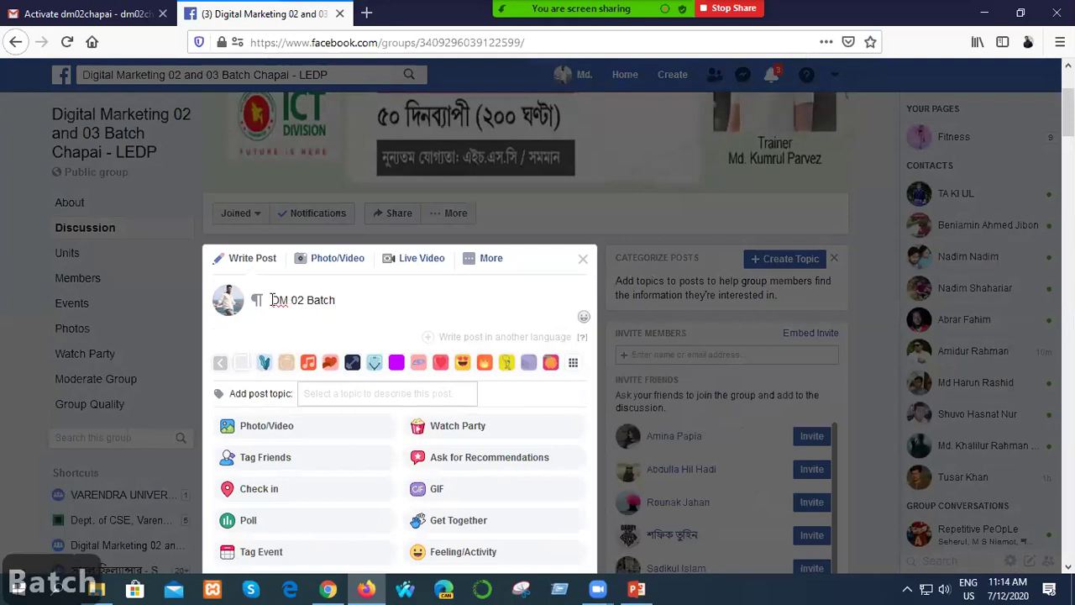
pyautogui.click(272, 300)
pyautogui.write('E')
pyautogui.write('or')
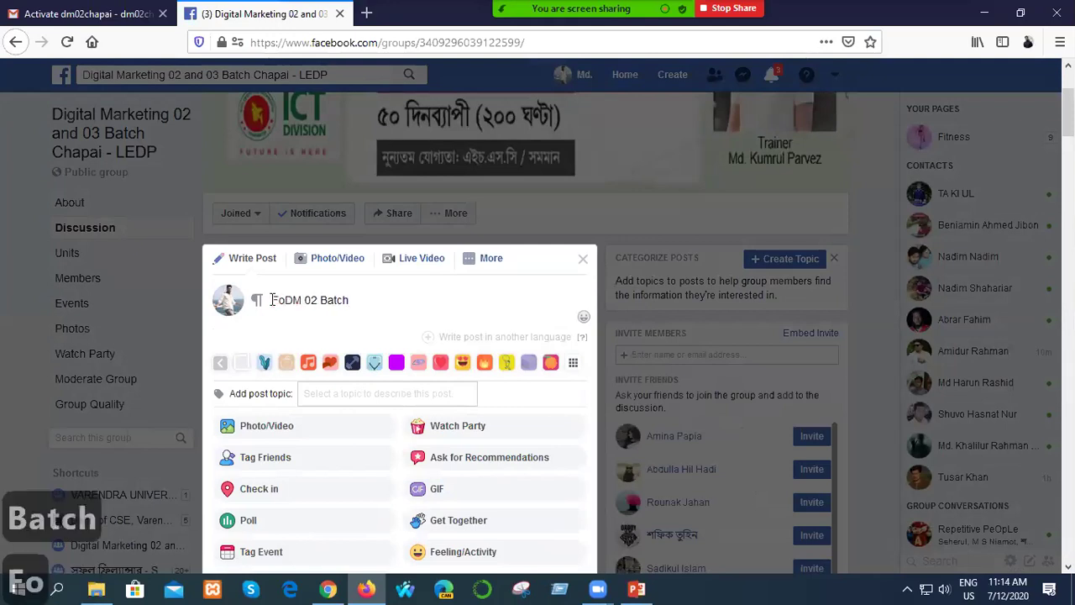
pyautogui.click(369, 300)
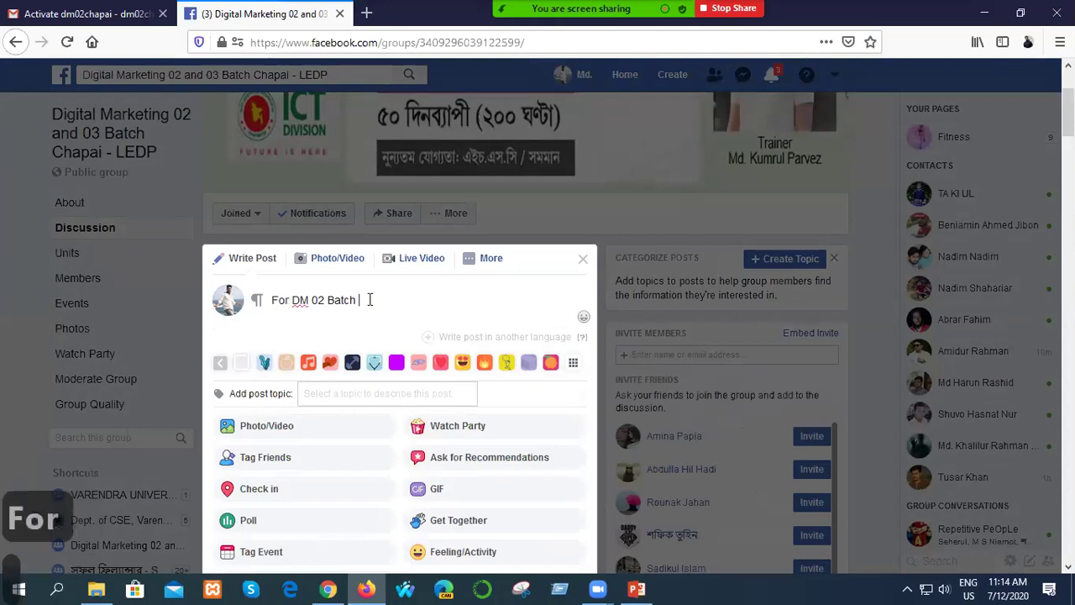
pyautogui.write('Class')
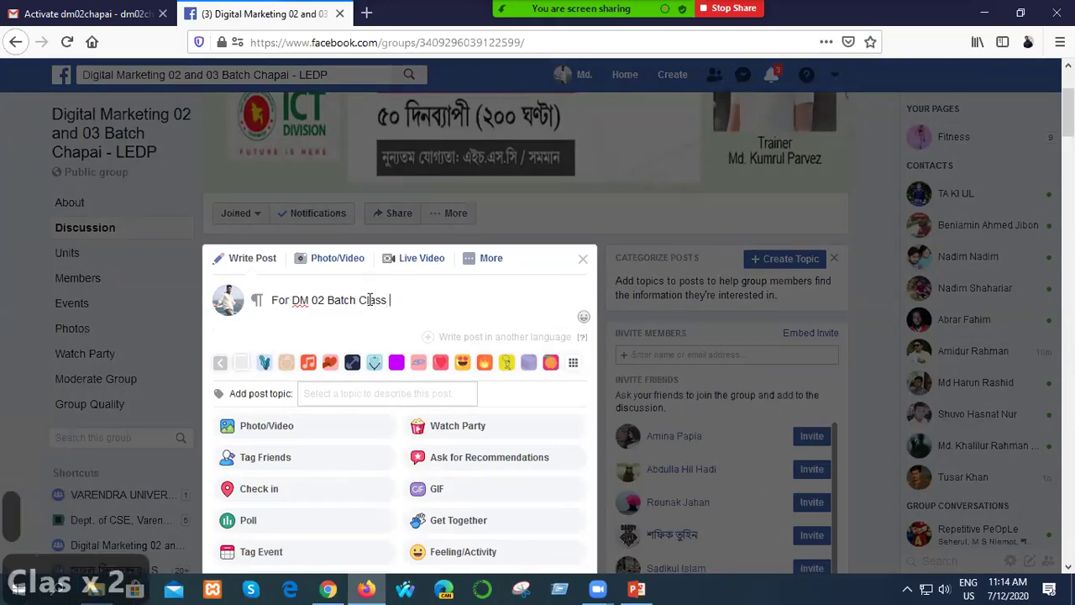
pyautogui.write(' Video')
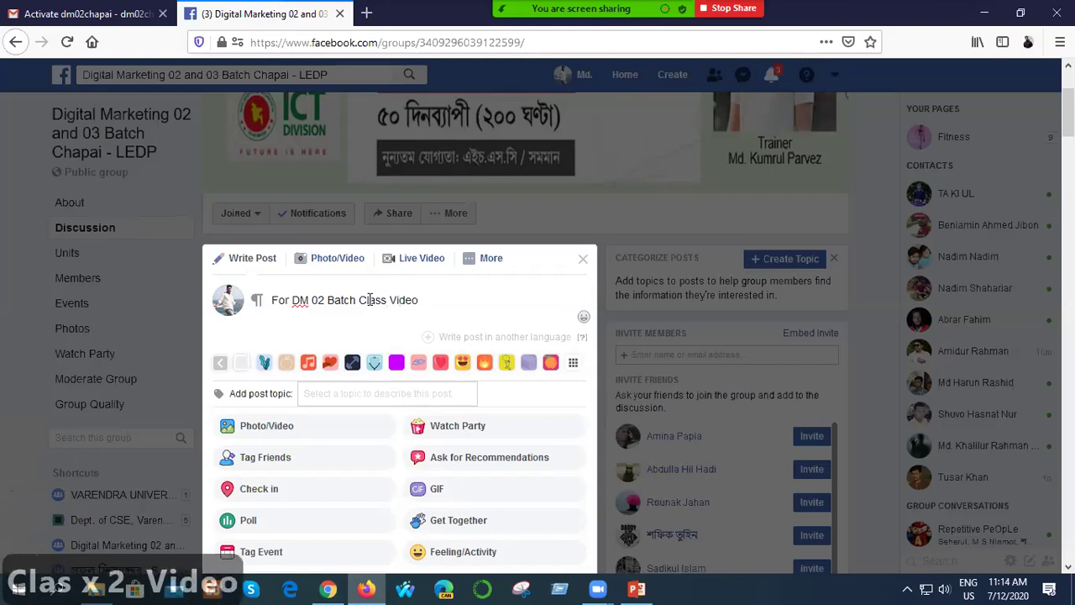
pyautogui.write('s')
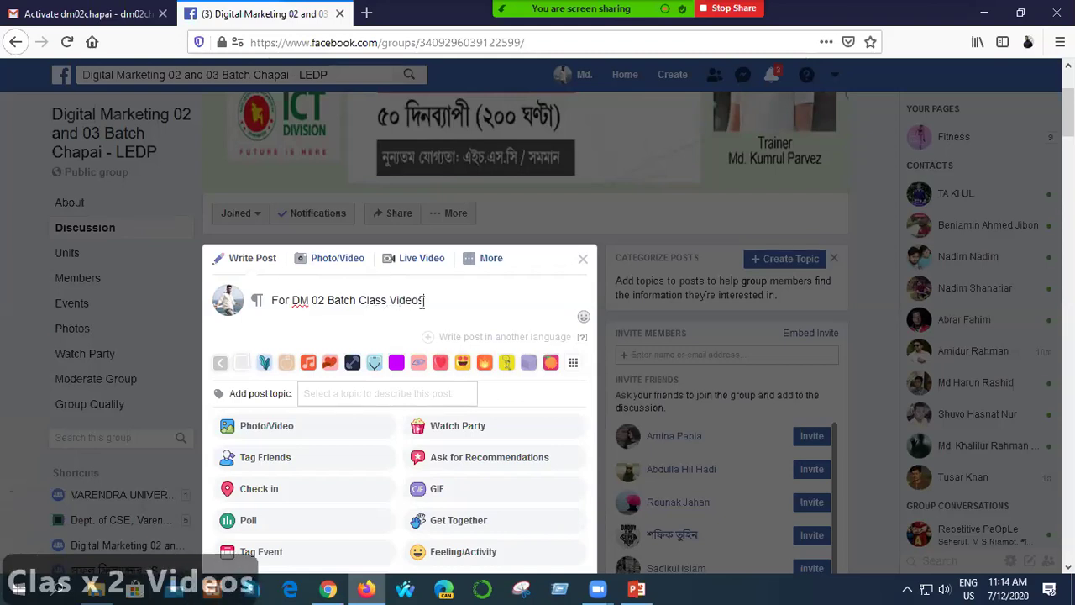
# Step: Paste the DM-02 Chapai Drive folder link below the caption, add a pointing-hand emoji, and publish
pyautogui.press('Return')
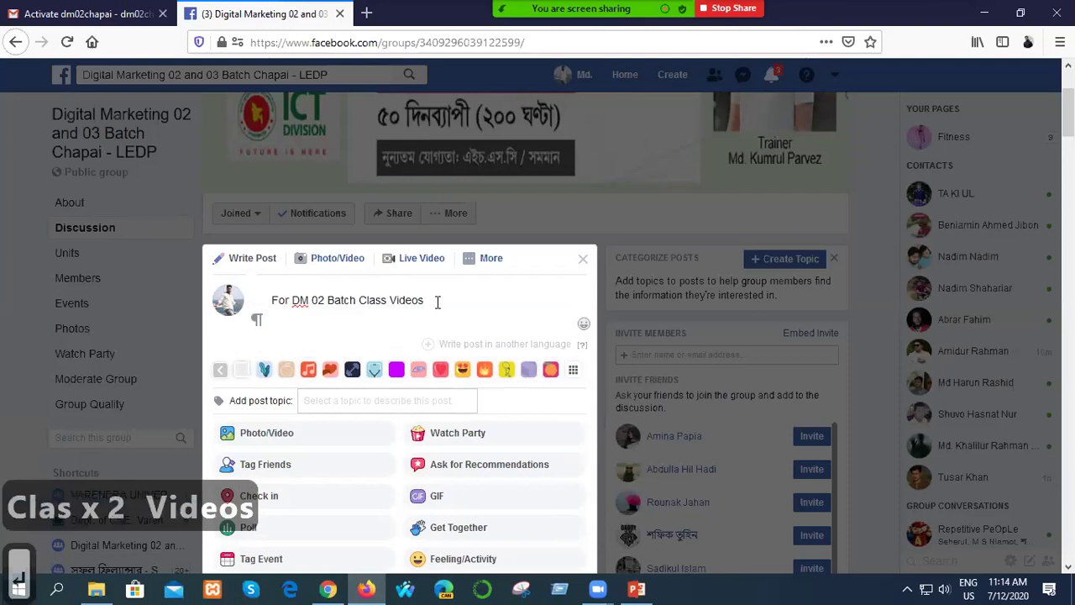
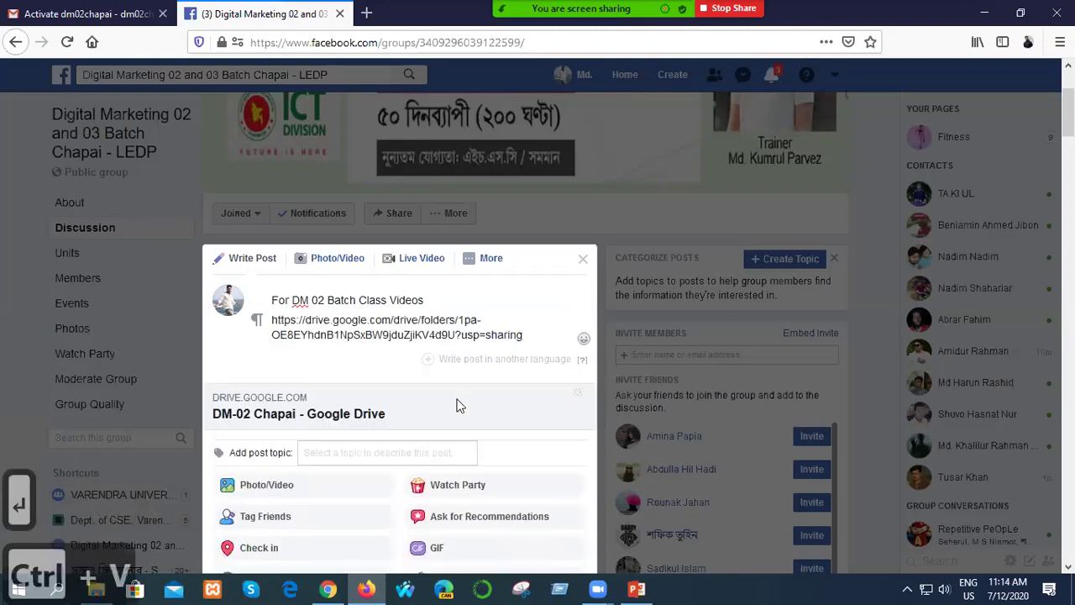
pyautogui.click(433, 299)
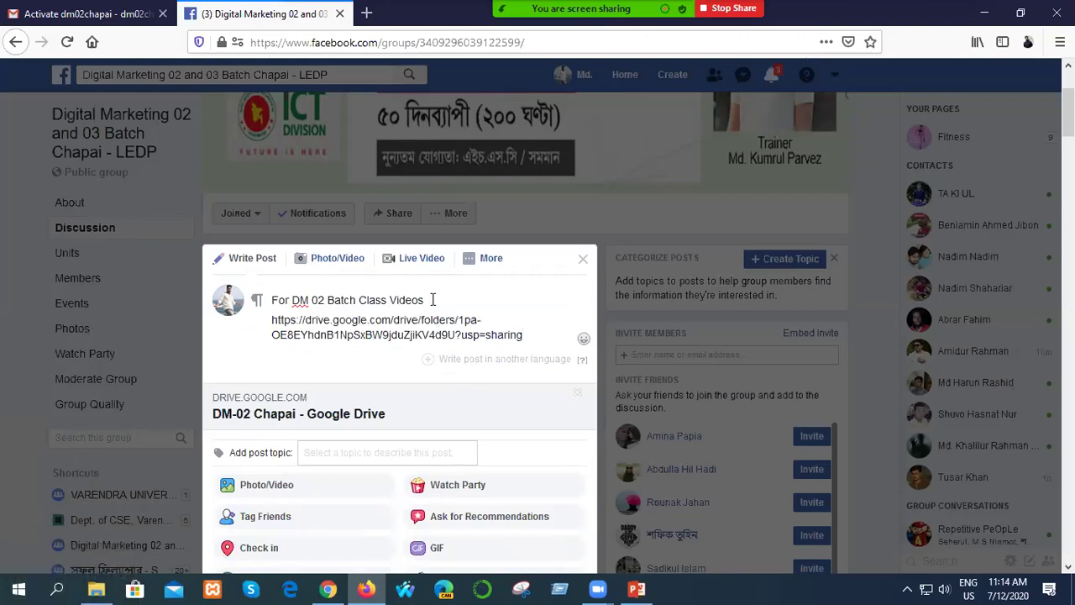
pyautogui.click(585, 339)
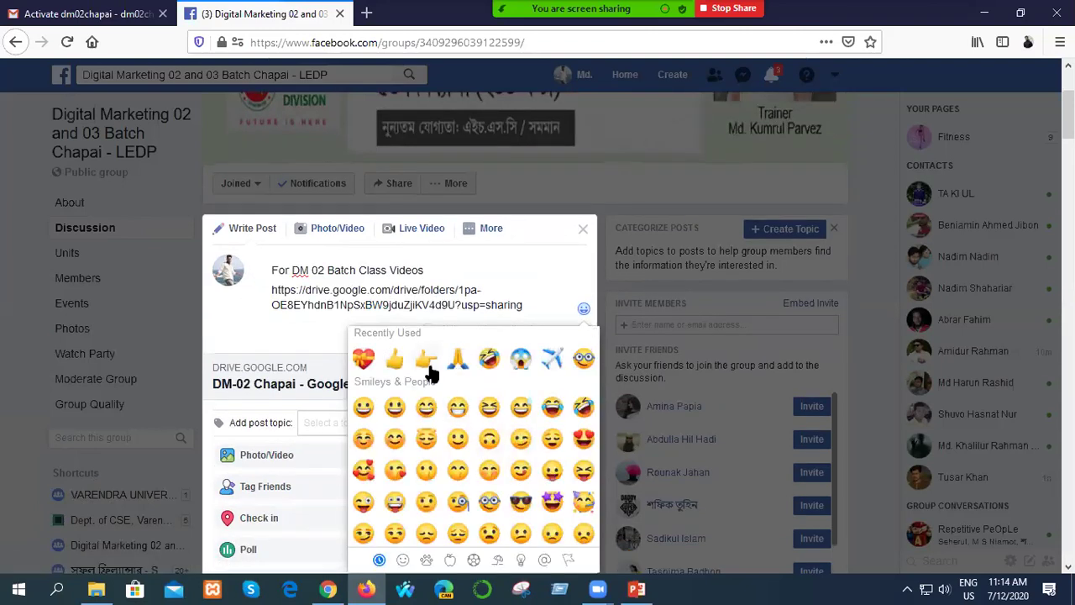
pyautogui.click(508, 271)
pyautogui.scroll(-5, 479, 432)
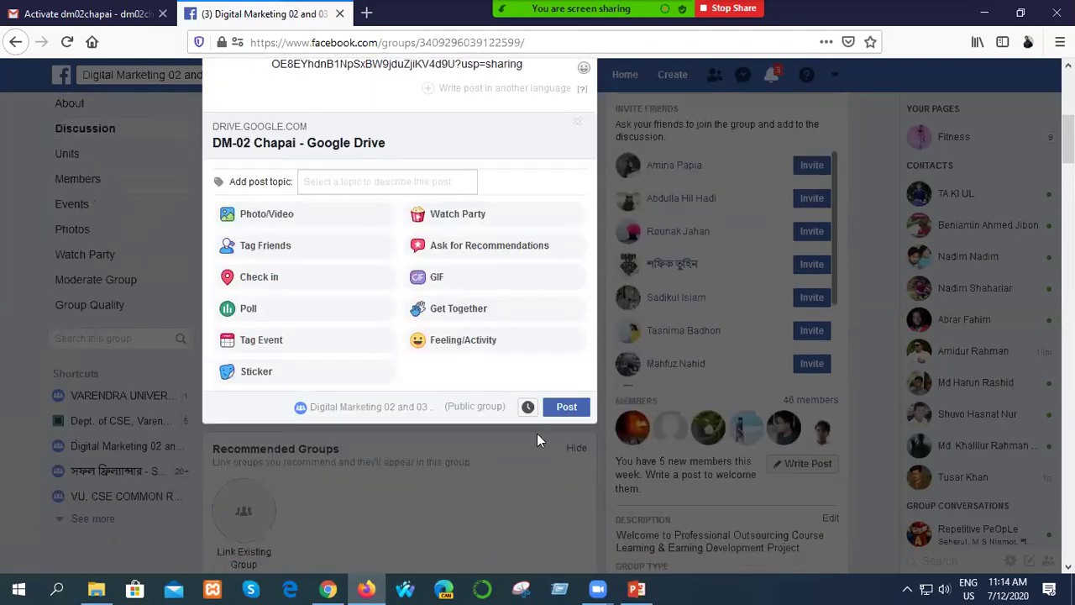
pyautogui.click(567, 407)
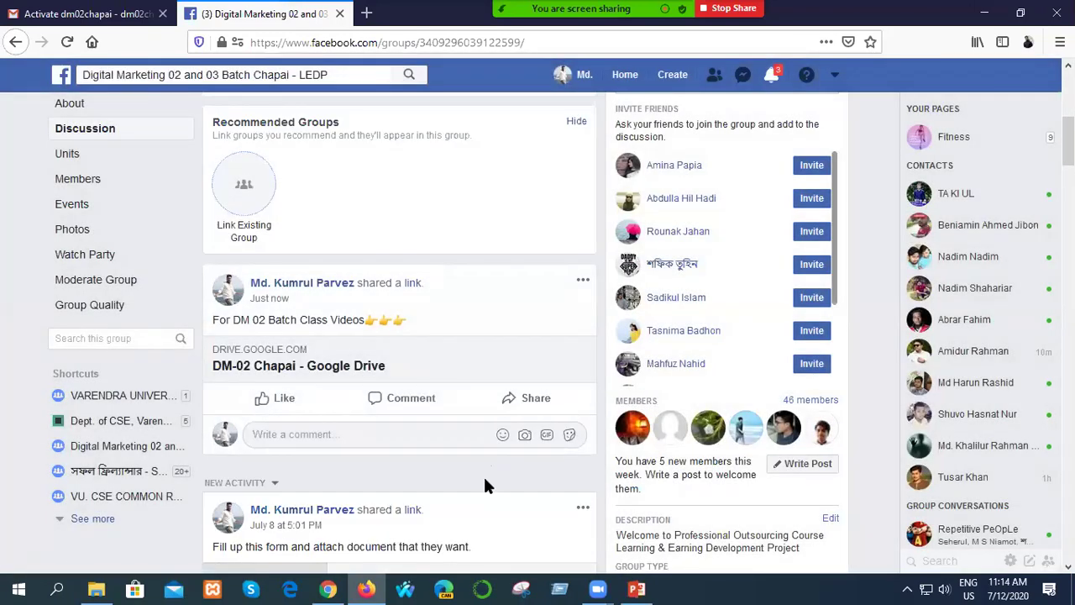
# Step: Scroll the group feed to check the published 'For DM 02 Batch Class Videos' post
pyautogui.scroll(3, 483, 475)
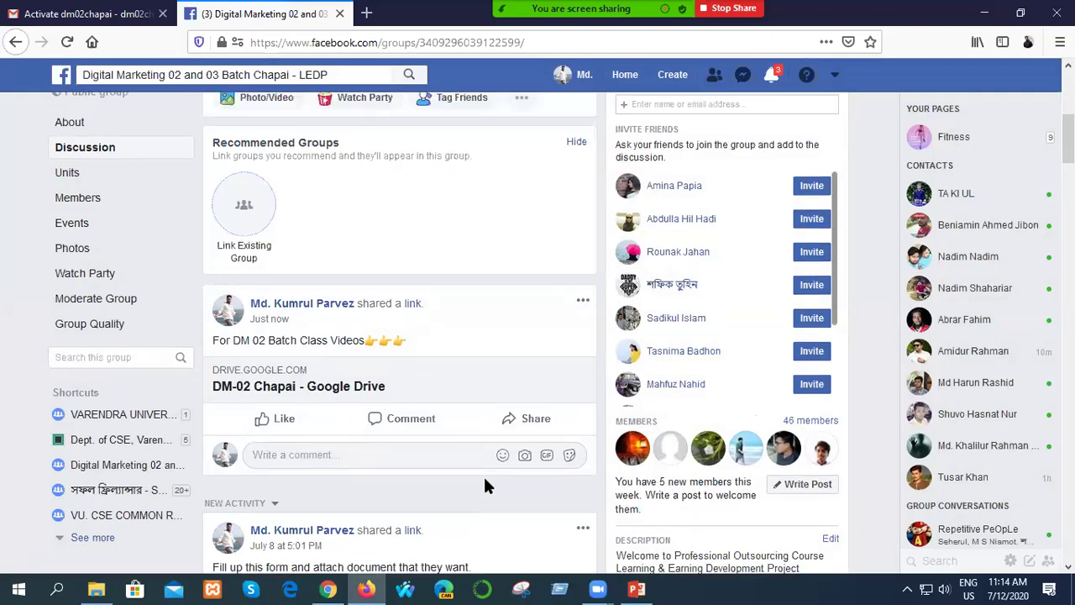
pyautogui.scroll(-1, 483, 474)
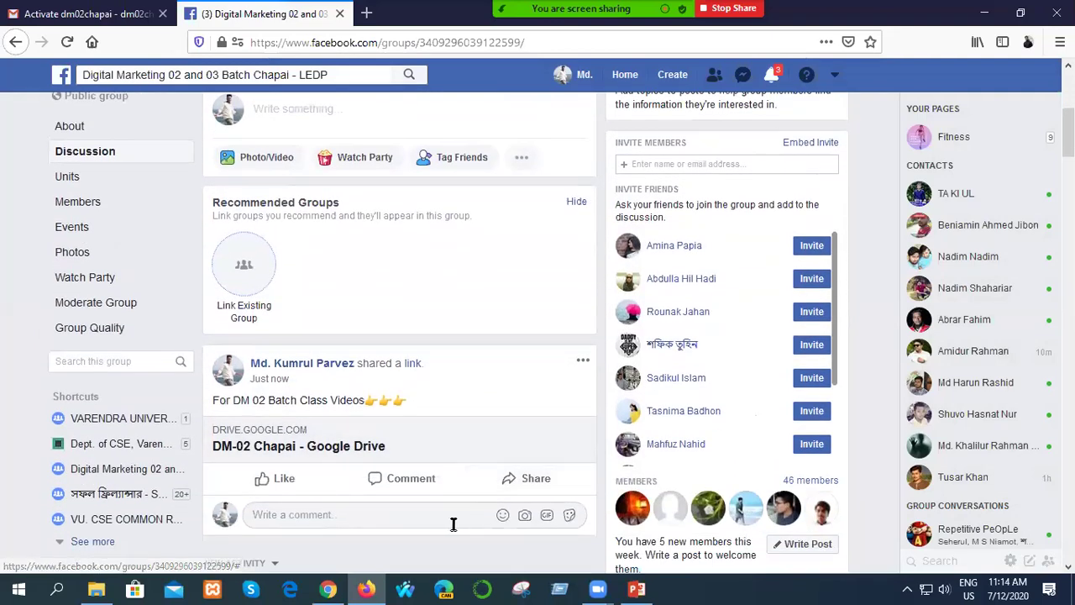
pyautogui.scroll(2, 453, 521)
pyautogui.scroll(-4, 452, 525)
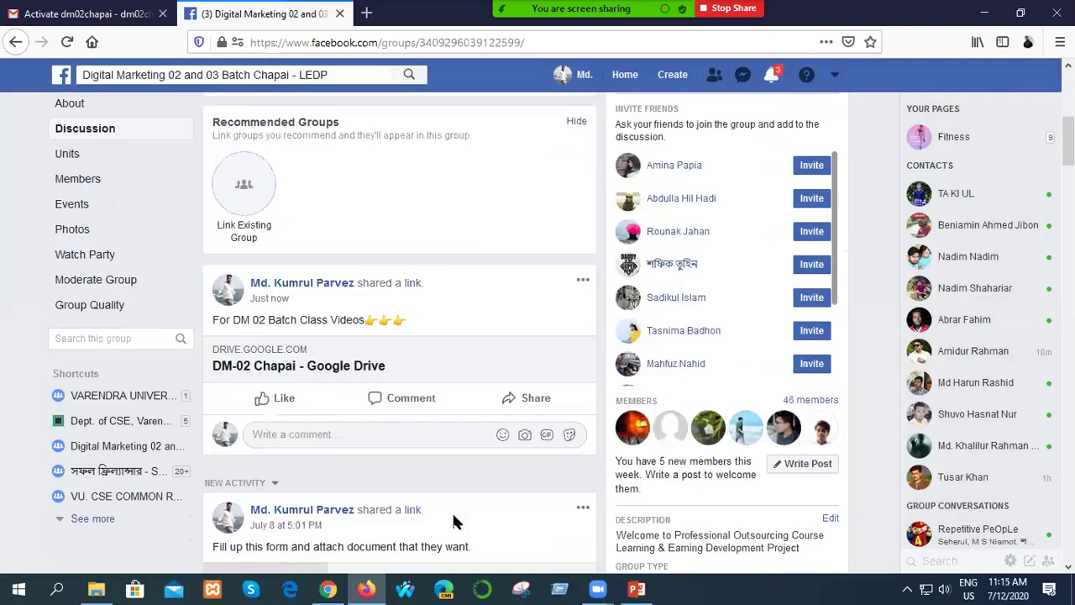
pyautogui.scroll(2, 454, 521)
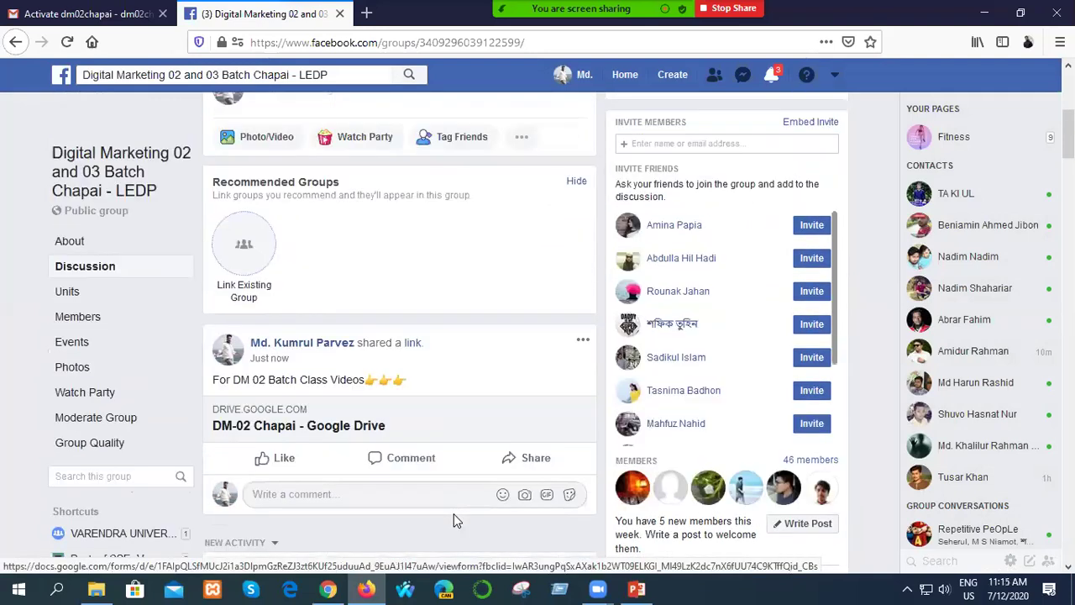
# Step: Switch back to Chrome's Chapai All Attendance DM-2Parvez sheet and scroll up
pyautogui.click(328, 589)
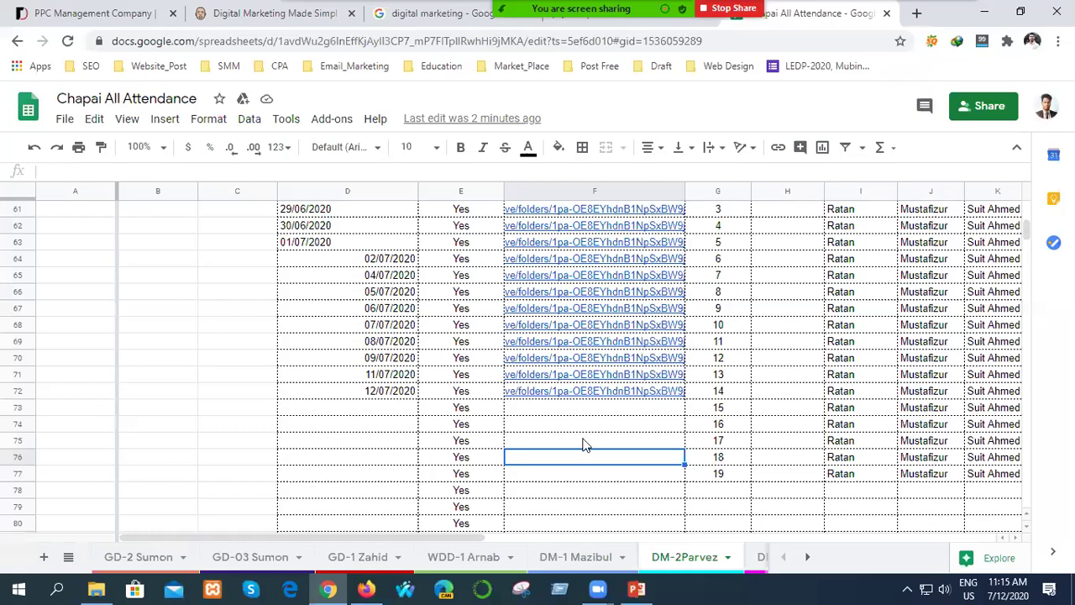
pyautogui.scroll(2, 596, 441)
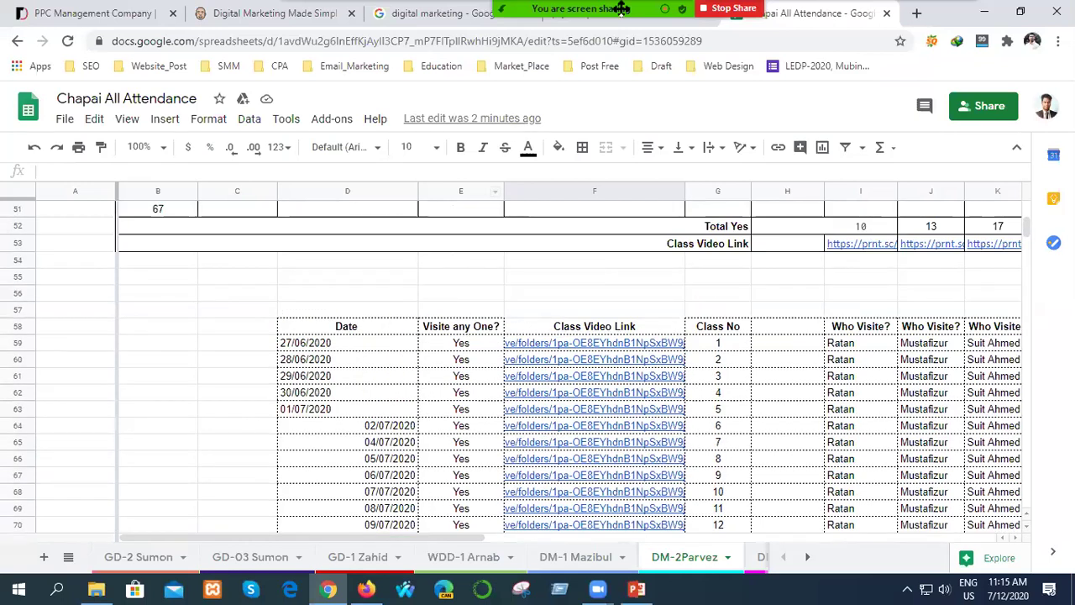
pyautogui.moveTo(623, 12)
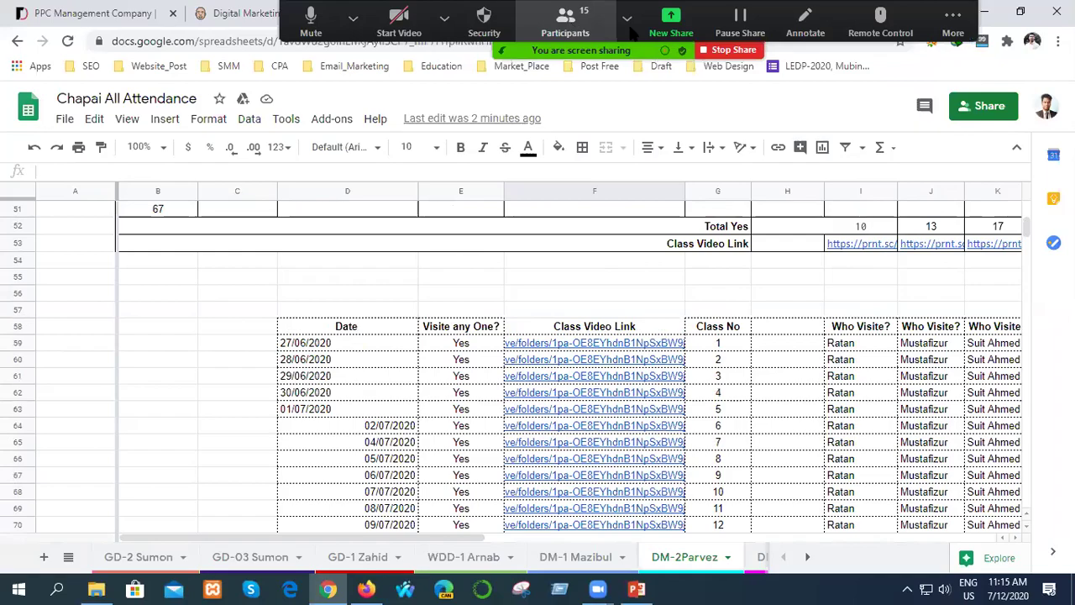